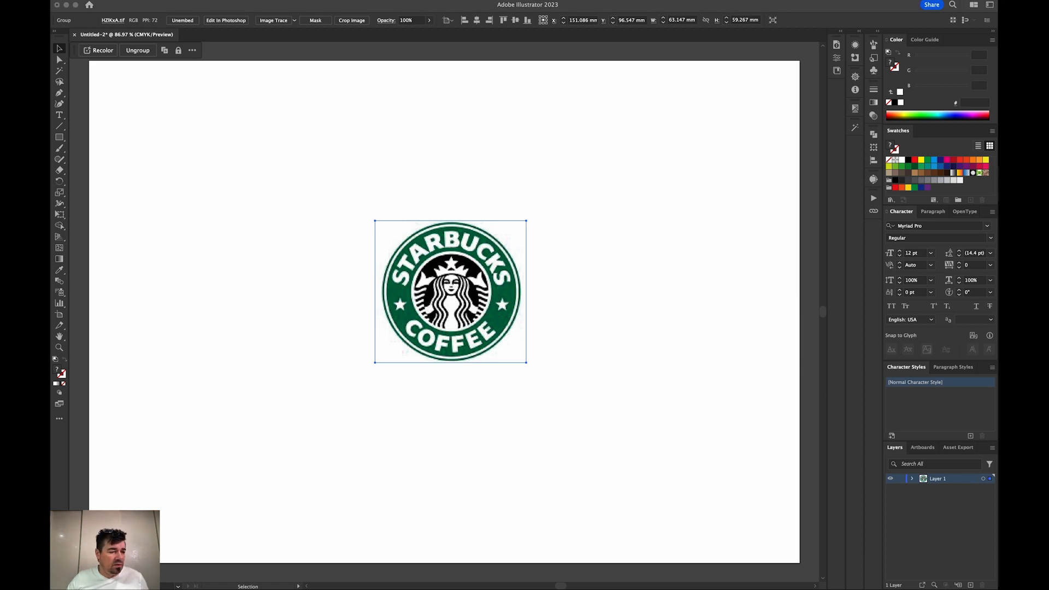
- Bring the siren logo from the Starbucks Wikipedia page in the browser into the Illustrator document and place it beside the artboard
left_click_drag(50, 109, 830, 73)
left_click_drag(741, 71, 747, 346)
left_click(782, 513)
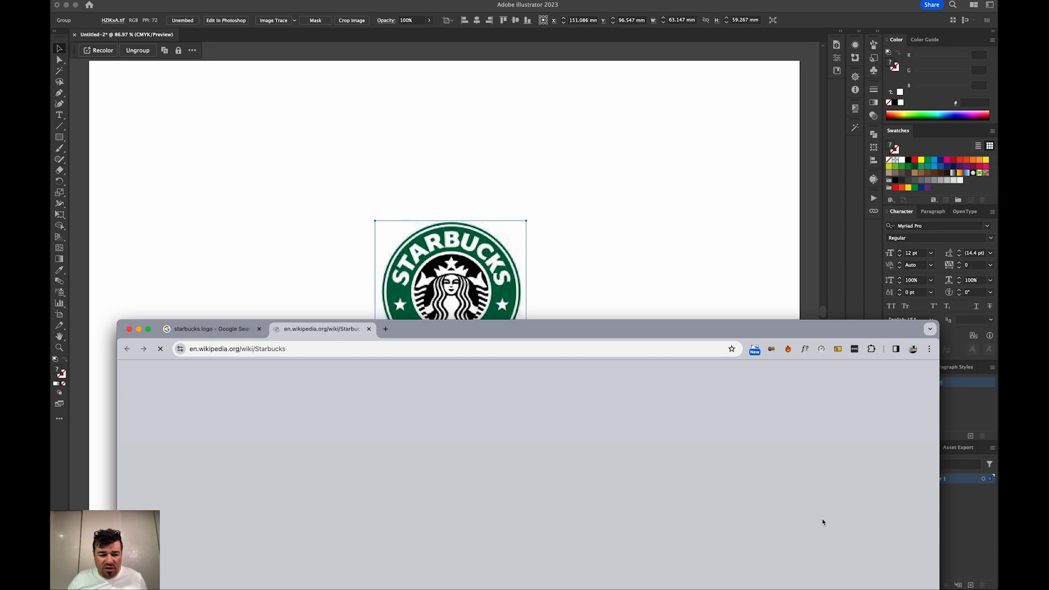
left_click(128, 353)
left_click_drag(230, 506, 205, 168)
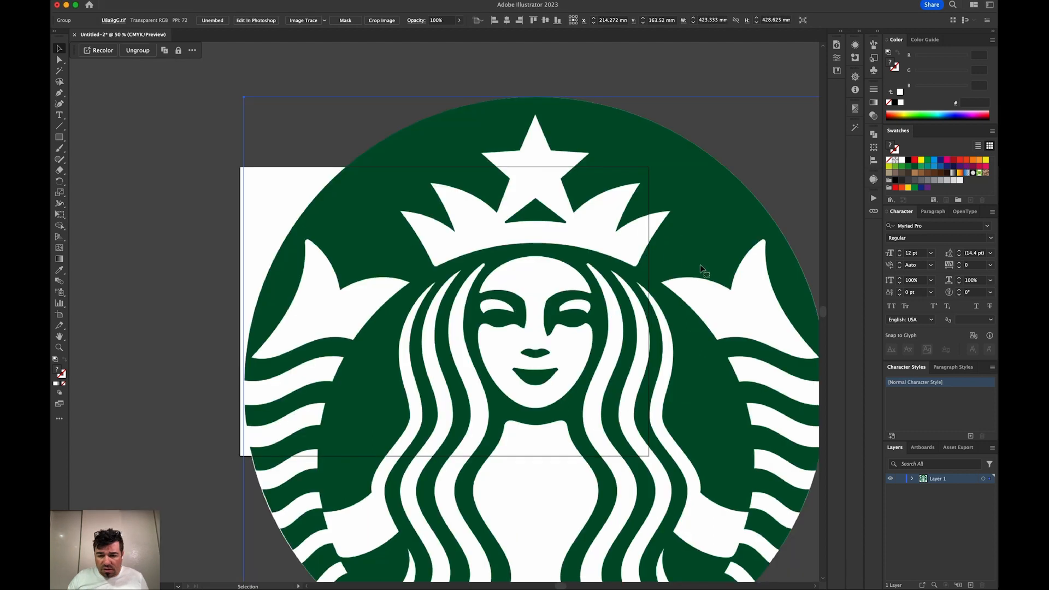
left_click_drag(697, 267, 87, 194)
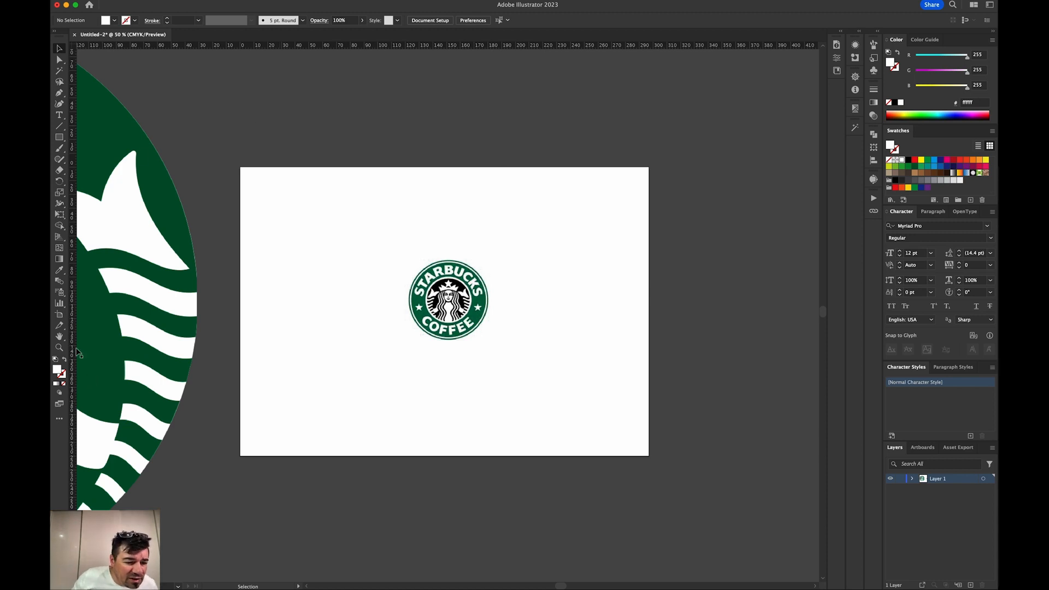
- Rename the layer holding the two logo images as "Referenece"
left_click_drag(257, 300, 352, 162)
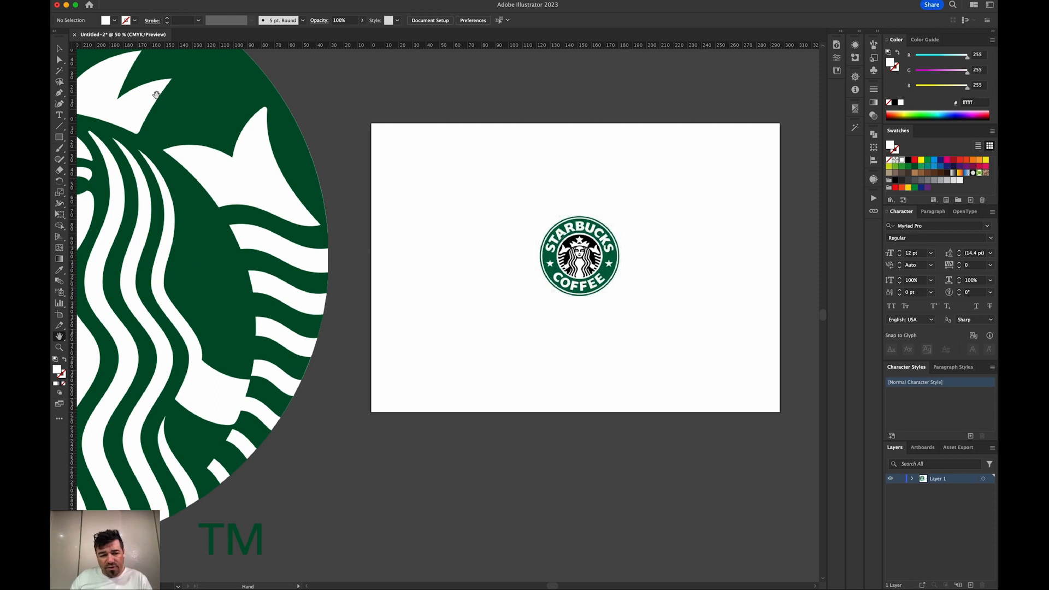
left_click_drag(370, 232, 588, 261)
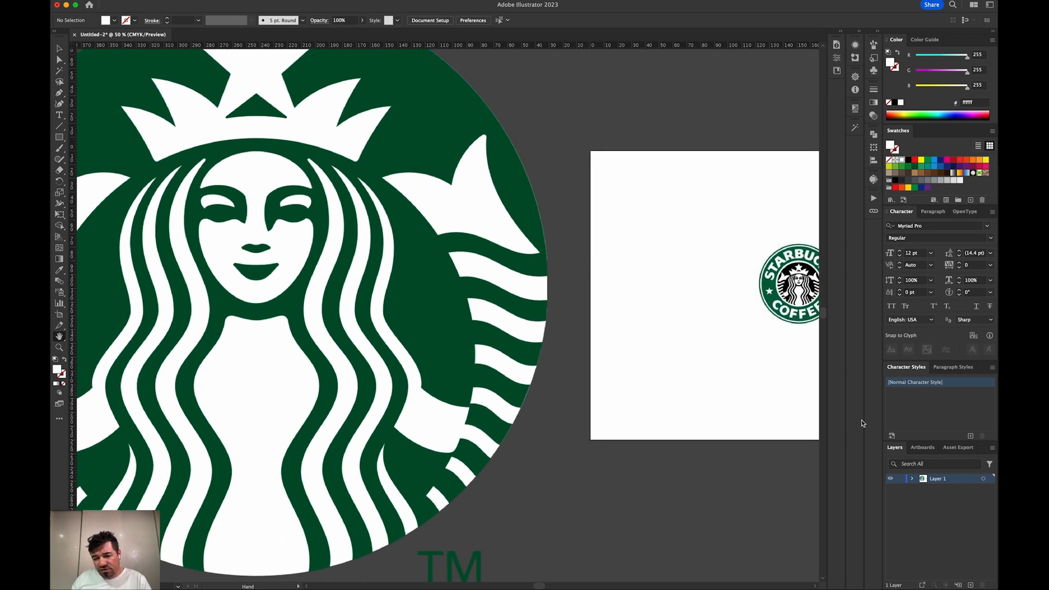
left_click_drag(601, 298, 759, 311)
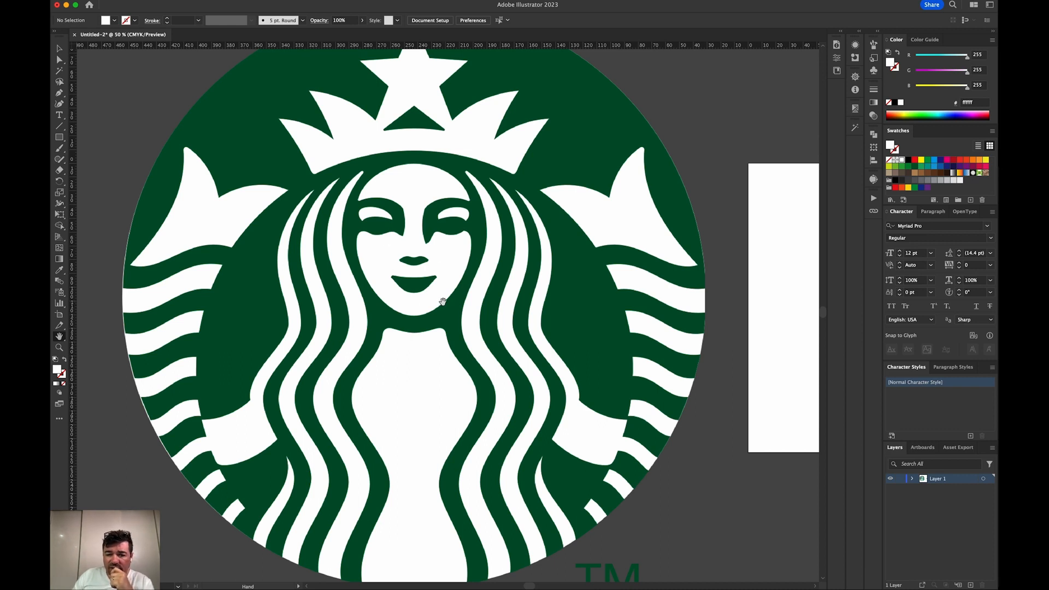
left_click_drag(726, 288, 274, 287)
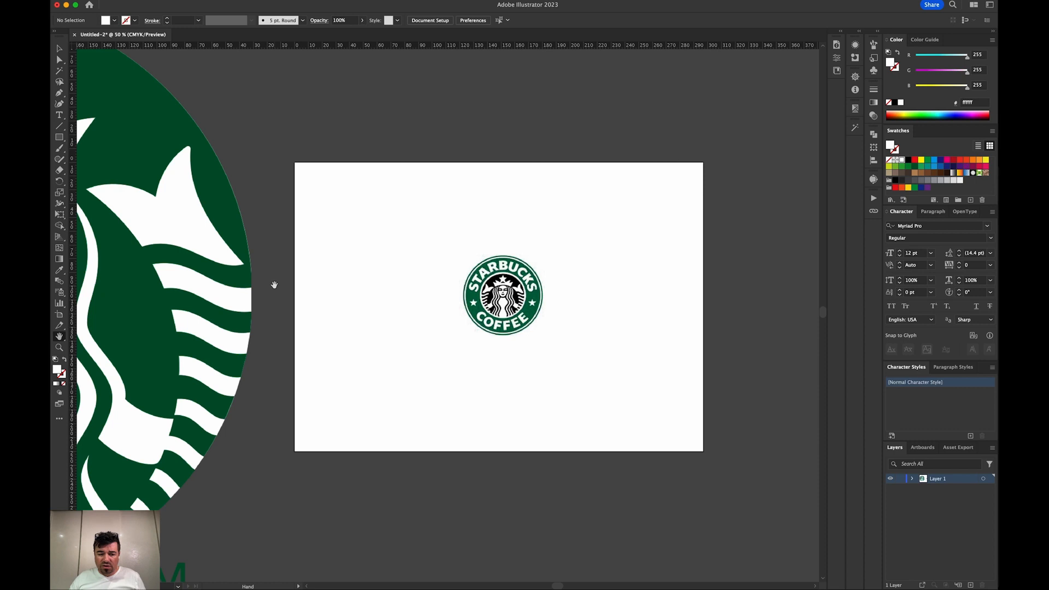
double_click(932, 479)
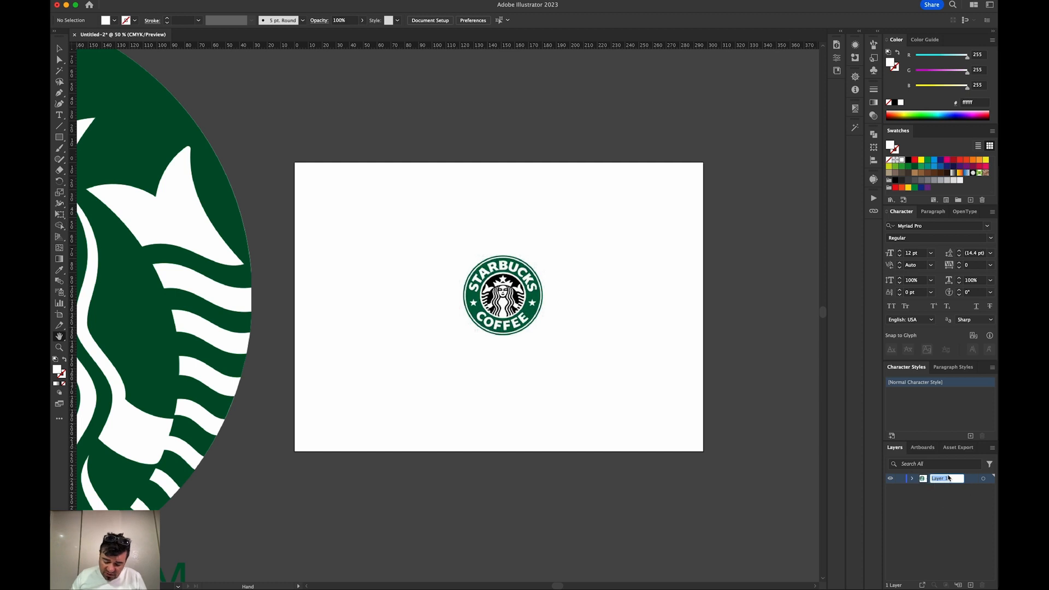
type("RE")
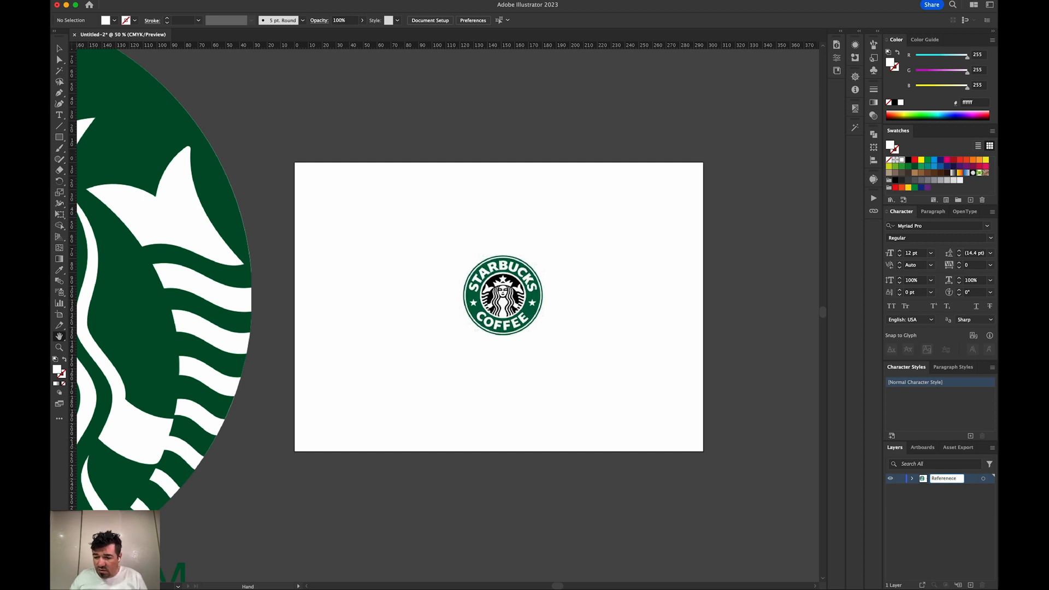
key("Return")
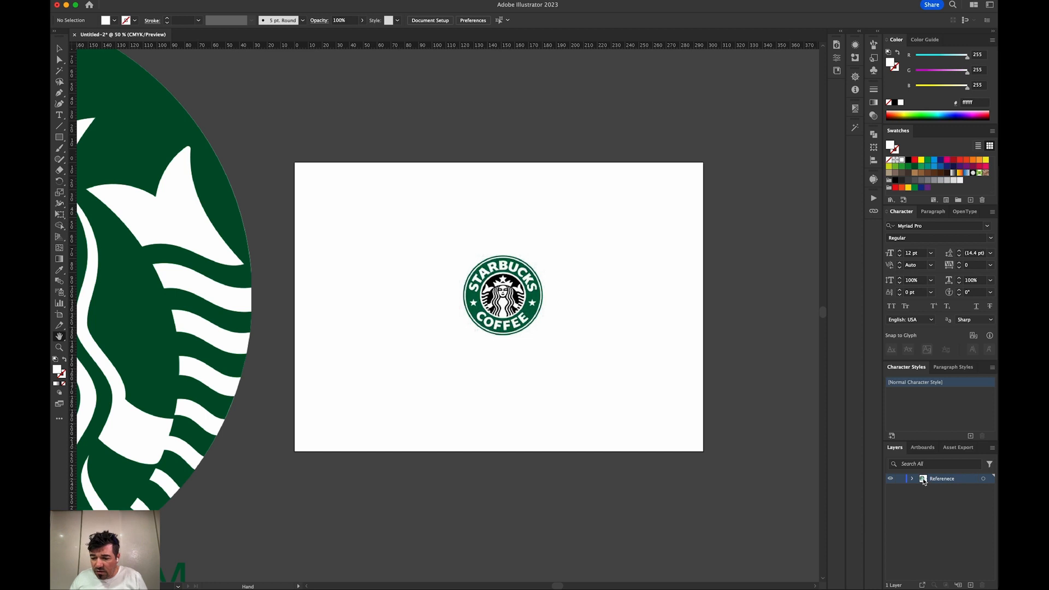
- Dim the images on the reference layer to 40% and lock the layer
double_click(924, 480)
left_click(514, 318)
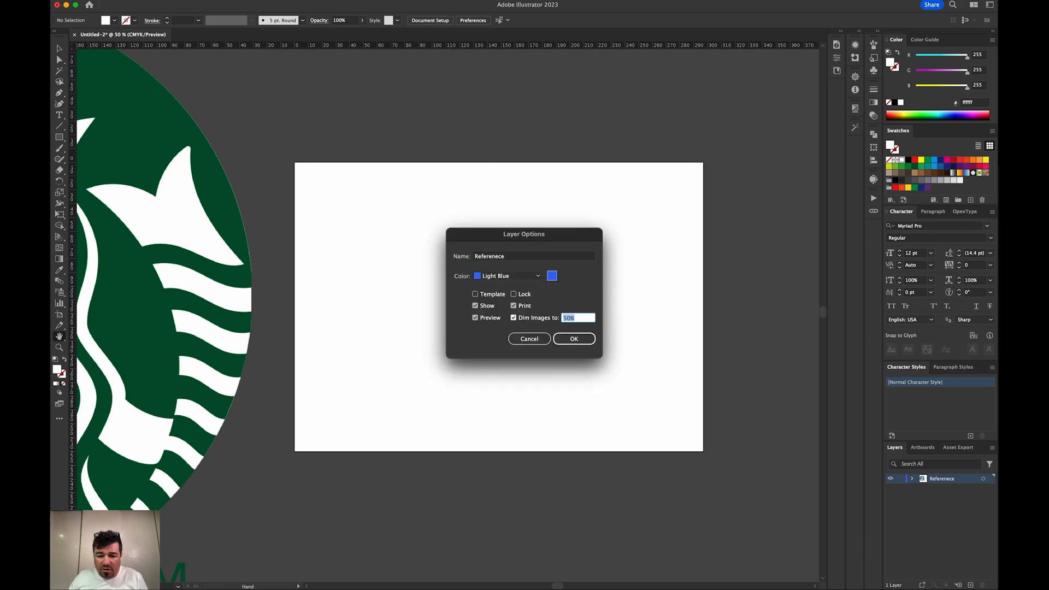
type("40")
key("Return")
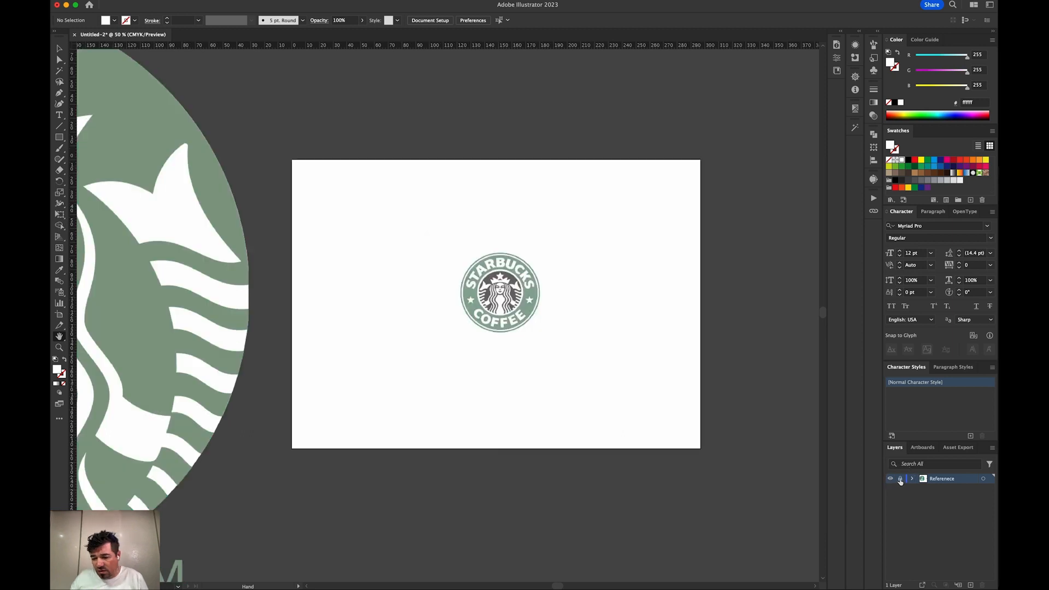
- Add a new layer above the reference layer and toggle the reference layer's visibility off and back on
left_click(971, 585)
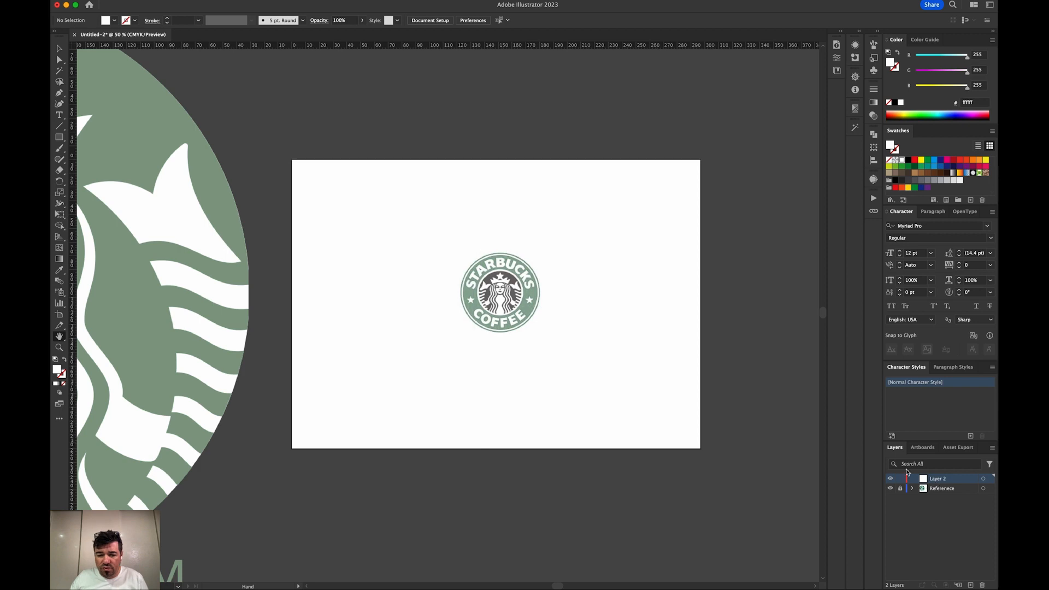
left_click(891, 488)
left_click(891, 489)
left_click(891, 489)
left_click(891, 489)
- Examine the small round Starbucks Coffee logo on the artboard up close
key("z")
left_click_drag(435, 234, 587, 378)
key("v")
scroll(388, 232, "up", 3)
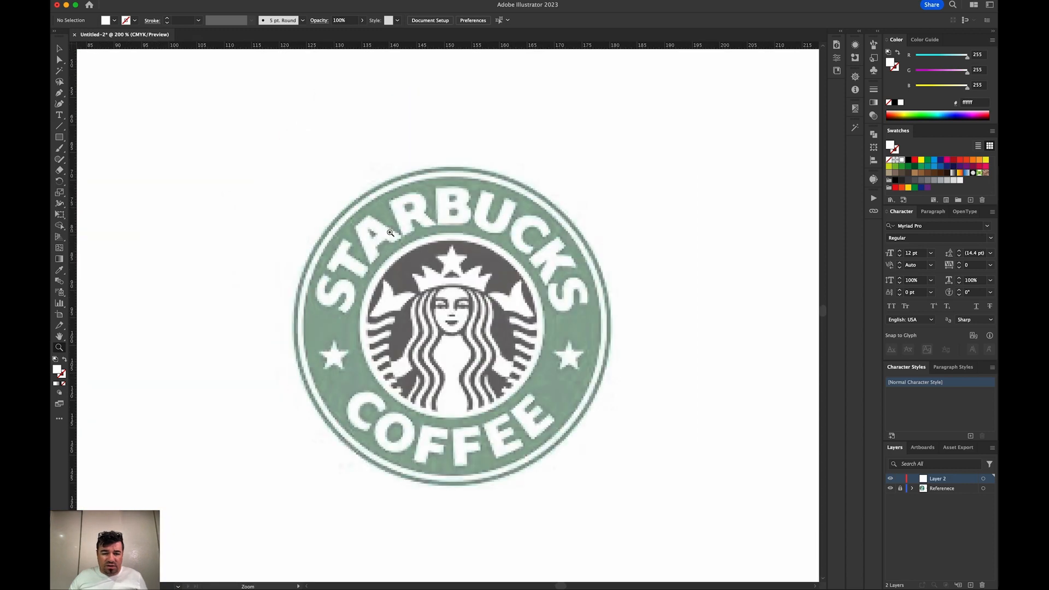
scroll(448, 274, "right", 4)
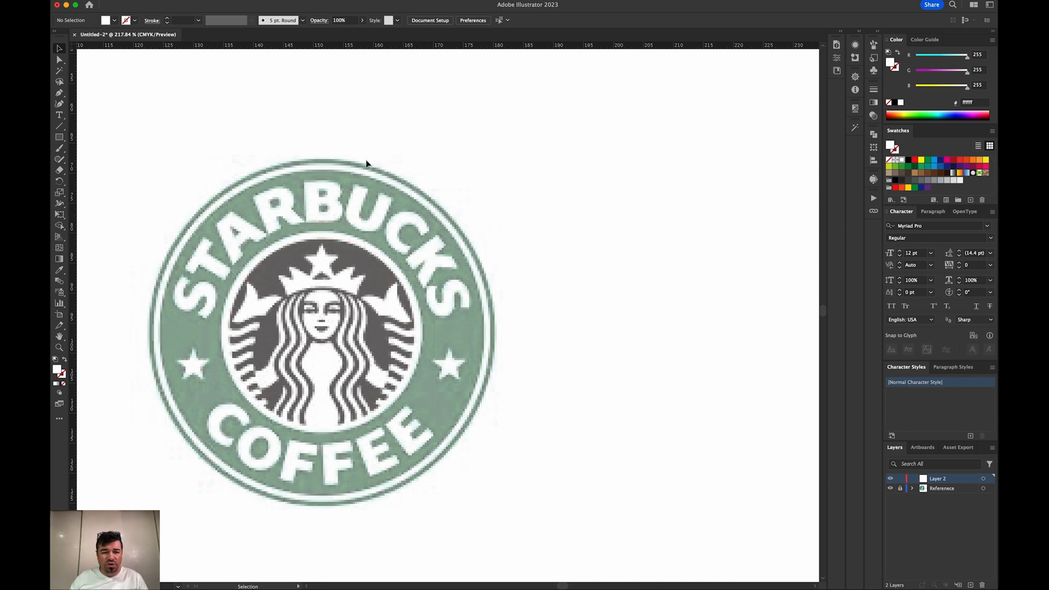
left_click(59, 336)
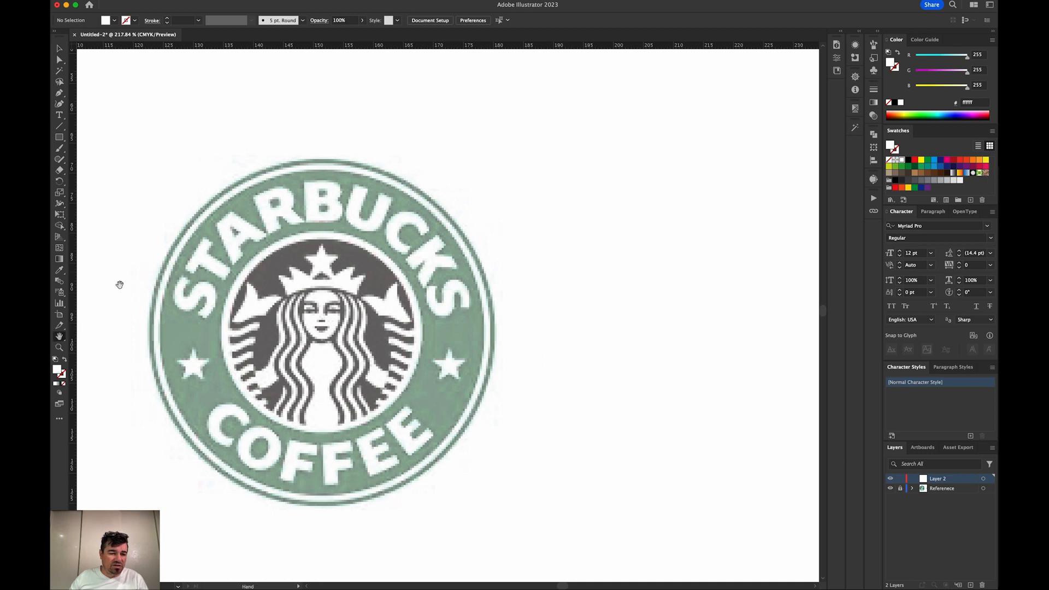
left_click_drag(122, 262, 250, 237)
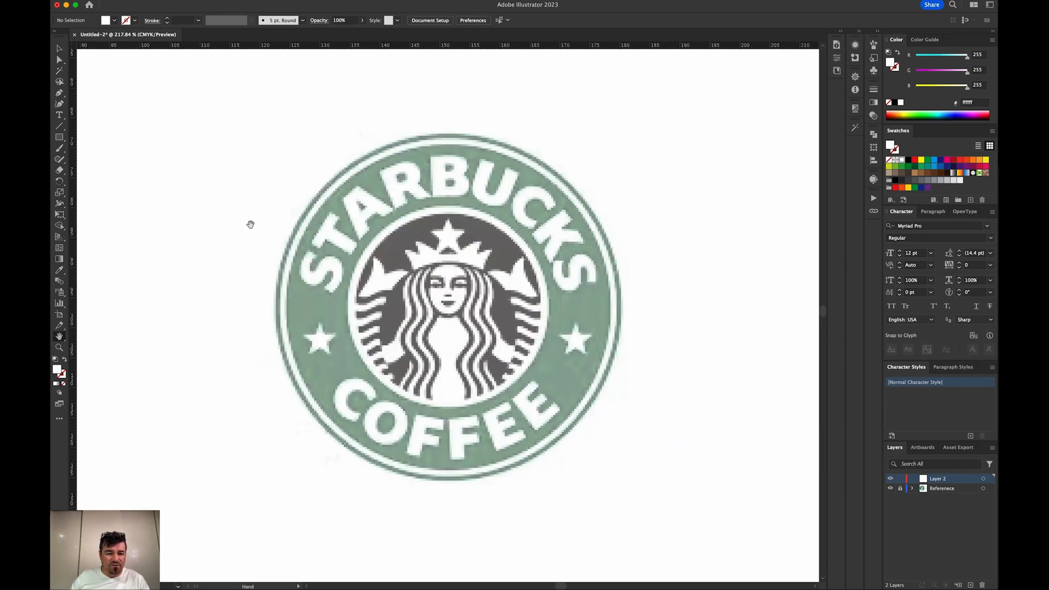
left_click(59, 48)
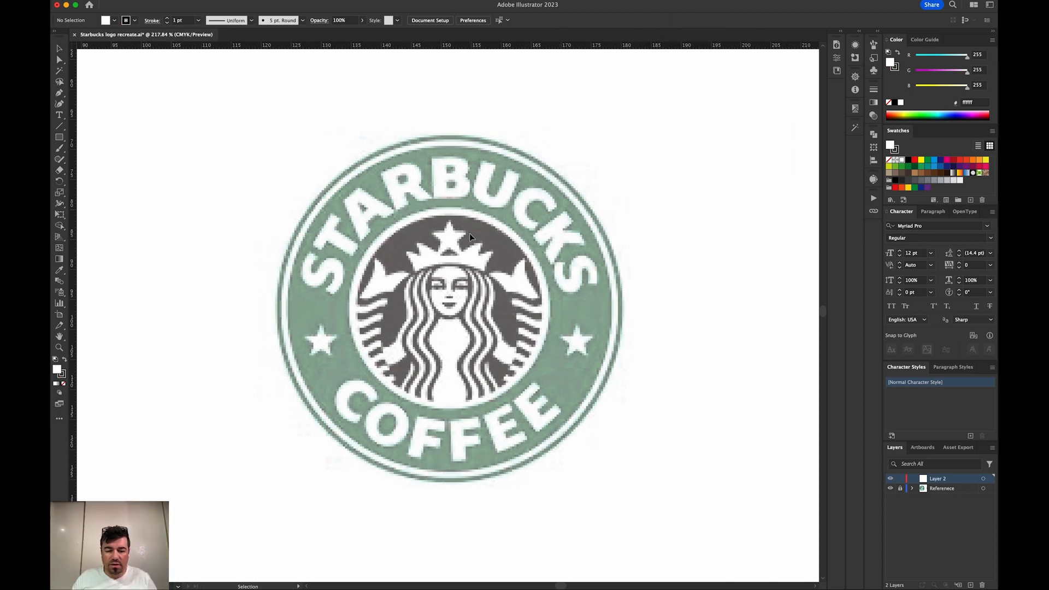
scroll(318, 97, "right", 1)
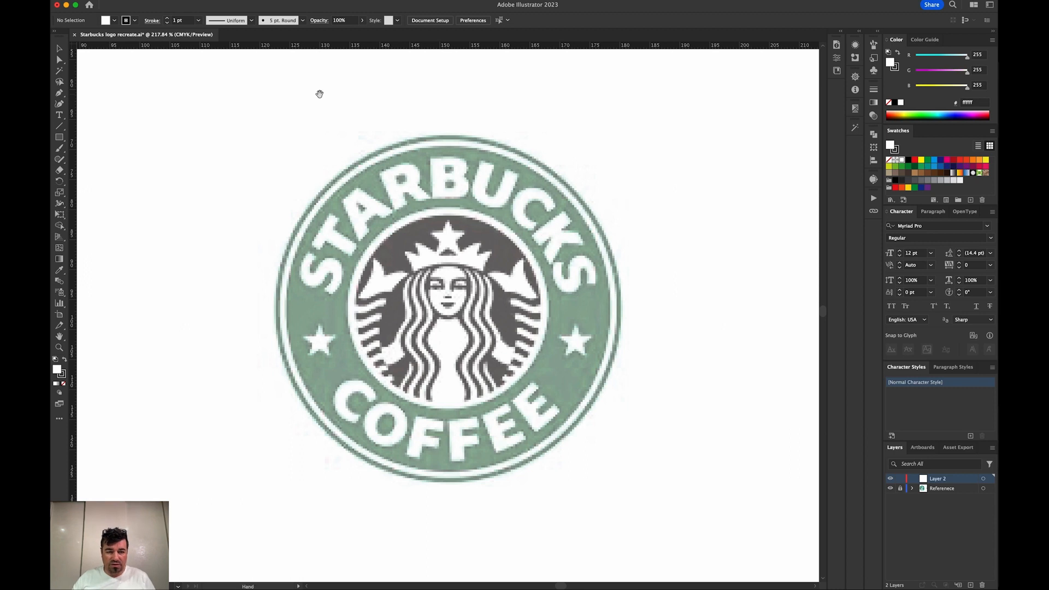
left_click_drag(326, 106, 344, 115)
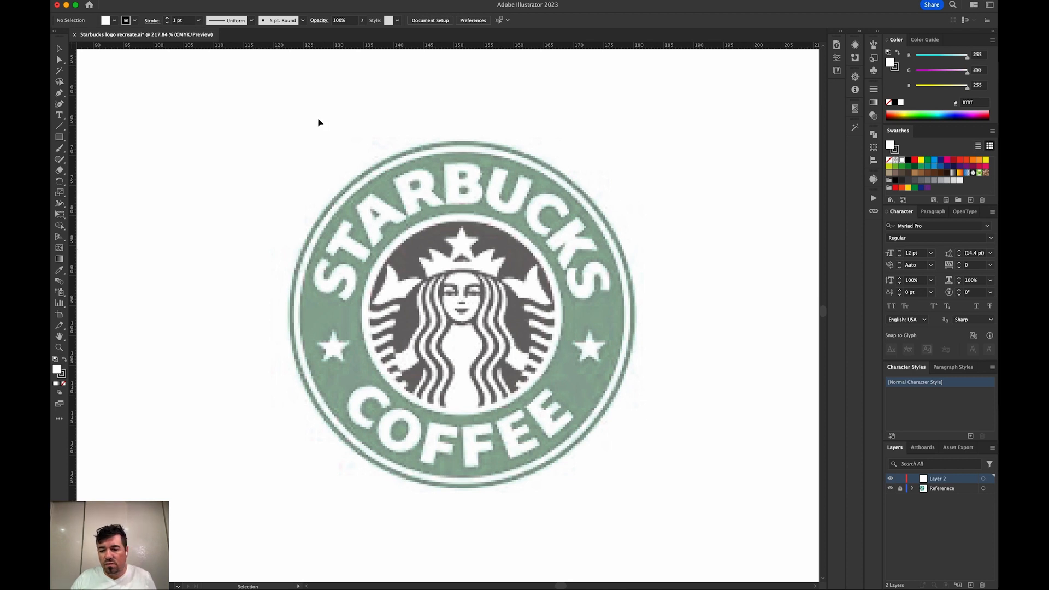
- Rename the new empty layer as "Drawing"
double_click(939, 480)
type("Drawing")
key("Return")
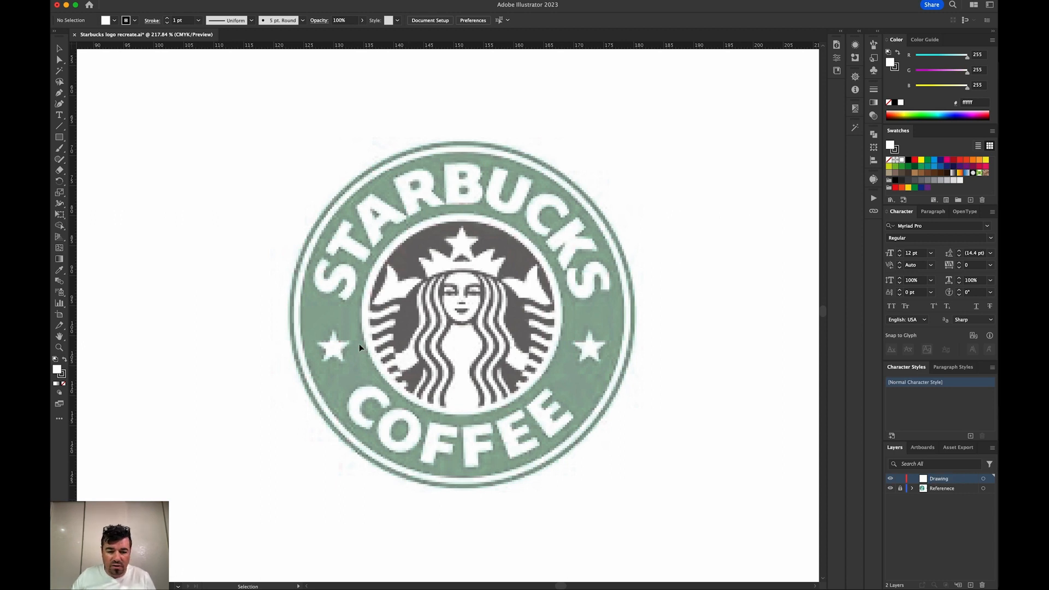
- Compare the details of the small round logo on the artboard with those of the large siren logo beside it
left_click_drag(327, 342, 750, 352)
left_click_drag(459, 335, 851, 361)
key("super+1")
left_click_drag(781, 361, 195, 355)
left_click_drag(646, 356, 368, 353)
key("z")
left_click_drag(276, 263, 529, 449)
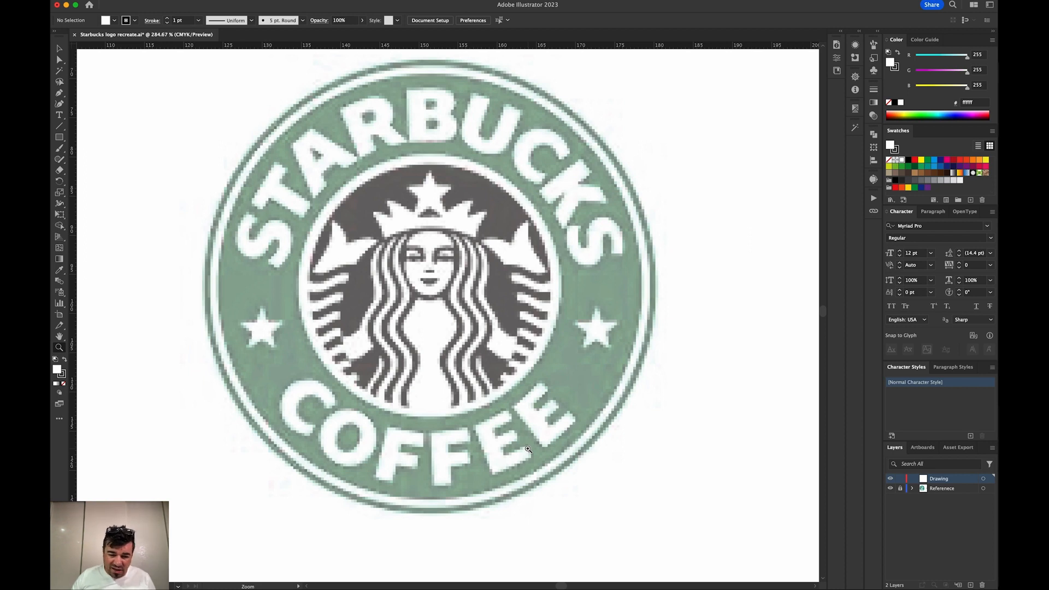
left_click_drag(175, 359, 698, 373)
key("super+1")
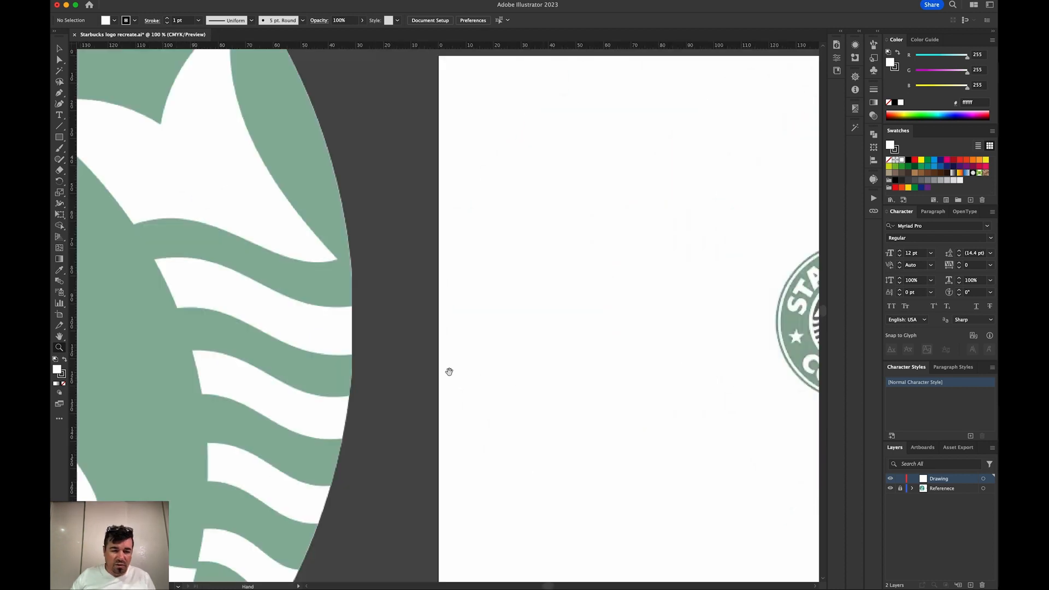
left_click_drag(450, 372, 881, 407)
left_click_drag(455, 344, 614, 413)
left_click_drag(463, 338, 609, 276)
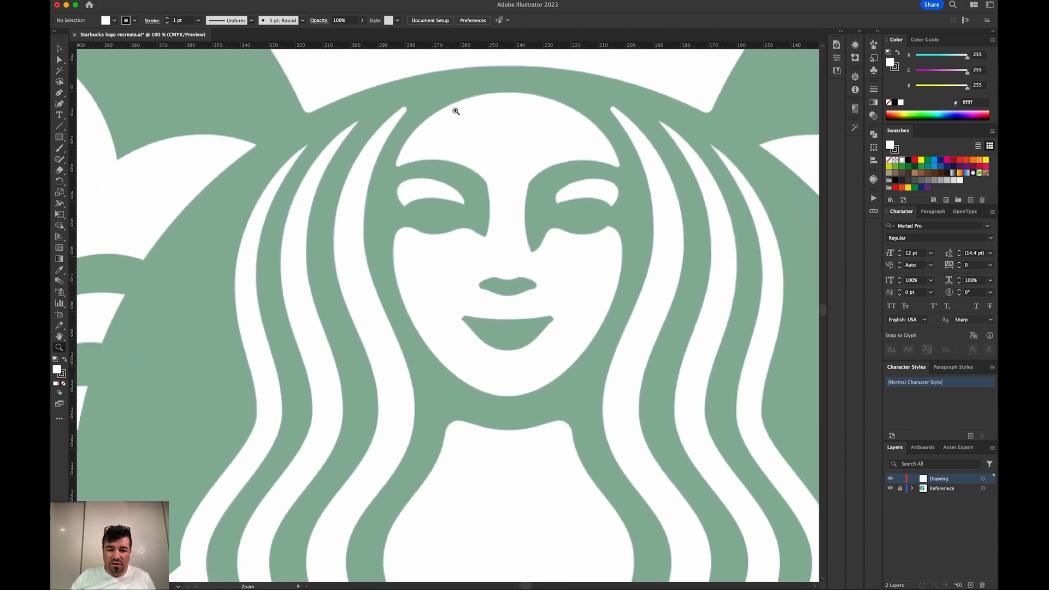
key("super+minus")
key("super+minus")
key("super+minus")
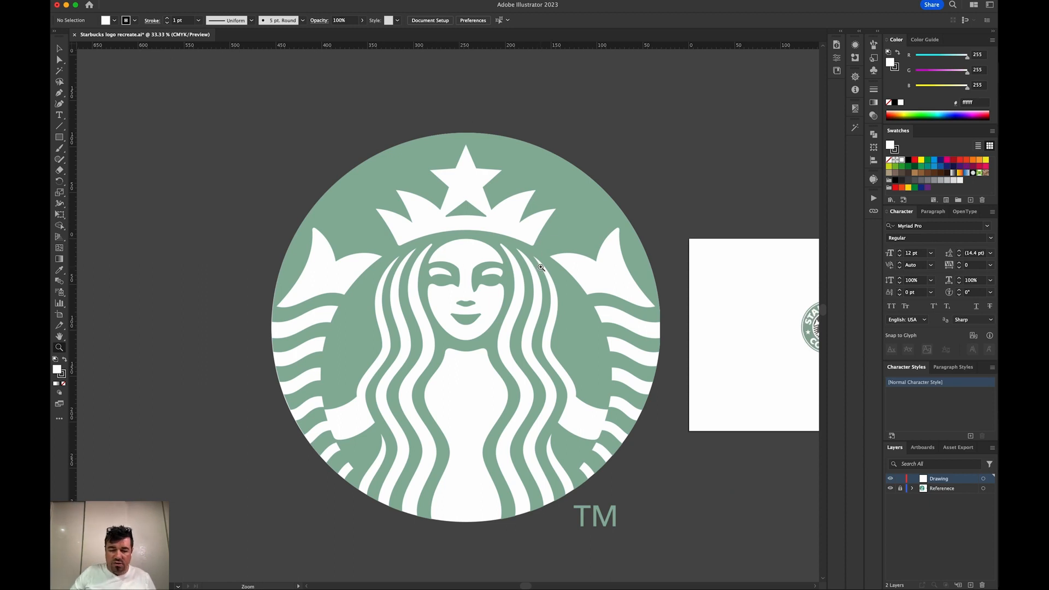
left_click_drag(678, 267, 557, 255)
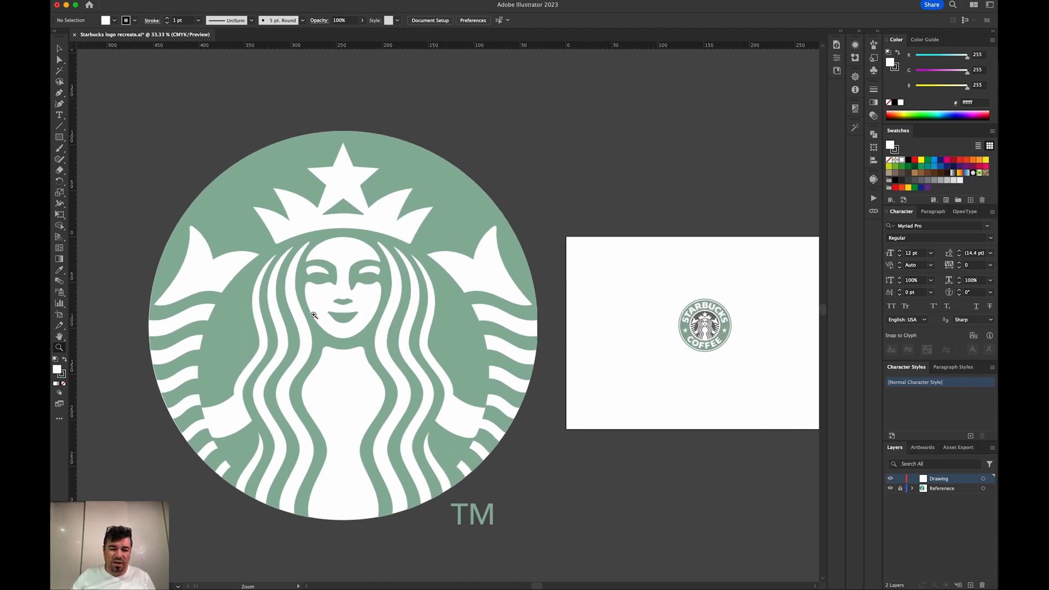
- Place a horizontal ruler guide across the middle of the large siren logo
key("v")
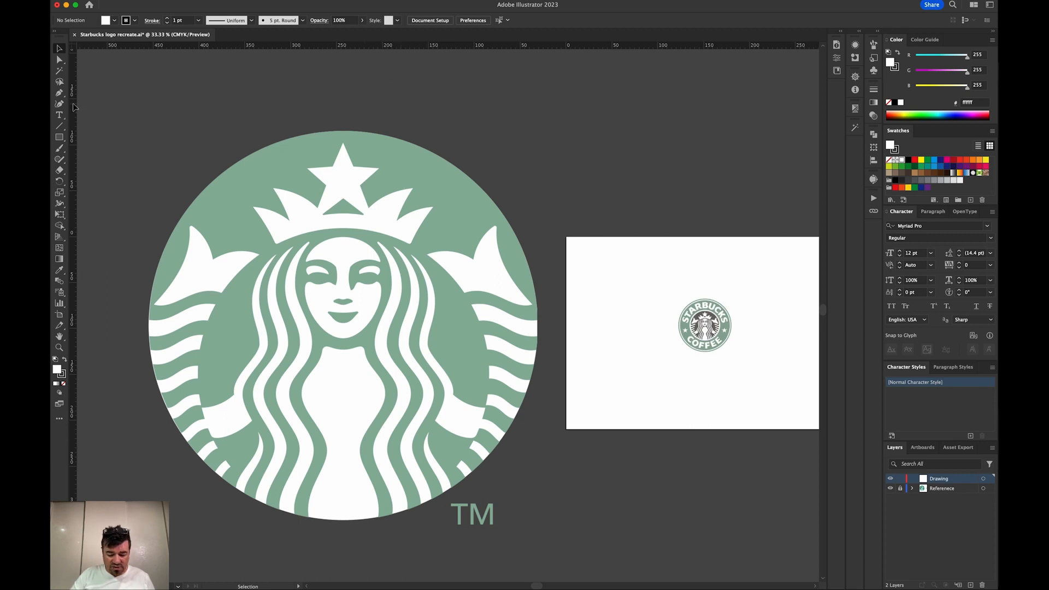
key("super+r")
key("super+r")
left_click_drag(358, 46, 325, 328)
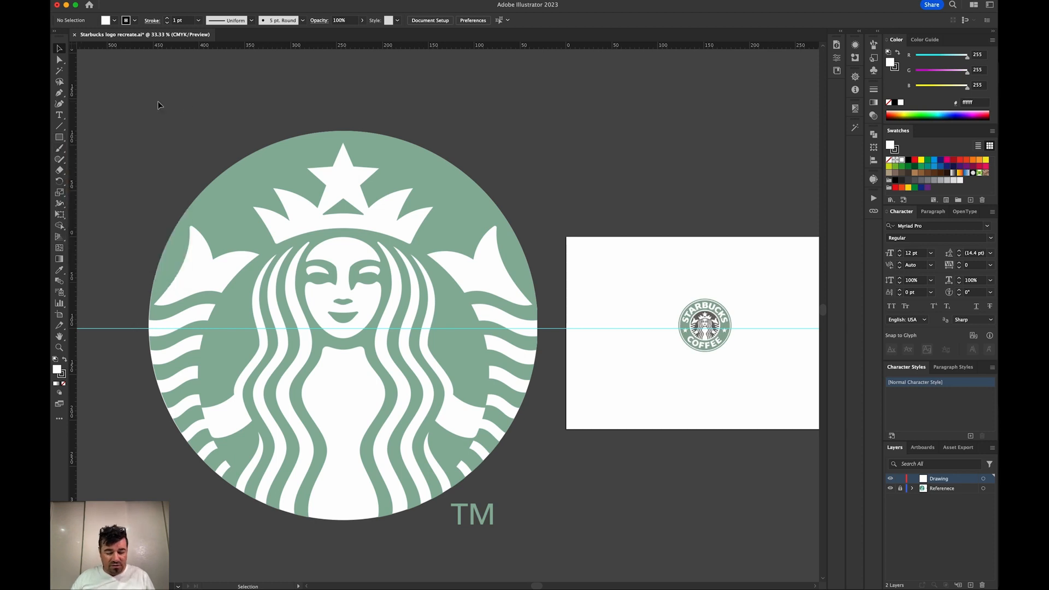
- Draw a circle about 420 mm in diameter over the large siren logo and remove its fill
key("l")
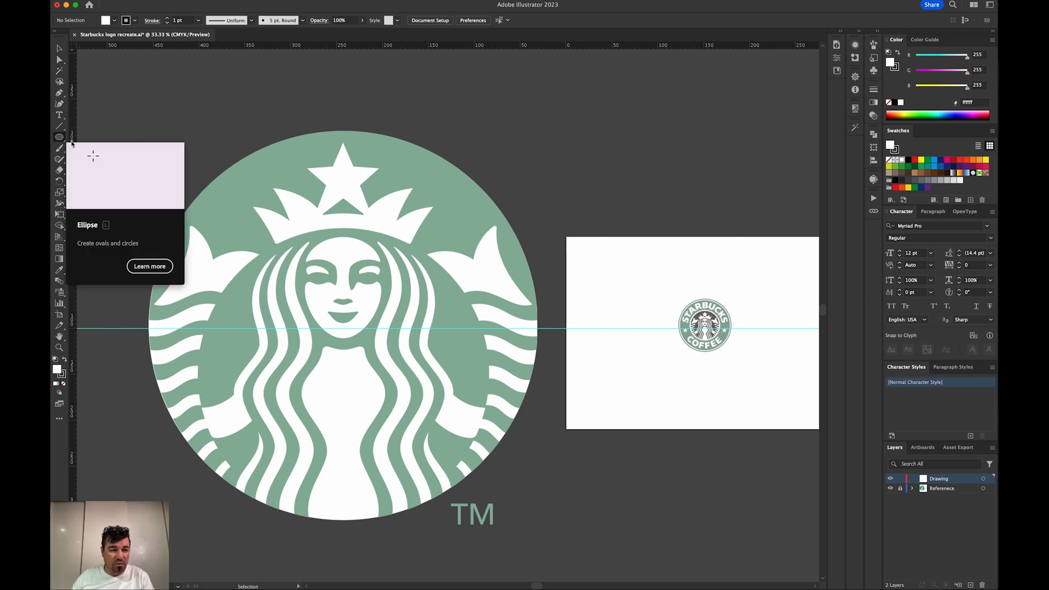
left_click_drag(194, 150, 580, 536)
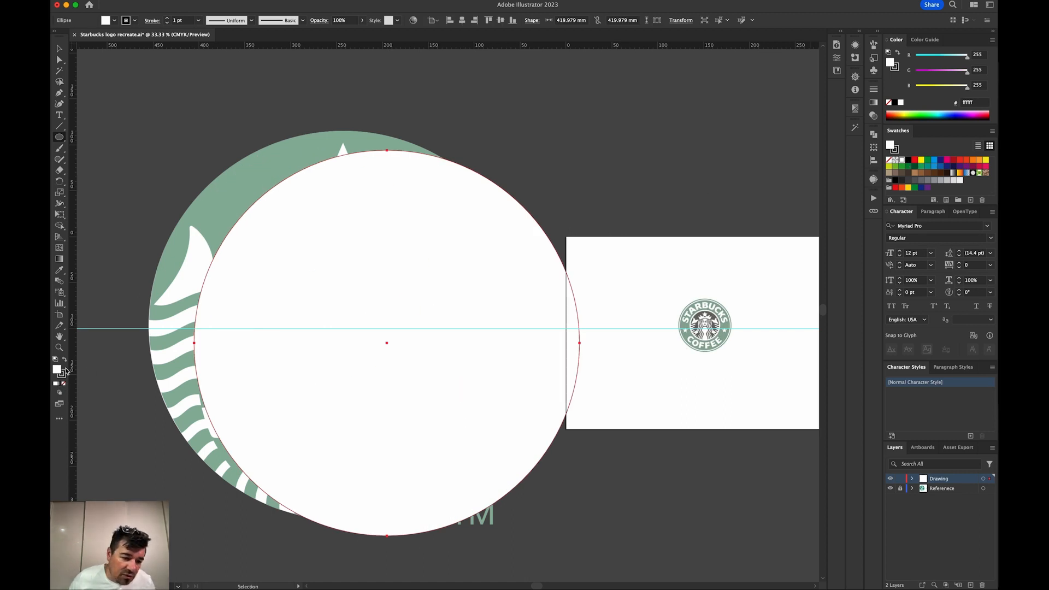
left_click(63, 384)
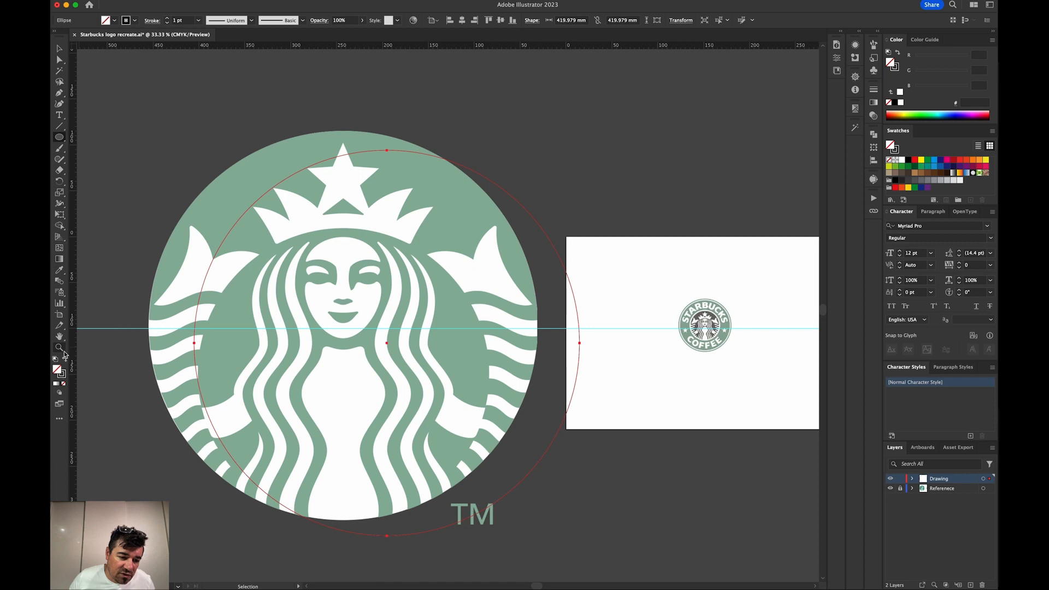
left_click(59, 48)
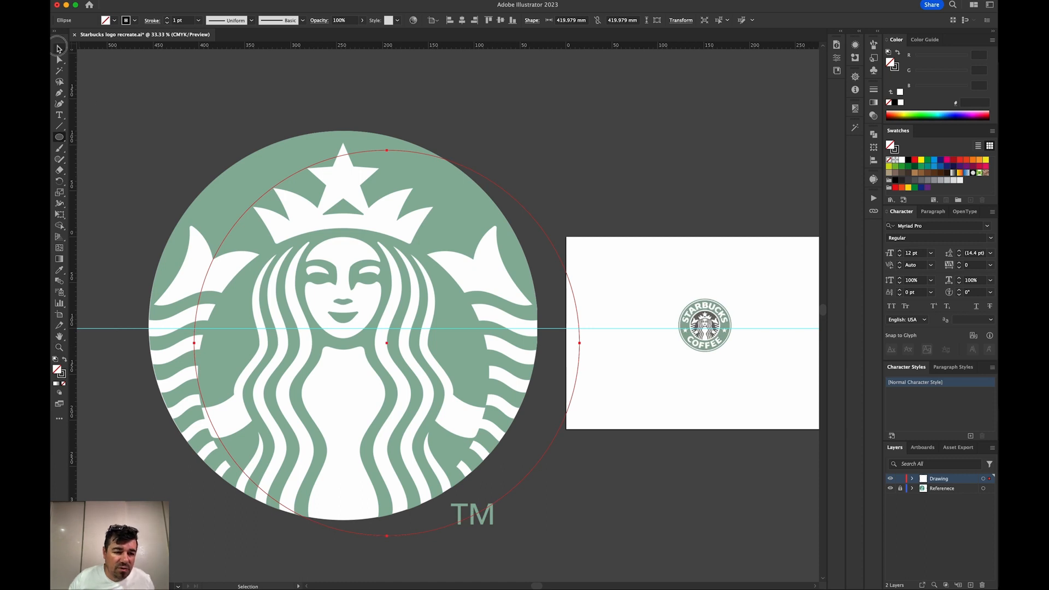
- Move the circle onto the large siren logo so their outer left edges meet near the guide, and keep the circle selected
left_click_drag(193, 343, 150, 330)
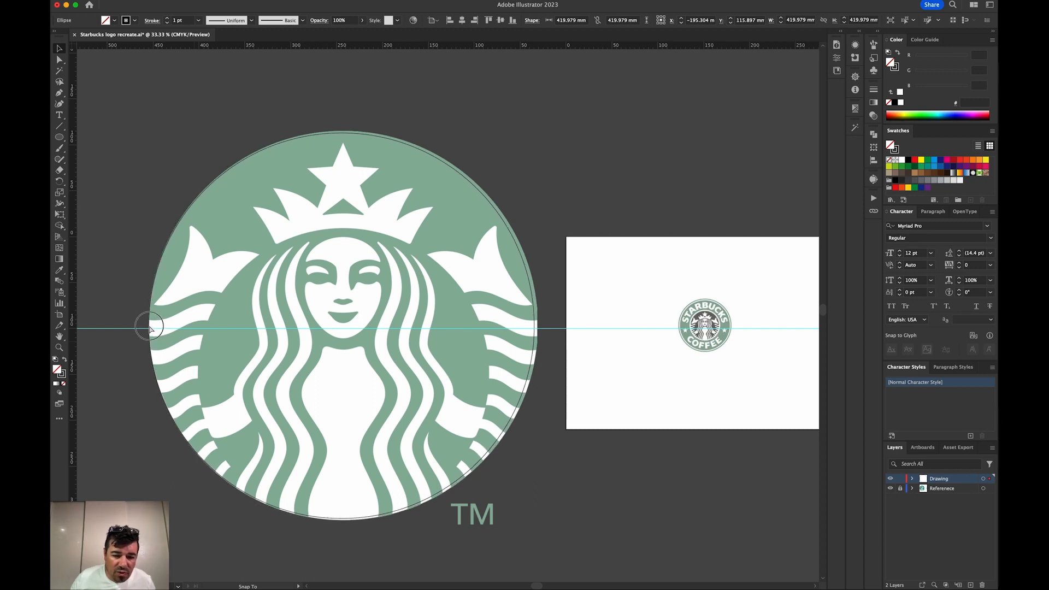
left_click(549, 333)
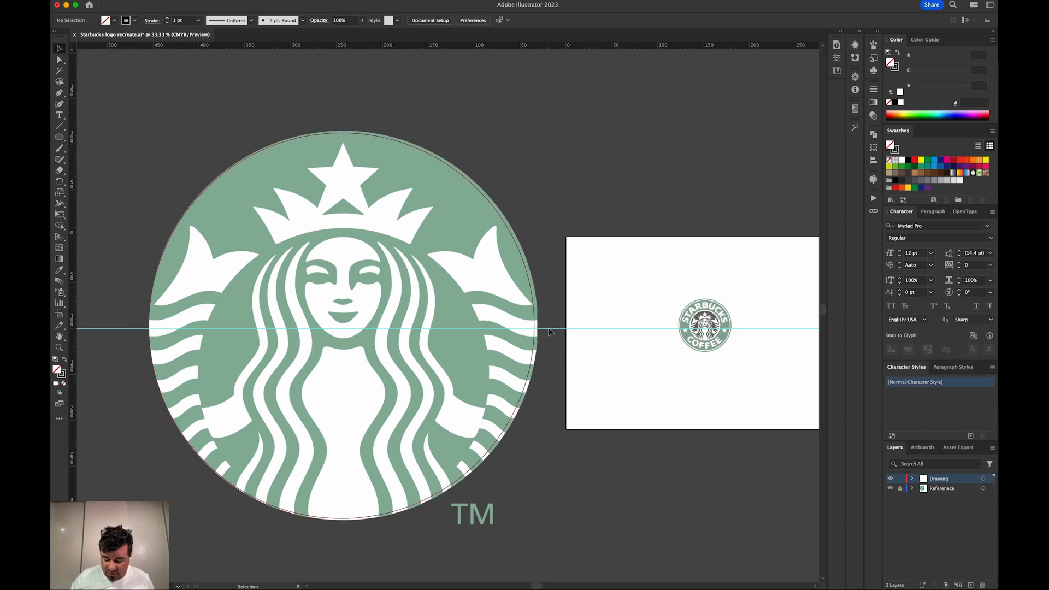
left_click(535, 325)
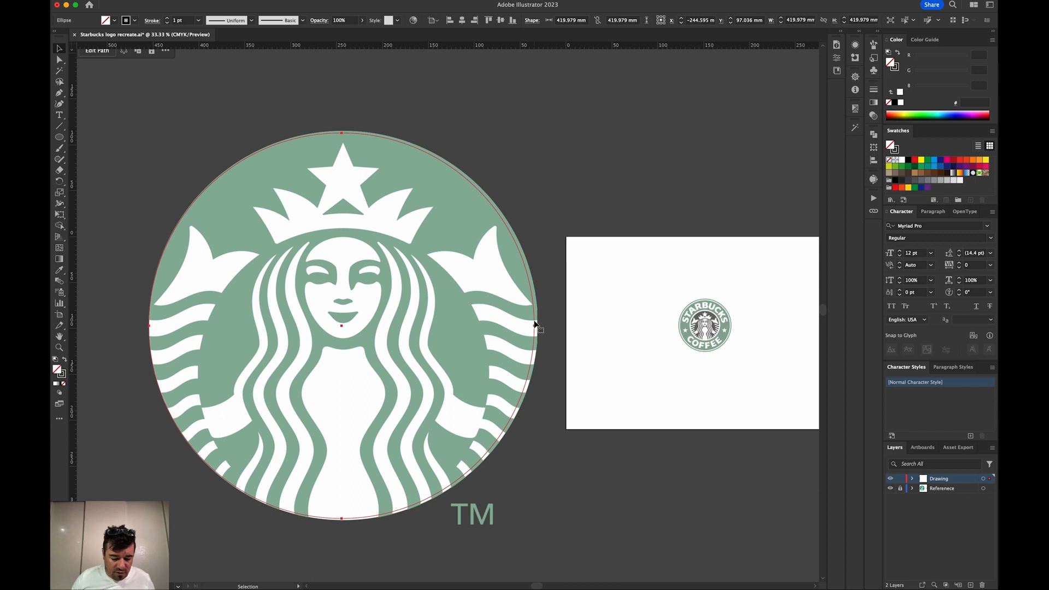
- Scale the circle from its left edge to about 424.6 mm in diameter so it matches the large siren logo's outline
key("s")
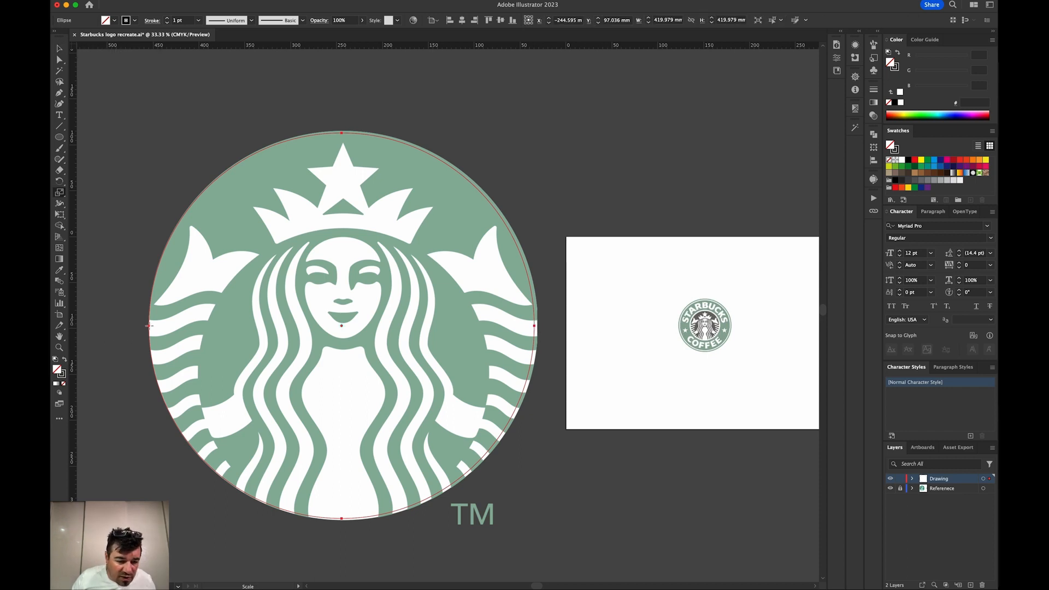
left_click(148, 326)
left_click_drag(577, 163, 581, 164)
key("v")
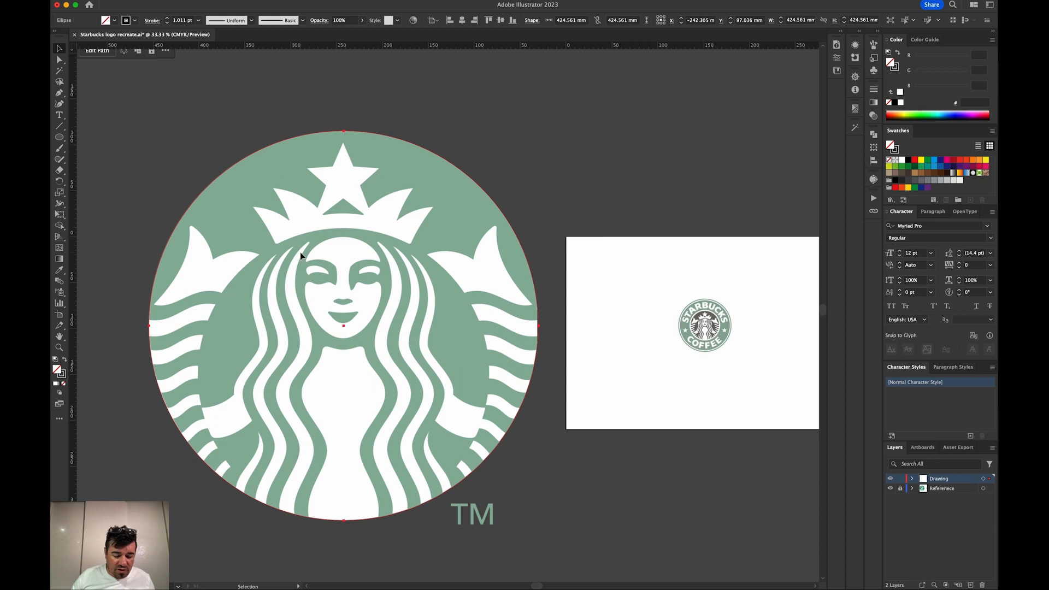
- Show the guides and move the horizontal guide up onto the circle's horizontal centre line
key("super+;")
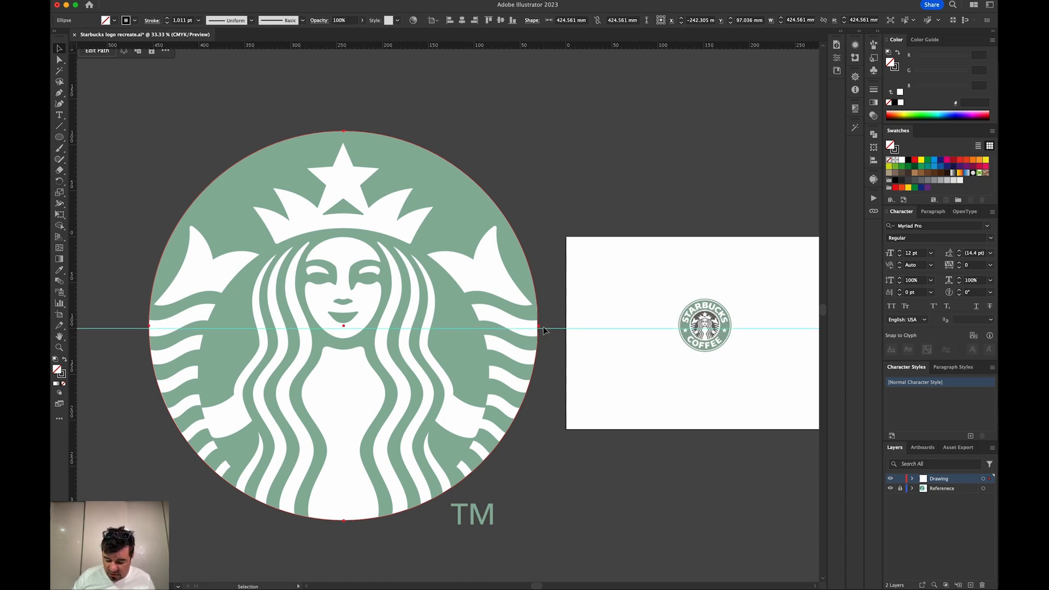
key("a")
key("v")
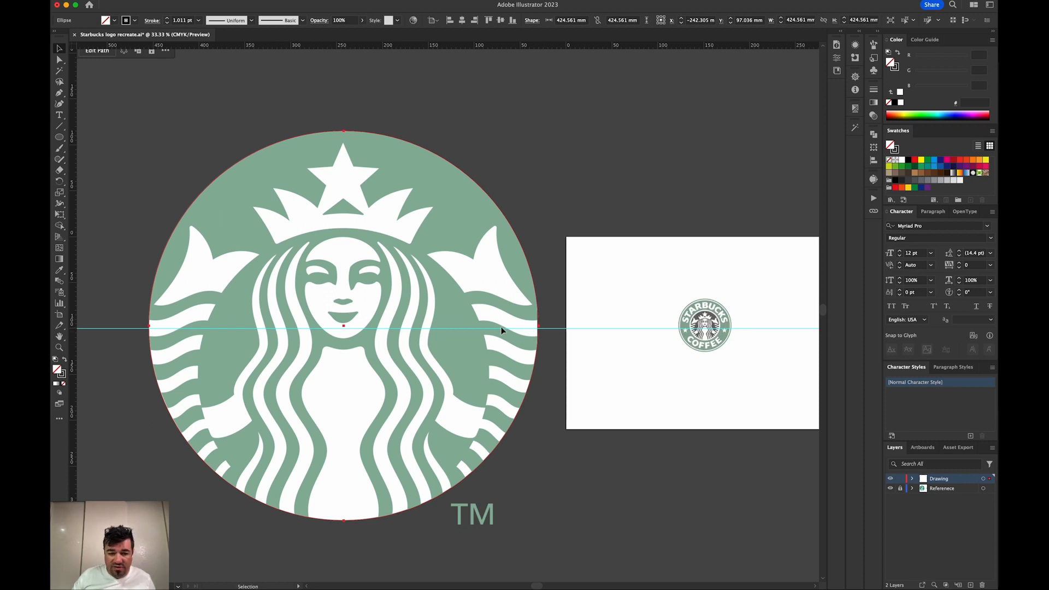
left_click(547, 329)
left_click_drag(547, 329, 539, 327)
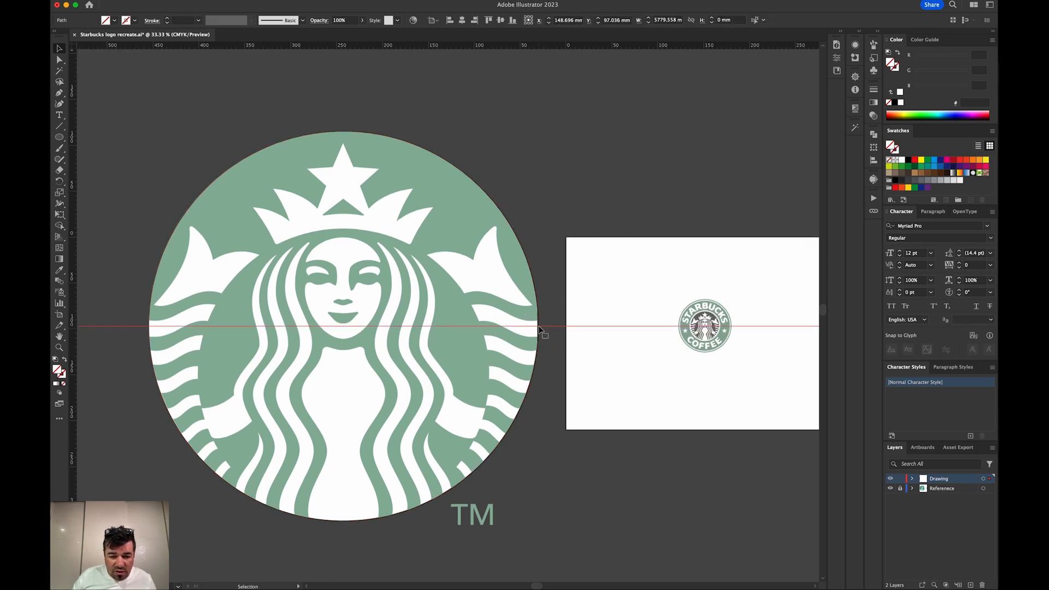
- Place a vertical ruler guide through the centre of the circle over the large siren logo, leaving nothing selected
left_click(537, 327)
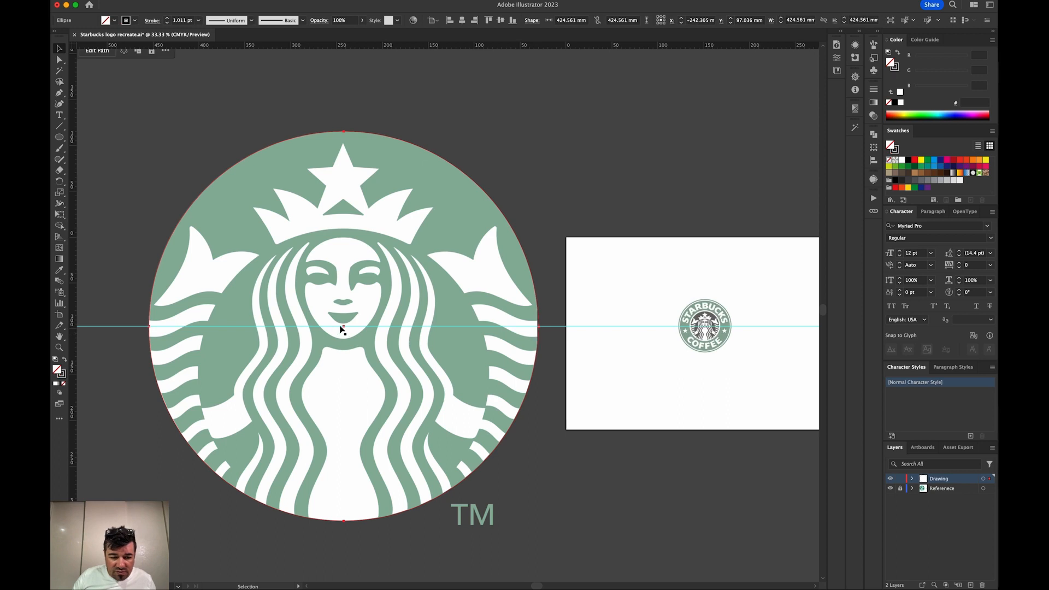
left_click_drag(74, 175, 343, 327)
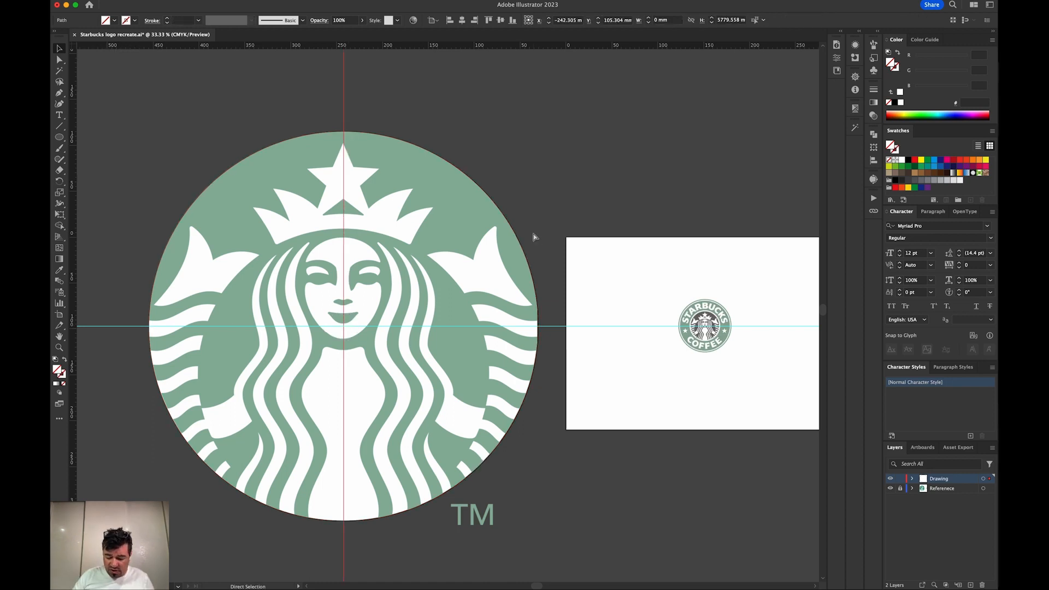
left_click_drag(387, 117, 330, 85)
key("super+semicolon")
key("super+semicolon")
left_click(343, 102)
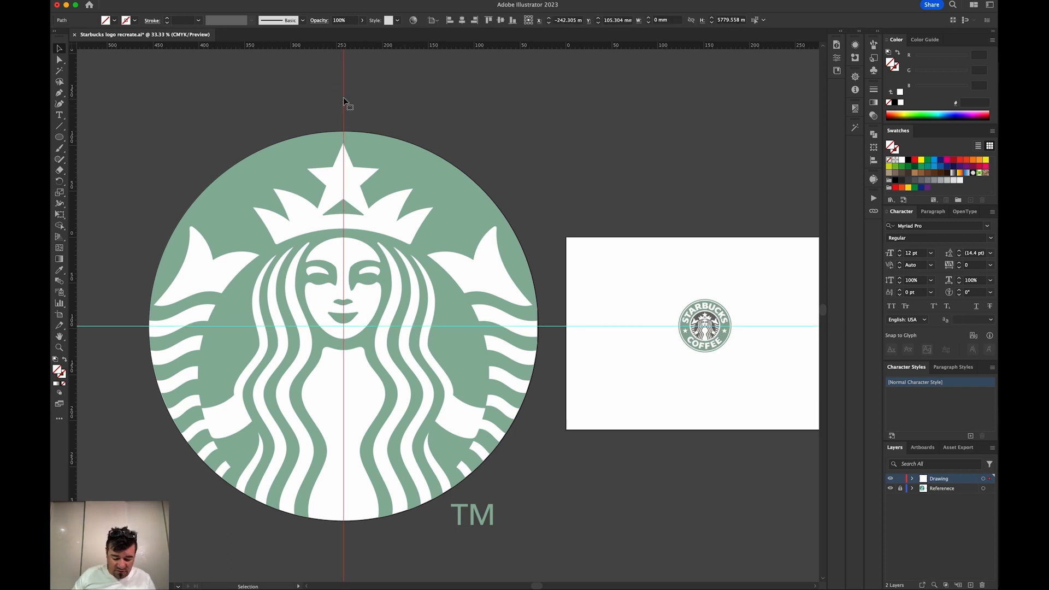
left_click(351, 104)
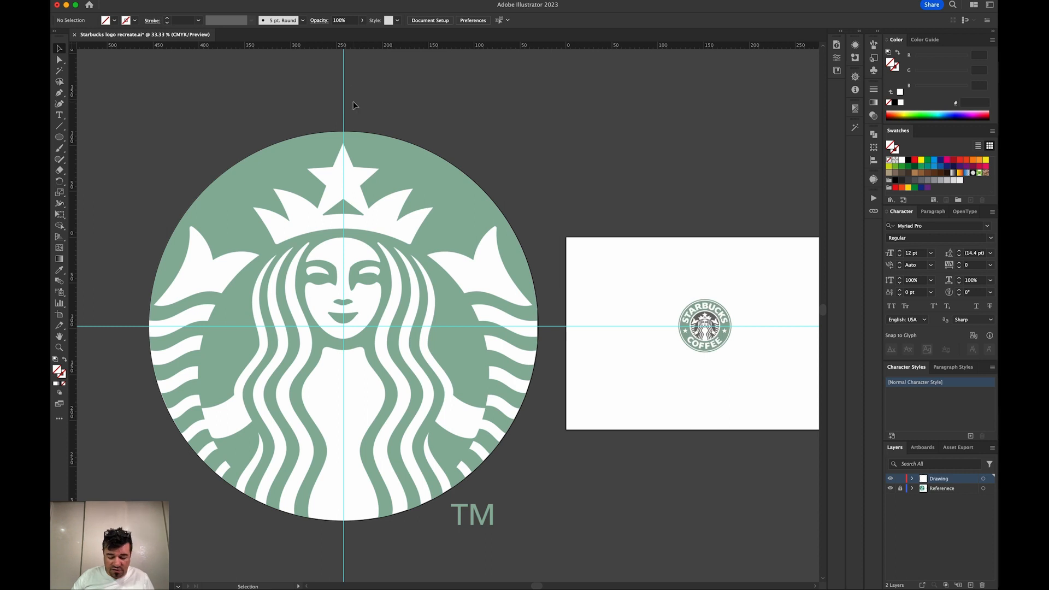
left_click_drag(375, 108, 412, 89)
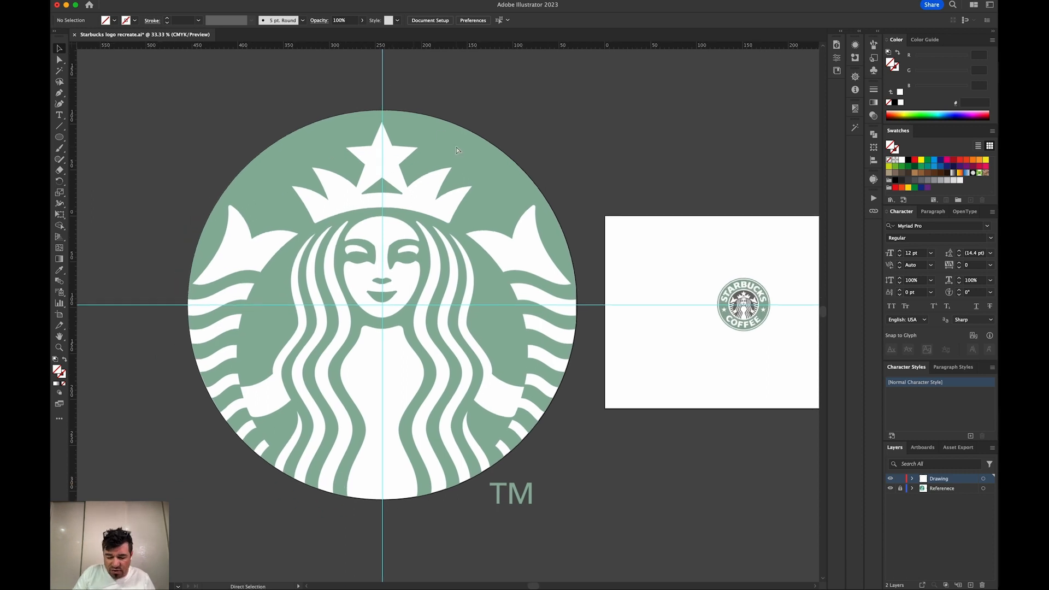
key("super+equal")
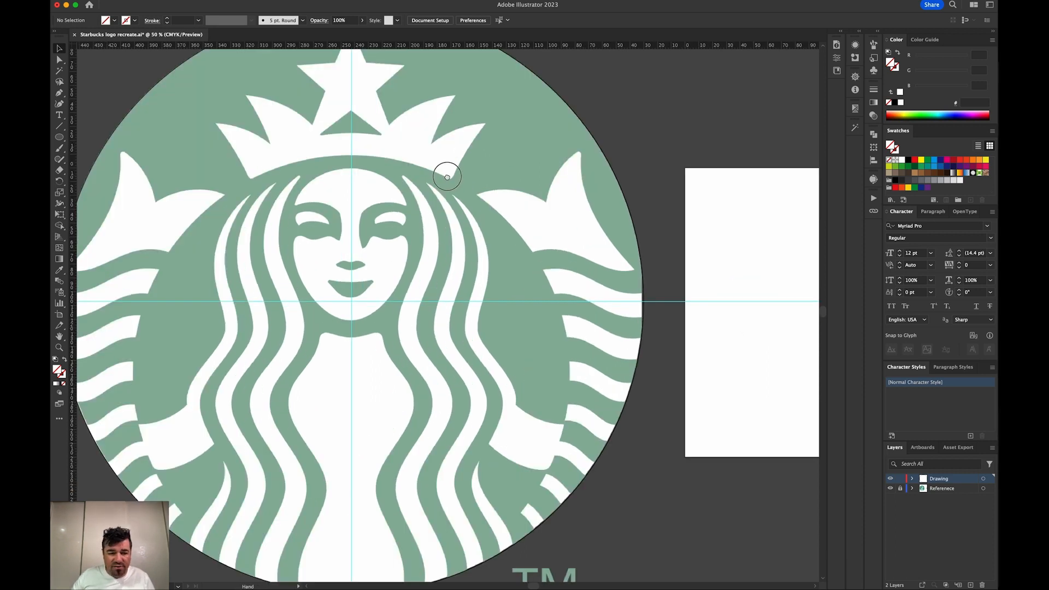
left_click_drag(447, 176, 495, 197)
key("super+minus")
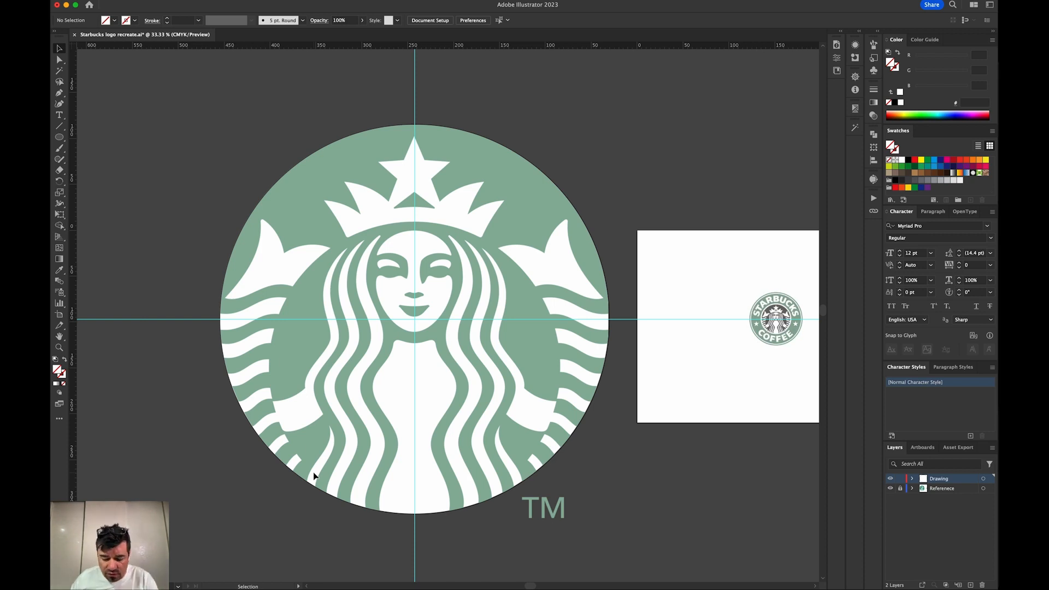
- Start a Pen path at the star's lower-left base and trace its left arm with straight segments up to the upper-left notch
key("p")
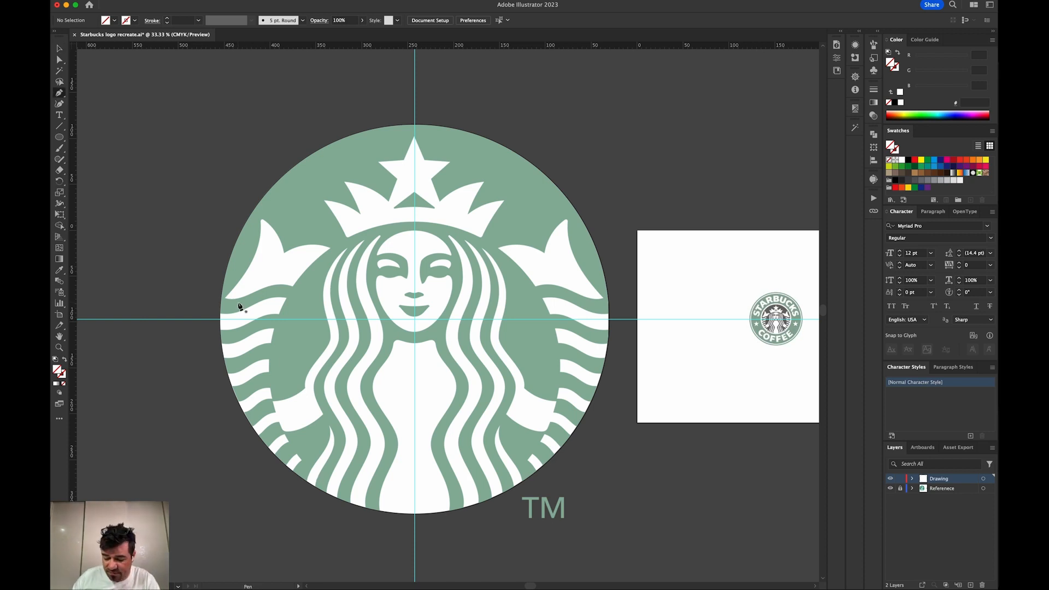
key("super+=")
key("super+=")
key("super+=")
left_click_drag(391, 144, 499, 525)
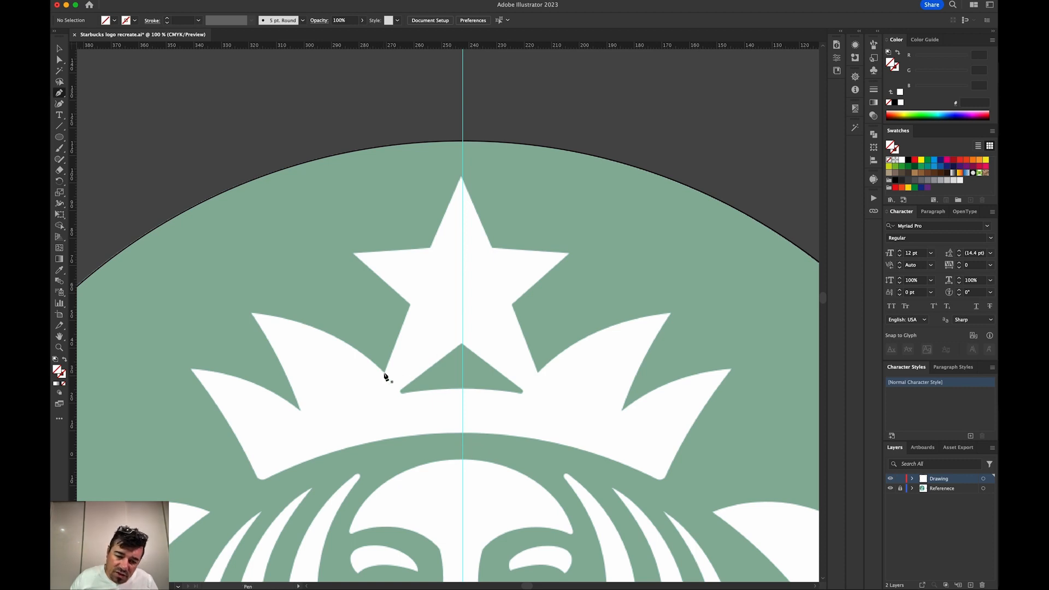
left_click(384, 373)
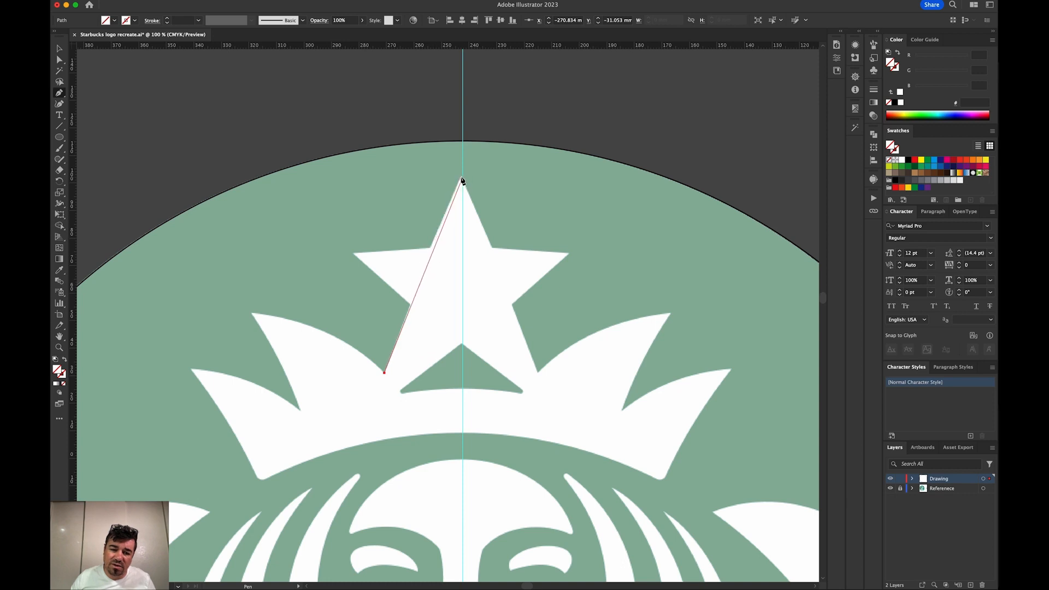
left_click(411, 305)
left_click(352, 253)
left_click(430, 249)
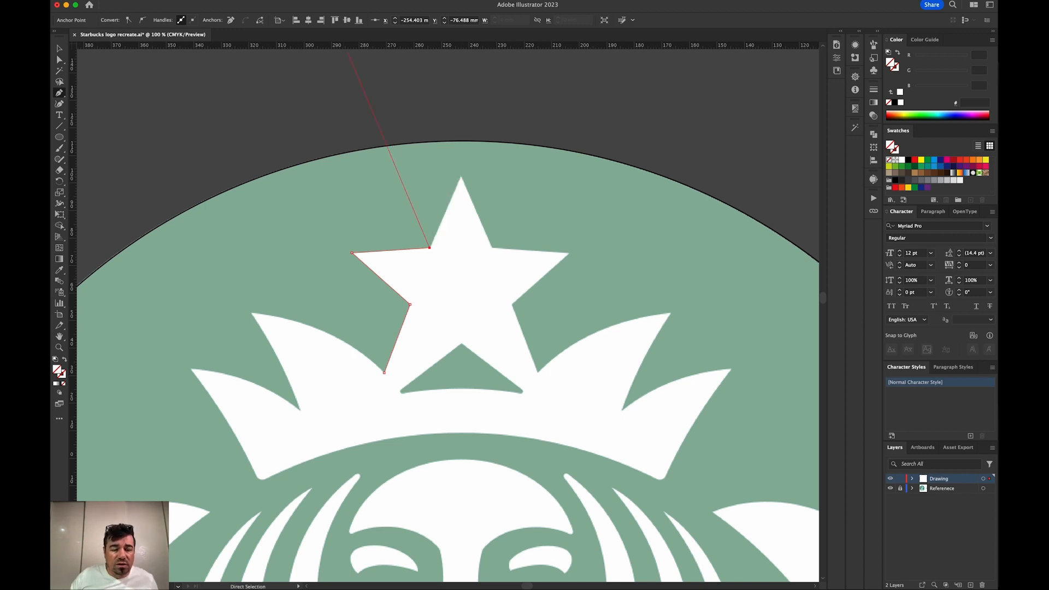
- Turn off snapping to points
key("Escape")
key("a")
left_click(262, 1)
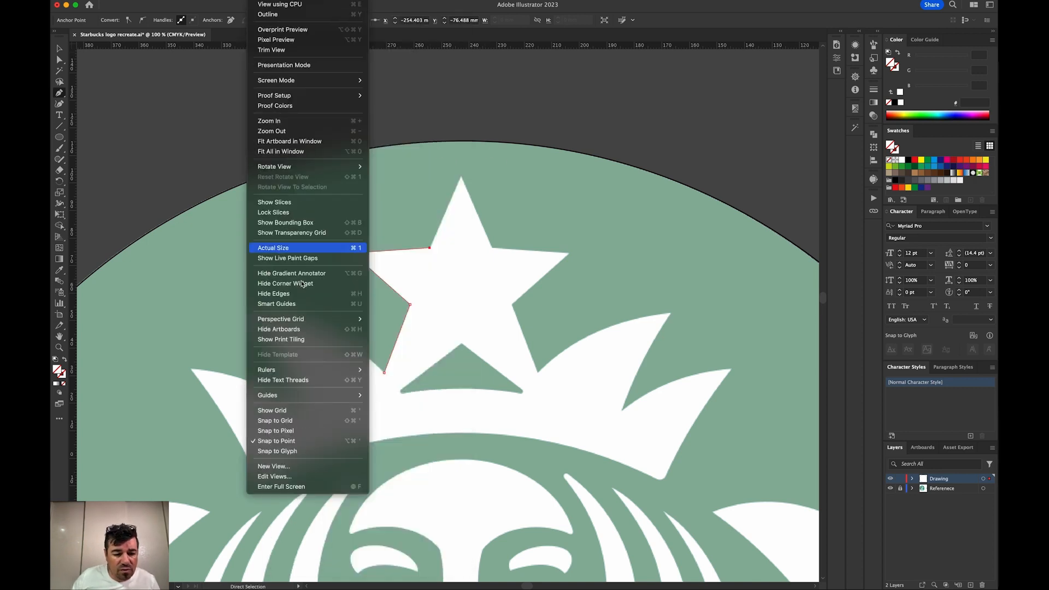
left_click(304, 438)
- Continue the Pen path over the star's top tip and right arm, ending in a corner point where the star meets the crown
key("p")
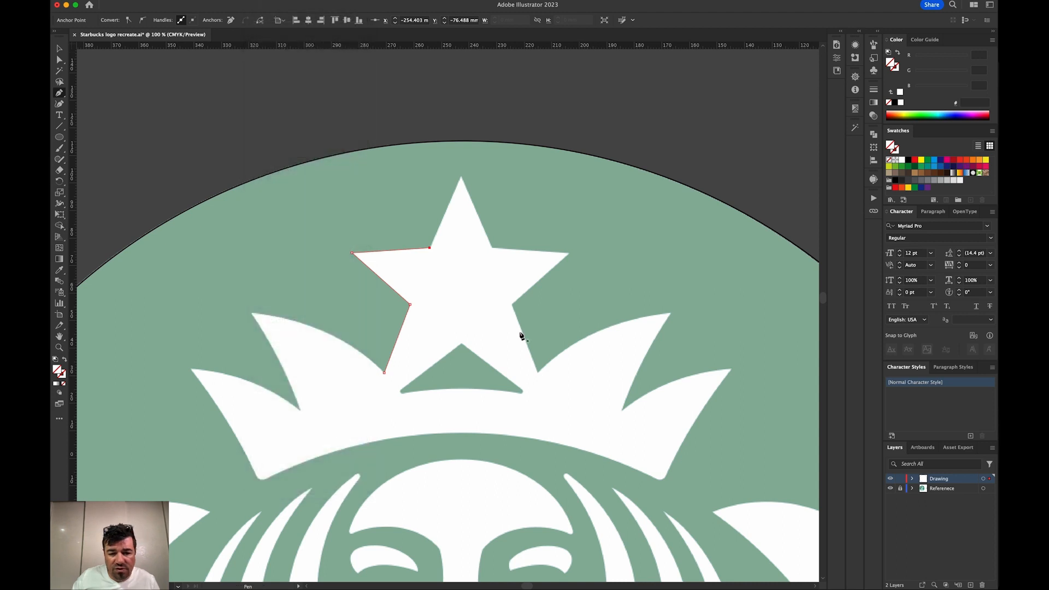
key("super+equal")
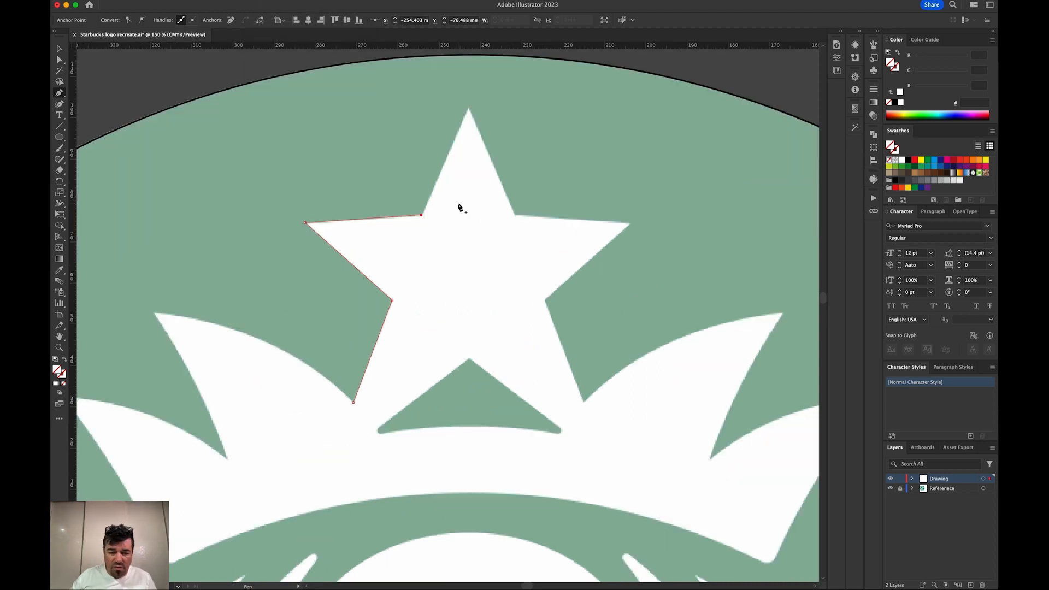
left_click(422, 214)
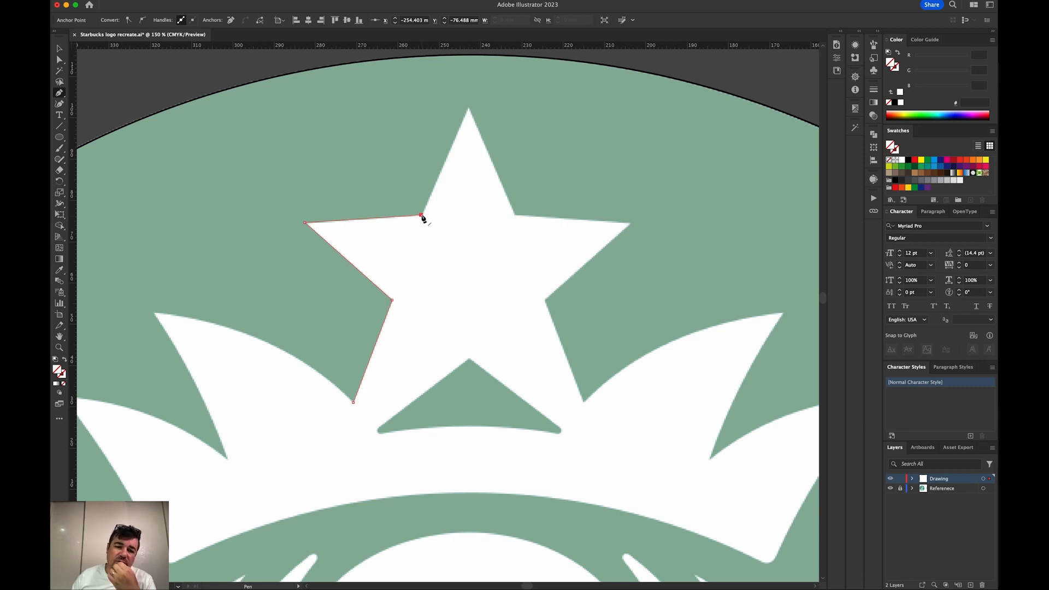
left_click(469, 108)
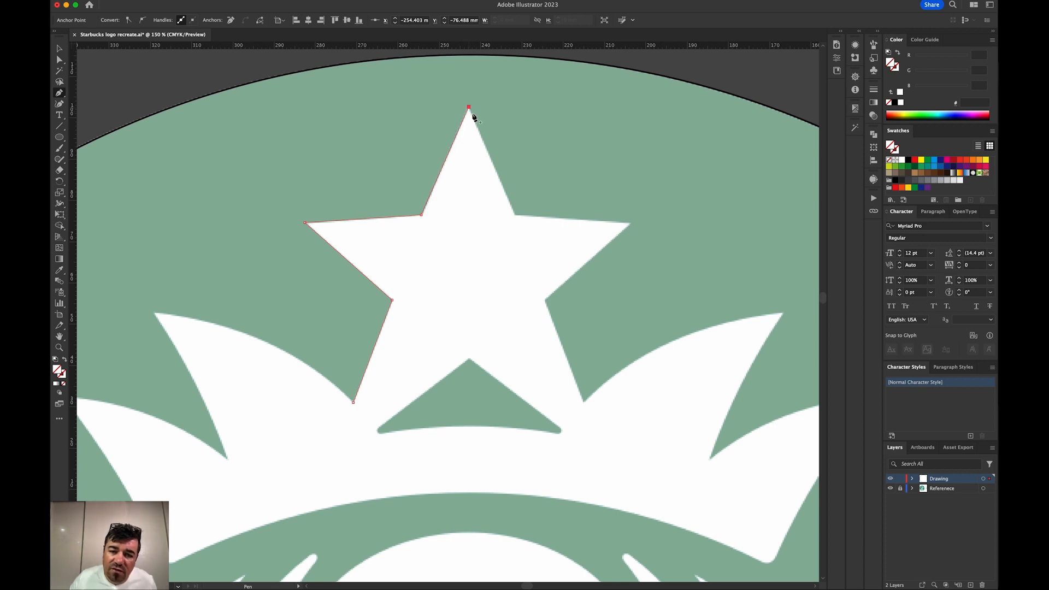
left_click(515, 215)
left_click(631, 223)
left_click(545, 300)
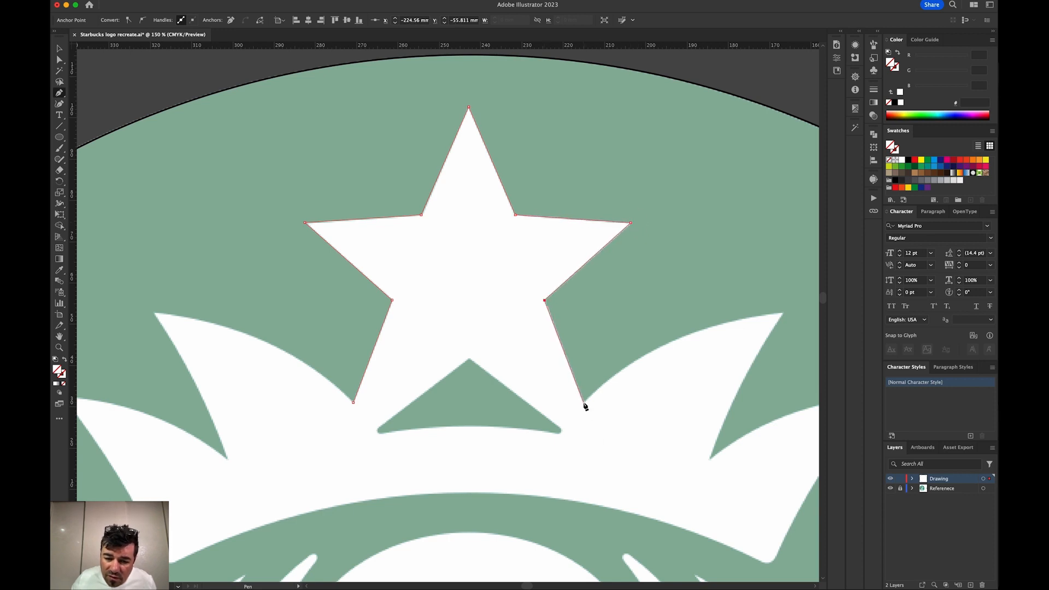
left_click_drag(593, 389, 445, 361)
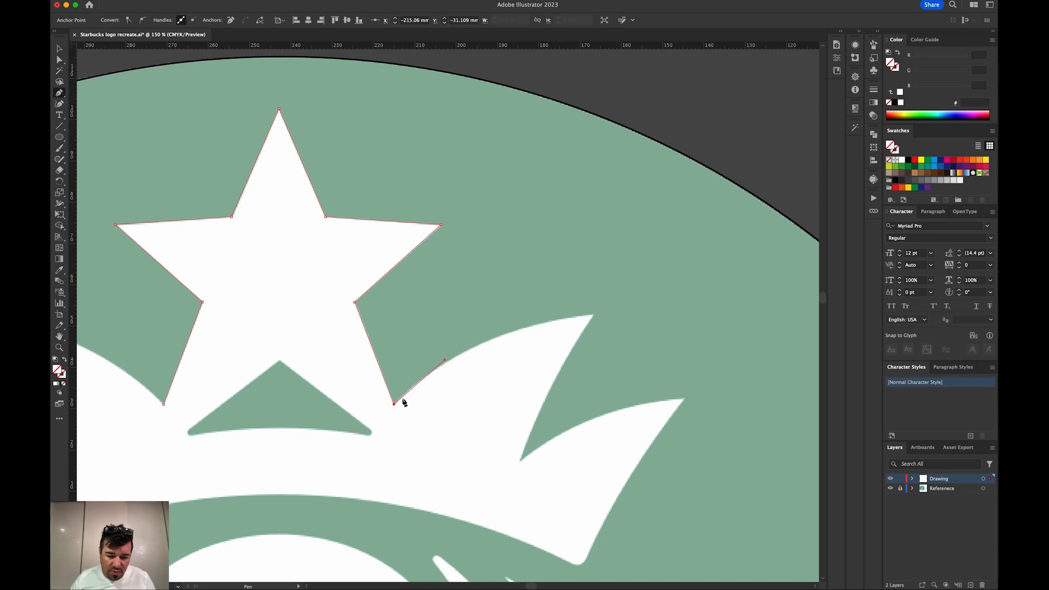
left_click(394, 405)
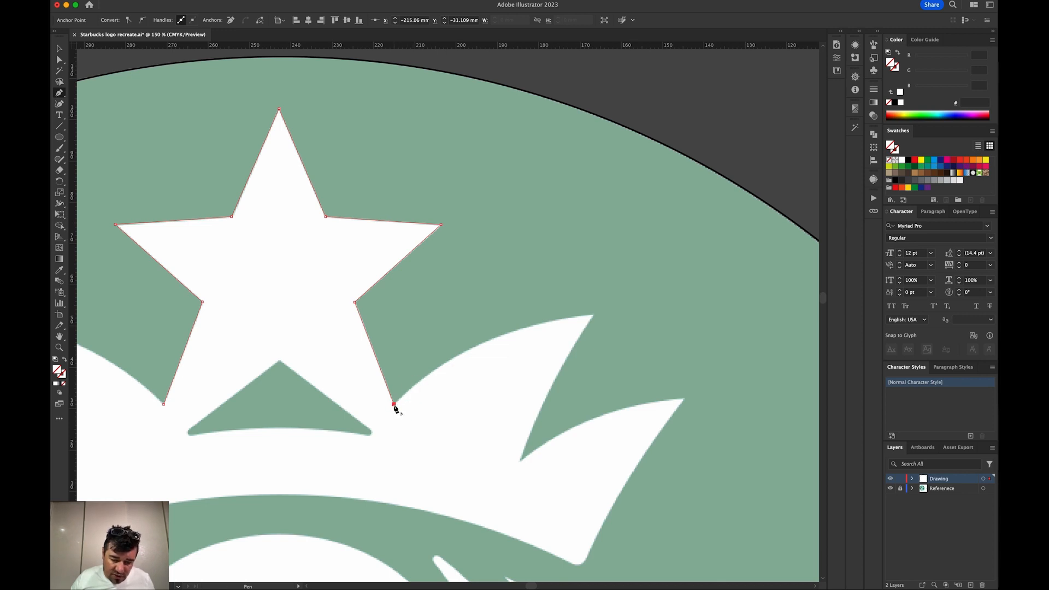
- Trace the crown's first spike right of the star with curved segments, making a corner at its tip and ending in the notch
left_click_drag(395, 406, 451, 351)
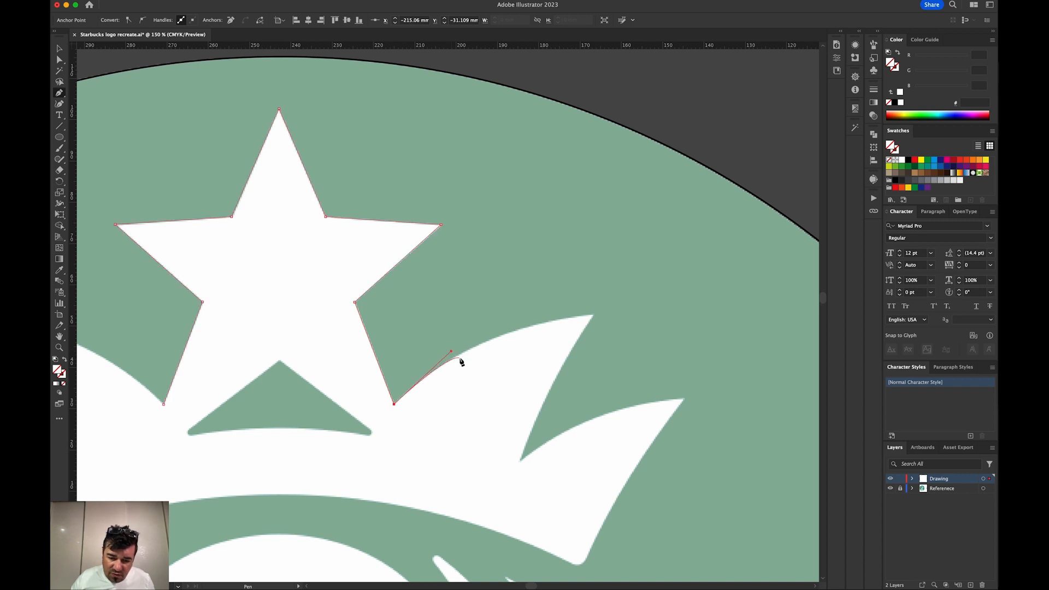
left_click_drag(593, 316, 681, 309)
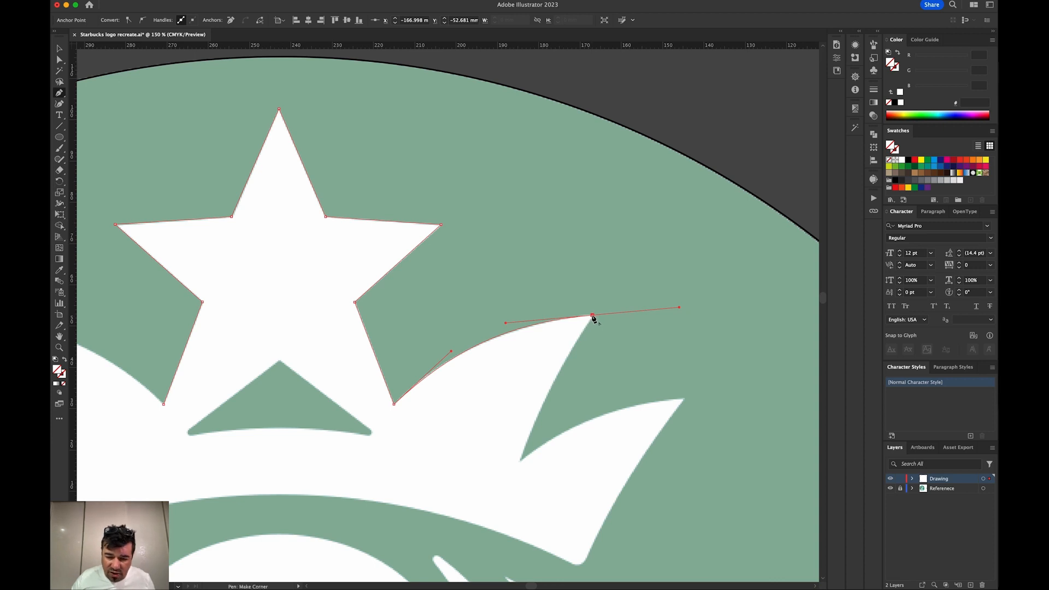
left_click(593, 317)
left_click_drag(592, 316, 560, 368)
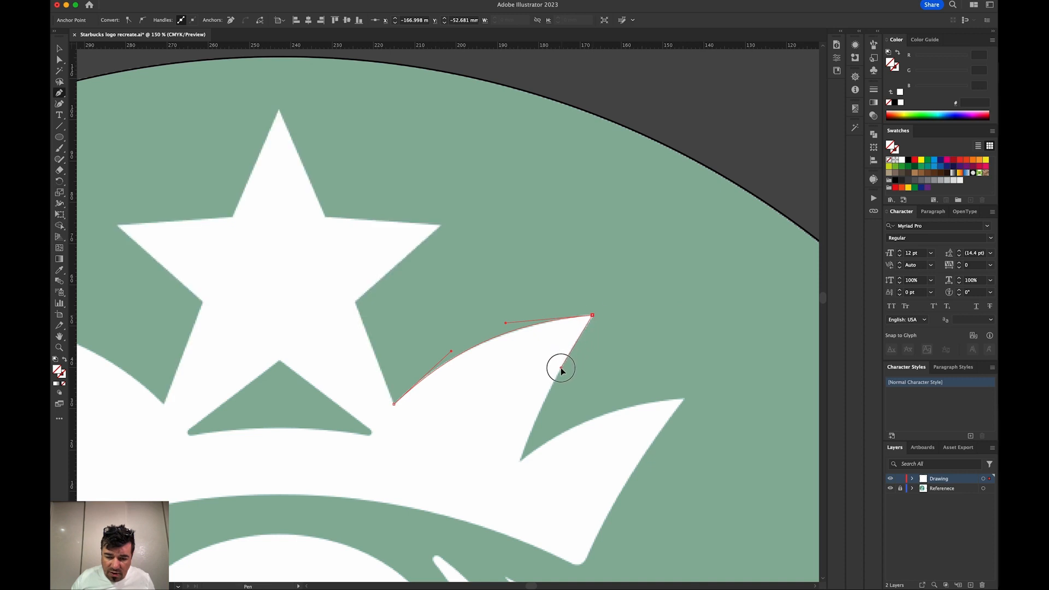
left_click(527, 446)
left_click_drag(520, 461, 500, 520)
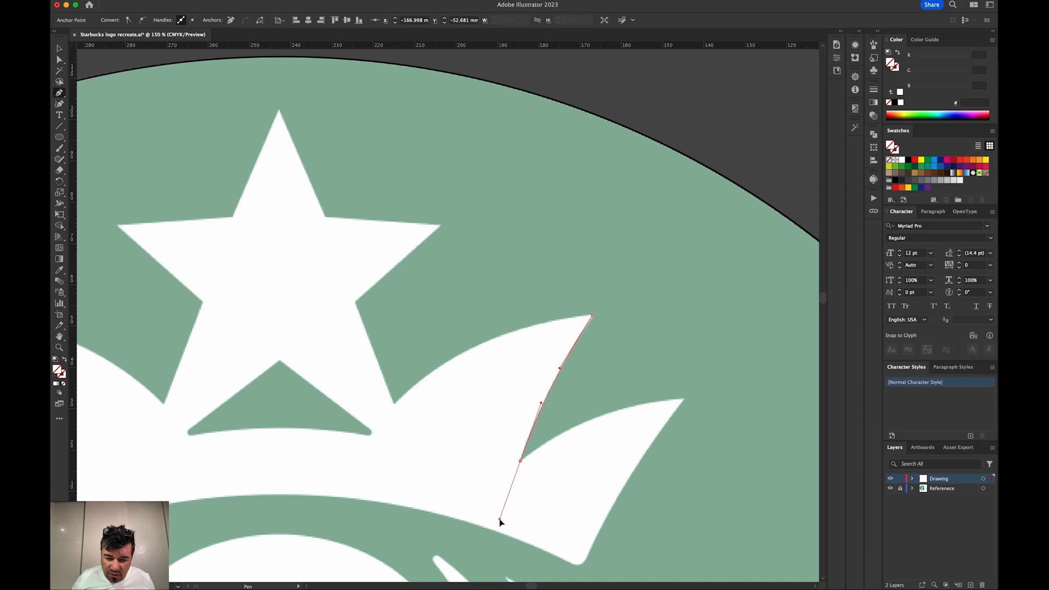
- Trace the crown's outer right spike with curved segments, from the notch over its tip and around the rounded lower-right corner
left_click(521, 463)
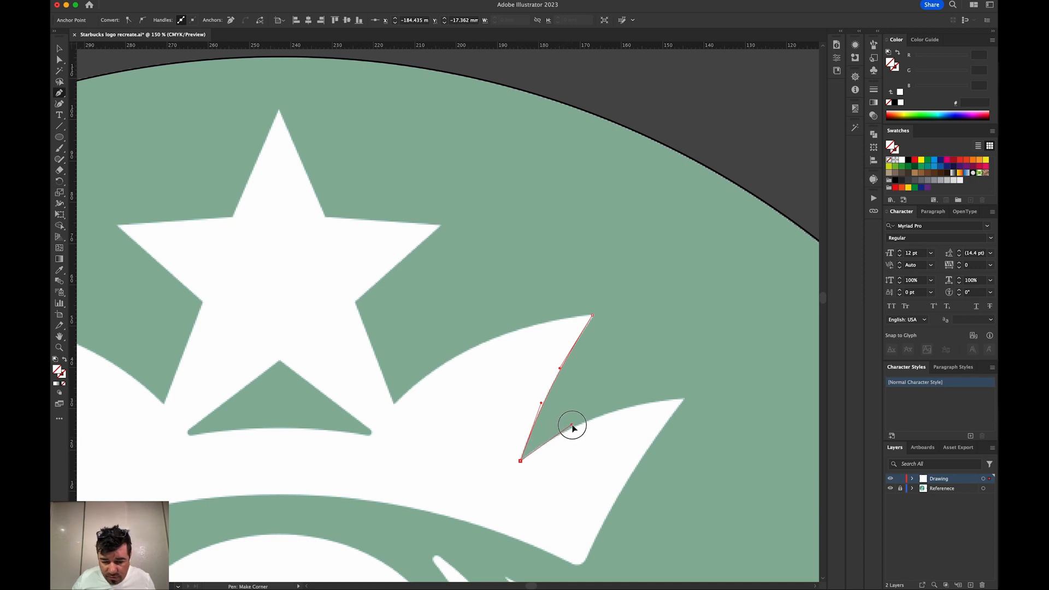
left_click_drag(573, 425, 571, 424)
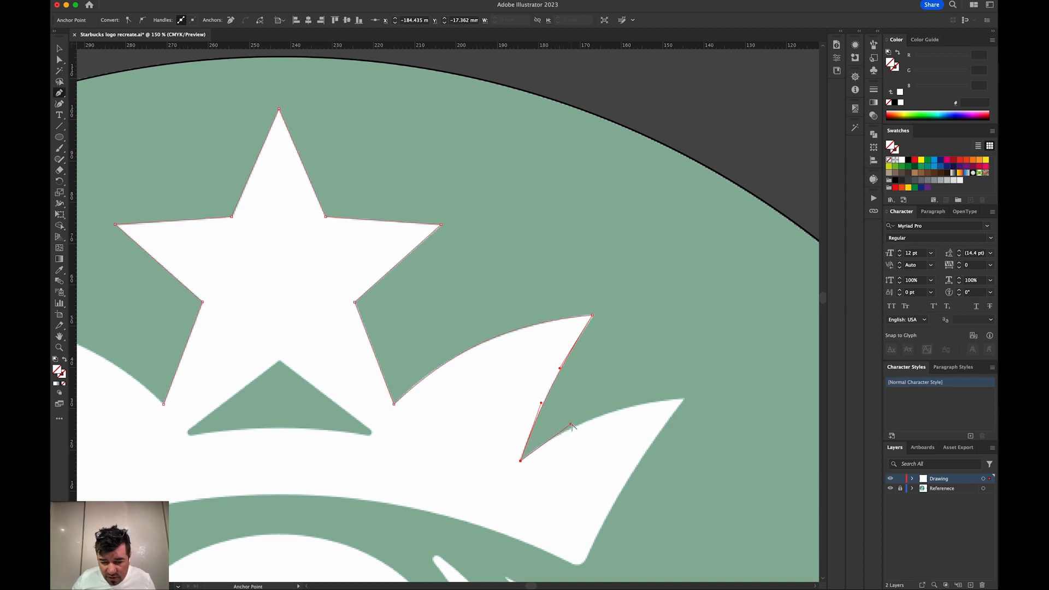
left_click_drag(685, 399, 752, 397)
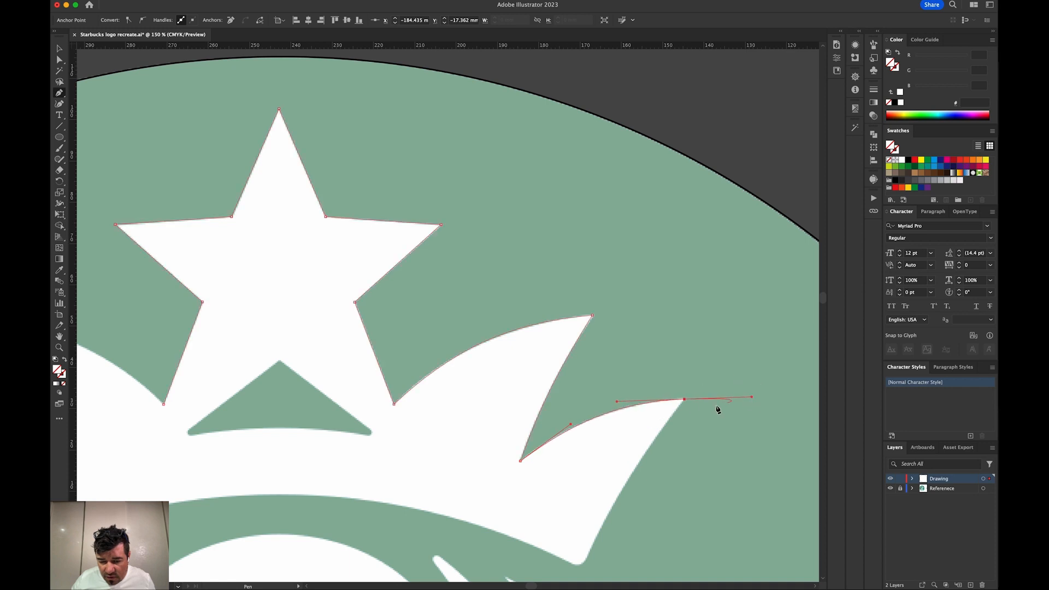
left_click(684, 401)
left_click(634, 469)
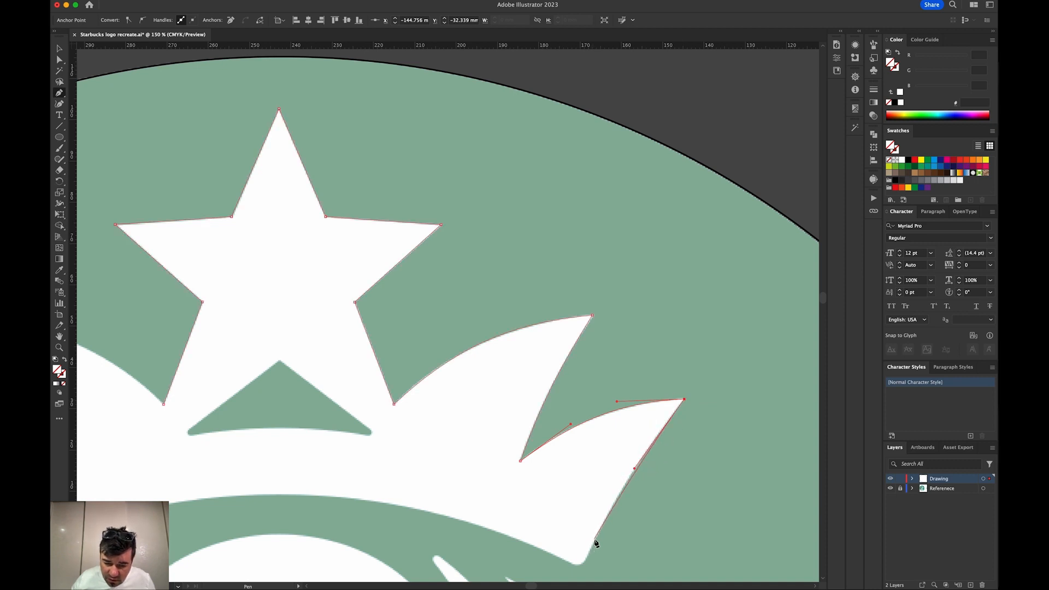
left_click_drag(596, 538, 553, 556)
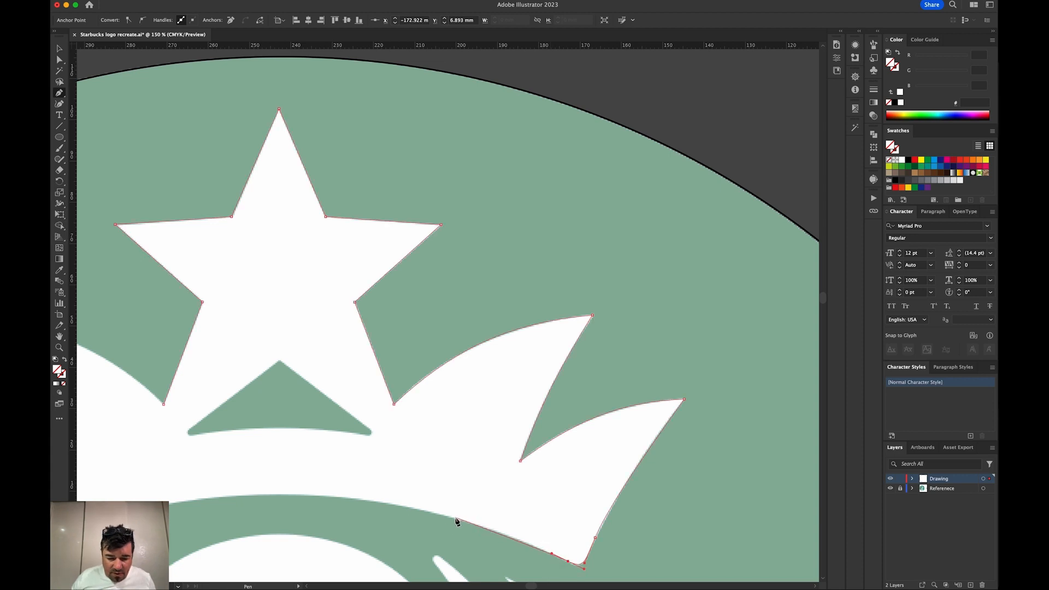
- Give the traced star-and-crown path a cyan-blue stroke (00aeef)
key("Escape")
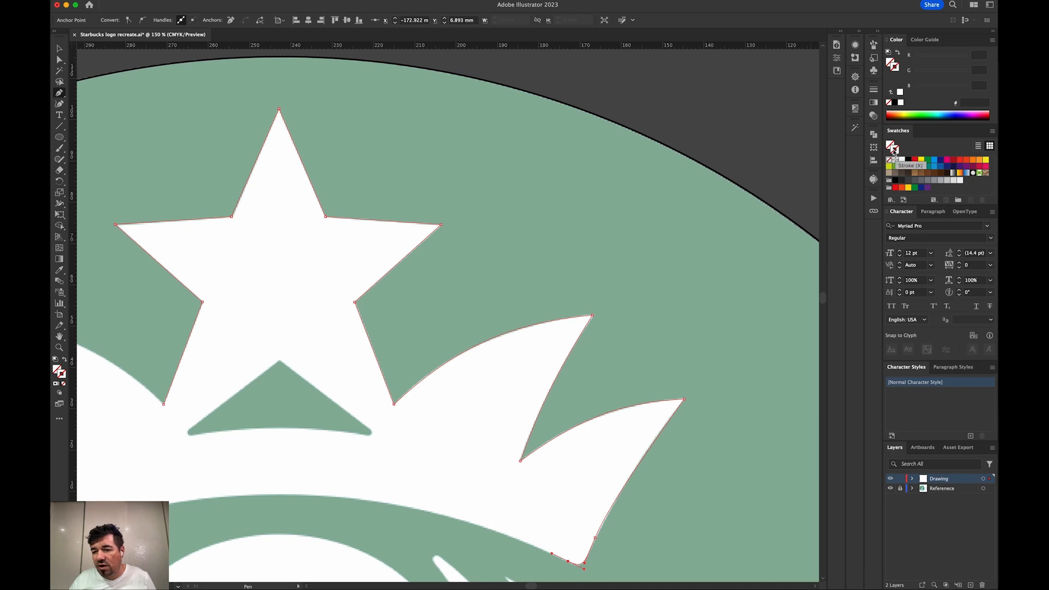
left_click(935, 163)
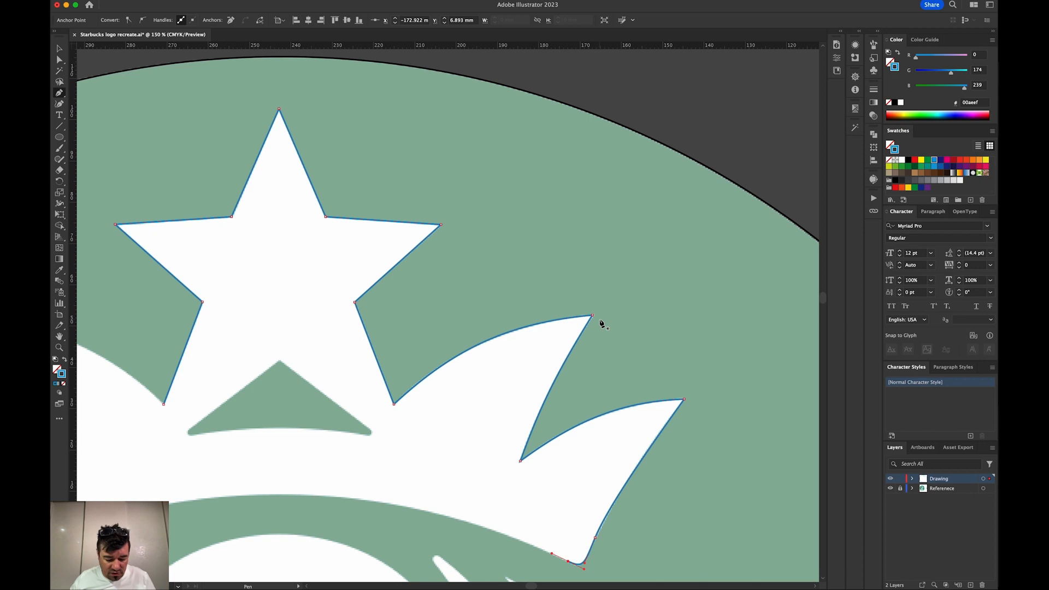
- Extend the Pen path from the rounded lower-right corner along the crown's bottom edge, ending in a smooth point on the vertical centre guide
key("a")
left_click(723, 258)
left_click_drag(673, 347, 699, 221)
key("super+equal")
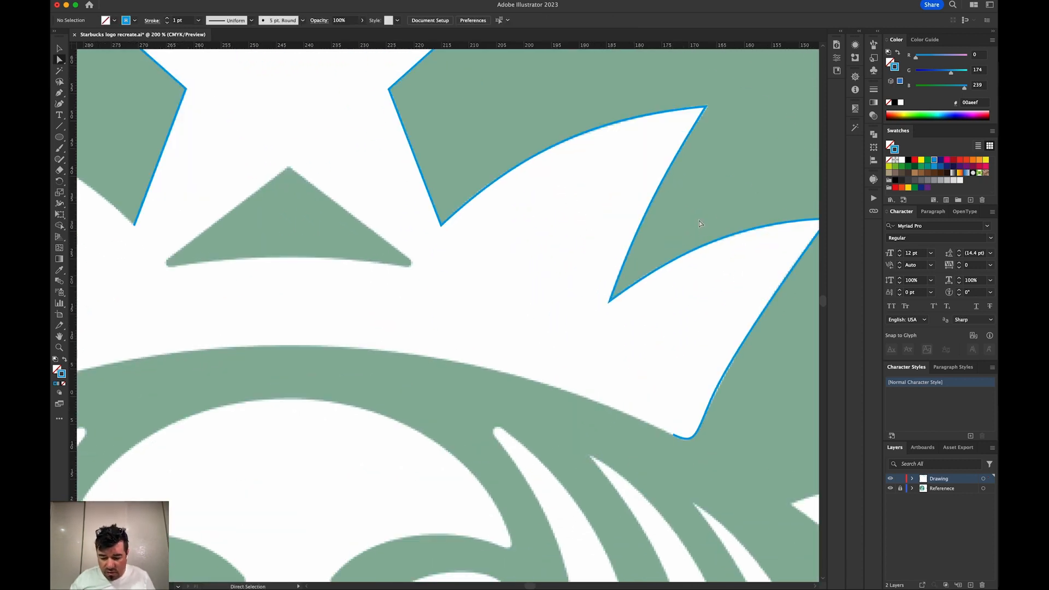
key("p")
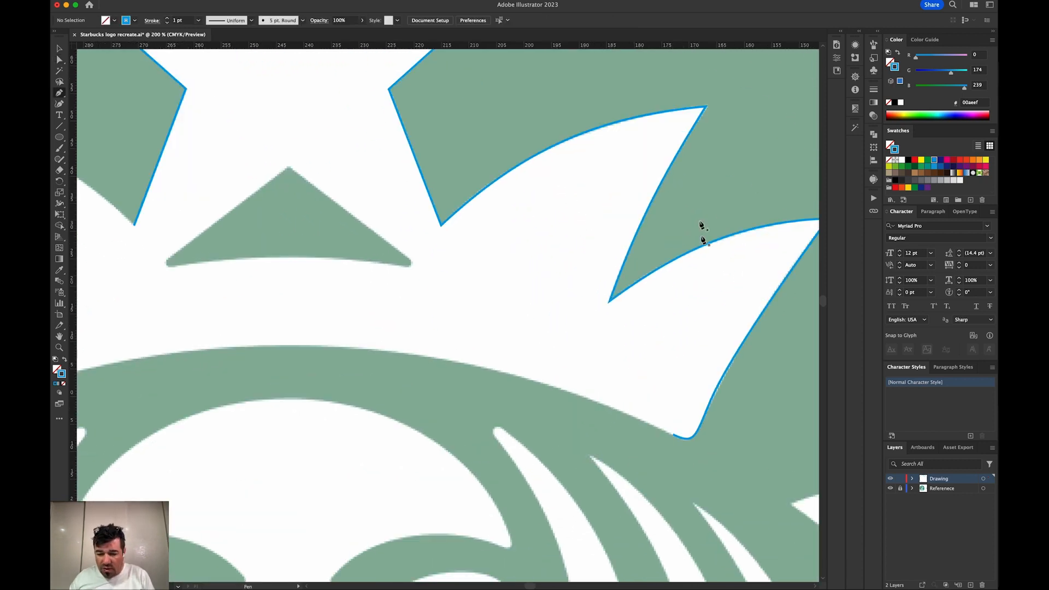
left_click(674, 435)
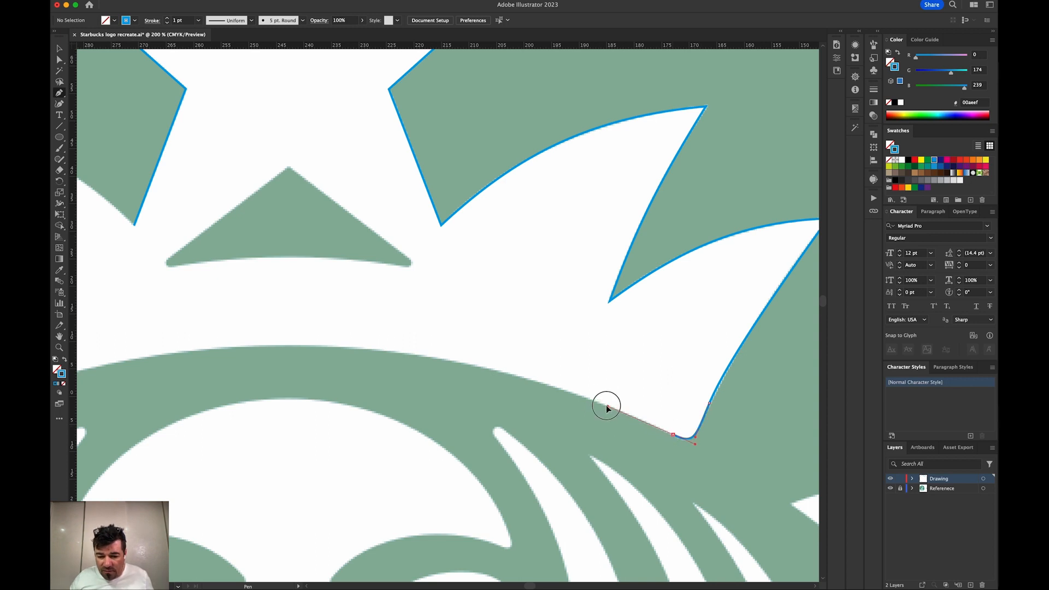
left_click(582, 395)
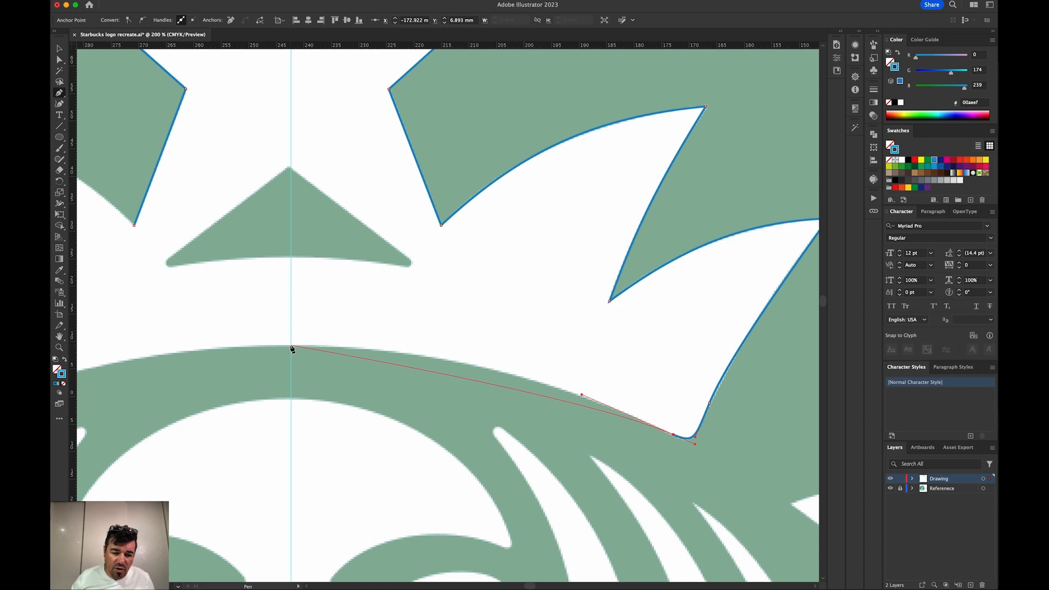
left_click_drag(291, 346, 113, 345)
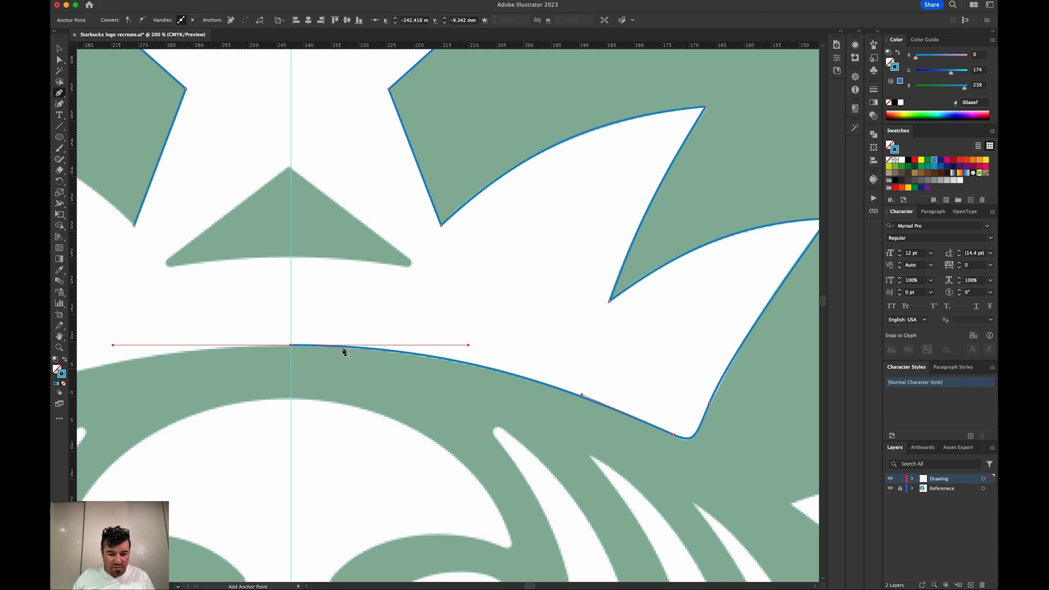
- Adjust the anchor points around the crown's rounded lower-right corner to fit the reference more closely
key("a")
left_click(674, 434)
left_click_drag(711, 405, 698, 438)
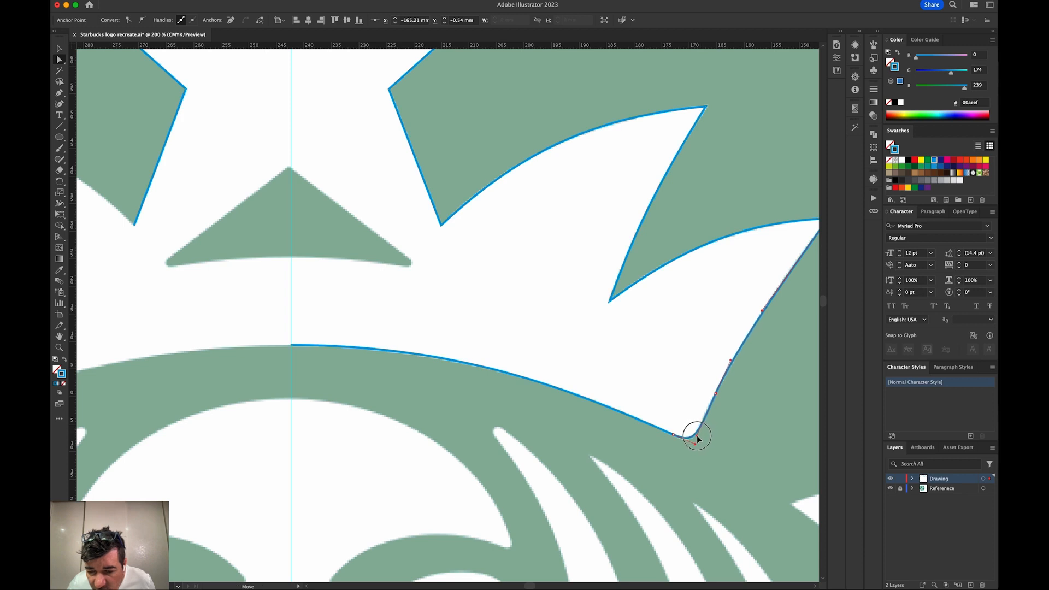
- Fine-tune the crown's outer right spike and move the tip anchors of both right spikes onto the reference
left_click_drag(735, 330, 590, 382)
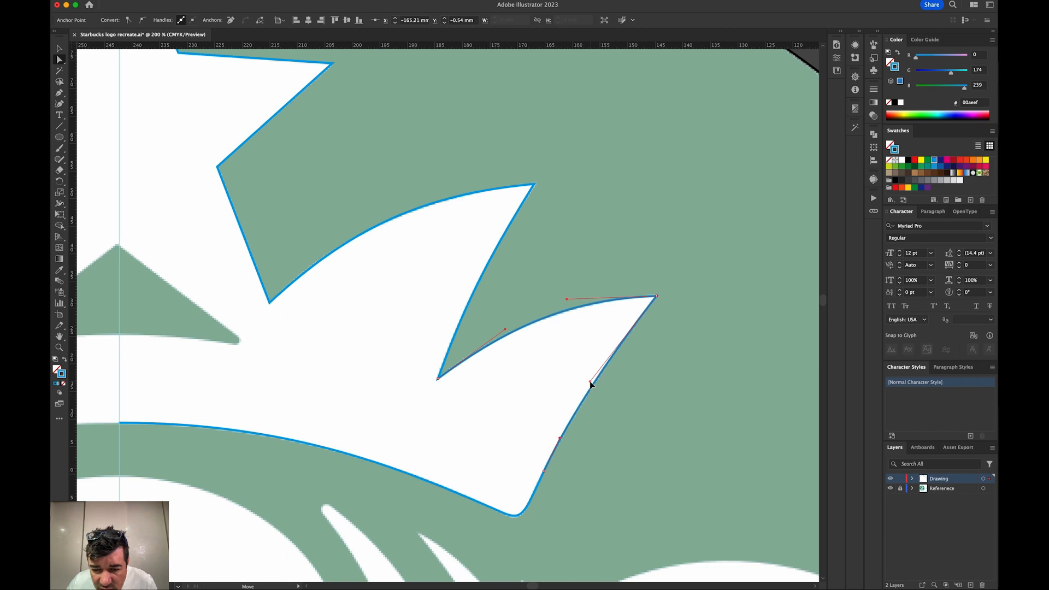
left_click(657, 297)
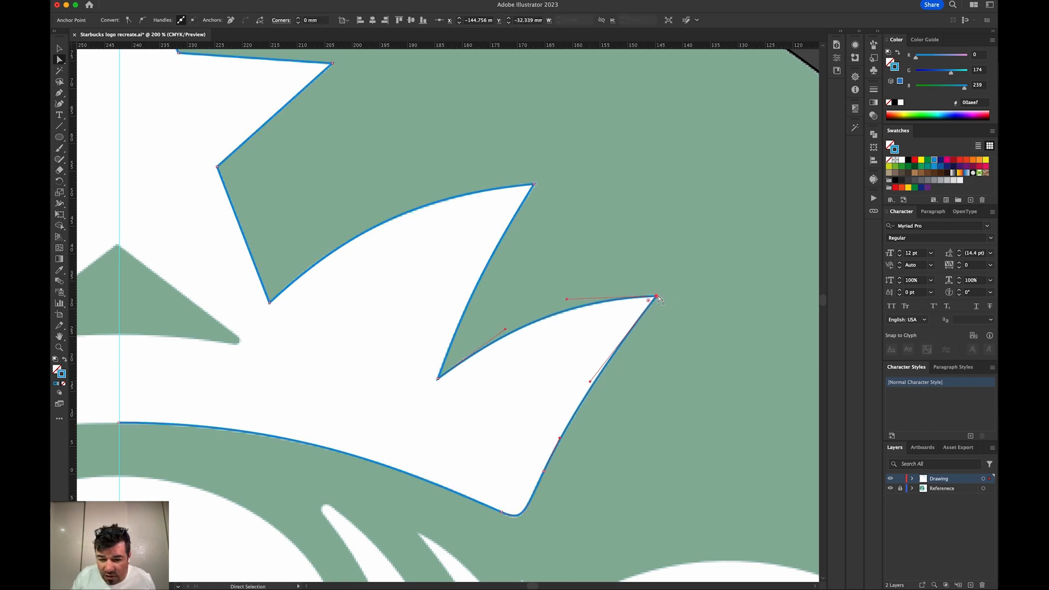
left_click_drag(658, 297, 658, 296)
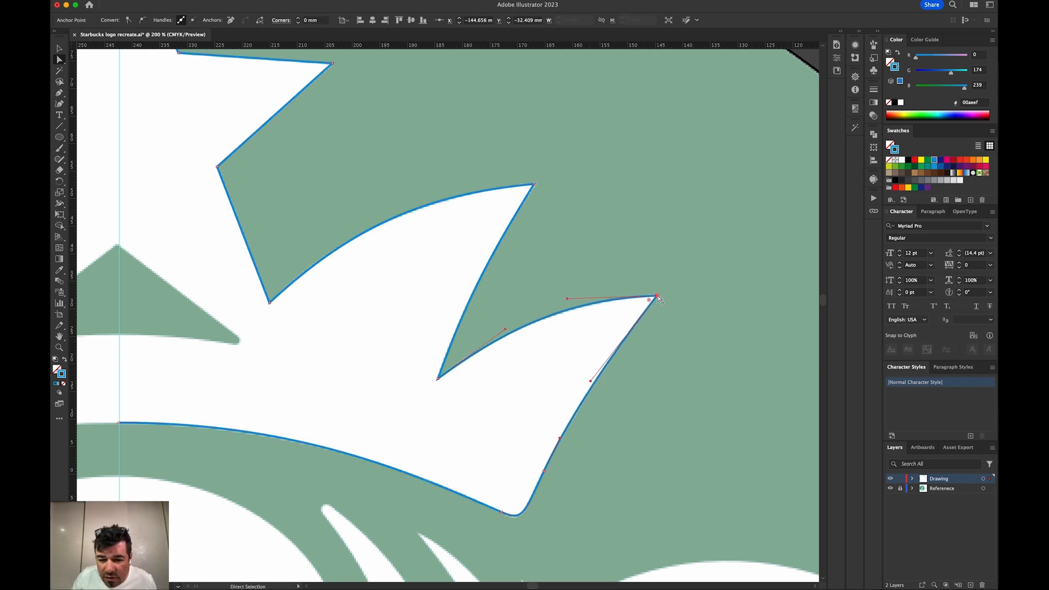
left_click(535, 185)
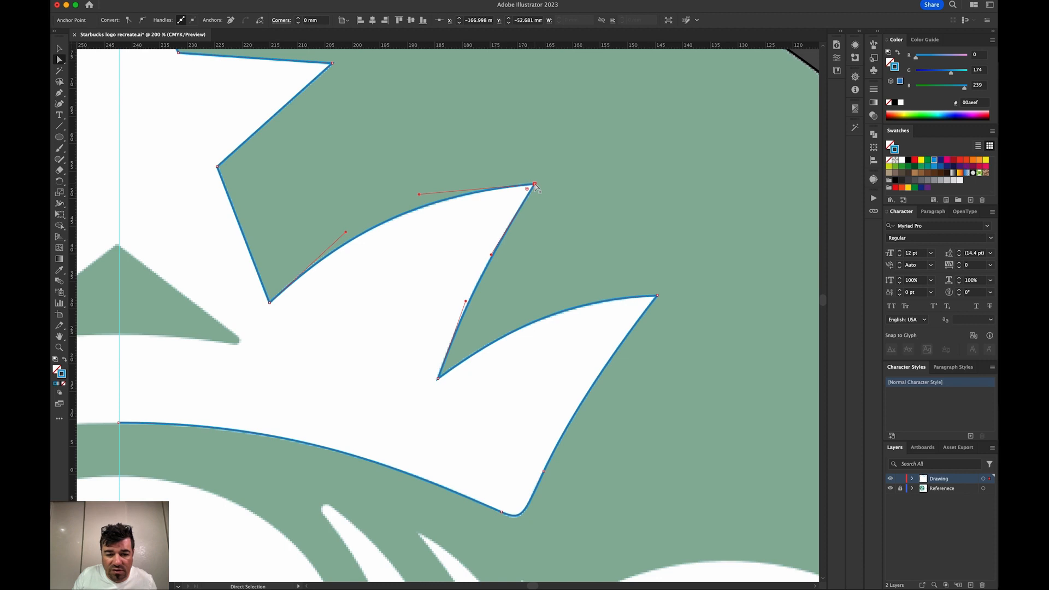
left_click_drag(405, 230, 569, 274)
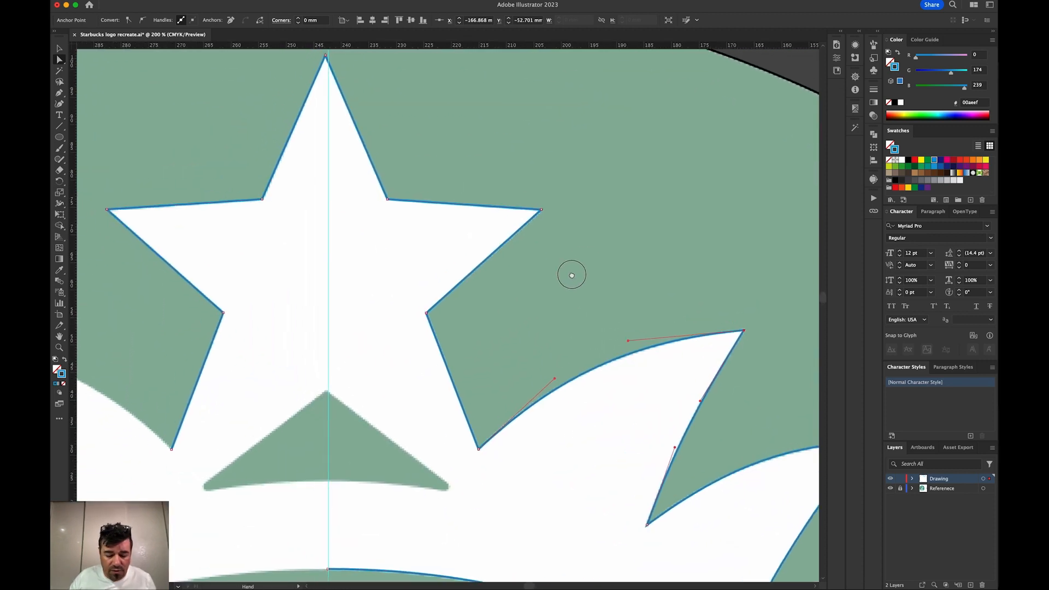
- Check the keyboard increment in the General preferences
key("super+k")
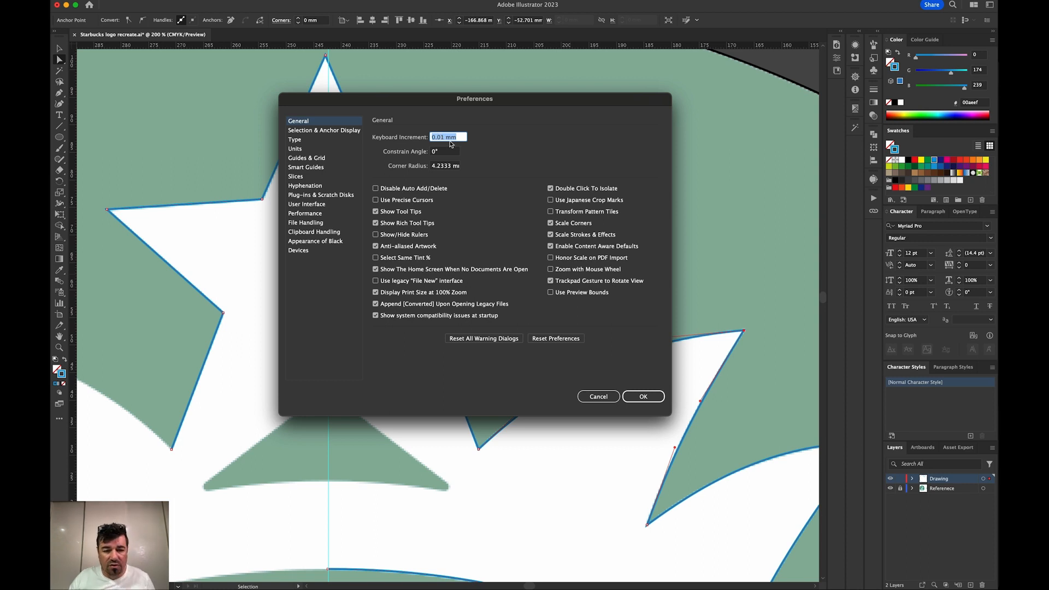
key("Return")
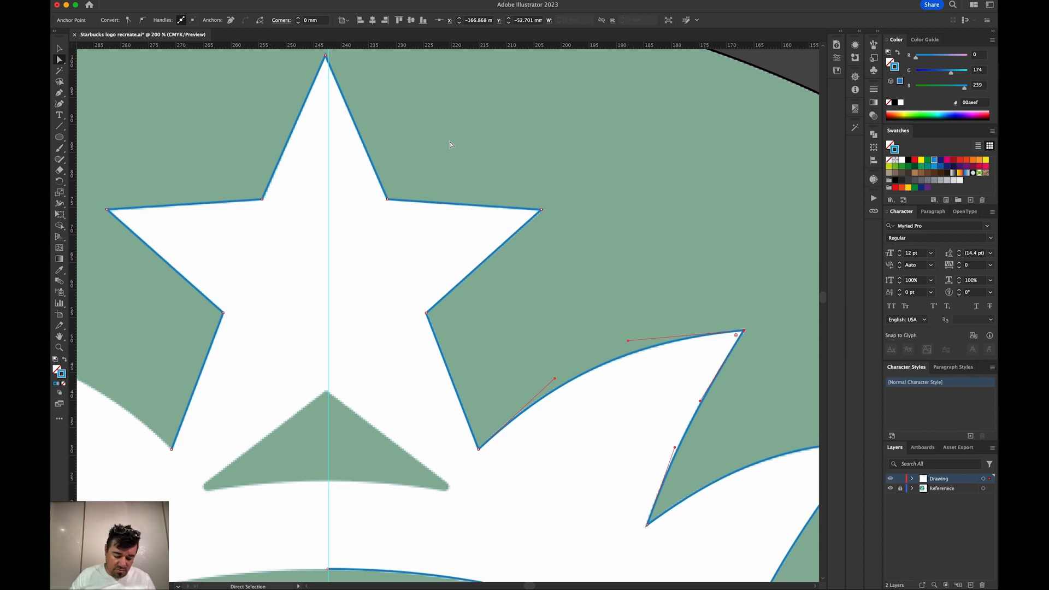
key("super+k")
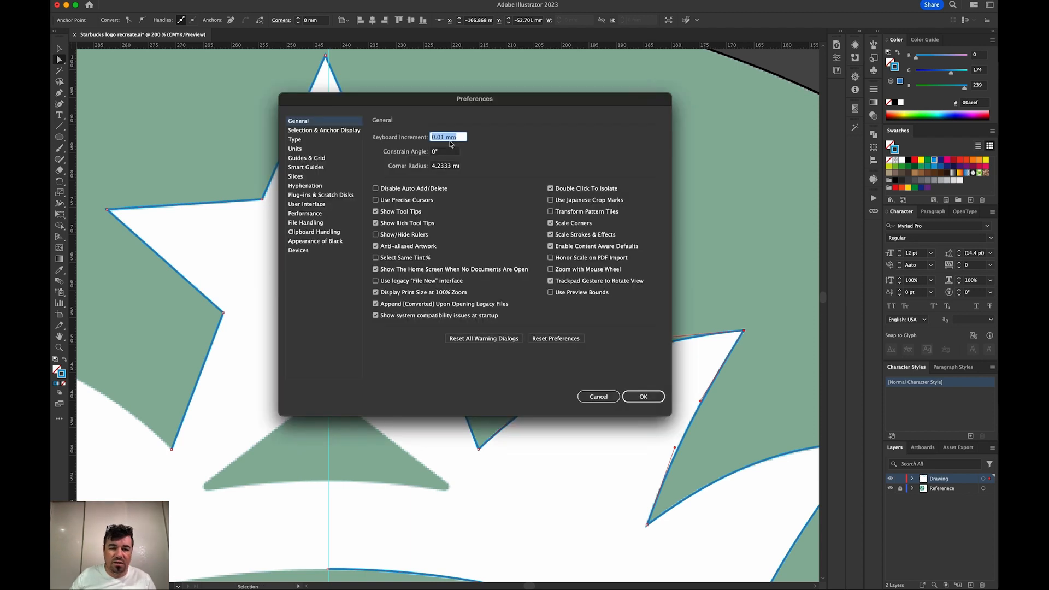
key("Return")
- Trace the right half of the crown's triangle from the bottom edge at the centre guide, around the rounded corner, up to its apex
left_click_drag(535, 426, 482, 186)
left_click_drag(381, 307, 568, 316)
left_click_drag(417, 276, 431, 394)
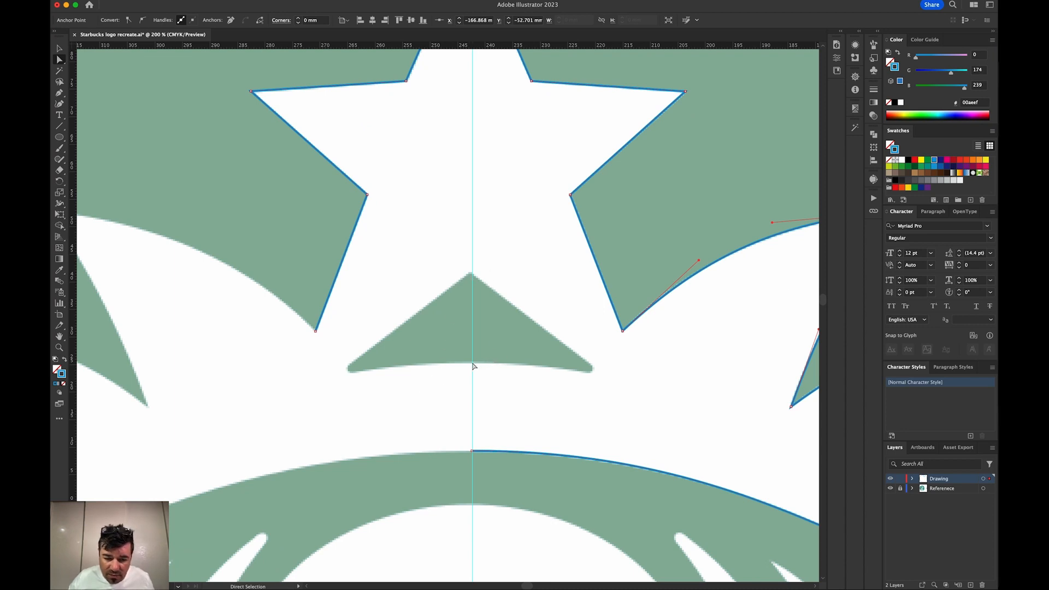
scroll(474, 366, "right", 1)
key("p")
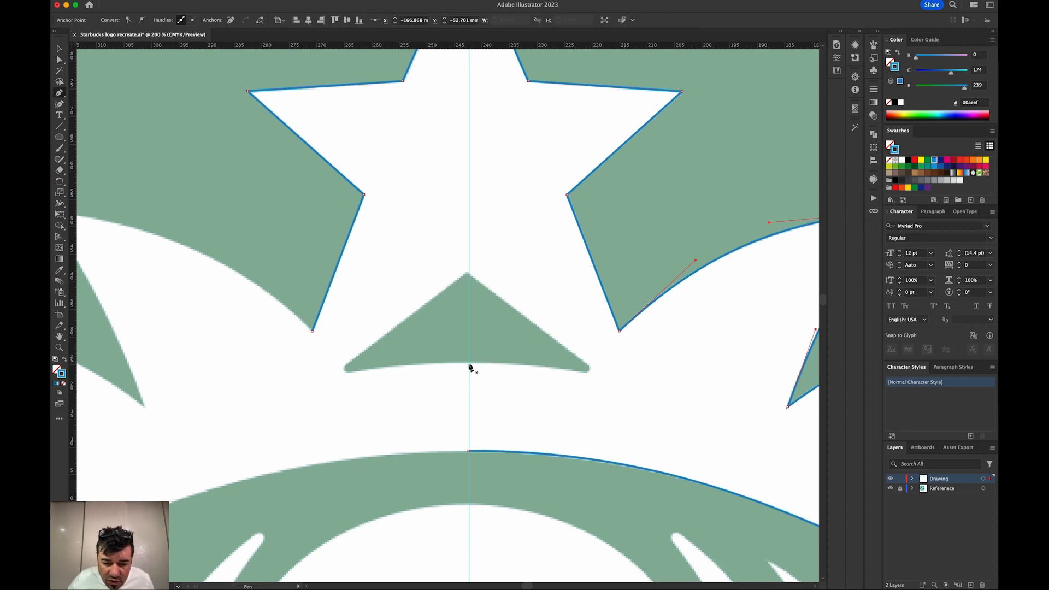
left_click_drag(468, 363, 511, 363)
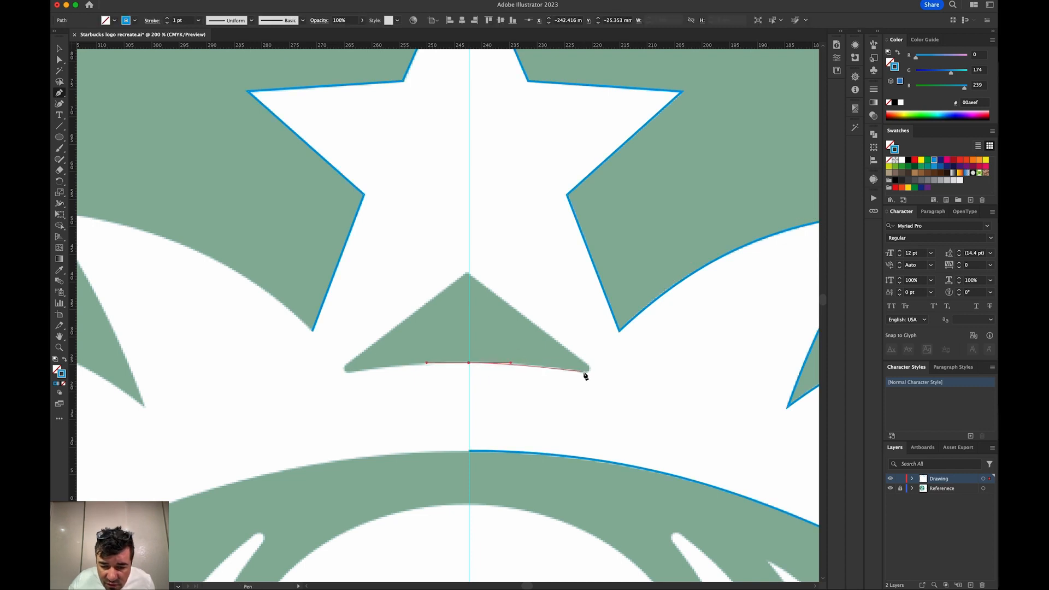
mouse_move(583, 372)
left_mouse_down()
mouse_move(595, 377)
mouse_move(585, 365)
left_mouse_up()
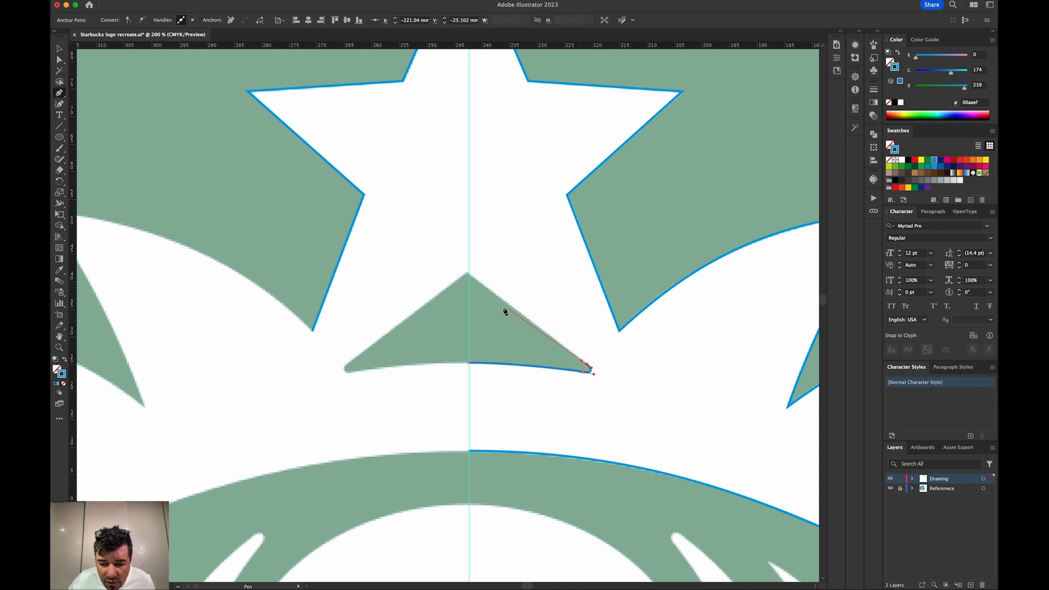
left_click(469, 273)
- Adjust the anchors and handles of the triangle's rounded right corner to match the reference
key("a")
left_click(580, 373)
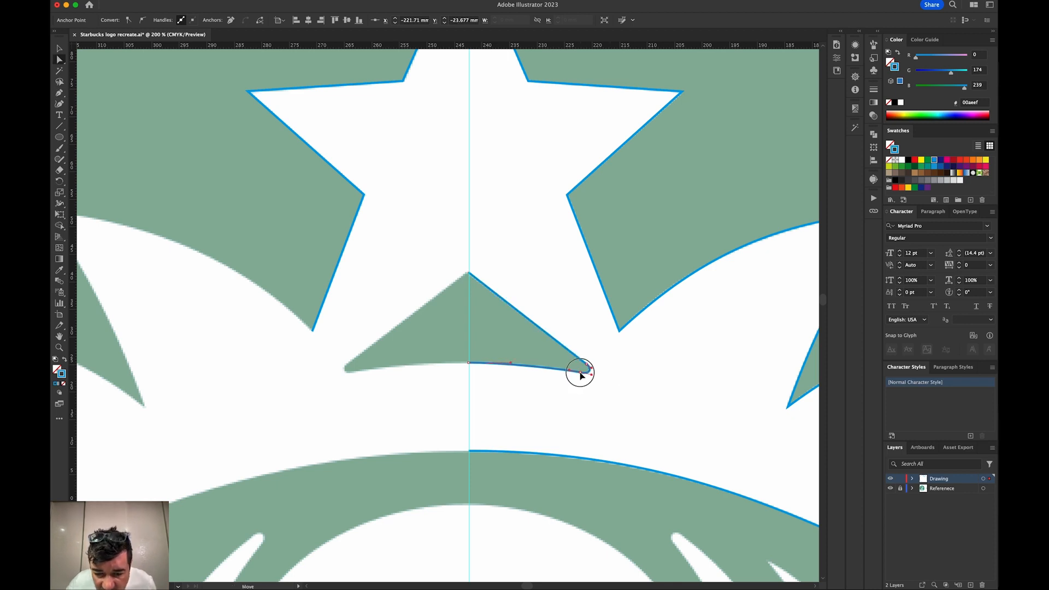
mouse_move(579, 373)
left_mouse_down()
mouse_move(585, 361)
mouse_move(590, 374)
mouse_move(570, 373)
left_mouse_up()
left_click(582, 373)
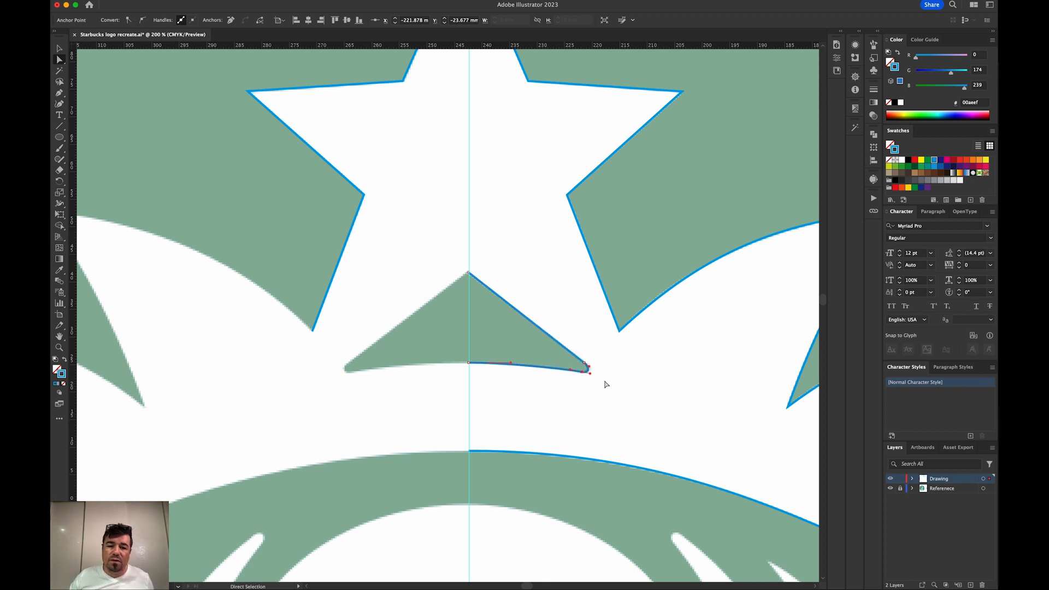
- Duplicate the traced half-triangle path and place the copy over the triangle's left half
key("v")
left_click(587, 377)
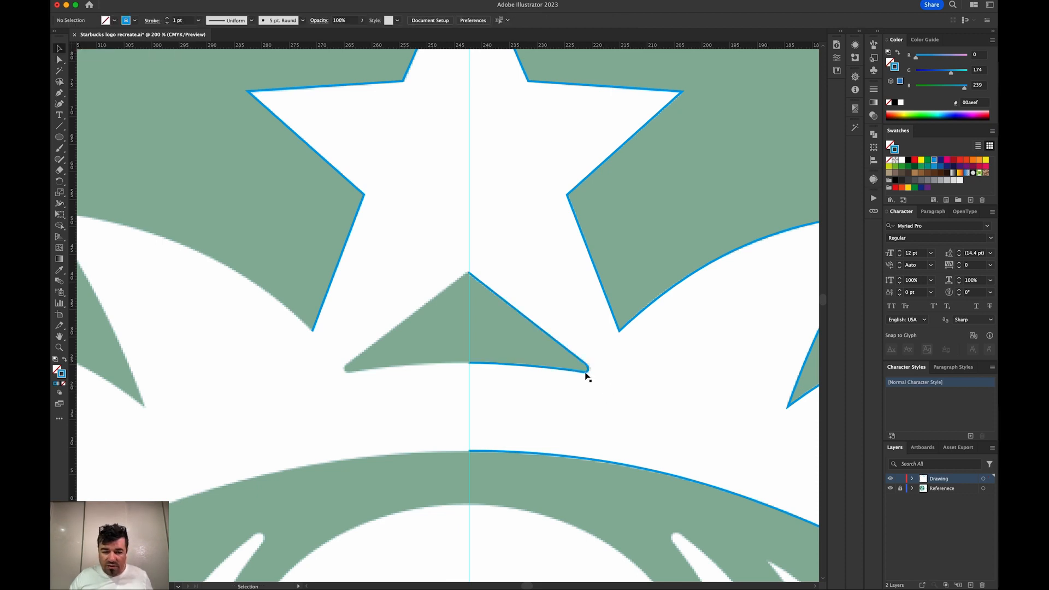
left_click(586, 374)
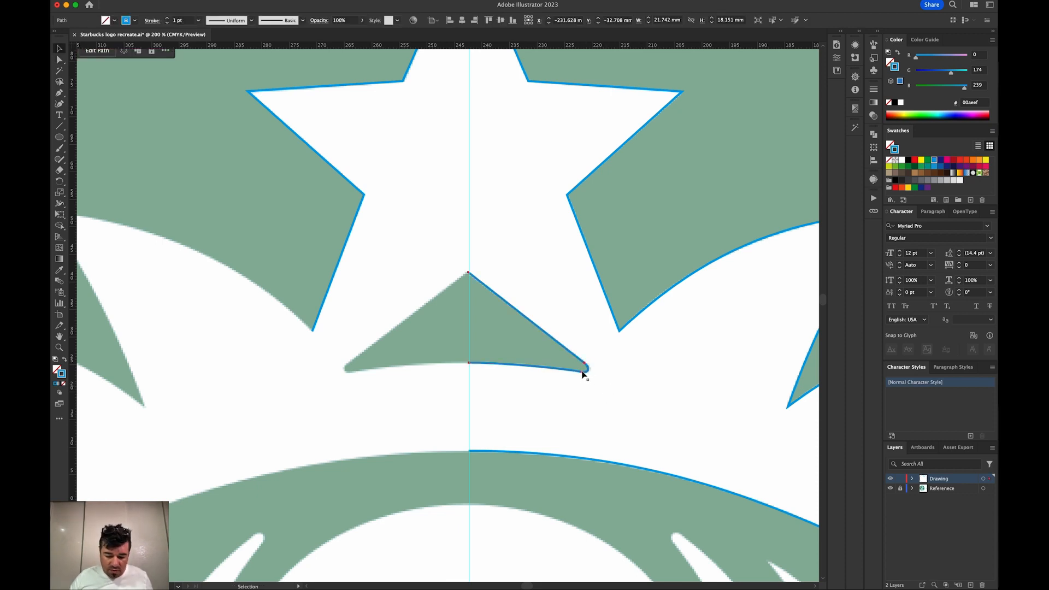
left_click_drag(584, 374, 569, 410)
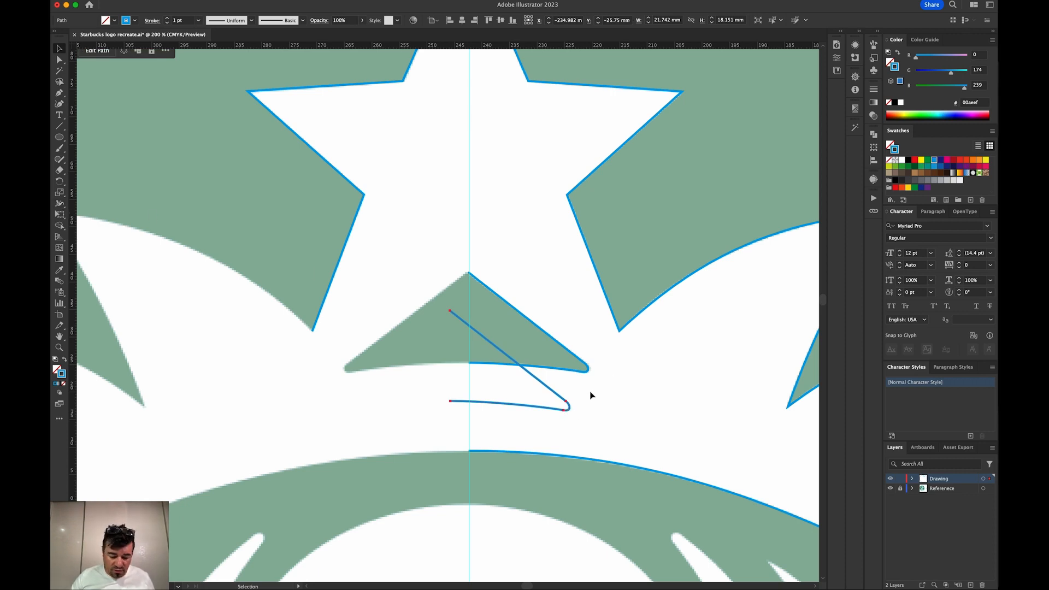
key("super+z")
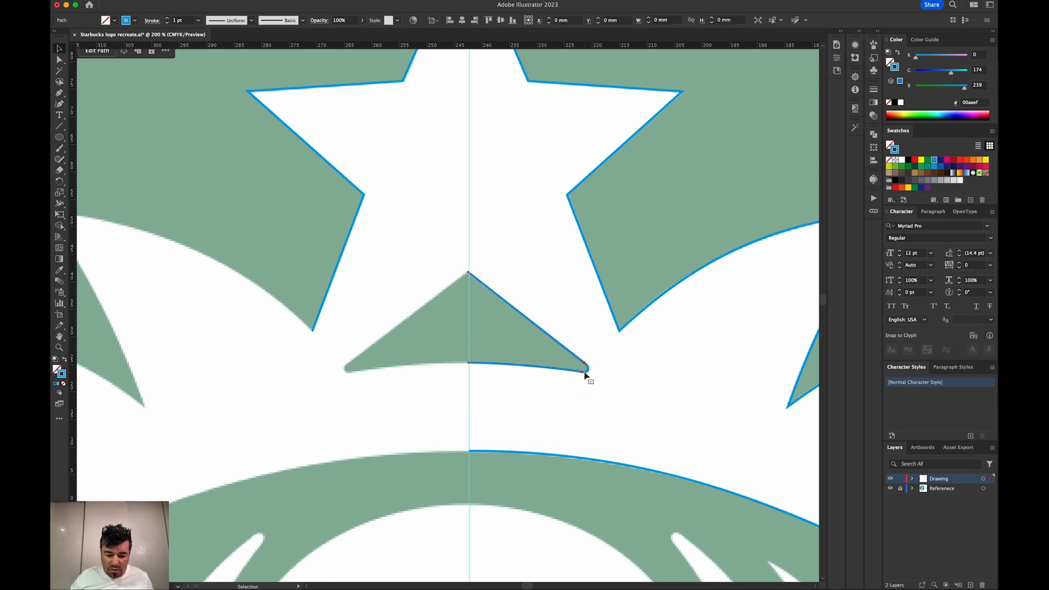
left_click_drag(584, 373, 456, 395)
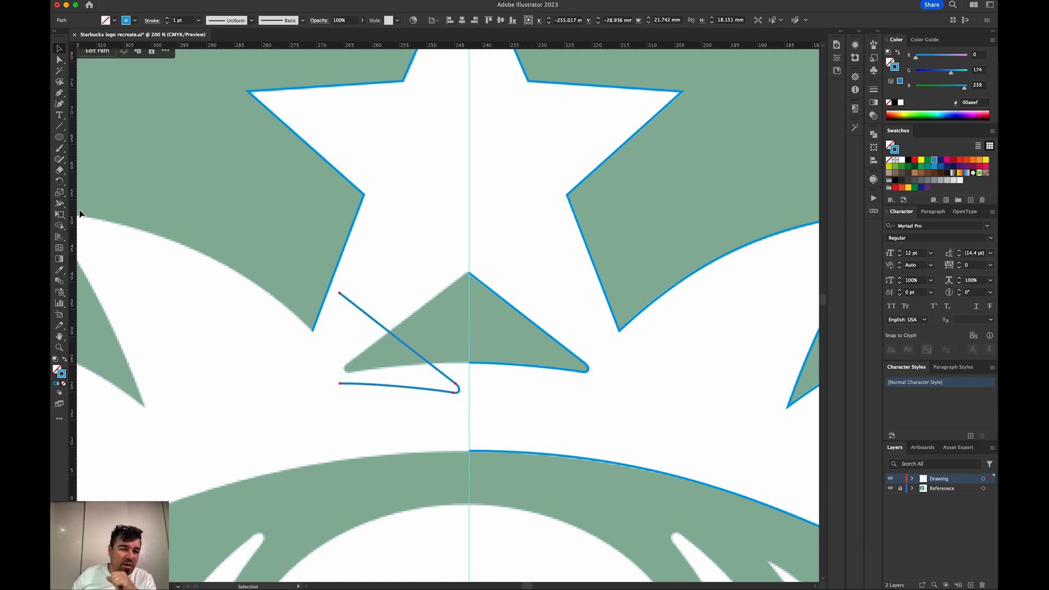
- Reflect the copied half-triangle across the vertical axis at 90°
left_click(60, 183)
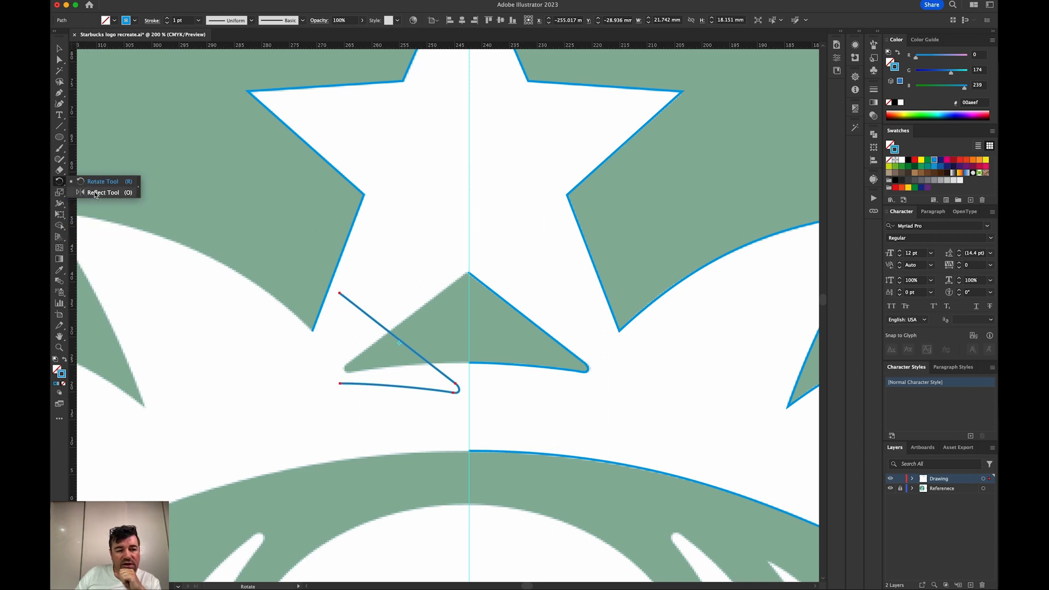
left_click(59, 182)
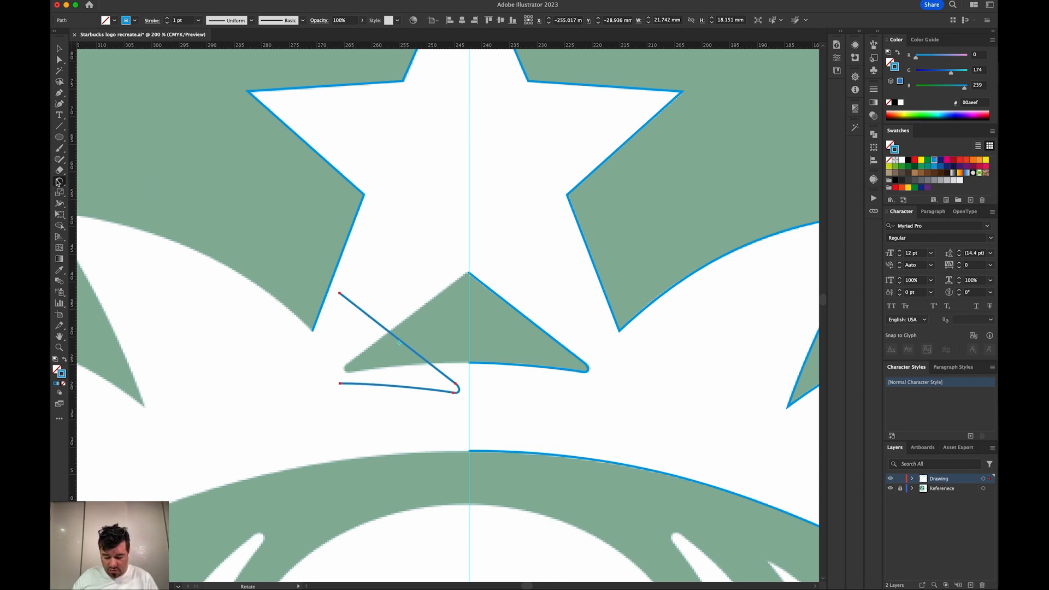
key("v")
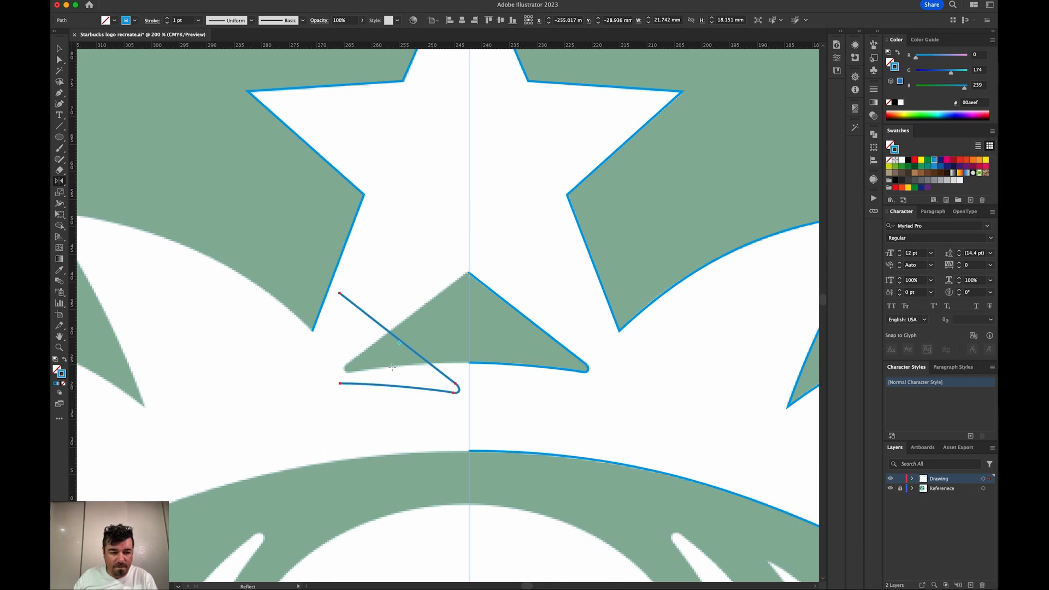
double_click(60, 181)
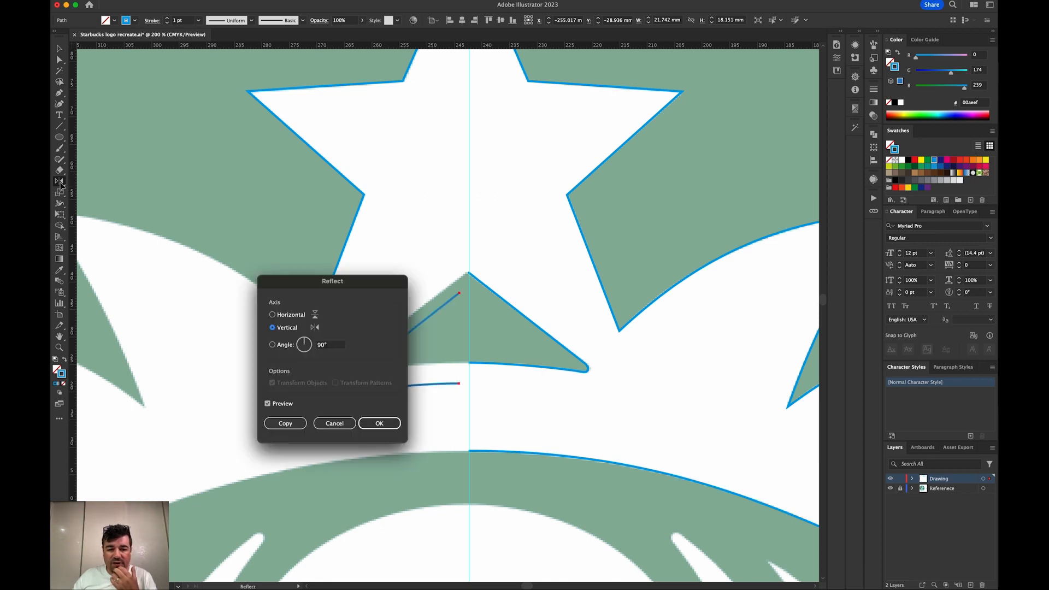
left_click_drag(355, 279, 206, 193)
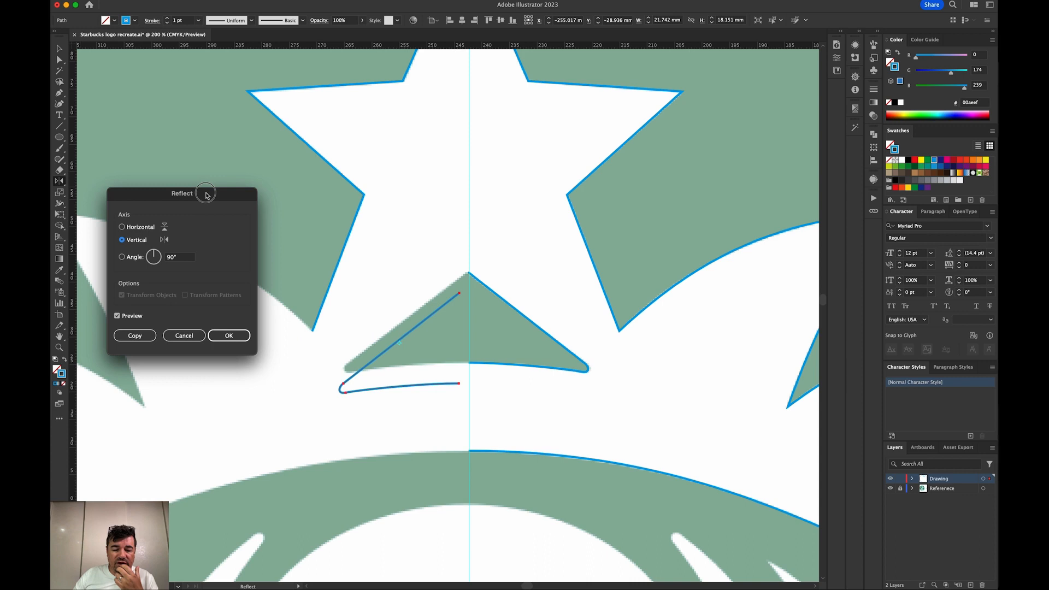
left_click(123, 227)
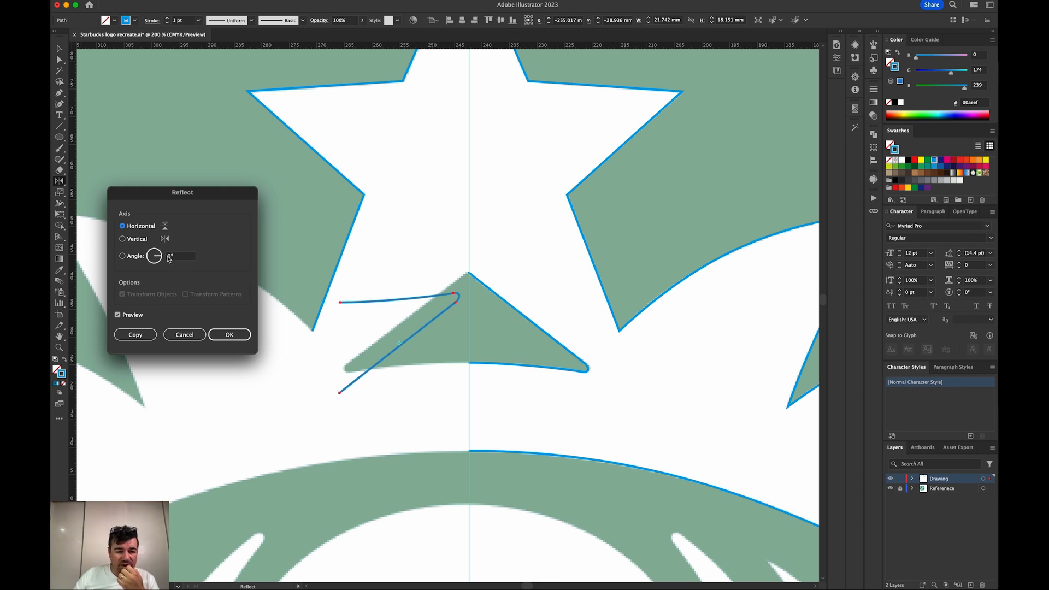
left_click(123, 240)
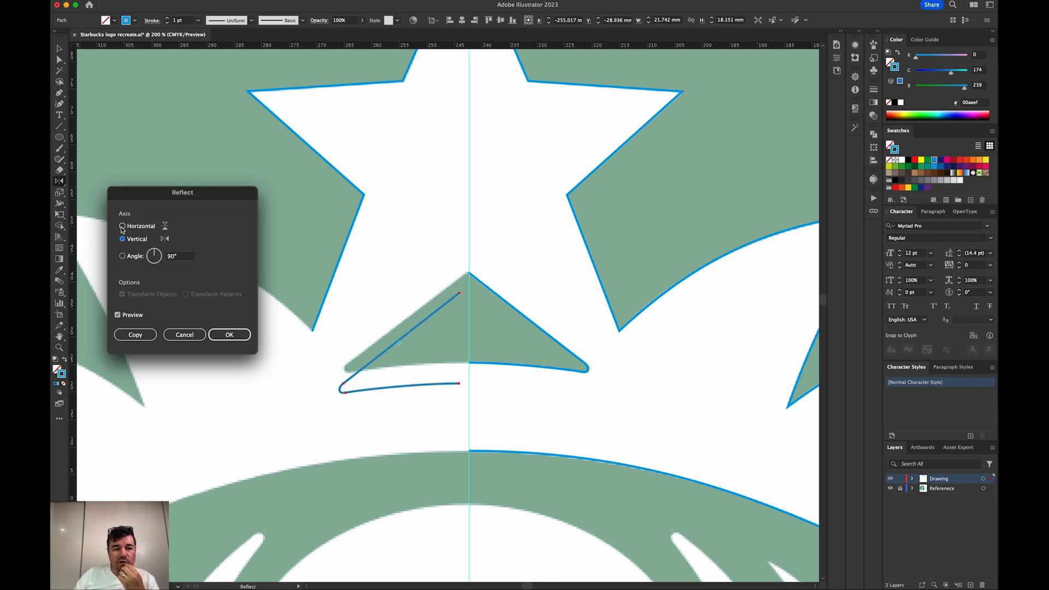
left_click(227, 335)
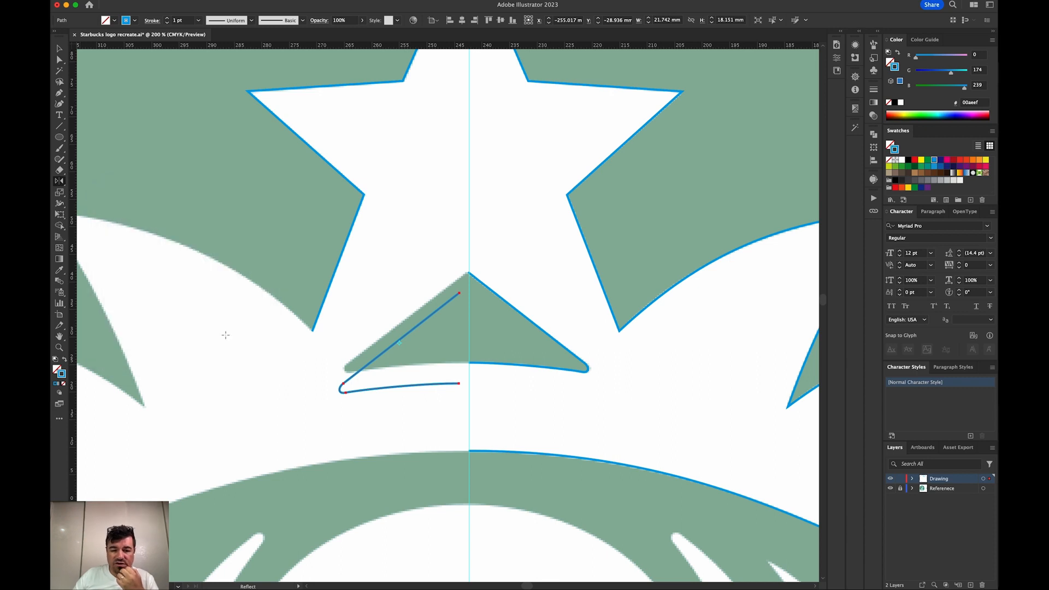
- Toggle Snap to Point and move the reflected half-triangle so its apex meets the right half's apex at the centre guide
key("v")
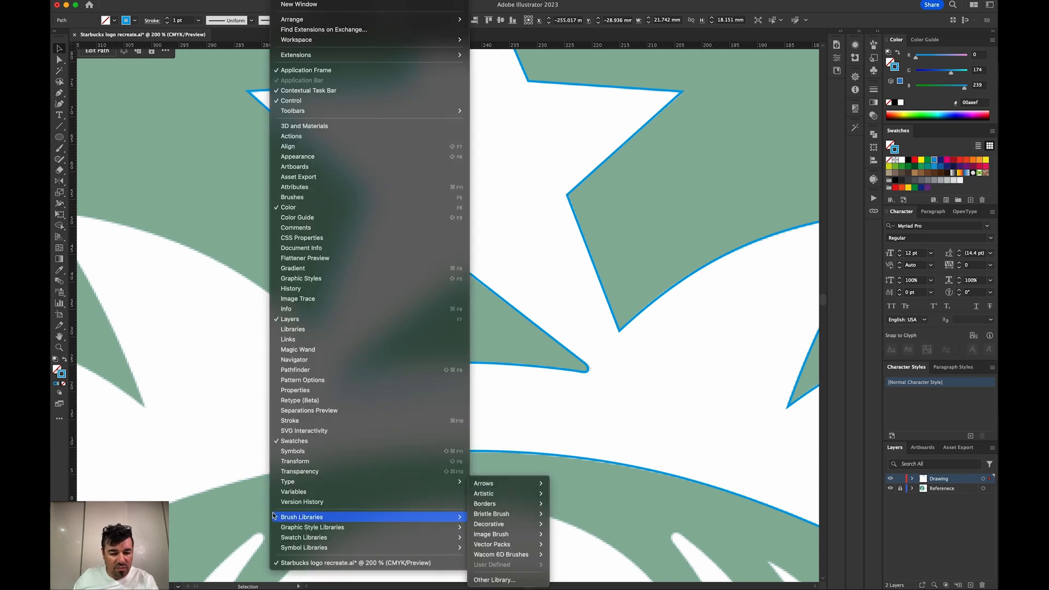
mouse_move(263, 0)
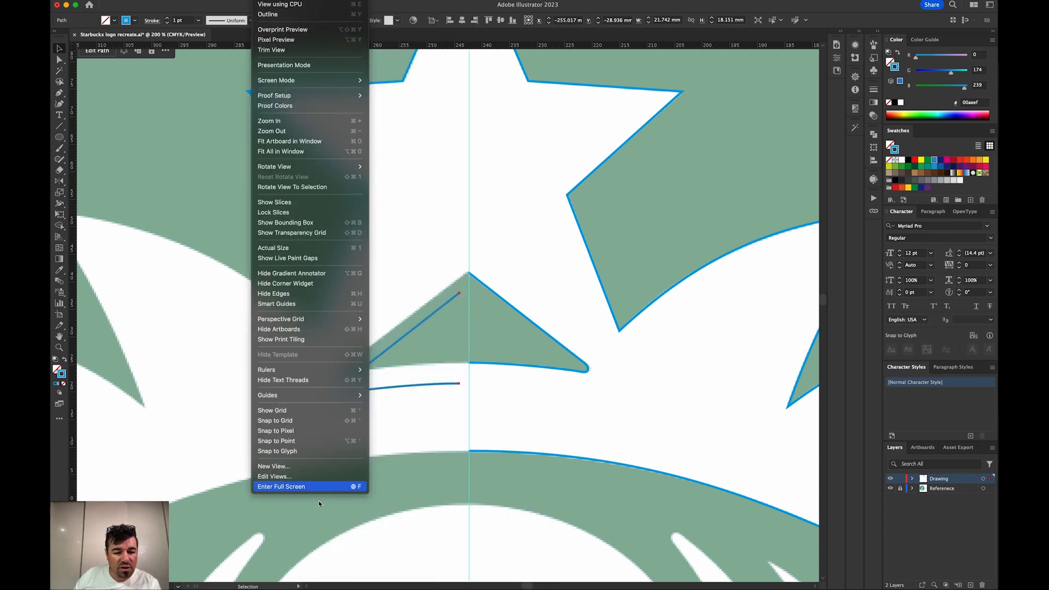
left_click(294, 442)
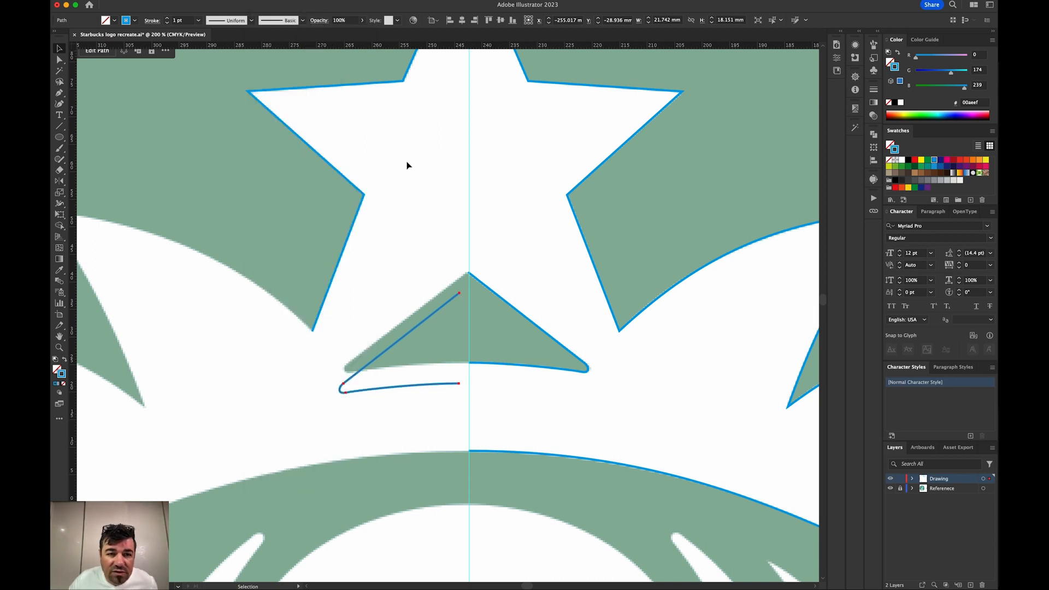
left_click(263, 0)
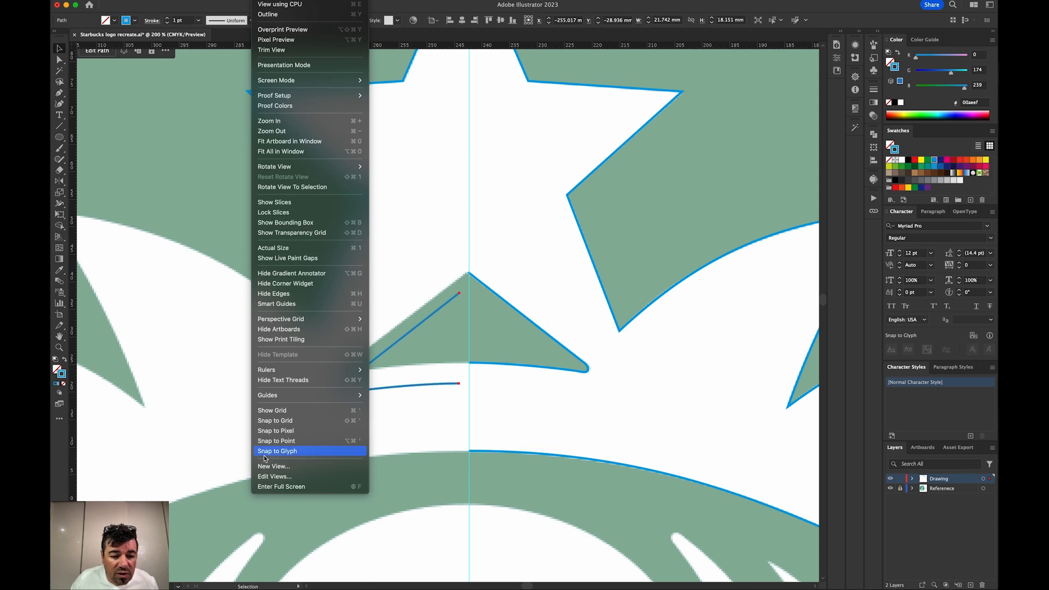
left_click(272, 441)
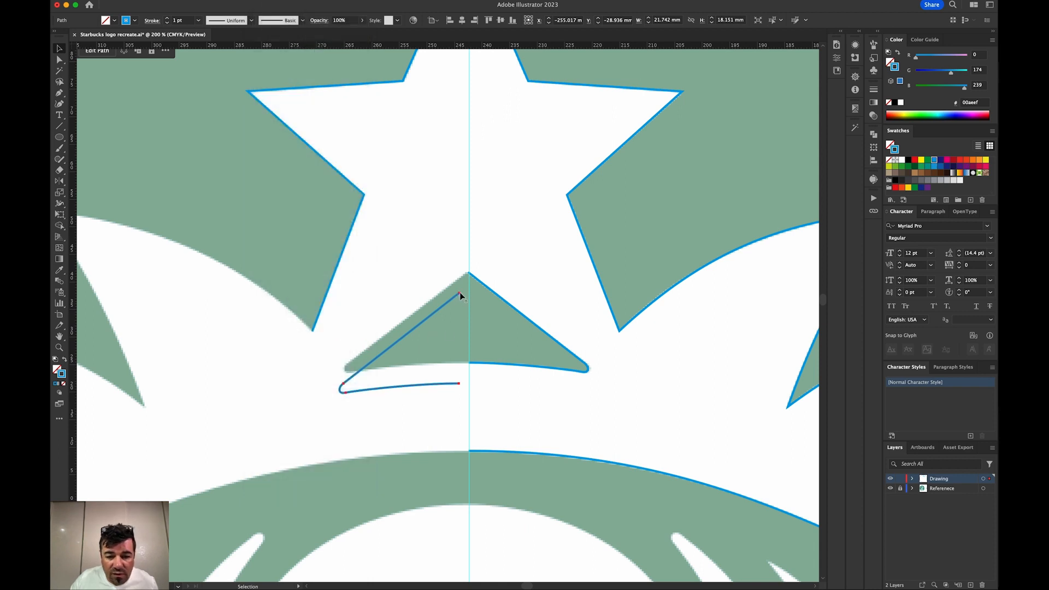
left_click_drag(458, 293, 469, 273)
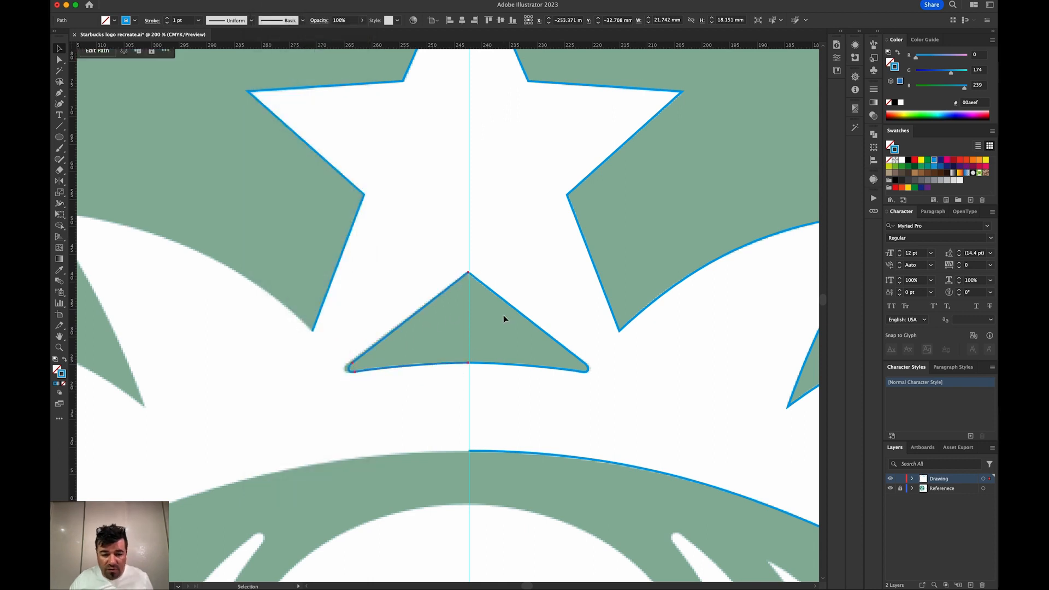
- Join the triangle's two halves at the apex and at the bottom-centre anchors into one closed outline
key("z")
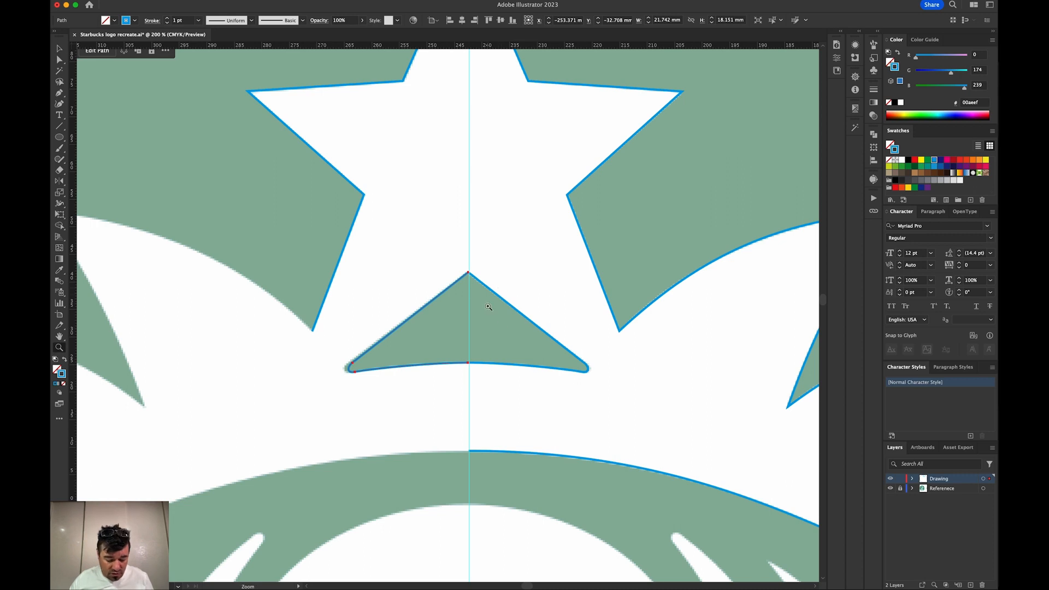
key("a")
left_click_drag(460, 264, 486, 282)
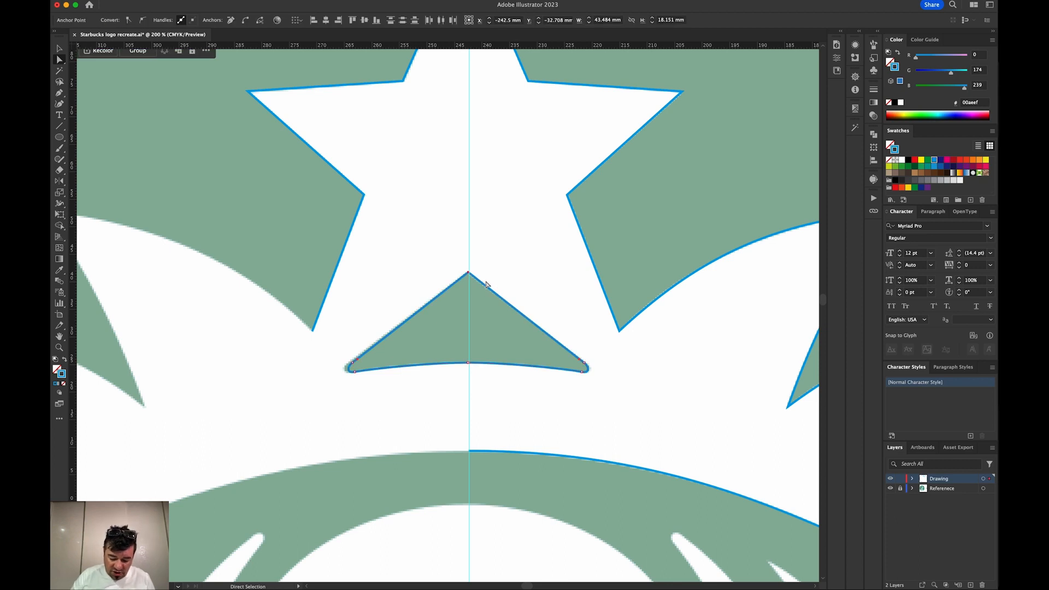
key("super+j")
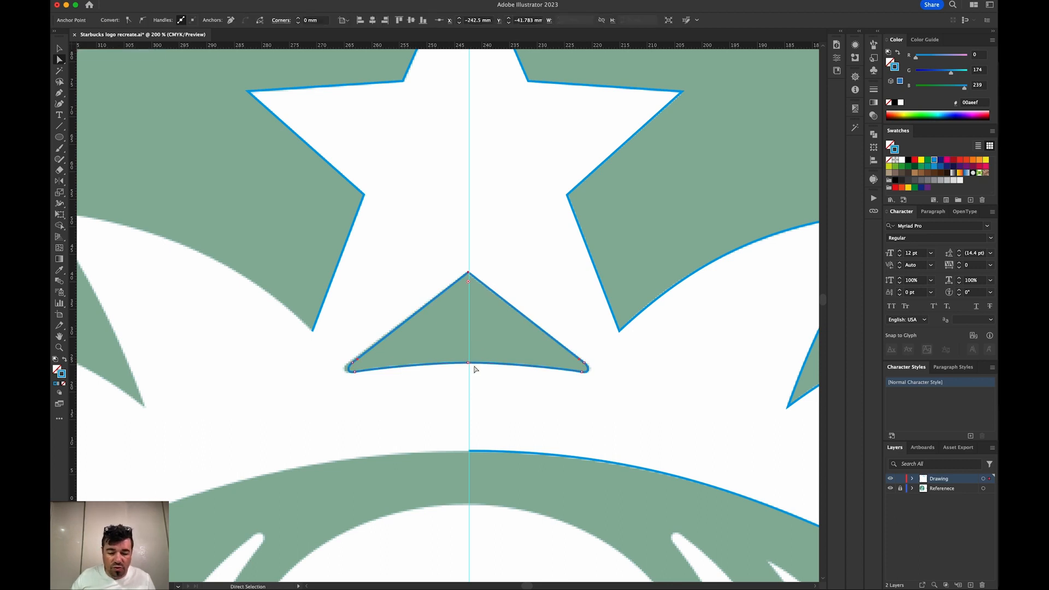
left_click(462, 363)
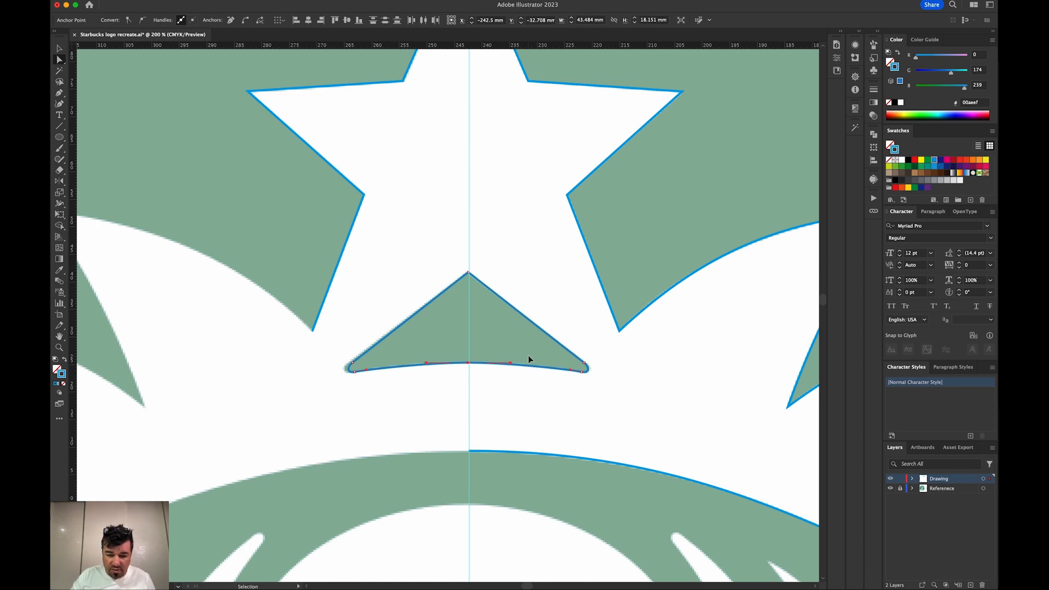
left_click(514, 354)
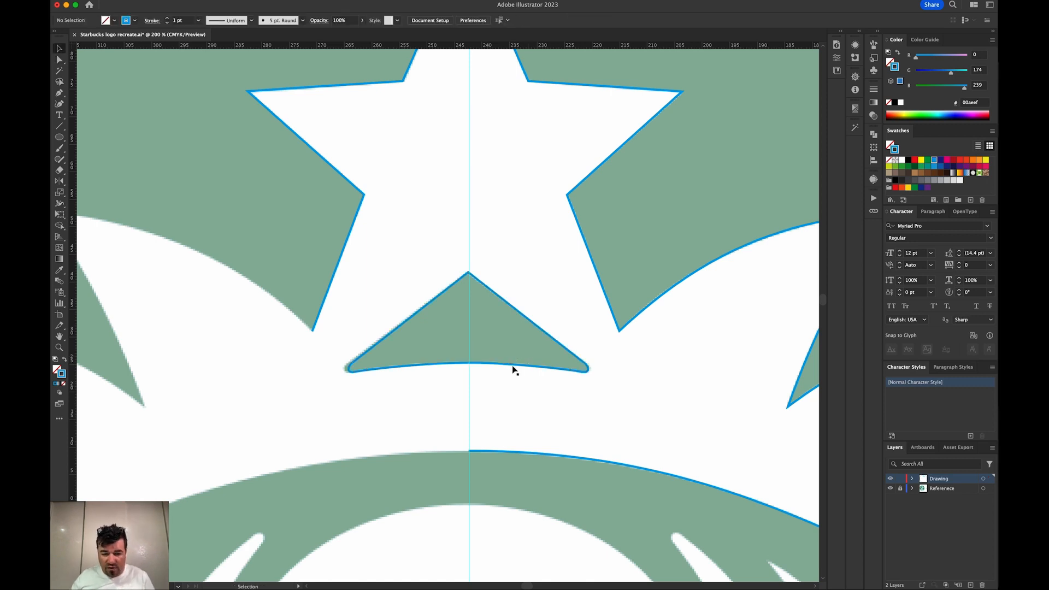
- Test that the joined triangle moves as a single path, and undo the move
left_click(514, 370)
left_click_drag(511, 369, 563, 400)
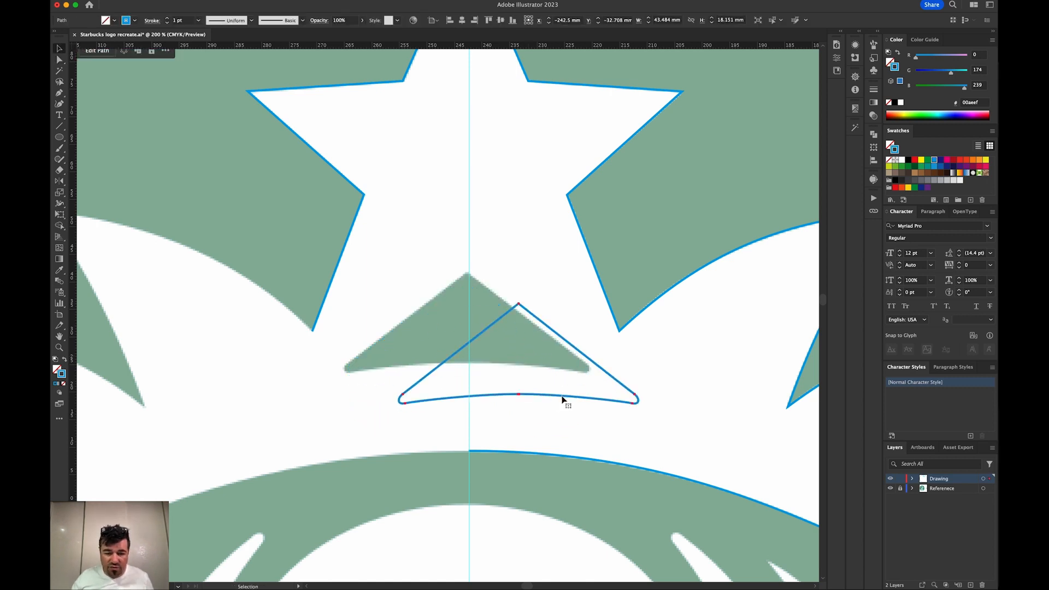
key("super+z")
left_click(550, 399)
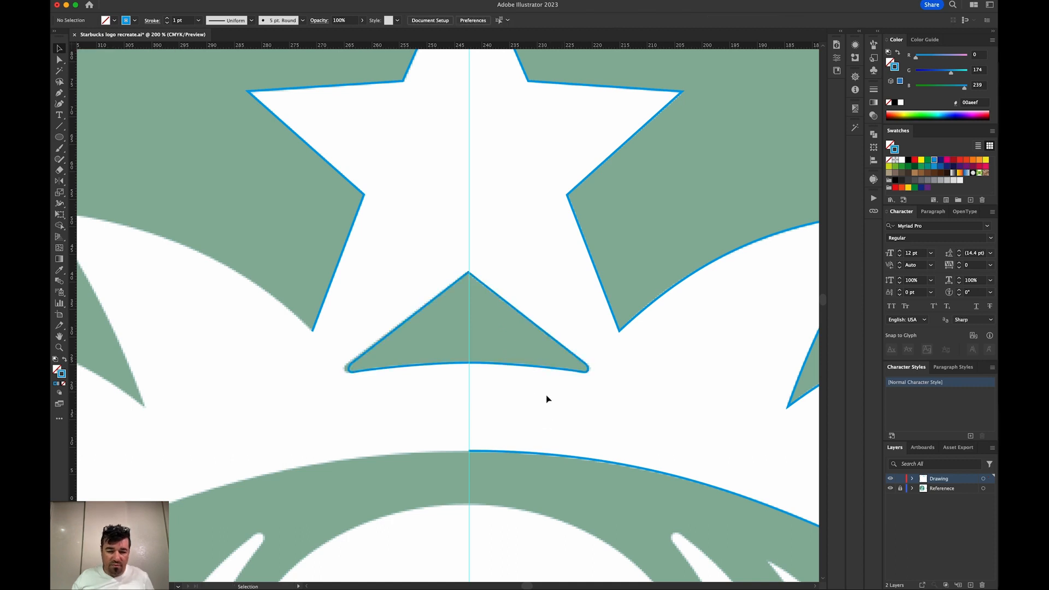
- Duplicate the star-and-crown outline and place the copy below and slightly left of the original
left_click_drag(502, 378, 559, 394)
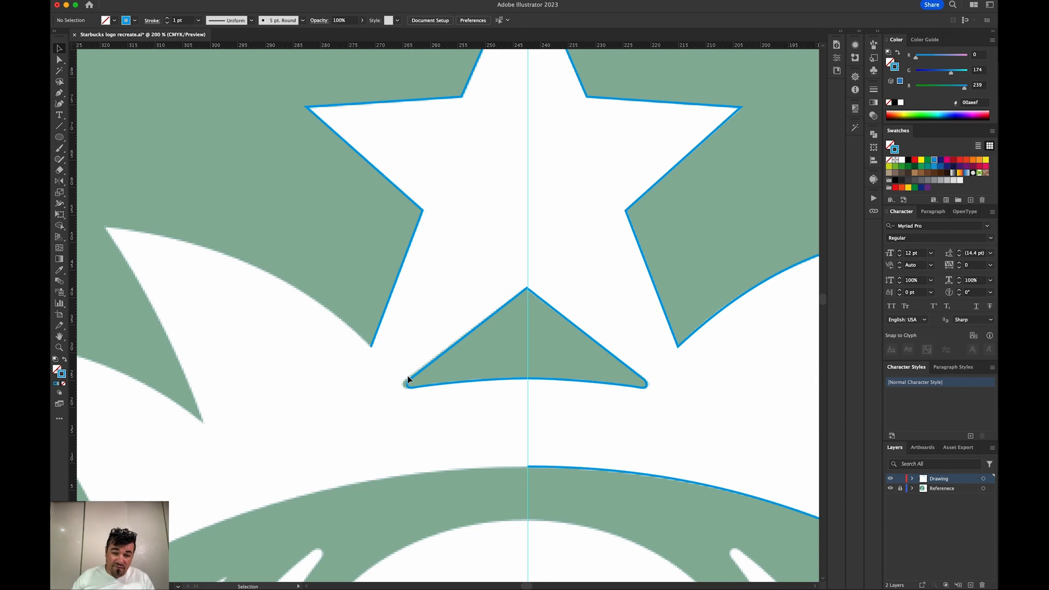
left_click_drag(507, 384, 461, 295)
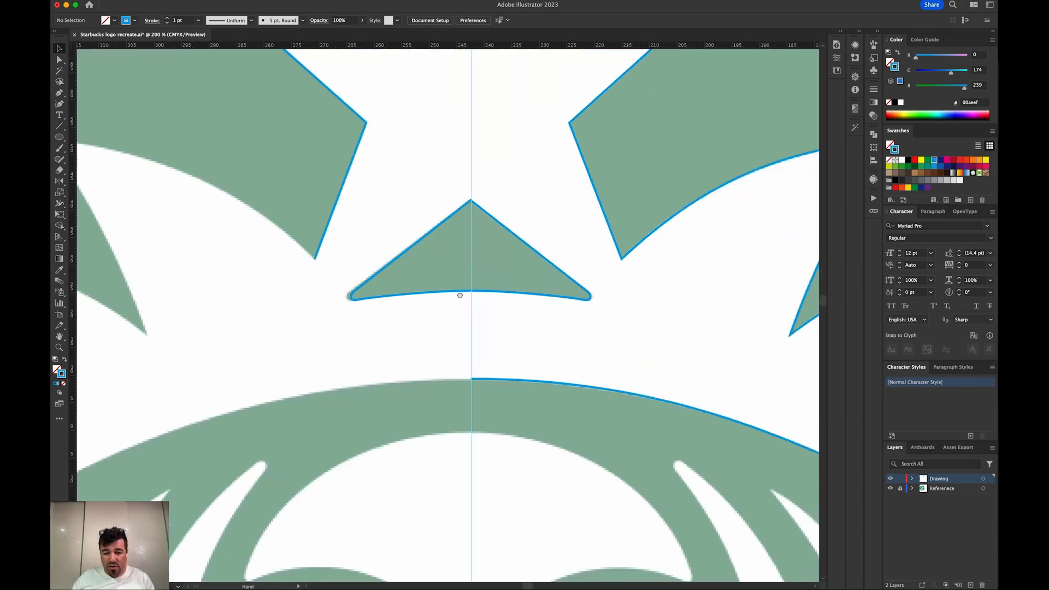
scroll(478, 306, "right", 3)
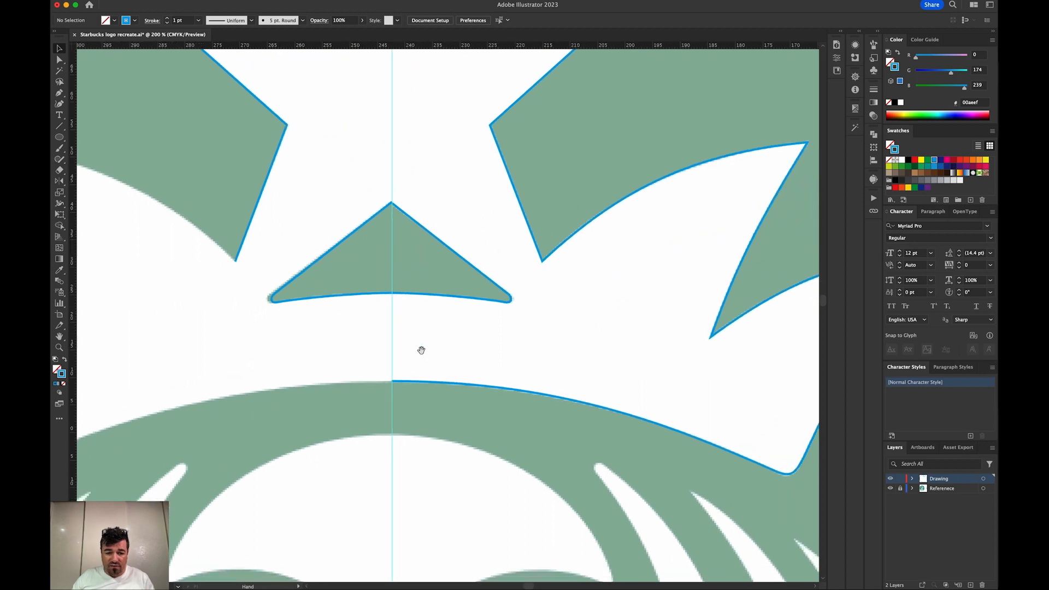
left_click(403, 382)
left_click_drag(404, 385, 352, 487)
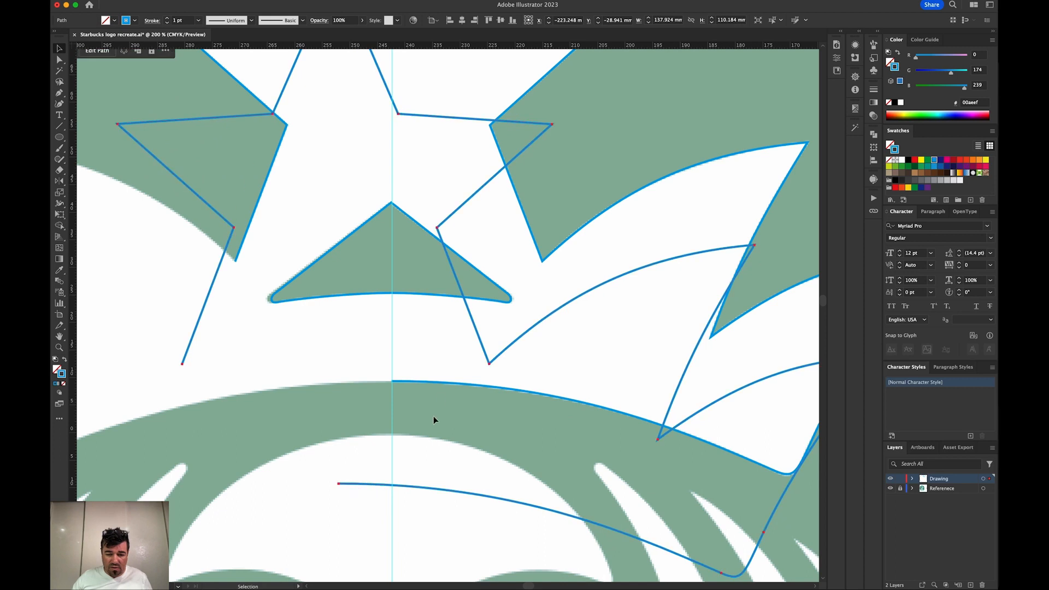
- Delete the star segments from the copied outline, keeping only the crown's right half
key("a")
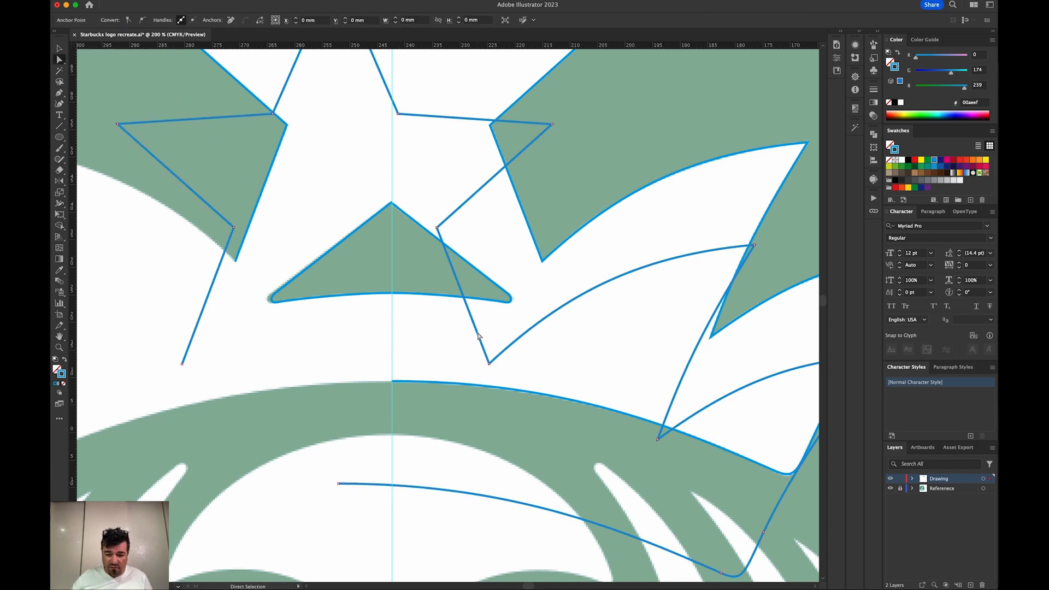
left_click(479, 336)
key("Delete")
left_click(437, 227)
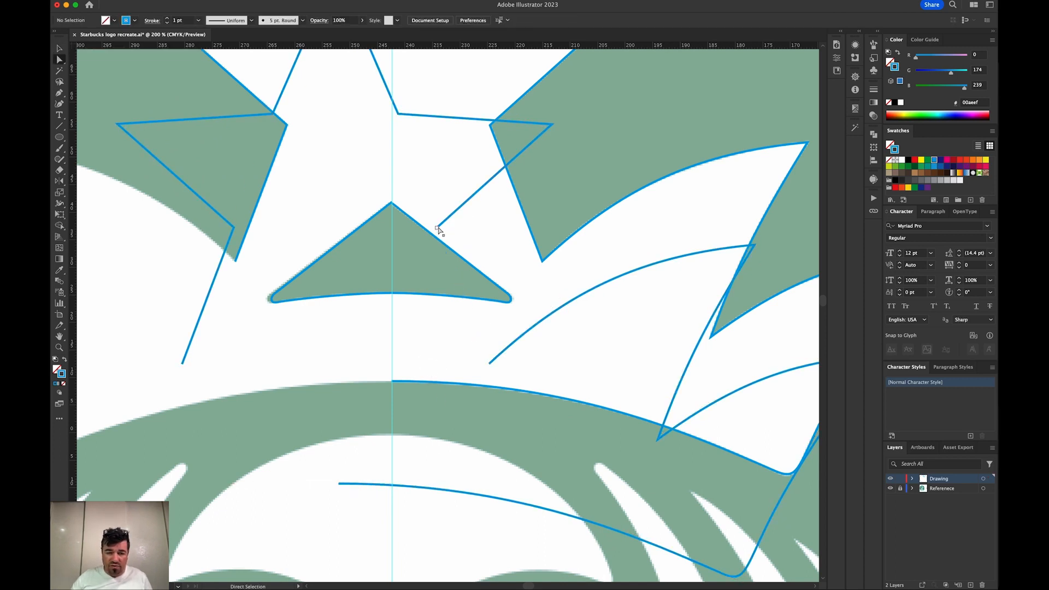
key("Delete")
key("Delete")
- Reflect the copied crown half across the vertical axis at 90°
key("v")
left_click(490, 363)
key("o")
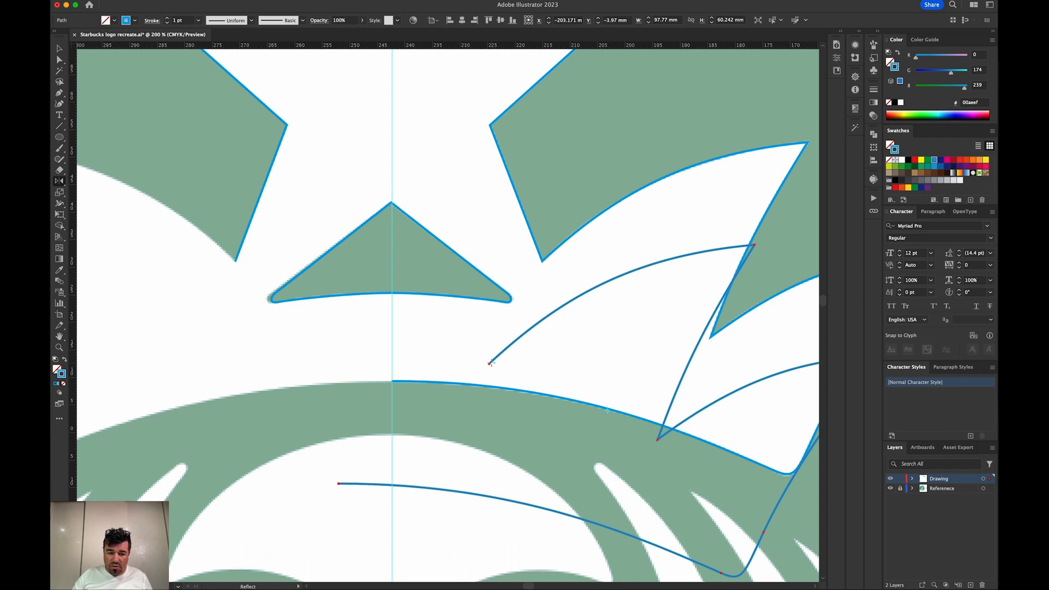
key("Return")
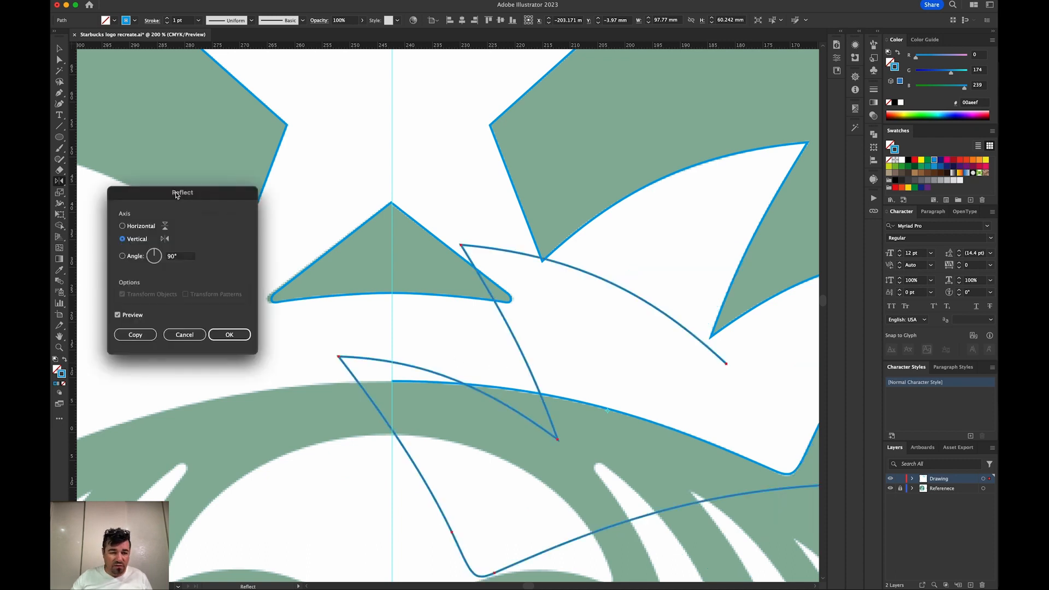
left_click(239, 336)
- Move the mirrored crown half over the reference's left side, aligning its bottom end with the right half at the centre guide
key("super+minus")
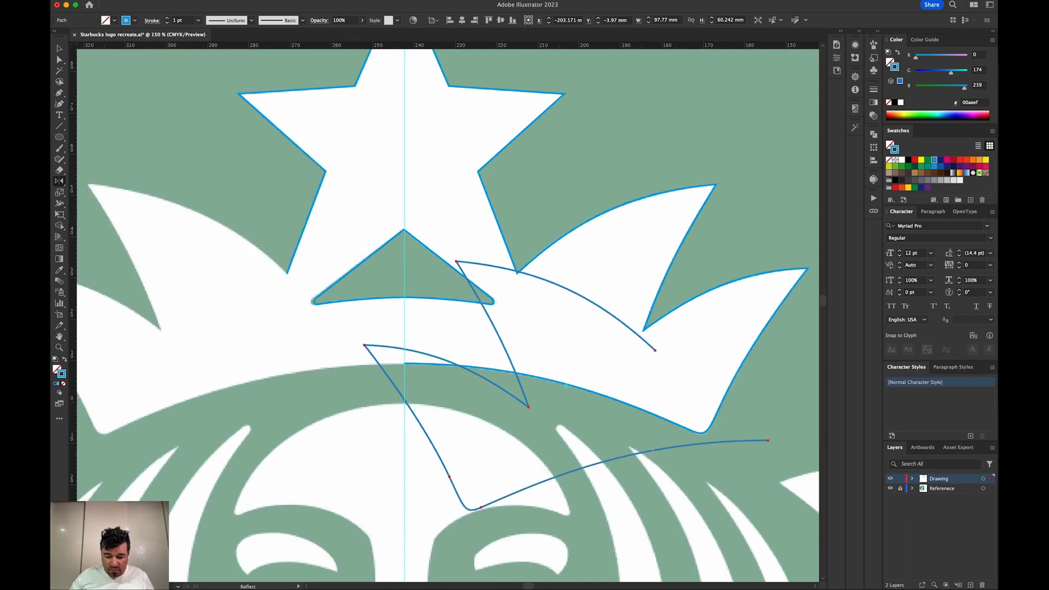
key("v")
left_click_drag(768, 440, 403, 364)
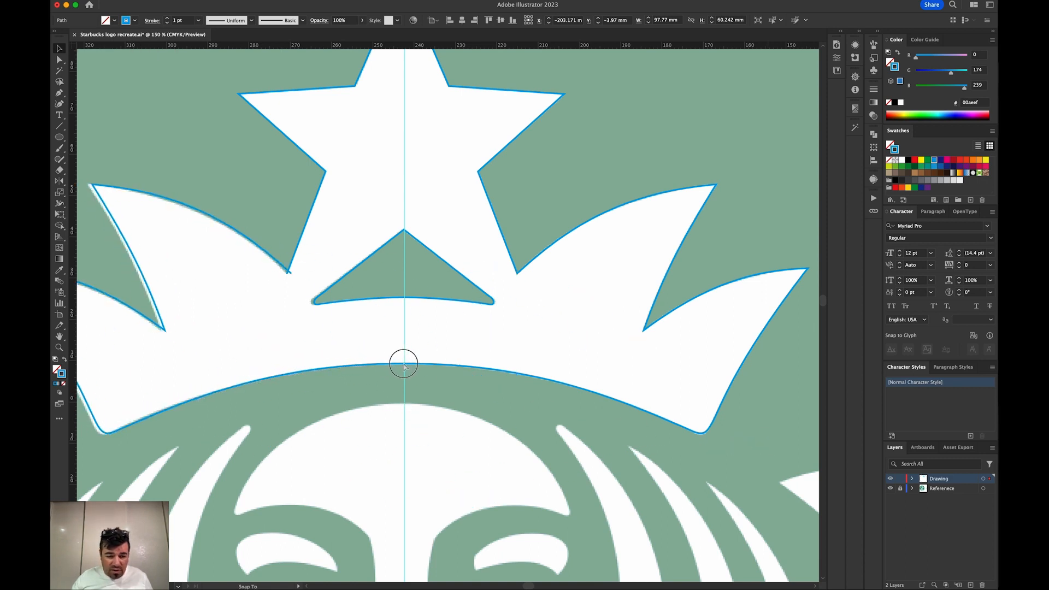
left_click_drag(404, 365, 534, 384)
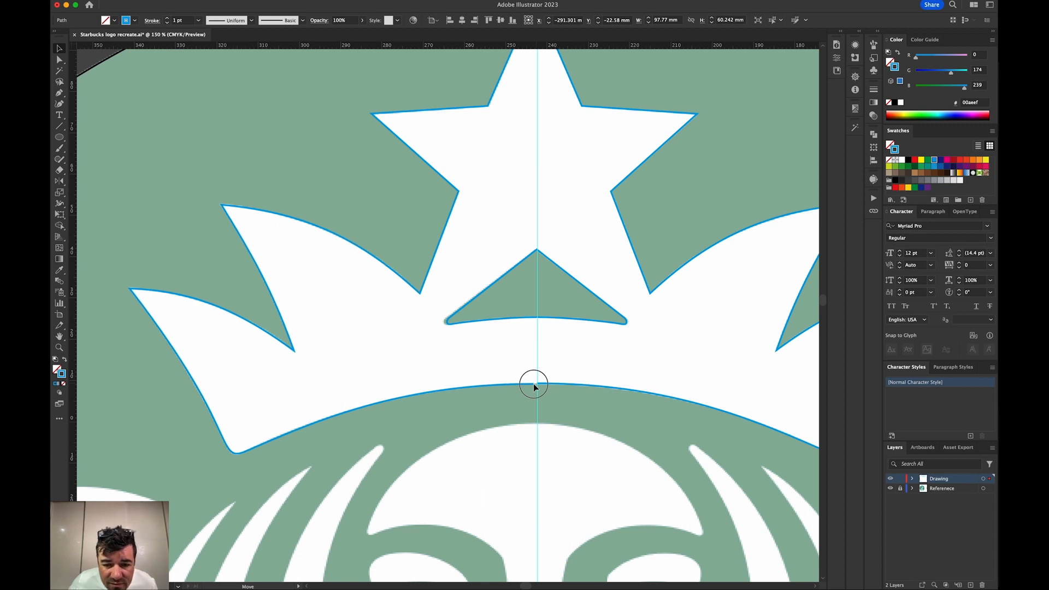
left_click_drag(534, 387, 534, 385)
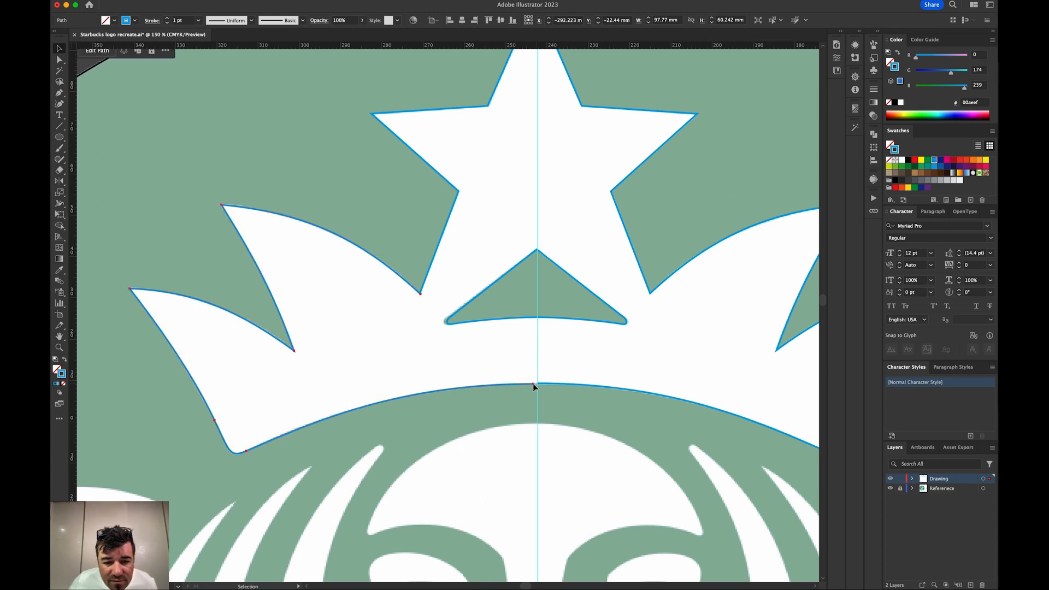
- In Outline view, move the mirrored crown half's inner end anchor onto the star's lower-left end anchor
key("a")
left_click(418, 305)
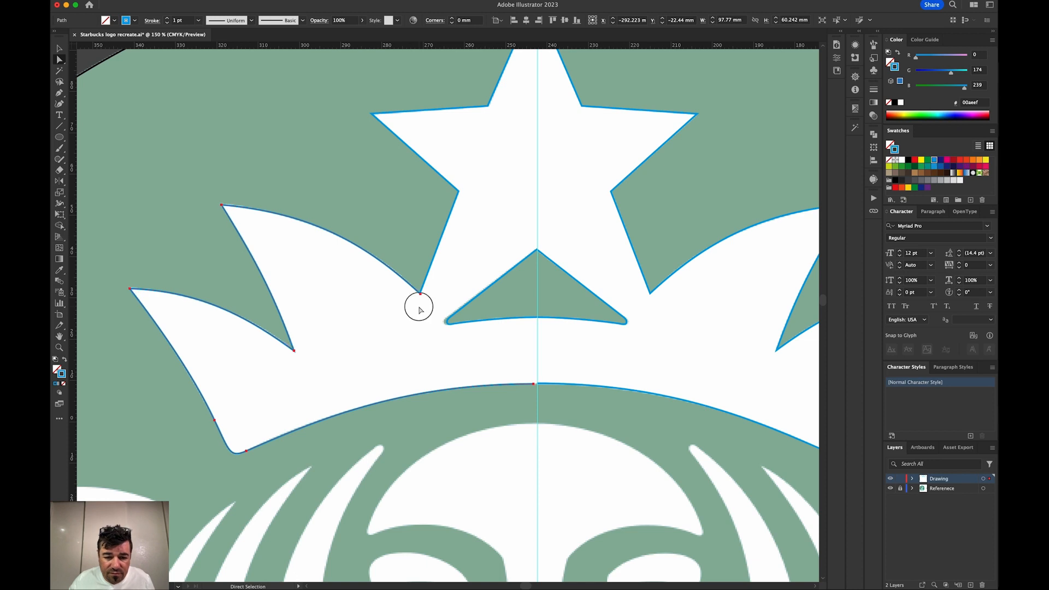
key("z")
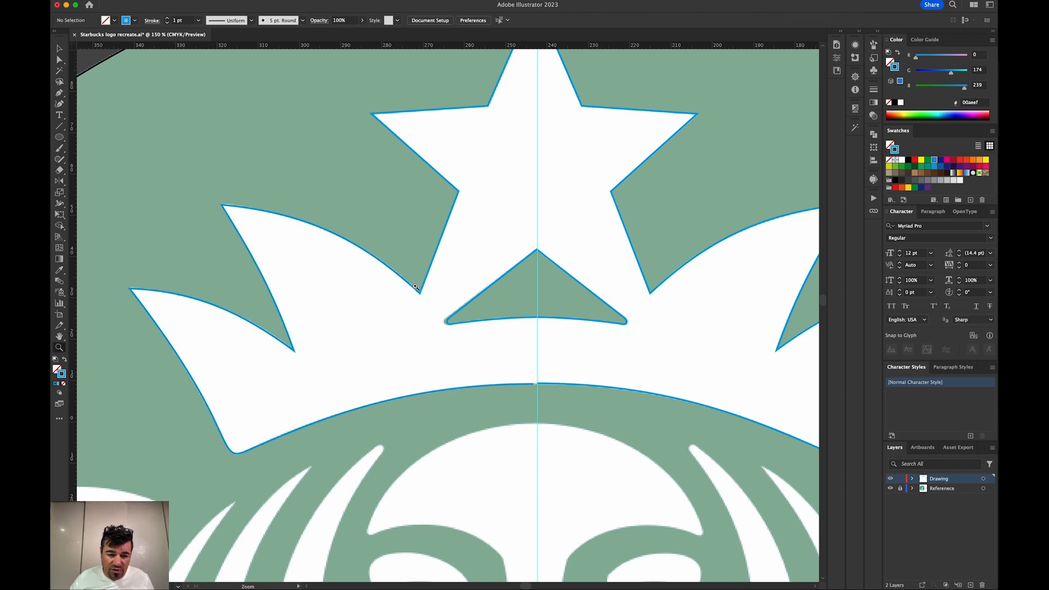
left_click_drag(415, 286, 427, 301)
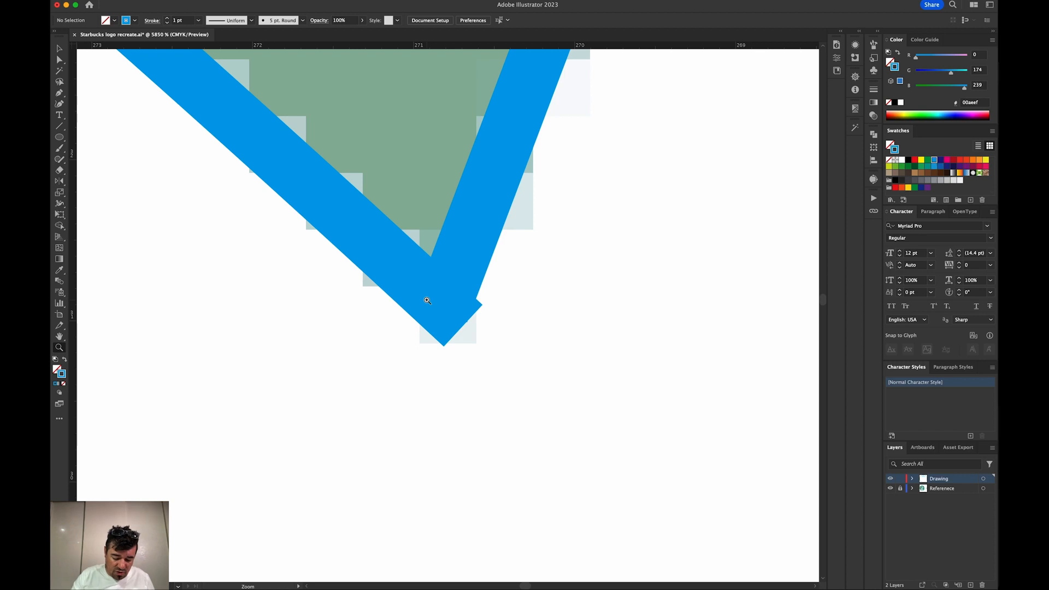
key("super+y")
key("a")
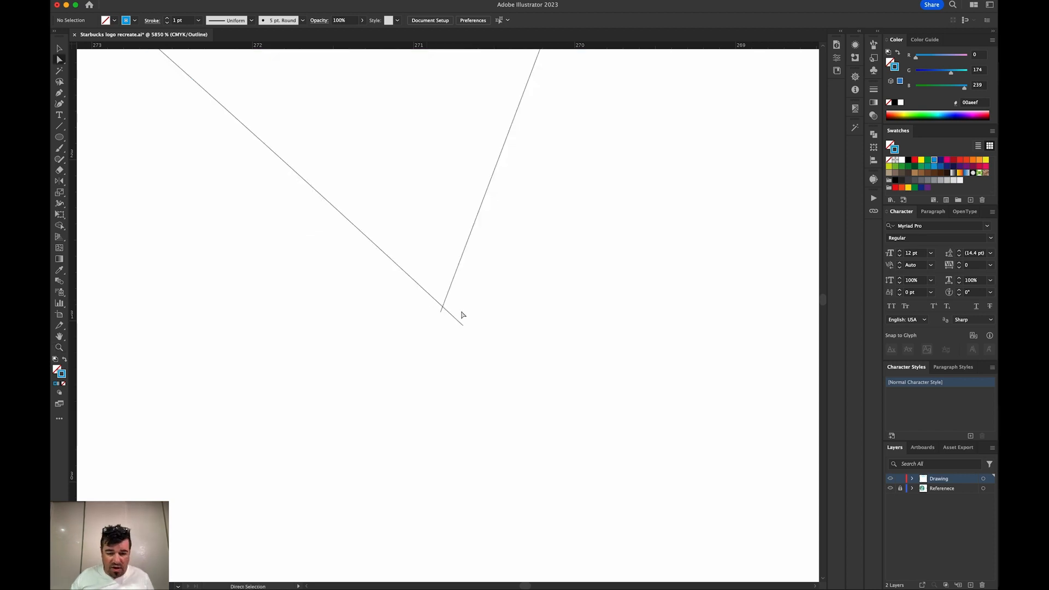
left_click_drag(462, 326, 441, 313)
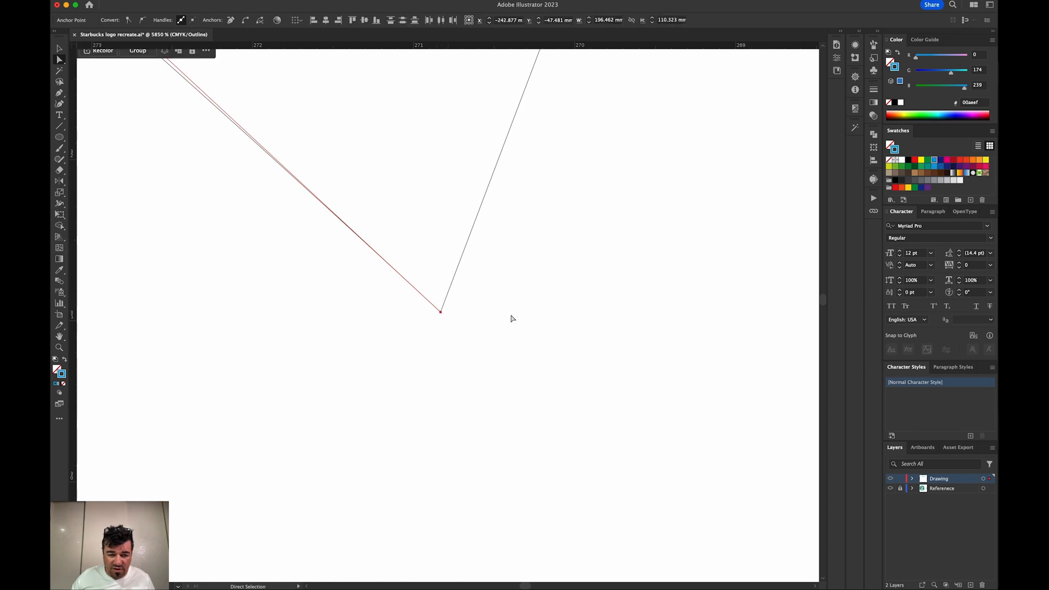
- Join the overlapping anchors at the star's lower-left corner and return to Preview with the artboard fitted in the window
left_click(483, 324)
left_click(437, 309)
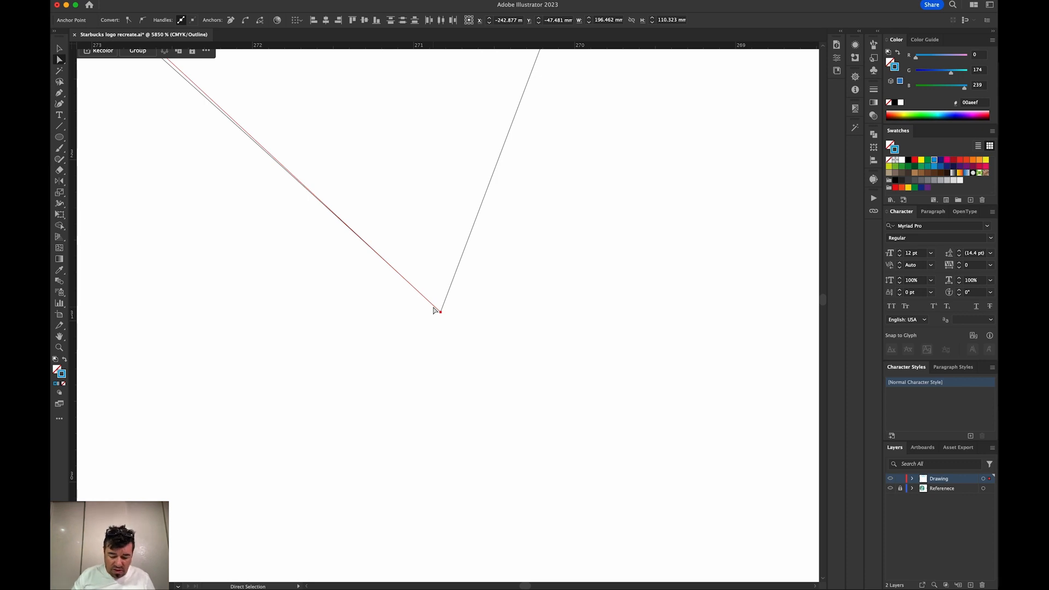
left_click(435, 310)
key("super+minus")
key("super+minus")
key("super+minus")
key("super+minus")
key("super+minus")
key("super+minus")
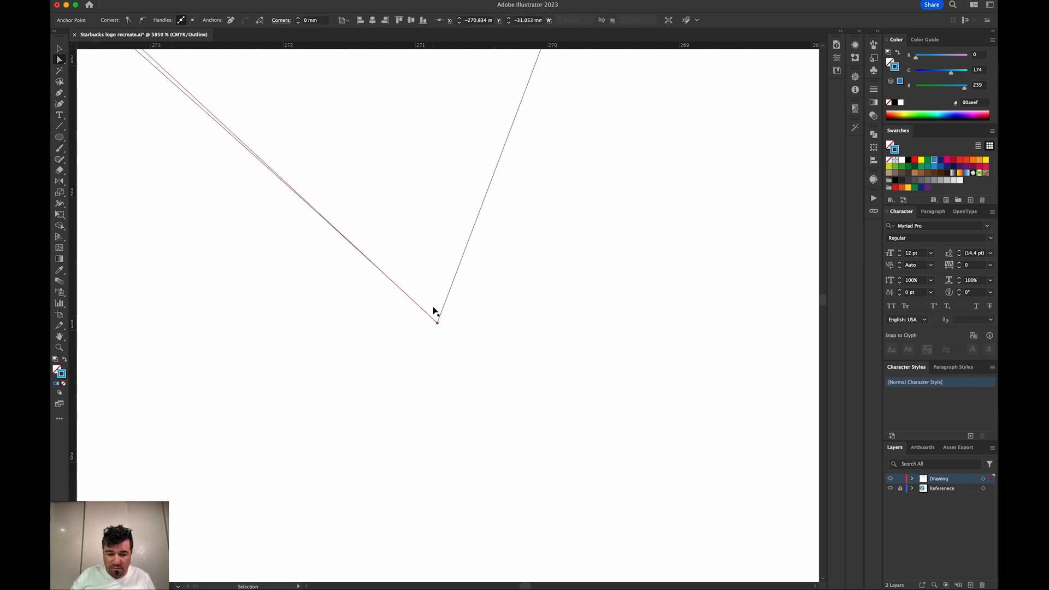
key("super+0")
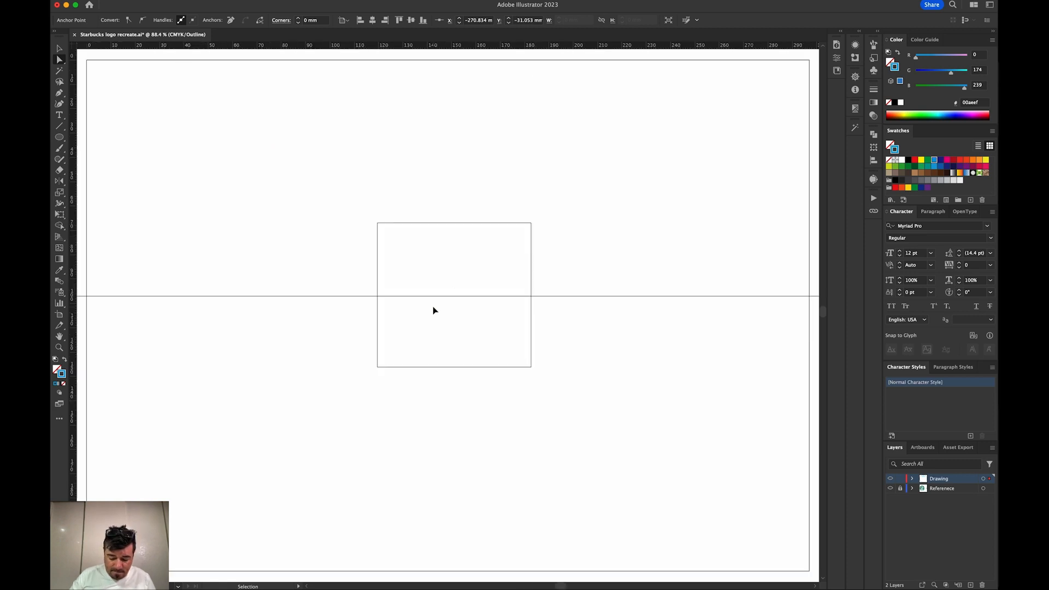
key("super+y")
- Inspect the joined corner at the star's lower left and the gap at the crown's bottom centre
left_click_drag(158, 351, 827, 344)
left_click_drag(397, 326, 661, 434)
left_click_drag(391, 346, 556, 526)
left_click_drag(520, 200, 495, 461)
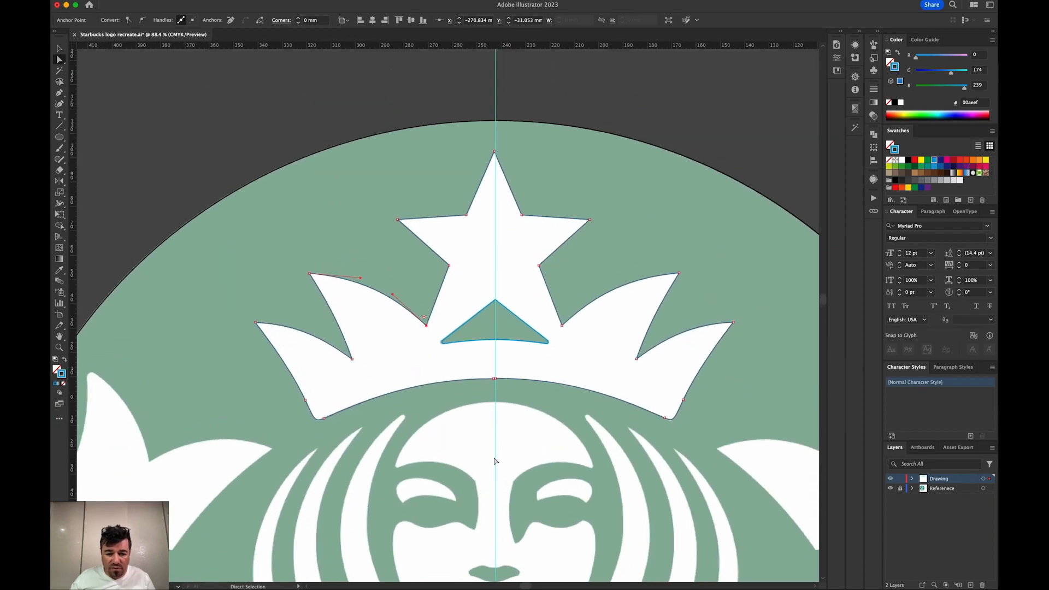
key("z")
left_click_drag(400, 311, 438, 347)
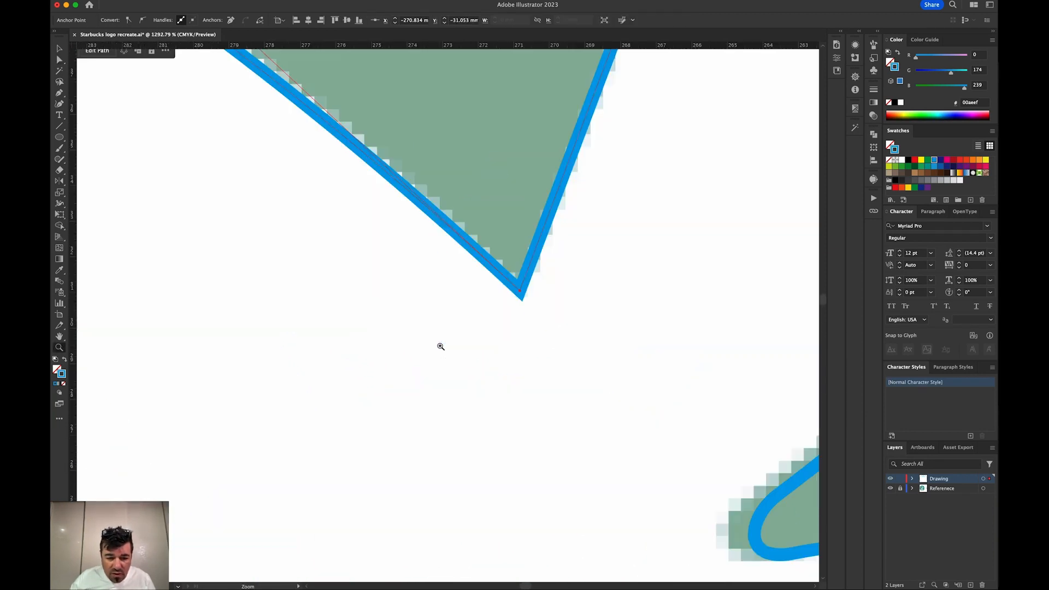
key("super+minus")
key("super+minus")
key("super+minus")
key("super+minus")
key("super+minus")
key("super+minus")
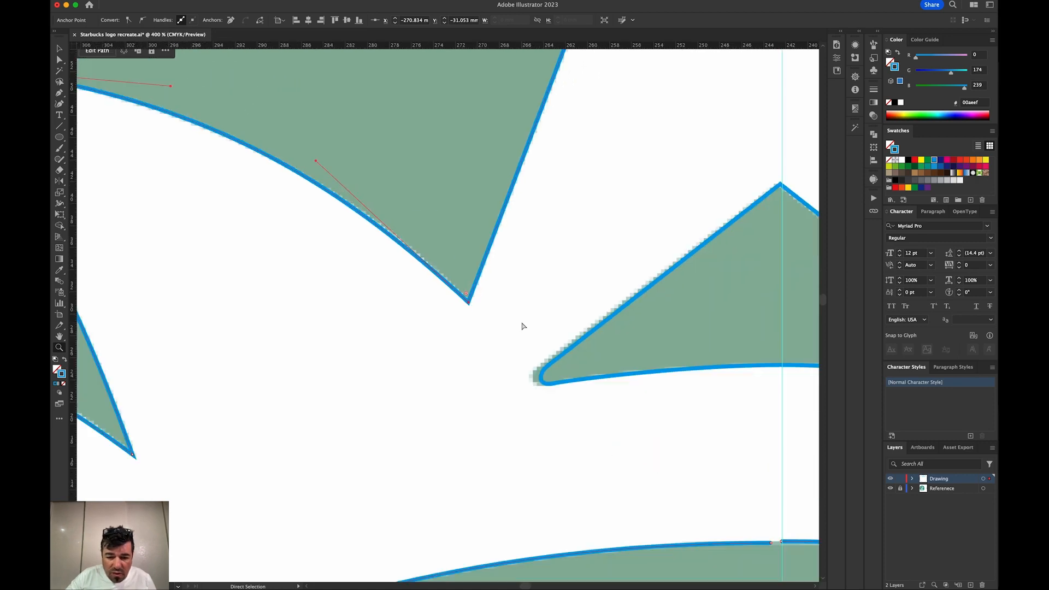
left_click_drag(403, 412, 466, 433)
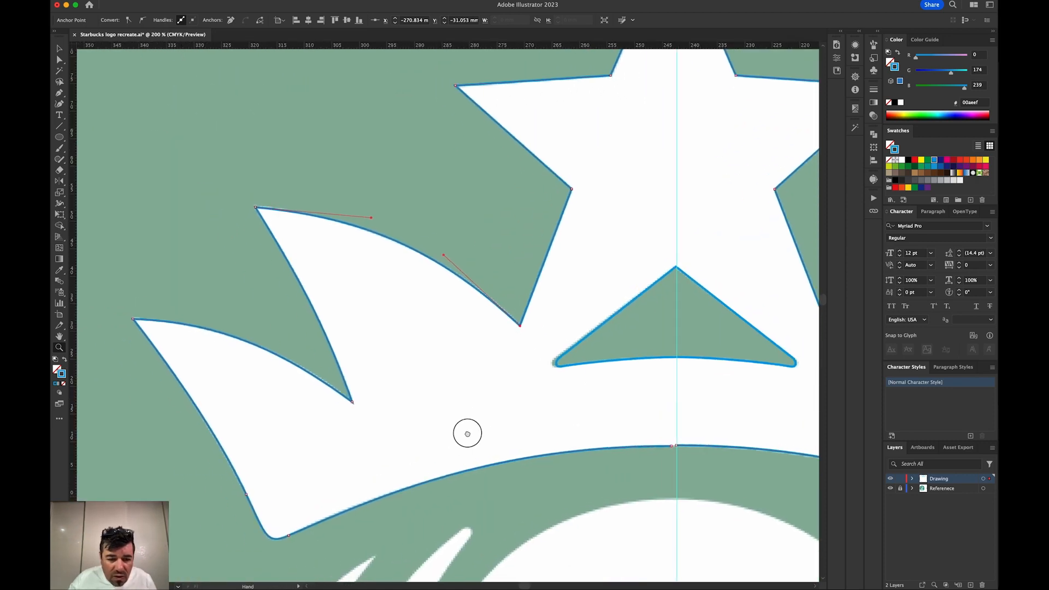
- Join the crown's two open end anchors on its lower edge at the centre guide, check the path's selection, and deselect it
key("a")
left_click(496, 493)
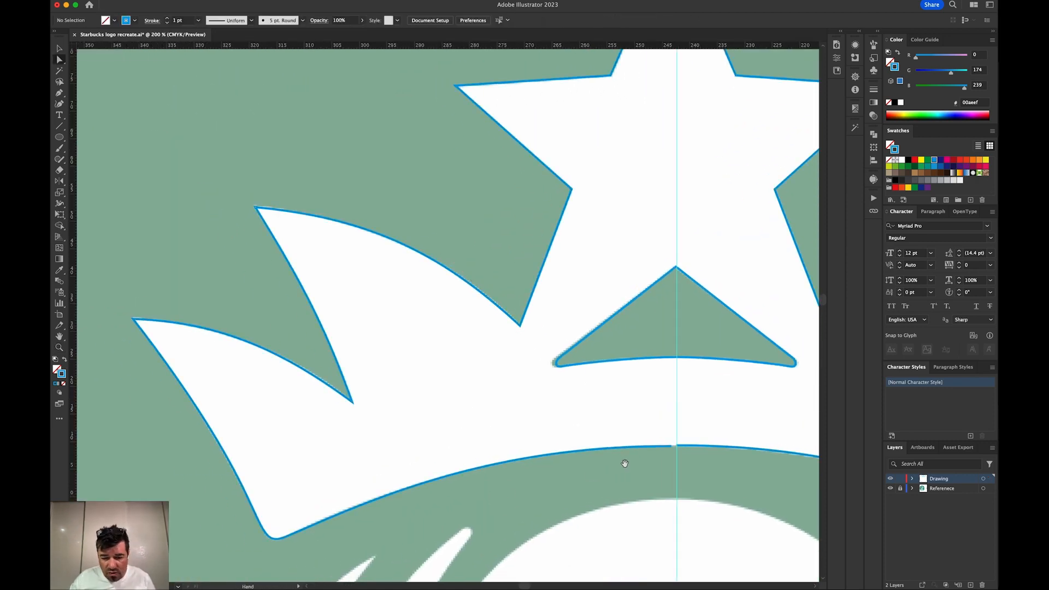
left_click_drag(626, 462, 462, 455)
mouse_move(507, 441)
left_mouse_down()
mouse_move(475, 445)
mouse_move(513, 439)
left_mouse_up()
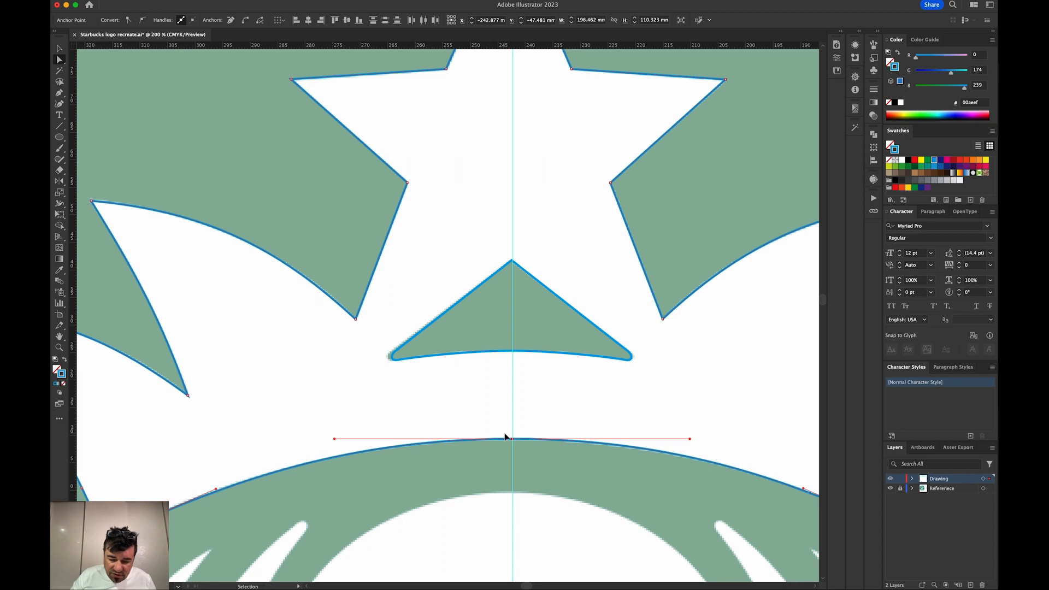
left_click(541, 472)
key("v")
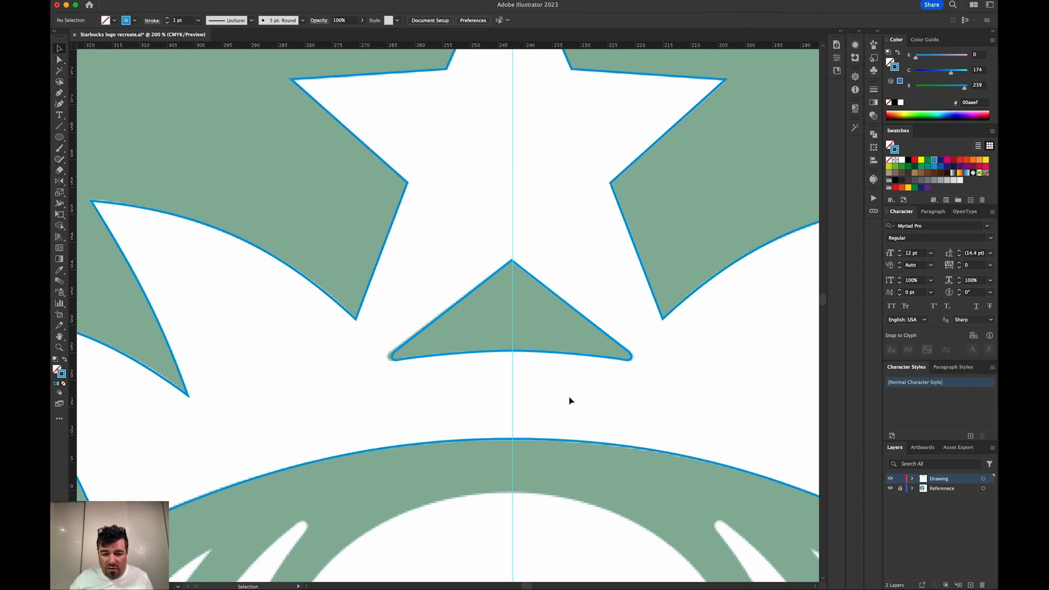
left_click(562, 358)
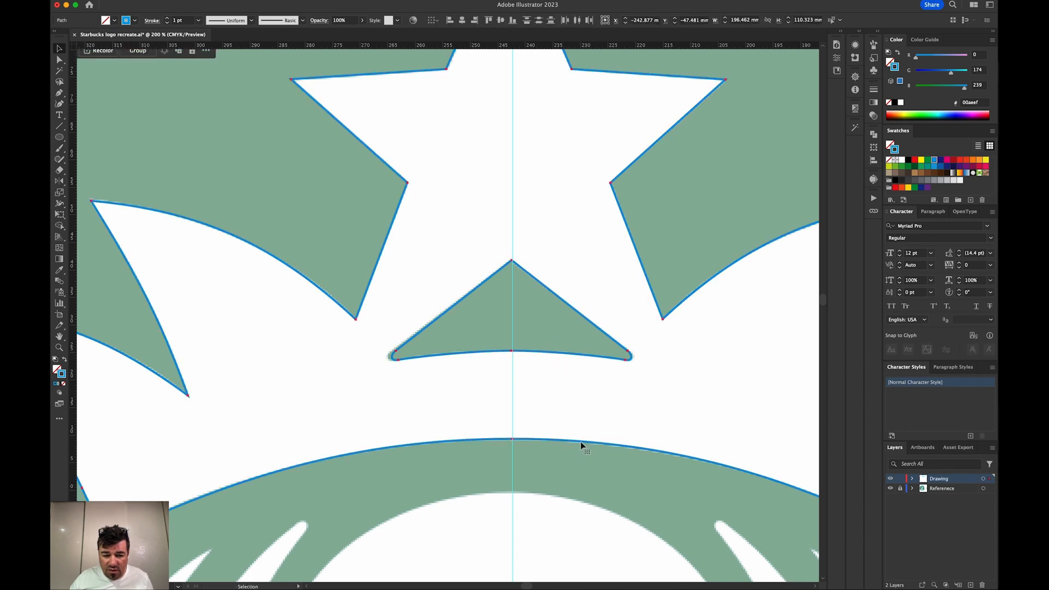
left_click(581, 443)
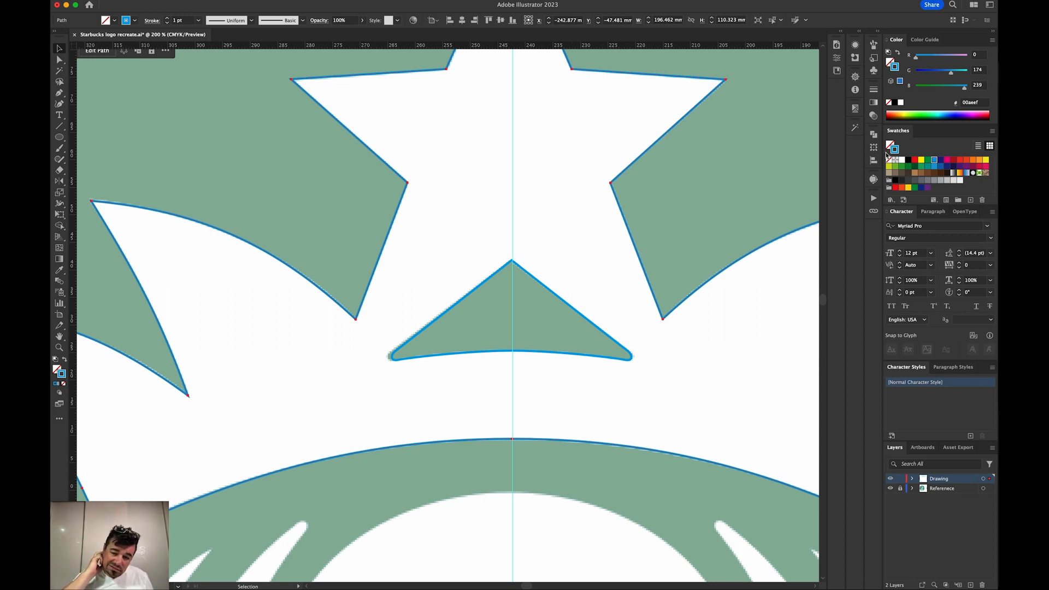
left_click(645, 416)
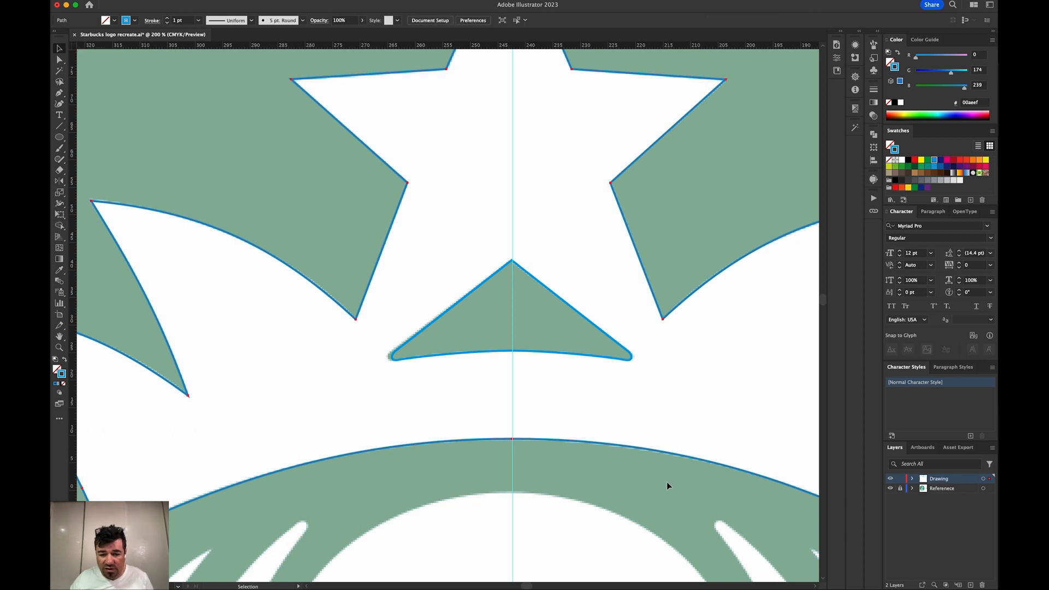
- Trace the face's lower outline with the Pen tool from the left cheek, through the chin at the centre guide, to the right cheek
key("super+minus")
key("super+minus")
key("space")
left_click_drag(576, 347, 690, 59)
left_click_drag(568, 285, 504, 286)
left_click_drag(656, 279, 633, 328)
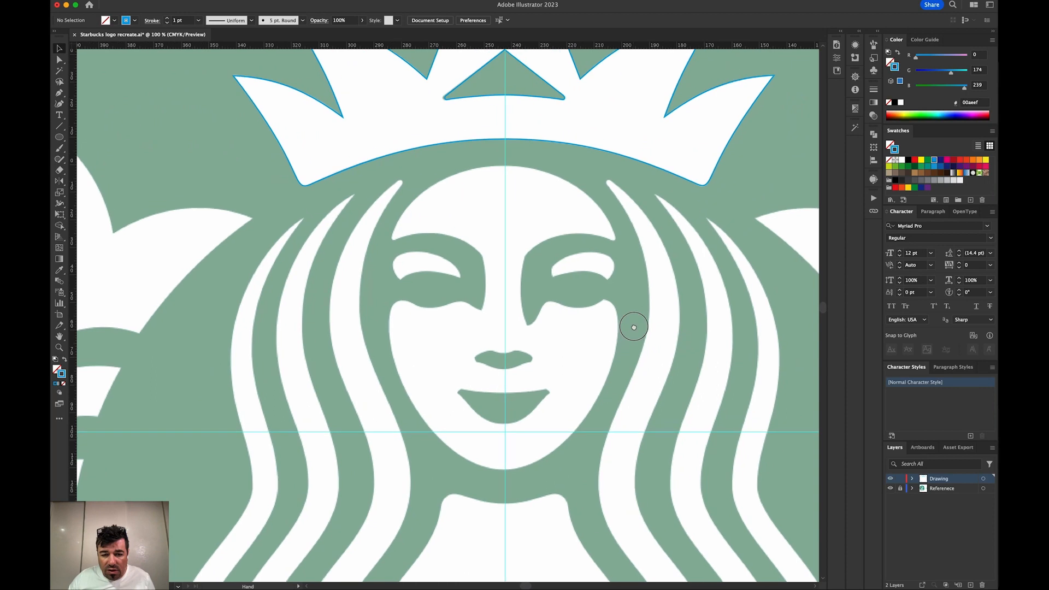
key("super+plus")
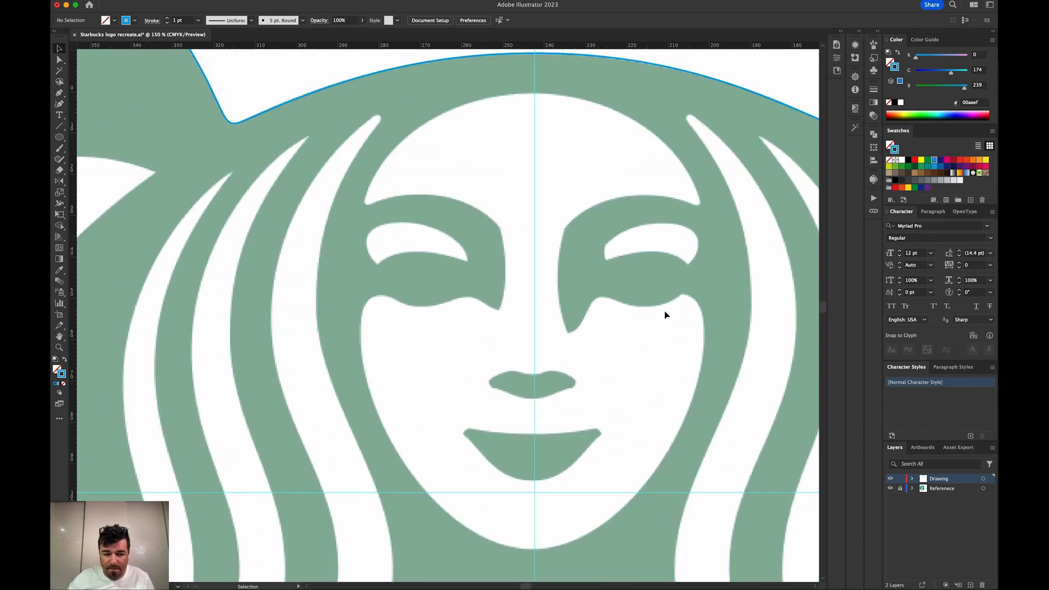
left_click_drag(501, 197, 469, 222)
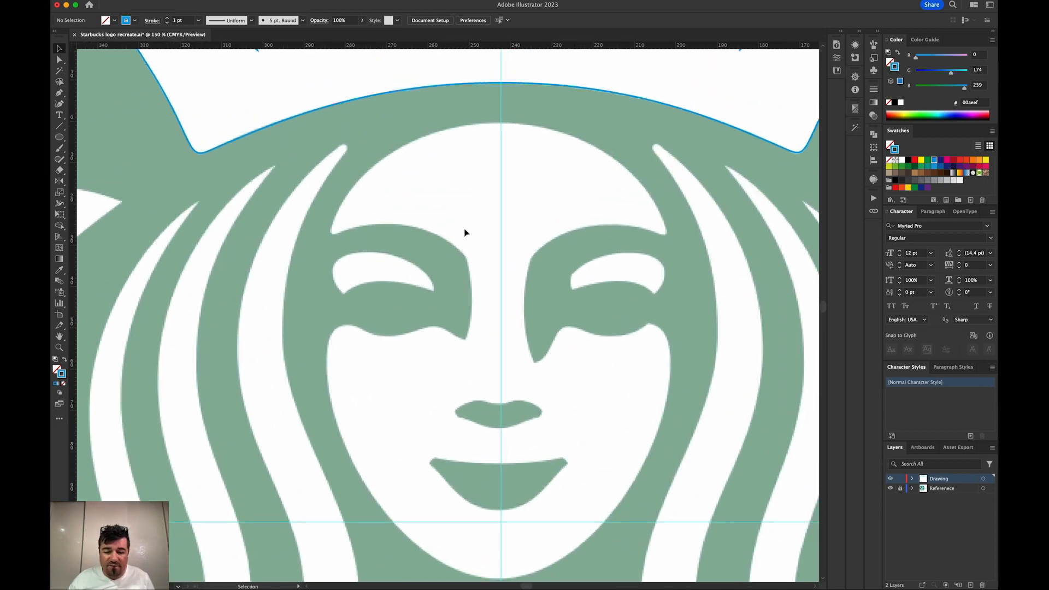
left_click_drag(536, 234, 524, 208)
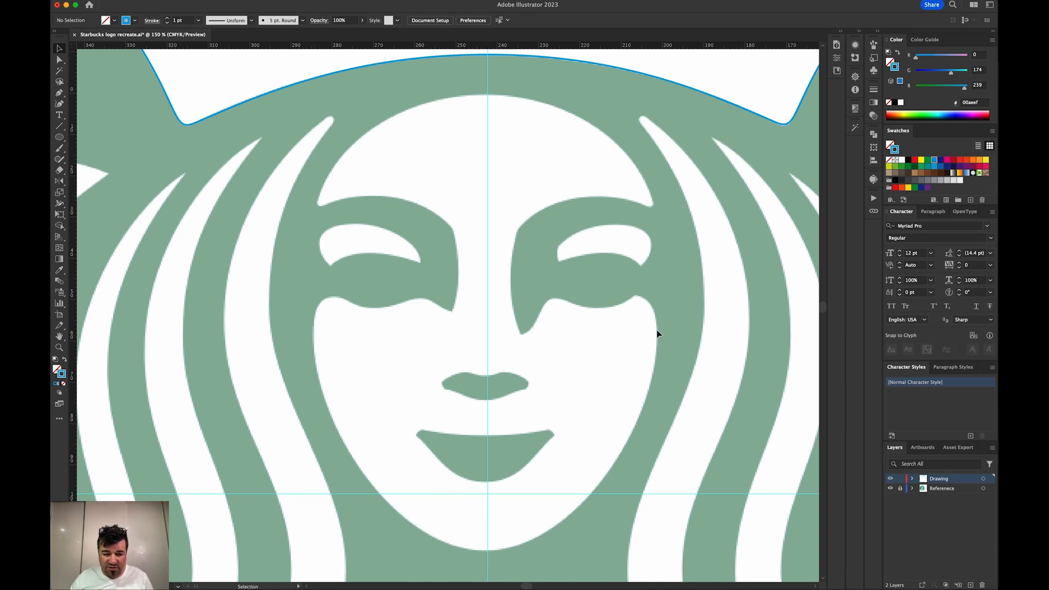
key("p")
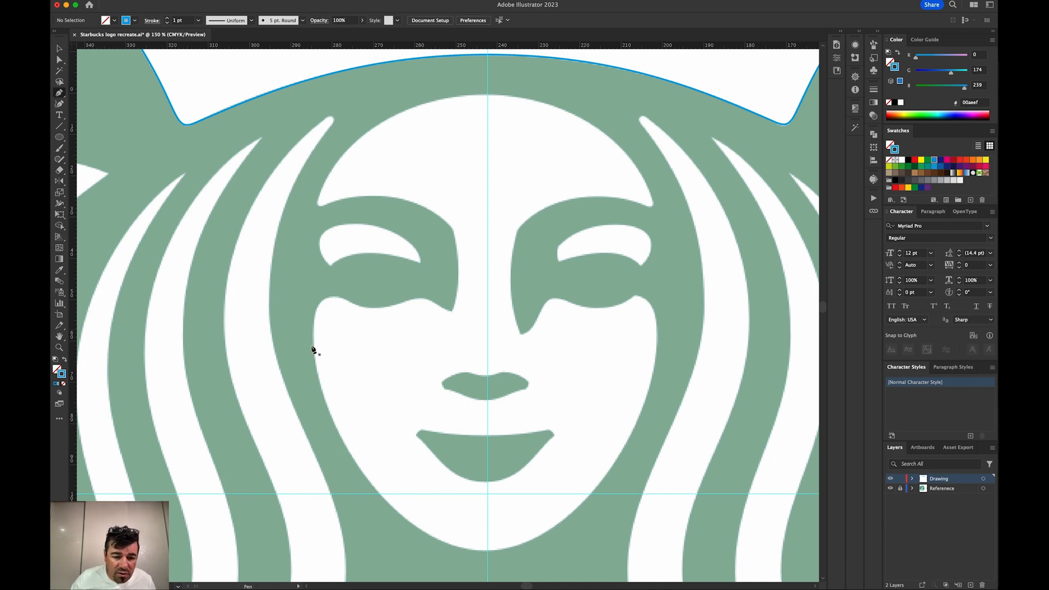
left_click_drag(313, 326, 313, 396)
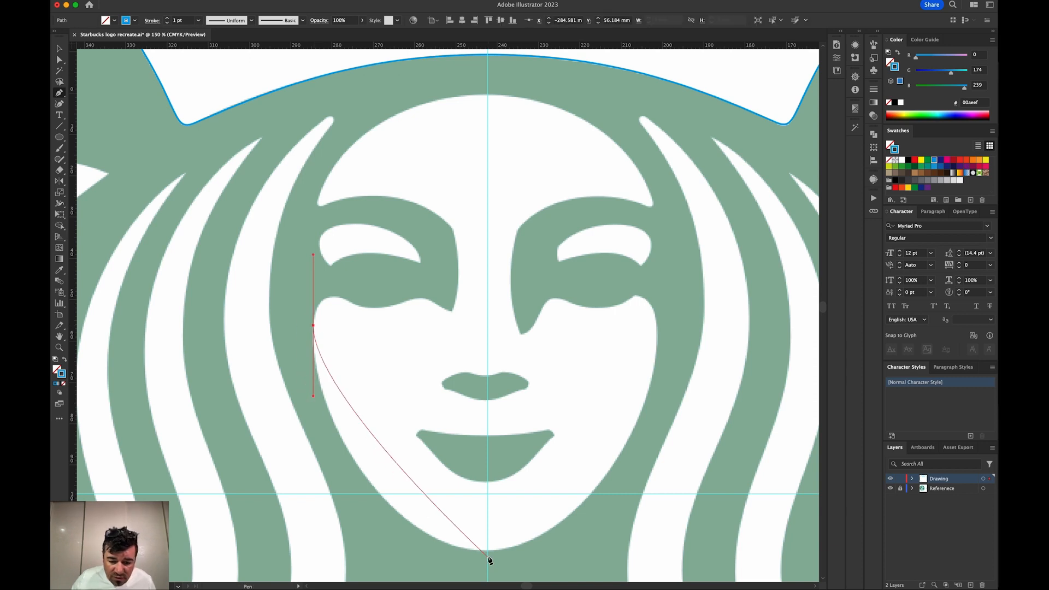
left_click_drag(487, 552, 593, 553)
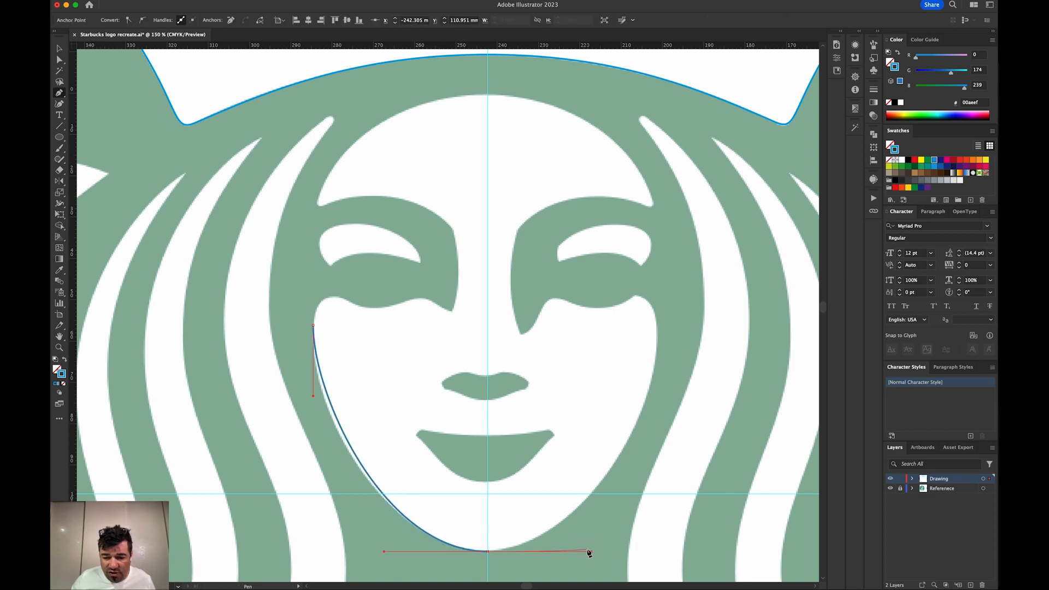
left_click_drag(658, 338, 657, 271)
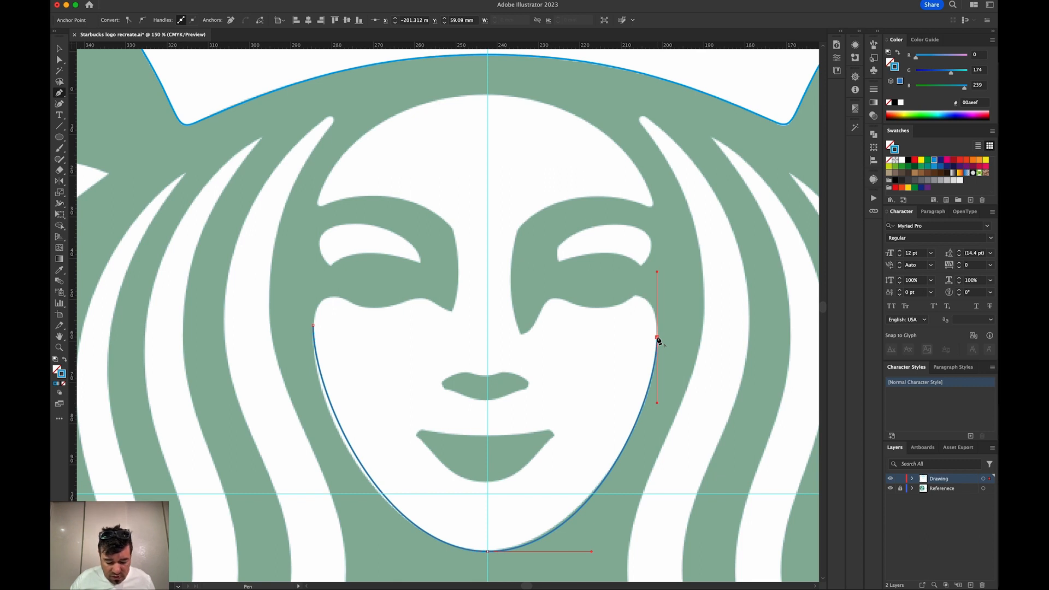
- Continue the face path over the top of the right cheek and along the right eye's lower edge to the pointed nose tip
left_click_drag(658, 338, 657, 319)
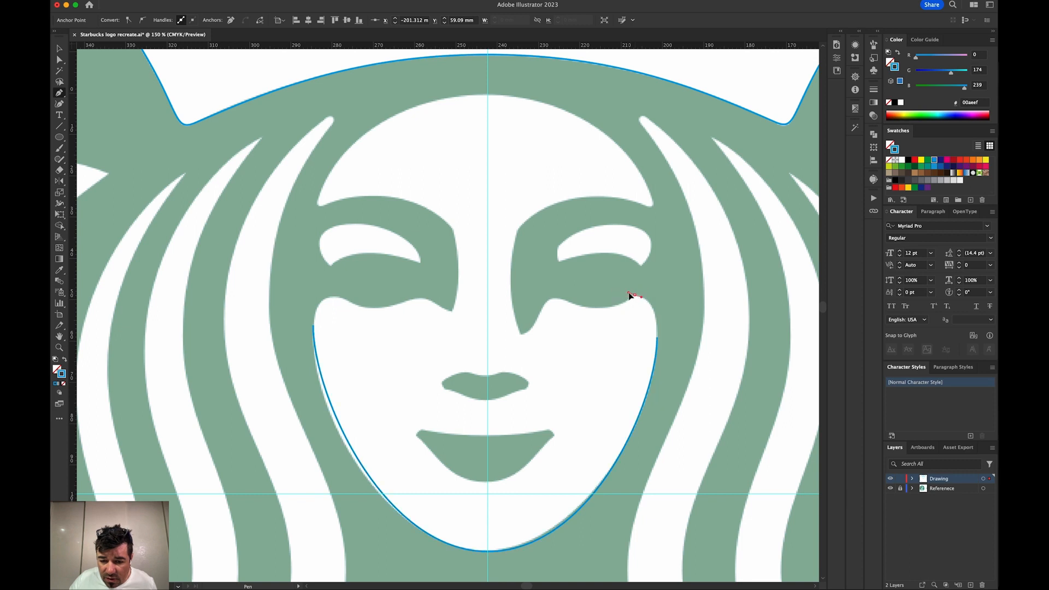
left_click(658, 337)
left_click_drag(658, 337, 621, 305)
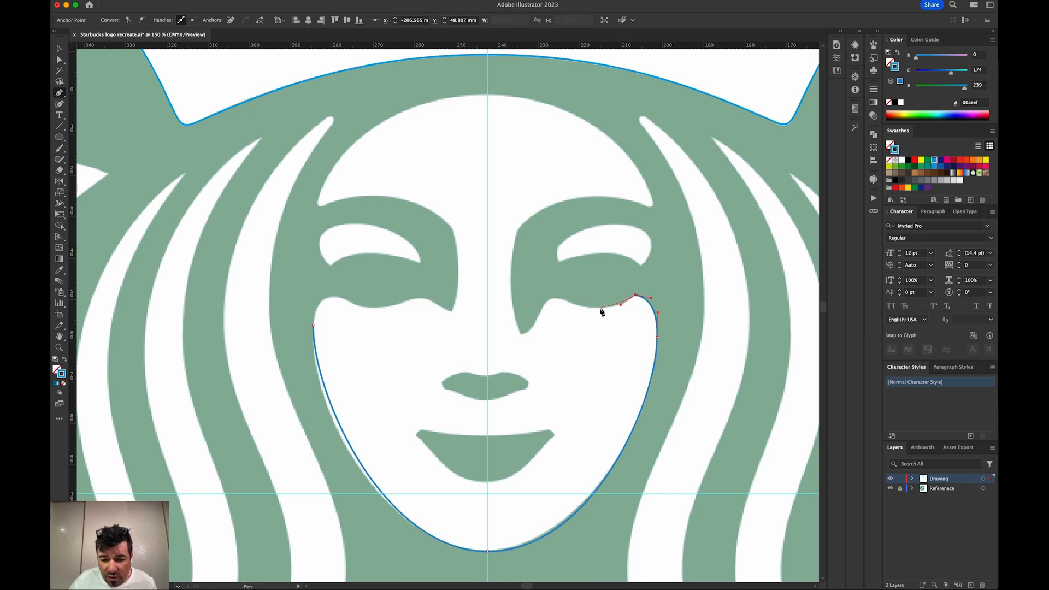
left_click_drag(601, 308, 511, 337)
left_click(522, 334)
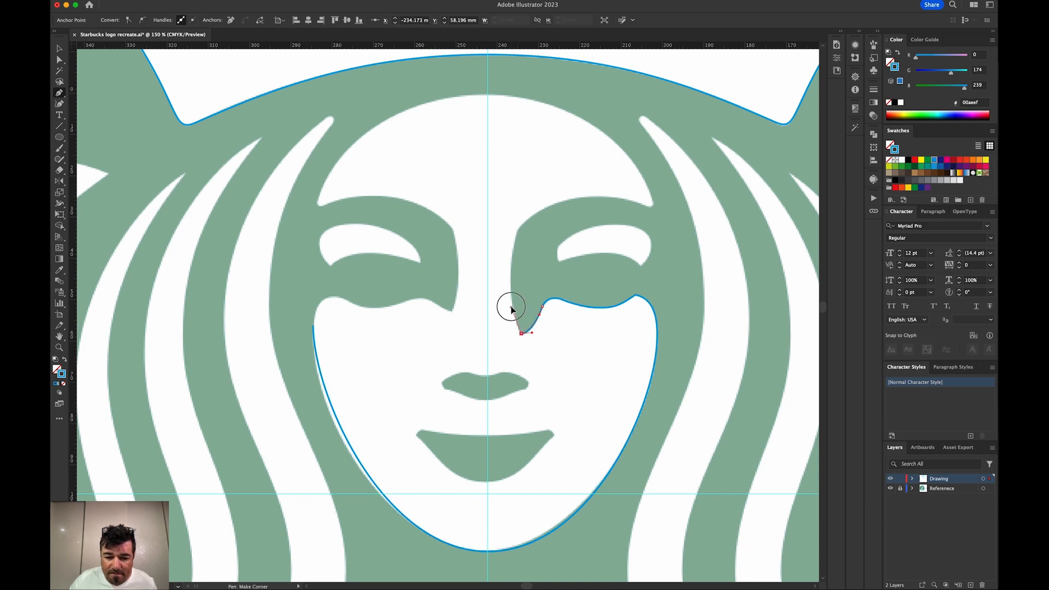
- Trace up the nose's right side and along the right brow, turning the path at the forehead's lower-right corner
left_click_drag(517, 232, 546, 204)
left_click(517, 233)
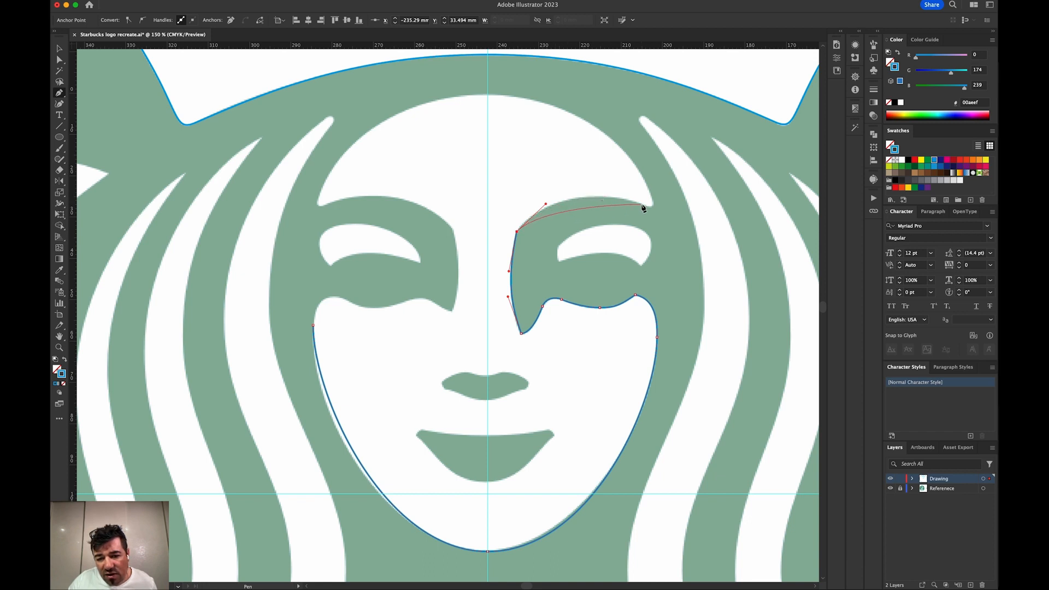
left_click_drag(644, 205, 709, 225)
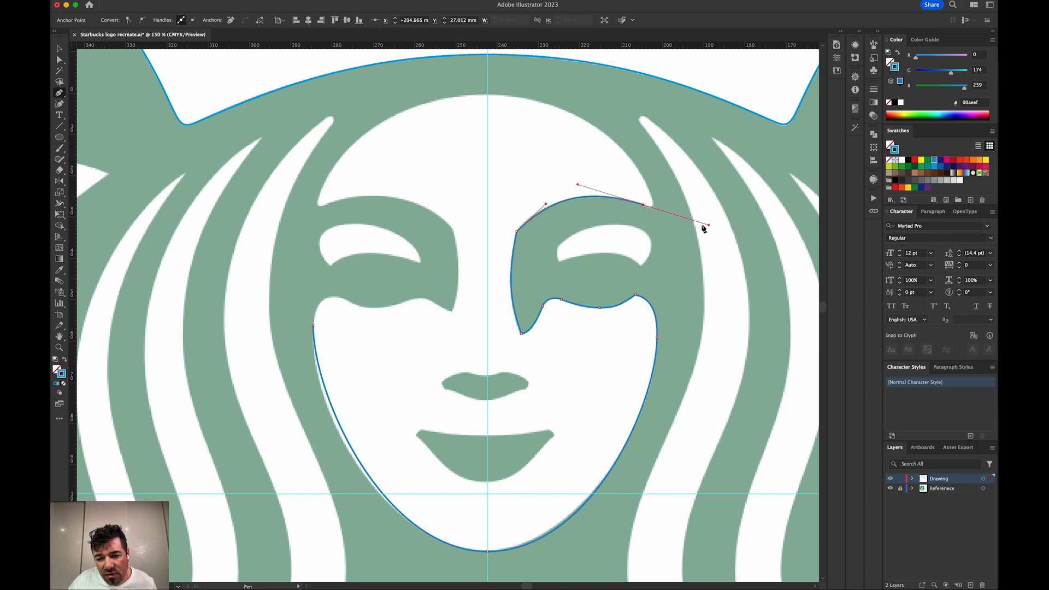
left_click(644, 206)
left_click_drag(654, 206, 647, 189)
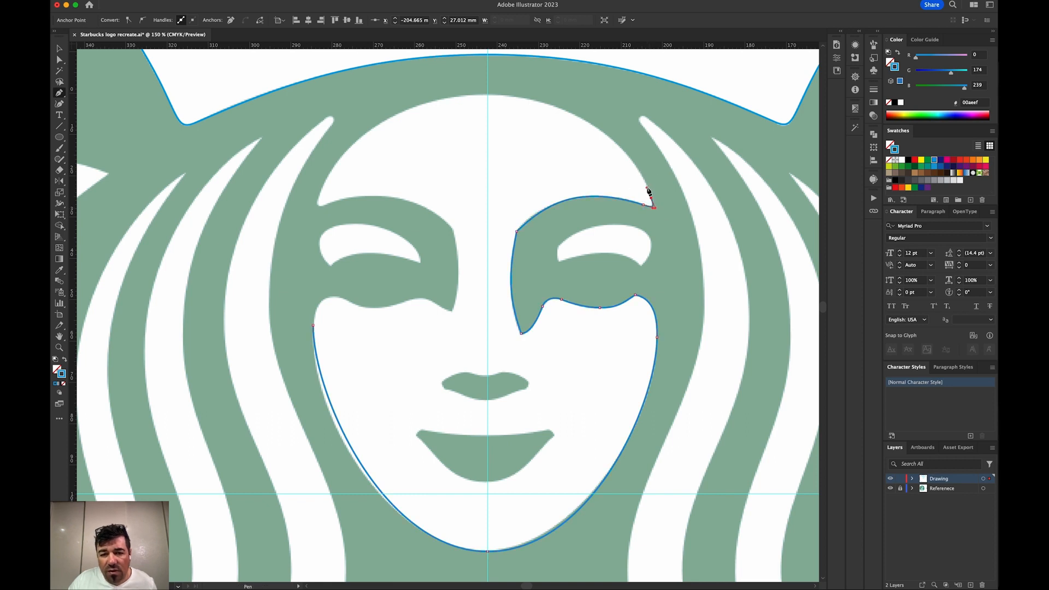
- Trace the forehead arc through its top on the centre guide and round its lower-left corner to the left brow's start
left_click_drag(488, 95, 370, 95)
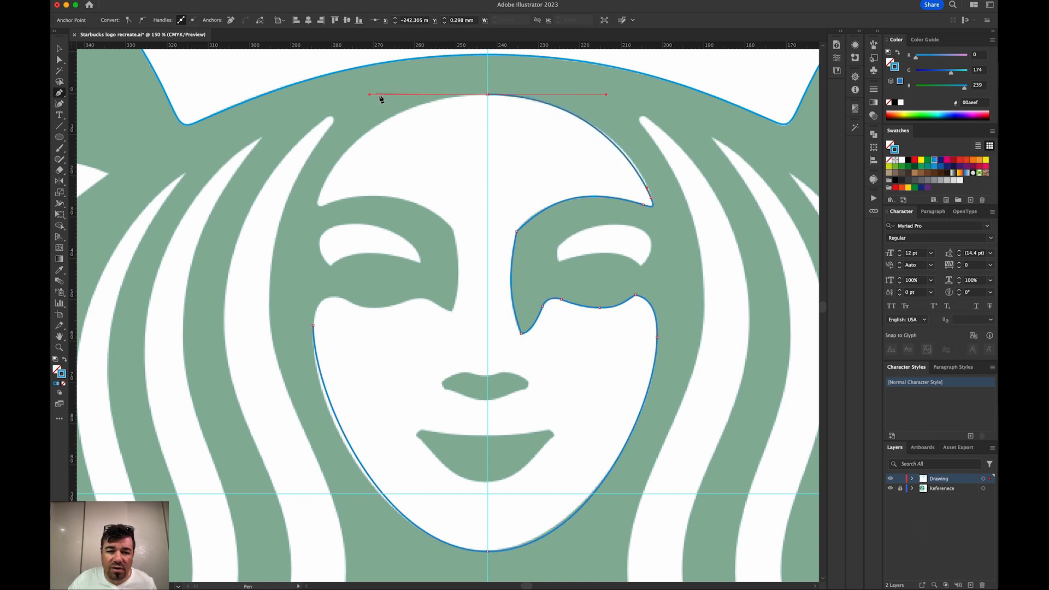
left_click_drag(319, 198, 314, 217)
left_click(319, 199)
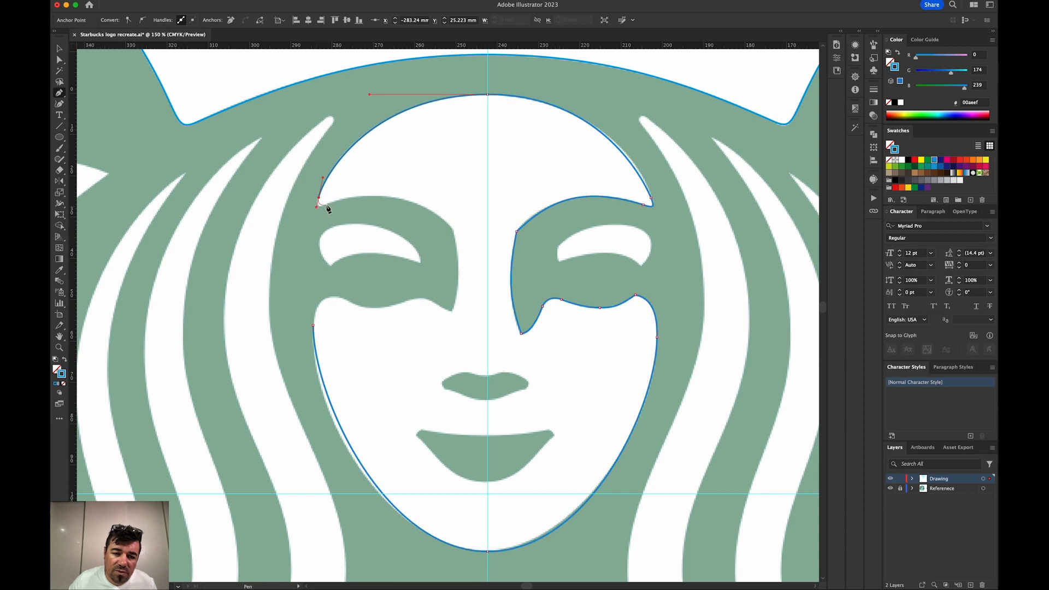
left_click_drag(328, 203, 336, 201)
- Trace the left brow, the nose's left side and the left eye's lower edge, closing the face path at the left cheek
left_click_drag(452, 227, 499, 277)
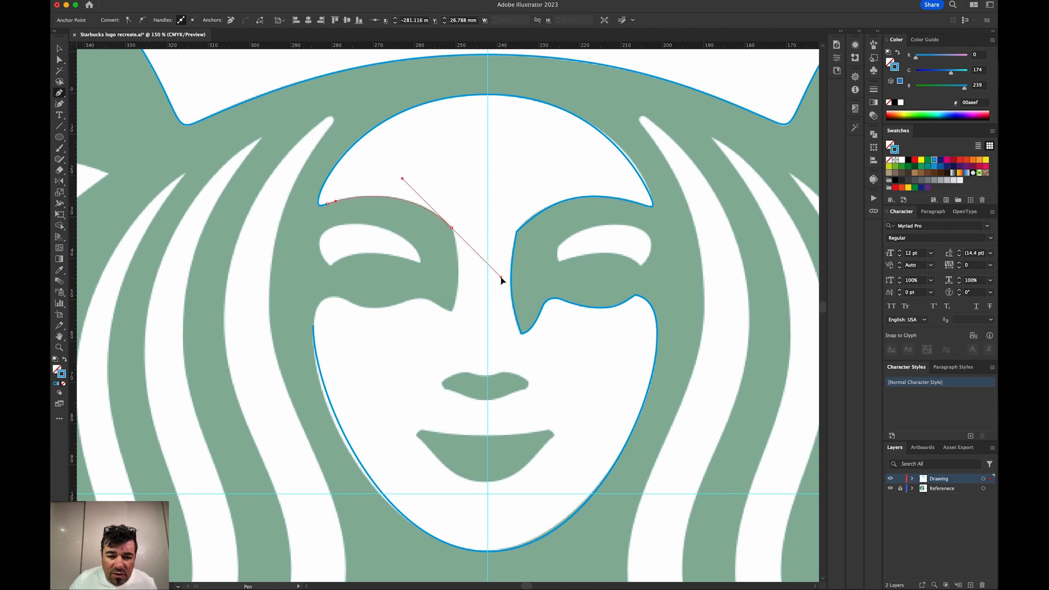
left_click_drag(452, 229, 461, 264)
left_click_drag(453, 312, 410, 299)
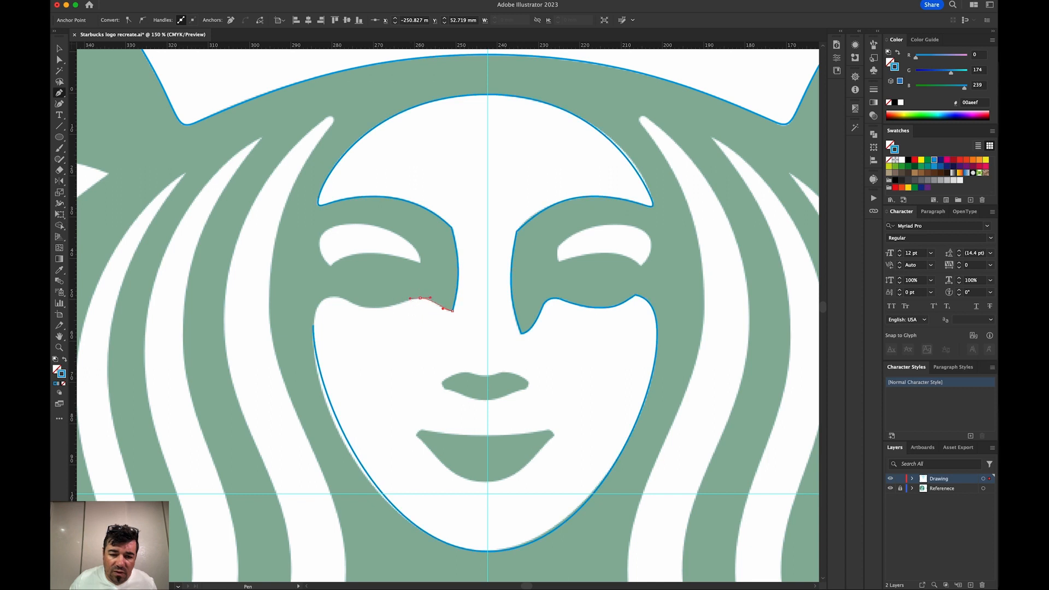
left_click_drag(376, 309, 322, 294)
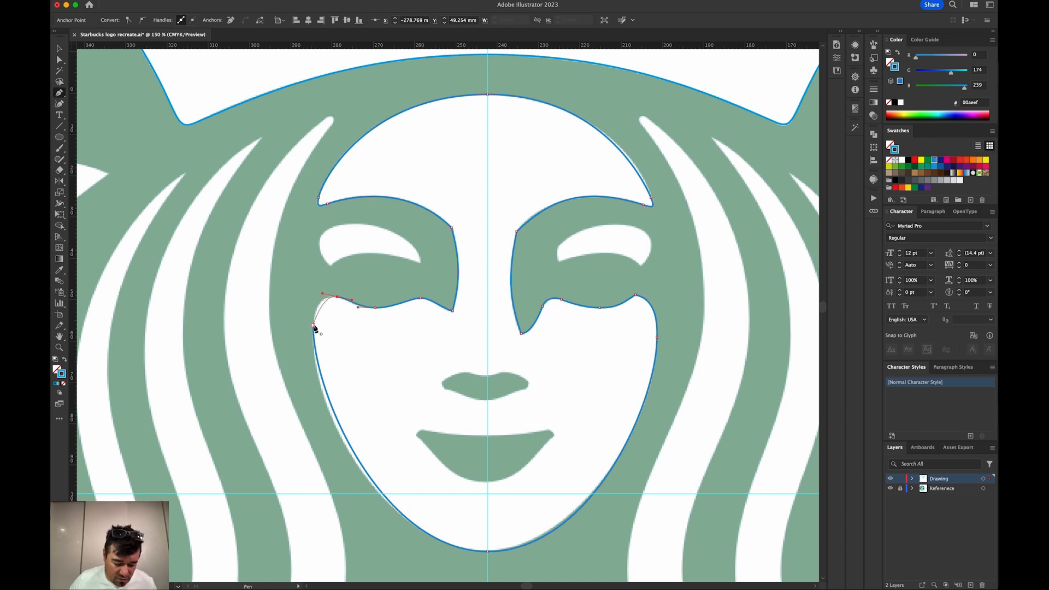
left_click_drag(314, 326, 316, 350)
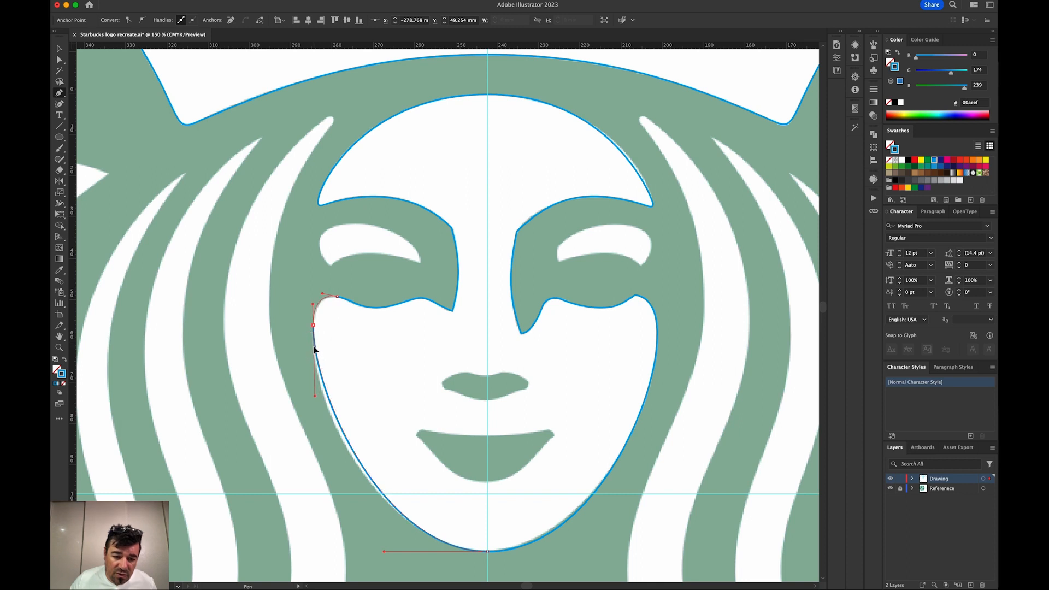
- Adjust the direction handles at the left cheek, chin and right cheek with Direct Selection so the jaw curve follows the reference
key("a")
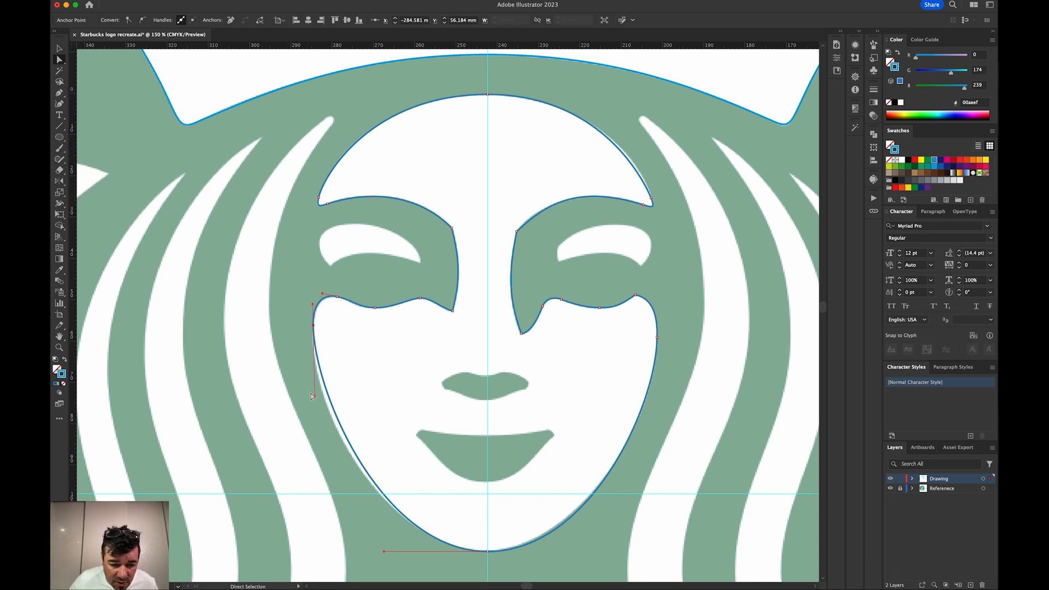
left_click_drag(314, 396, 308, 405)
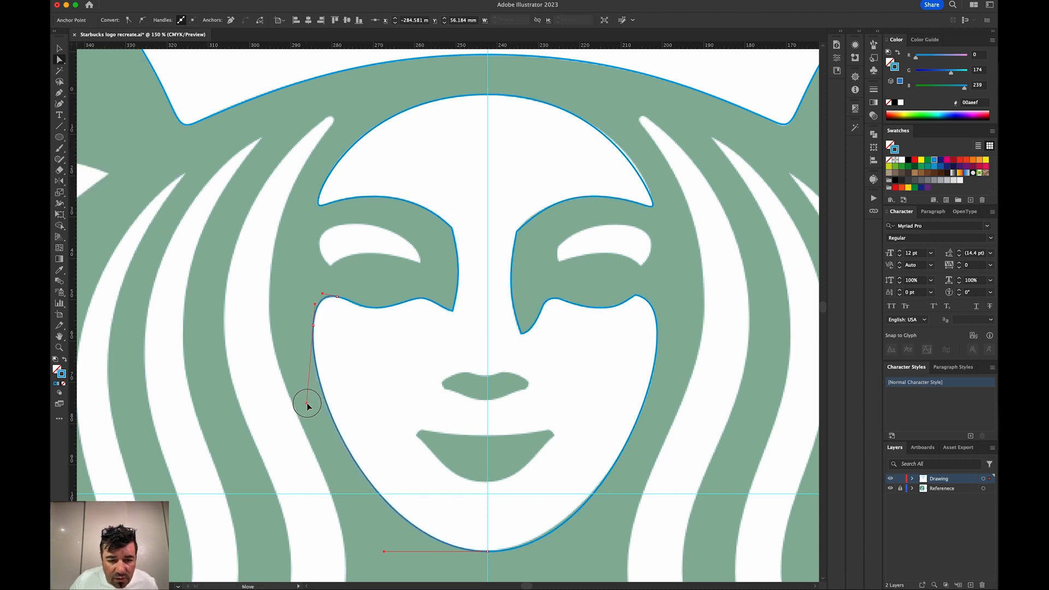
left_click(488, 552)
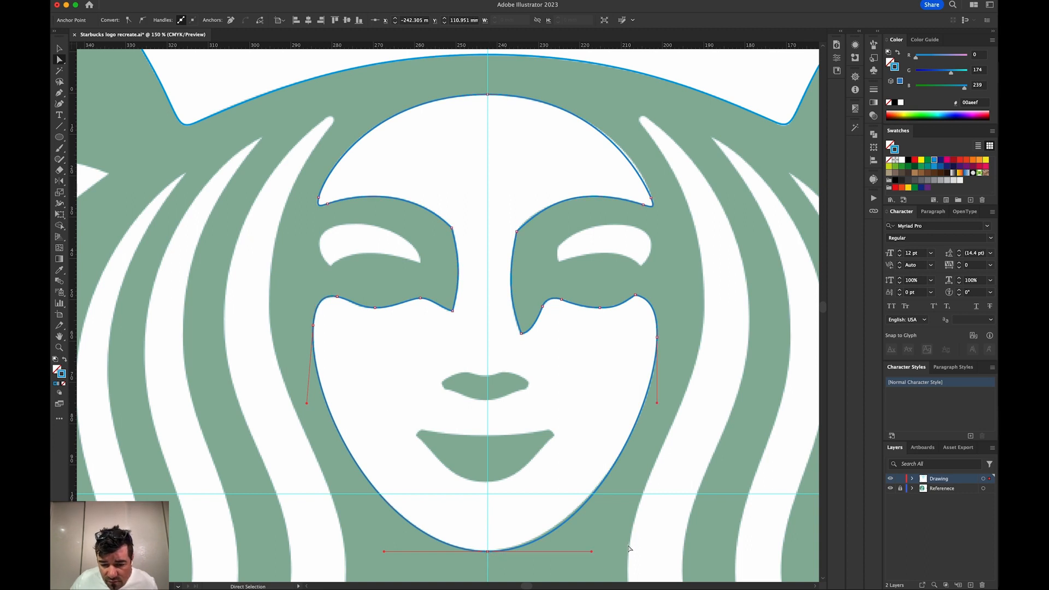
left_click_drag(592, 553, 584, 554)
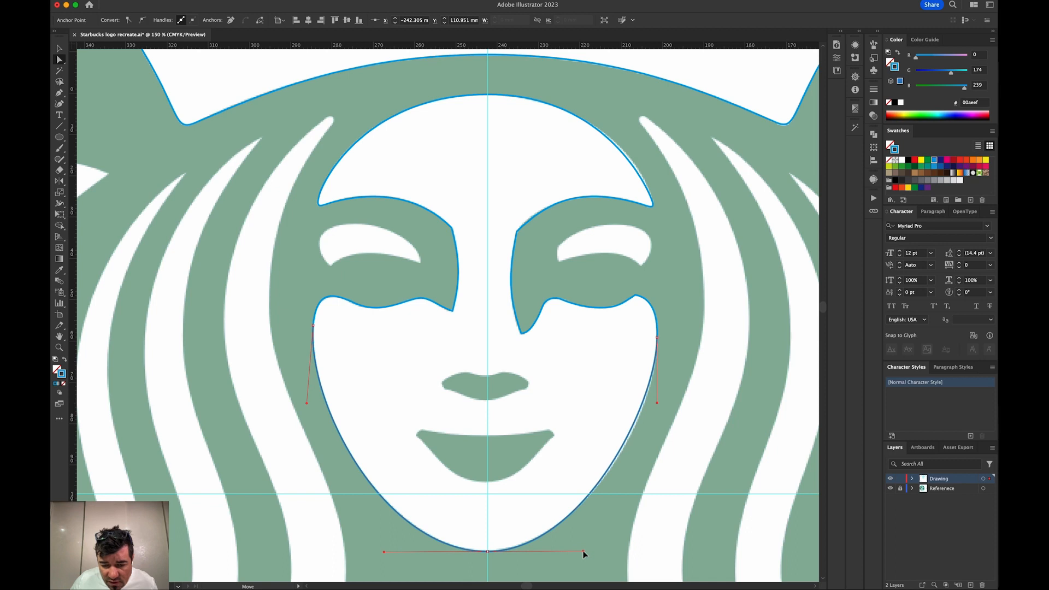
left_click(658, 406)
left_click_drag(658, 405, 660, 411)
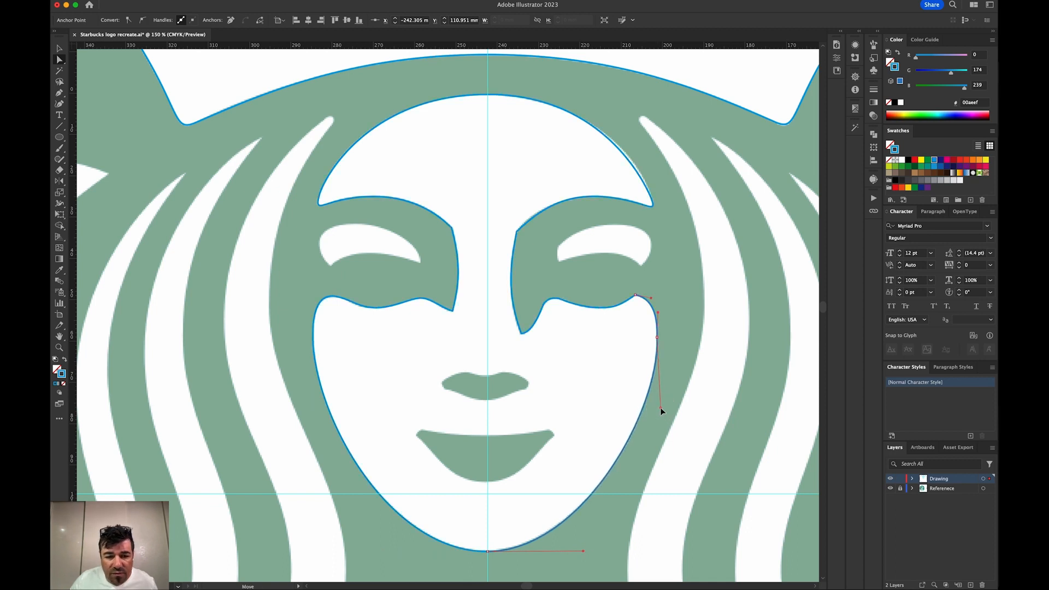
- Adjust the anchors and direction handles at the forehead's lower-right and lower-left corners so the arc follows the reference
left_click(652, 200)
mouse_move(648, 189)
left_mouse_down()
mouse_move(648, 180)
mouse_move(654, 205)
left_mouse_up()
left_click(322, 201)
left_click_drag(323, 179, 320, 177)
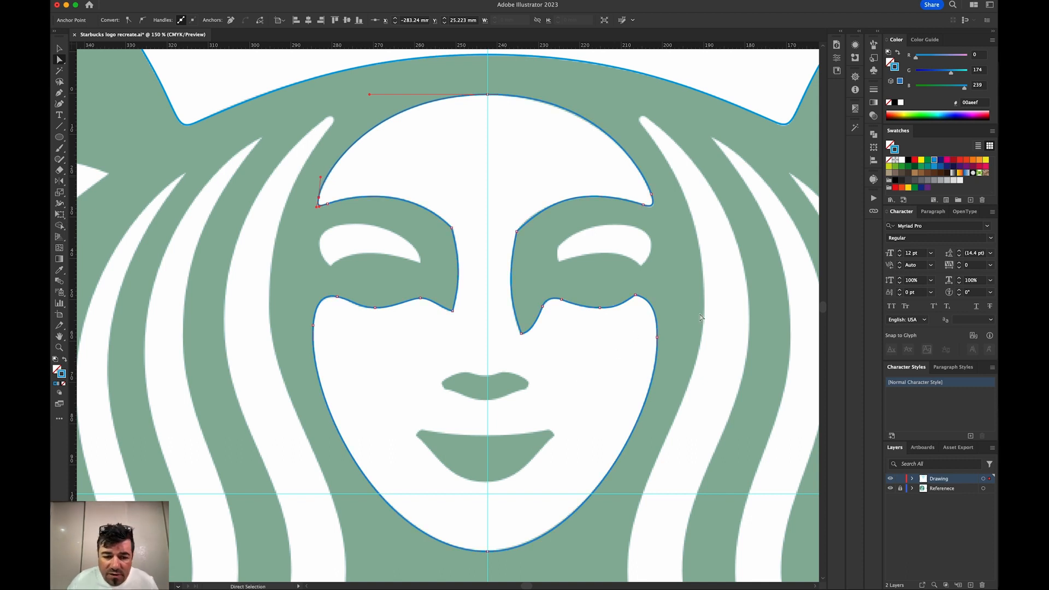
- Trace the left eye with the Pen tool from its inner corner over the top to the outer corner, closing along the lower edge
key("p")
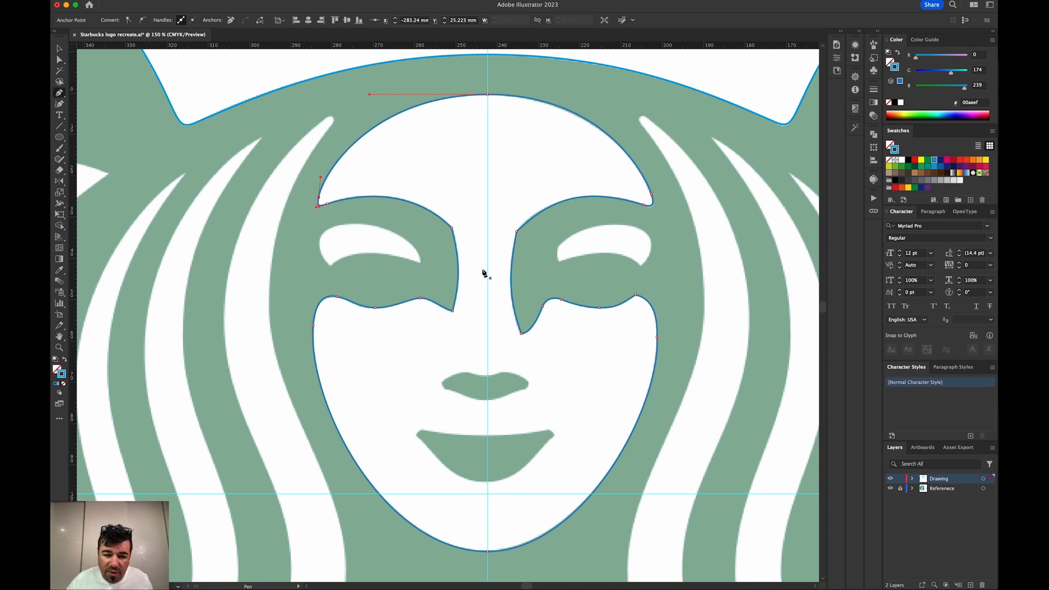
left_click_drag(419, 263, 417, 238)
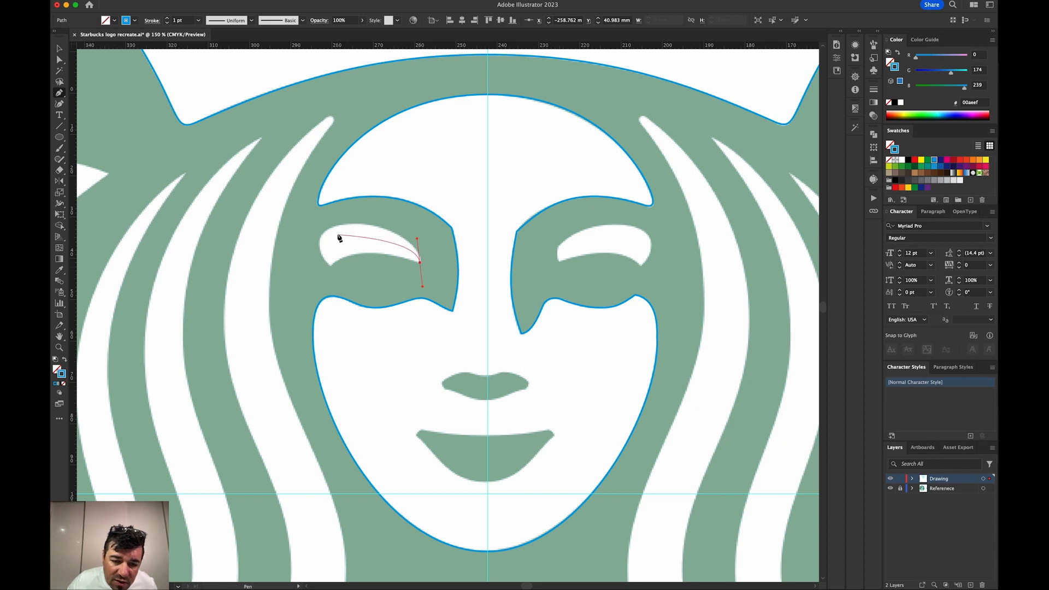
left_click_drag(356, 223, 335, 224)
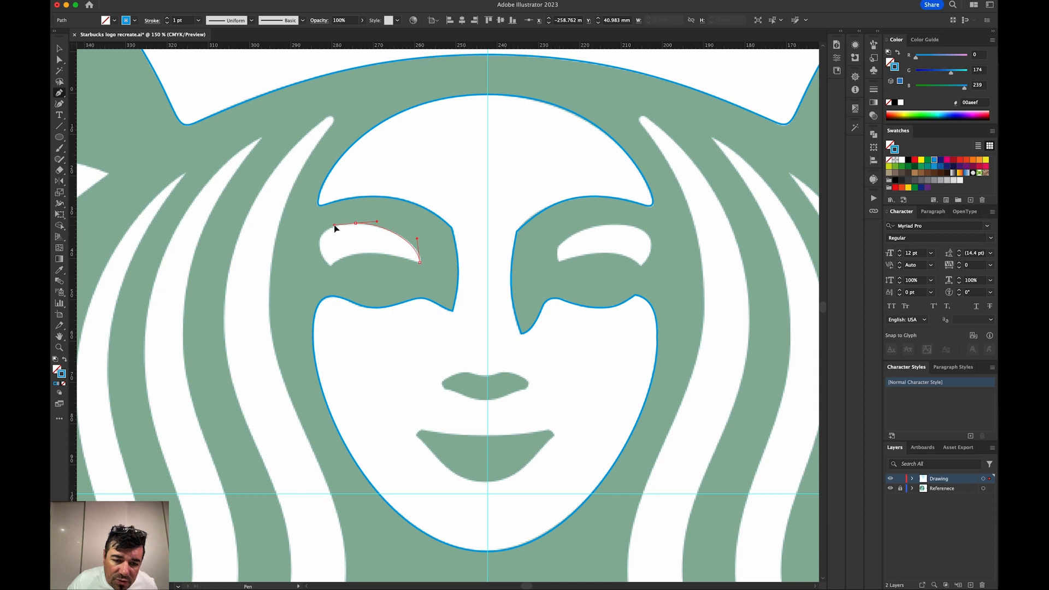
left_click_drag(331, 267, 352, 289)
left_click(331, 267)
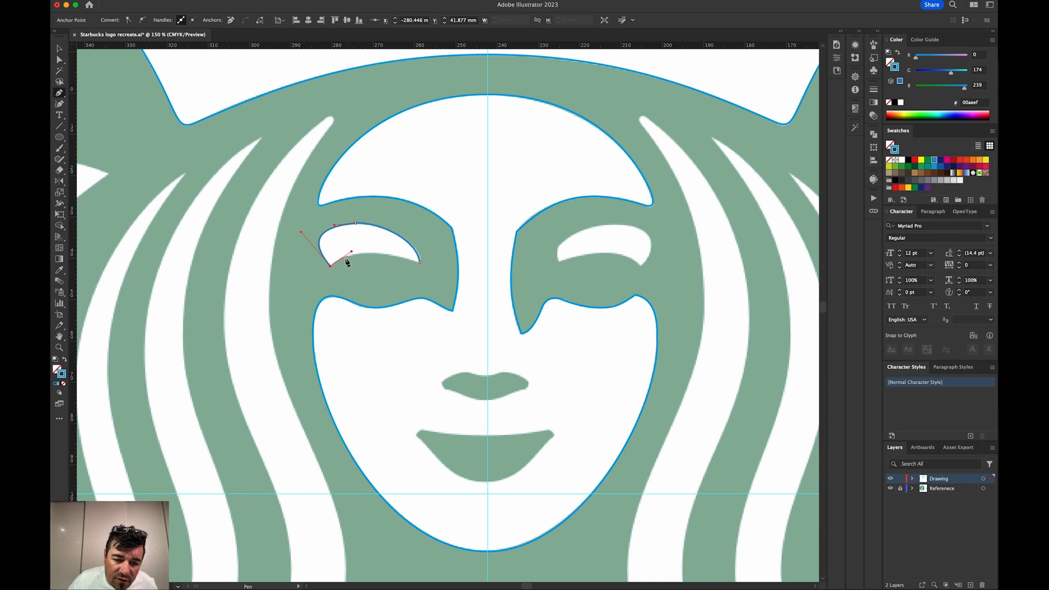
left_click_drag(420, 264, 473, 282)
- Adjust the left eye's inner-corner, top and outer-corner handles with Direct Selection to match the reference
key("a")
left_click(421, 263)
left_click_drag(414, 256, 368, 249)
left_click(356, 225)
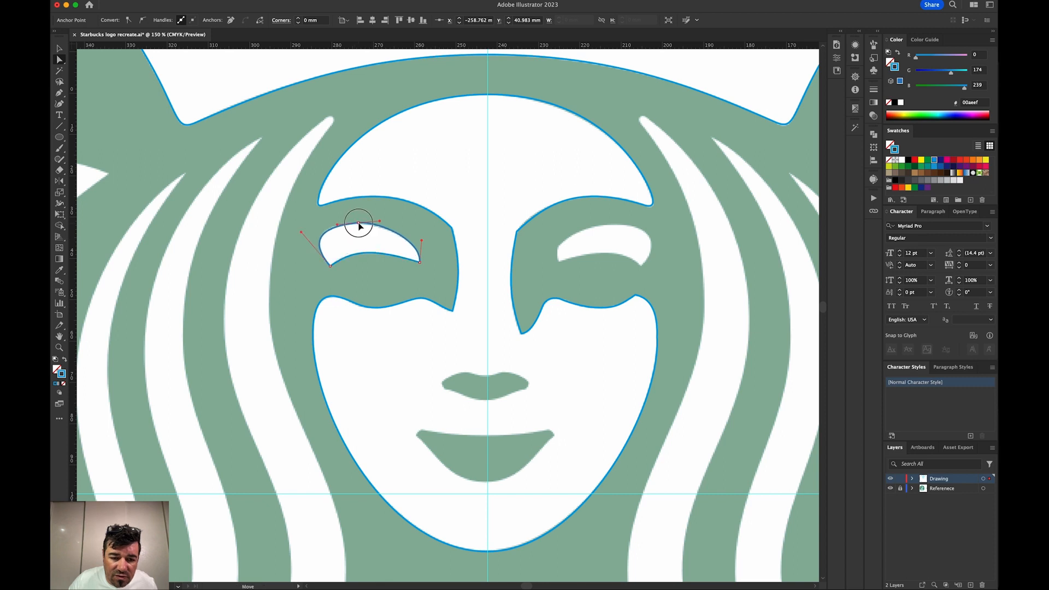
left_click_drag(301, 233, 303, 232)
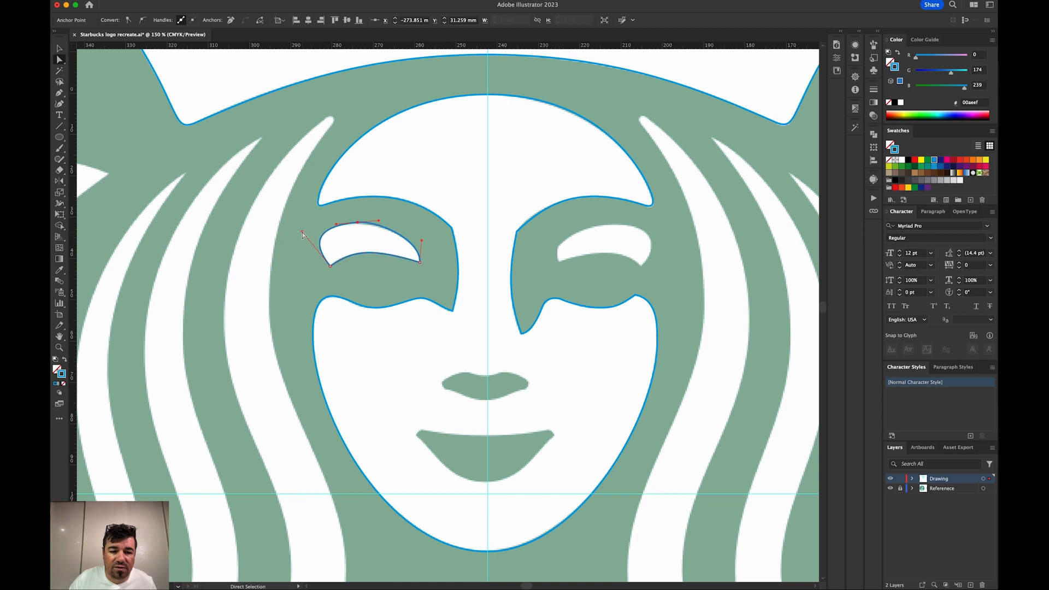
- Trace the right eye with the Pen tool from its inner corner over the top to the outer corner
key("p")
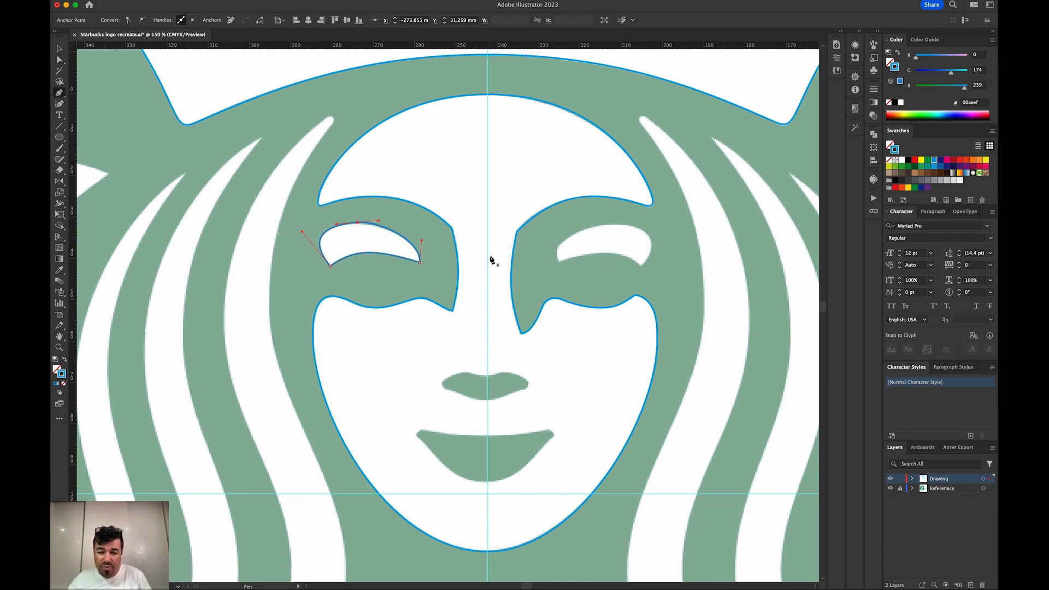
left_click_drag(559, 261, 562, 246)
left_click_drag(620, 225, 656, 228)
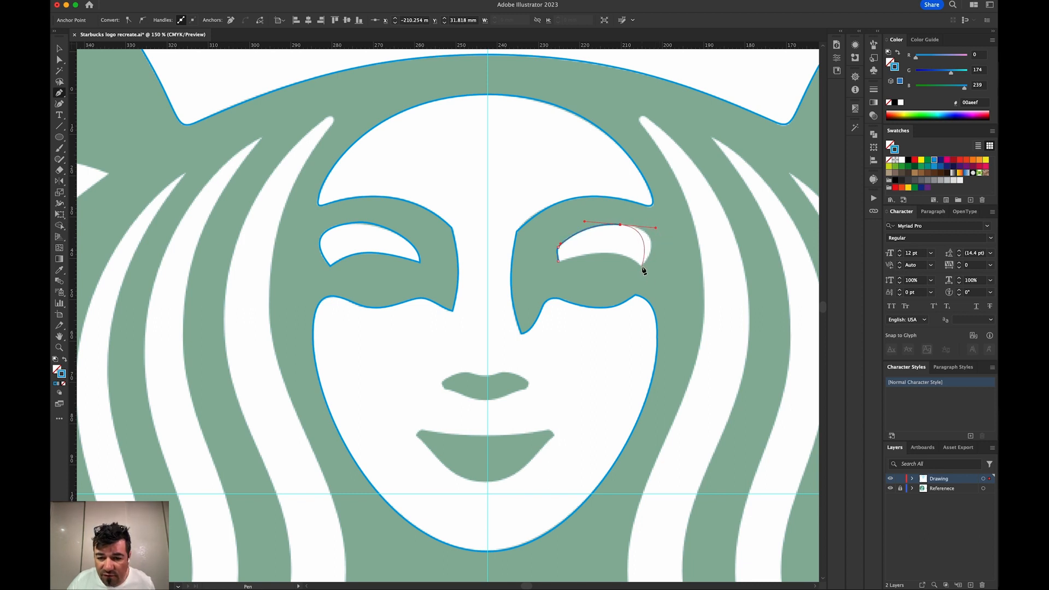
left_click_drag(642, 266, 621, 258)
left_click_drag(558, 261, 524, 276)
key("super+z")
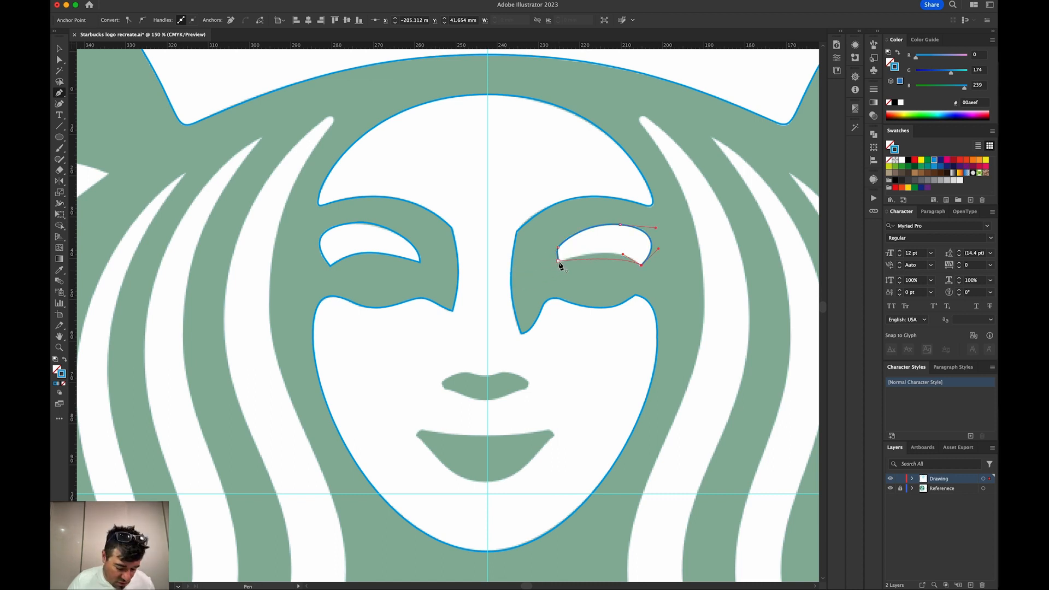
left_click_drag(547, 271, 536, 276)
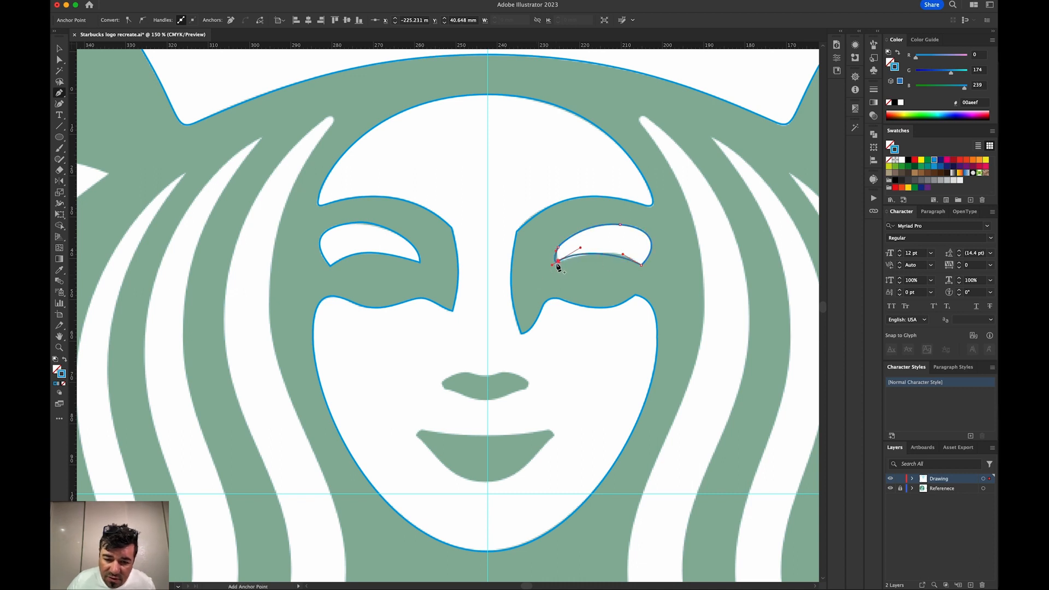
key("super+z")
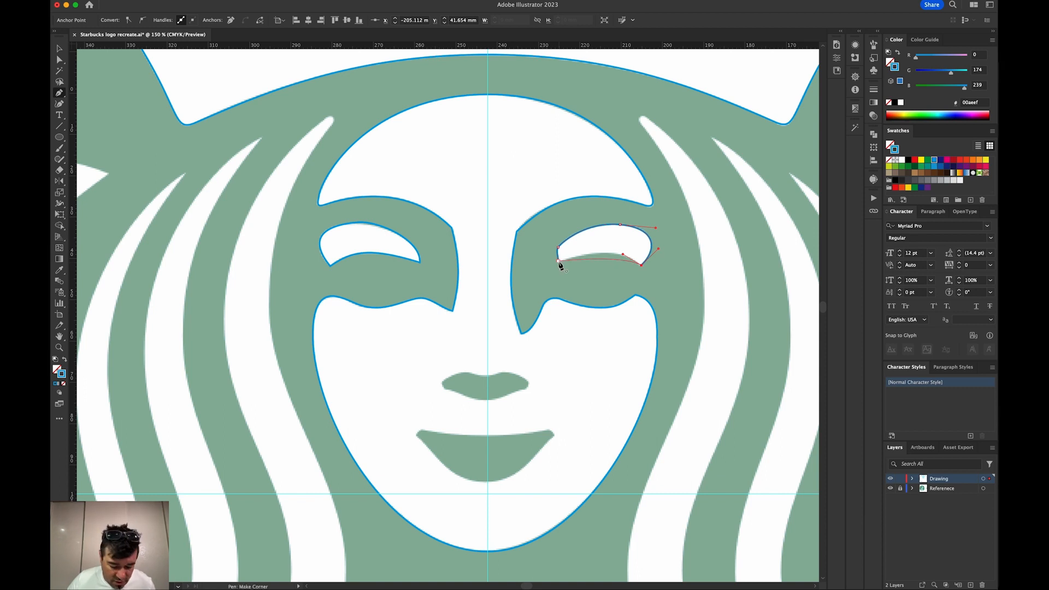
- Close the right eye's path at its inner corner and adjust the lower edge's direction handles to follow the reference
left_click_drag(559, 262, 519, 273)
key("a")
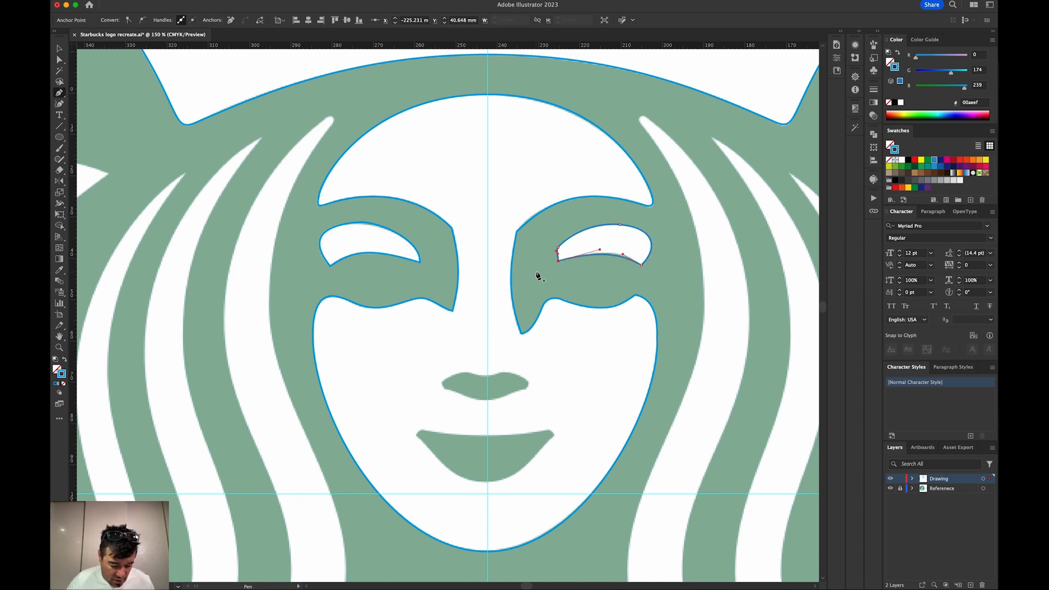
left_click_drag(601, 253, 607, 248)
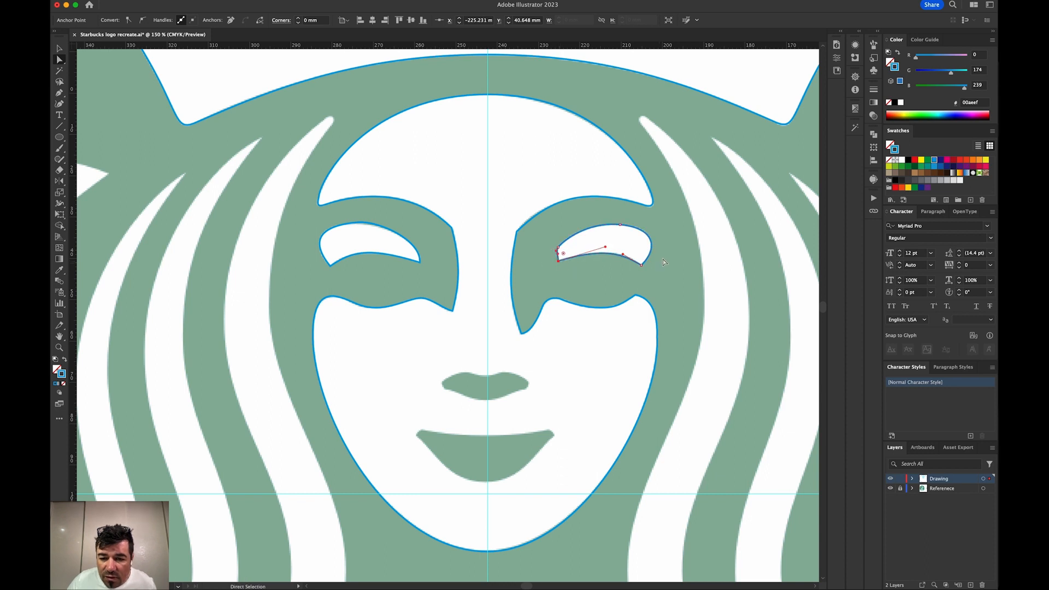
left_click_drag(623, 255, 625, 256)
- Trace the mouth as a closed Pen path along its upper edge, round the right corner and back along the lower curve
left_click_drag(536, 335, 536, 237)
key("p")
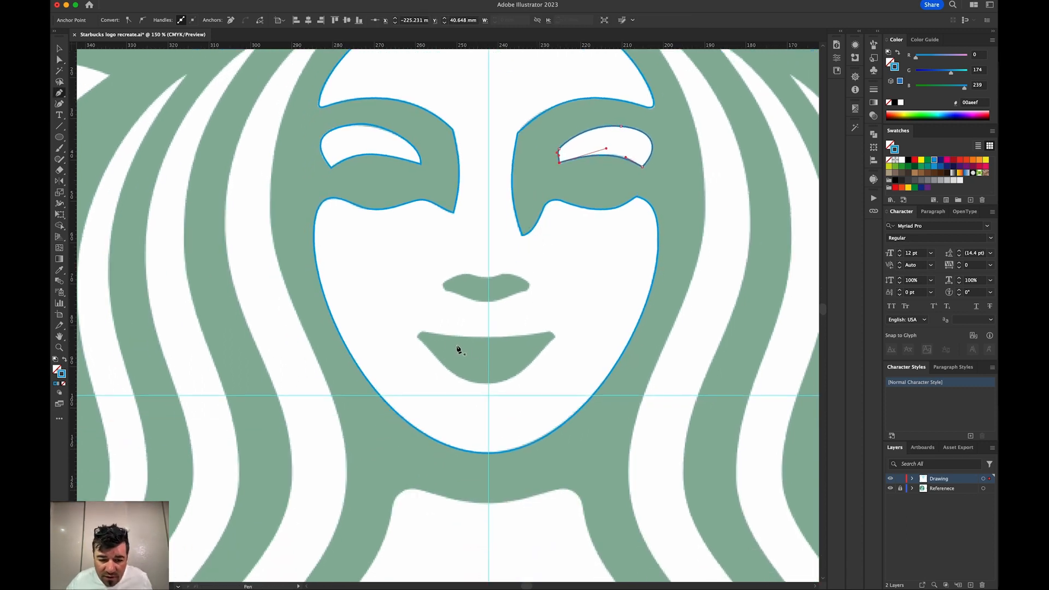
left_click(422, 332)
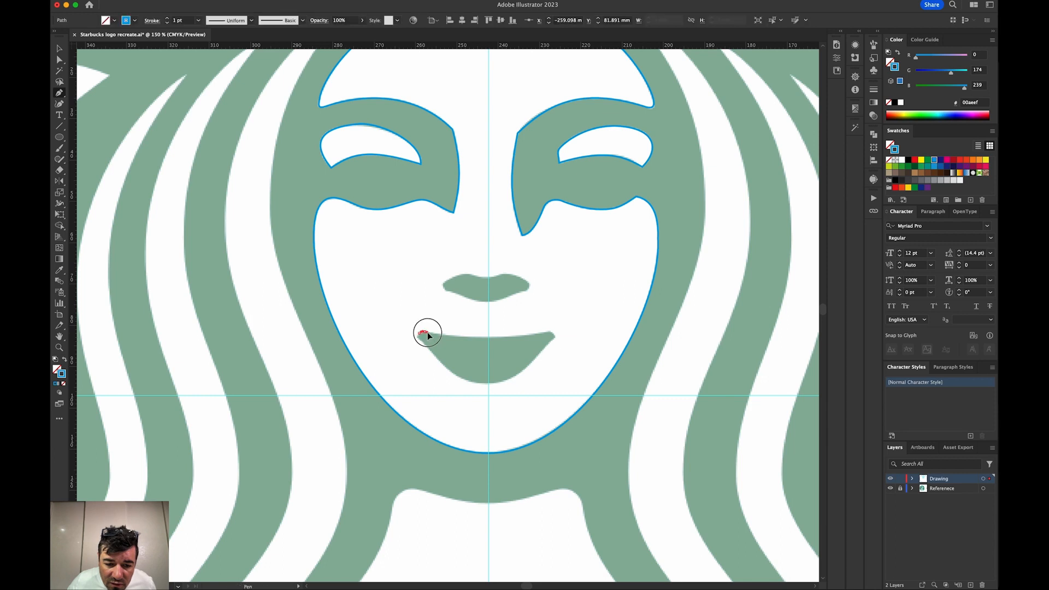
left_click_drag(489, 338, 522, 337)
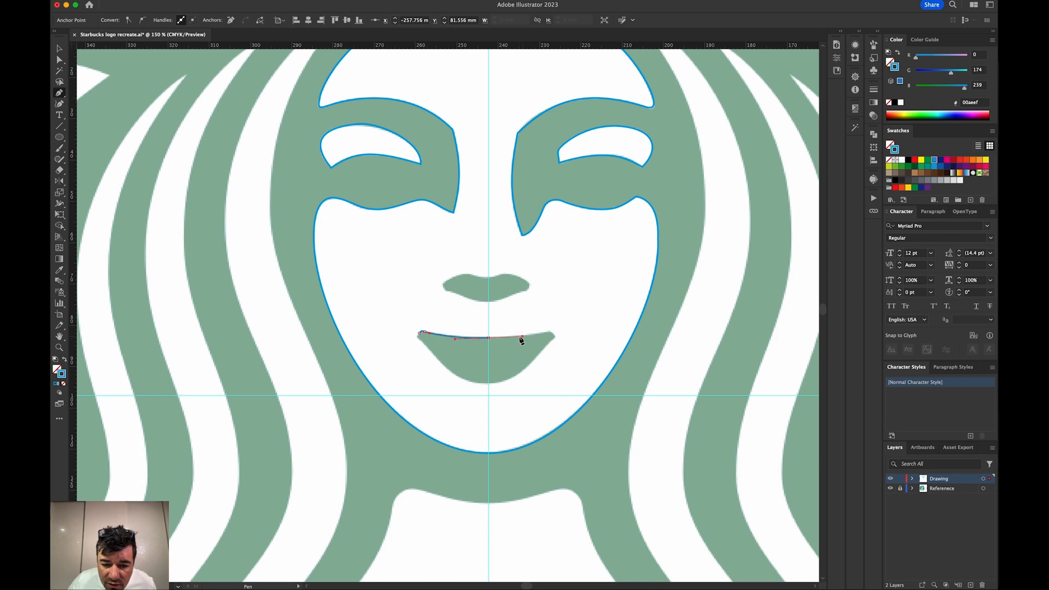
left_click(548, 333)
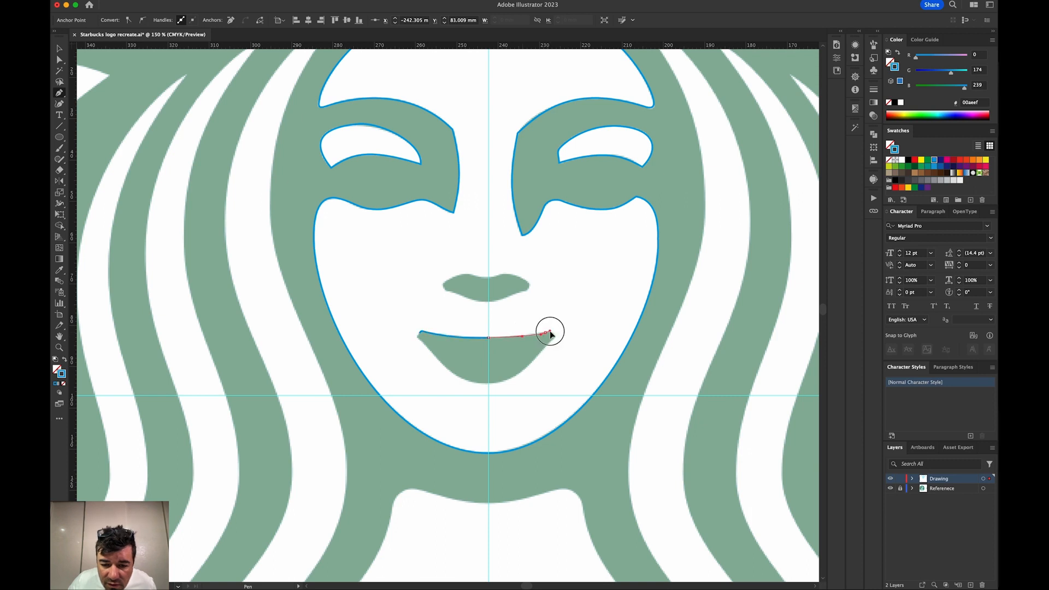
left_click(552, 334)
left_click_drag(552, 333, 551, 341)
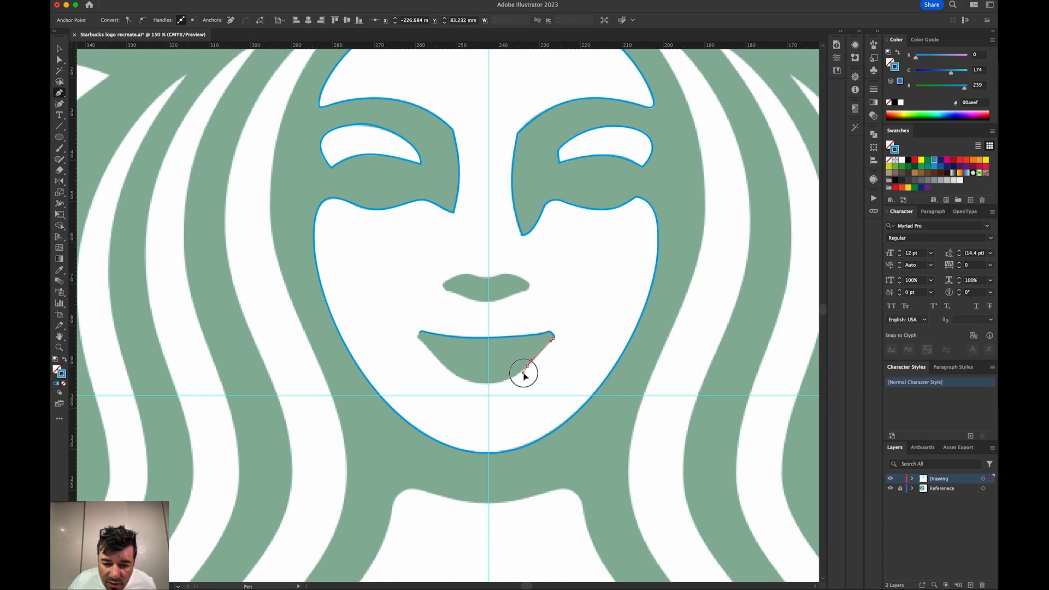
left_click(517, 377)
left_click_drag(489, 383, 420, 334)
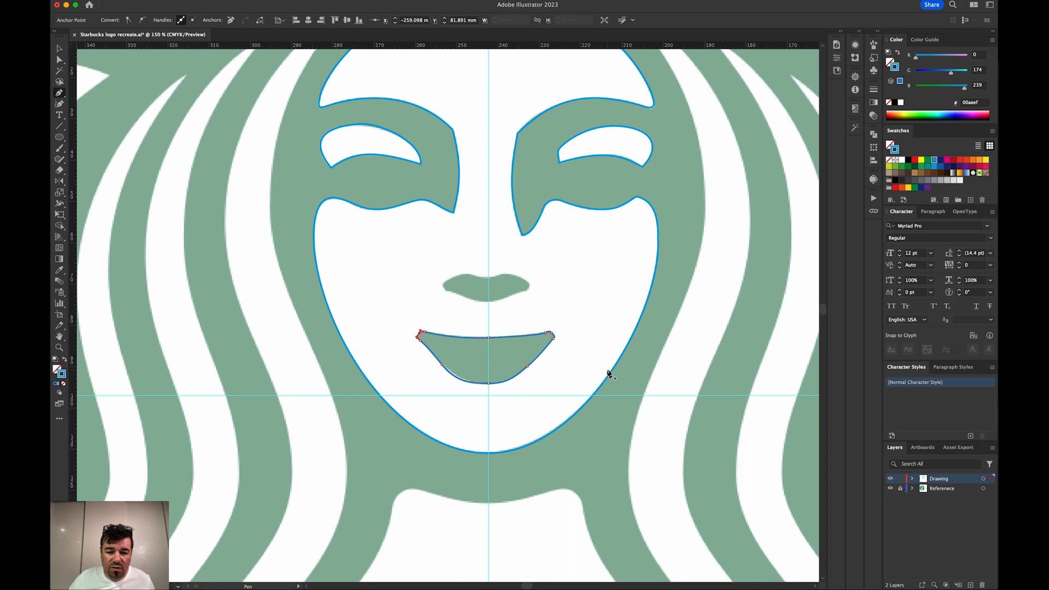
- Adjust the anchor and direction handles on the mouth's lower-left curve with Direct Selection so it follows the reference
key("super+equal")
key("super+equal")
key("super+equal")
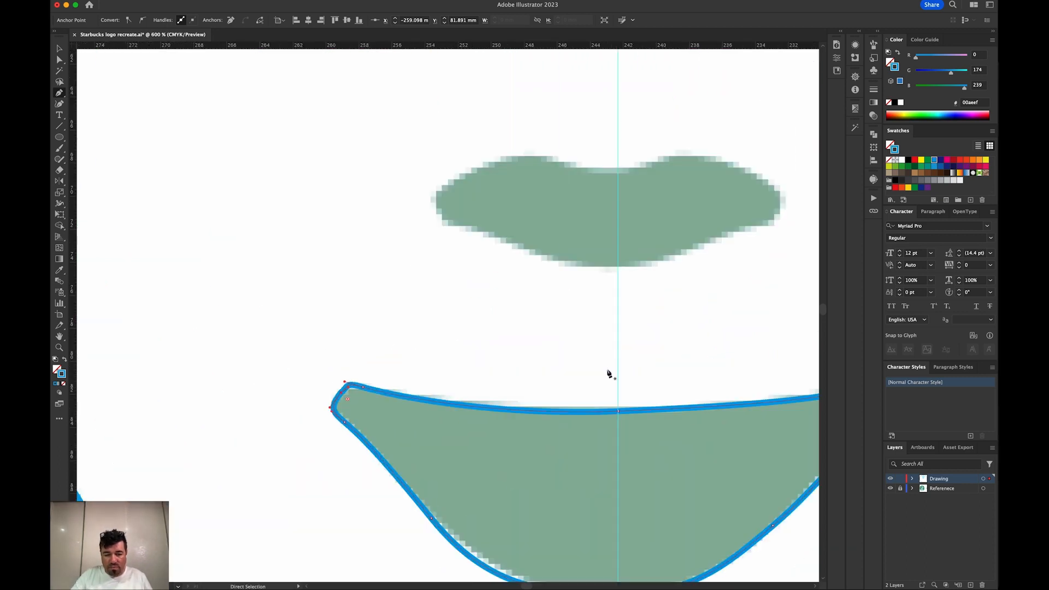
left_click_drag(600, 375, 402, 178)
key("a")
left_click(426, 398)
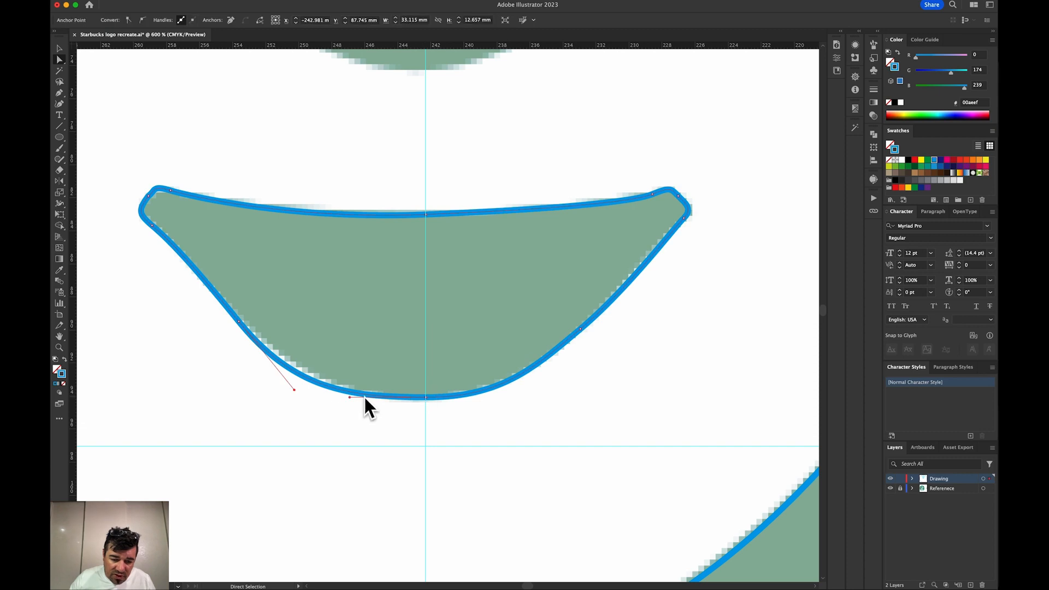
left_click(238, 321)
left_click_drag(185, 253, 184, 254)
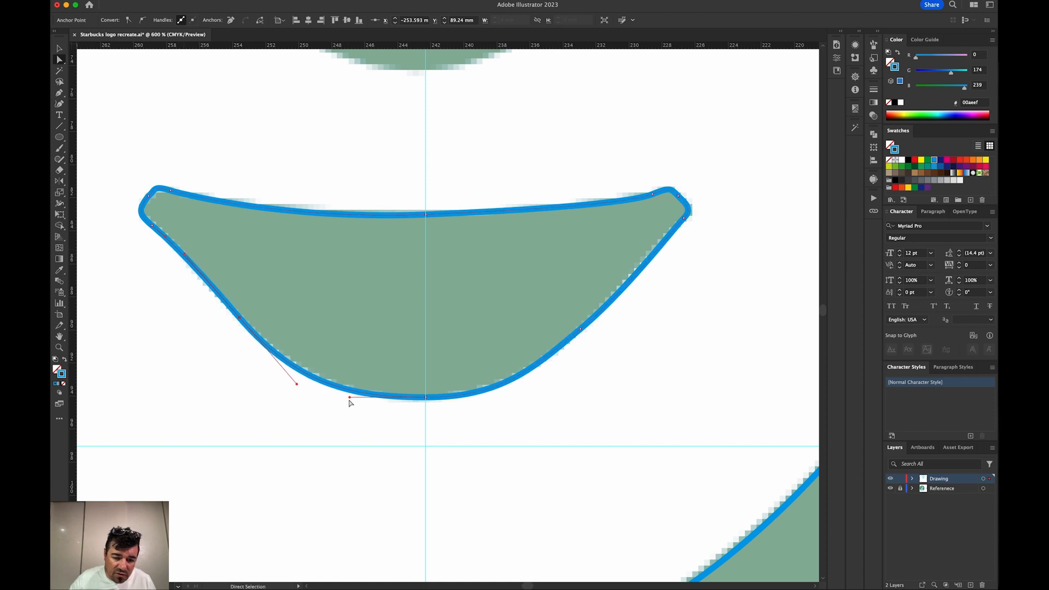
left_click_drag(297, 387, 295, 381)
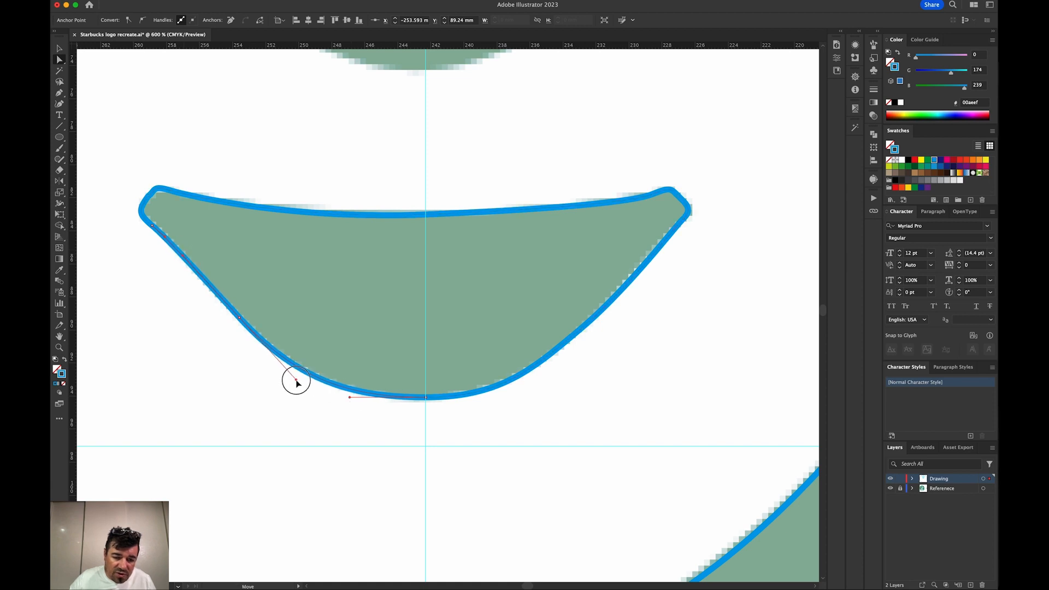
left_click_drag(241, 322, 242, 319)
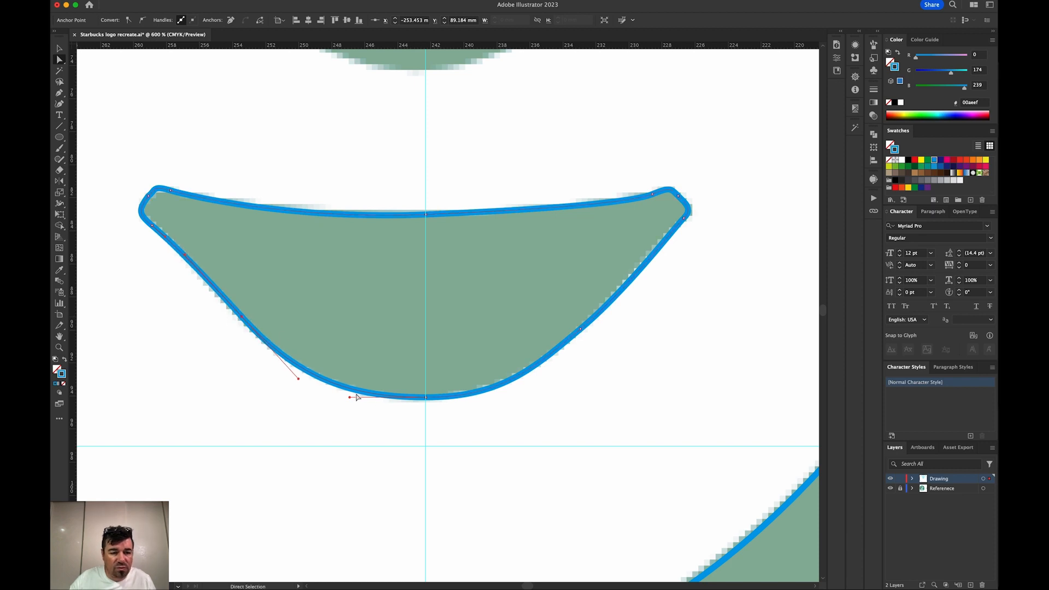
- Refine the anchors and handles at the mouth's left corner and along its upper edge to match the reference
left_click(152, 226)
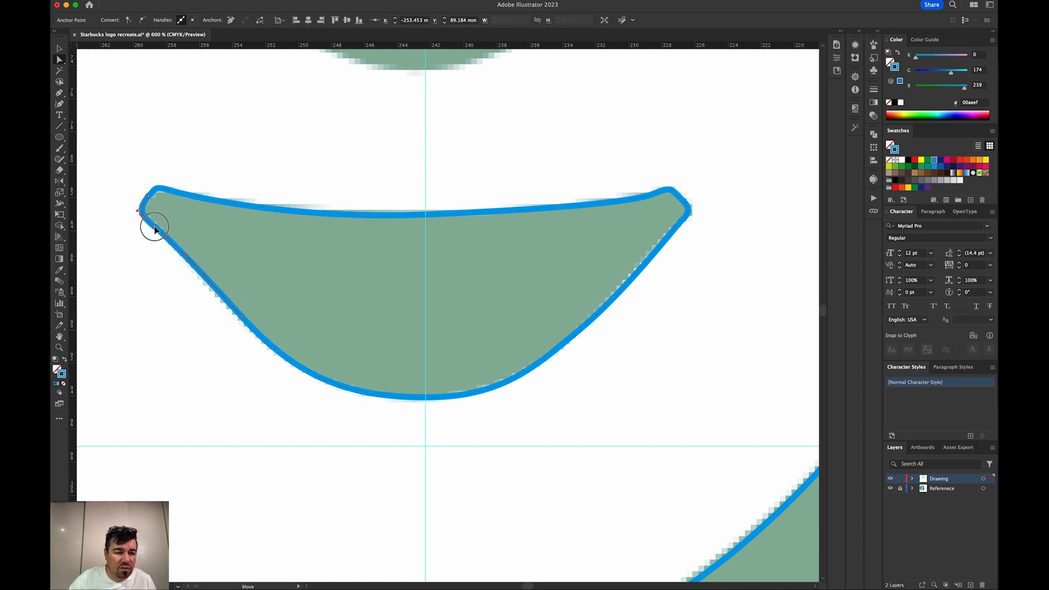
left_click(148, 195)
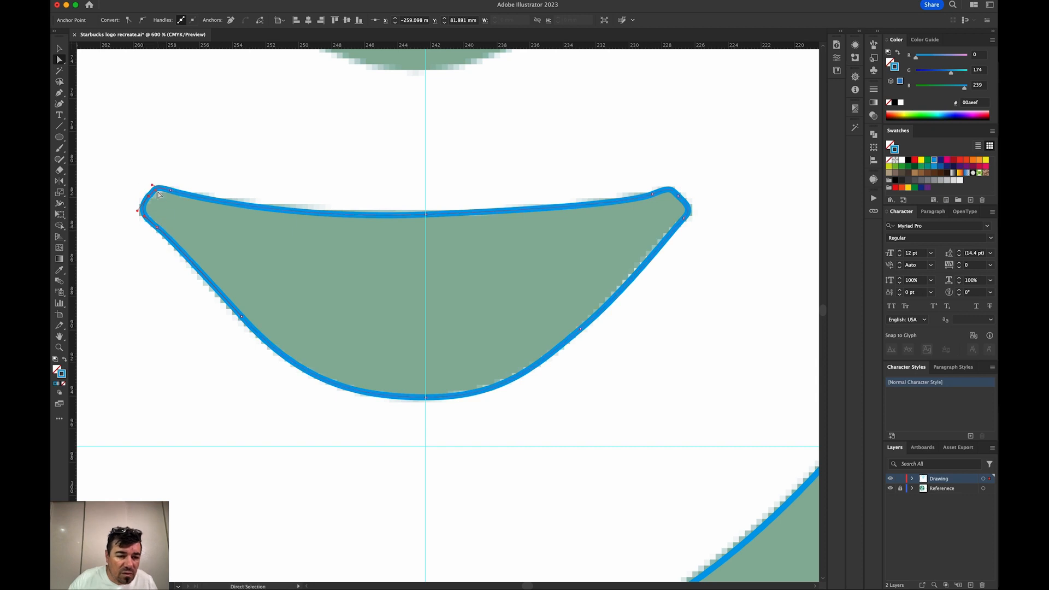
left_click_drag(155, 188, 176, 197)
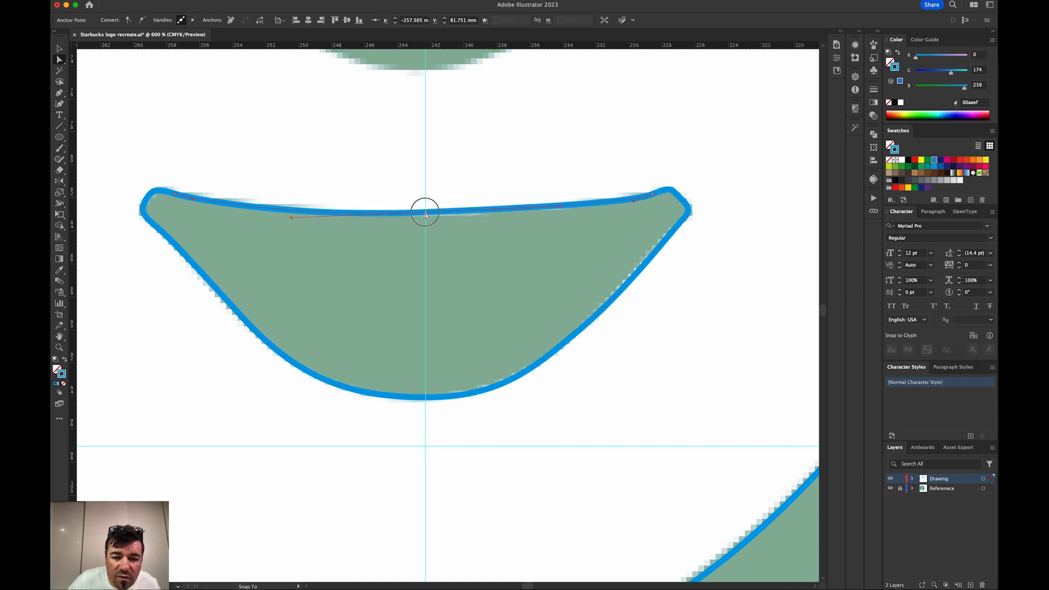
left_click_drag(425, 213, 630, 201)
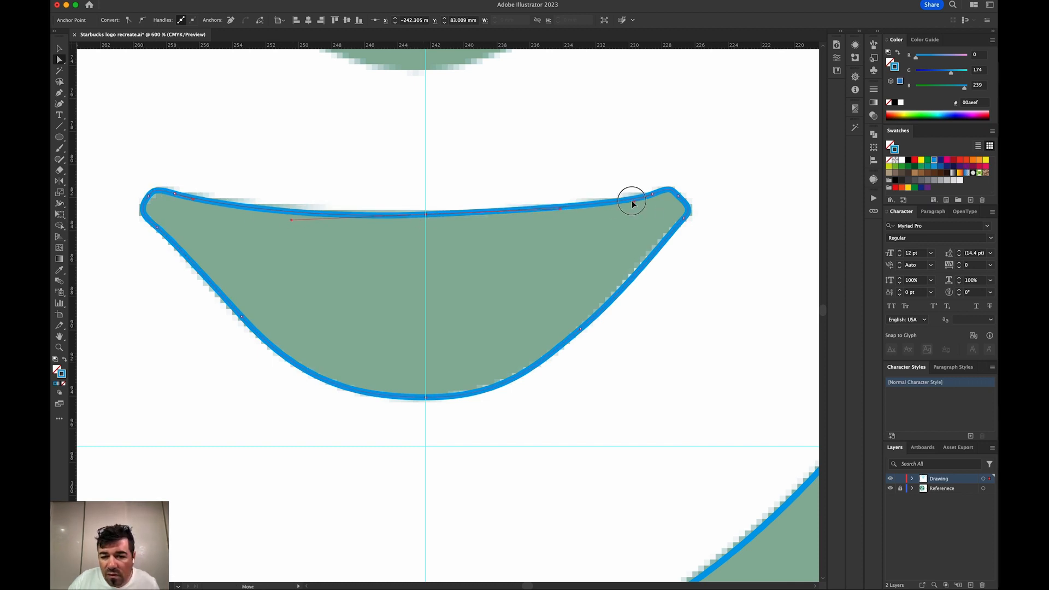
- Adjust the anchors and handles from the mouth's right corner down its lower-right curve to match the reference
left_click(691, 209)
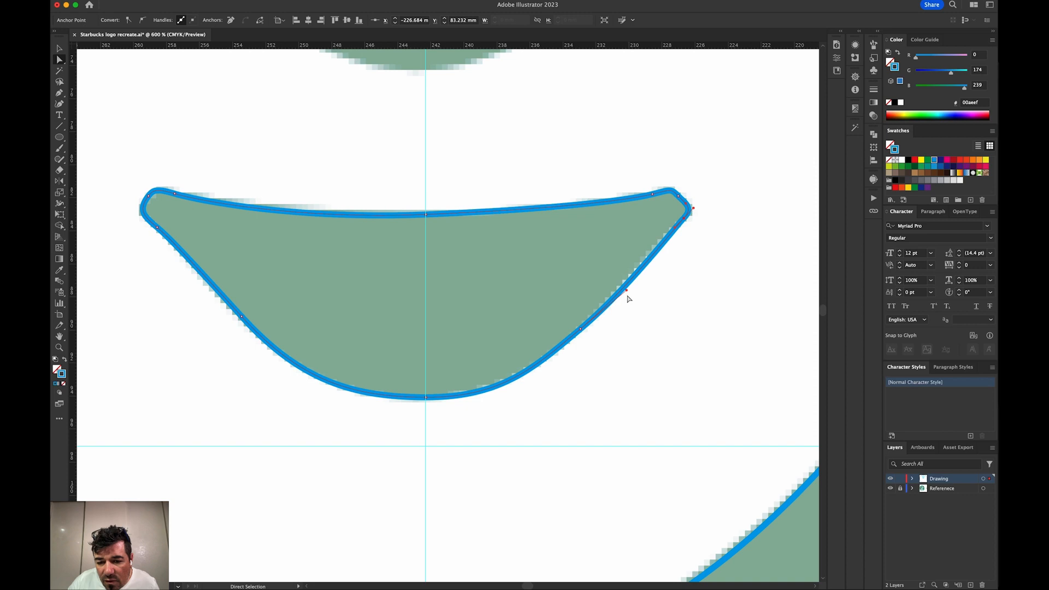
left_click(580, 330)
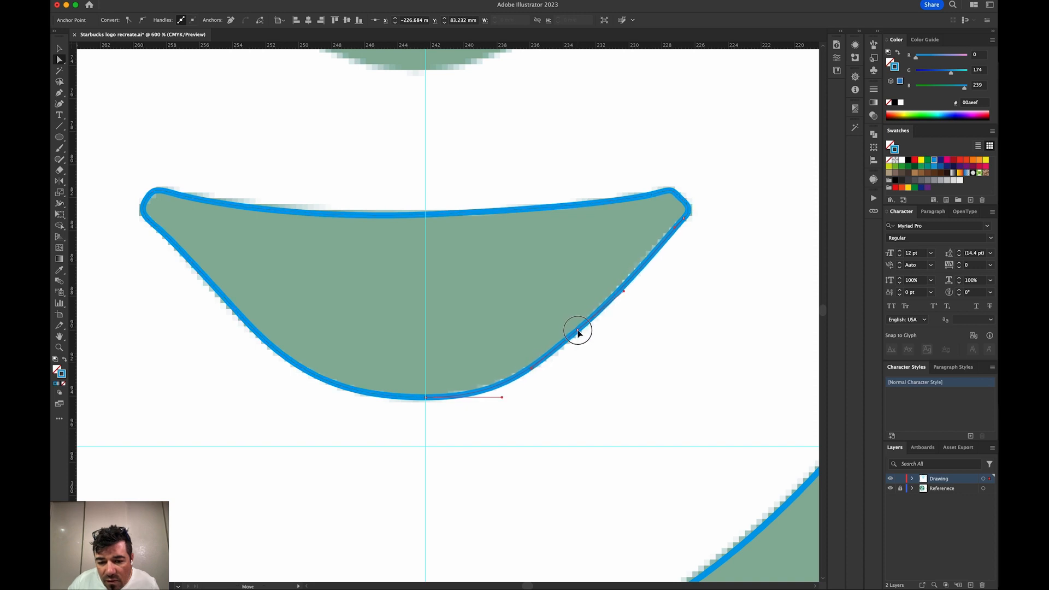
left_click(621, 290)
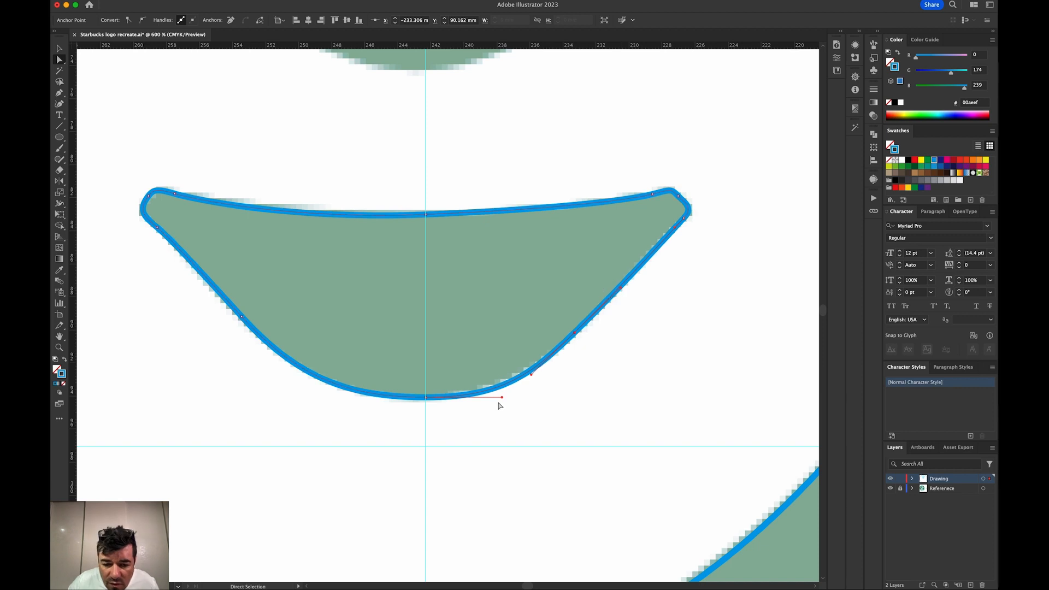
left_click_drag(502, 397, 487, 401)
key("super+minus")
key("super+minus")
key("super+minus")
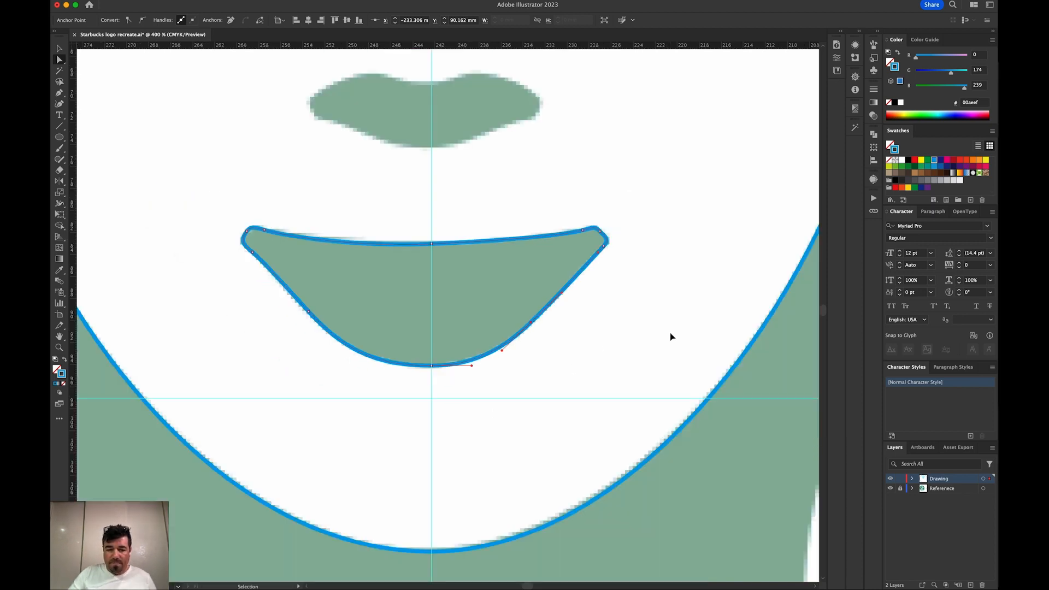
left_click_drag(531, 311, 617, 381)
key("super+plus")
key("super+plus")
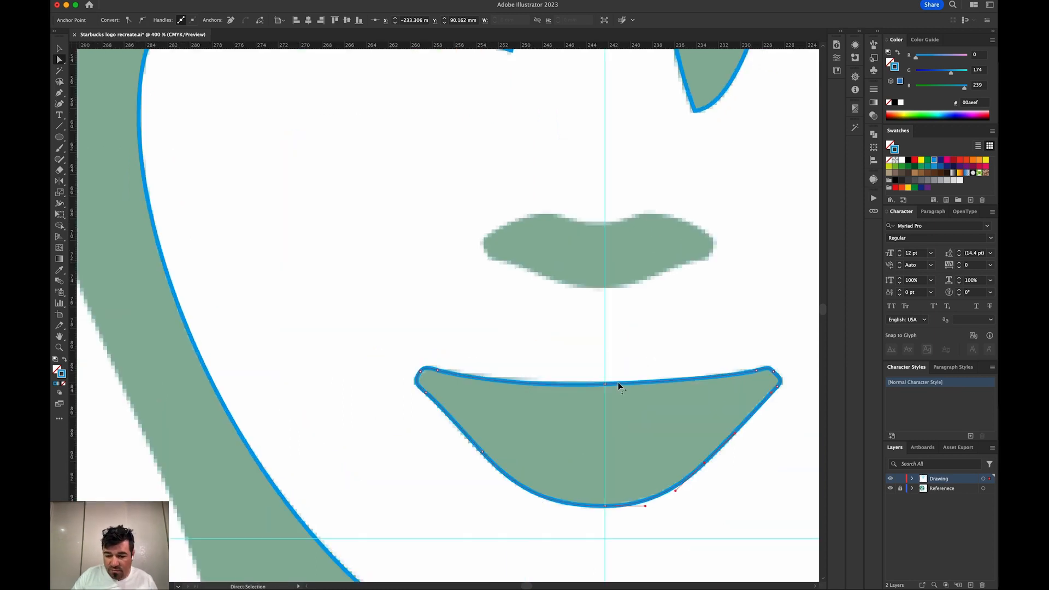
key("super+minus")
key("super+minus")
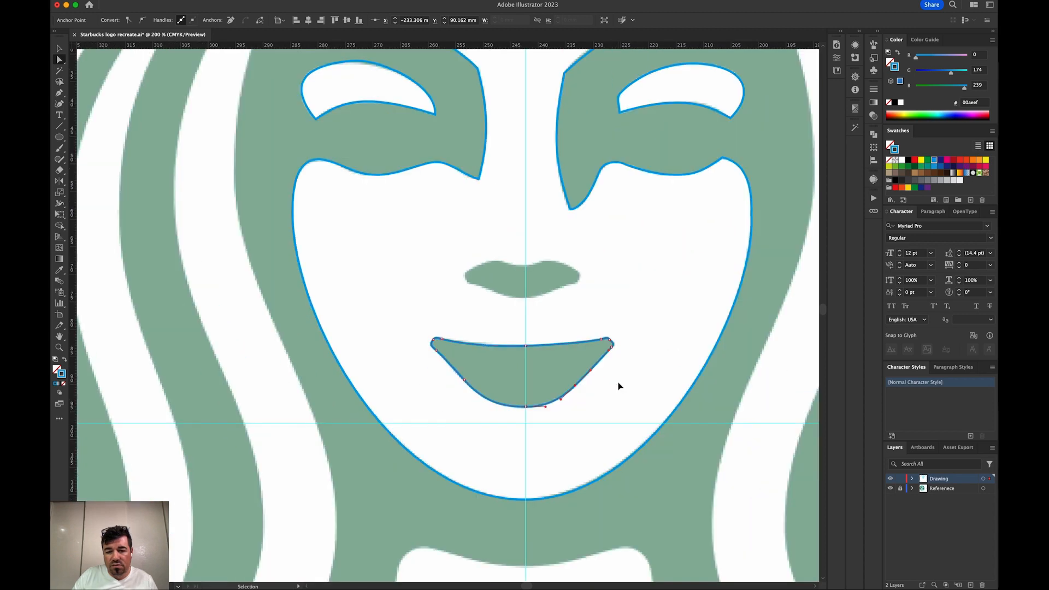
- Trace the nose shape above the mouth as a closed Pen path with smooth curves, starting from its bottom centre
left_click_drag(605, 340, 560, 419)
key("super+plus")
key("super+plus")
scroll(559, 419, "right", 2)
scroll(559, 419, "down", 1)
key("p")
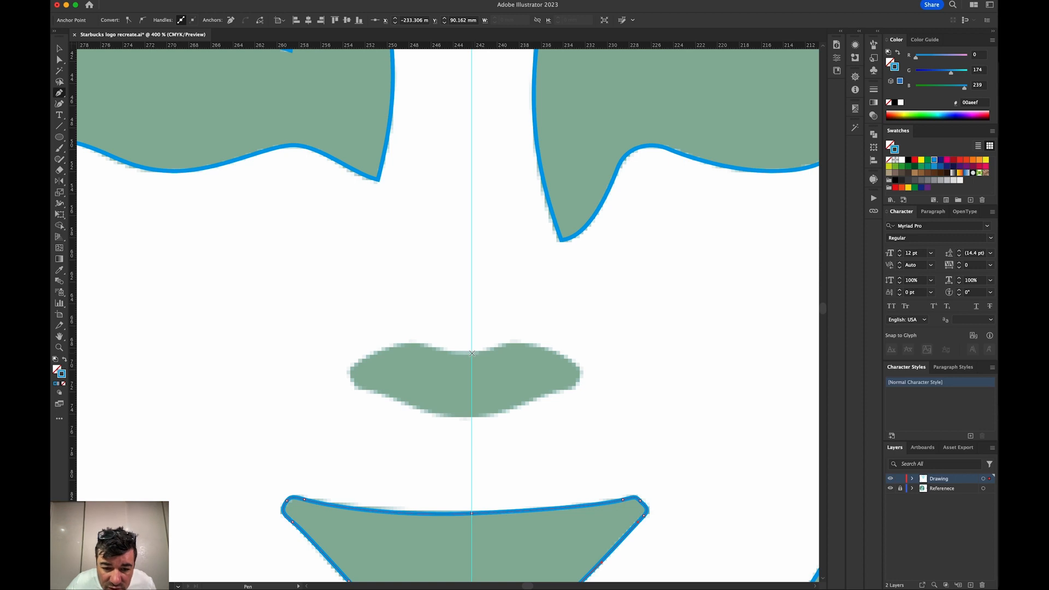
left_click_drag(469, 419, 491, 417)
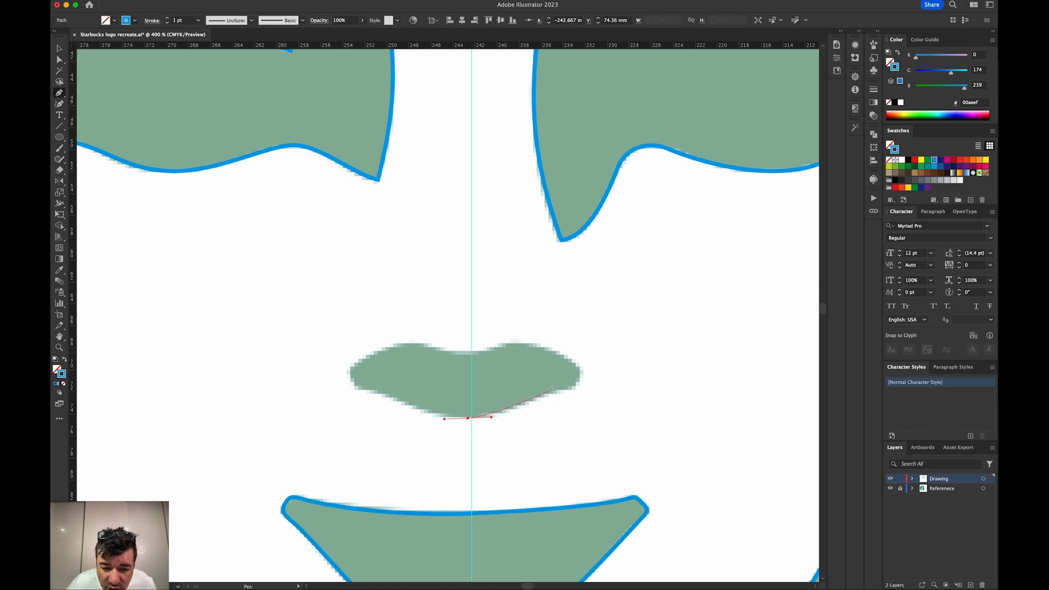
left_click_drag(553, 392, 386, 399)
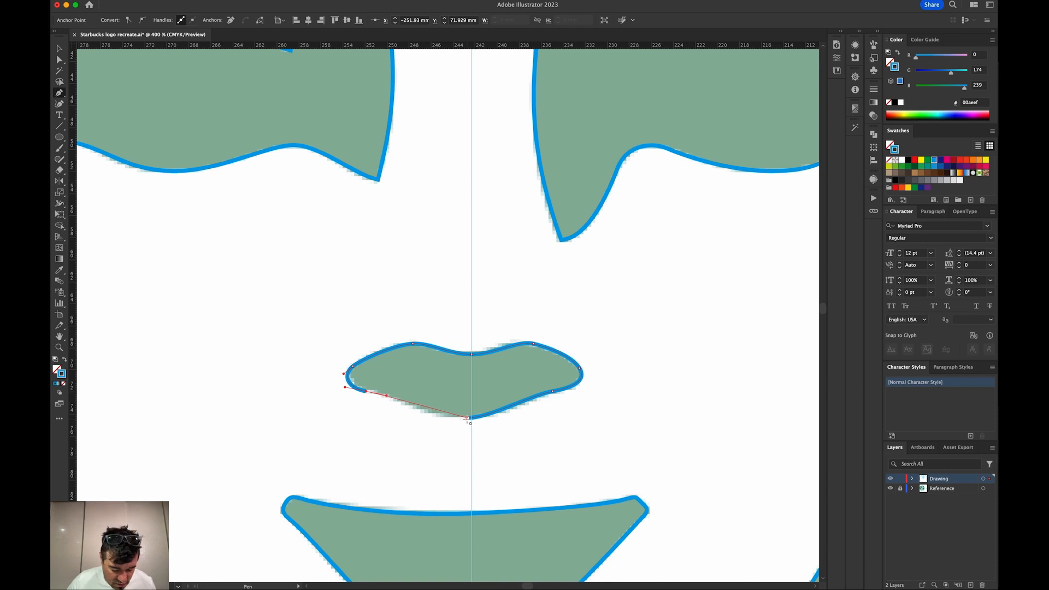
left_click_drag(468, 419, 509, 419)
- Refine the nose path's anchors and direction handles with Direct Selection so its edges, centre dip and both ends match the reference
key("a")
mouse_move(367, 393)
left_mouse_down()
mouse_move(377, 395)
mouse_move(363, 364)
mouse_move(349, 387)
left_mouse_up()
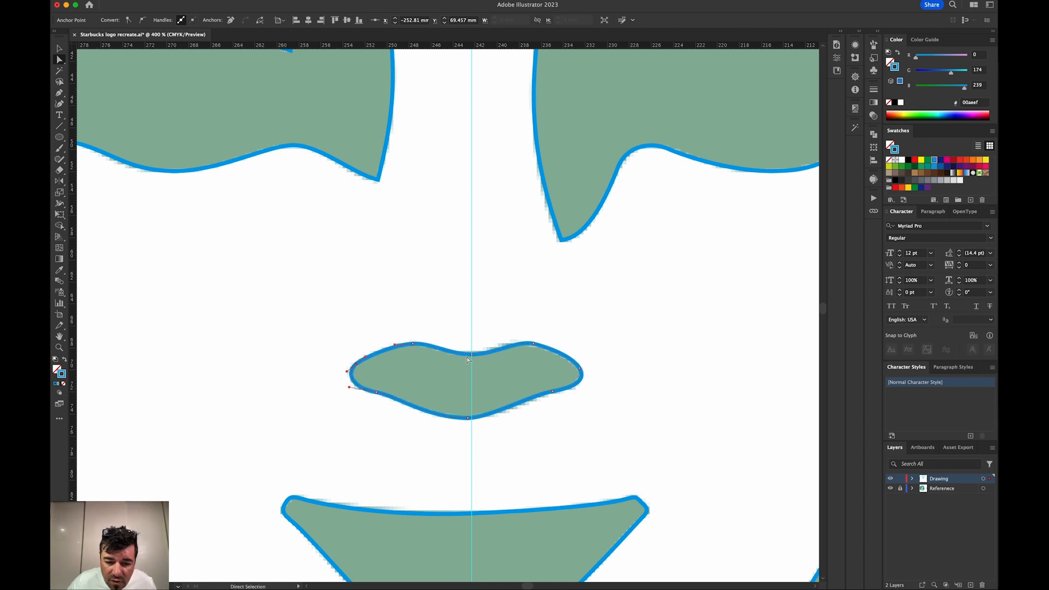
left_click_drag(472, 357, 468, 355)
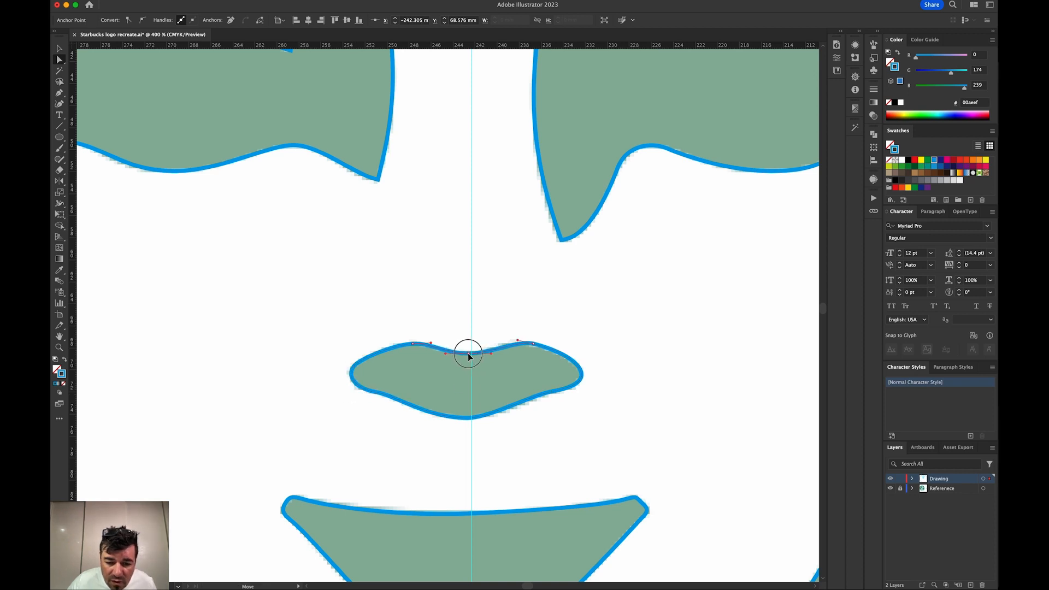
left_click(409, 344)
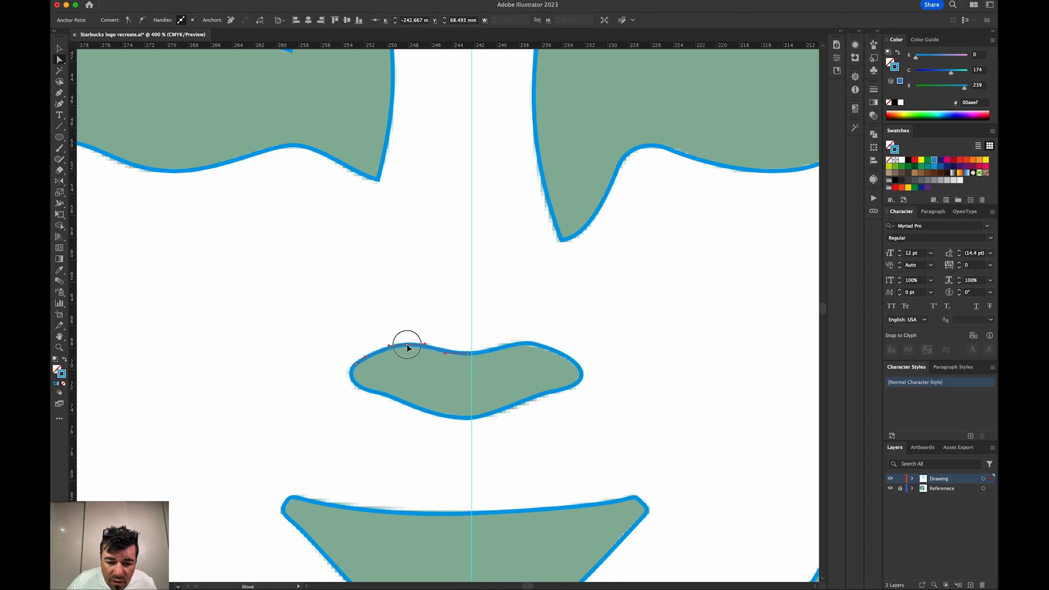
left_click_drag(516, 344, 528, 348)
left_click(576, 369)
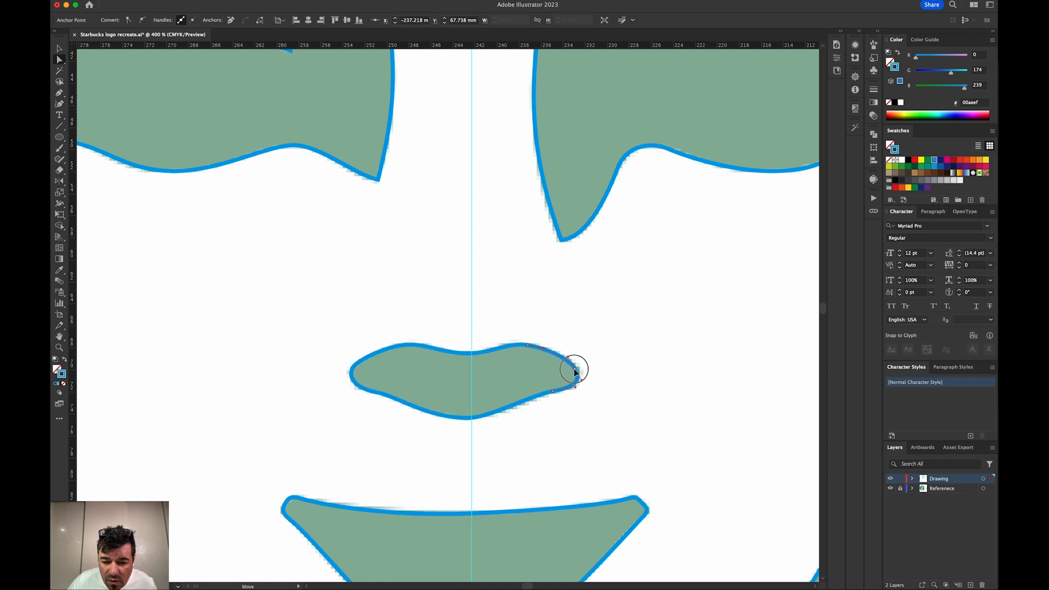
left_click(545, 394)
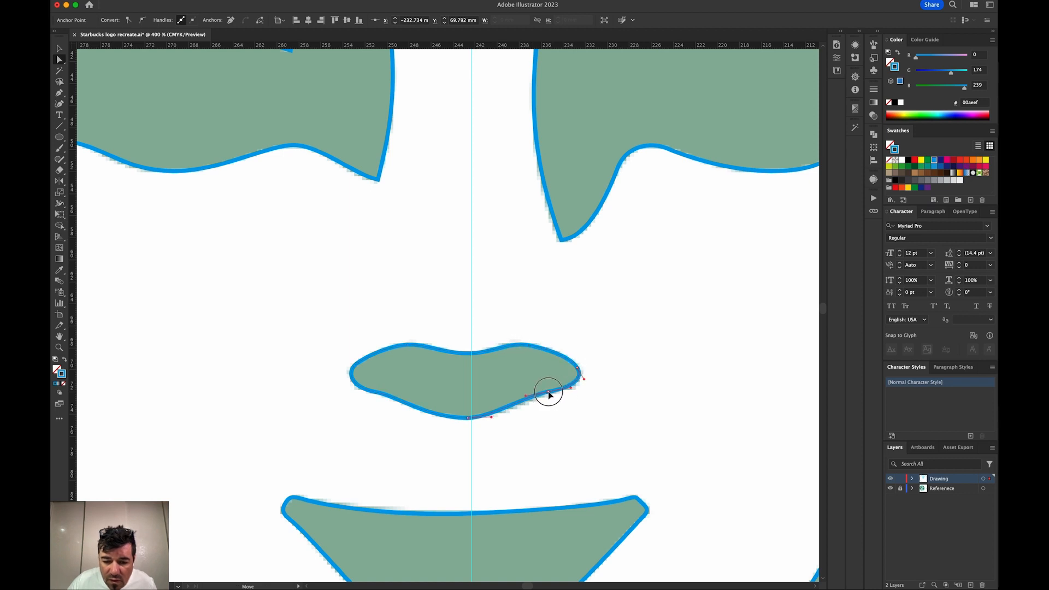
left_click_drag(490, 419, 502, 418)
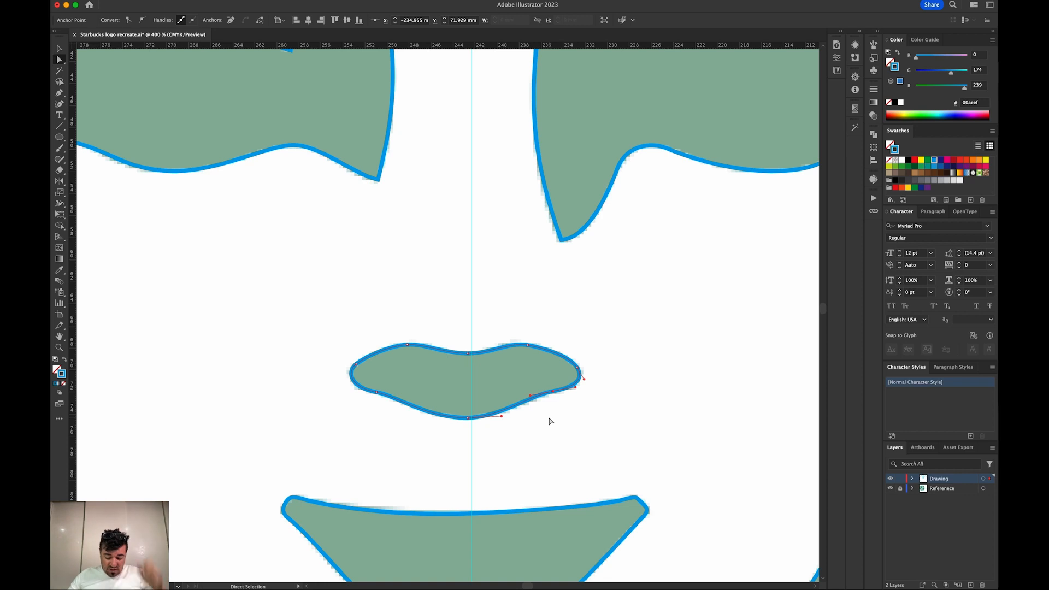
- Round the upper corners beside the nose bridge, using a 3 mm radius on the left one and about 2.27 mm on the right
left_click_drag(495, 252, 623, 464)
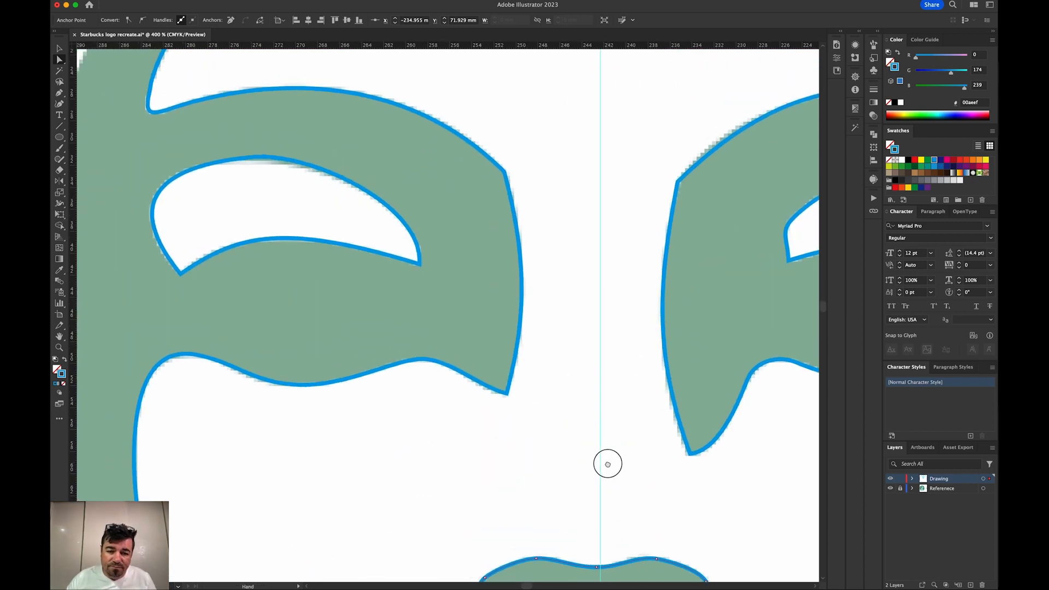
left_click_drag(592, 377, 588, 459)
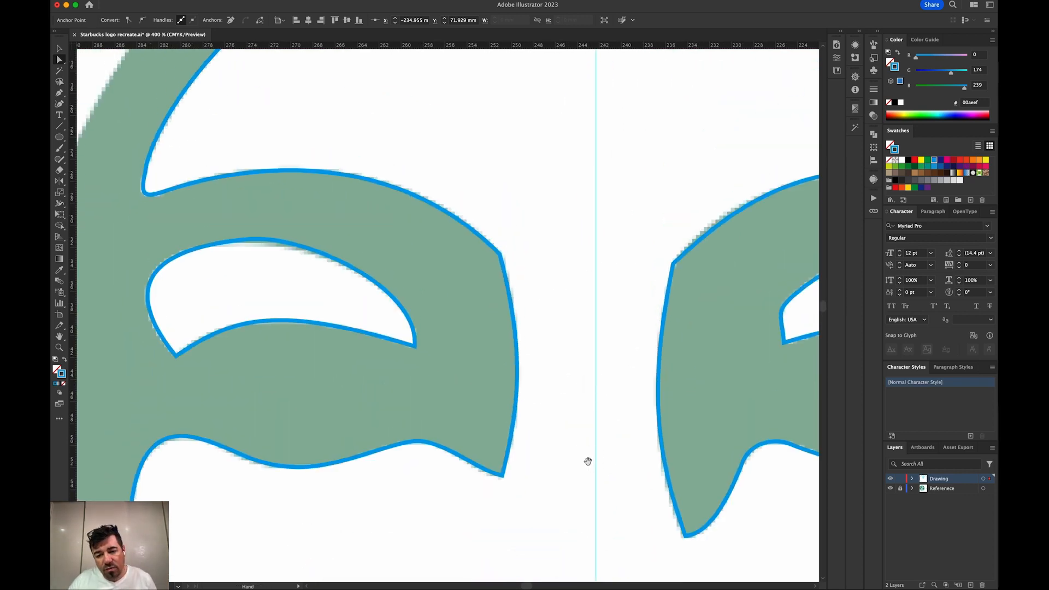
left_click(500, 254)
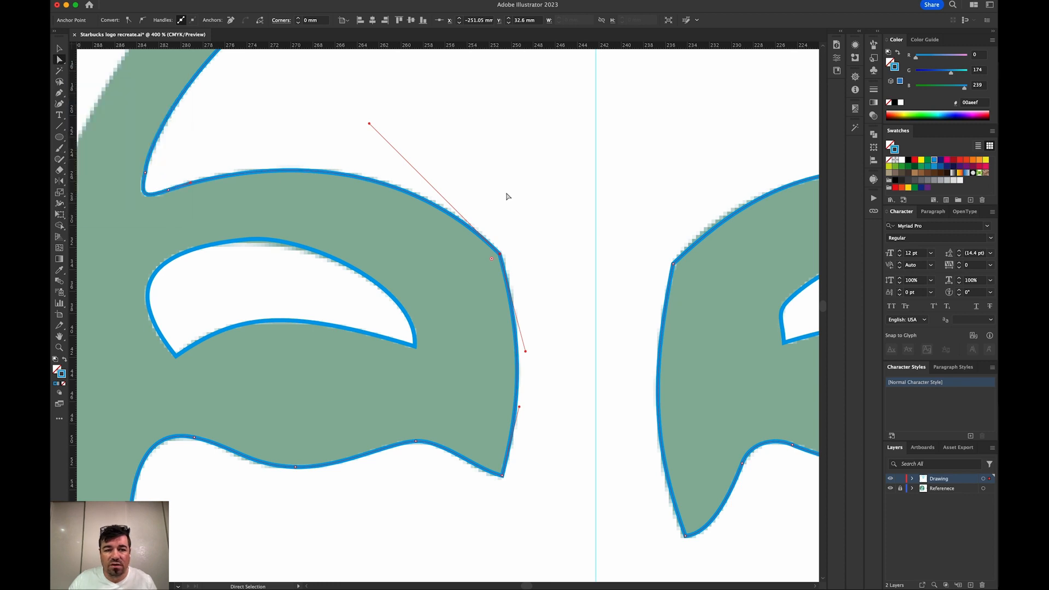
key("Tab")
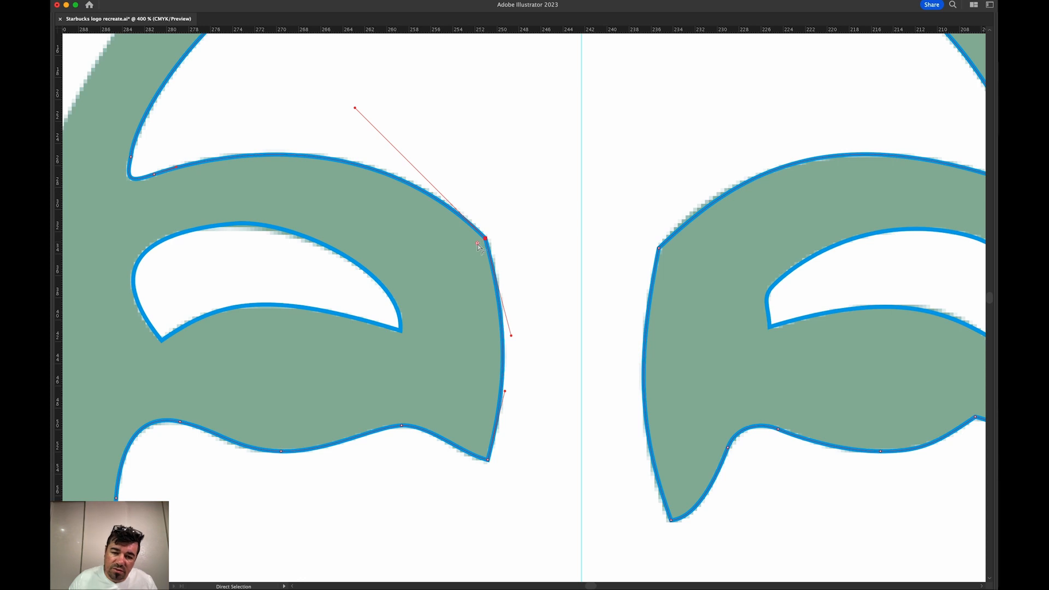
left_click(489, 225)
left_click(486, 239)
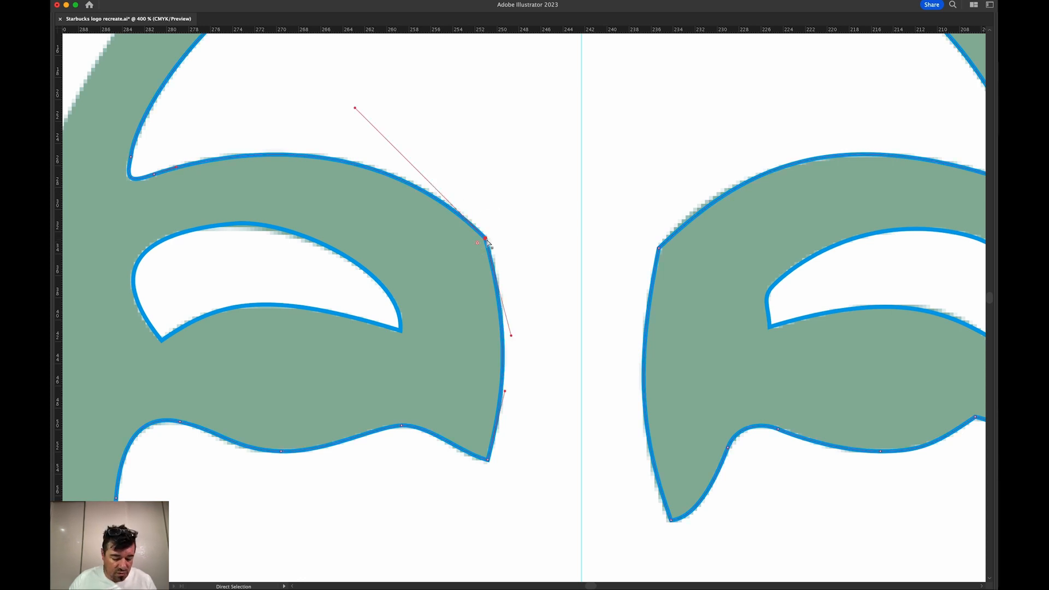
key("Tab")
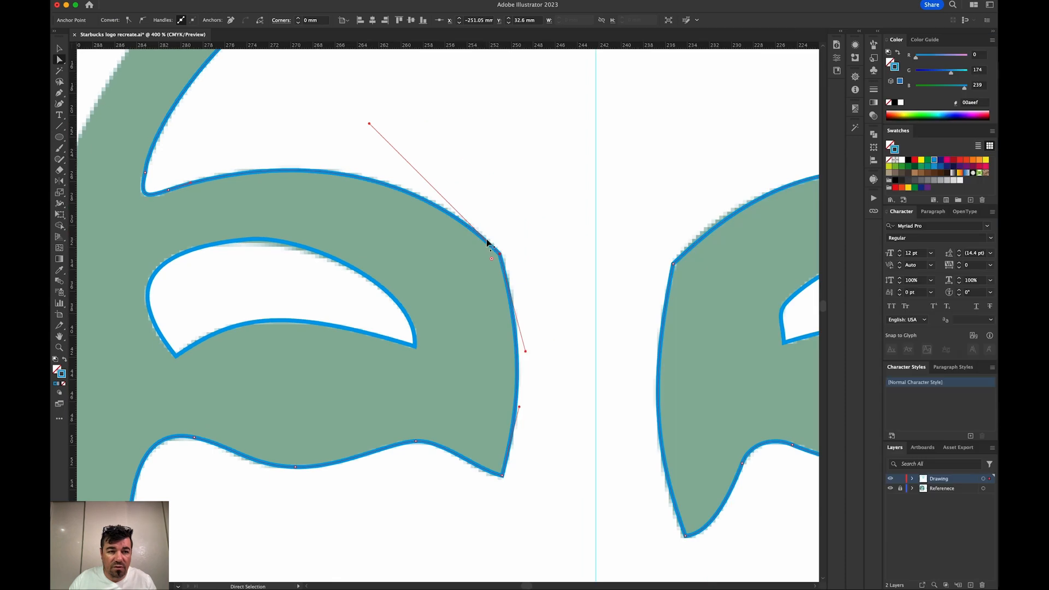
left_click(299, 19)
left_click(299, 20)
left_click(299, 20)
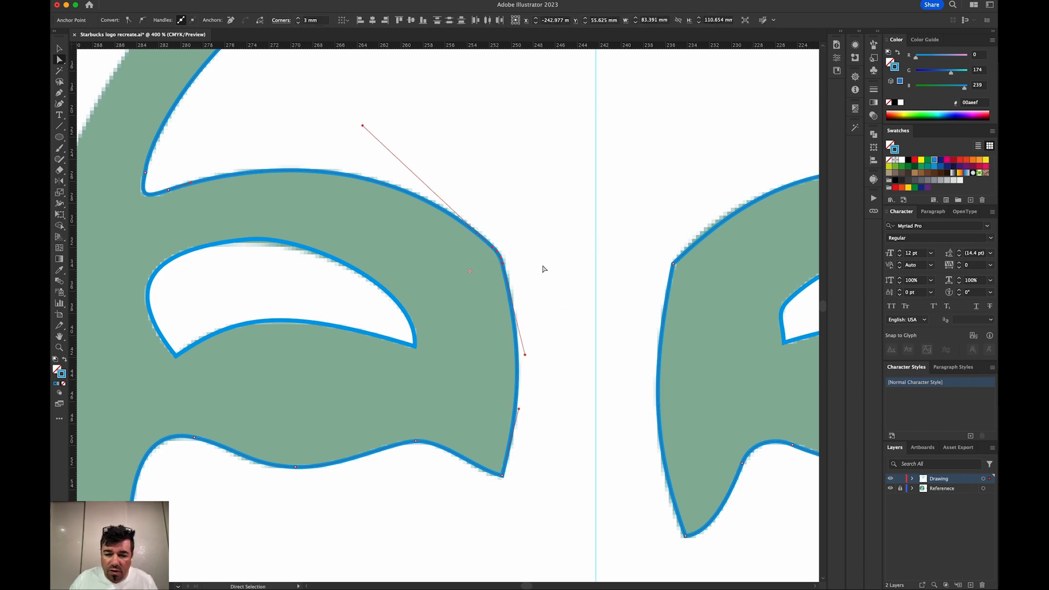
left_click(674, 264)
mouse_move(681, 269)
left_mouse_down()
mouse_move(731, 277)
mouse_move(698, 279)
left_mouse_up()
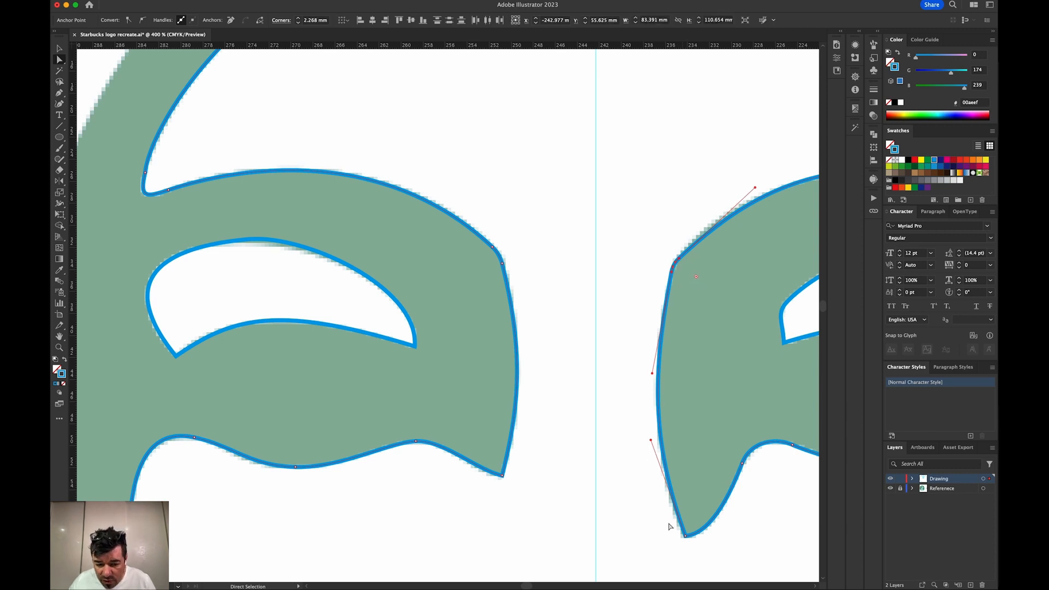
- Slightly round the lower tips beside the nose bridge, about 0.31 mm on the right one, and the right eye's inner corner to about 0.15 mm
left_click(502, 476)
left_click_drag(498, 470, 499, 474)
left_click(686, 535)
left_click_drag(690, 529, 692, 534)
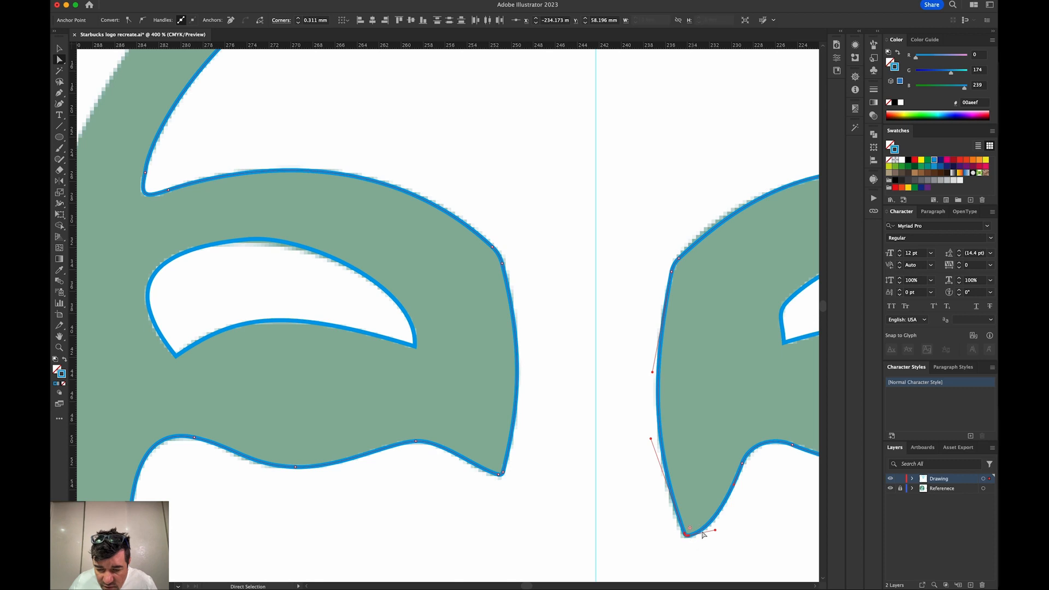
left_click(783, 323)
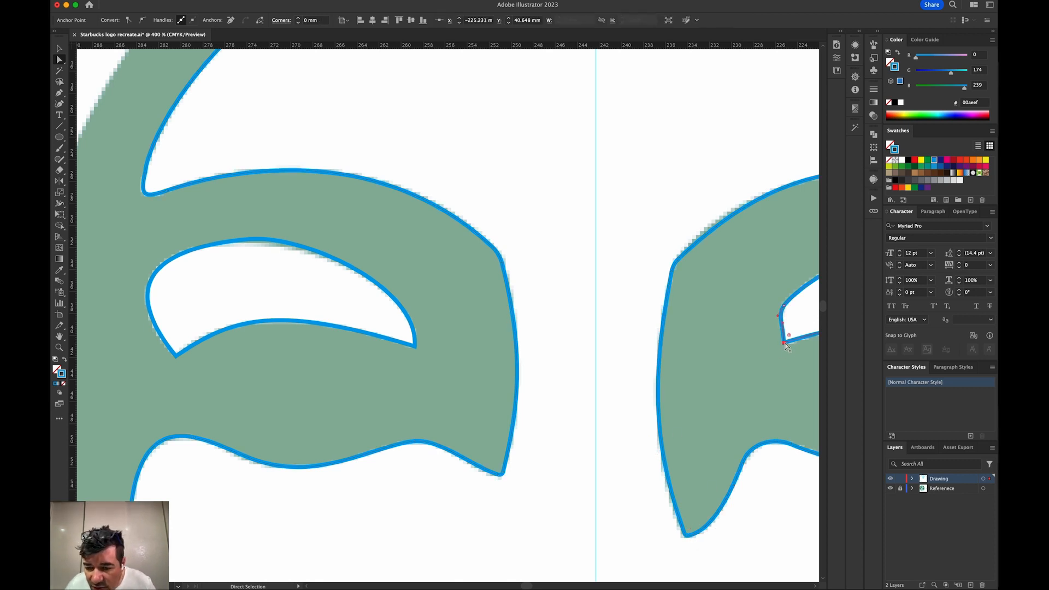
left_click_drag(783, 326, 789, 340)
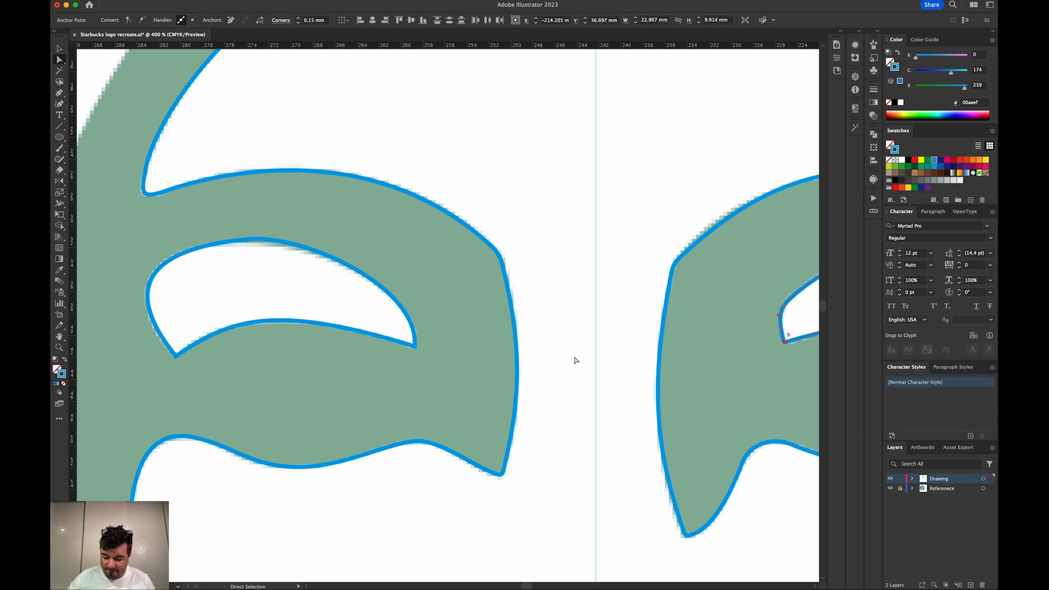
- Trace an open curved Pen path along the left tail's inner edge, from the fin's inner tip down to the lowest stripe
key("super+1")
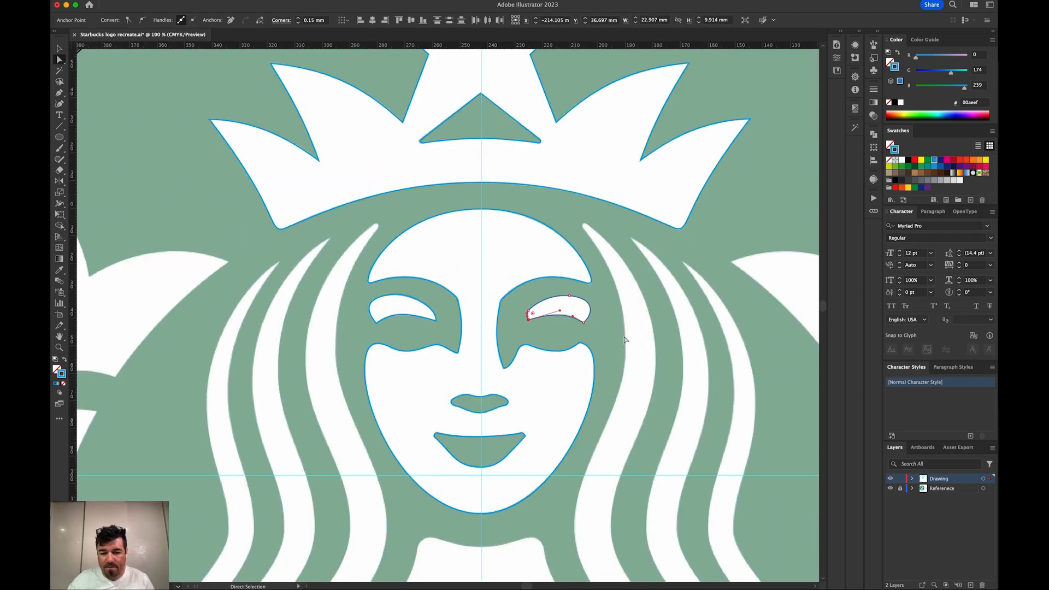
left_click(786, 285)
left_click_drag(573, 349, 546, 280)
key("super+minus")
key("super+minus")
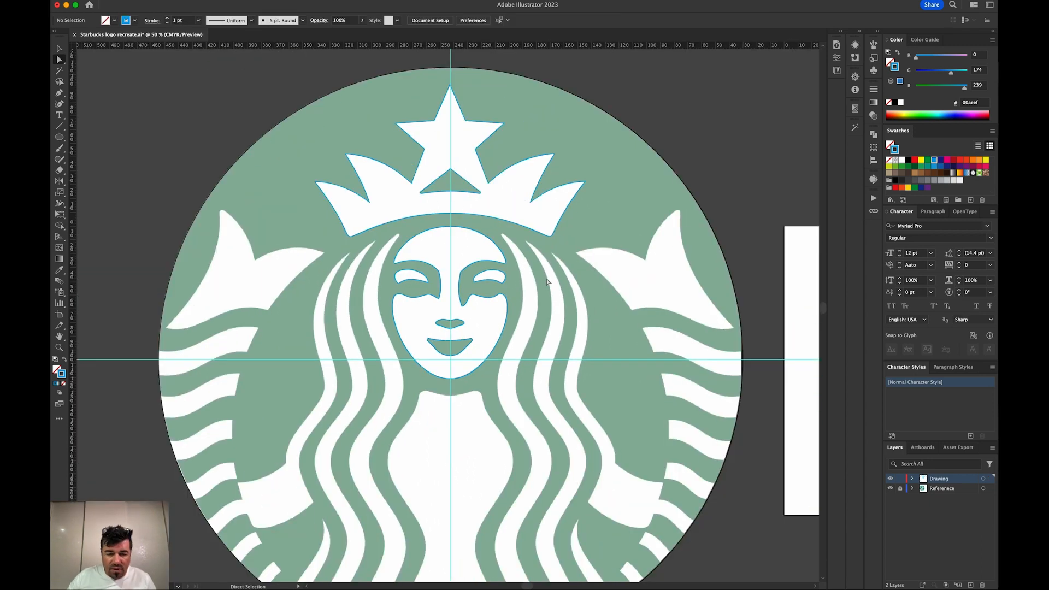
left_click_drag(489, 301, 511, 345)
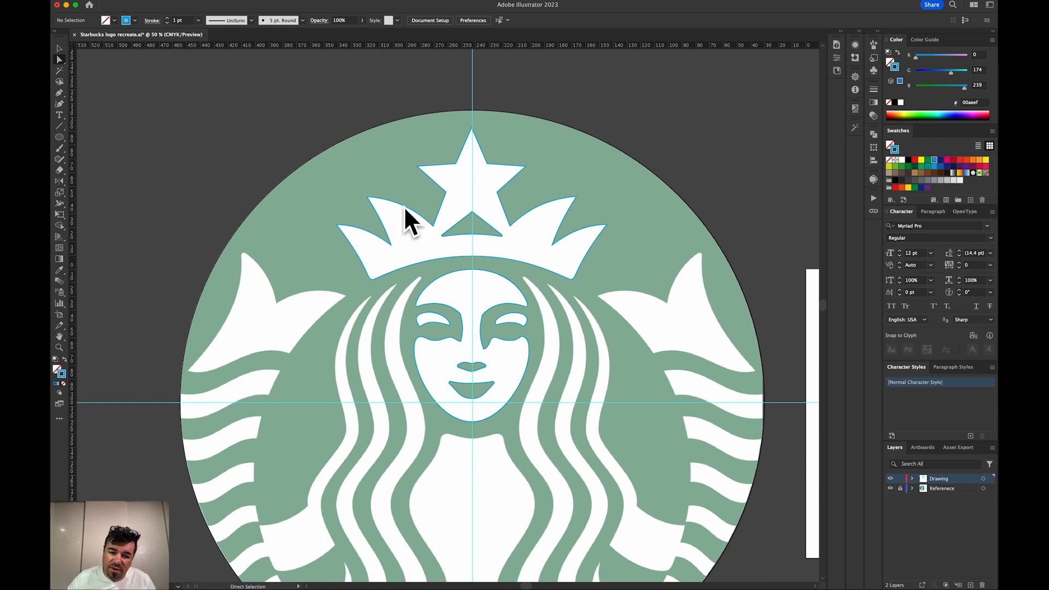
left_click_drag(510, 431, 512, 338)
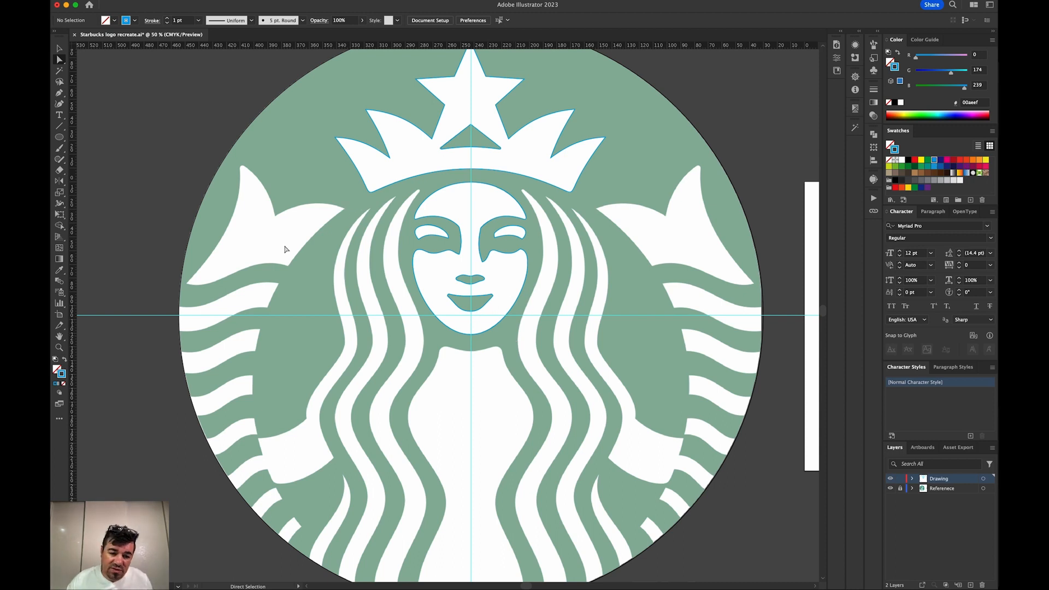
left_click_drag(399, 481, 426, 399)
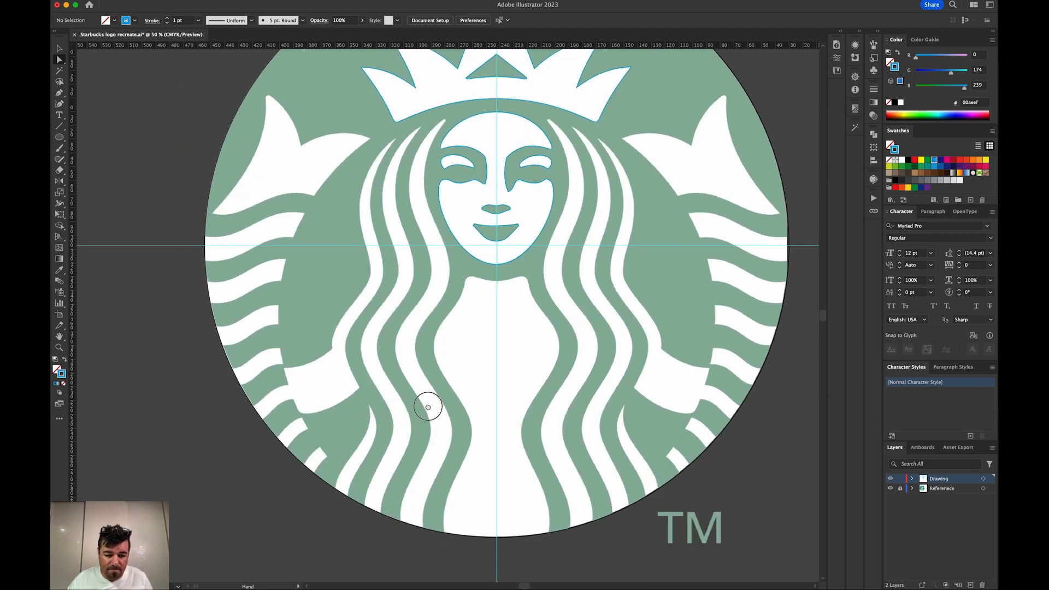
key("p")
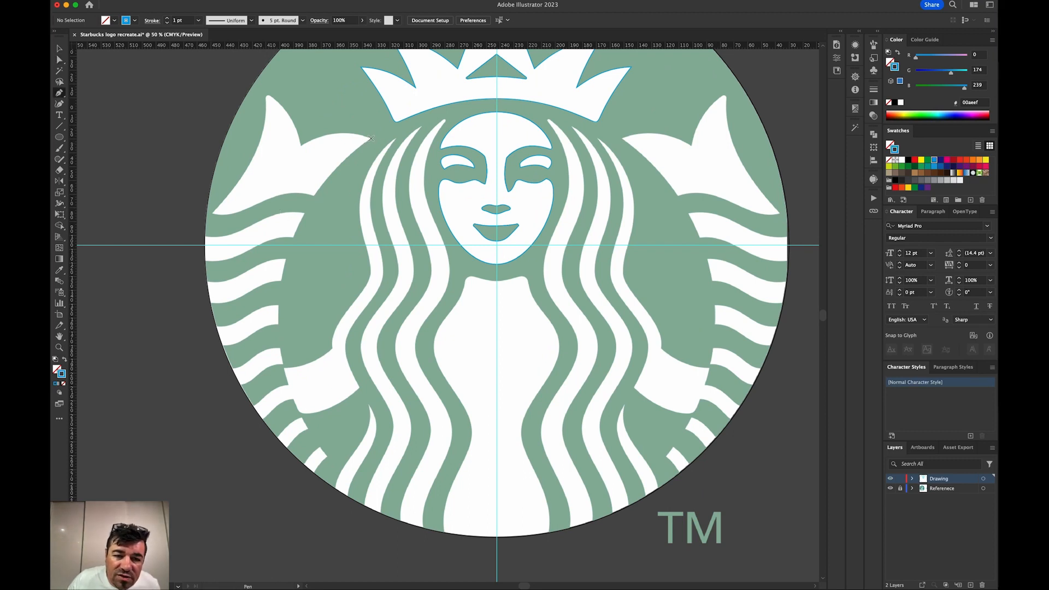
left_click_drag(370, 139, 338, 165)
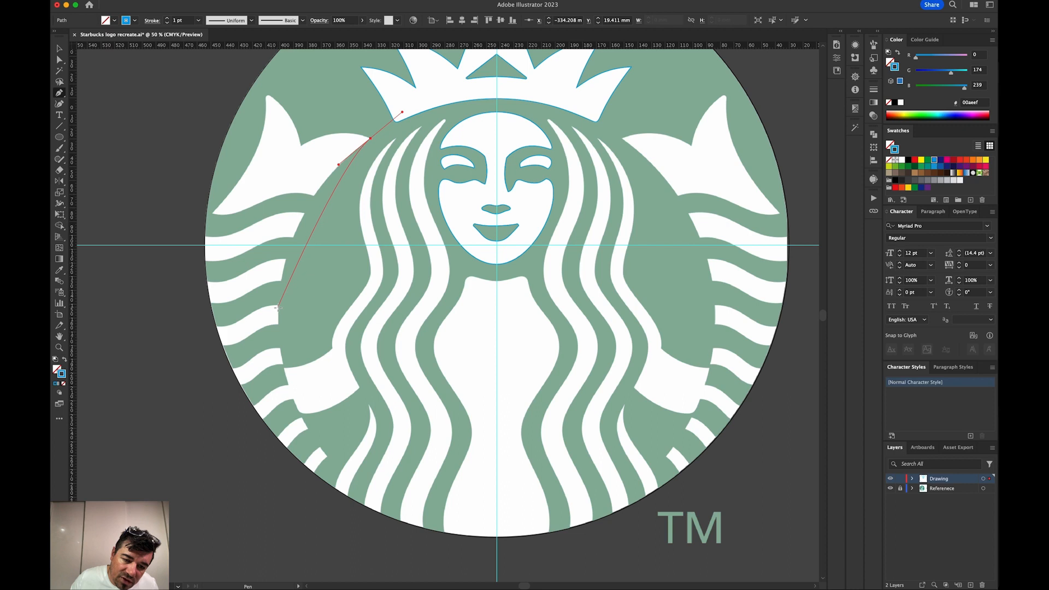
left_click_drag(279, 305, 282, 381)
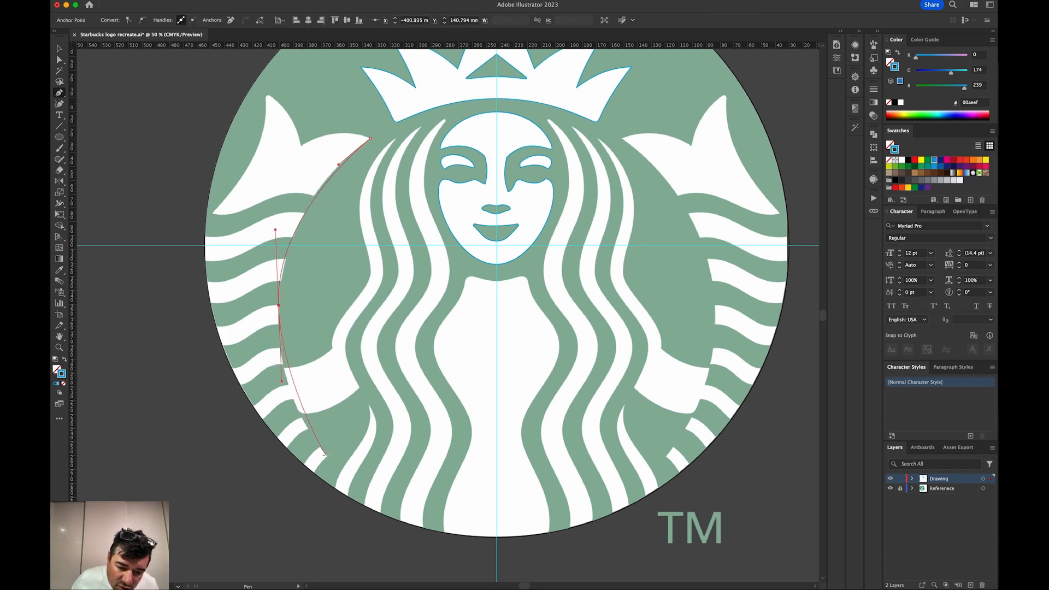
left_click_drag(327, 457, 364, 509)
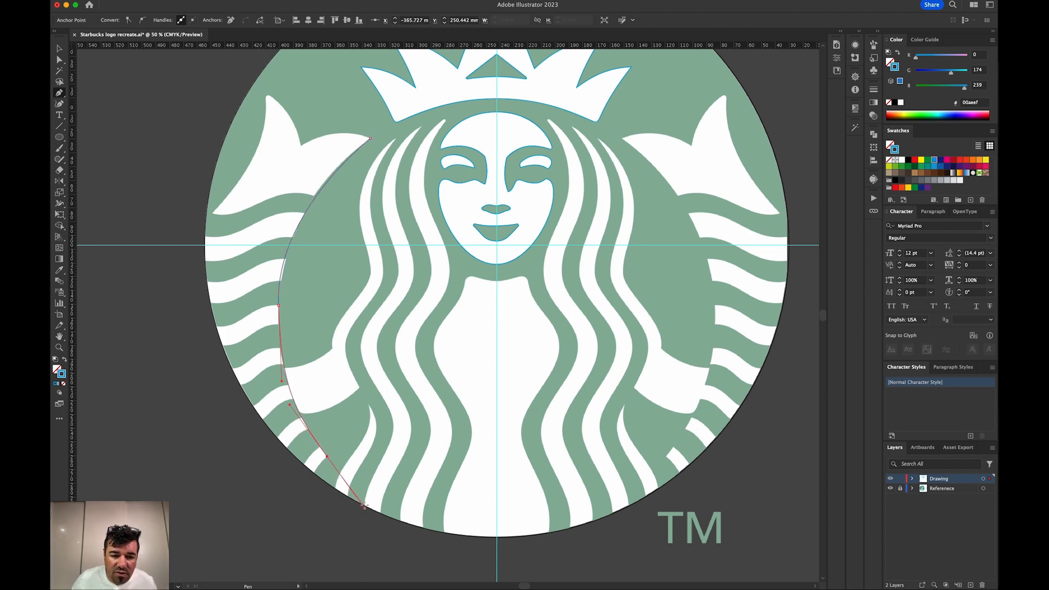
- Adjust the middle anchor and the direction handles of the left tail's inner curve to follow the stripe ends, and deselect the path
key("a")
left_click(279, 307)
left_click_drag(278, 229, 278, 226)
left_click_drag(279, 307, 280, 296)
left_click_drag(279, 296, 279, 293)
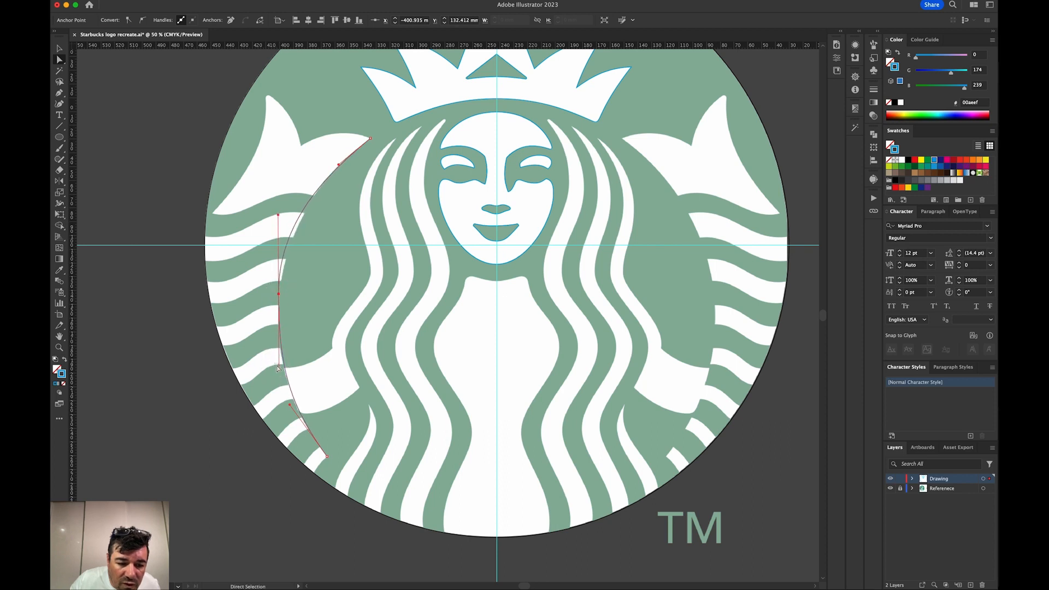
left_click(285, 339)
left_click(279, 294)
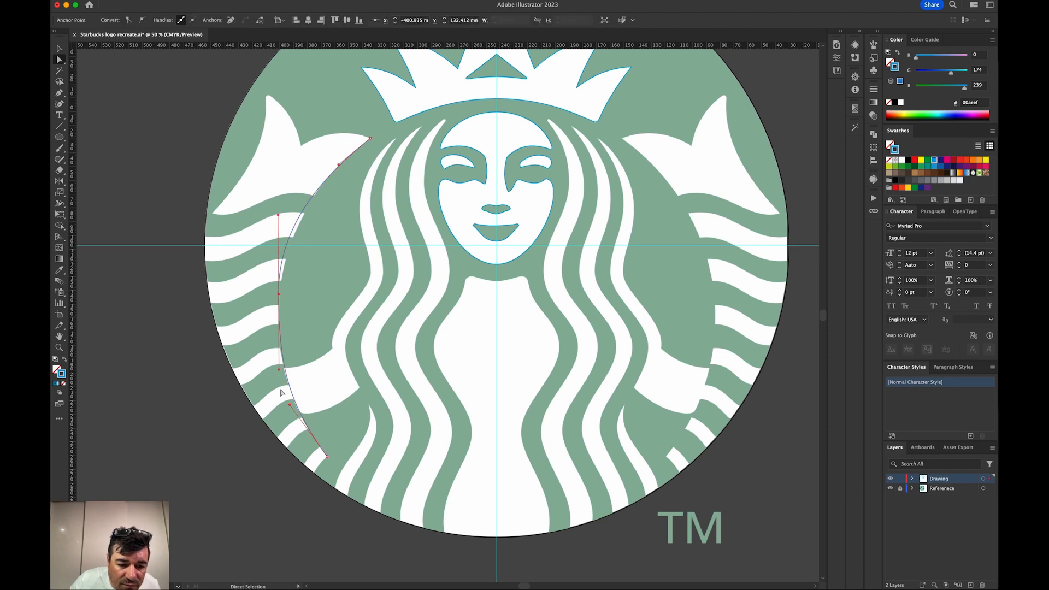
left_click_drag(279, 370, 275, 358)
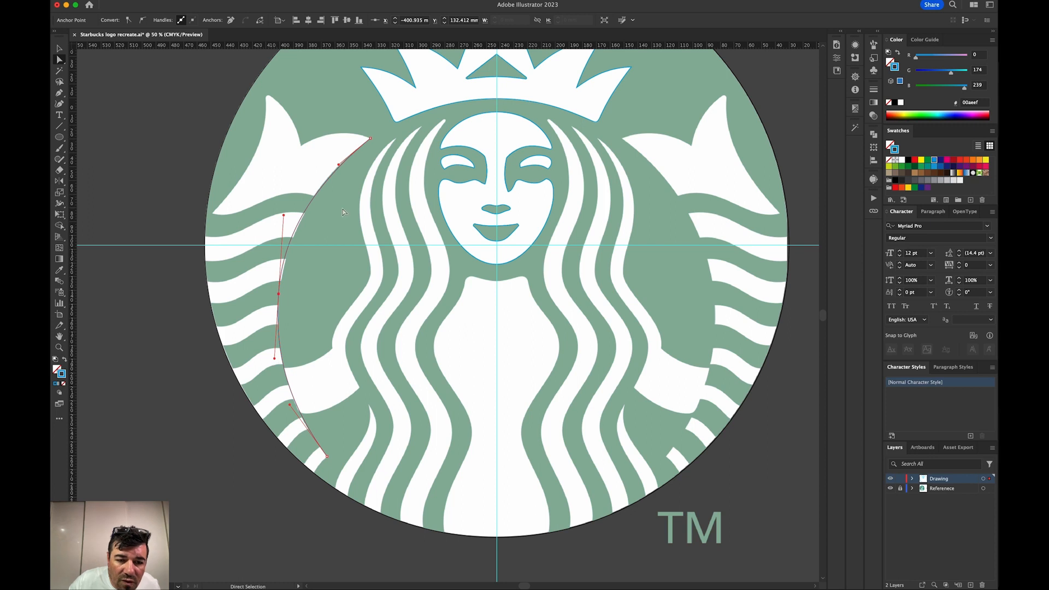
left_click_drag(338, 165, 335, 164)
left_click_drag(279, 295, 279, 300)
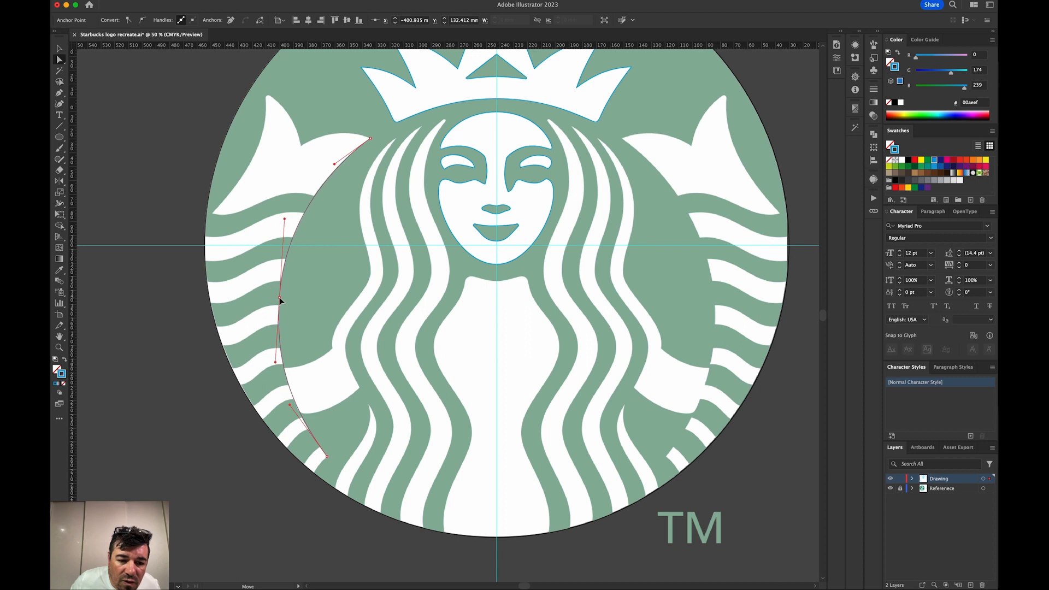
left_click(160, 219)
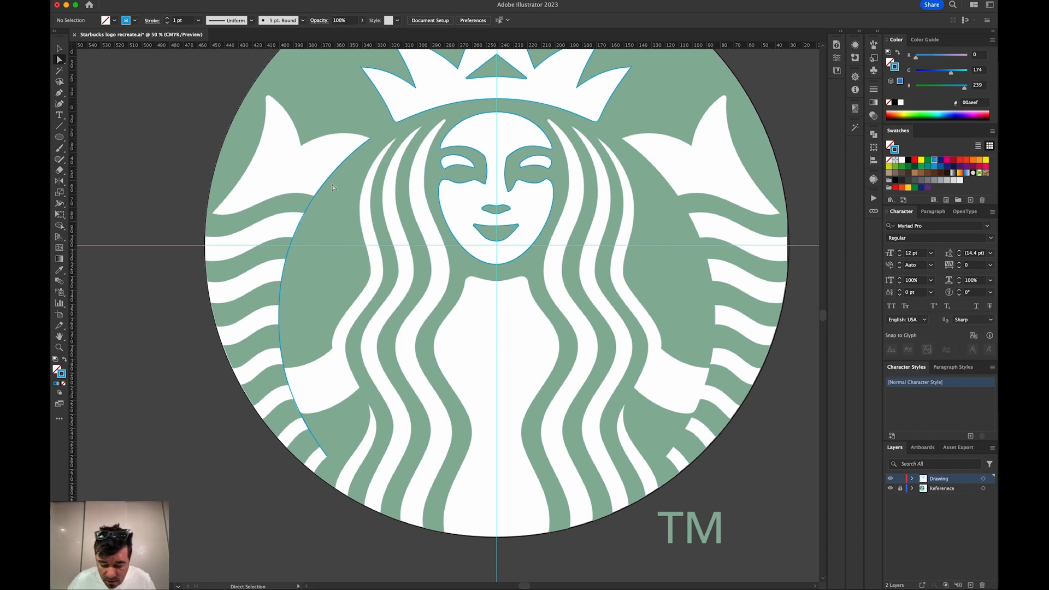
key("p")
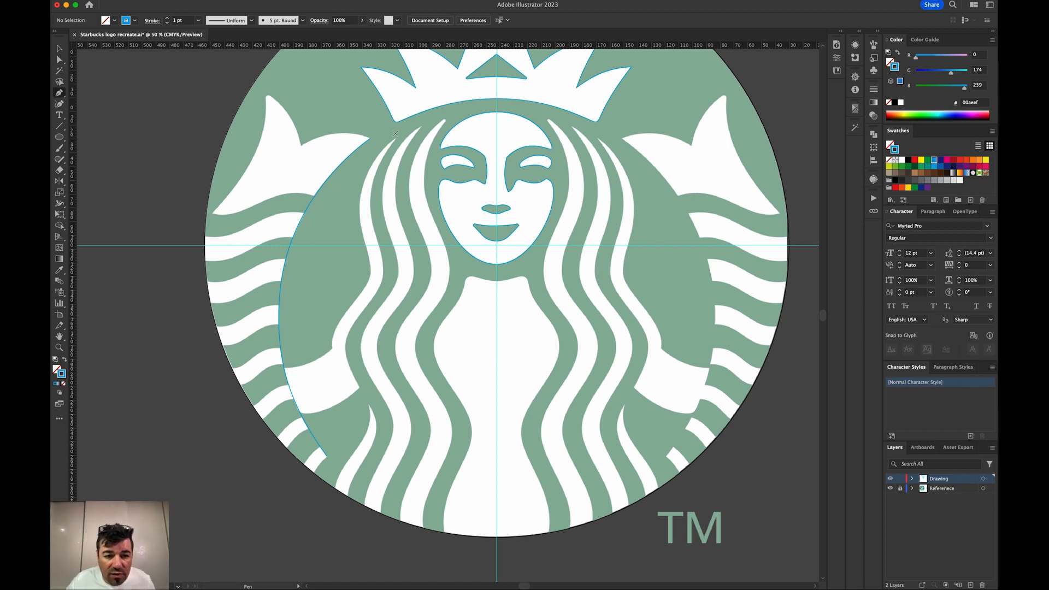
- Continue the left tail's path with the Pen tool along the fin's upper edge, from the inner tip to a corner at the notch
key("super+=")
key("super+=")
key("super+=")
left_click_drag(336, 174, 712, 430)
scroll(557, 333, "up", 5)
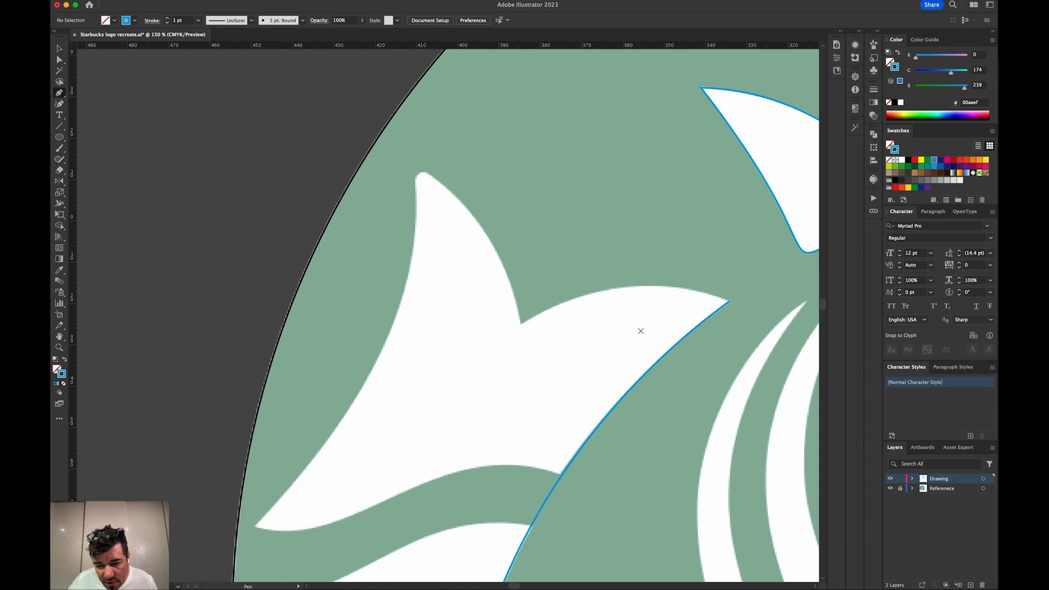
left_click_drag(730, 302, 682, 285)
left_click_drag(521, 324, 429, 383)
left_click_drag(521, 325, 506, 258)
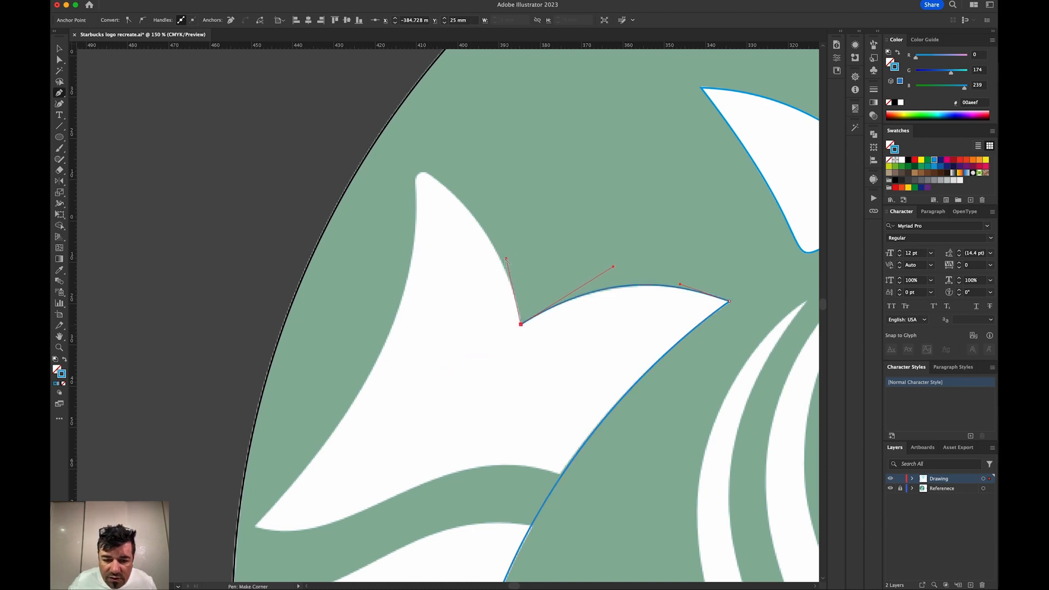
- Trace the left fin from the notch around its rounded upper tip and down the outer edge to the lower outer point
left_click_drag(433, 177, 395, 151)
left_click(434, 177)
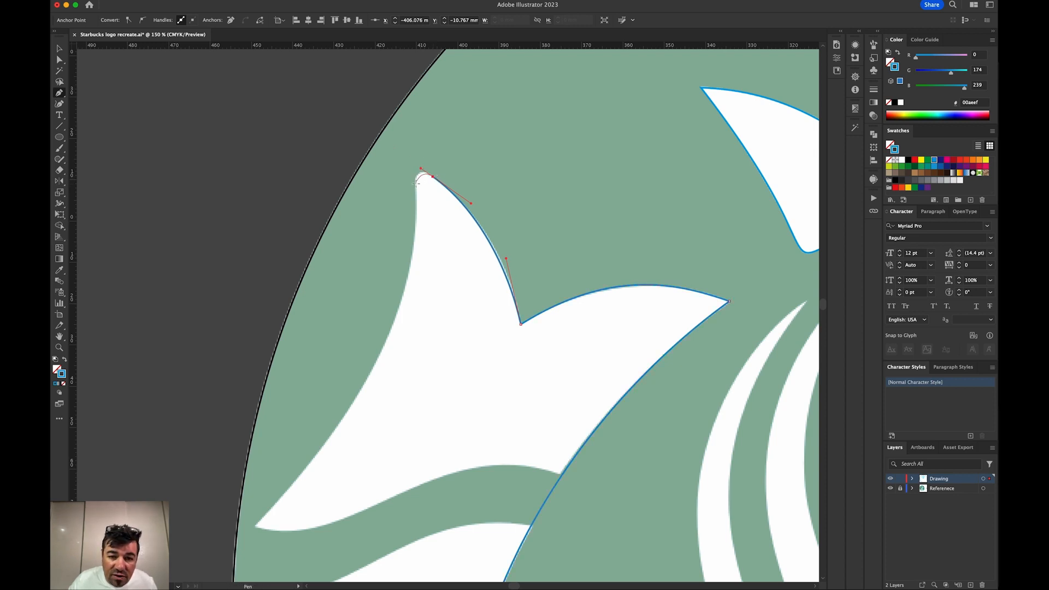
left_click_drag(416, 184, 416, 199)
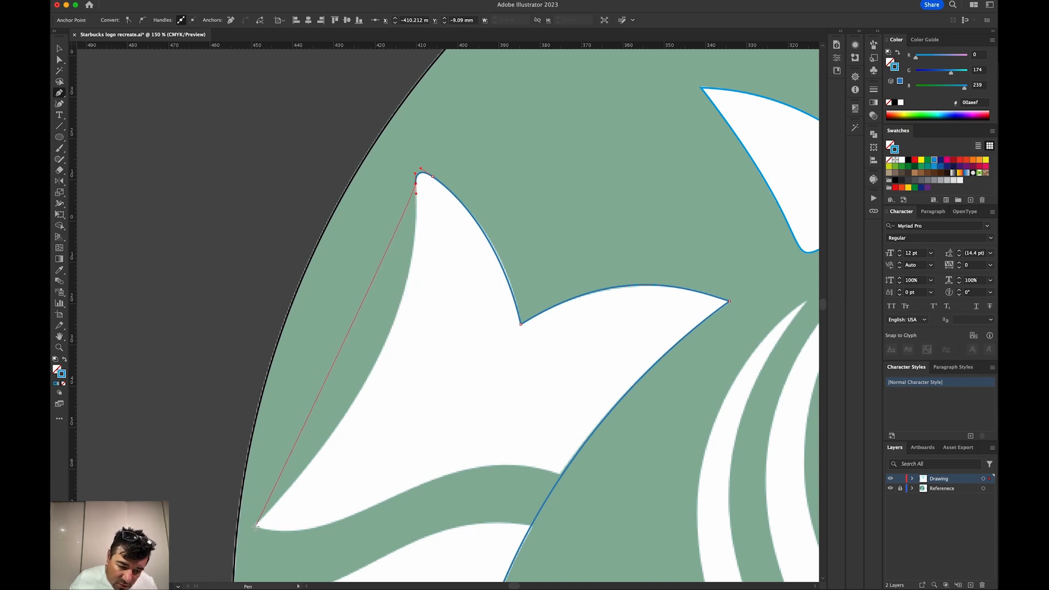
left_click_drag(255, 527, 111, 312)
- Adjust the direction handles on the left fin's outer edge and notch side to follow the reference, and deselect the path
key("a")
scroll(340, 445, "up", 10)
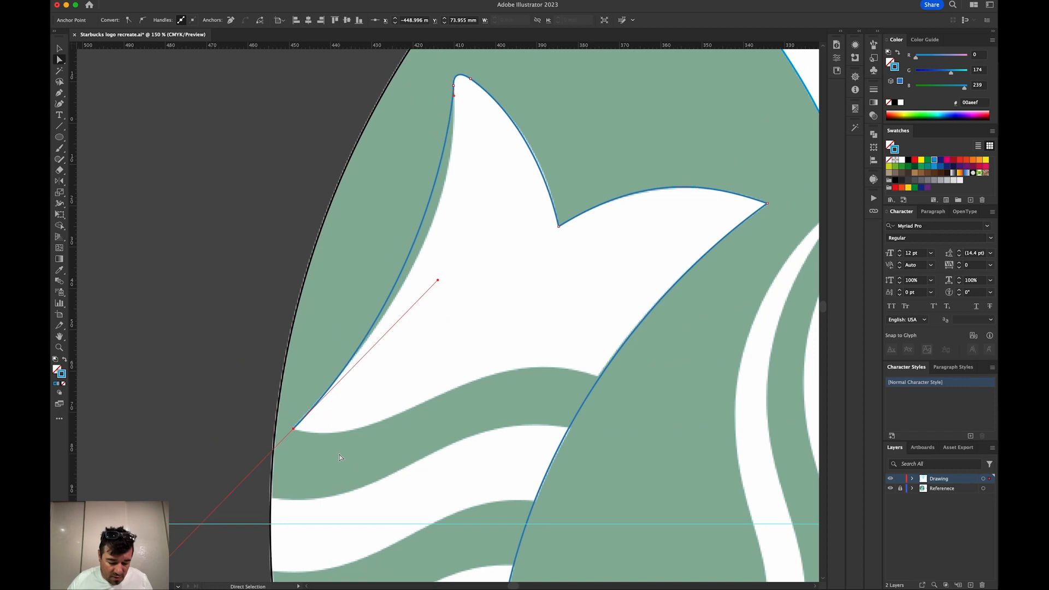
left_click_drag(293, 429, 293, 429)
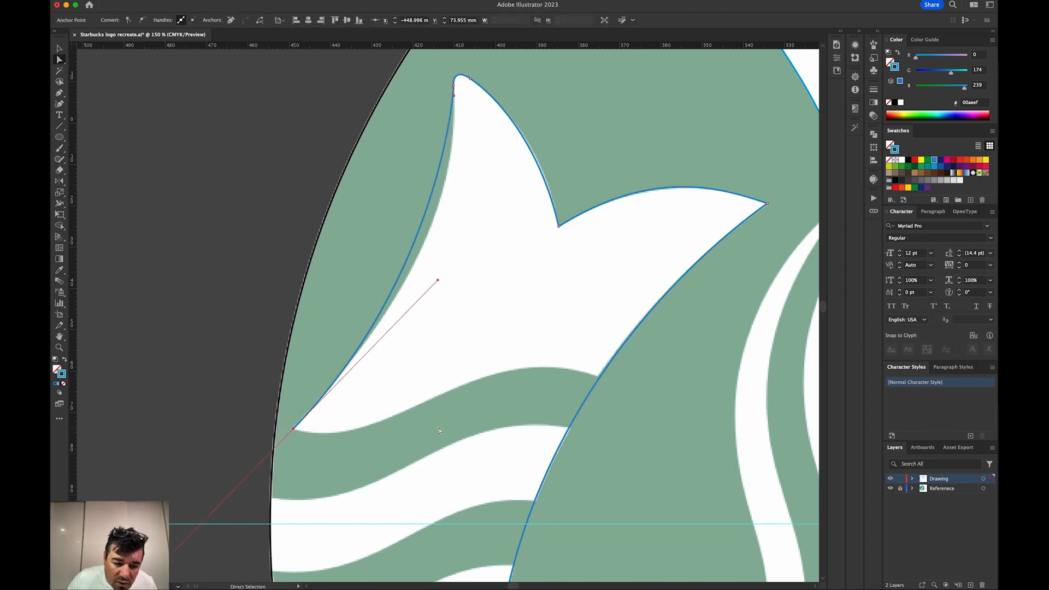
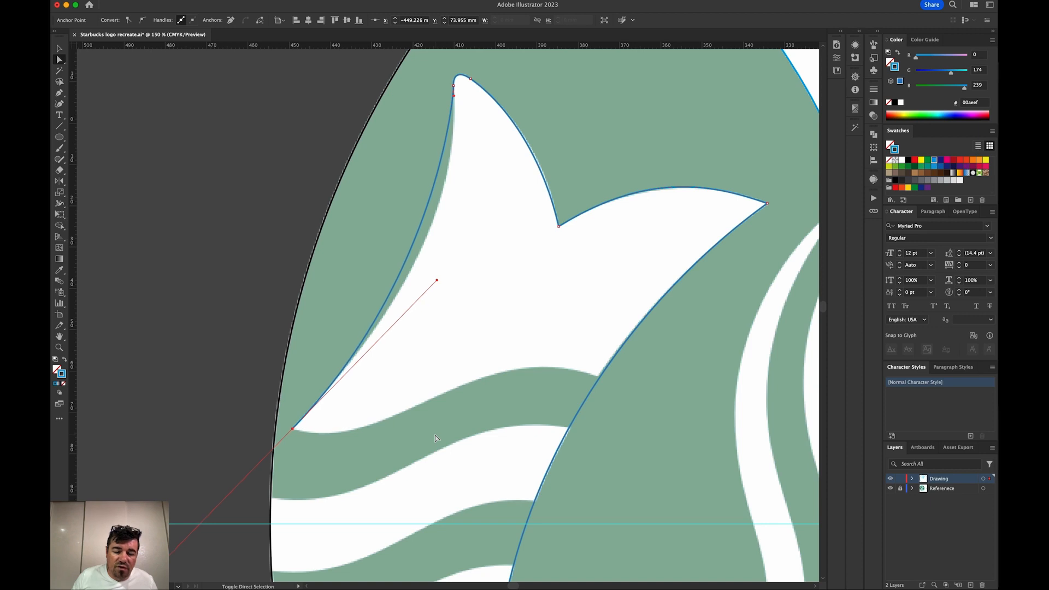
left_click_drag(454, 96, 461, 158)
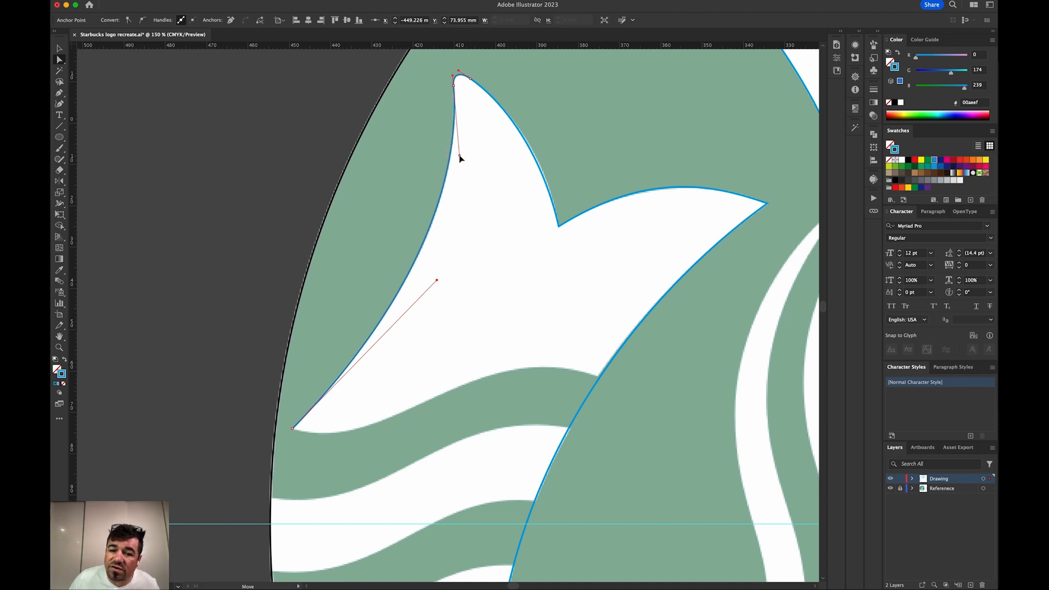
left_click_drag(460, 157, 460, 157)
left_click(544, 159)
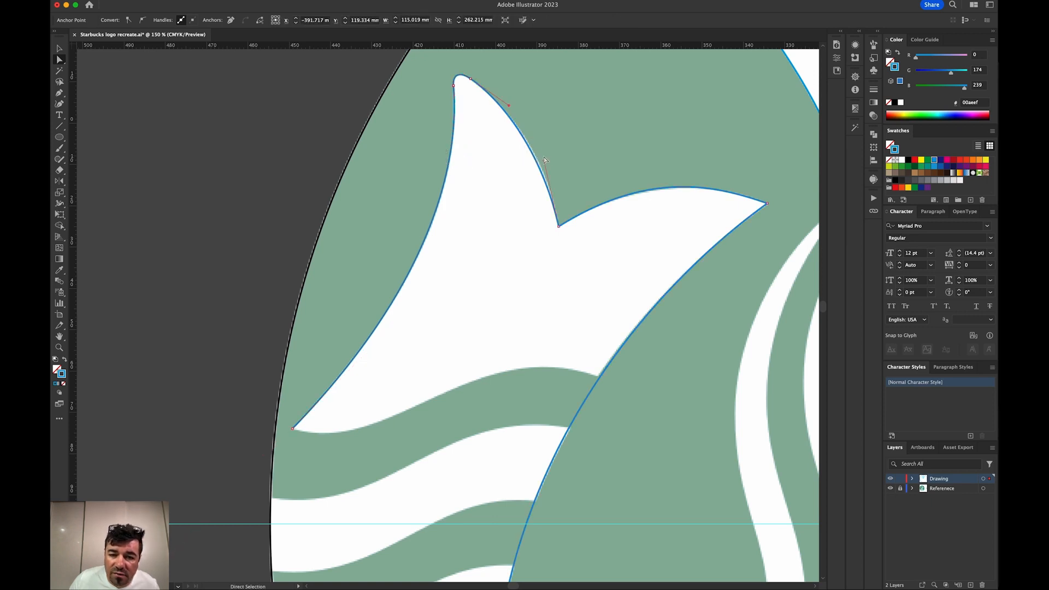
left_click_drag(547, 160, 548, 160)
left_click_drag(457, 347, 451, 240)
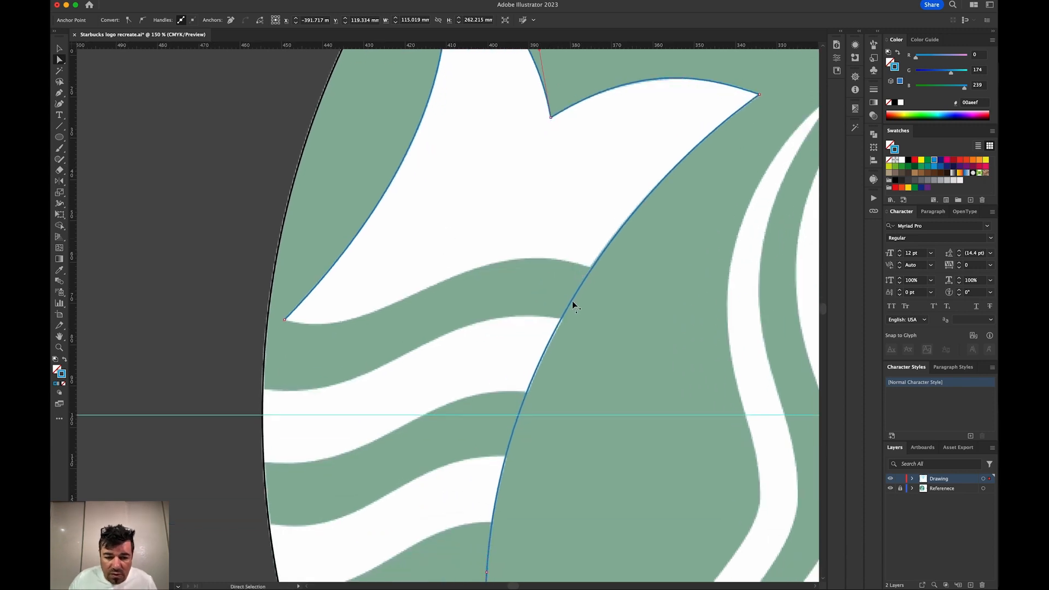
left_click_drag(569, 297, 527, 418)
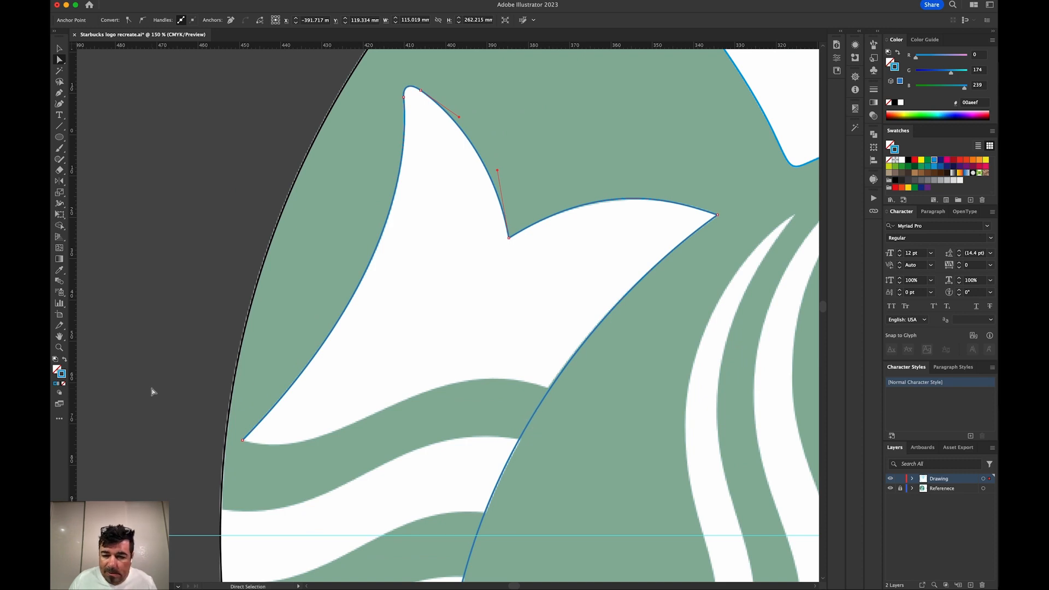
left_click(153, 391)
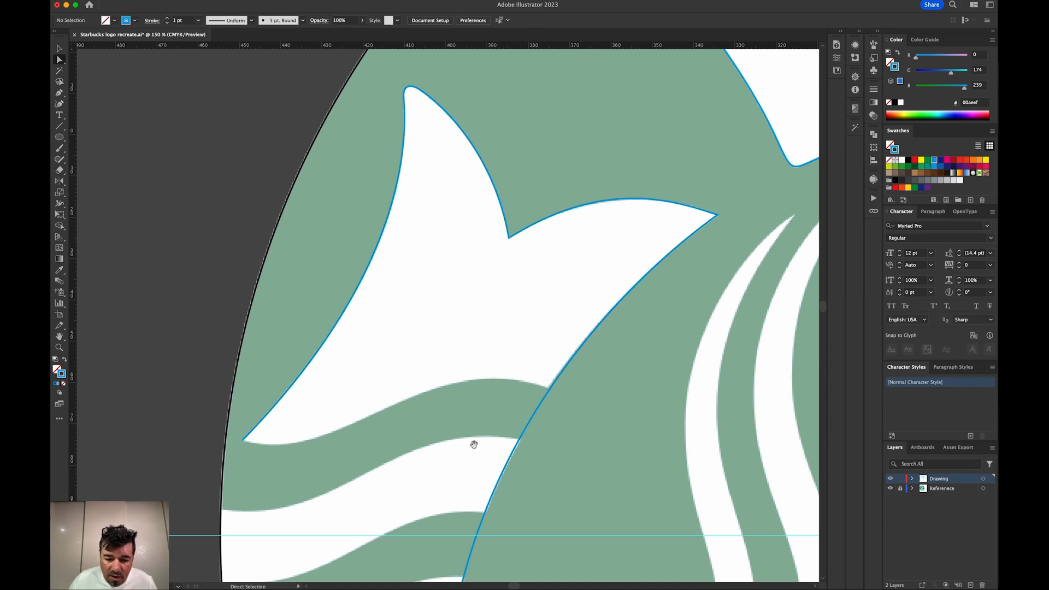
- Cut the tail path with the Scissors tool at the fin's lower inner corner and the top stripe's upper corner, and delete the segment between
scroll(557, 331, "down", 5)
left_click_drag(513, 464, 436, 583)
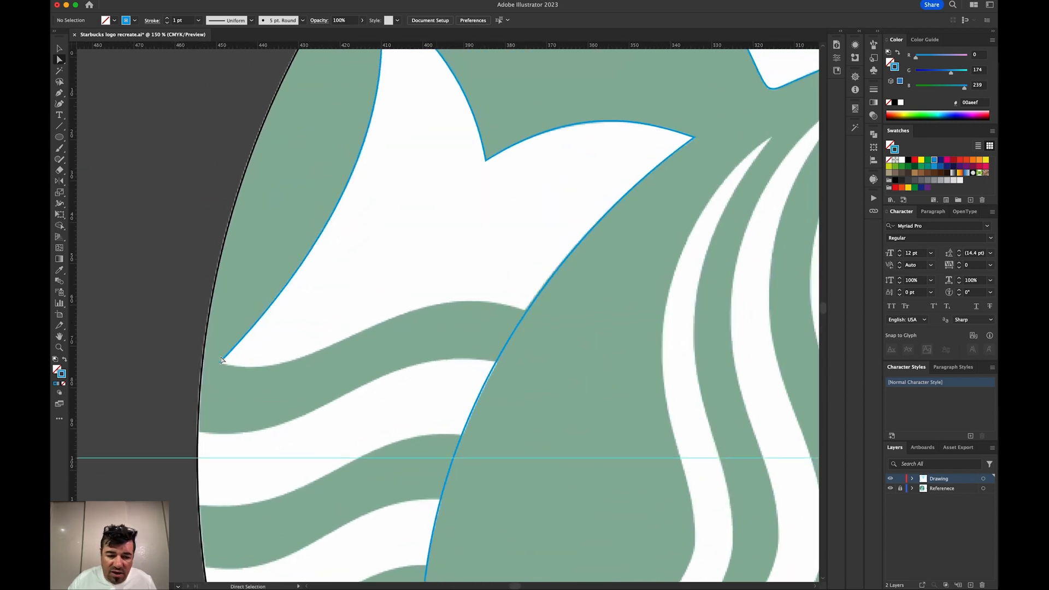
key("c")
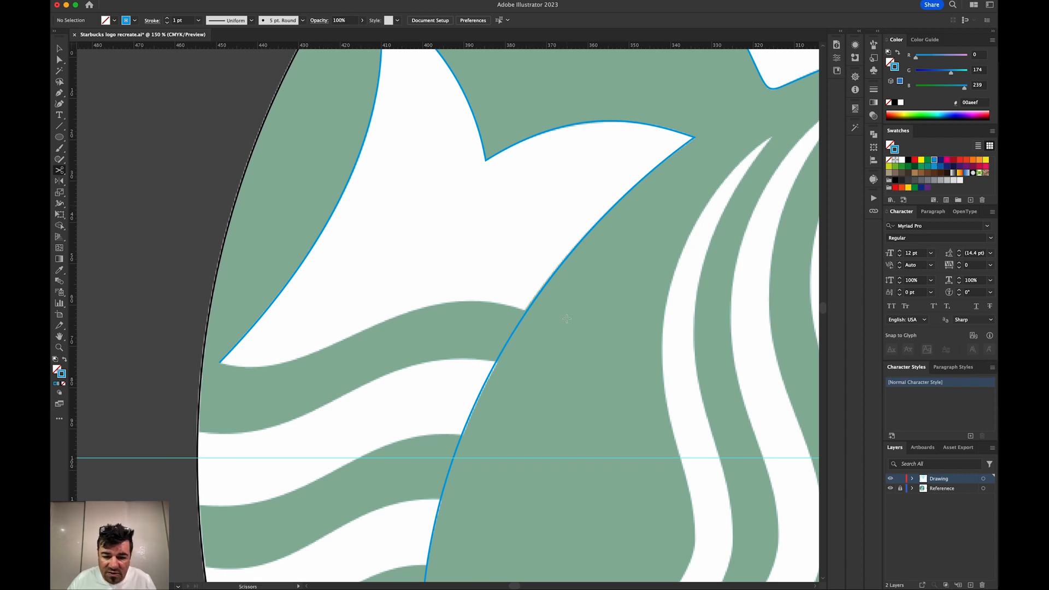
left_click(527, 312)
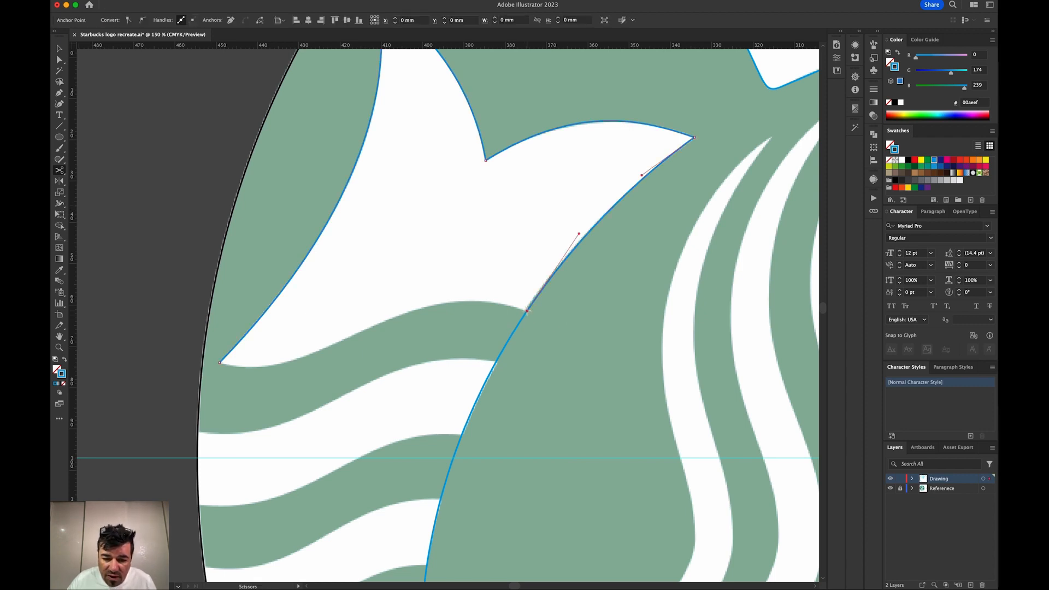
left_click(496, 361)
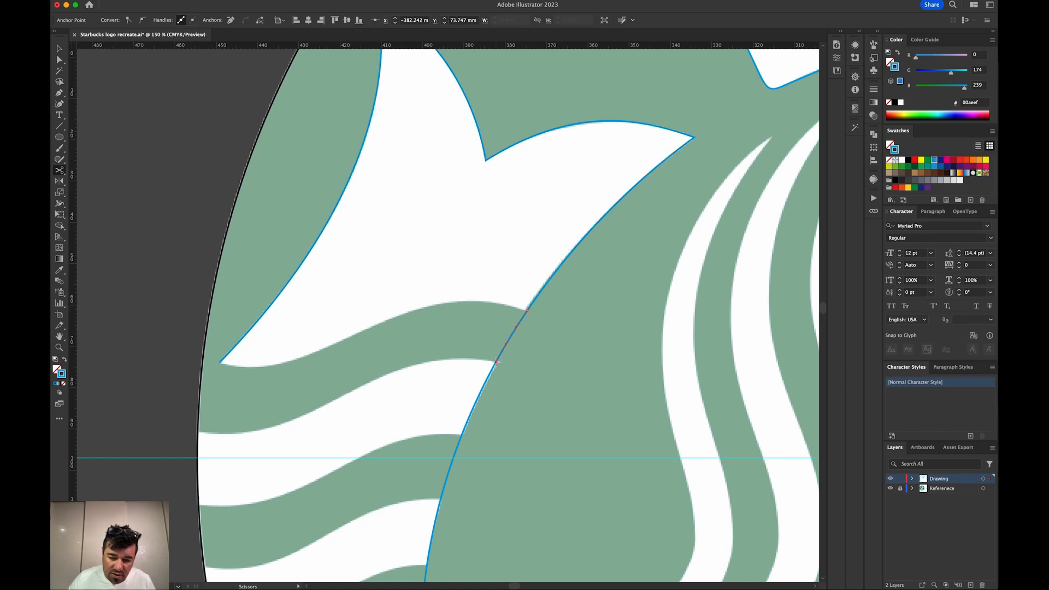
key("Delete")
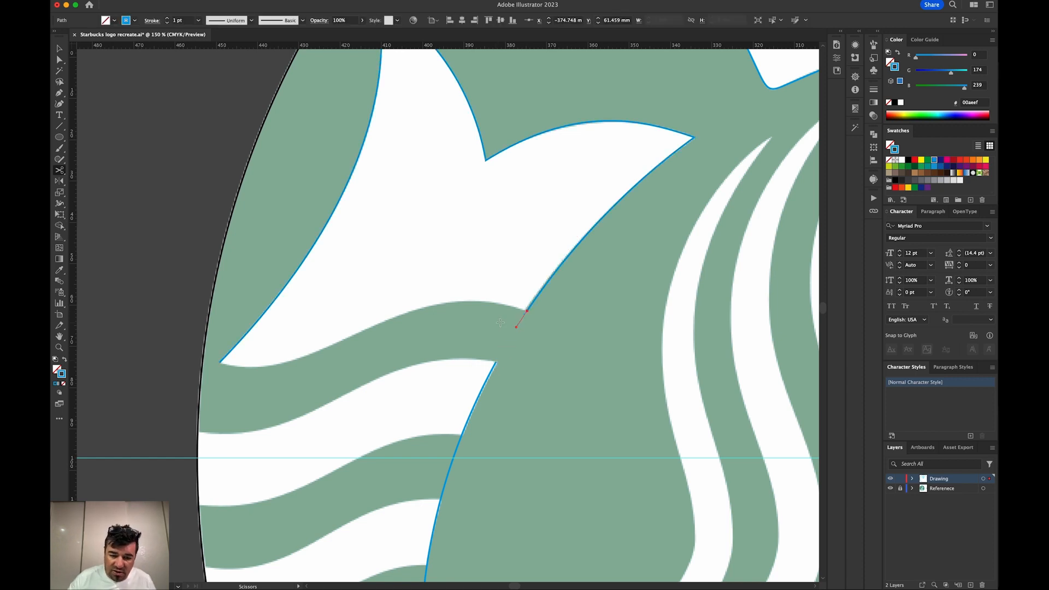
key("Delete")
key("a")
- Close the left fin's path with curved Pen segments along its wavy lower edge to the inner corner, and deselect it
key("p")
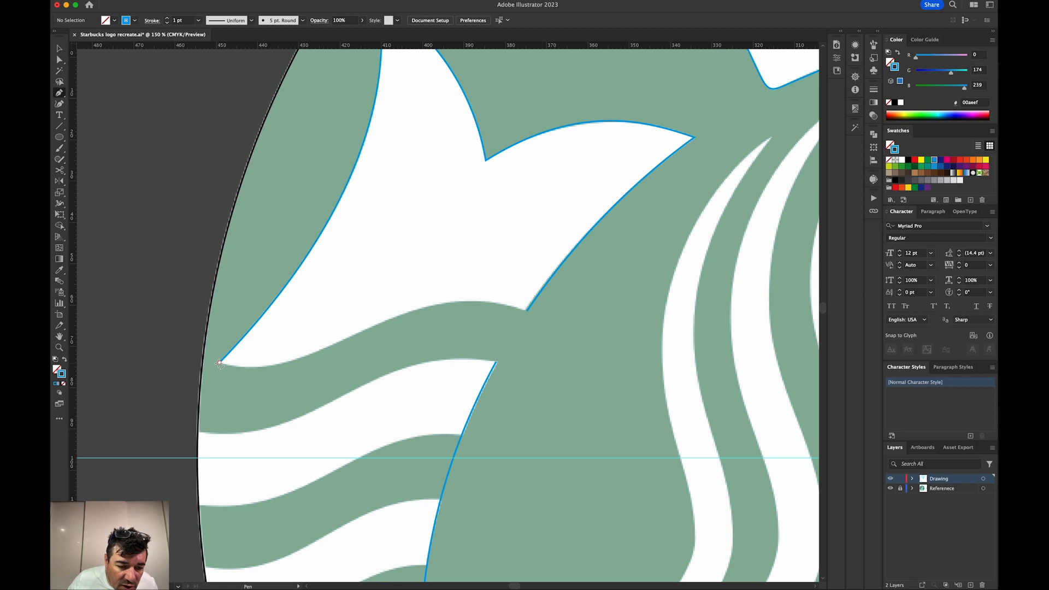
left_click_drag(219, 363, 257, 372)
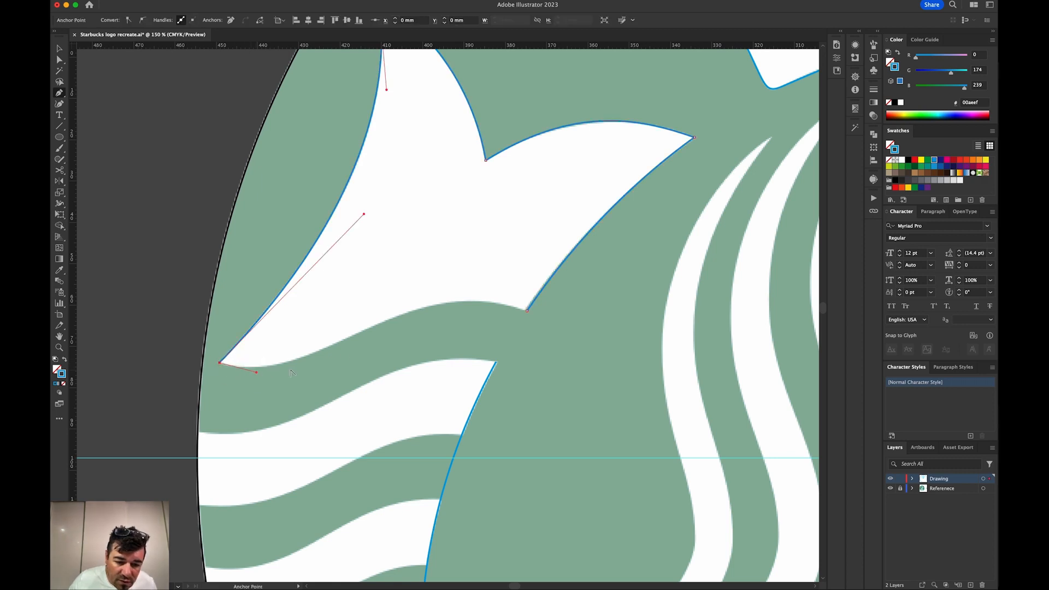
left_click_drag(330, 346, 375, 327)
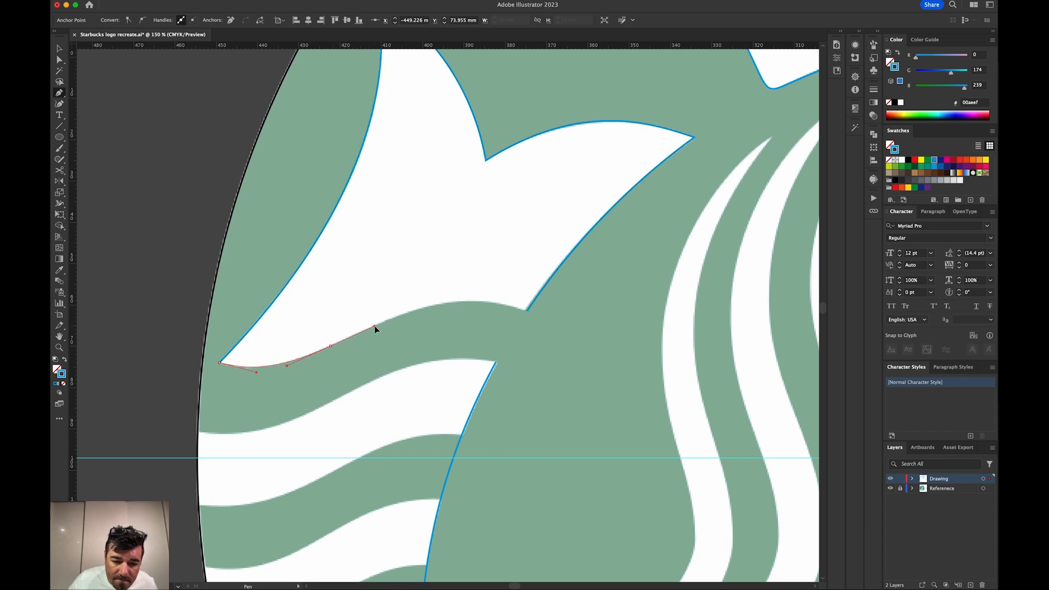
left_click_drag(527, 311, 610, 340)
key("super+z")
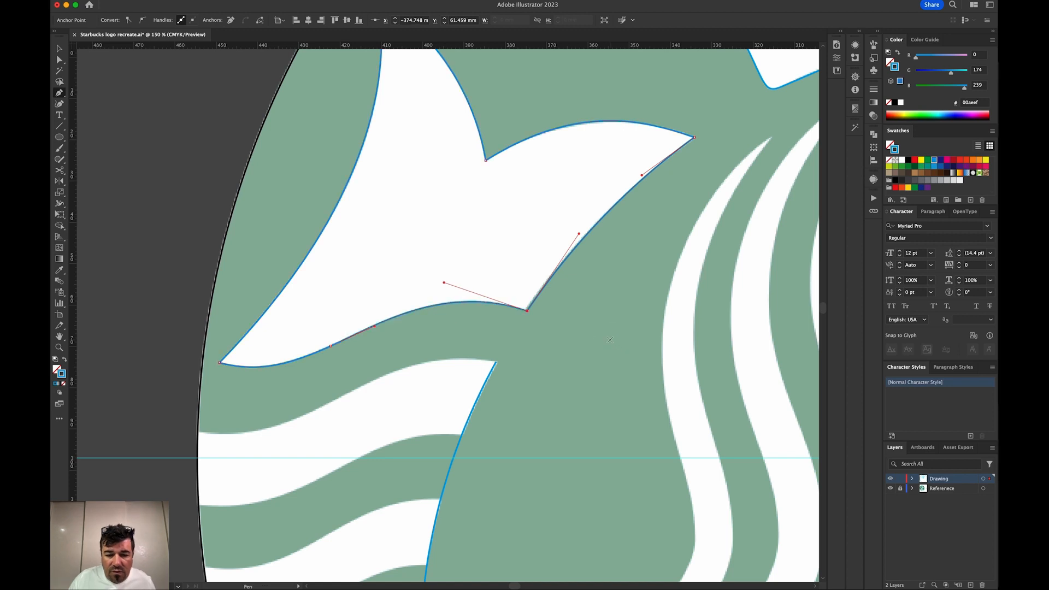
key("a")
left_click(180, 303)
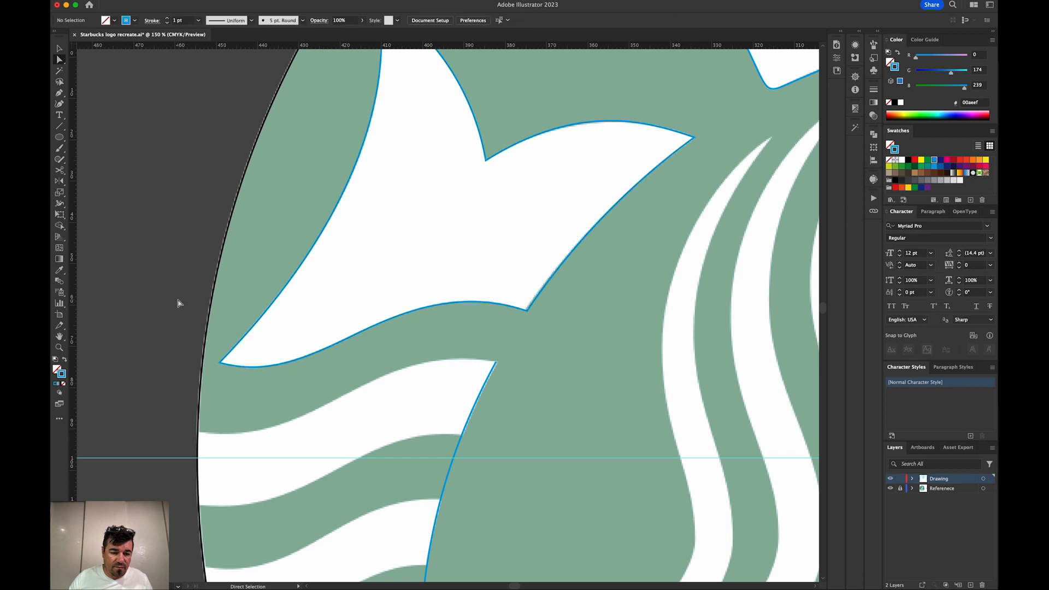
- Extend the tail's inner curve with the Pen tool along the top stripe's upper edge, from its inner corner to the circle's outline
key("super+minus")
key("super+minus")
key("space")
left_click_drag(338, 349, 317, 331)
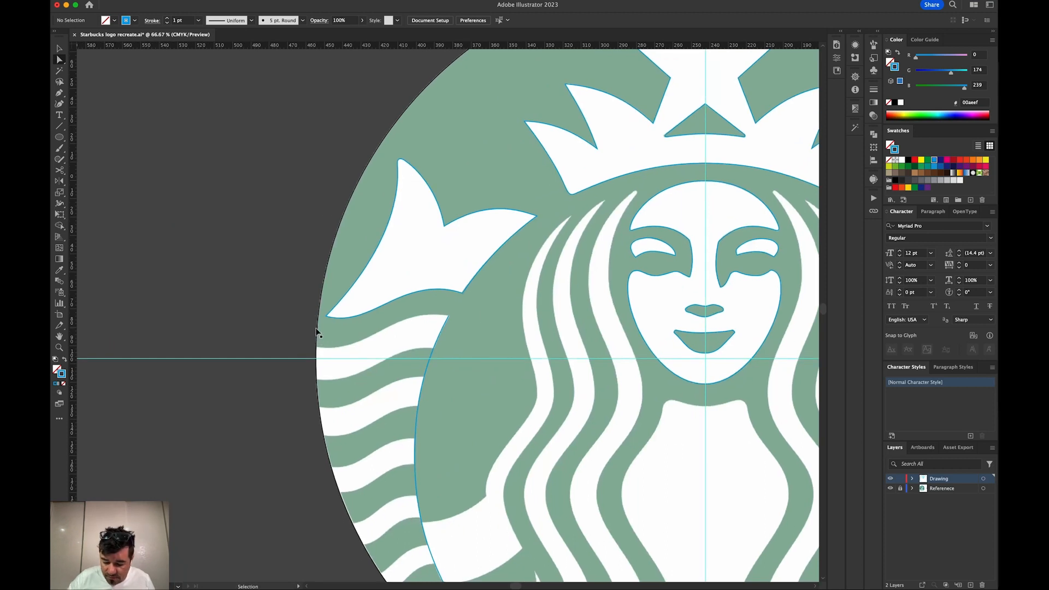
key("super+plus")
key("super+plus")
key("super+plus")
key("space")
left_click_drag(424, 334, 688, 259)
key("p")
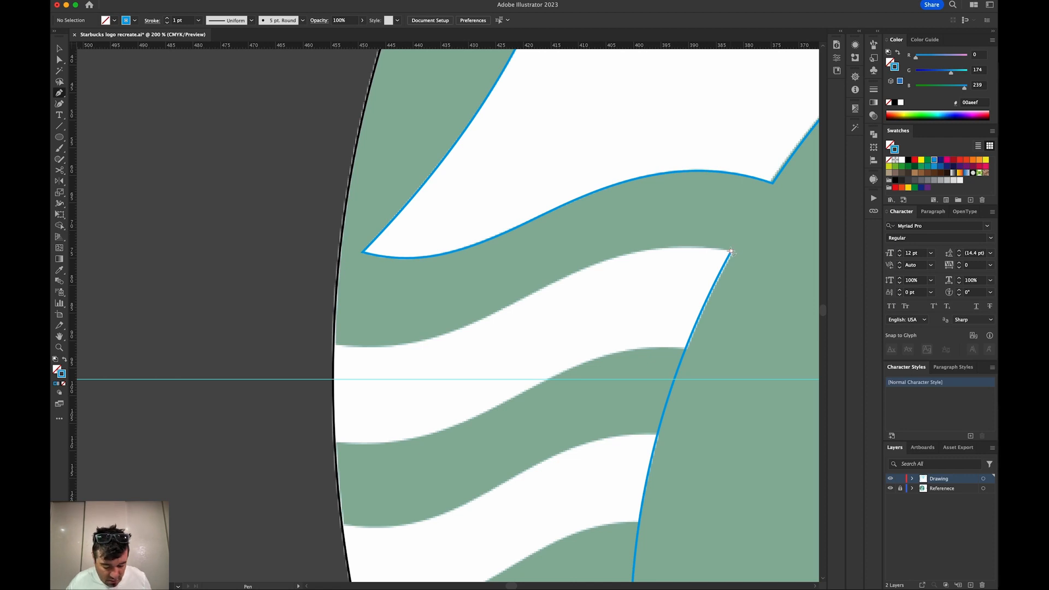
left_click_drag(731, 252, 658, 240)
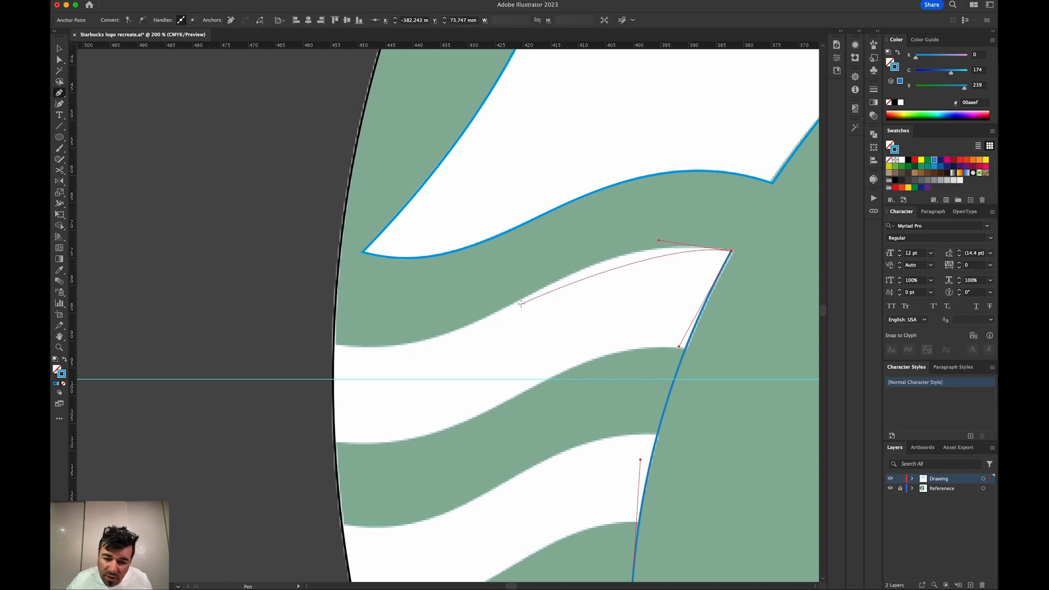
left_click_drag(502, 308, 401, 364)
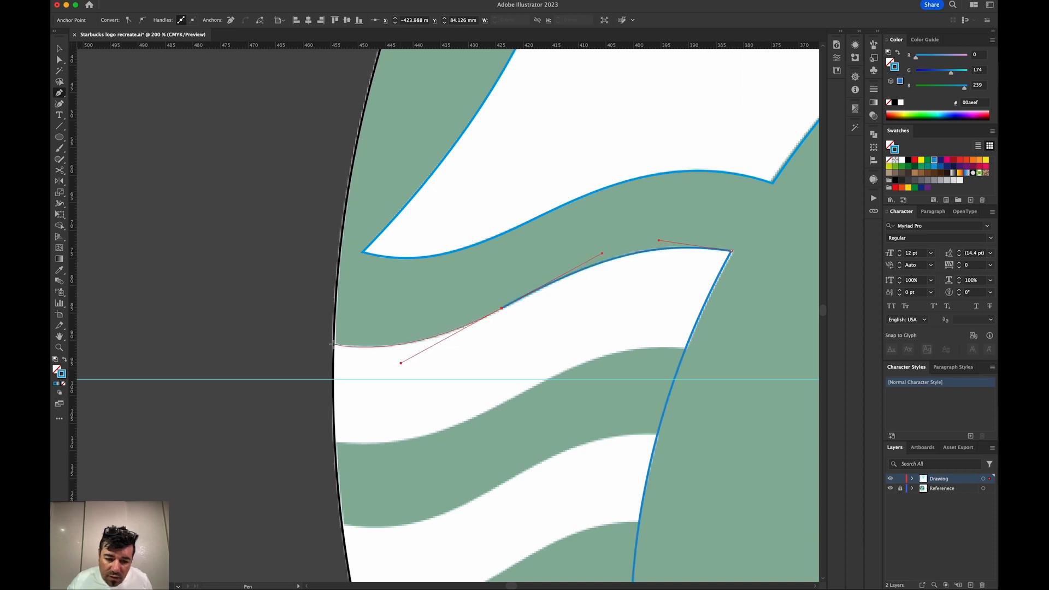
left_click_drag(333, 345, 303, 343)
- Fit the top stripe's upper curve by adjusting its middle handles, move its outer end slightly past the circle, and deselect it
key("a")
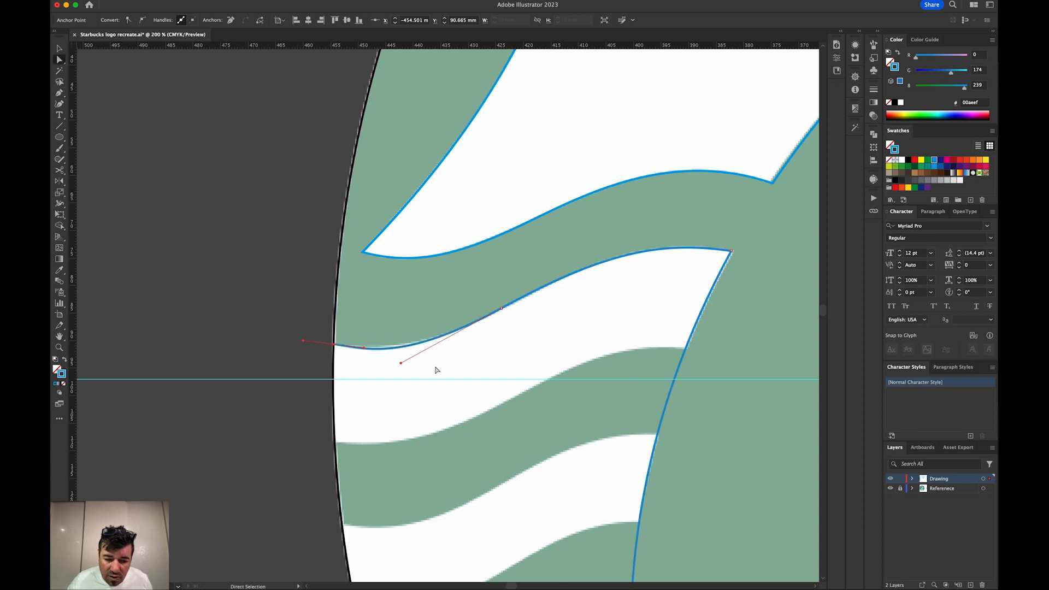
mouse_move(401, 365)
left_mouse_down()
mouse_move(426, 349)
mouse_move(413, 356)
left_mouse_up()
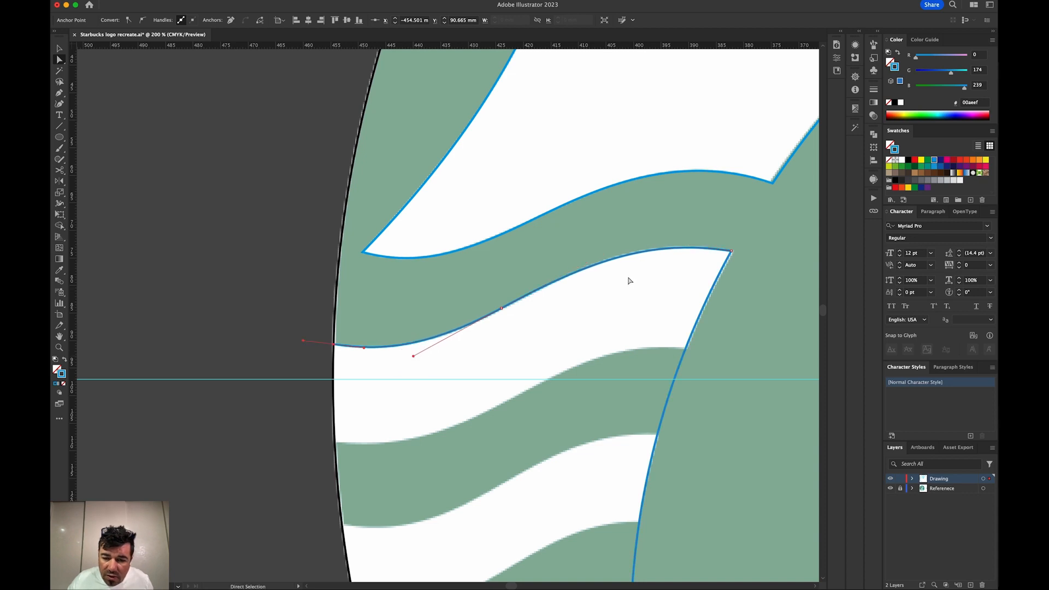
left_click(596, 264)
left_click(502, 308)
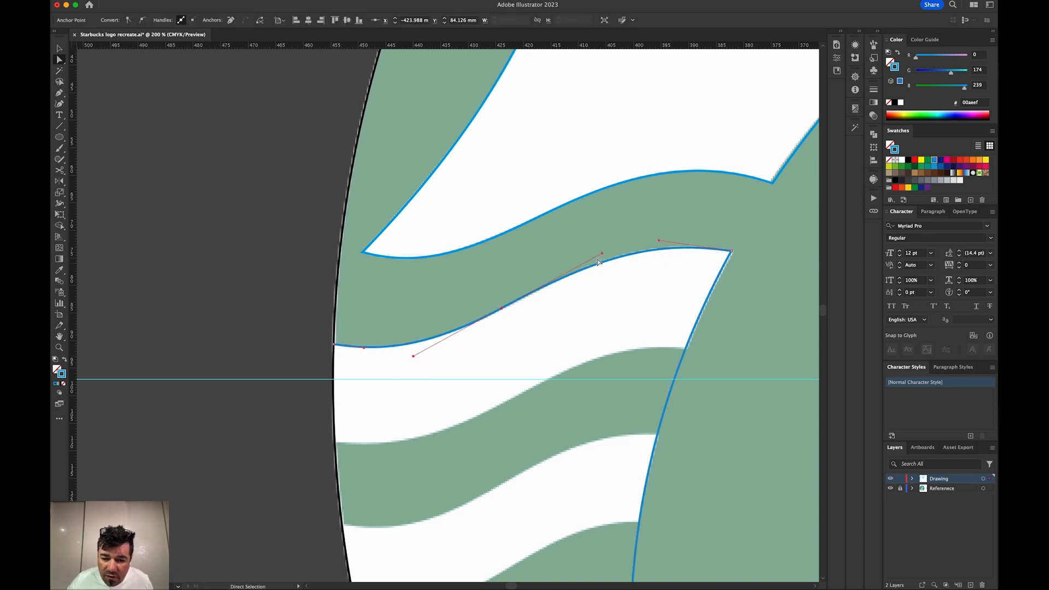
left_click_drag(602, 254, 600, 255)
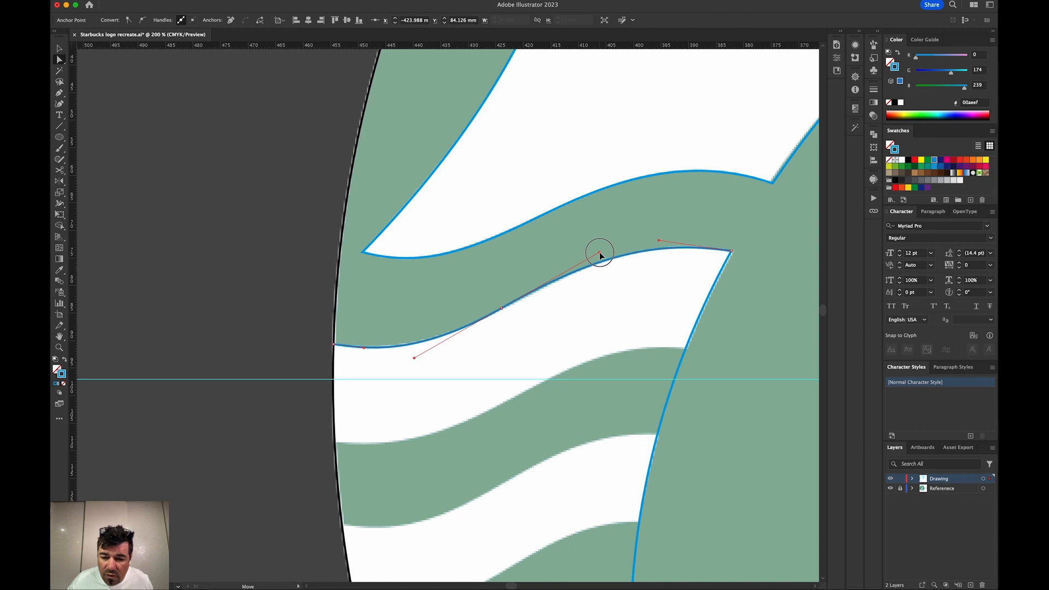
left_click_drag(581, 335, 511, 270)
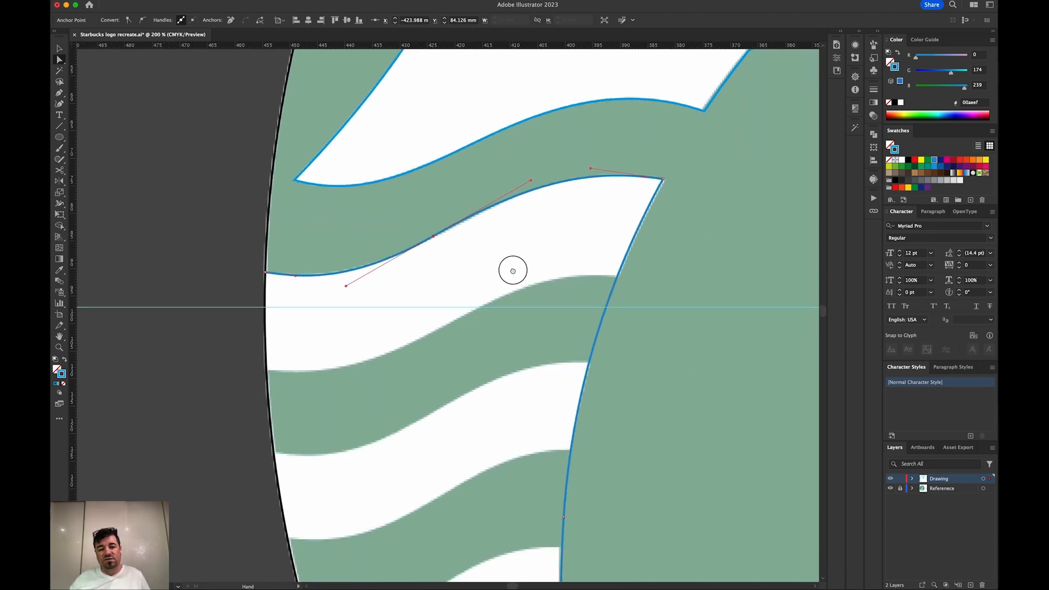
left_click(262, 273)
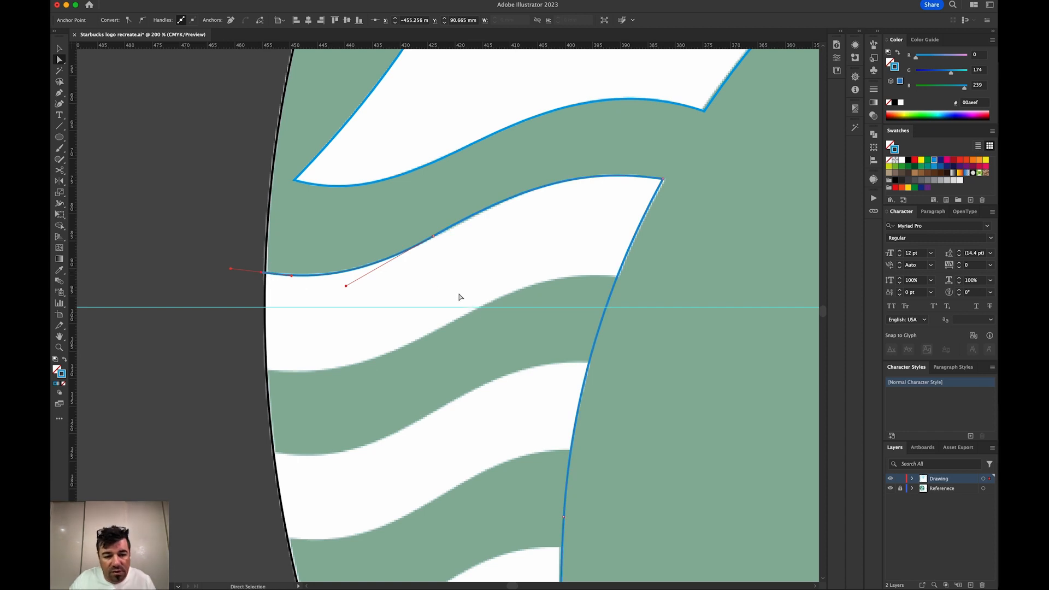
left_click(233, 294)
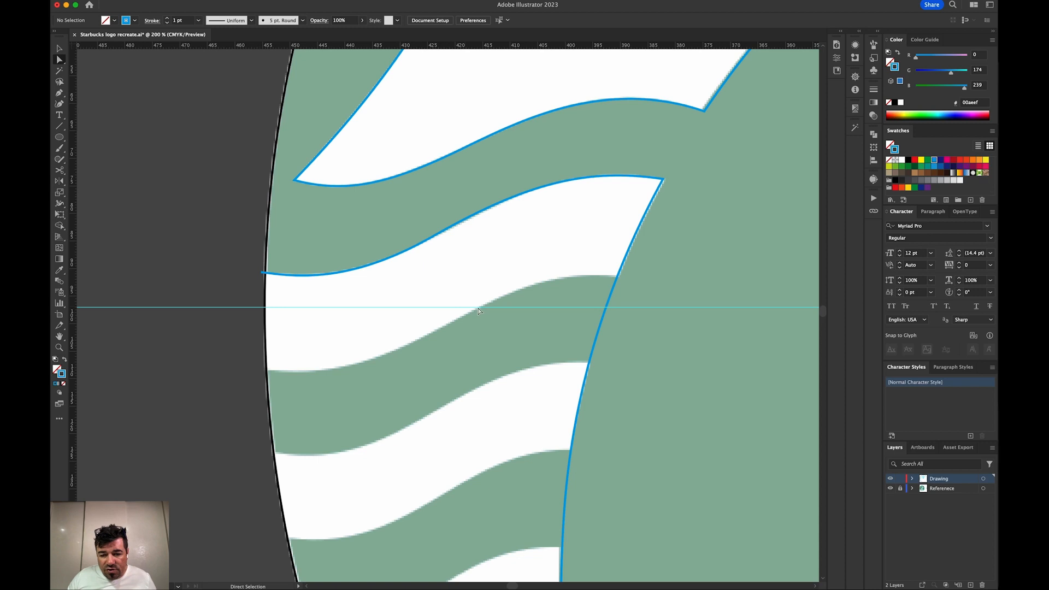
- Cut the tail's inner curve with the Scissors tool at the top stripe's lower corner and the second stripe's upper corner, and delete the segment between
key("p")
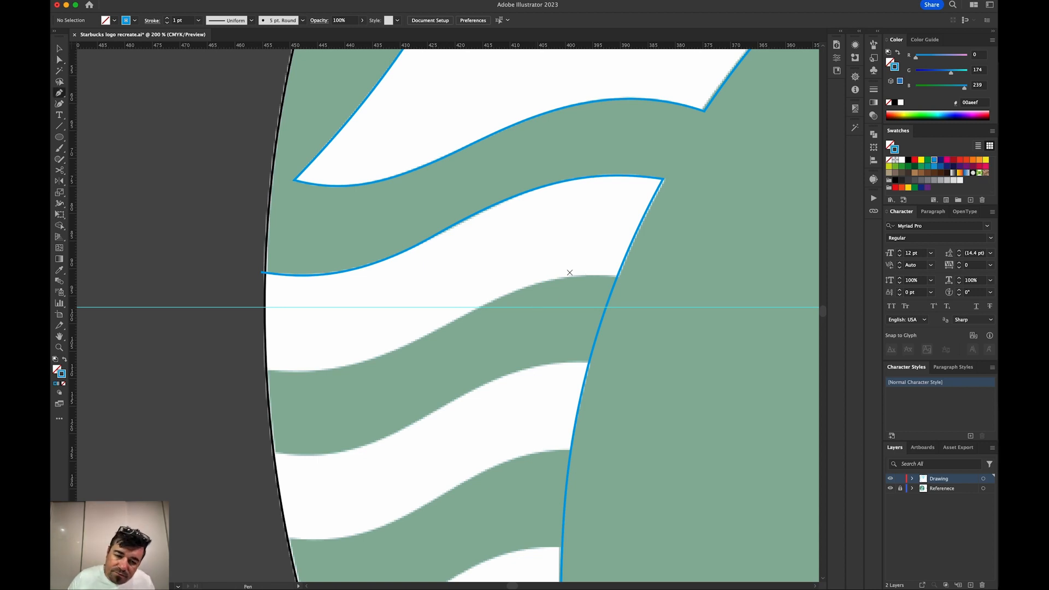
key("a")
left_click(610, 294)
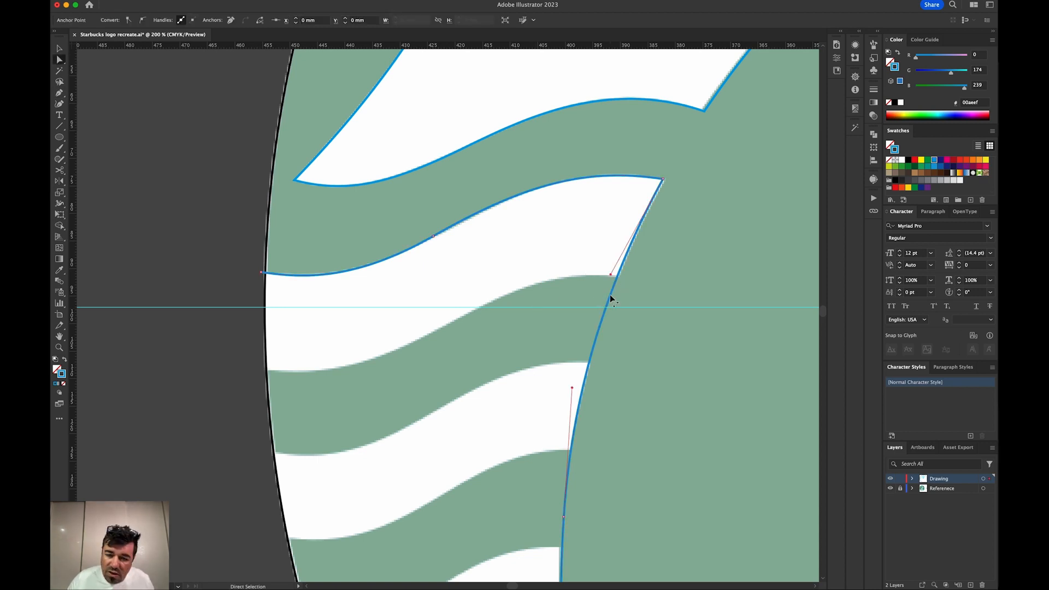
key("c")
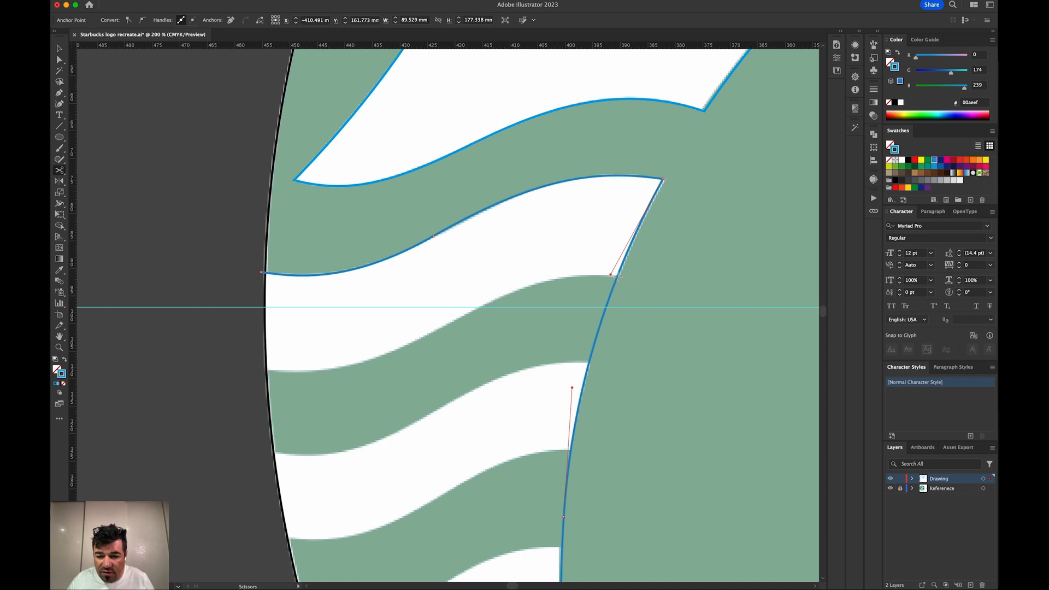
left_click(617, 277)
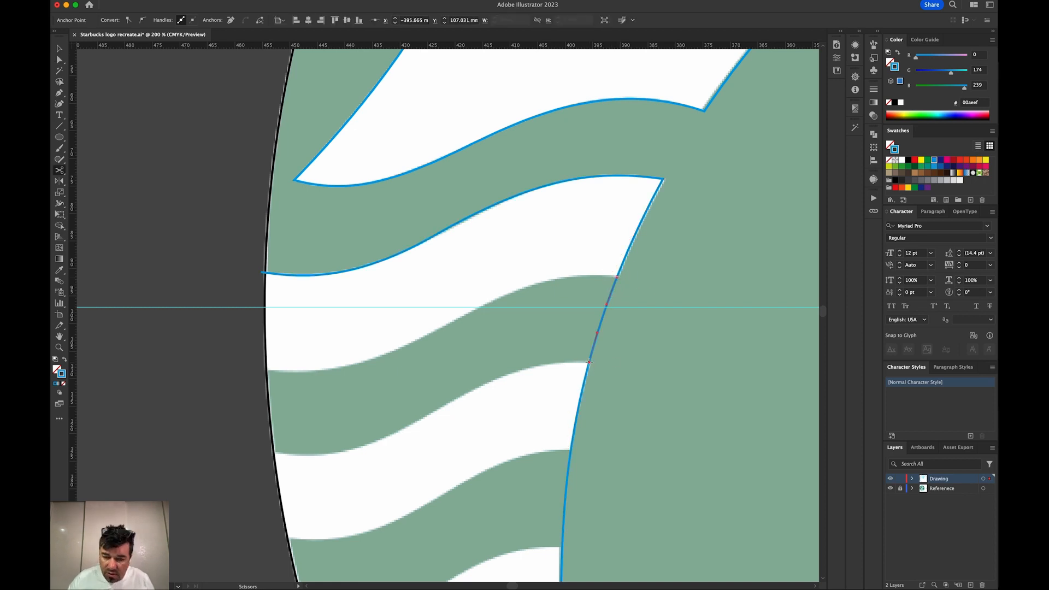
key("Delete")
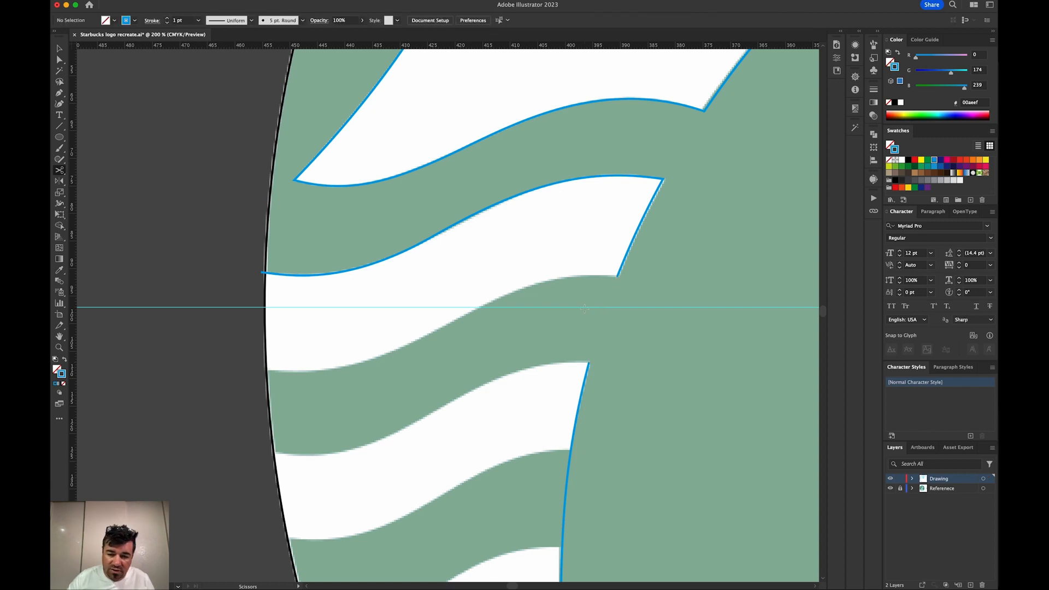
- Extend the top stripe's path with curved Pen segments along its lower edge, from the inner corner to the circle's outline
key("a")
key("p")
left_click_drag(618, 276, 562, 275)
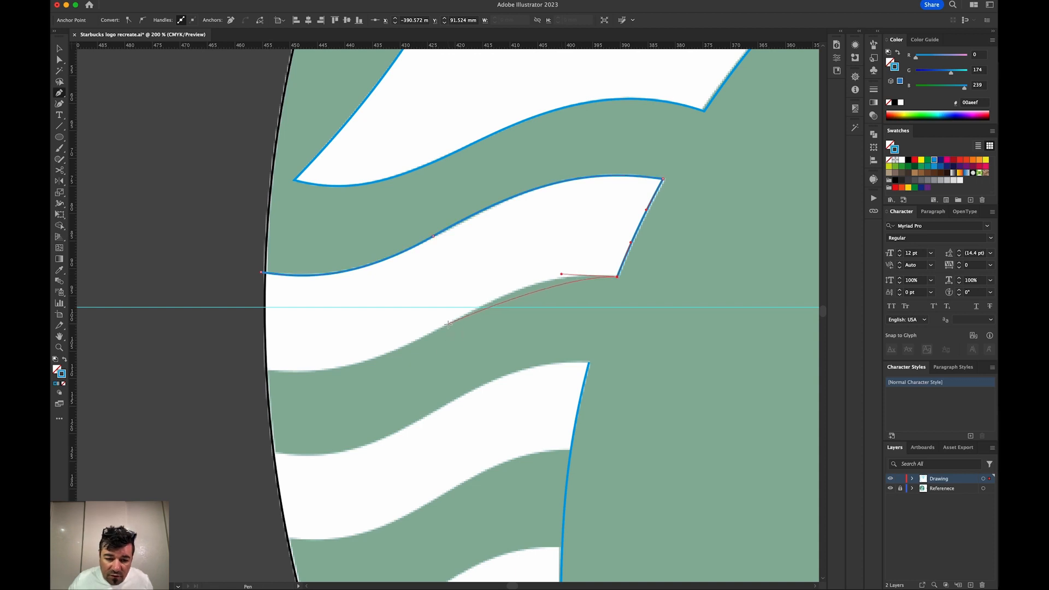
left_click_drag(449, 325, 374, 364)
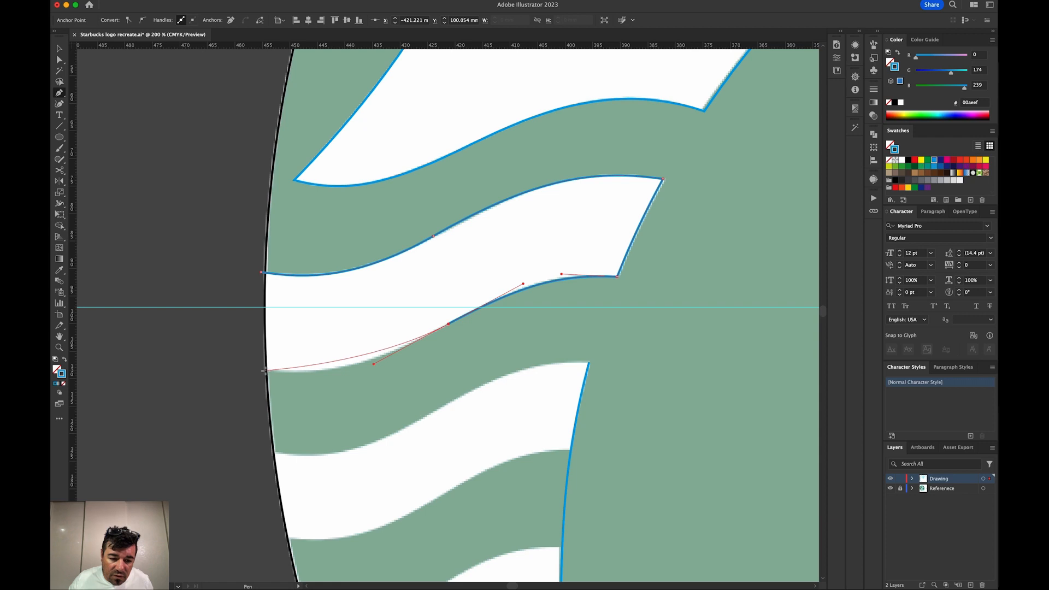
left_click_drag(264, 371, 191, 366)
- Fit the top stripe's lower curve to the reference by adjusting the handles near its inner corner and at its outer end
key("a")
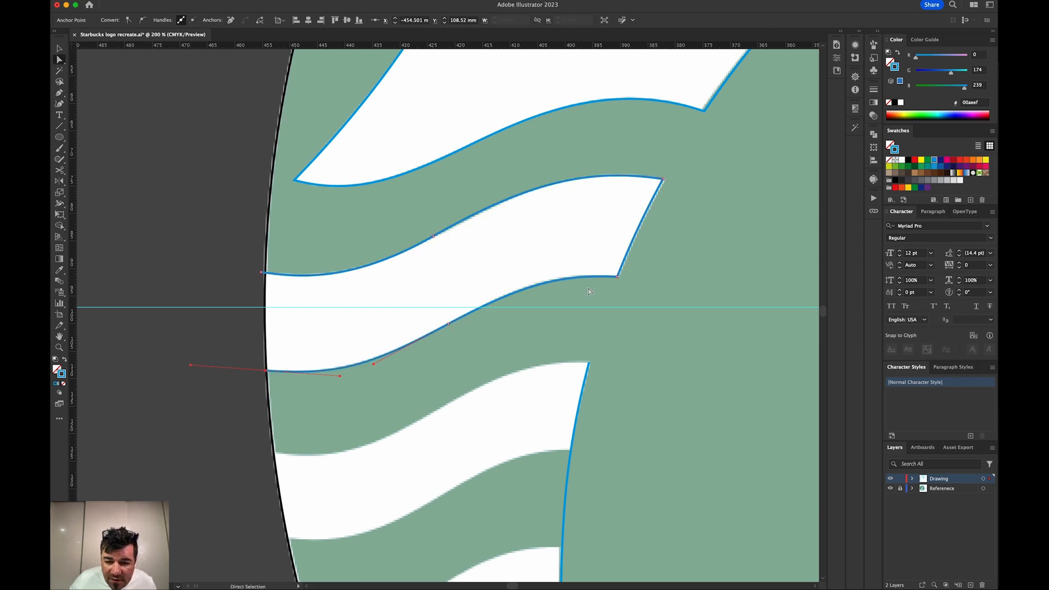
left_click(617, 276)
left_click_drag(561, 274, 520, 287)
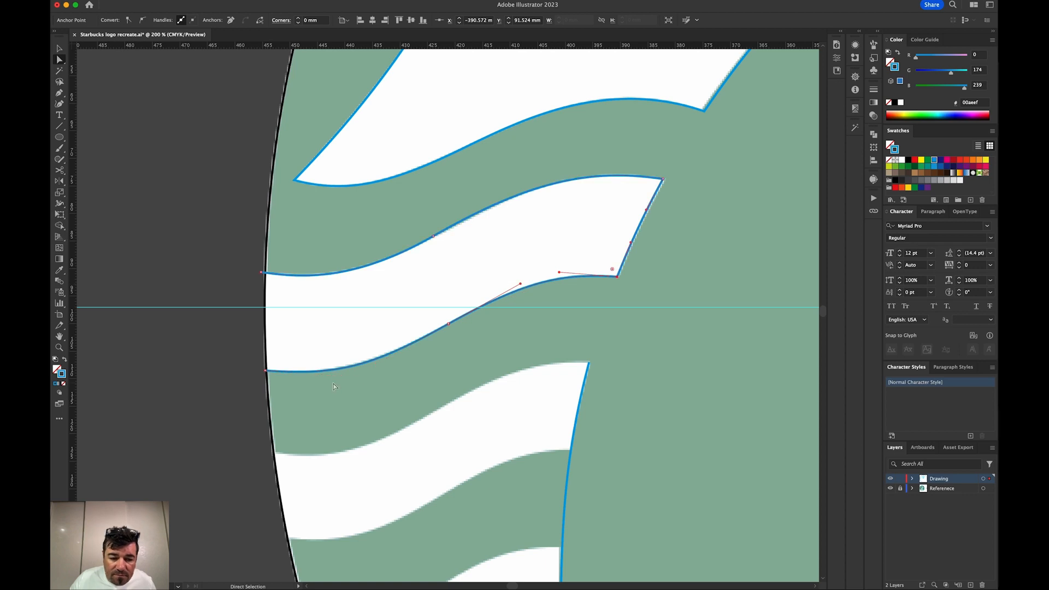
left_click(267, 371)
left_click_drag(339, 376, 335, 376)
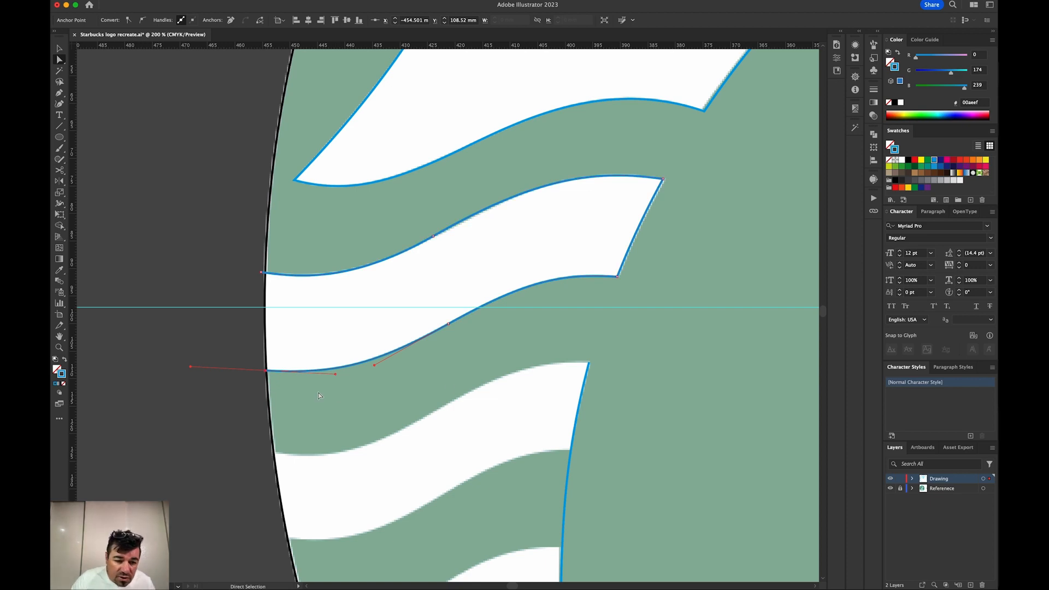
left_click(231, 392)
left_click(274, 373)
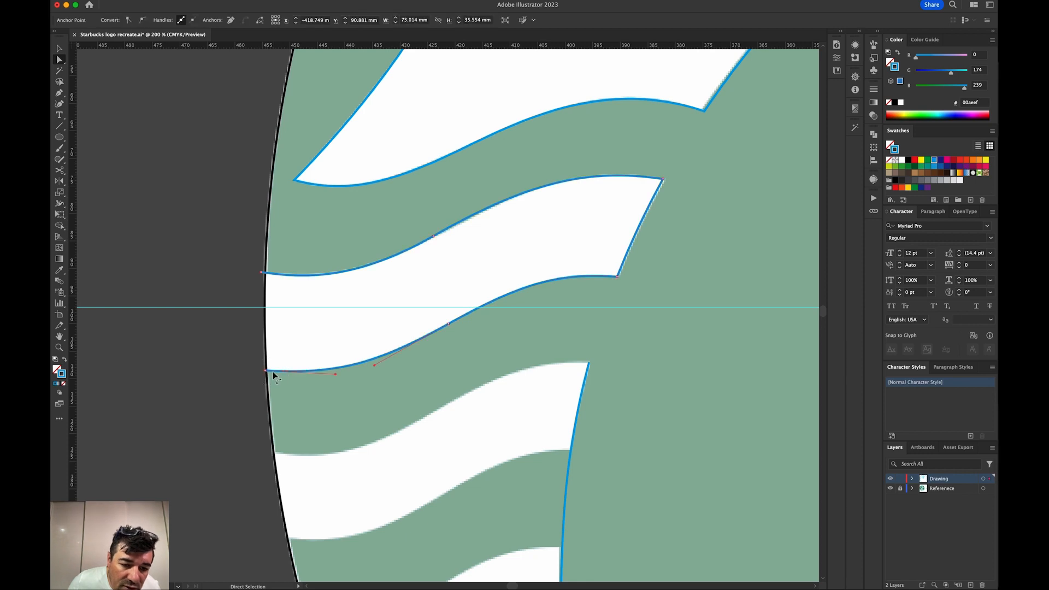
key("c")
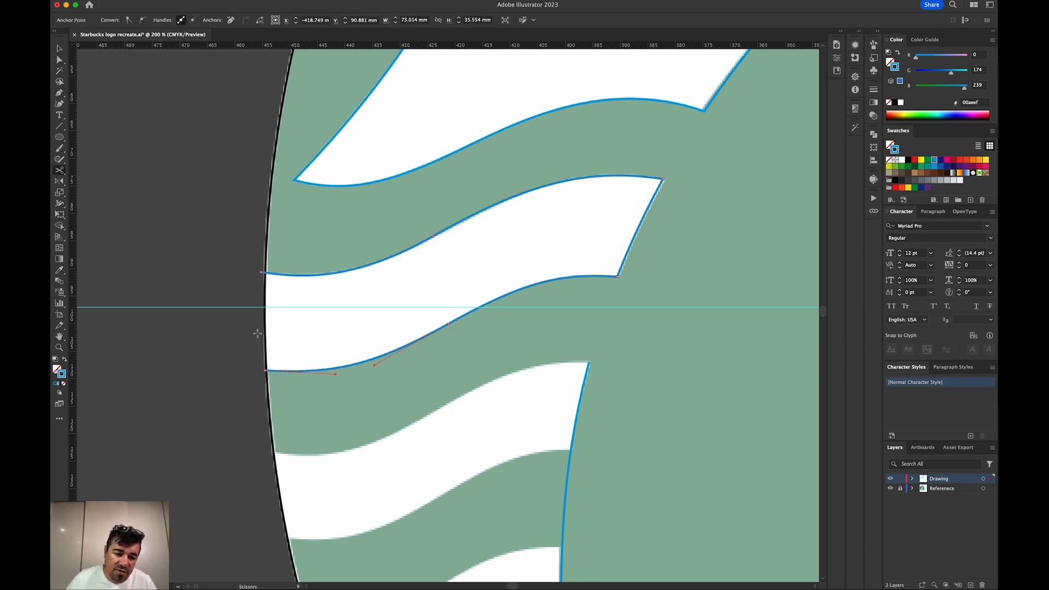
- Cut the tail's inner curve with the Scissors tool at the second stripe's lower corner and the third stripe's upper and lower corners
left_click_drag(434, 434, 441, 234)
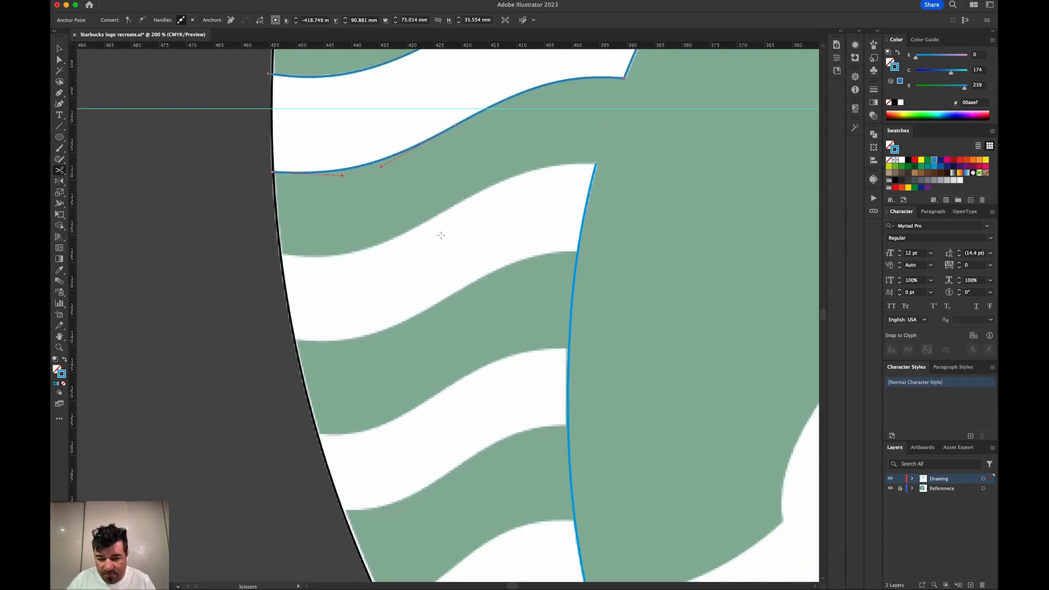
key("a")
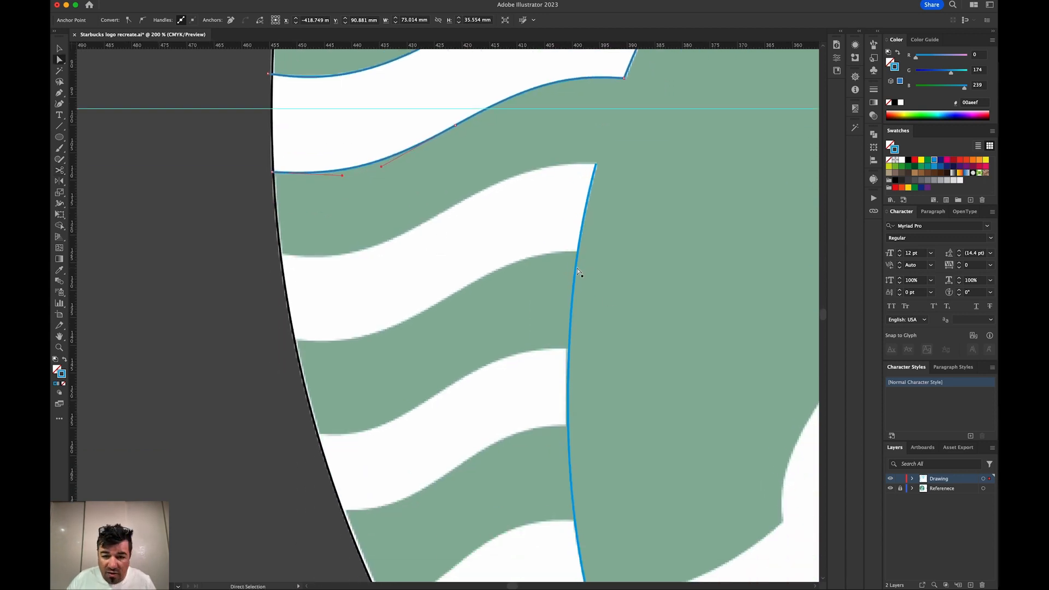
left_click(576, 267)
key("c")
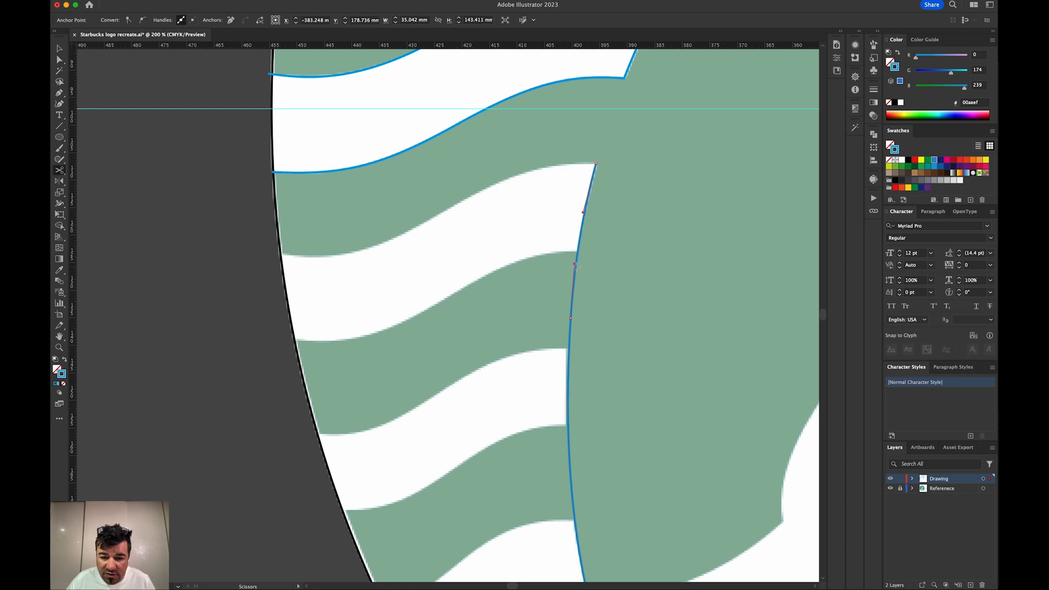
left_click(579, 253)
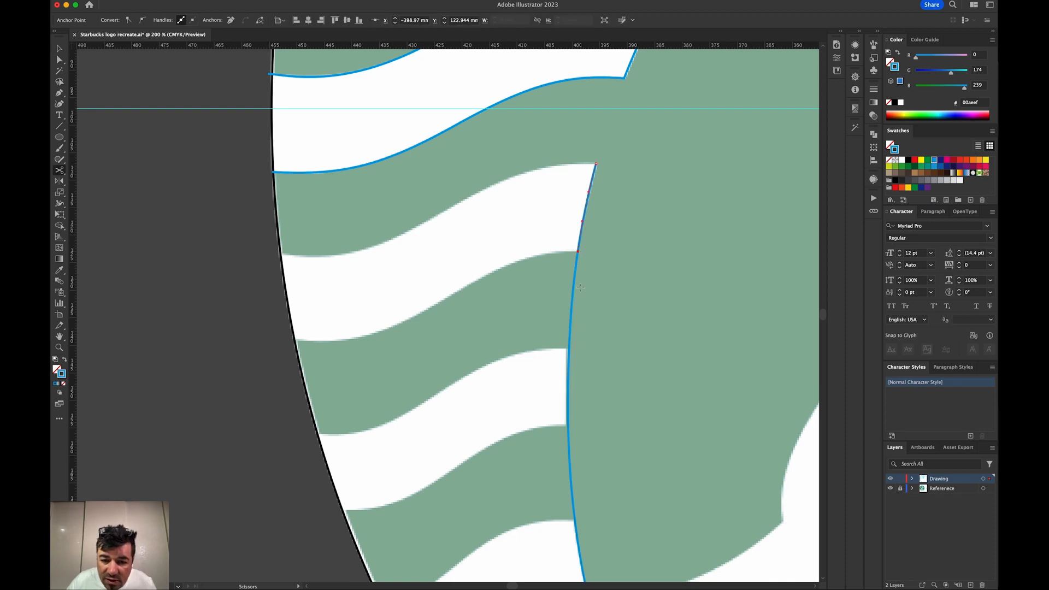
left_click(569, 348)
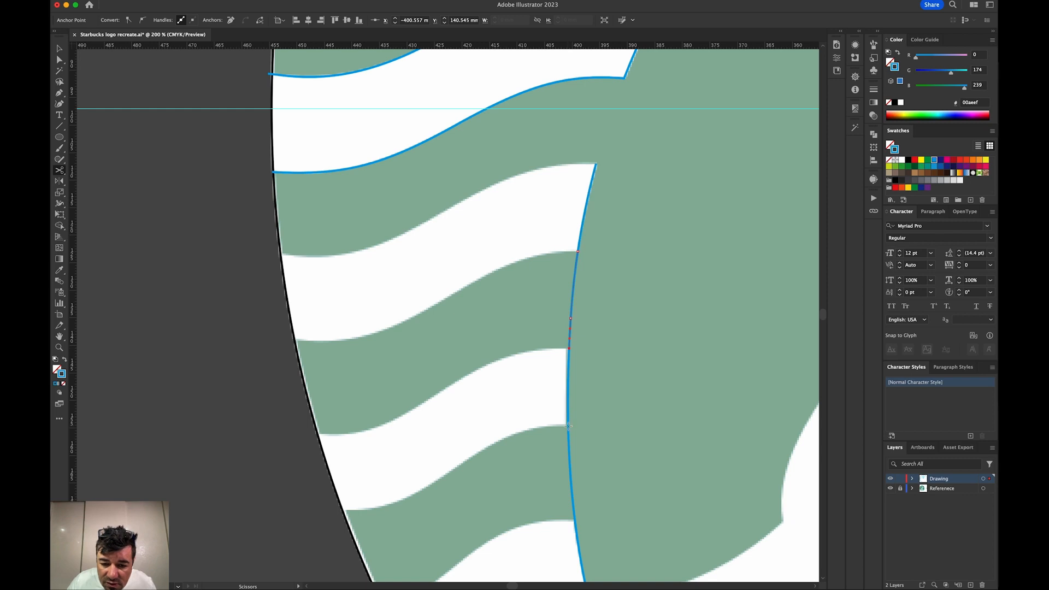
left_click(569, 426)
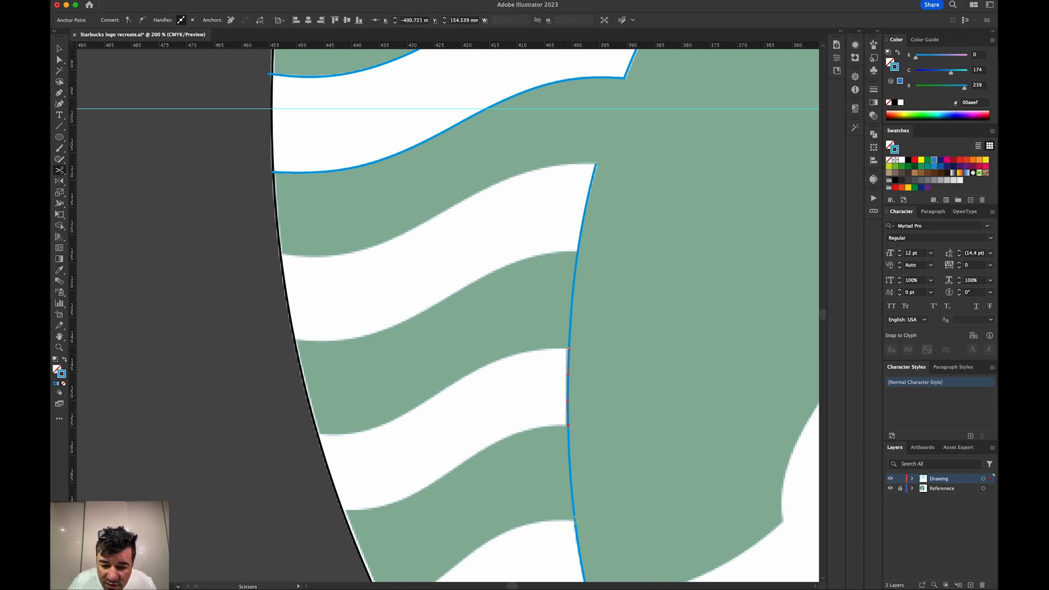
- Cut the rest of the inner curve with the Scissors tool at the inner corners of the fourth to seventh stripes and the wide white band's upper corner
scroll(613, 419, "down", 5)
scroll(613, 418, "right", 1)
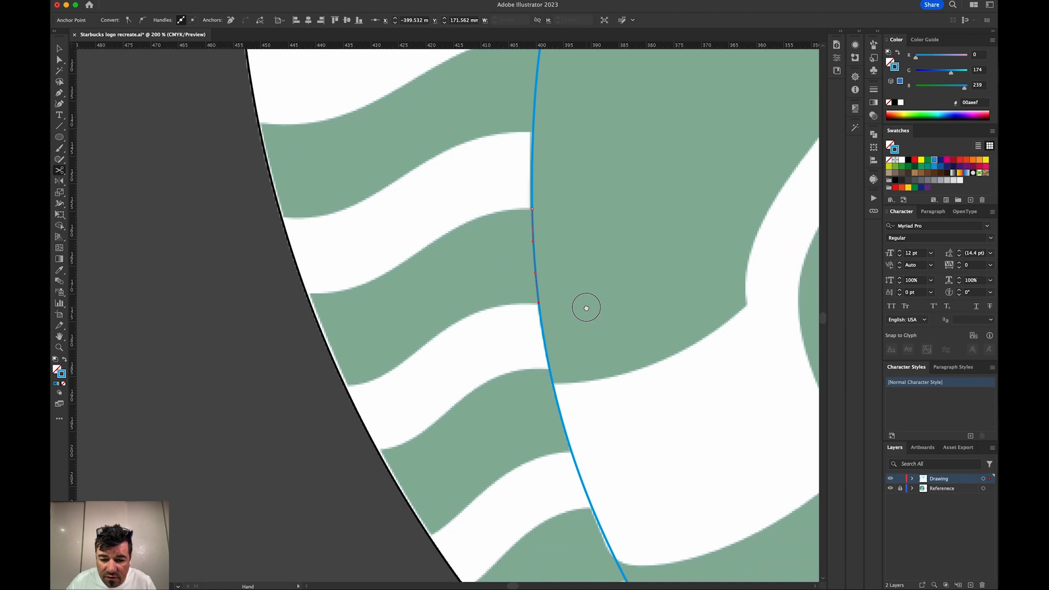
left_click(549, 370)
left_click(552, 384)
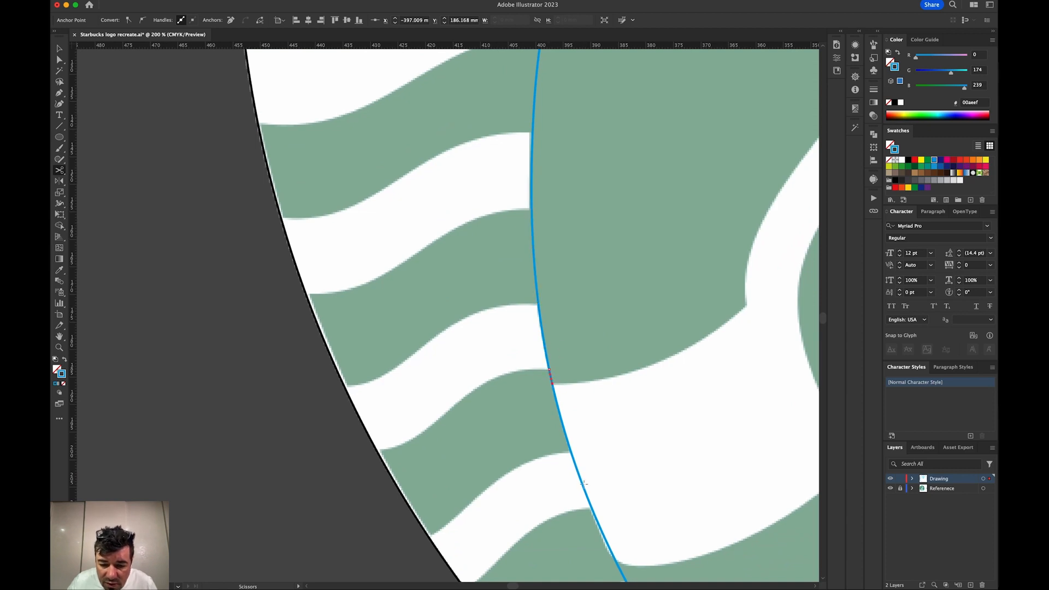
left_click(572, 452)
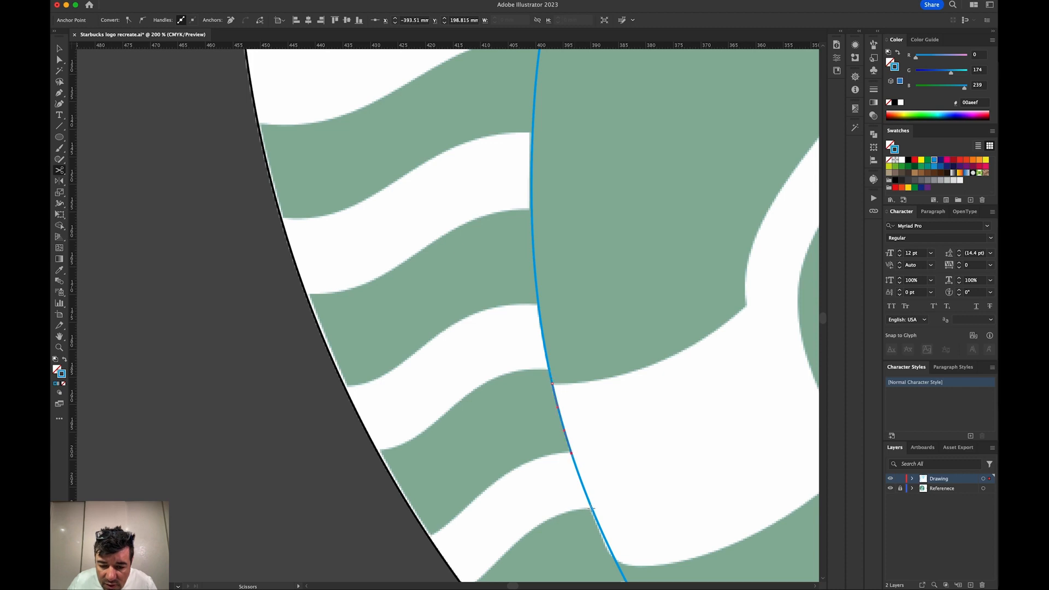
left_click_drag(661, 536, 584, 340)
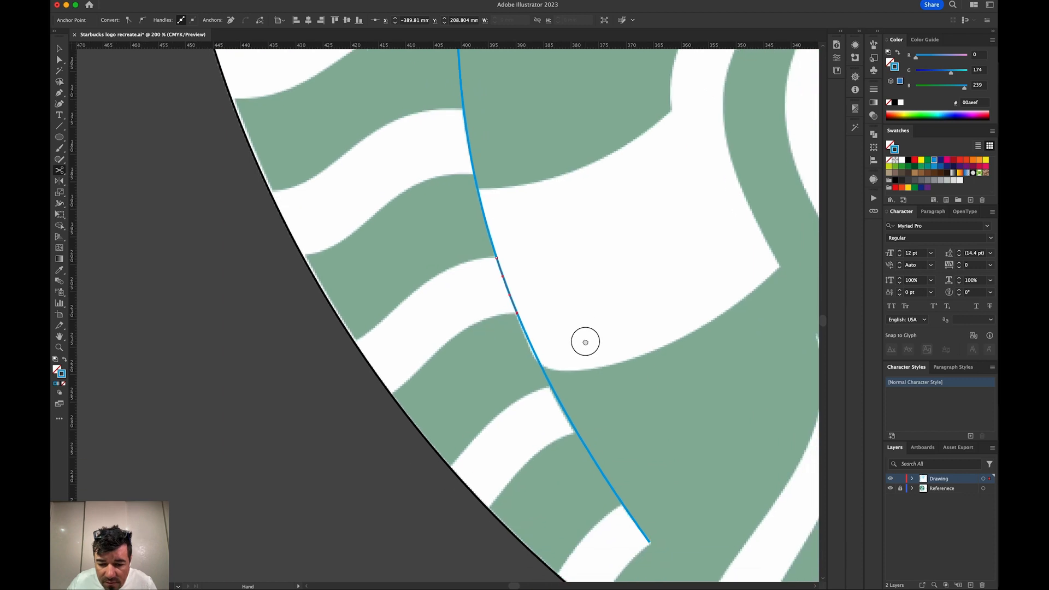
left_click(551, 386)
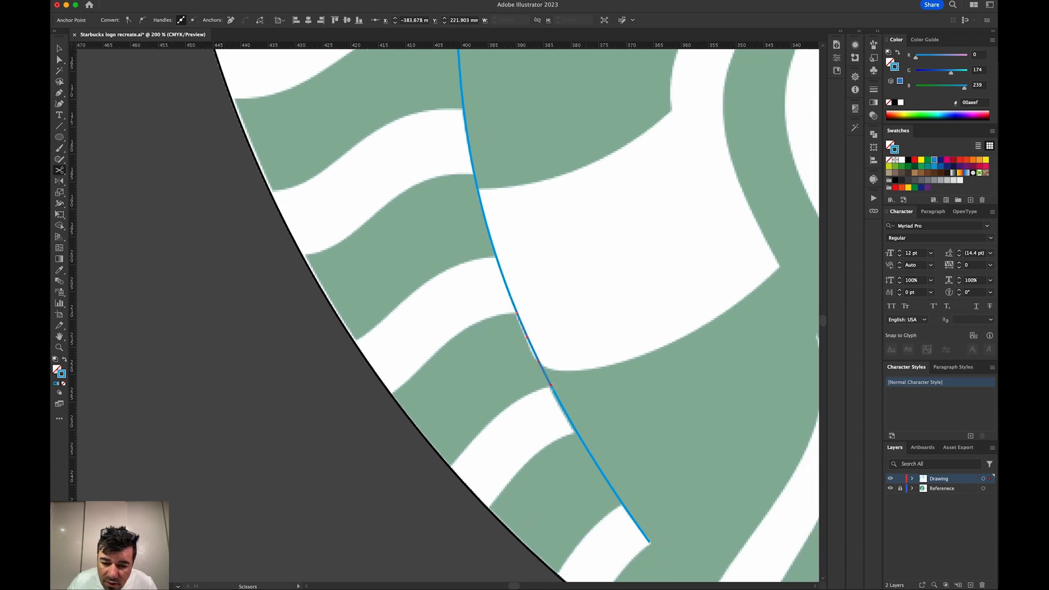
left_click(577, 431)
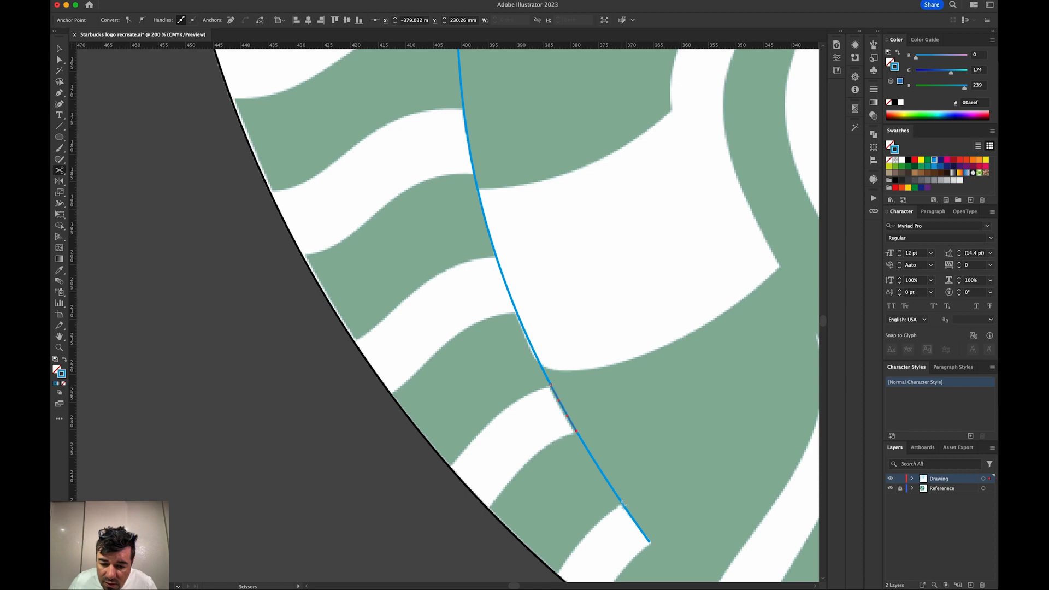
left_click(622, 504)
- Delete the inner curve segment between the sixth and seventh stripes, and cut and delete the one between the white band's lower corner and the sixth stripe
key("a")
key("Delete")
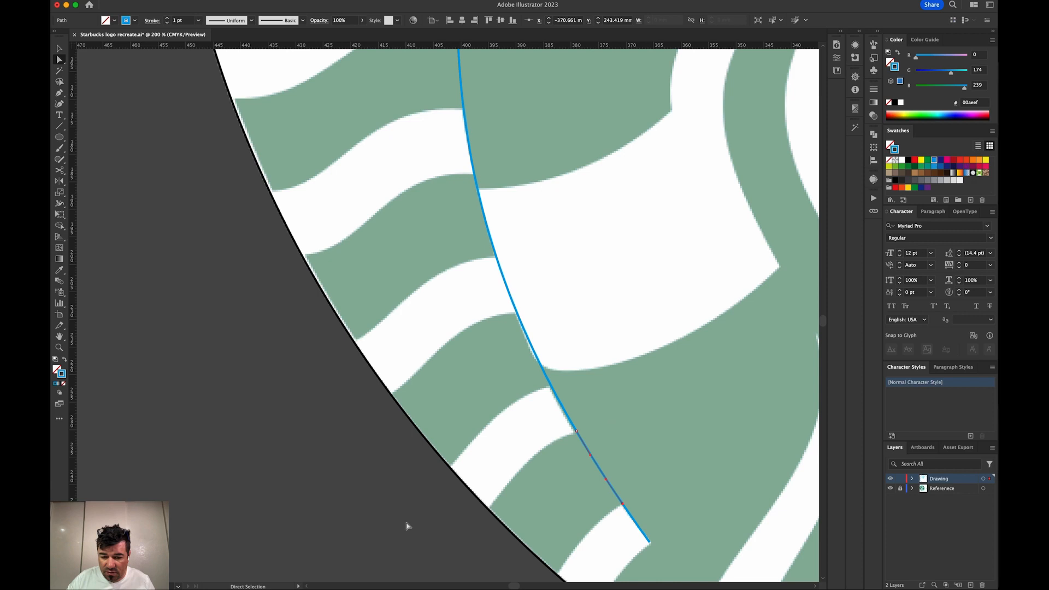
left_click(551, 383)
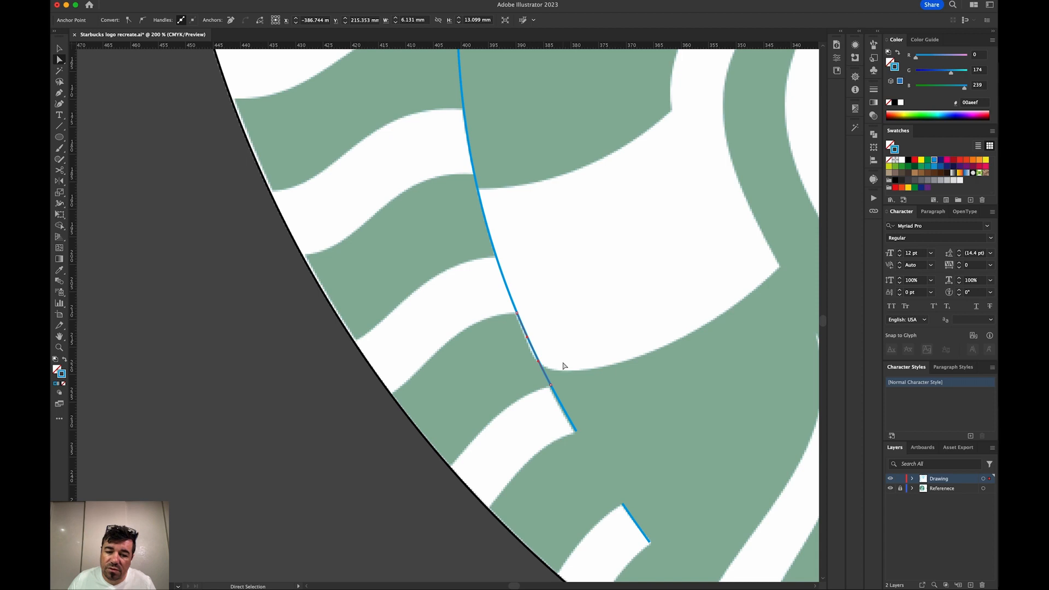
key("c")
left_click(537, 359)
key("a")
key("Delete")
left_click(583, 372)
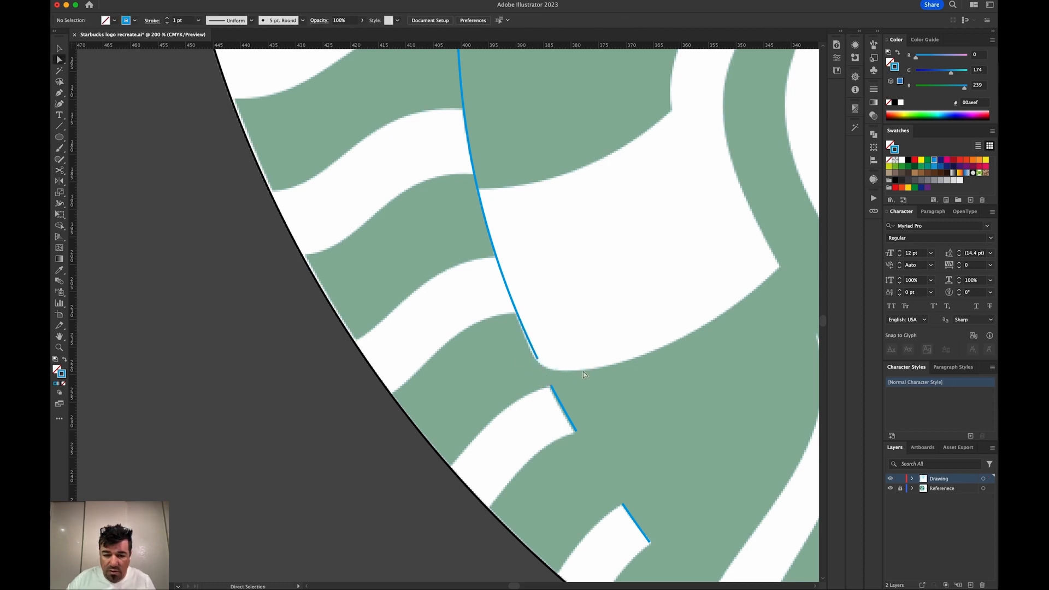
- Delete the inner curve segments between the fourth stripe and the white band, the third and fourth stripes, and the second and third stripes
left_click(476, 186)
key("Delete")
left_click(522, 188)
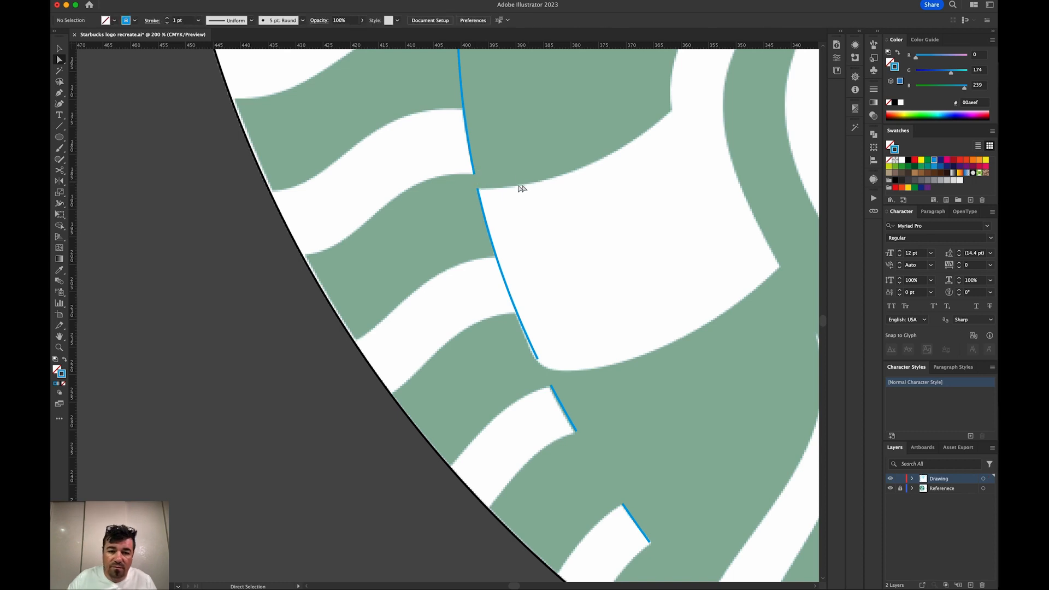
scroll(522, 188, "up", 10)
scroll(522, 188, "left", 2)
left_click(514, 323)
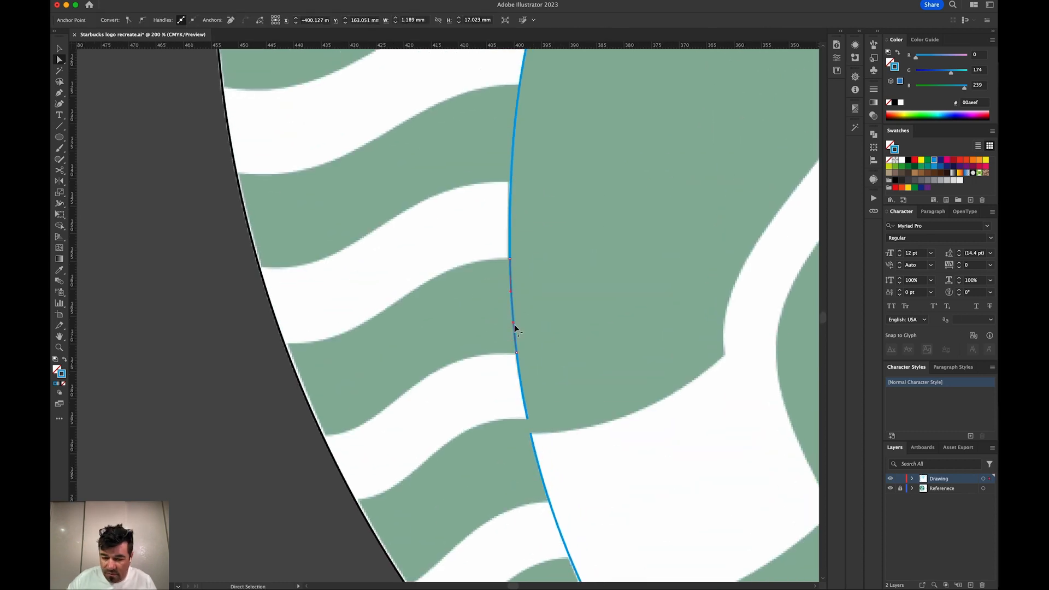
key("Delete")
left_click(513, 164)
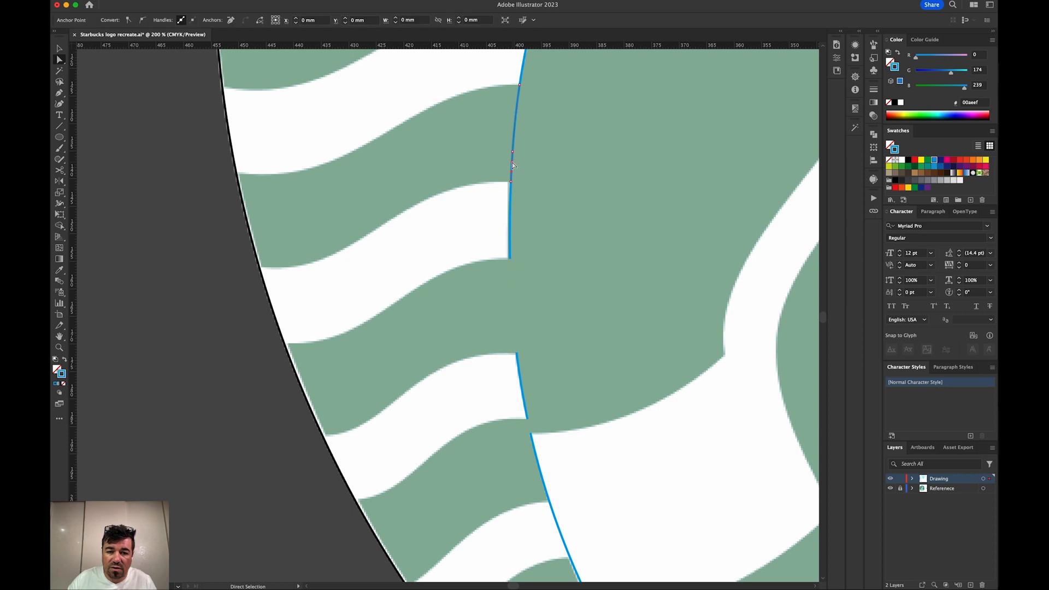
key("Delete")
- Extend the second stripe's path with curved Pen segments along its upper edge, from the inner corner to the circle's outline, and deselect it
left_click_drag(526, 160, 571, 410)
key("p")
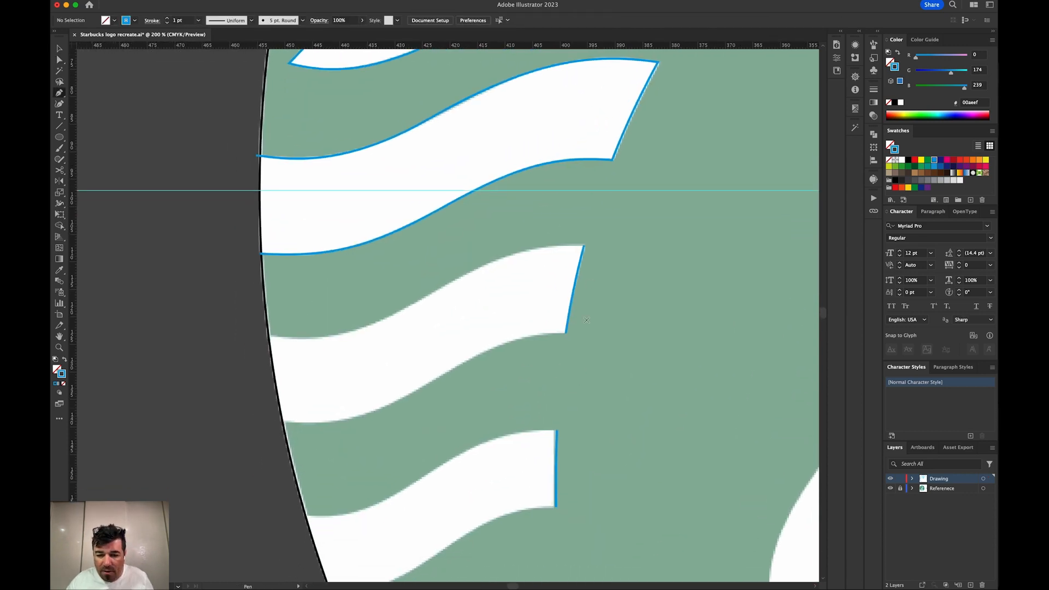
left_click(584, 246)
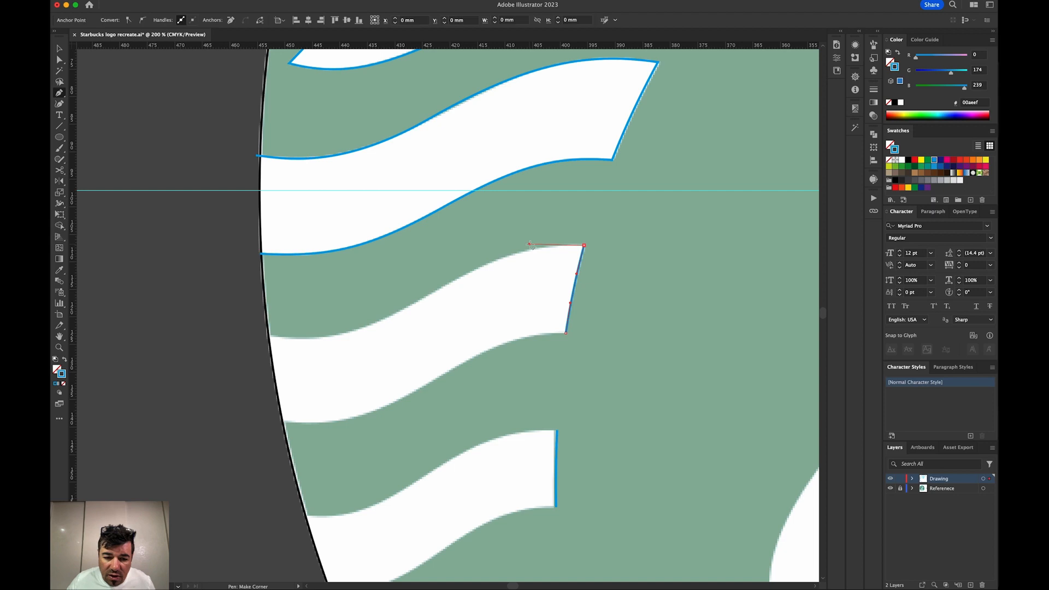
left_click_drag(440, 288, 382, 321)
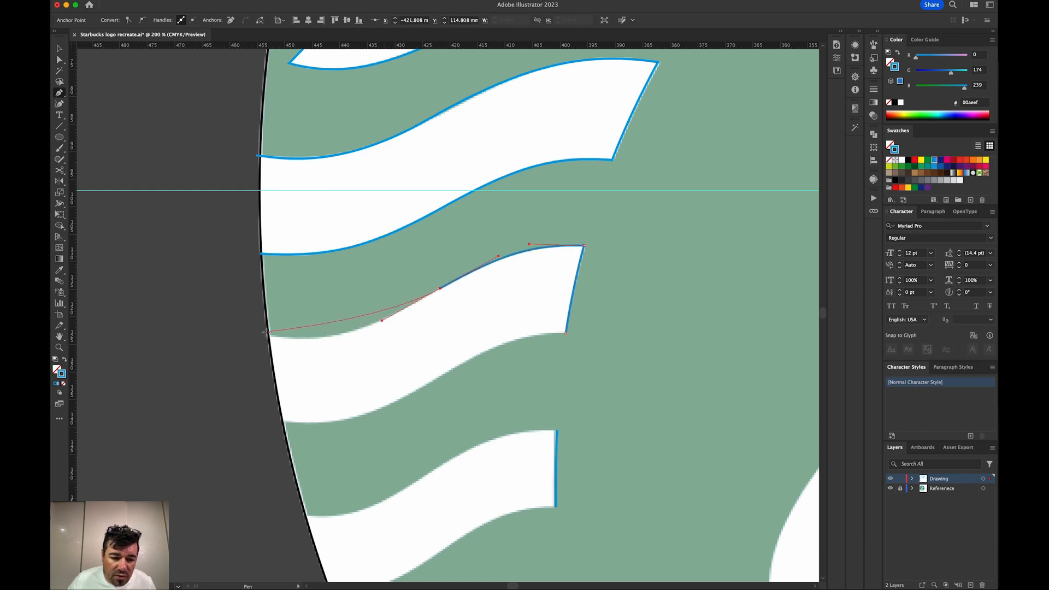
left_click_drag(265, 335, 179, 325)
key("a")
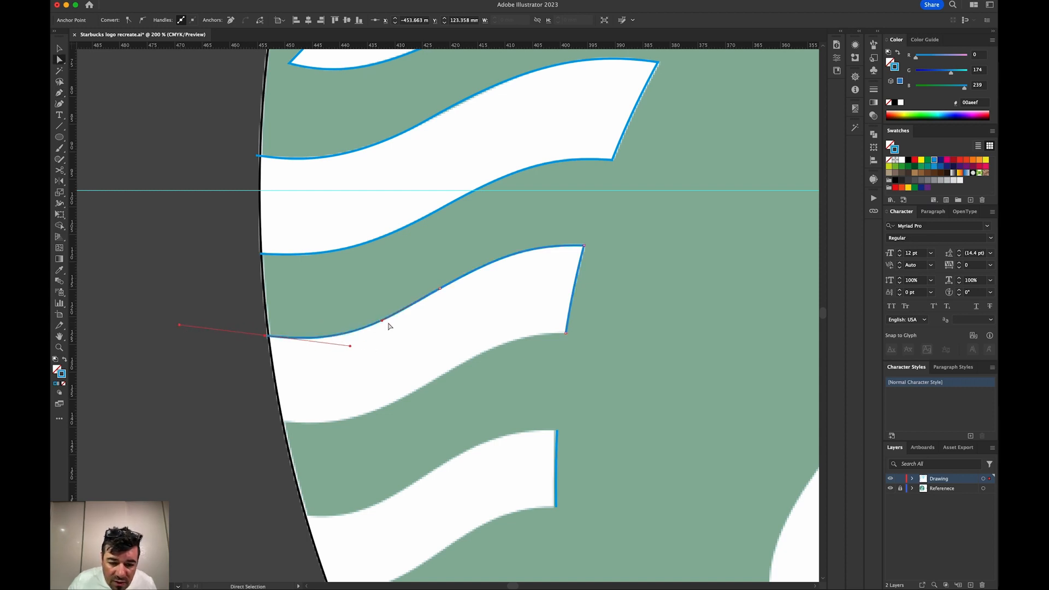
left_click(195, 360)
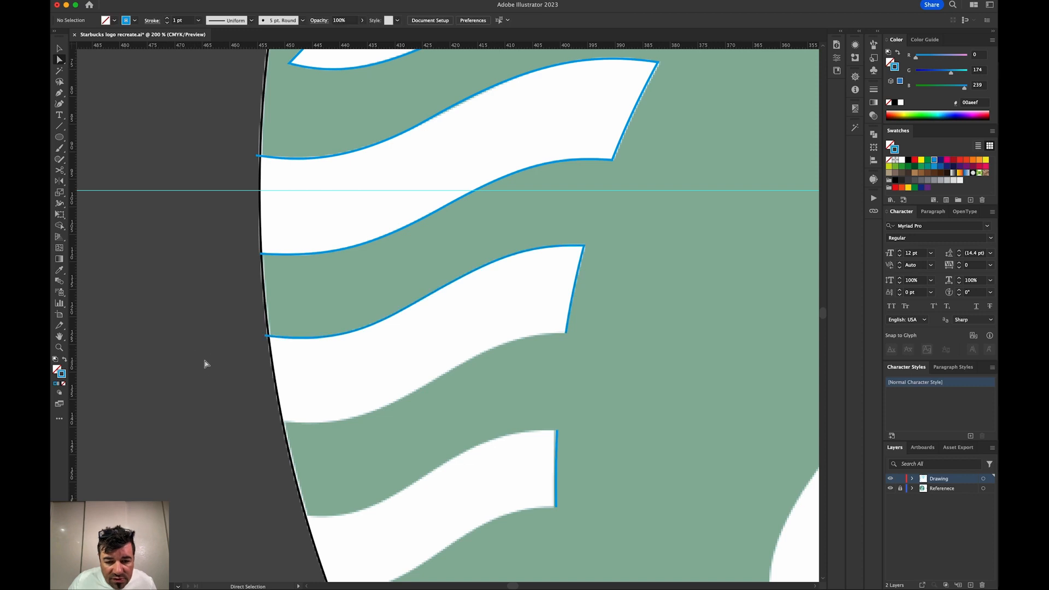
- Extend the second stripe's path with curved Pen segments along its lower edge, from the inner corner to the circle's outline
key("p")
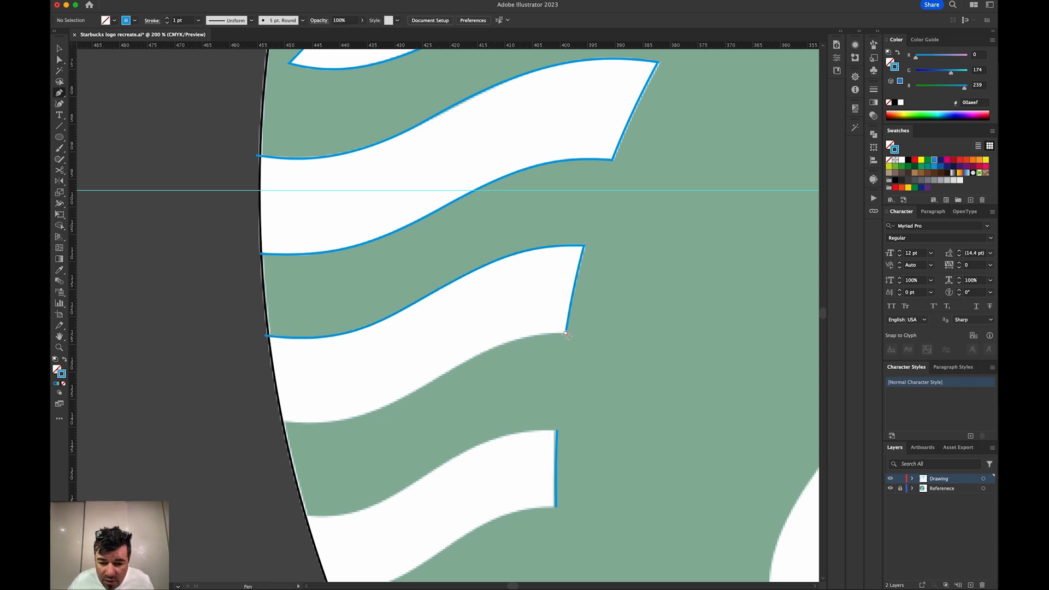
left_click_drag(566, 334, 515, 336)
left_click(375, 408)
left_click_drag(373, 414, 364, 418)
left_click_drag(279, 422, 200, 418)
- Adjust the middle anchor point and curve handles of the second stripe's lower edge so the path follows the reference
key("a")
left_click(424, 385)
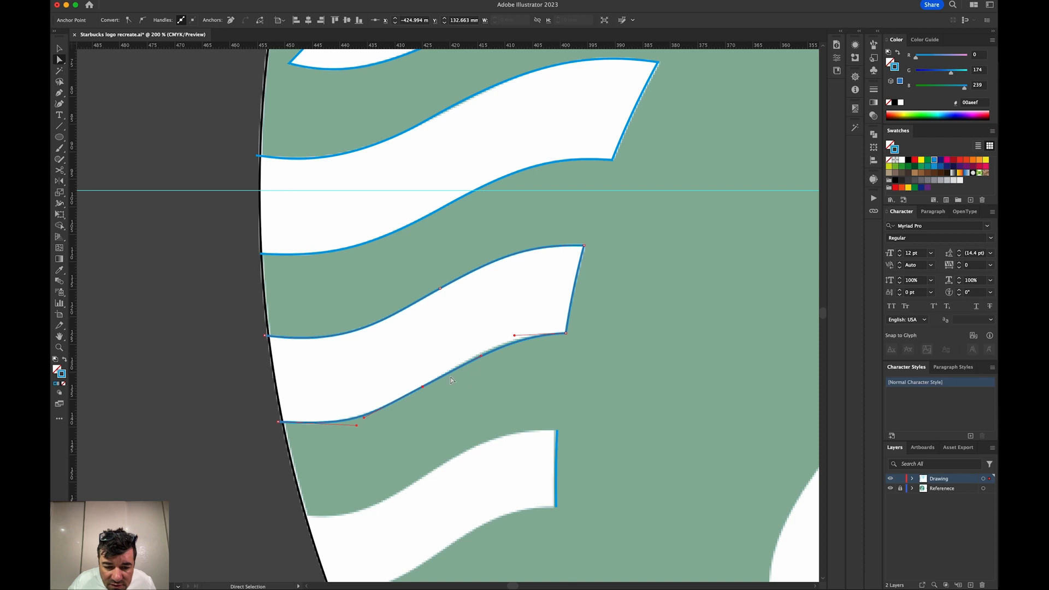
left_click_drag(422, 387, 434, 381)
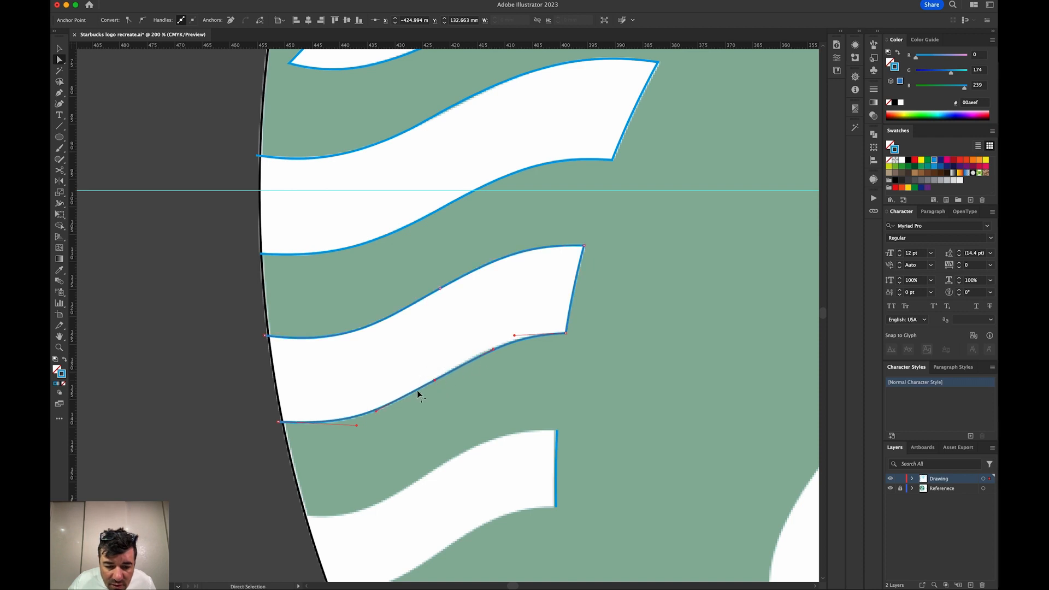
left_click(375, 416)
left_click_drag(375, 417, 375, 413)
left_click(515, 337)
left_click_drag(514, 336, 510, 337)
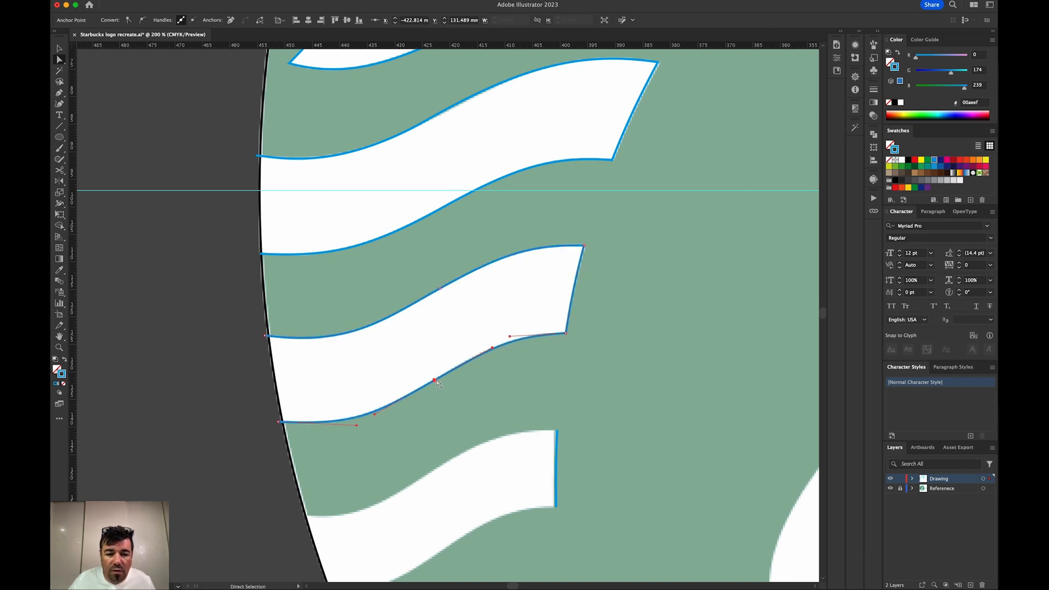
- Extend the path of the next stripe below with curved Pen segments along its upper edge, from the inner corner toward the circle's outline
key("p")
left_click_drag(557, 431, 503, 432)
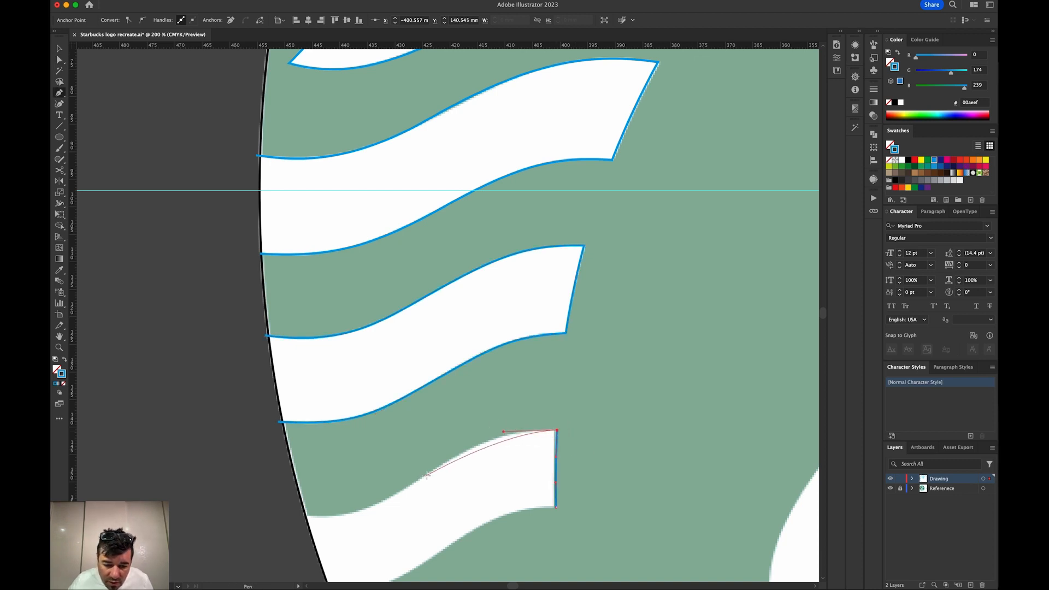
left_click_drag(428, 473, 392, 497)
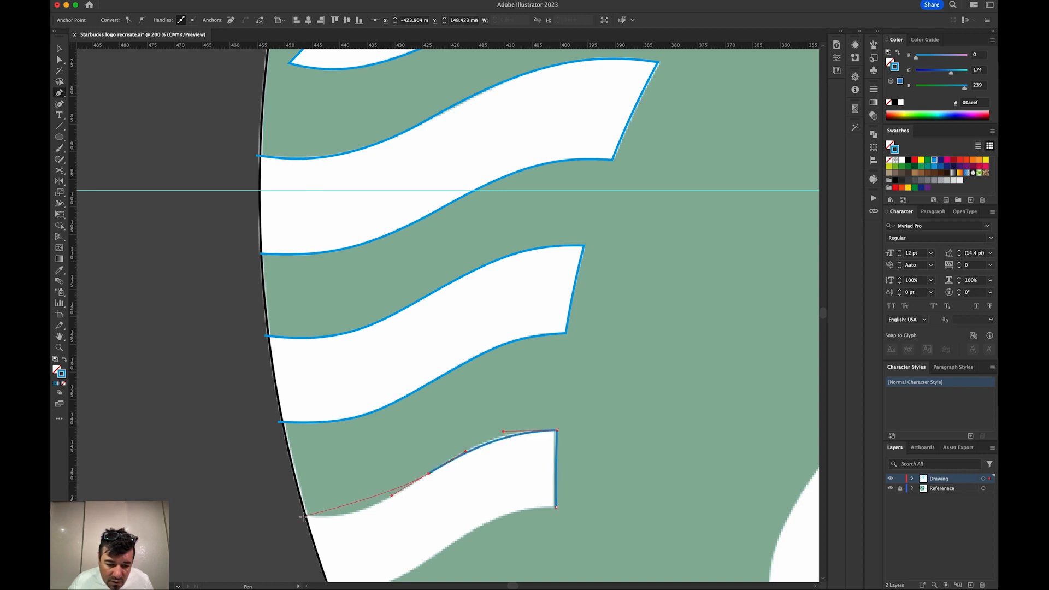
- Finish tracing the upper edge of the blunt-ended white stripe to the outer circle and adjust its curve handles to match the reference
left_click_drag(303, 516, 230, 517)
key("a")
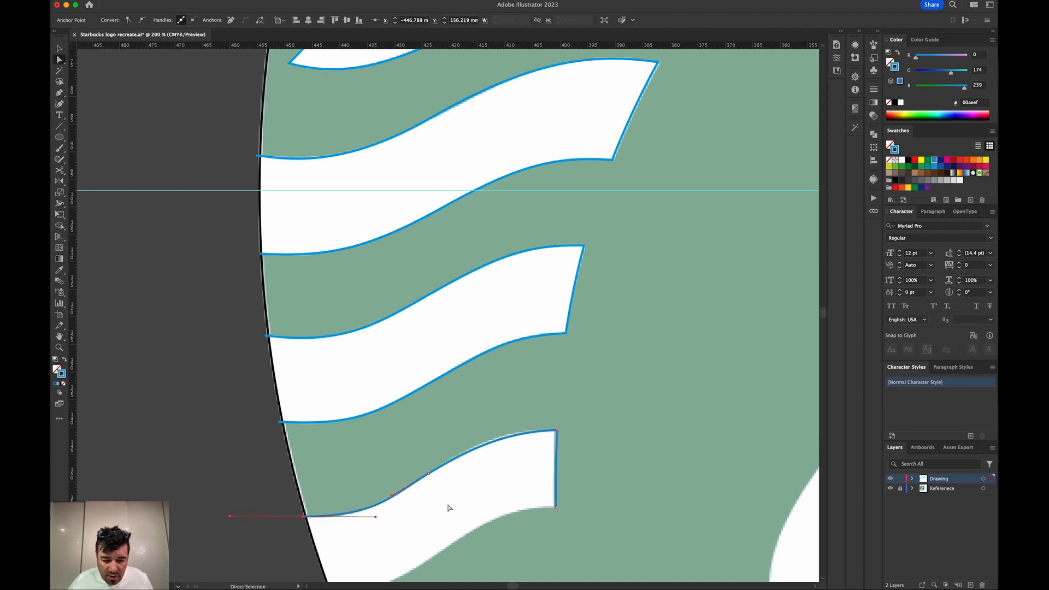
scroll(474, 457, "down", 2)
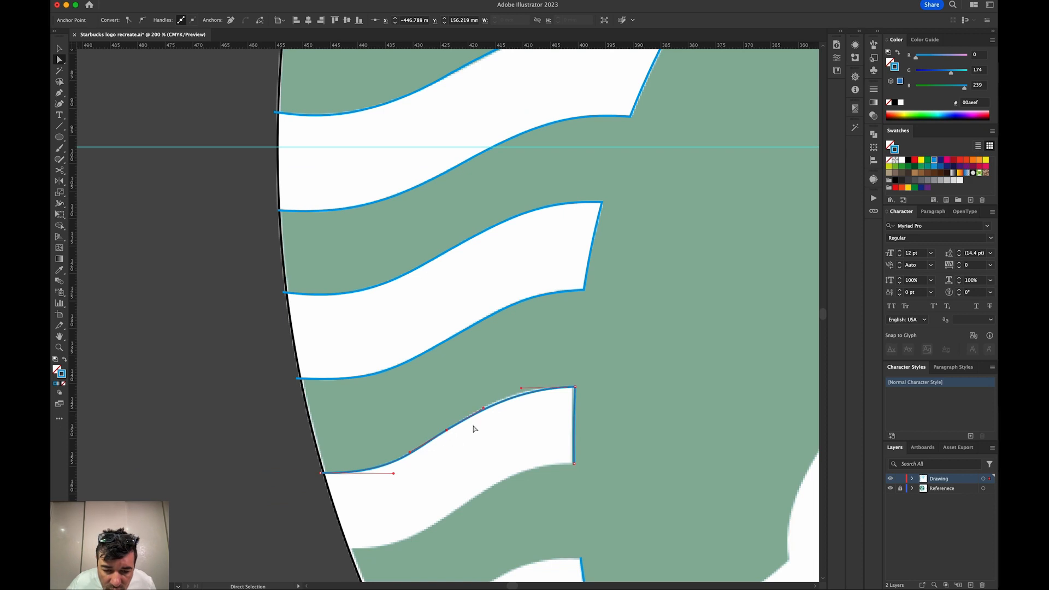
left_click_drag(485, 408, 488, 403)
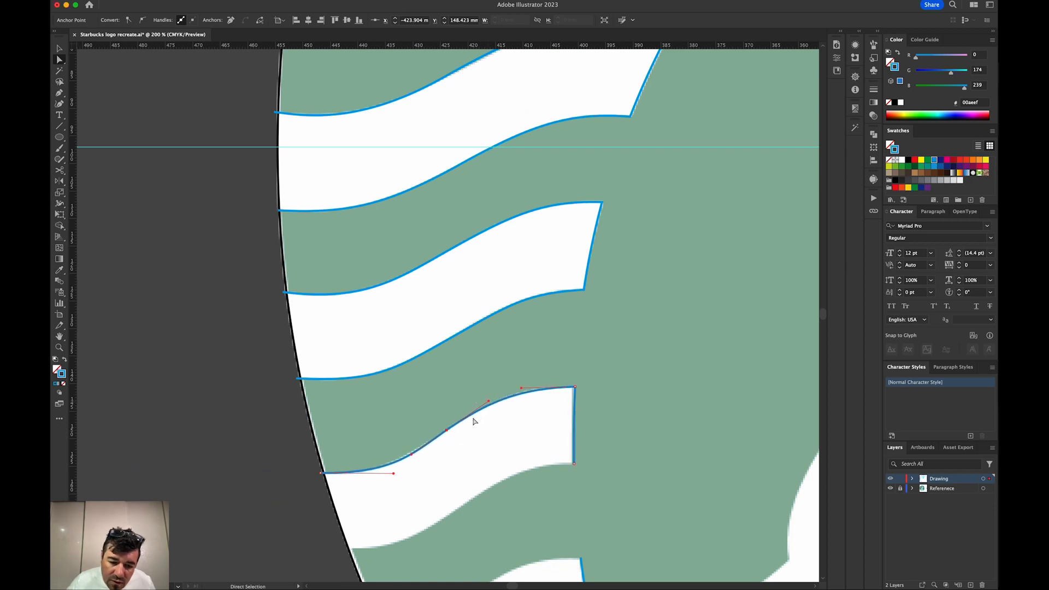
left_click_drag(394, 474, 374, 476)
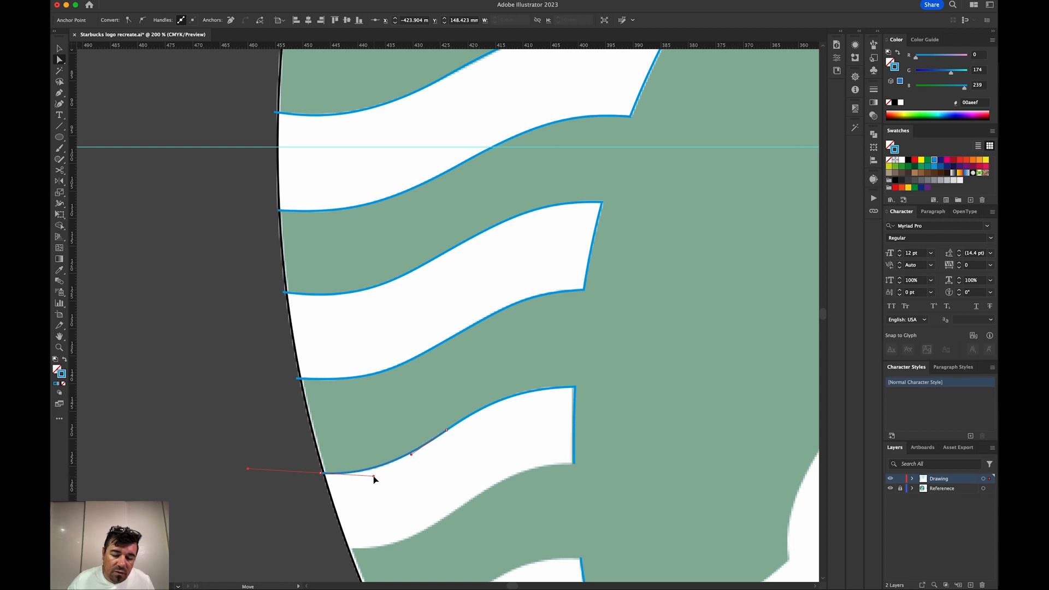
- Trace the lower edge of the same stripe with the Pen tool from its blunt end to the outer circle, nudging the end anchor up
left_click_drag(498, 480, 529, 356)
key("p")
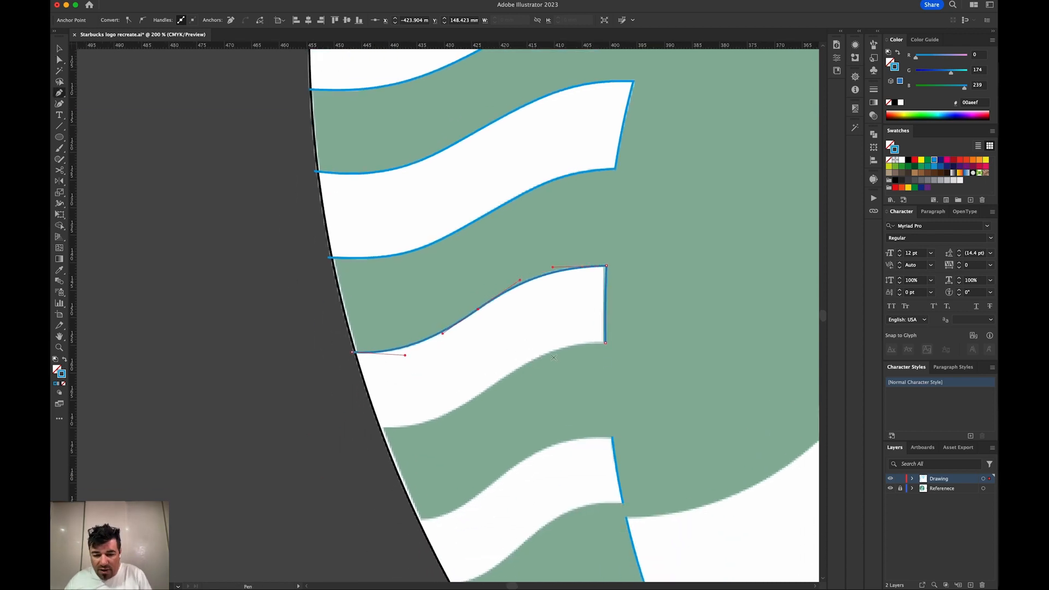
left_click_drag(607, 345, 562, 345)
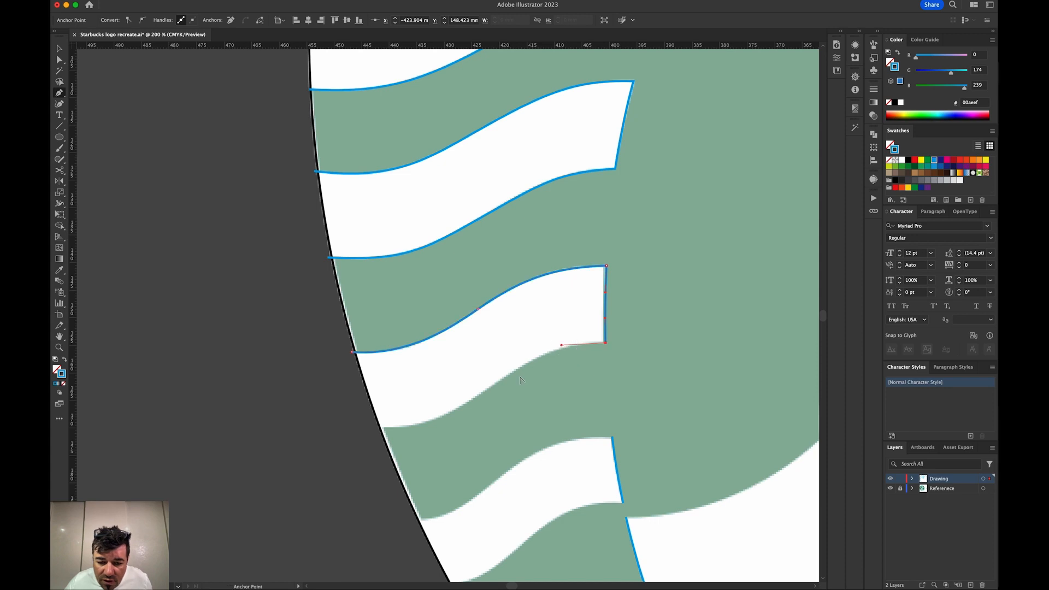
left_click_drag(494, 386, 453, 413)
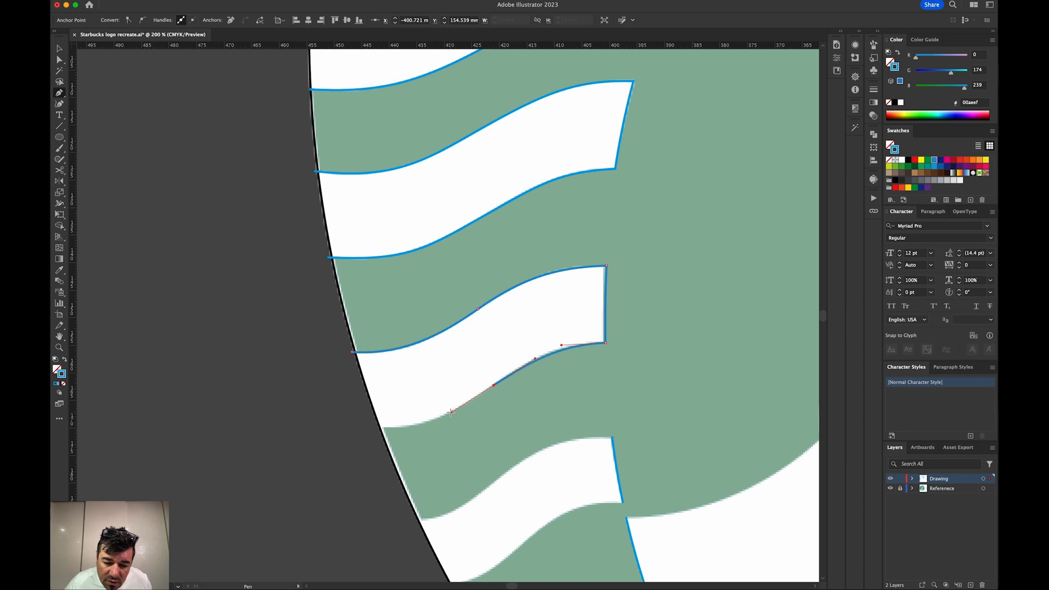
left_click_drag(378, 430, 325, 430)
key("a")
key("Up")
key("Up")
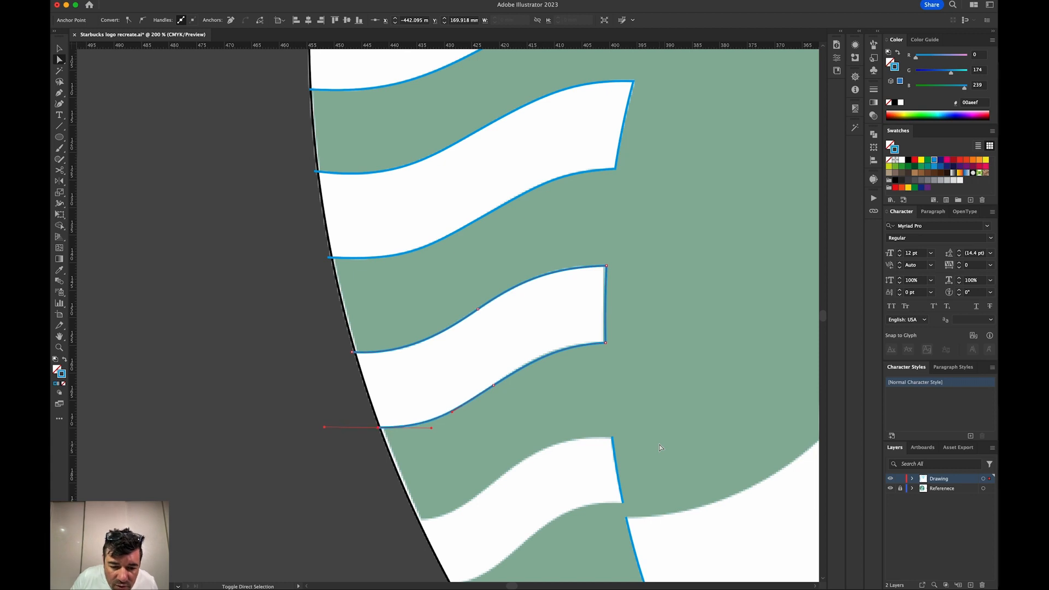
- Undo the last nudge of the end anchor and lengthen the curve handle at the stripe's lower inner corner
key("super+z")
key("super+shift+z")
key("super+z")
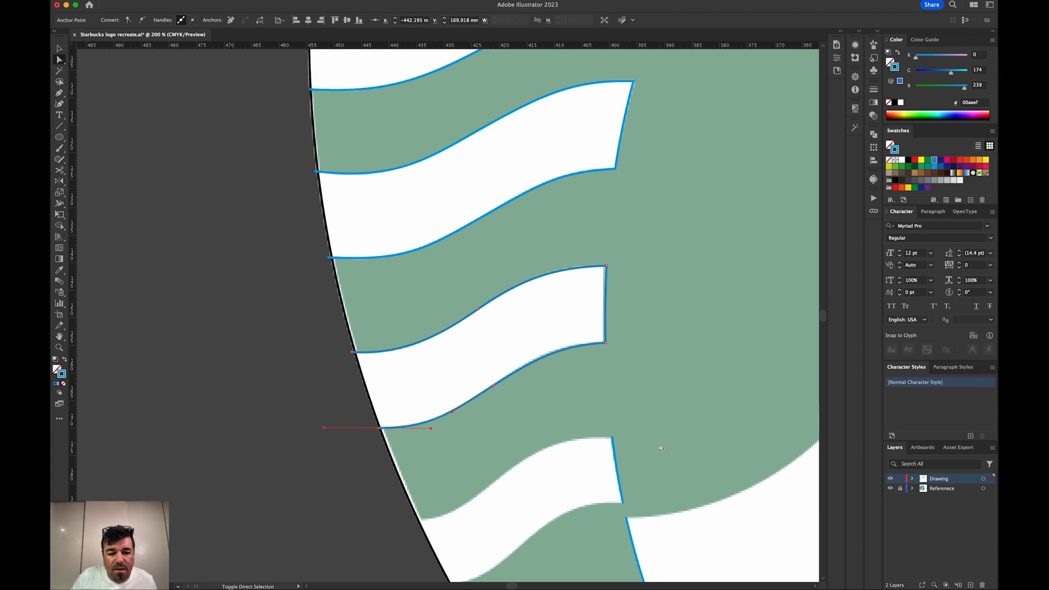
left_click(606, 344)
left_click_drag(563, 346, 547, 346)
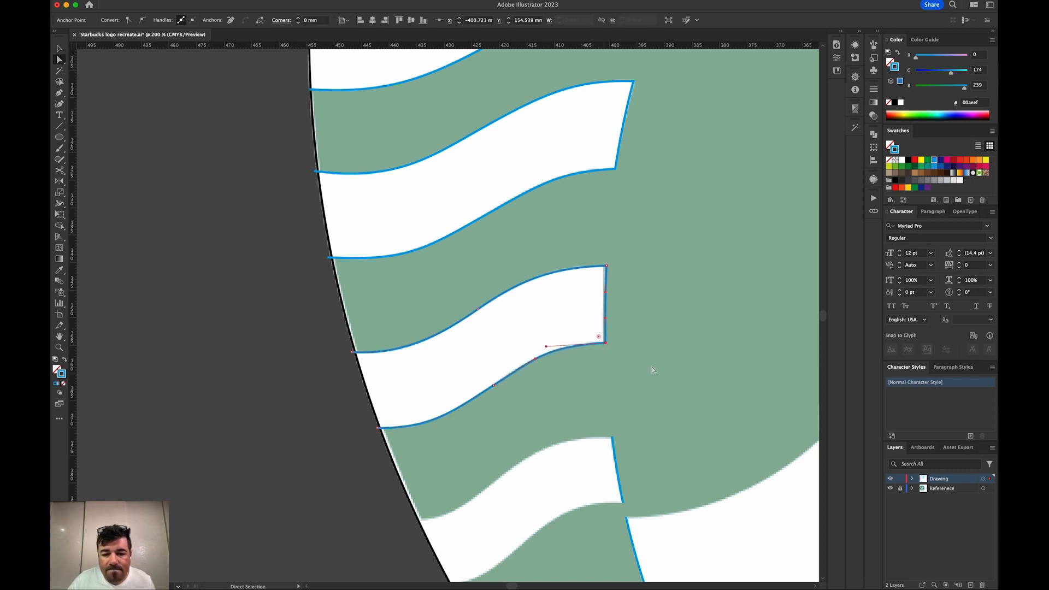
- Trace the upper edge of the next stripe down with the Pen tool to the outer circle and refine its middle handle
key("p")
left_click_drag(631, 458, 601, 287)
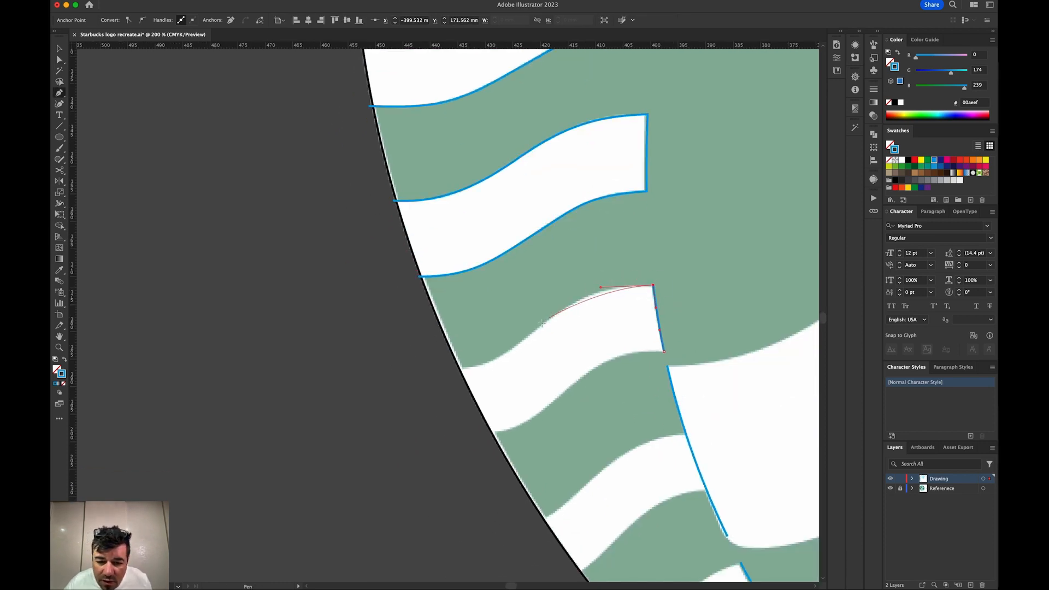
mouse_move(540, 328)
left_mouse_down()
mouse_move(503, 358)
mouse_move(416, 373)
left_mouse_up()
key("a")
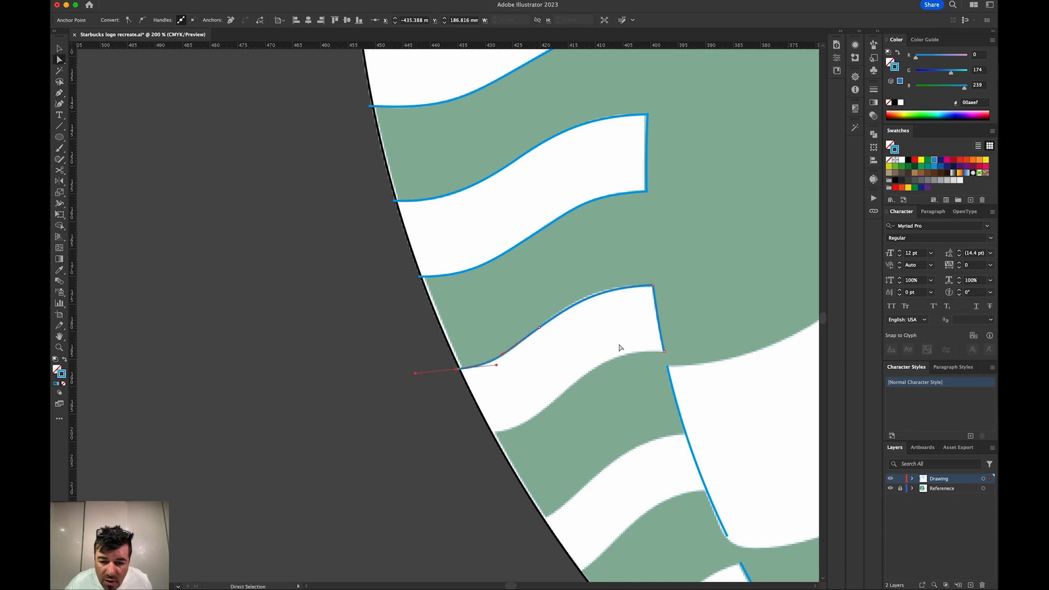
left_click_drag(579, 302, 581, 297)
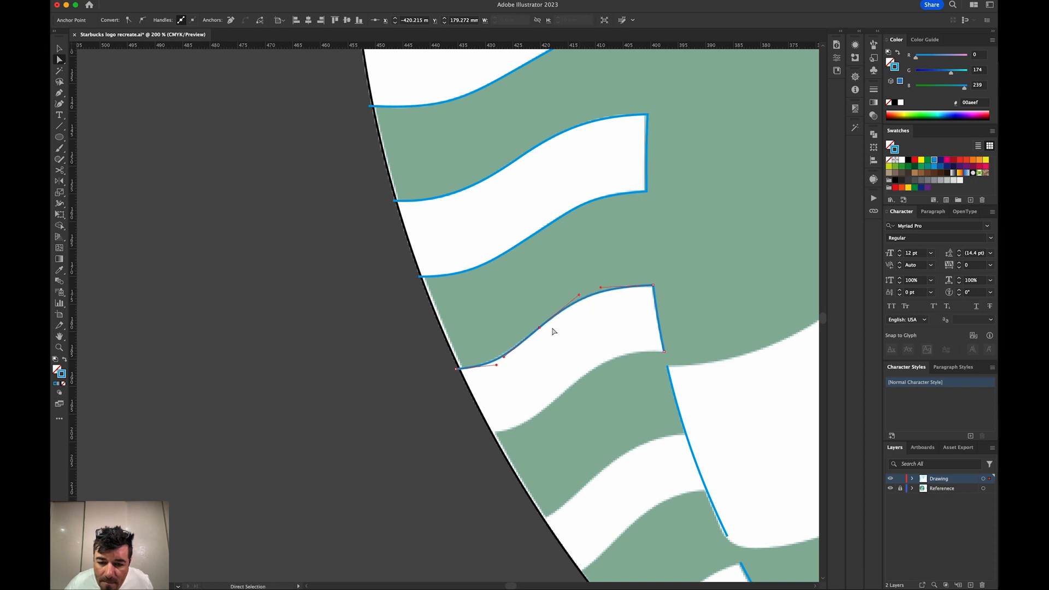
- Nudge the middle anchor of this upper edge left and down, and shorten the handle at its outer end to fit the reference
key("shift+Left")
key("shift+Left")
key("shift+Left")
key("shift+Down")
key("shift+Down")
key("shift+Down")
key("Left")
key("Left")
key("Left")
key("Down")
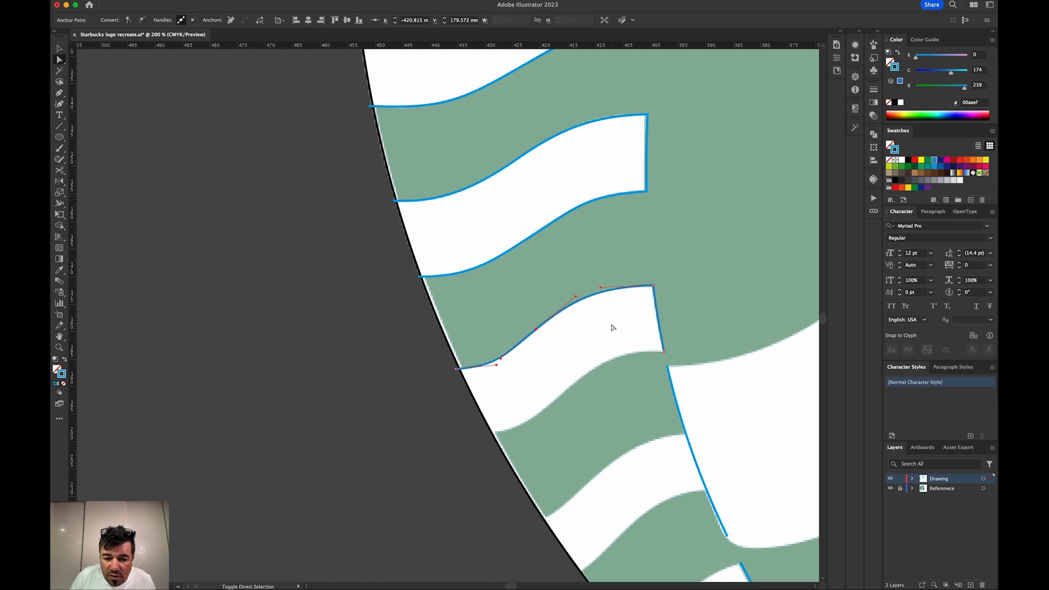
key("Down")
left_click(495, 365)
left_click_drag(494, 364, 489, 365)
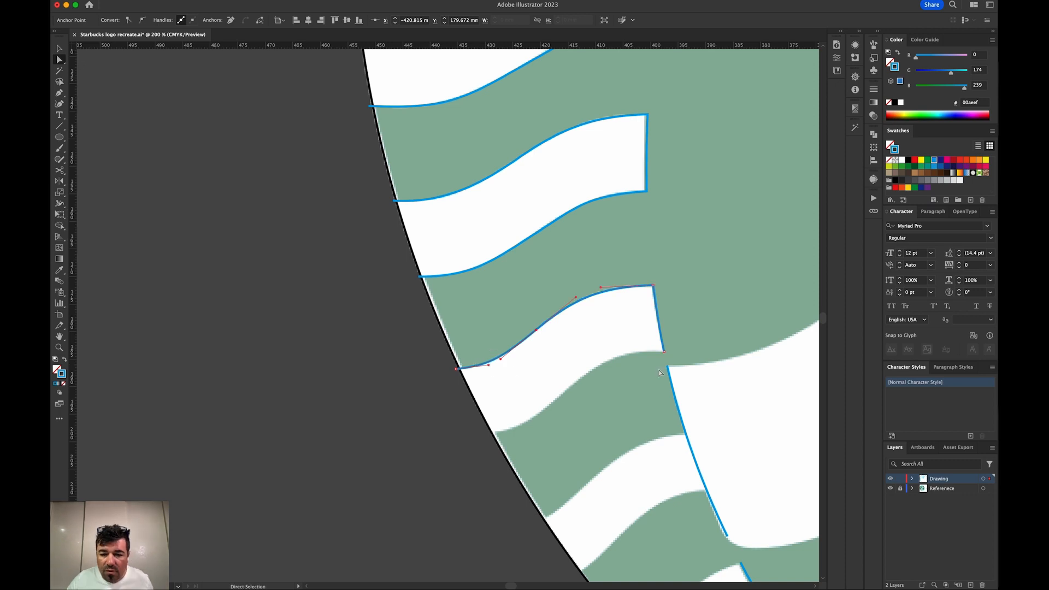
- Trace the same stripe's lower edge to the outer circle with the Pen tool, adjust its outer end and handle, and deselect the path
key("p")
left_click_drag(664, 352, 628, 356)
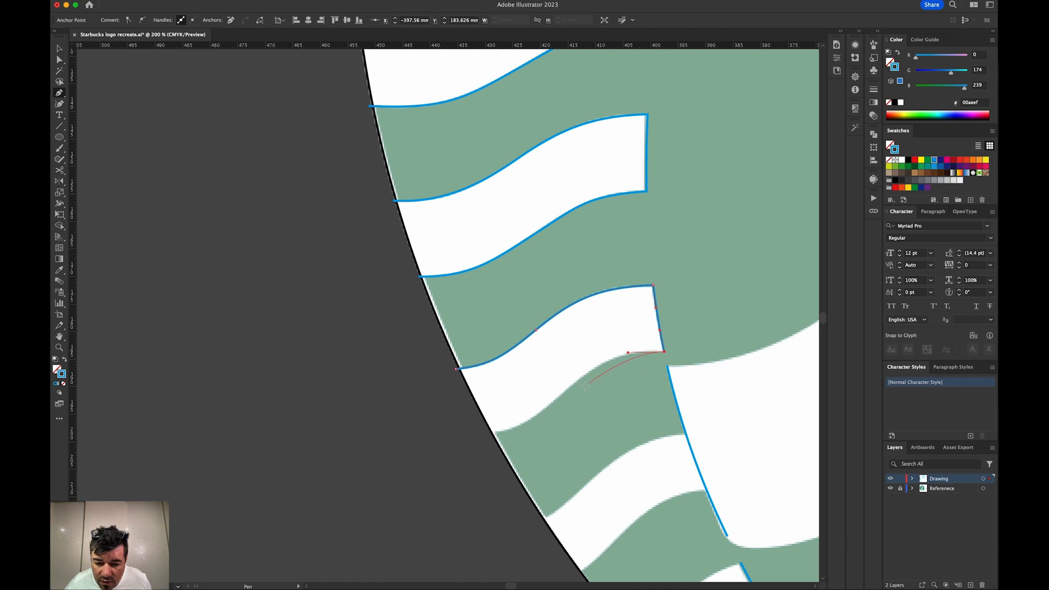
left_click_drag(569, 389, 447, 437)
key("super")
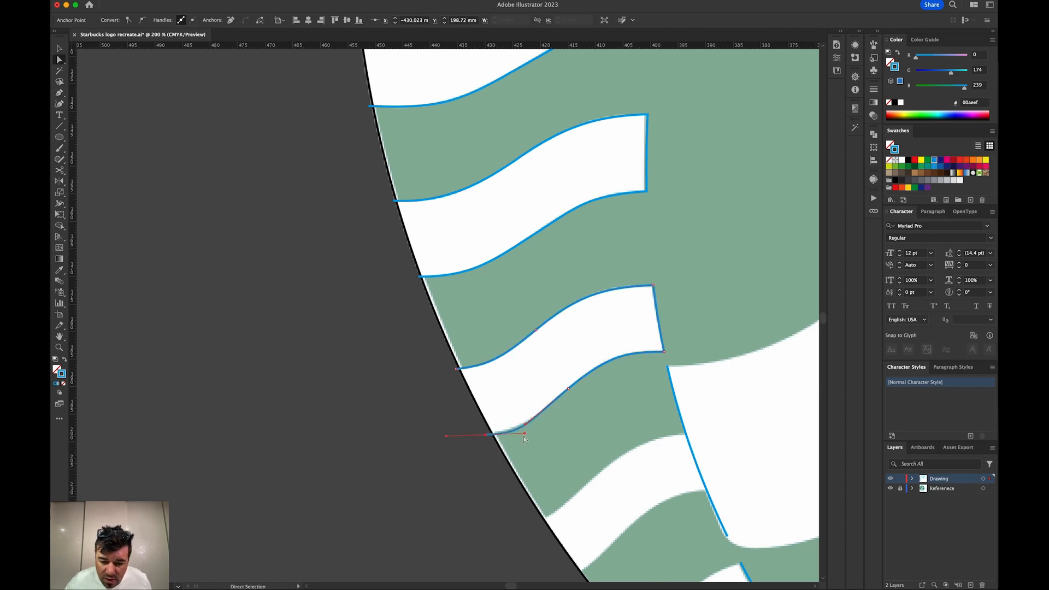
left_click_drag(523, 437, 523, 437)
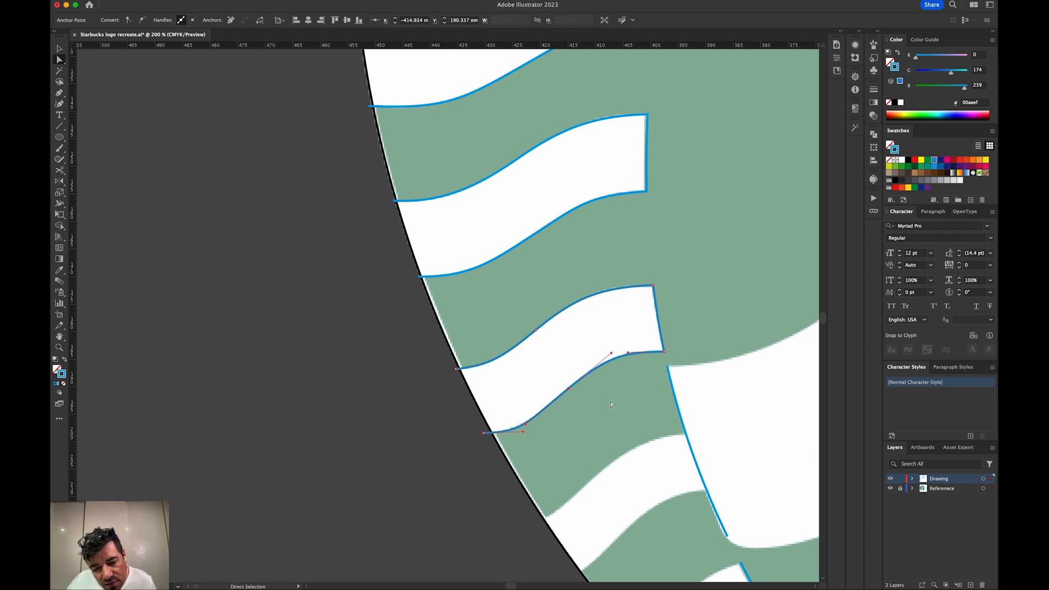
left_click(392, 467)
- Delete the line segment crossing the opening where the next stripe joins the large white shape
key("space")
left_click_drag(567, 449, 420, 401)
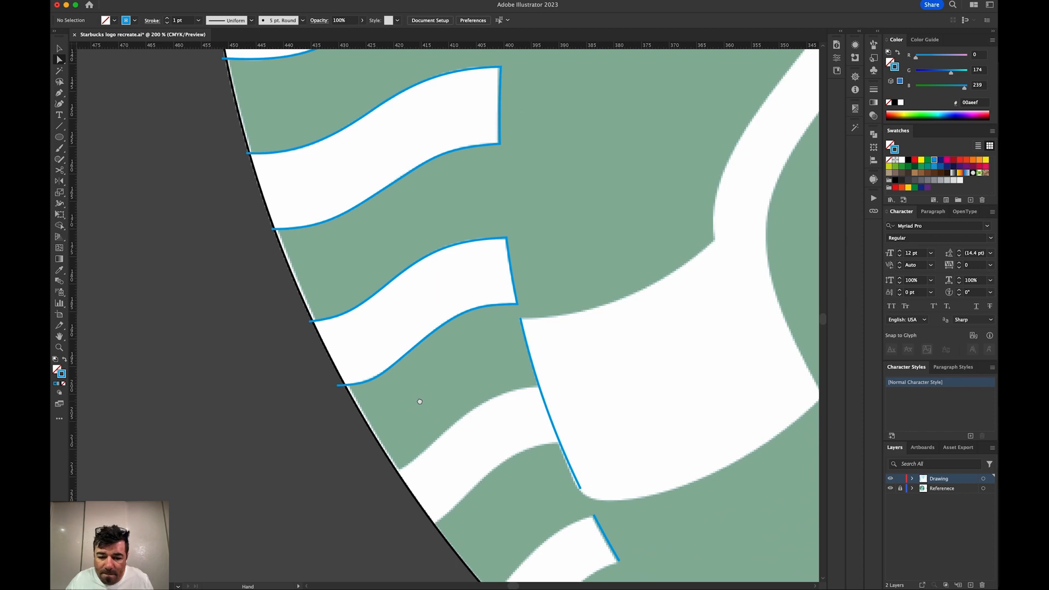
left_click(539, 387)
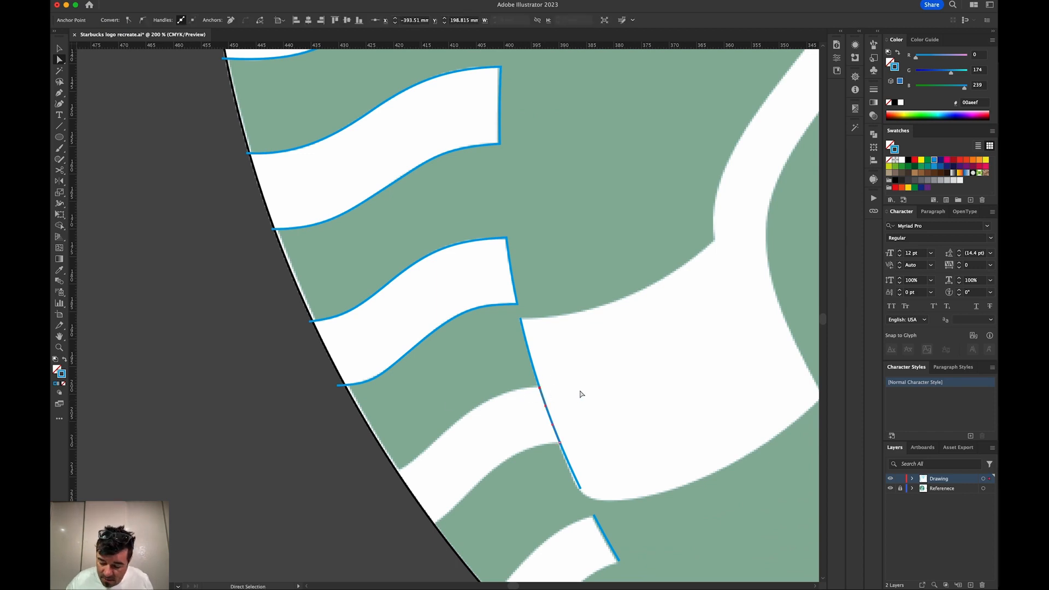
key("Delete")
- Trace the joining stripe's upper edge from the cut line to the outer circle, then shorten and raise the handle at its inner corner
key("p")
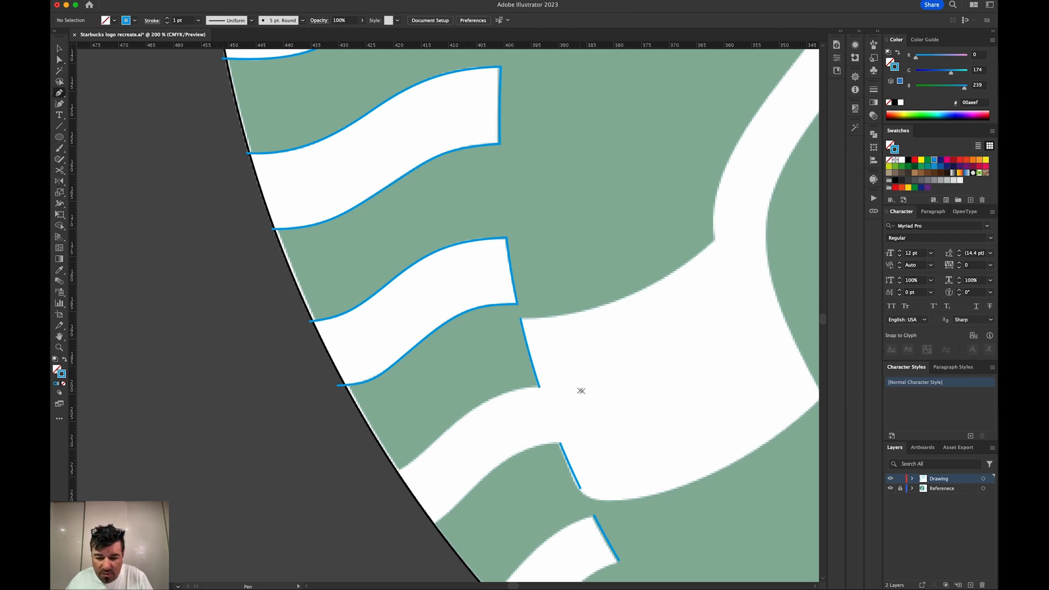
left_click_drag(540, 388, 491, 394)
left_click_drag(447, 430, 383, 478)
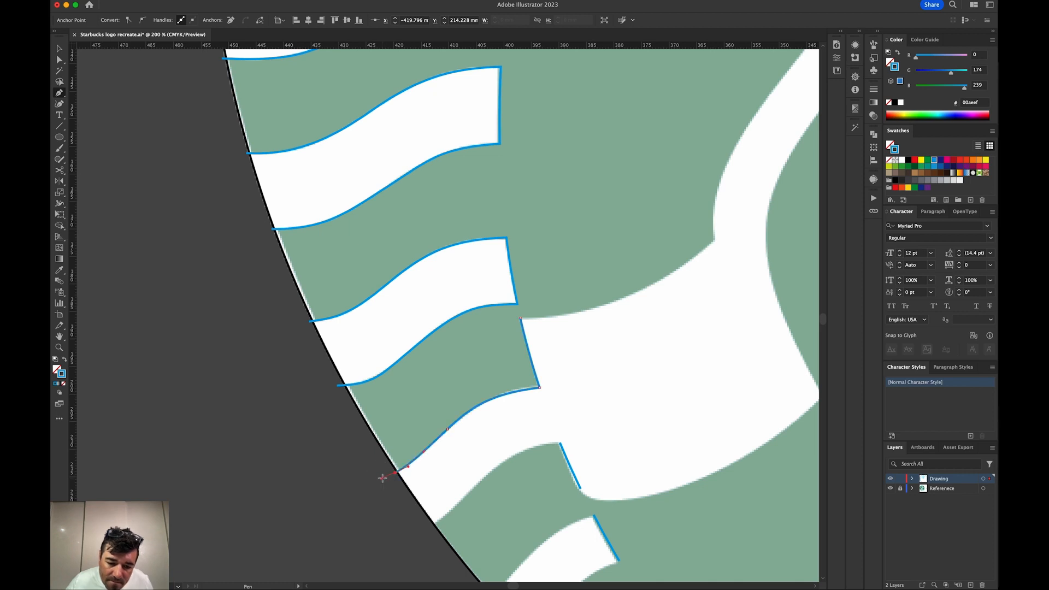
key("a")
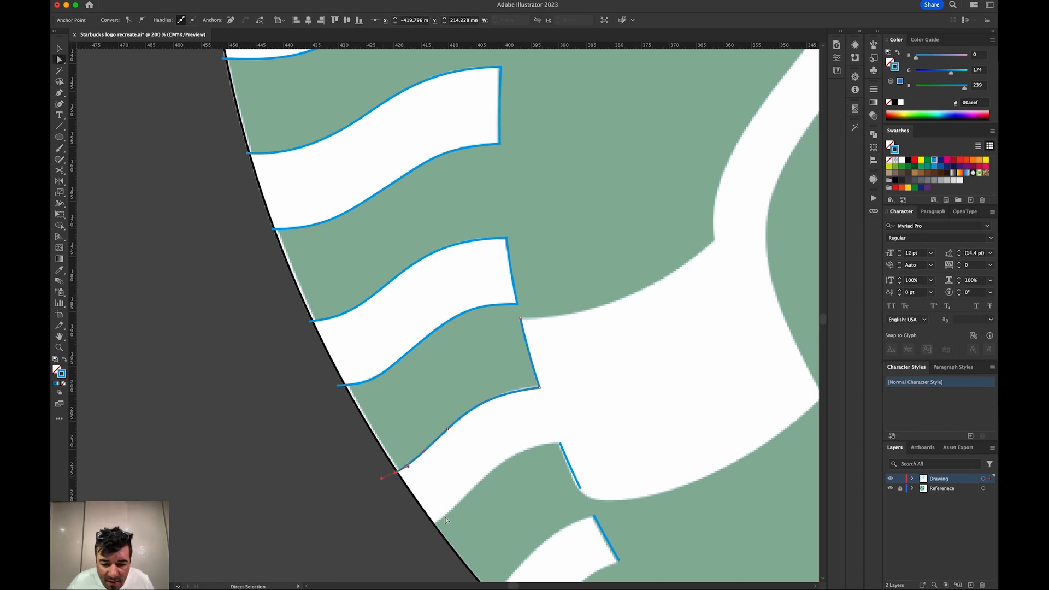
left_click(540, 388)
left_click_drag(497, 394, 508, 388)
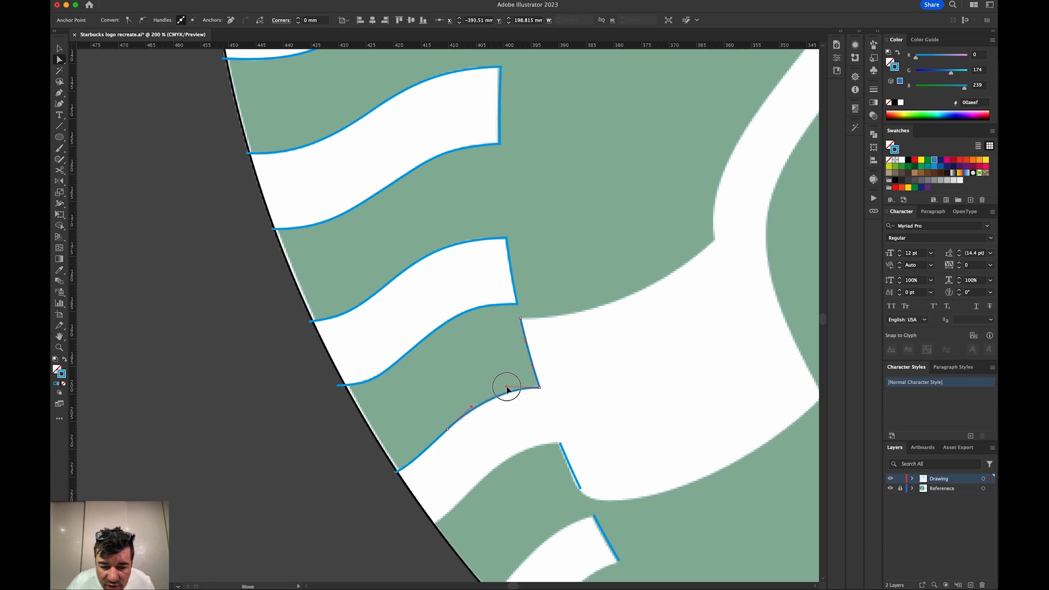
left_click(349, 471)
- Trace the joining stripe's lower edge with the Pen tool from the short remaining line to the outer circle and deselect the path
left_click_drag(421, 451, 422, 408)
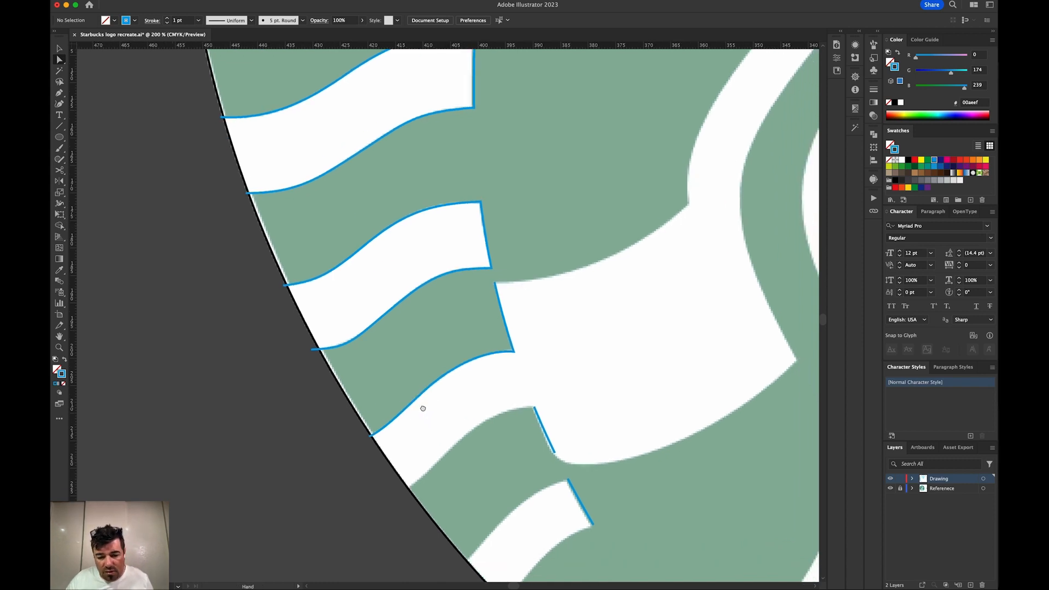
key("p")
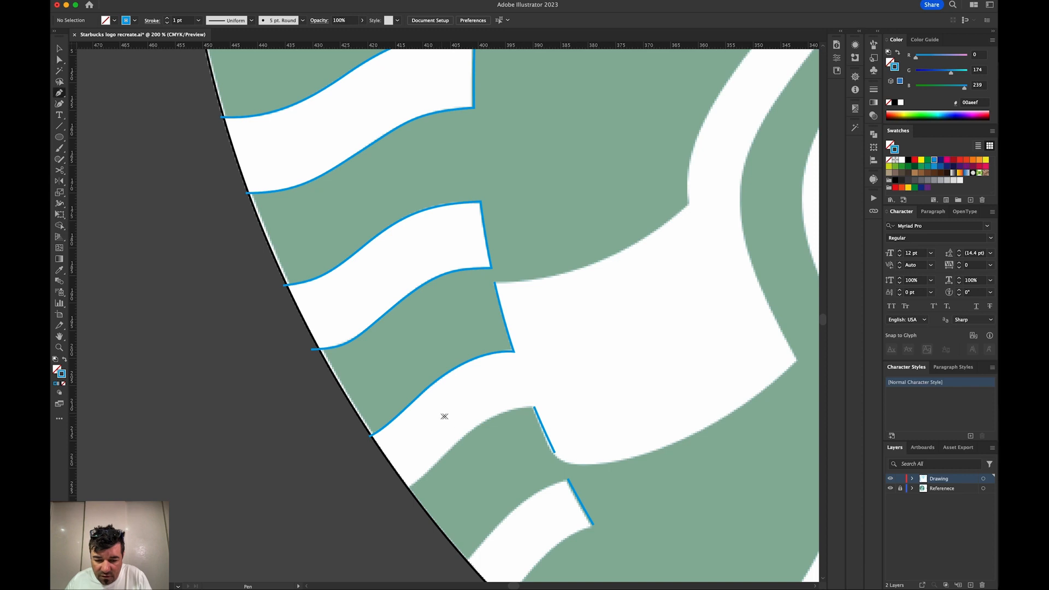
left_click_drag(535, 408, 491, 415)
left_click_drag(453, 448, 393, 500)
key("a")
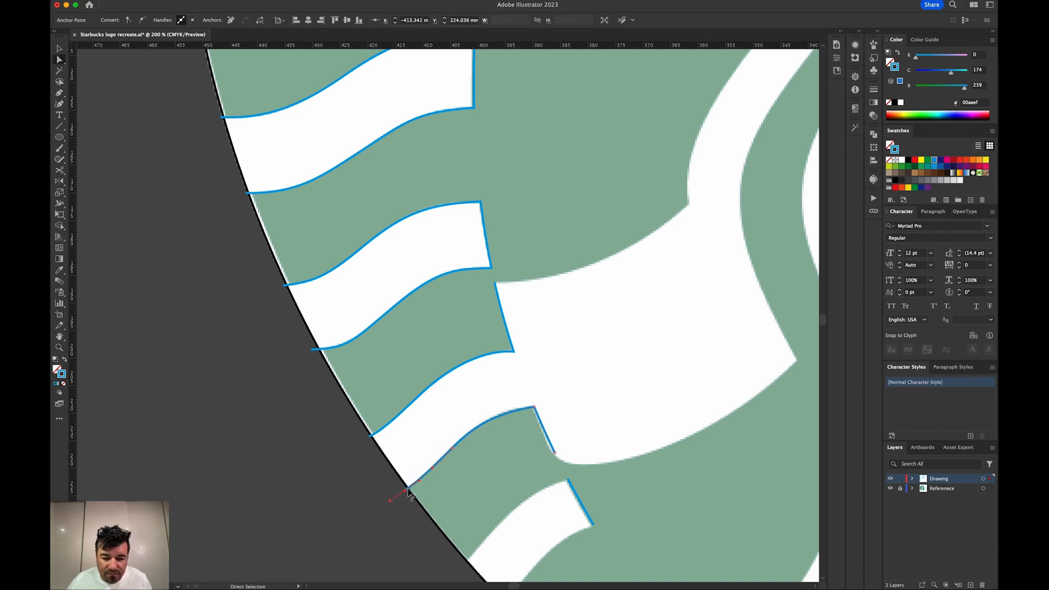
left_click(350, 503)
- Adjust the short line's lower end and continue the path around the large shape's rounded corner and bottom edge to its pointed corner
left_click_drag(523, 430, 520, 343)
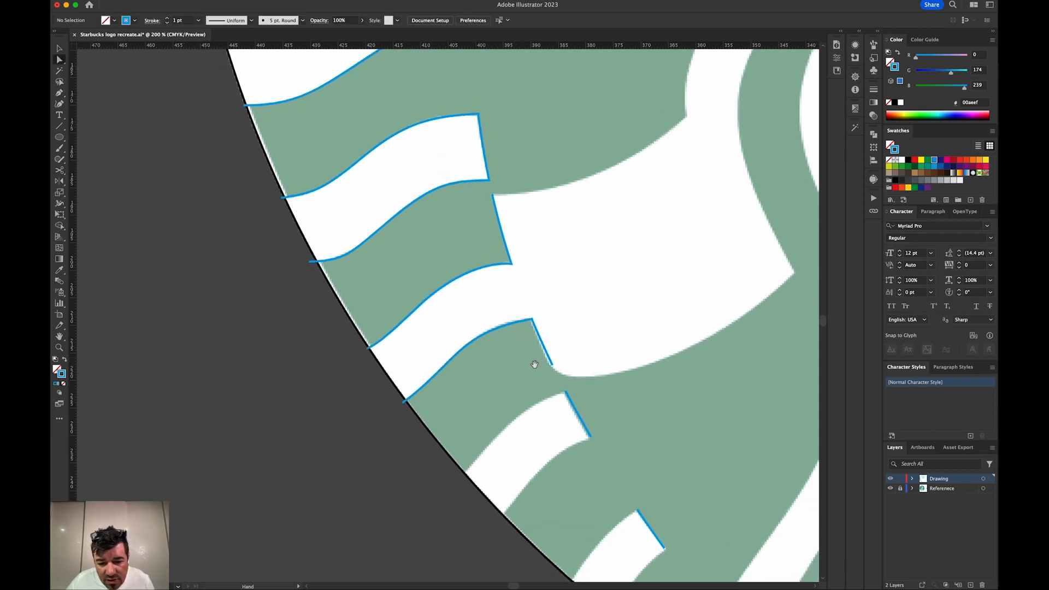
left_click(553, 365)
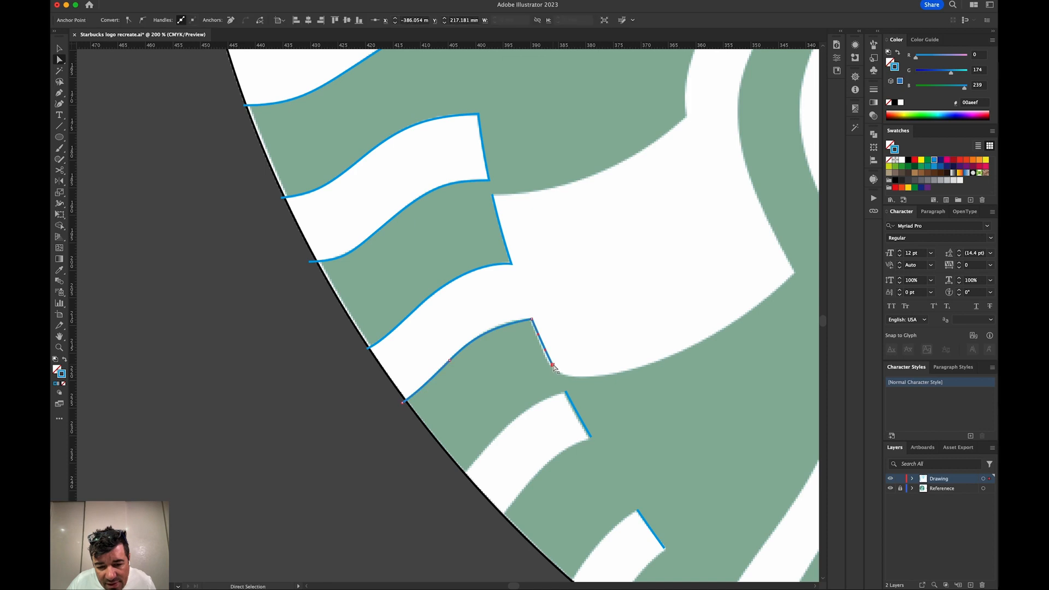
left_click_drag(554, 366, 554, 373)
key("p")
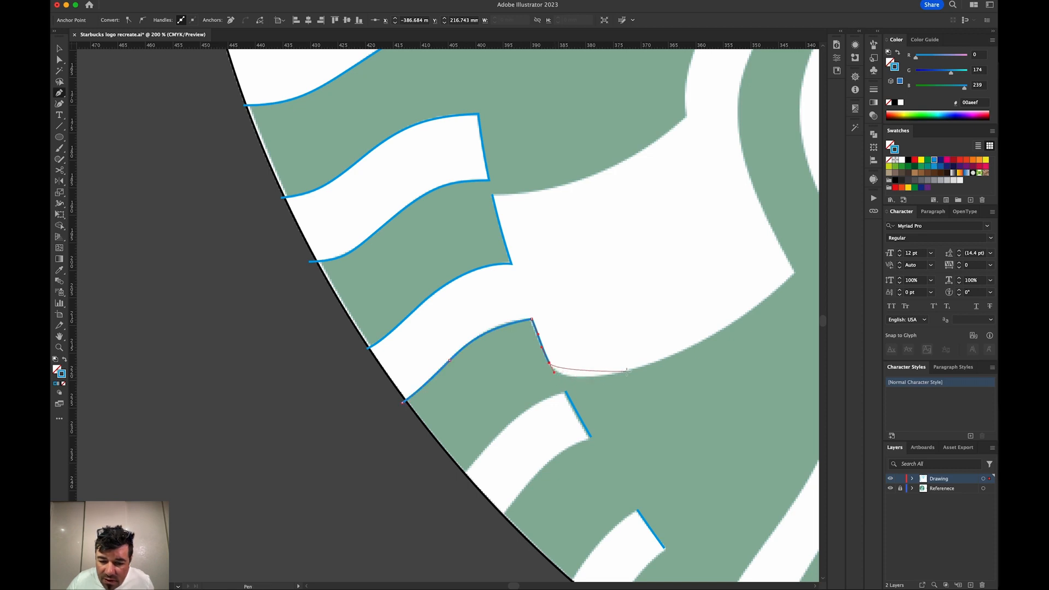
left_click_drag(627, 372, 674, 356)
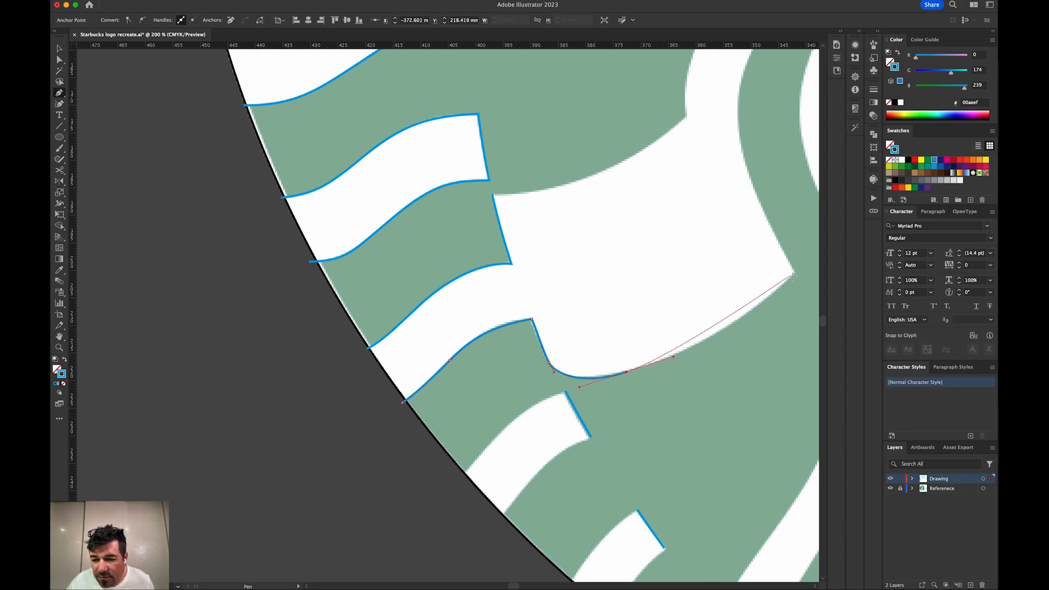
left_click_drag(795, 273, 727, 208)
left_click(655, 274)
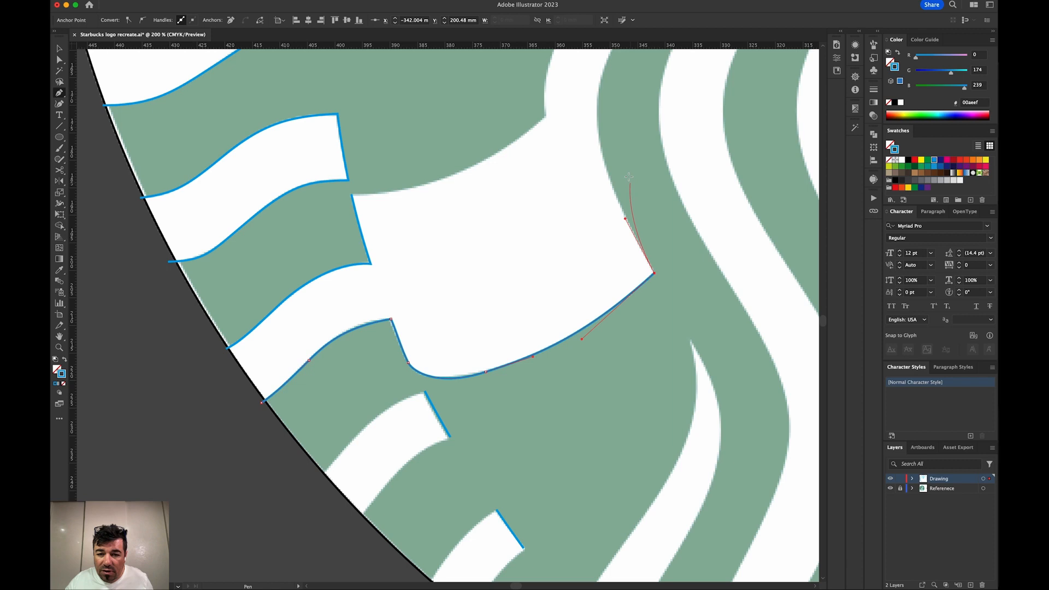
- Continue the Pen path from the large shape's pointed corner up the outermost left hair strand's inner edge to its tip
scroll(581, 414, "up", 10)
scroll(581, 414, "right", 2)
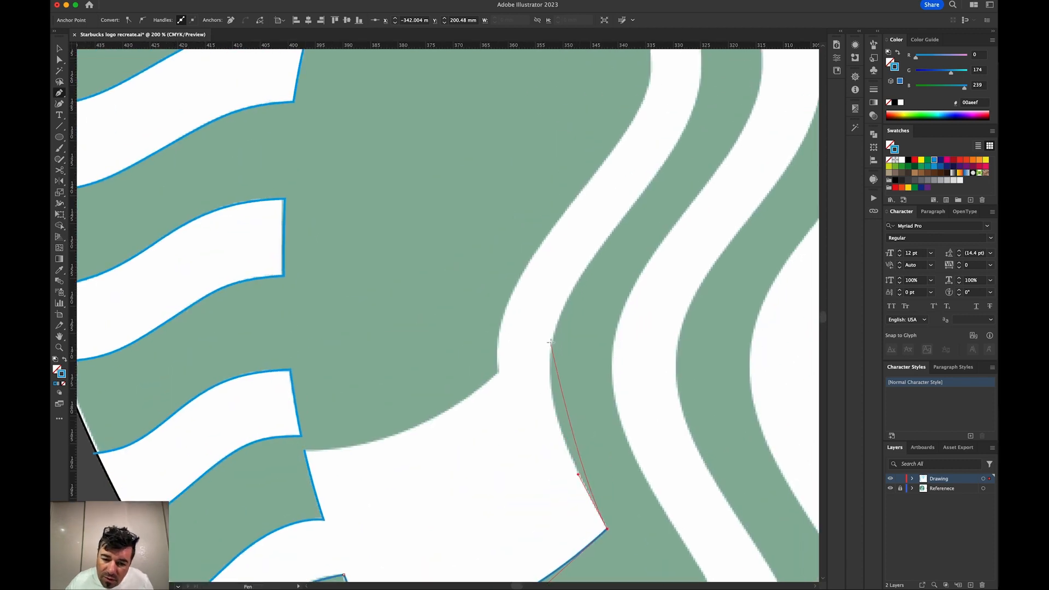
left_click_drag(553, 341, 596, 362)
scroll(546, 328, "up", 5)
scroll(547, 328, "right", 4)
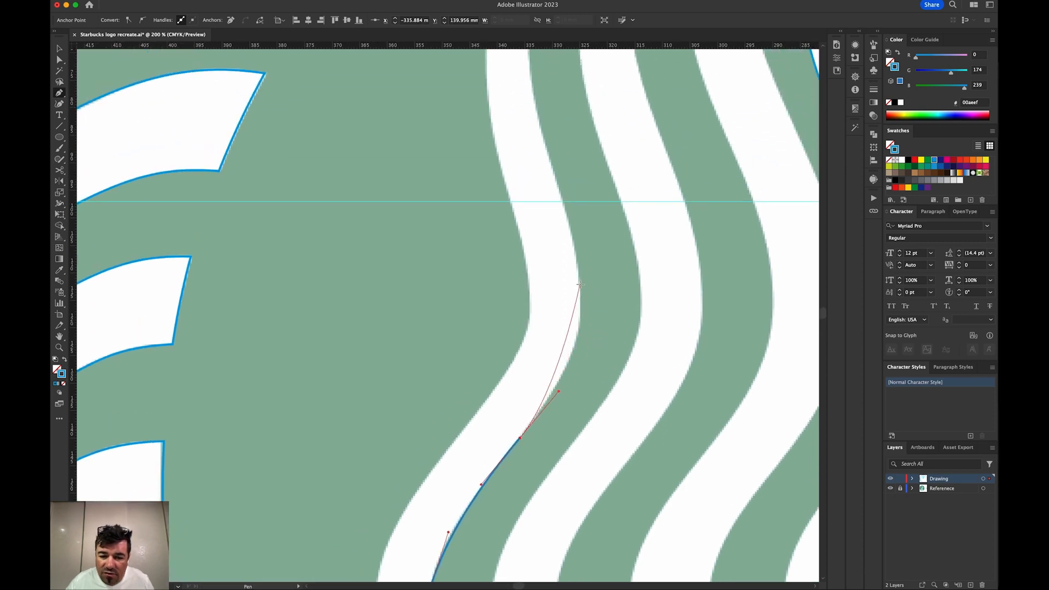
left_click_drag(581, 304, 514, 386)
scroll(572, 241, "up", 5)
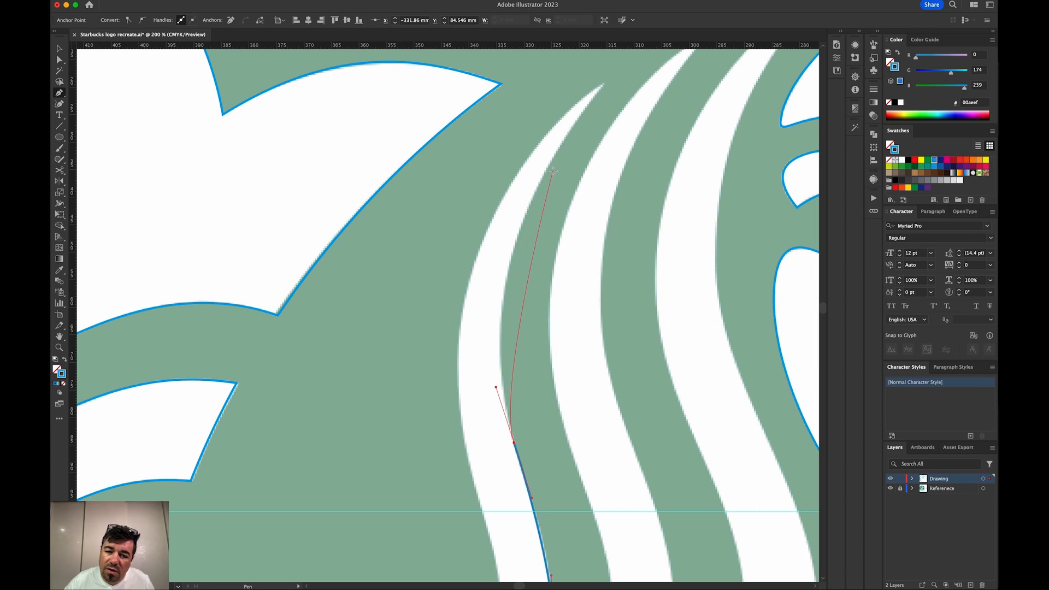
scroll(562, 180, "right", 5)
scroll(563, 180, "up", 3)
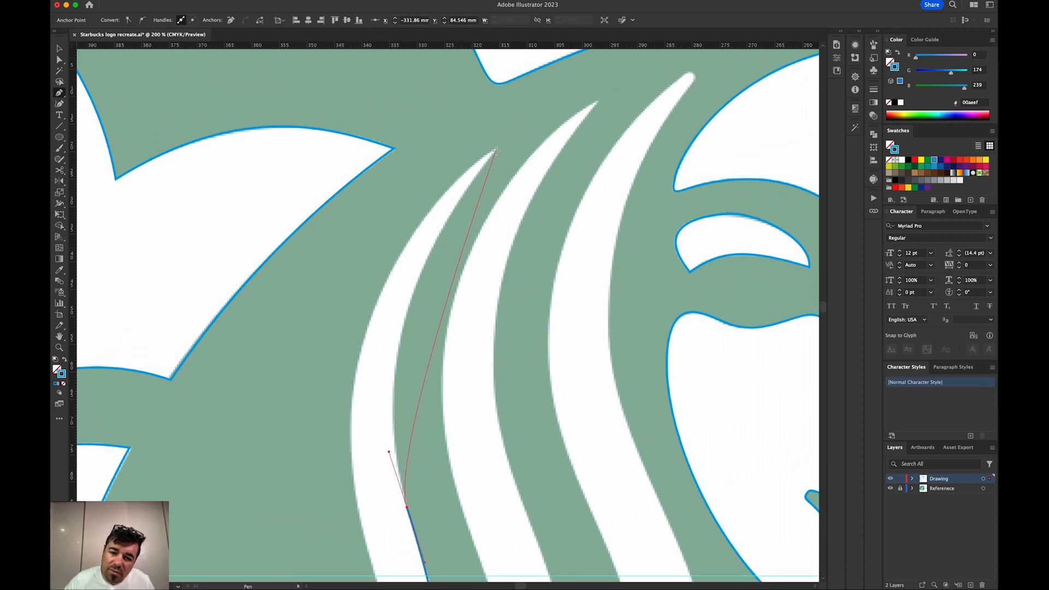
mouse_move(496, 148)
left_mouse_down()
mouse_move(586, 108)
mouse_move(623, 76)
mouse_move(616, 56)
mouse_move(579, 60)
left_mouse_up()
- Lengthen the tip anchor's lower handle and nudge the anchor right and up onto the hair strand's tip
key("a")
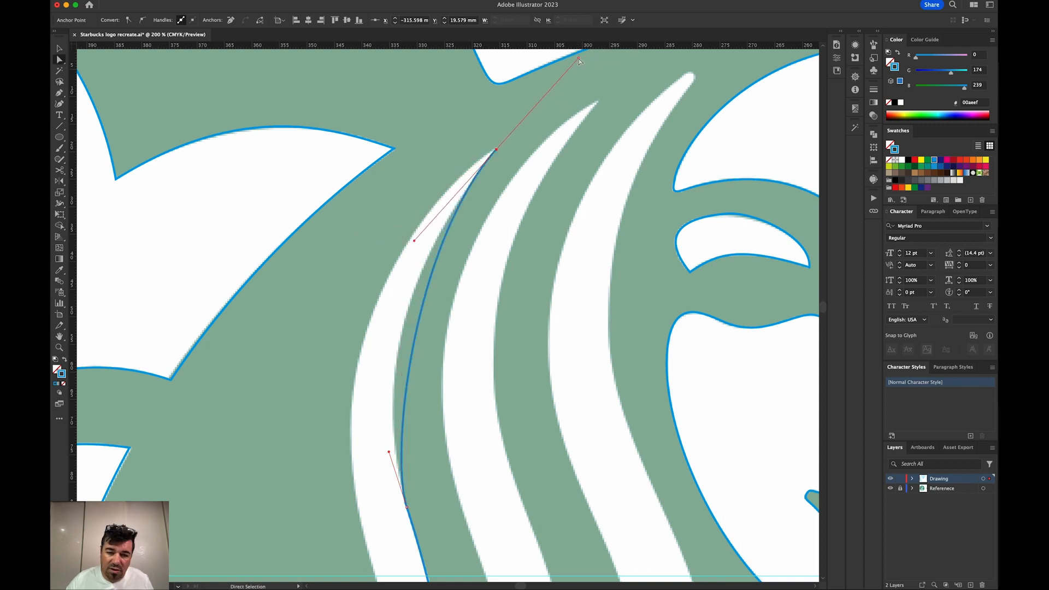
left_click_drag(414, 240, 370, 289)
key("shift+Right")
key("shift+Right")
key("shift+Right")
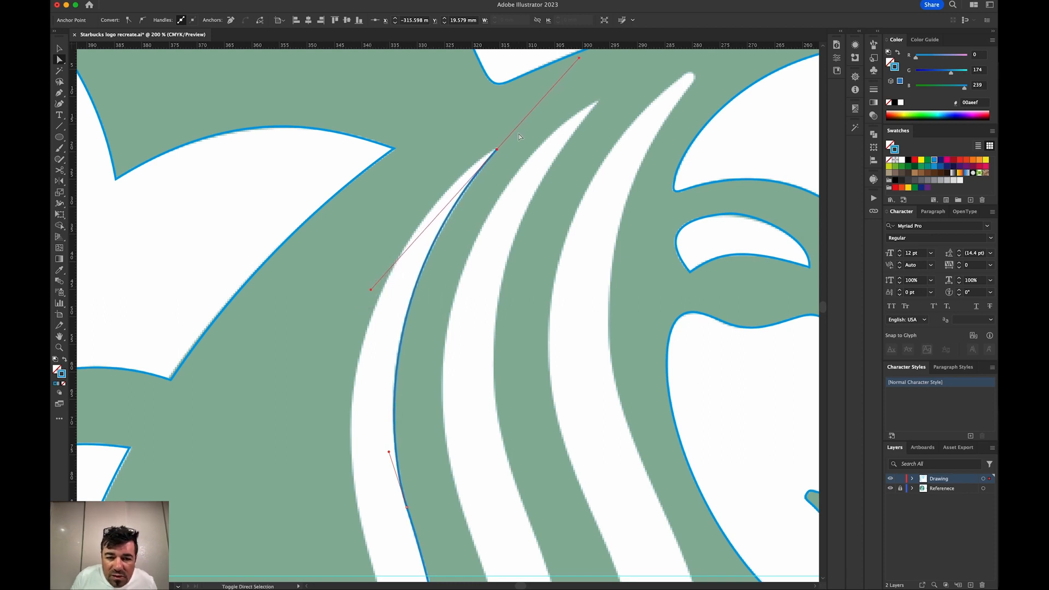
key("shift+Up")
key("shift+Up")
key("shift+Up")
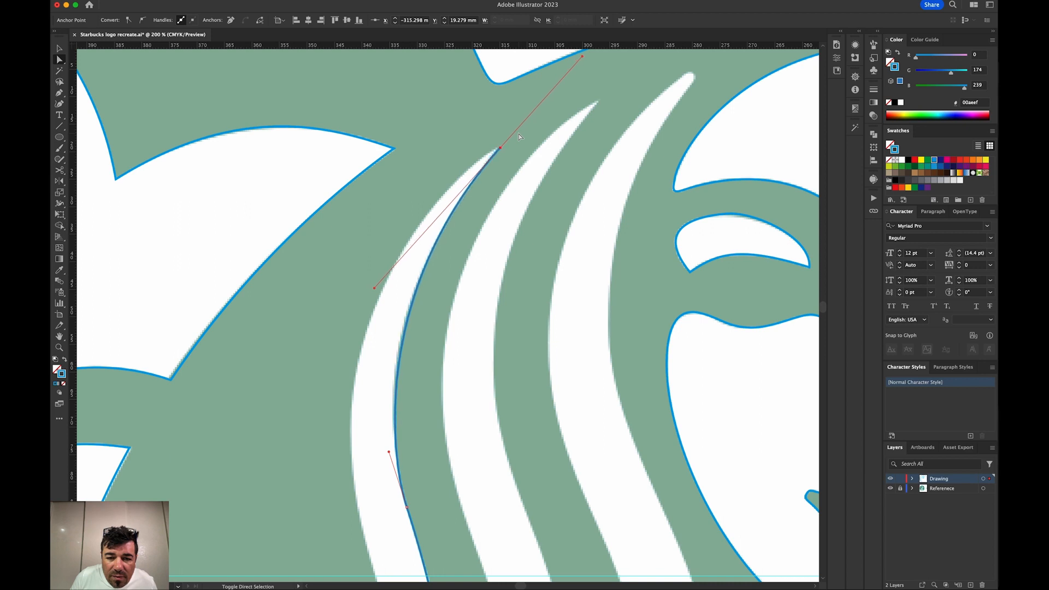
key("Right")
key("Right")
key("Right")
key("Right")
key("Right")
key("Up")
key("Up")
key("Up")
- Refine the handles at both ends of the strand's upper inner curve to match the reference edge
left_click_drag(389, 455, 383, 425)
left_click(383, 425)
left_click_drag(376, 290, 381, 288)
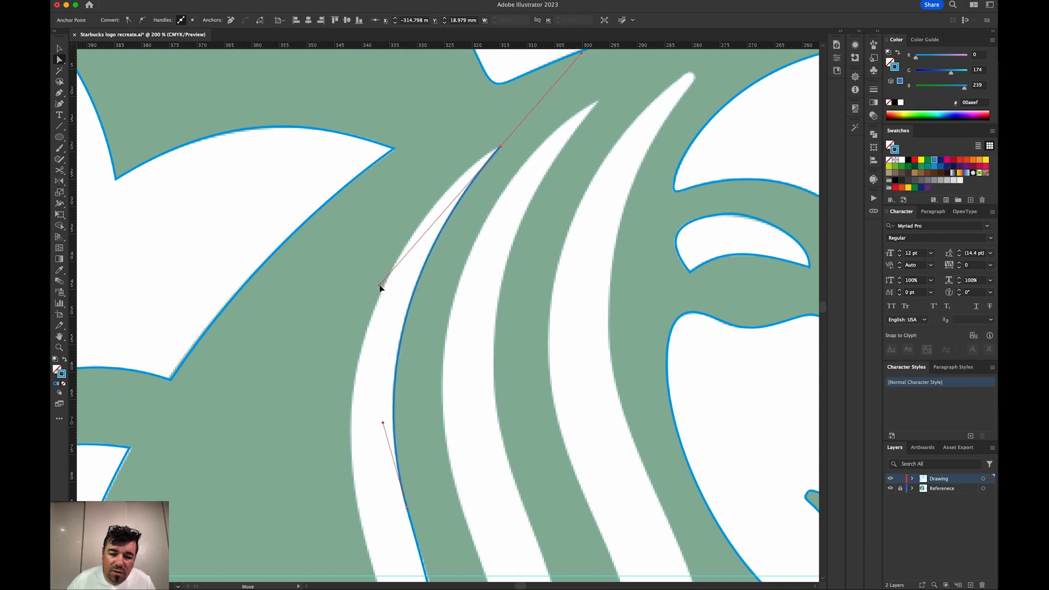
scroll(567, 199, "down", 5)
left_click(471, 477)
left_click_drag(470, 437, 528, 421)
- Trace the strand's outer edge with the Pen tool from the tip down its bends to the corner with the large shape
key("p")
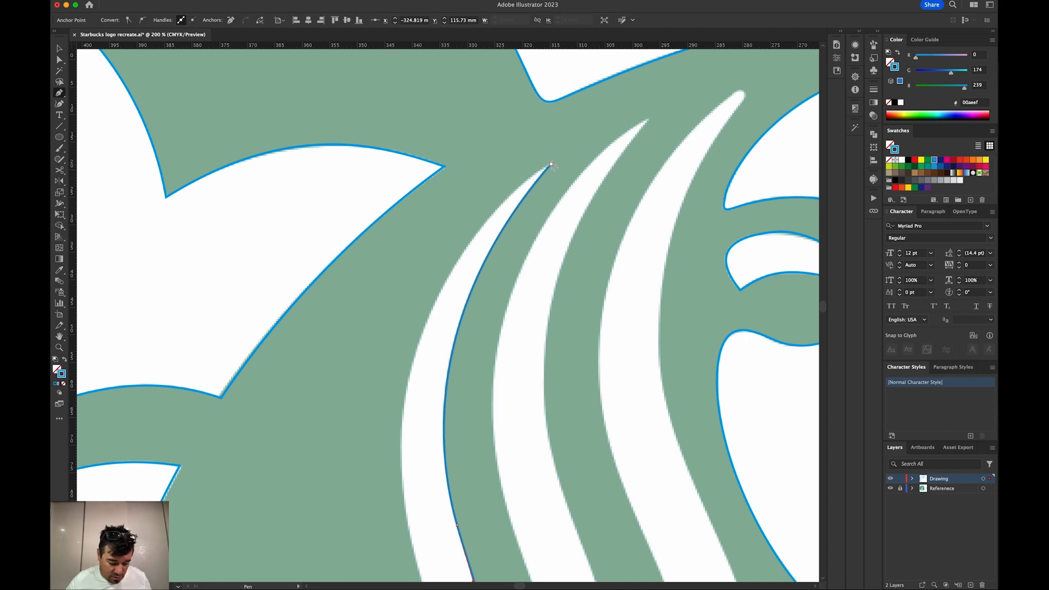
left_click_drag(552, 165, 492, 203)
left_click_drag(514, 421, 503, 347)
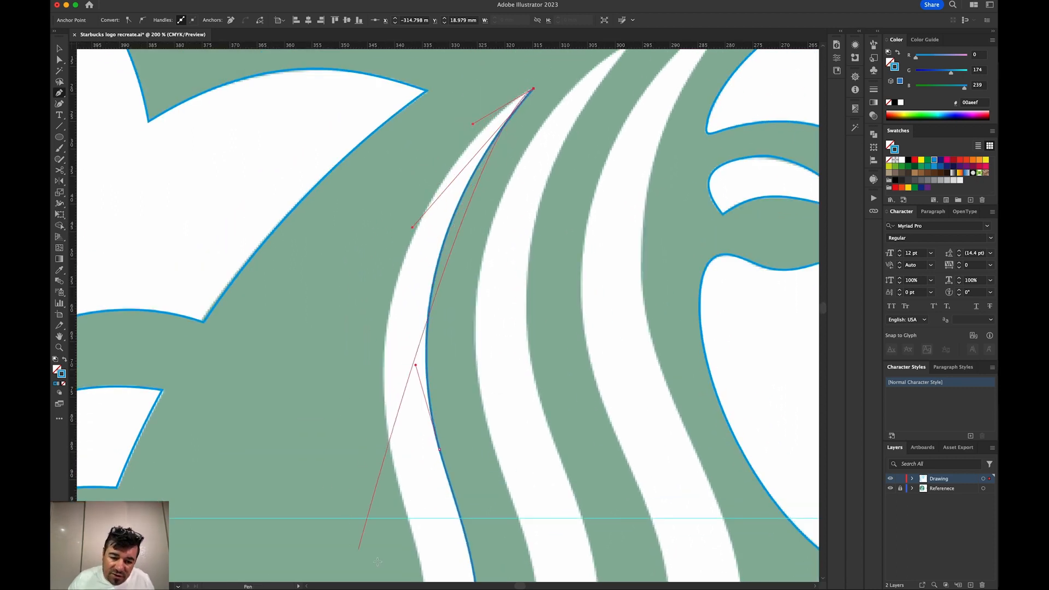
mouse_move(447, 452)
left_mouse_down()
mouse_move(392, 462)
mouse_move(409, 452)
mouse_move(394, 465)
mouse_move(418, 558)
mouse_move(440, 259)
left_mouse_up()
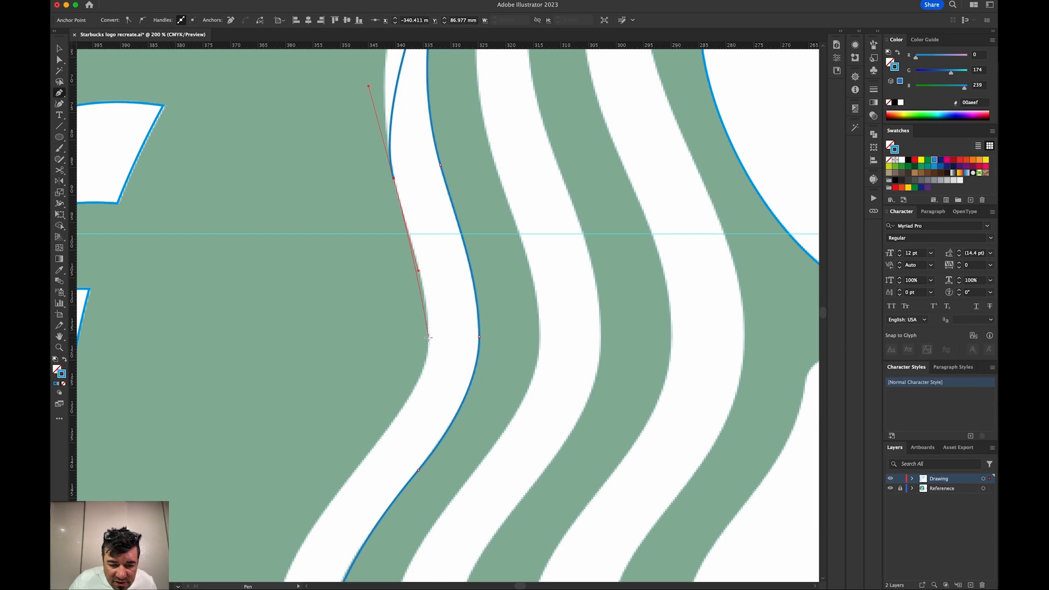
mouse_move(429, 337)
left_mouse_down()
mouse_move(422, 392)
mouse_move(428, 371)
mouse_move(480, 340)
mouse_move(520, 246)
left_mouse_up()
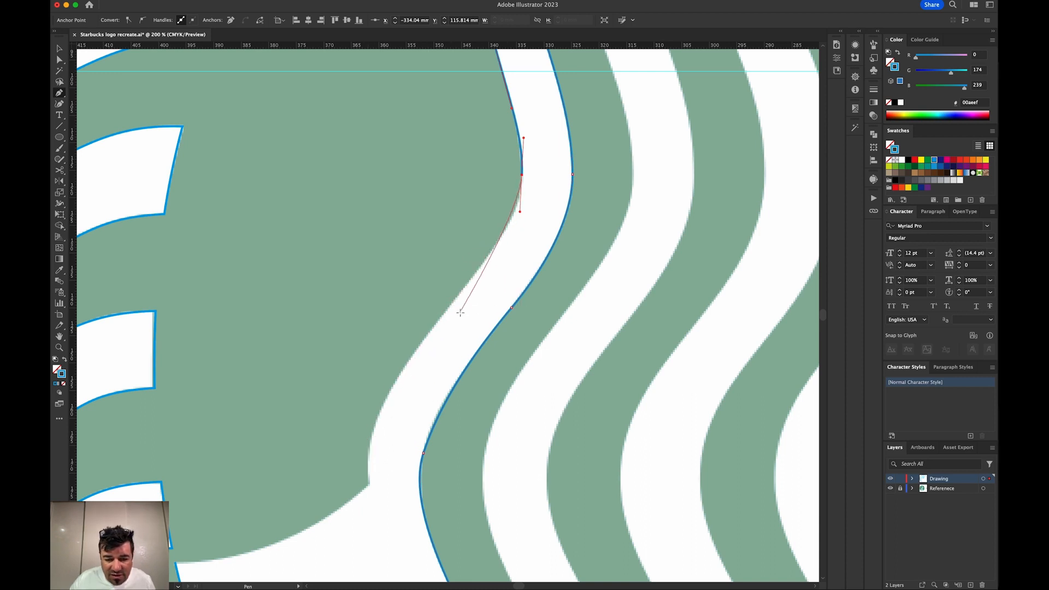
left_click(449, 309)
left_click_drag(448, 308, 407, 361)
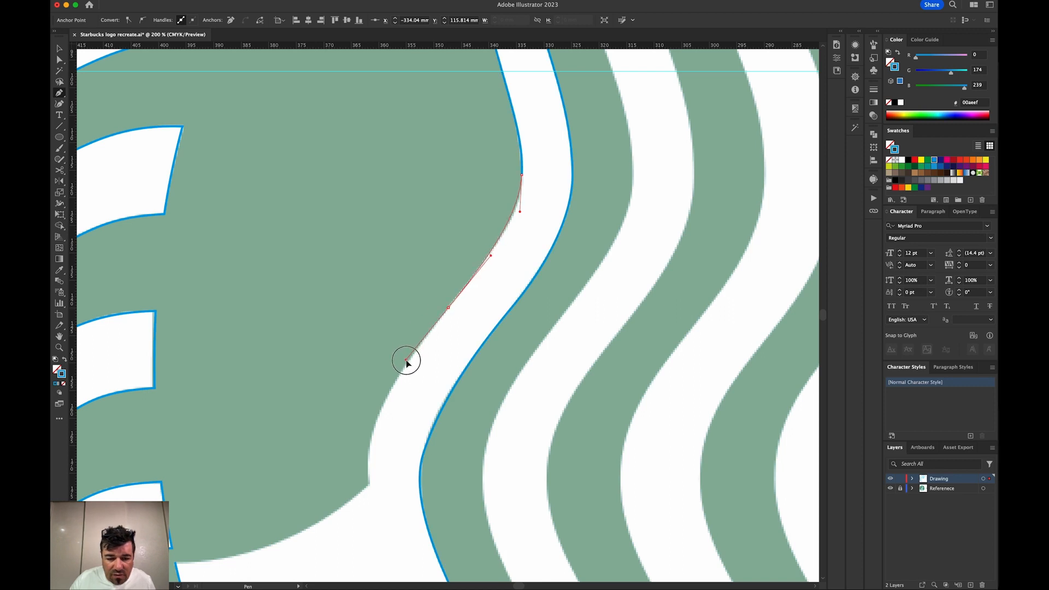
left_click_drag(370, 484, 381, 543)
- Make the strand's lower corner sharp and close the path along the large shape's curved upper edge to the short line's upper end
left_click_drag(378, 503, 571, 330)
left_click(561, 311)
left_click_drag(520, 350, 518, 348)
left_click_drag(368, 389, 272, 394)
left_click_drag(580, 271, 447, 454)
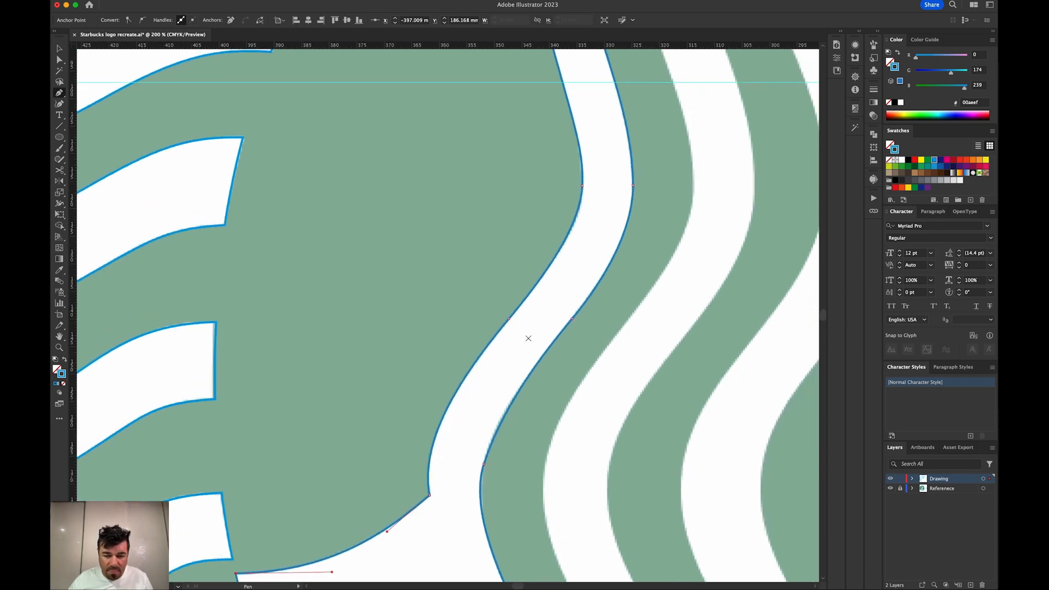
- Lengthen and angle the tip handle of the strand's upper outer curve so that it follows the white edge
scroll(490, 477, "up", 10)
key("a")
left_click(484, 501)
left_click(480, 429)
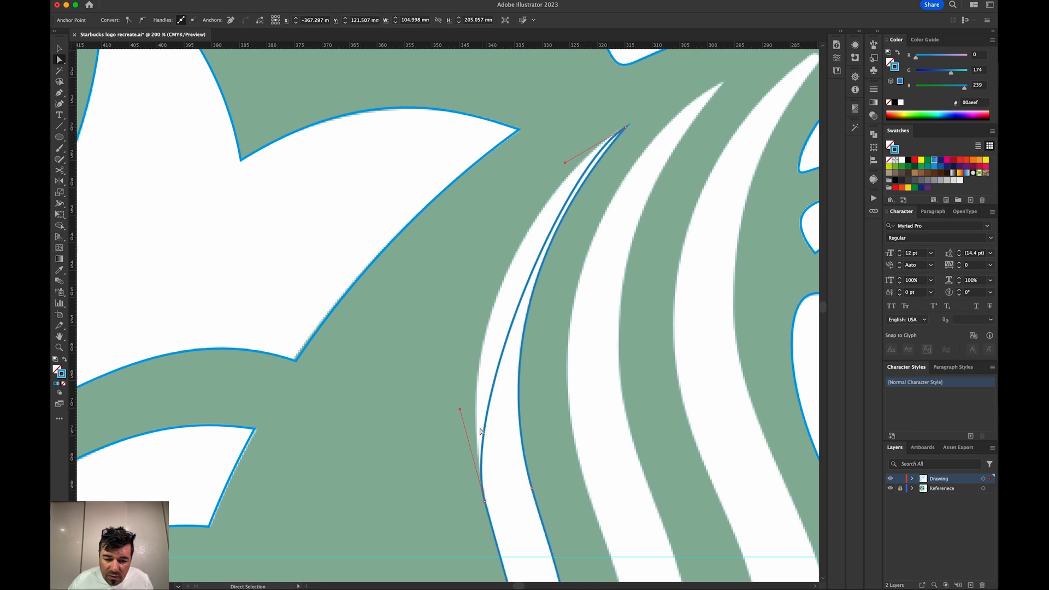
left_click_drag(565, 163, 485, 213)
mouse_move(460, 410)
left_mouse_down()
mouse_move(449, 411)
mouse_move(459, 409)
left_mouse_up()
left_click_drag(486, 216, 479, 226)
left_click_drag(532, 329, 499, 426)
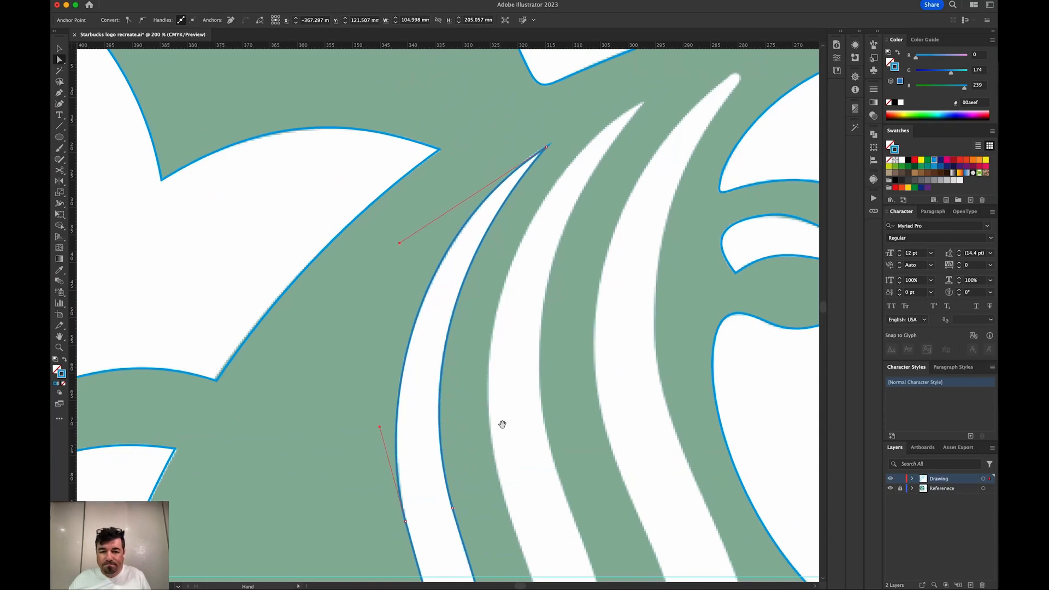
- Select the strand's tip anchor and set the path's stroke corners to Round Join
left_click_drag(547, 148, 540, 153)
left_click(548, 147)
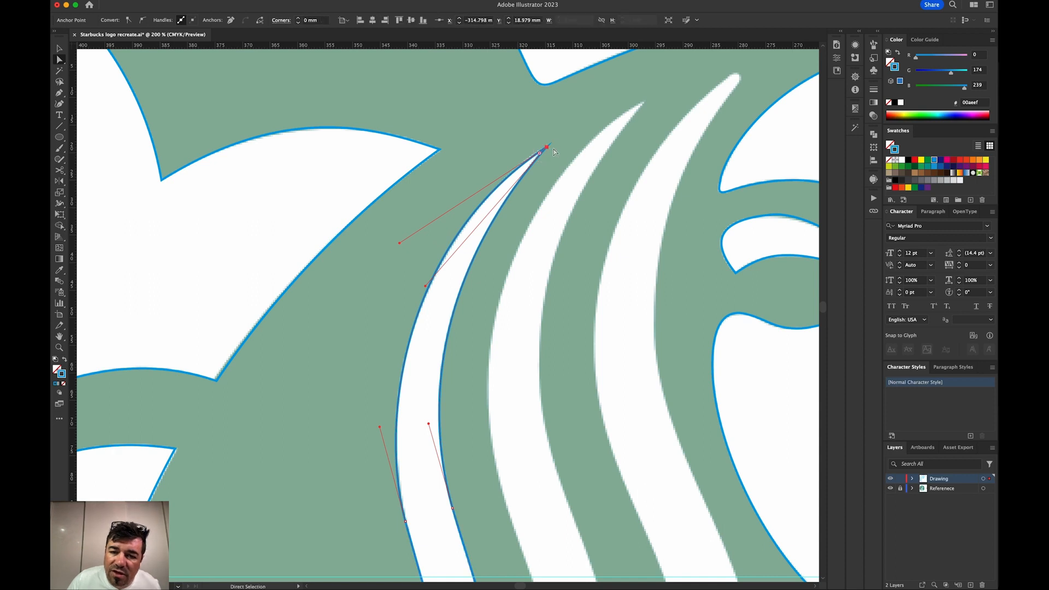
key("super+=")
key("super+=")
key("super+=")
left_click_drag(548, 154, 356, 576)
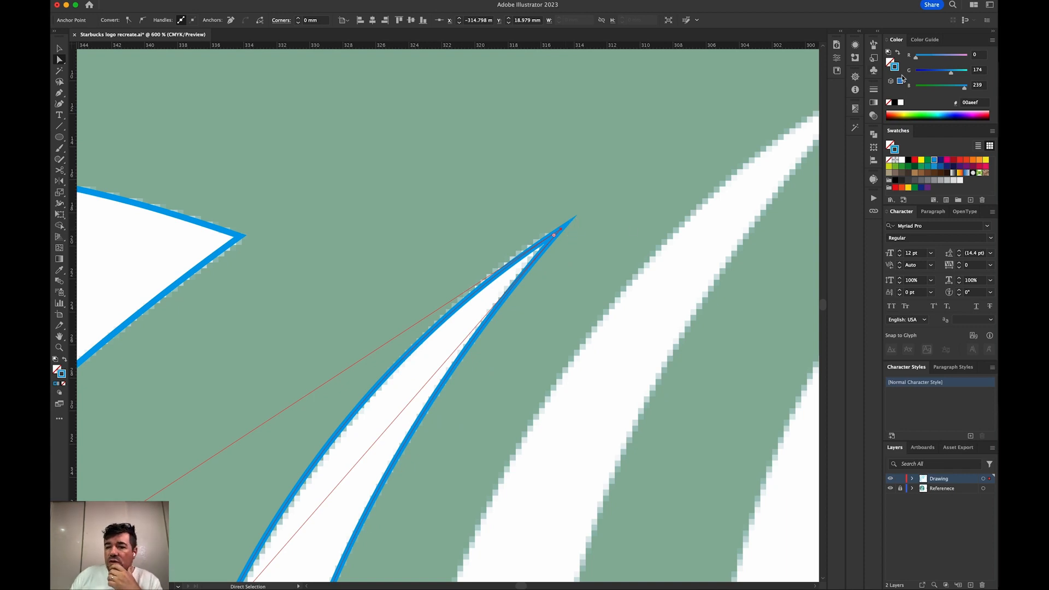
left_click(874, 91)
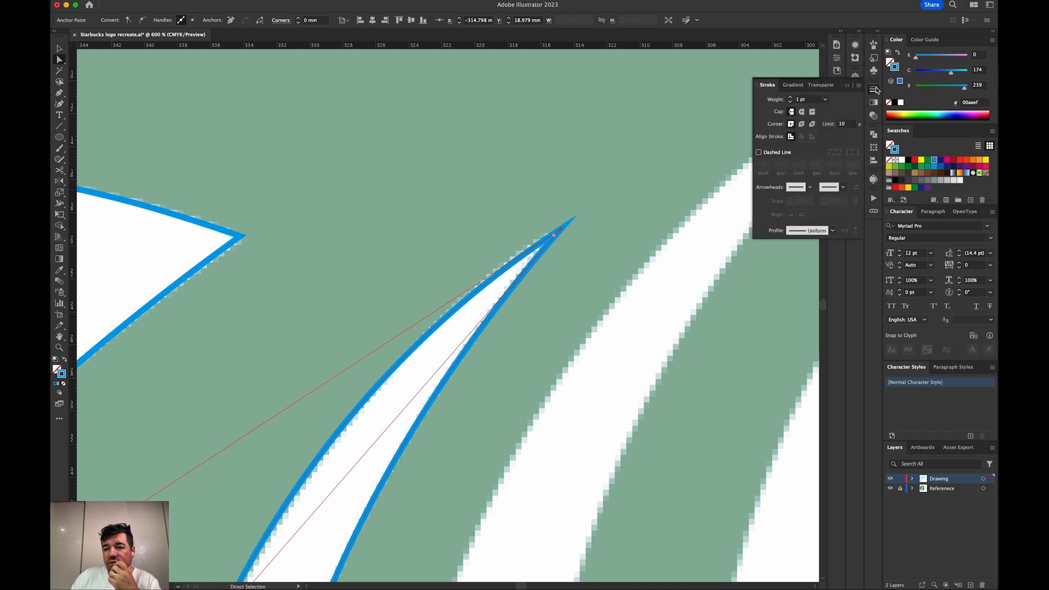
left_click(802, 113)
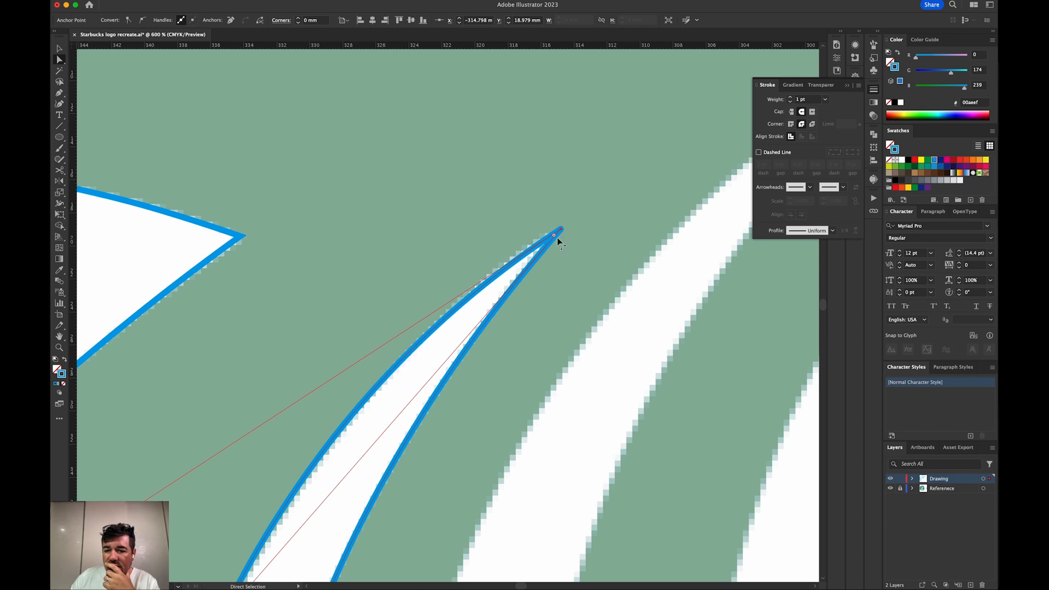
left_click(791, 124)
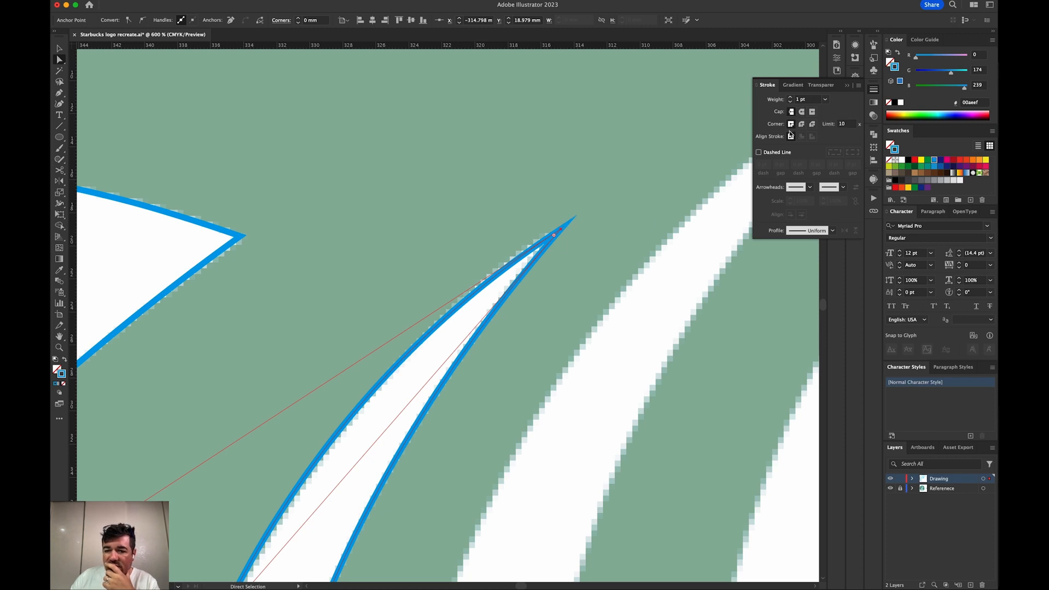
left_click(802, 124)
left_click(791, 125)
left_click(803, 125)
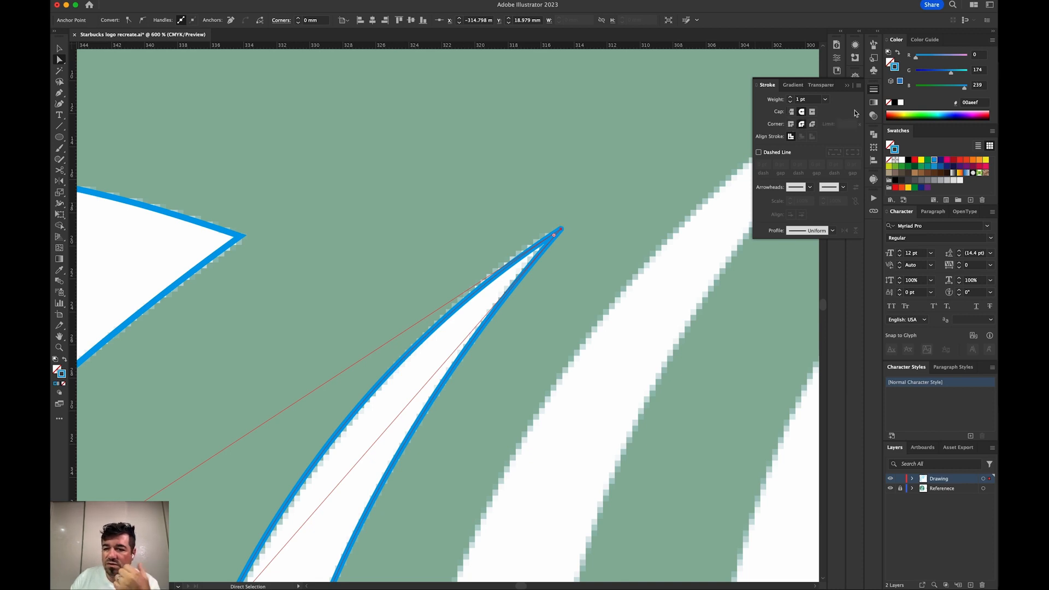
left_click(874, 89)
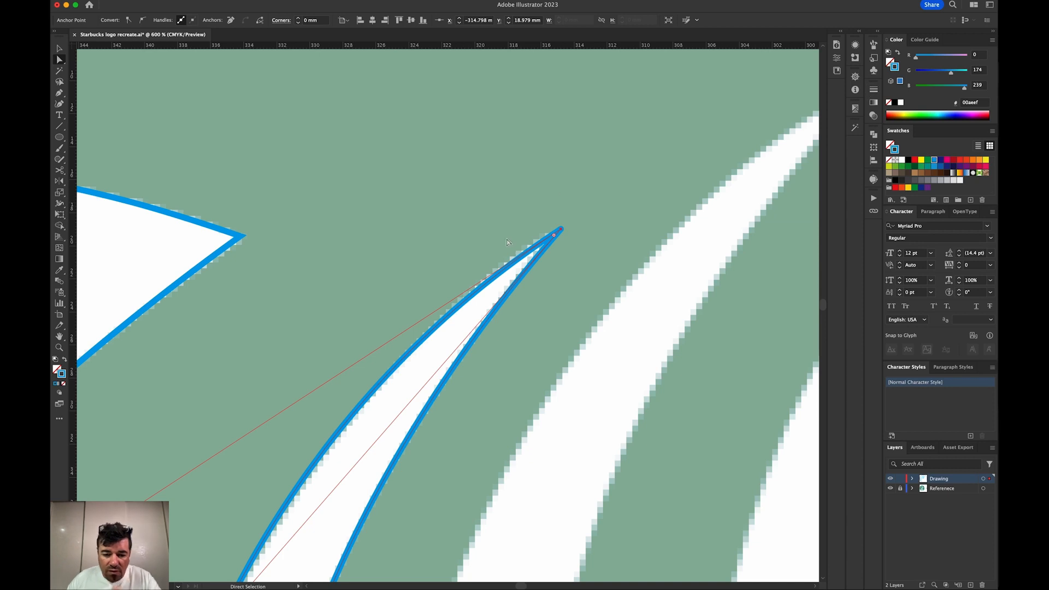
- Fine-tune the tip's outer handle so the strand's upper outer curve matches the reference
key("super+minus")
key("super+minus")
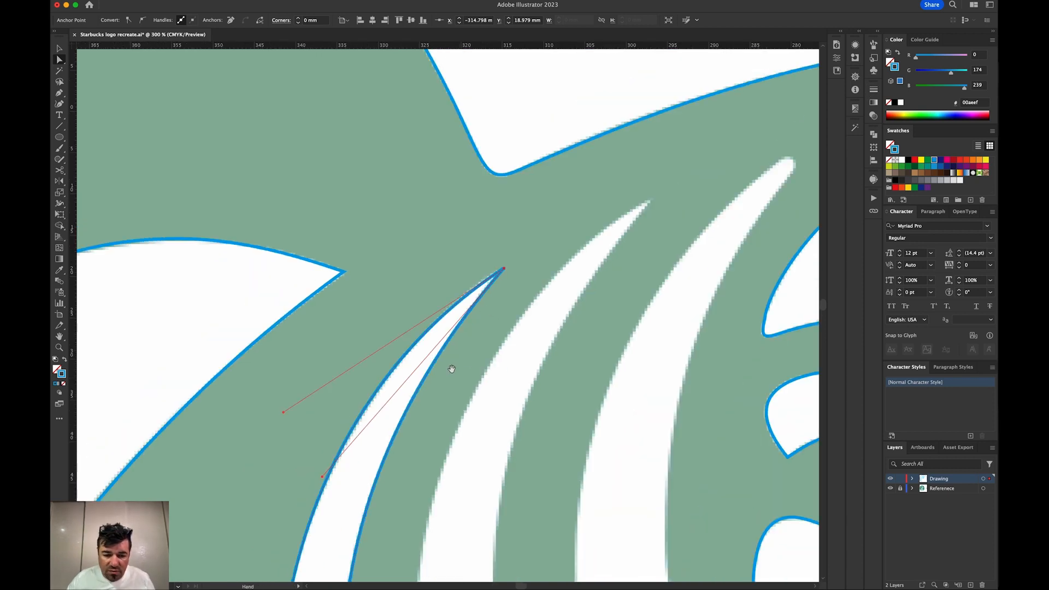
left_click_drag(452, 369, 533, 246)
mouse_move(364, 289)
left_mouse_down()
mouse_move(372, 275)
mouse_move(367, 294)
left_mouse_up()
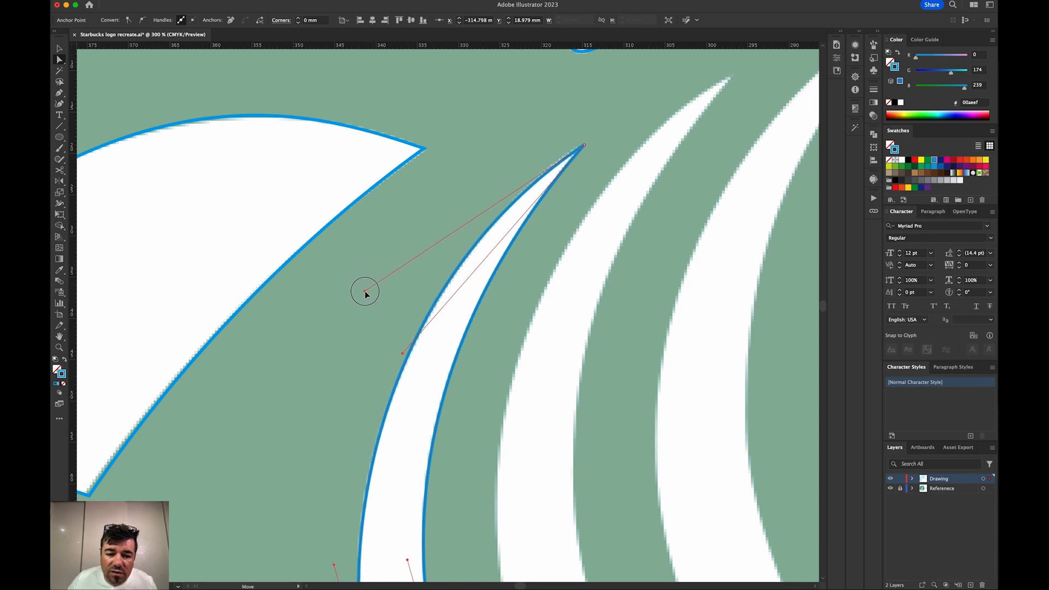
- Examine the hair and face details in the small Starbucks Coffee logo on the artboard, and return to the large traced logo
key("super+minus")
key("super+minus")
left_click_drag(516, 325, 462, 120)
key("super+minus")
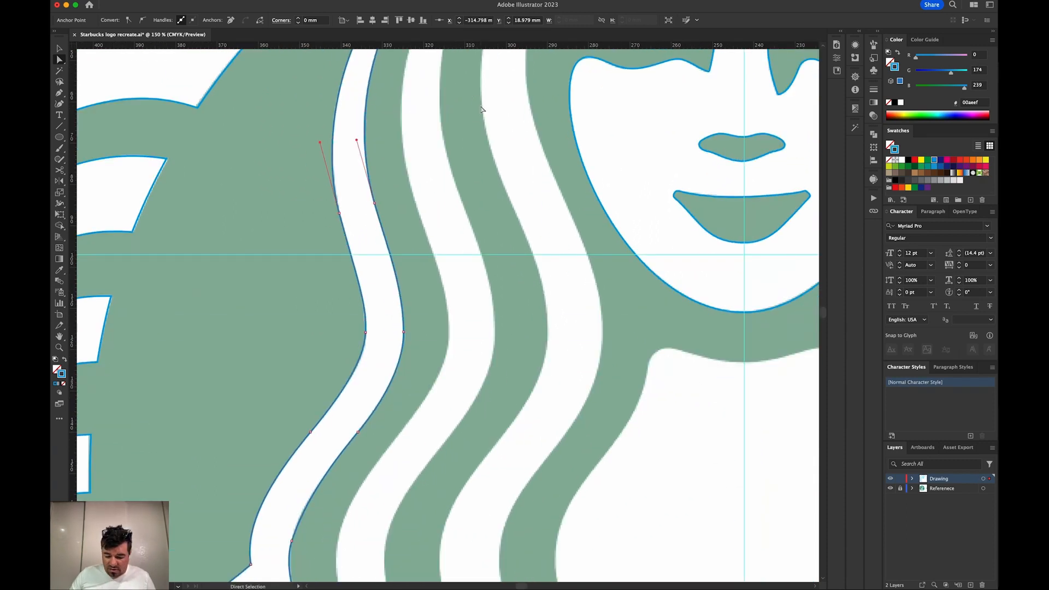
key("super+minus")
key("super+minus")
scroll(465, 186, "right", 10)
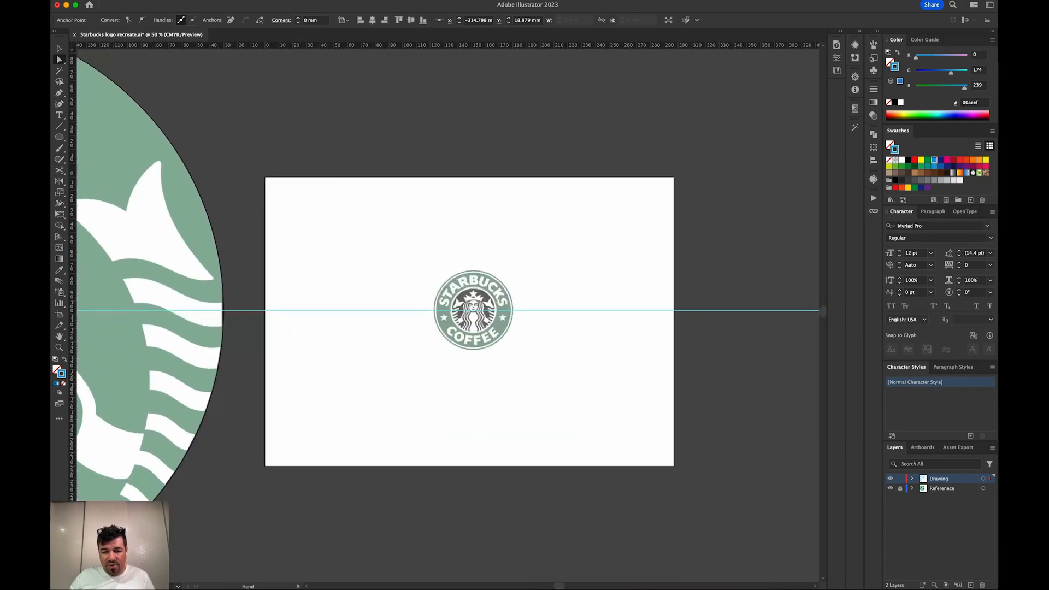
left_click_drag(355, 276, 474, 381)
left_click(386, 279)
left_click(388, 278)
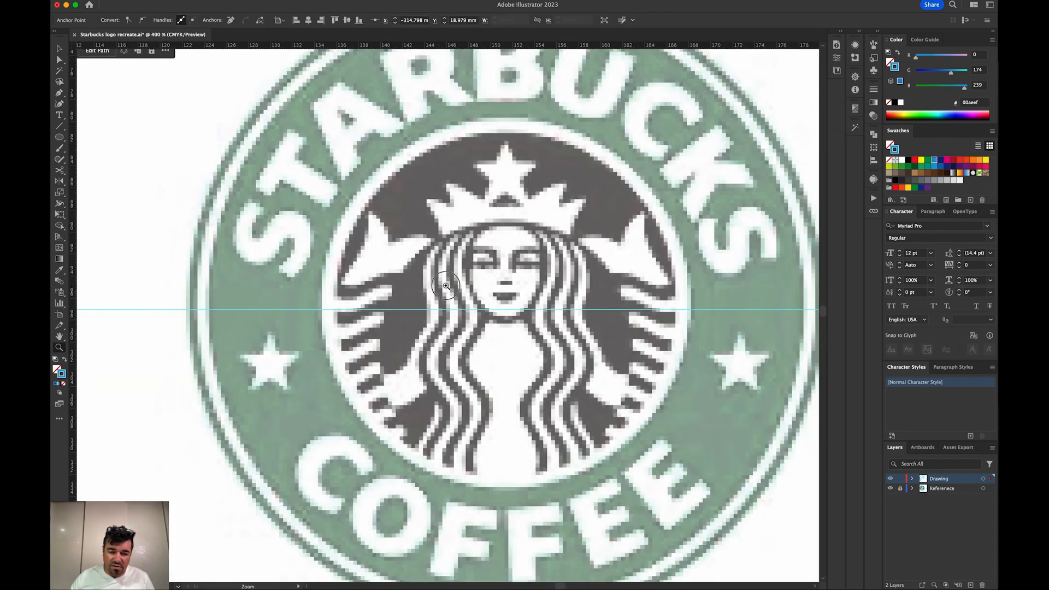
left_click(446, 286)
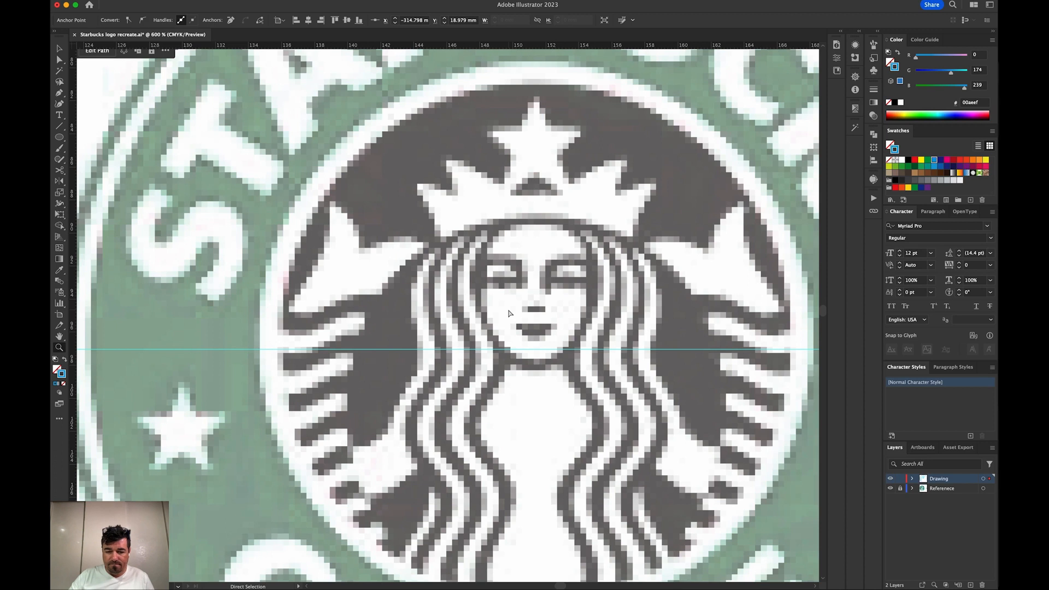
key("super+minus")
key("super+minus")
key("super+minus")
key("super+minus")
key("super+minus")
key("super+minus")
key("super+minus")
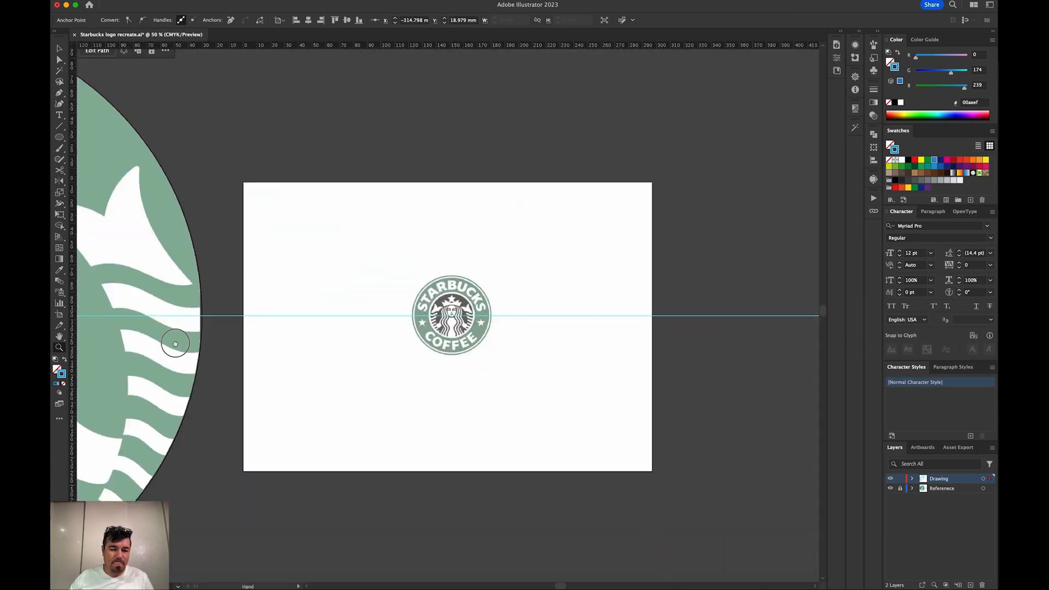
left_click_drag(175, 344, 639, 341)
key("super+minus")
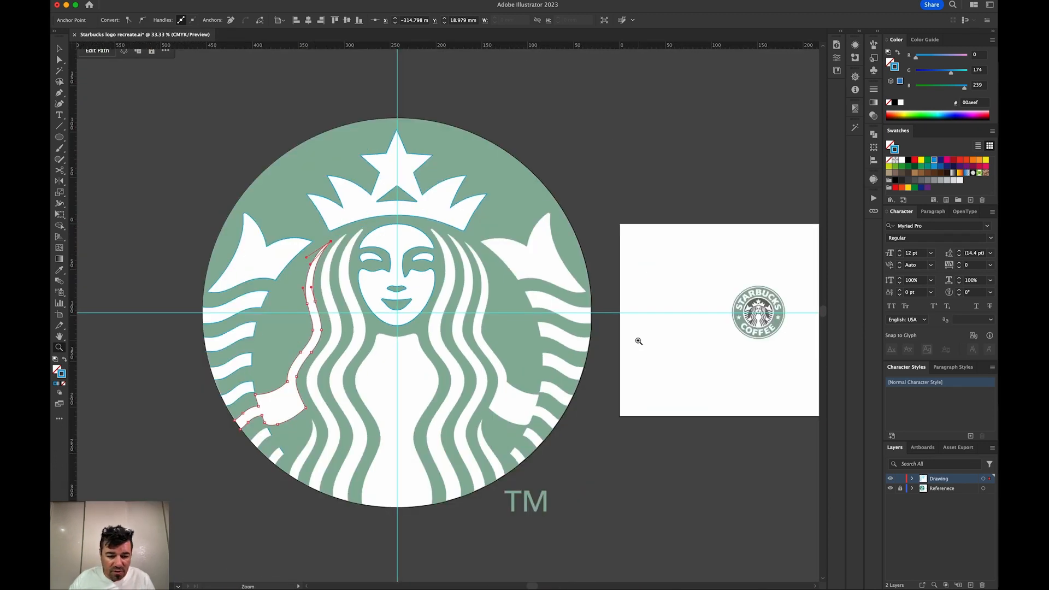
- Deselect the strand path and fill the crown and face shapes with CMYK Yellow
key("v")
left_click(200, 332)
left_click_drag(217, 329, 279, 302)
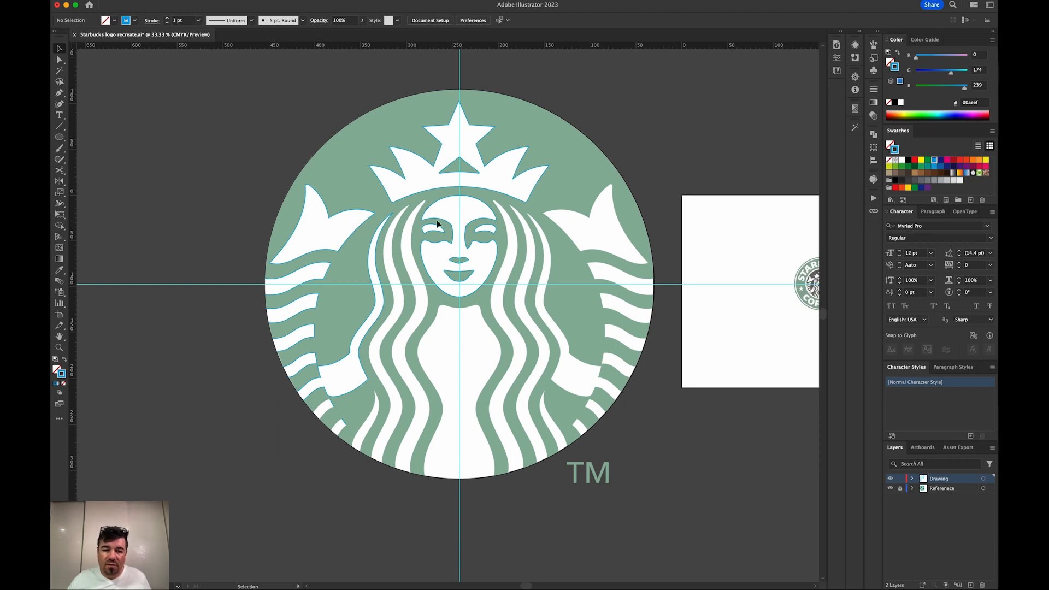
left_click(430, 195)
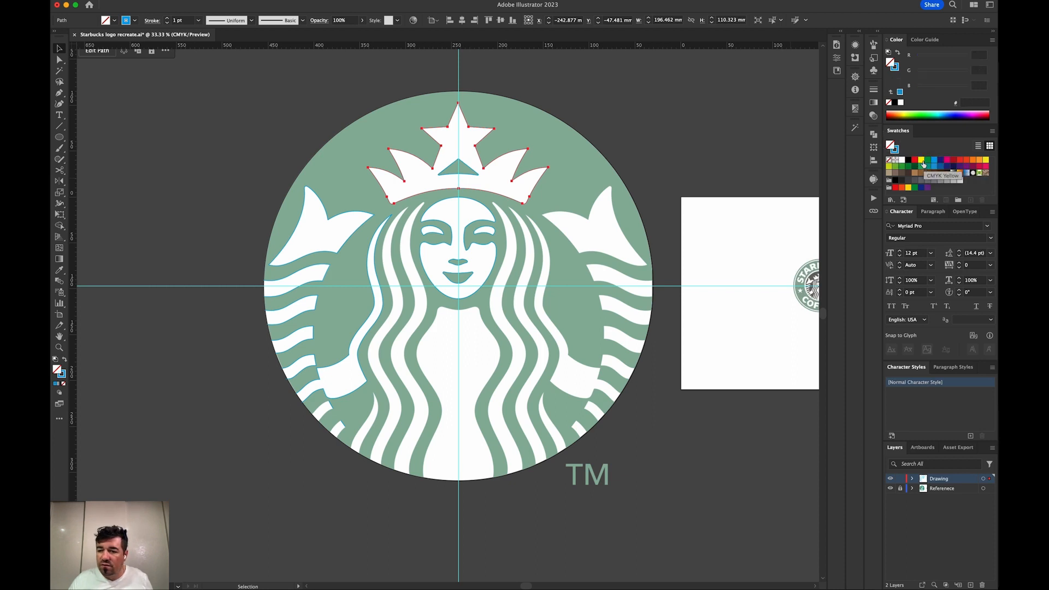
left_click(921, 161)
left_click(634, 134)
left_click(430, 226)
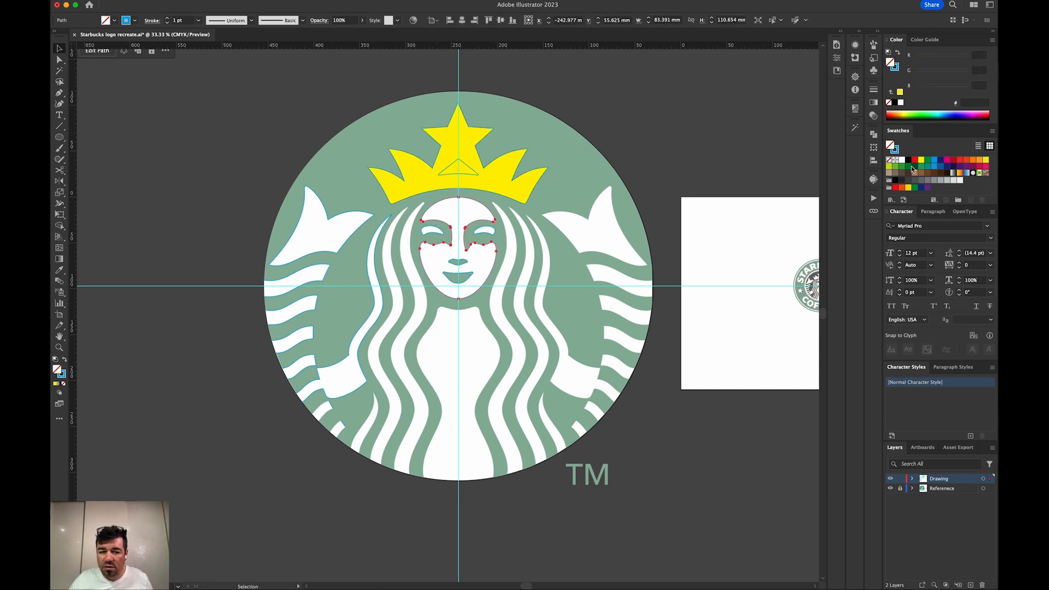
left_click(922, 161)
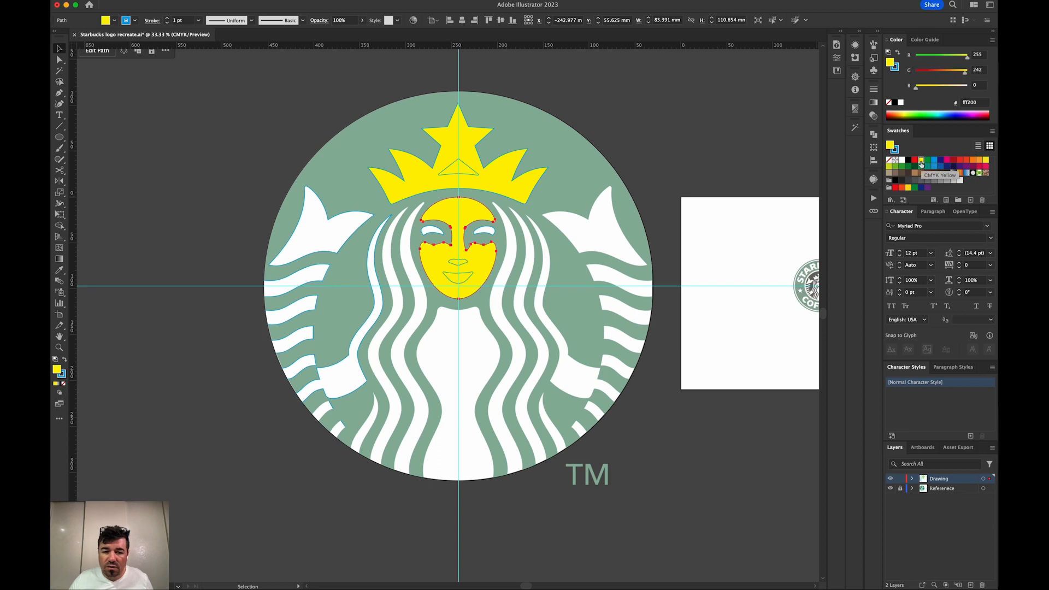
- Fill the two eye shapes and the tail fin on the circle's left side with CMYK Yellow
left_click(437, 237)
left_click(488, 234, "shift")
left_click(922, 162)
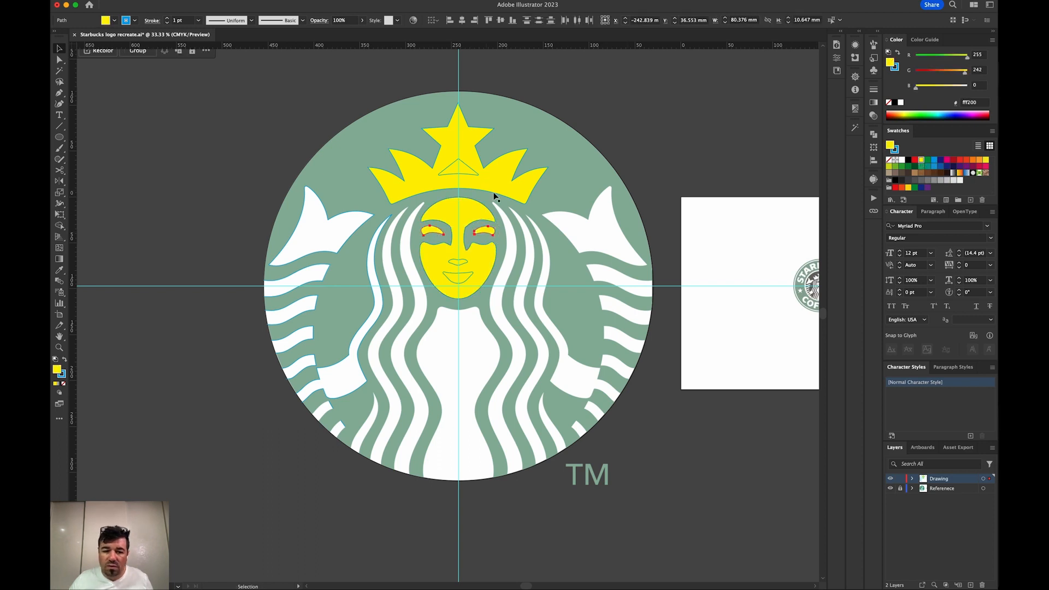
left_click(241, 223)
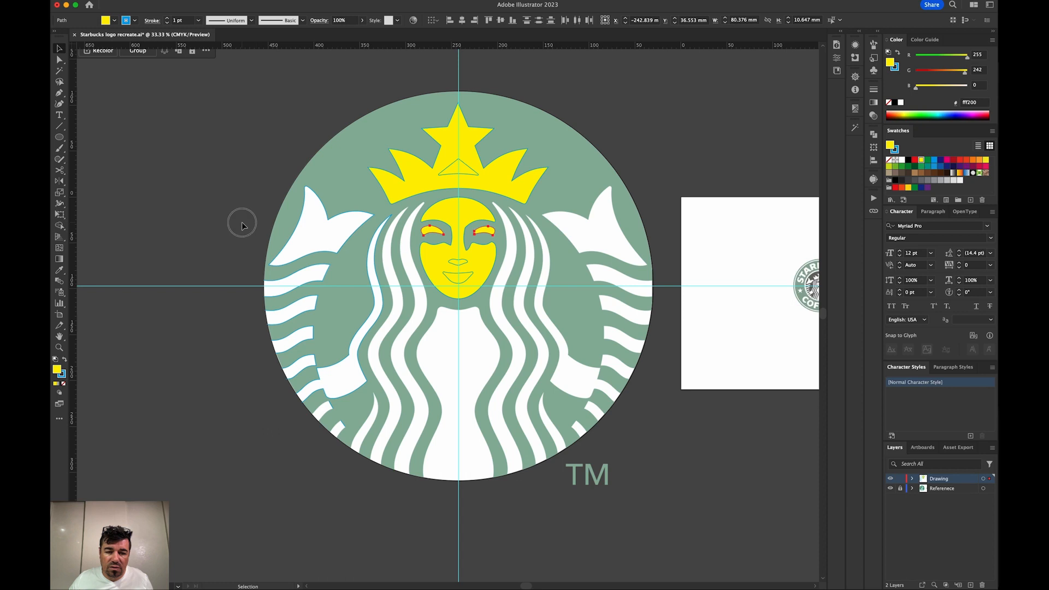
left_click(335, 256)
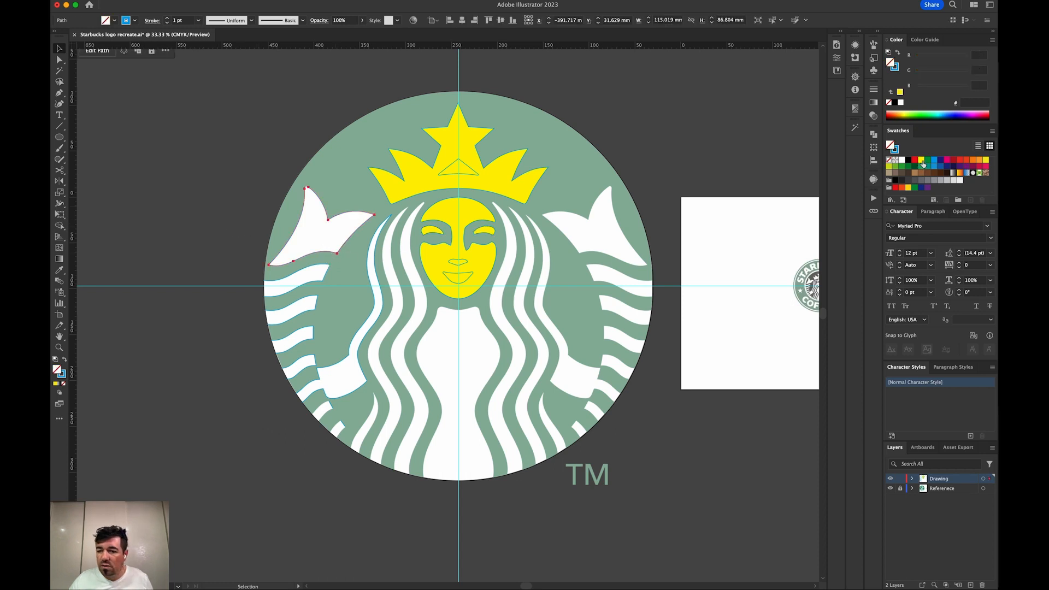
left_click(923, 161)
- Close the outer end of the first stripe below the left tail fin with Pen tool segments just outside the circle's edge
left_click(322, 282)
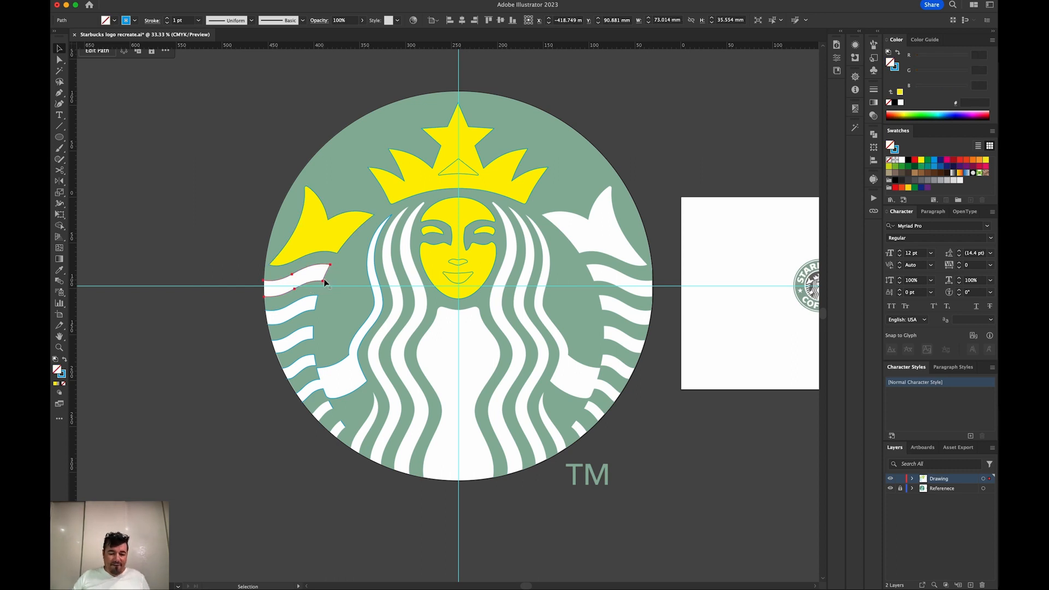
key("z")
left_click_drag(216, 243, 473, 491)
left_click_drag(228, 114, 453, 453)
left_click_drag(449, 257, 440, 489)
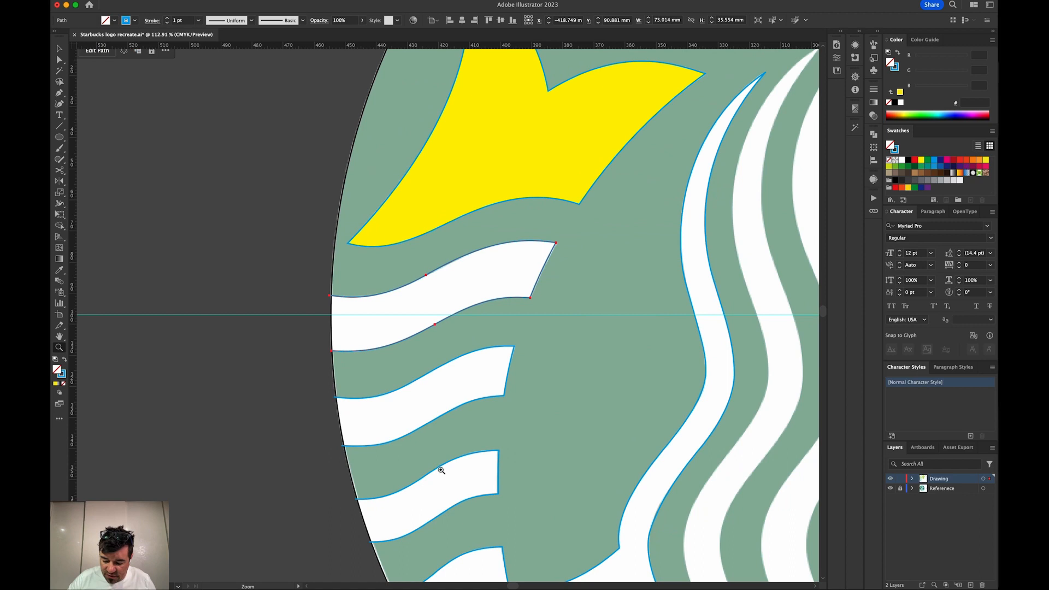
key("super+equal")
key("super+equal")
key("p")
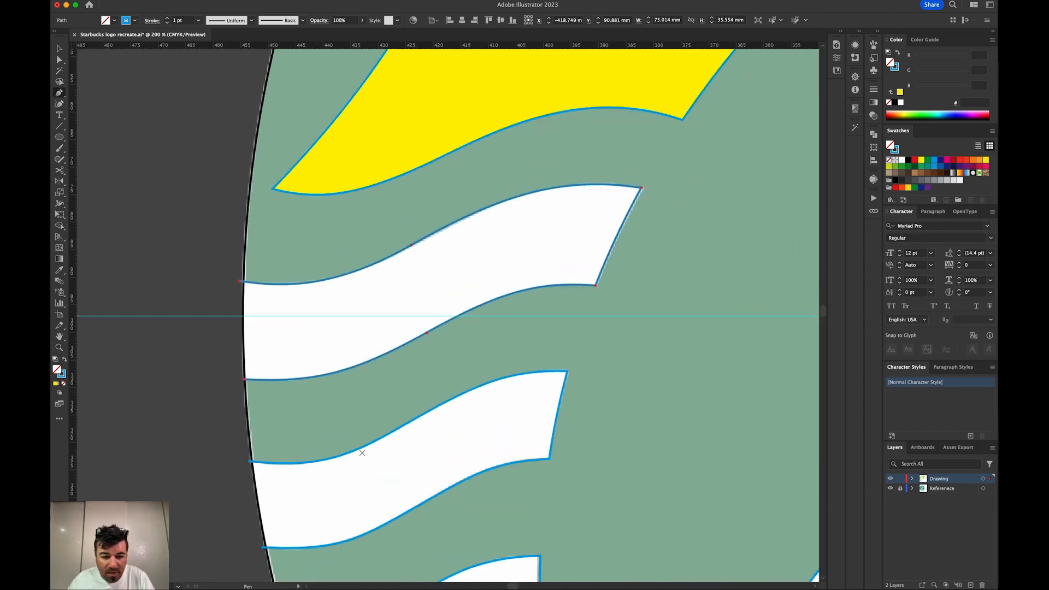
left_click(239, 282)
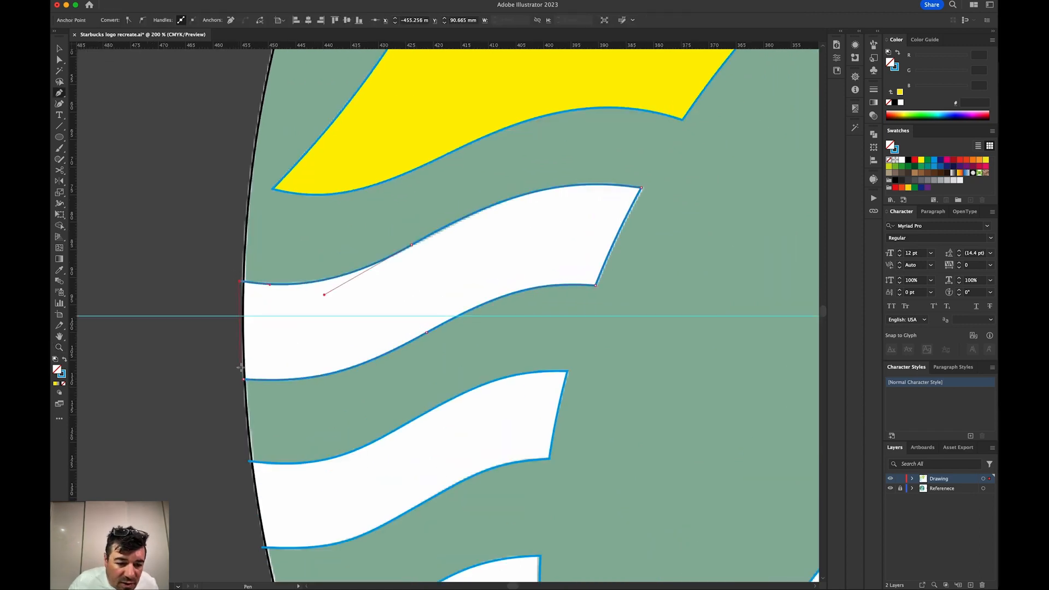
left_click(238, 354)
left_click(243, 378)
- Close the outer ends of the second and third left stripes with Pen tool segments just outside the circle's edge
left_click(249, 462)
left_click(262, 547)
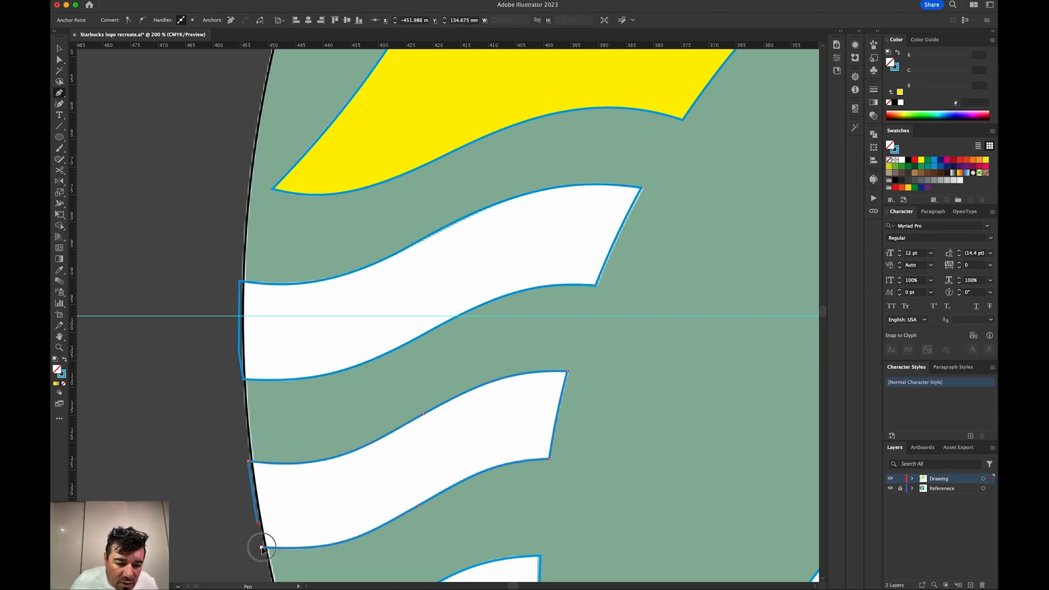
left_click_drag(296, 528, 360, 214)
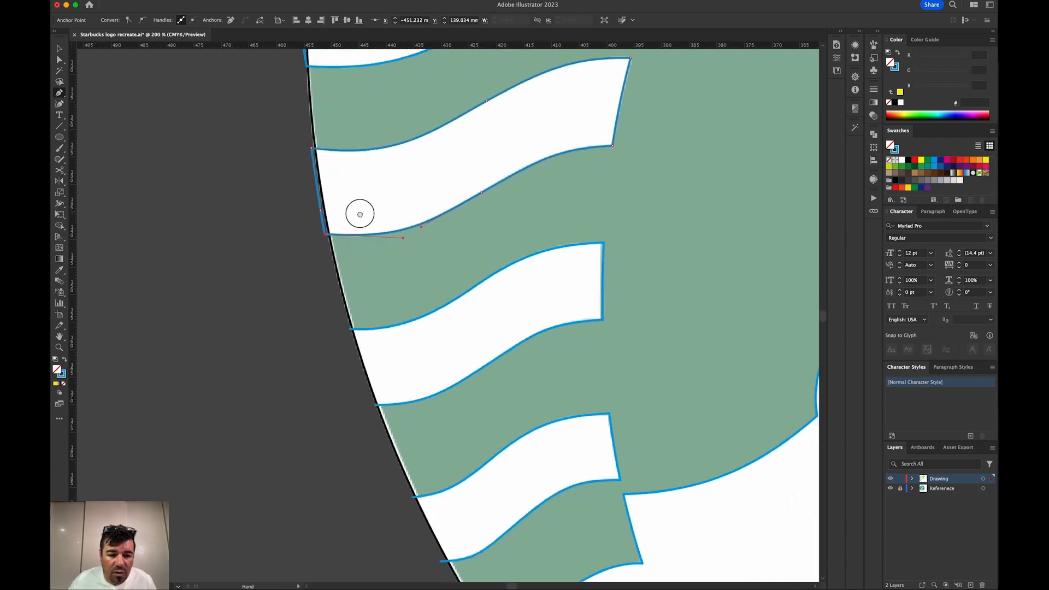
left_click(349, 330)
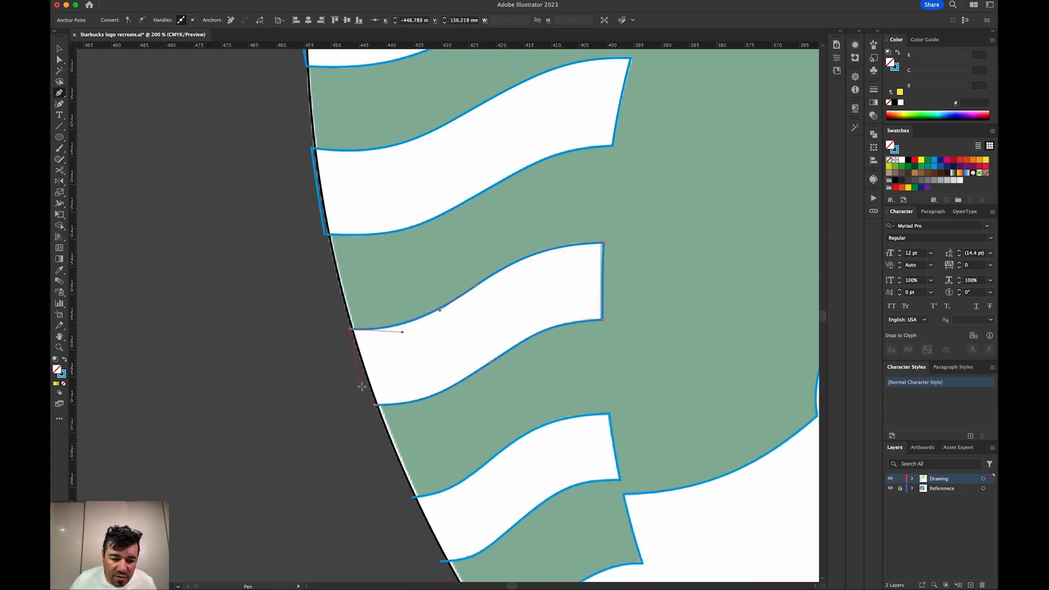
left_click_drag(373, 406, 428, 407)
scroll(351, 281, "down", 5)
scroll(351, 281, "right", 3)
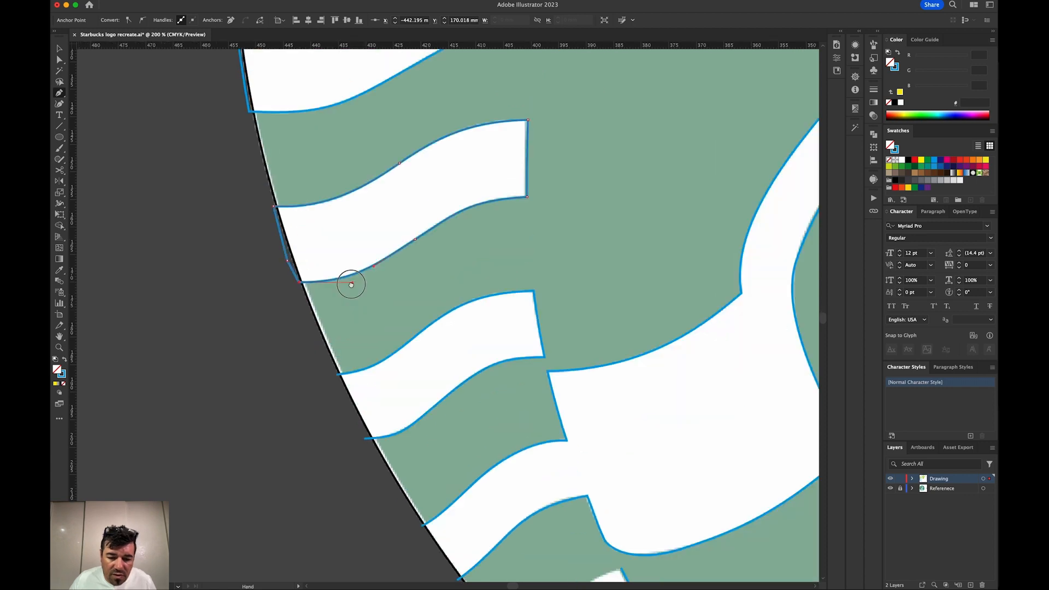
- Close the outer ends of the fourth left stripe and the connected arm-and-hair shape just outside the circle's edge with the Pen tool
left_click(300, 278)
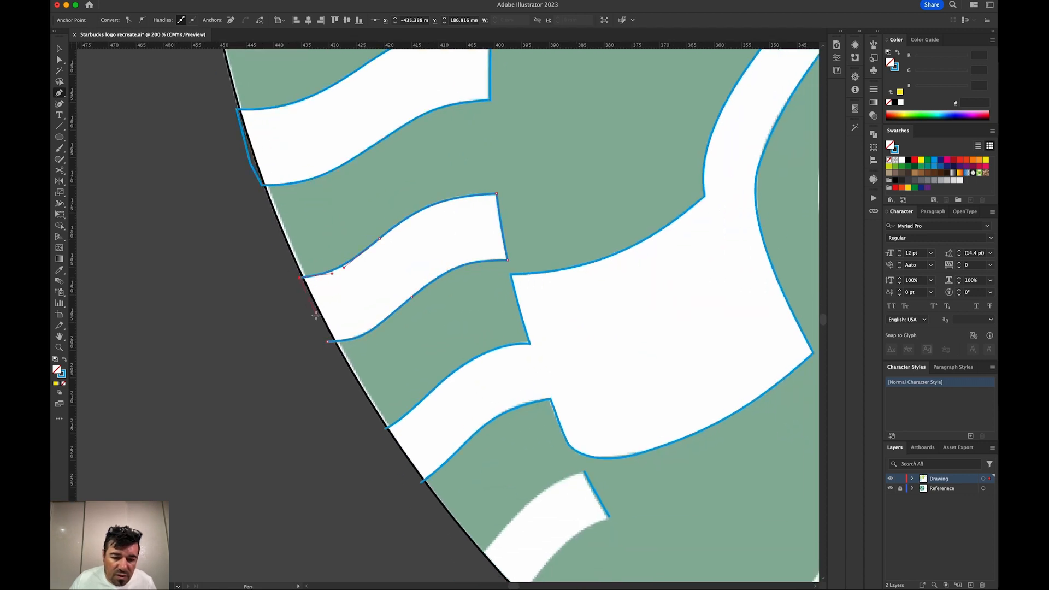
left_click_drag(328, 341, 367, 340)
scroll(347, 260, "down", 5)
scroll(348, 260, "right", 2)
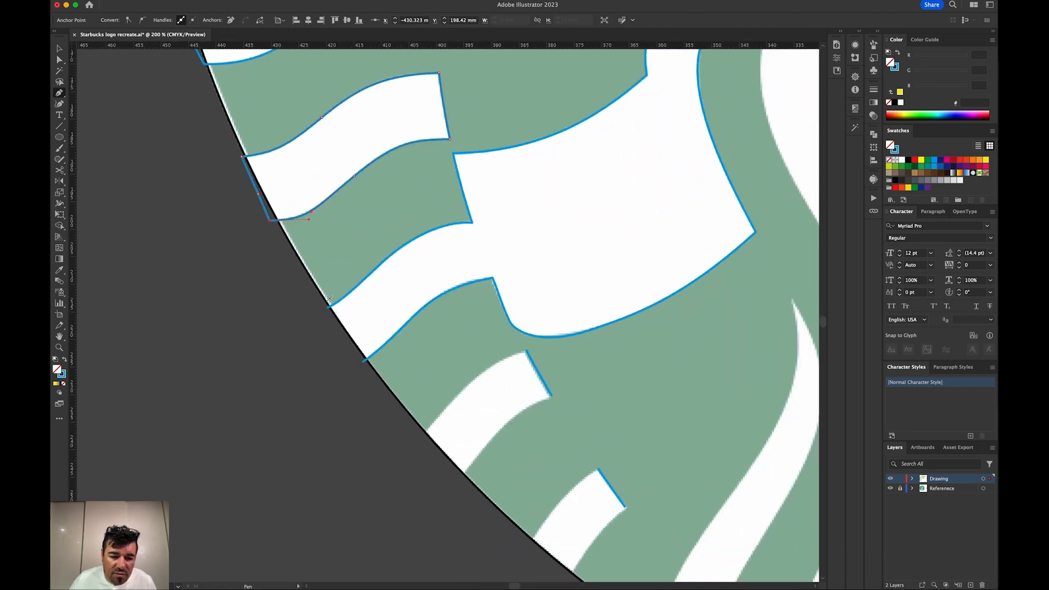
left_click(328, 308)
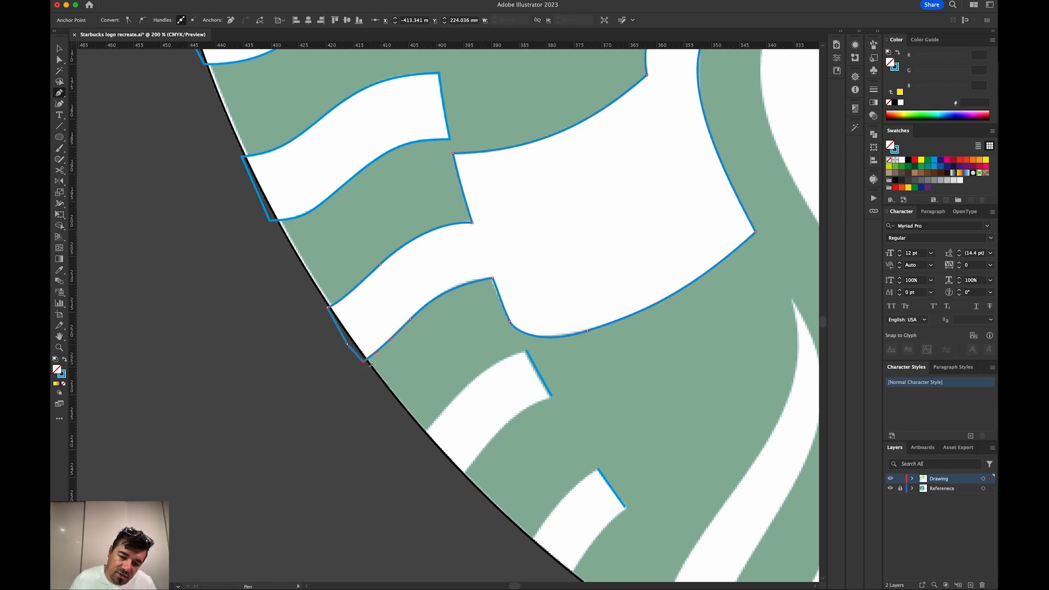
left_click_drag(446, 410, 363, 495)
left_click_drag(376, 374, 387, 514)
key("super+minus")
key("super+minus")
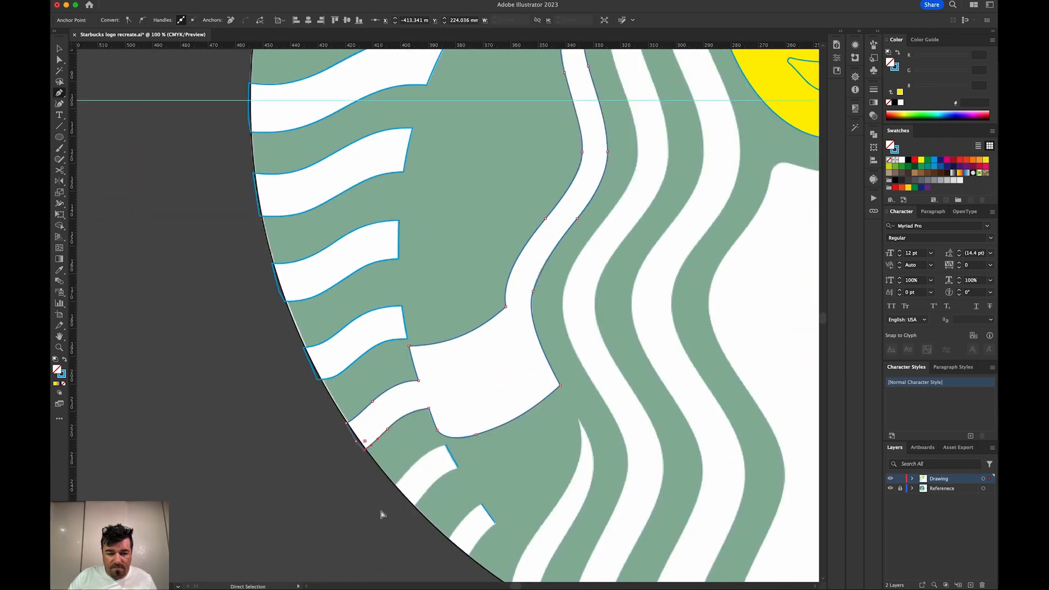
- Fill the four closed stripes below the left tail fin with CMYK Yellow and deselect them
key("v")
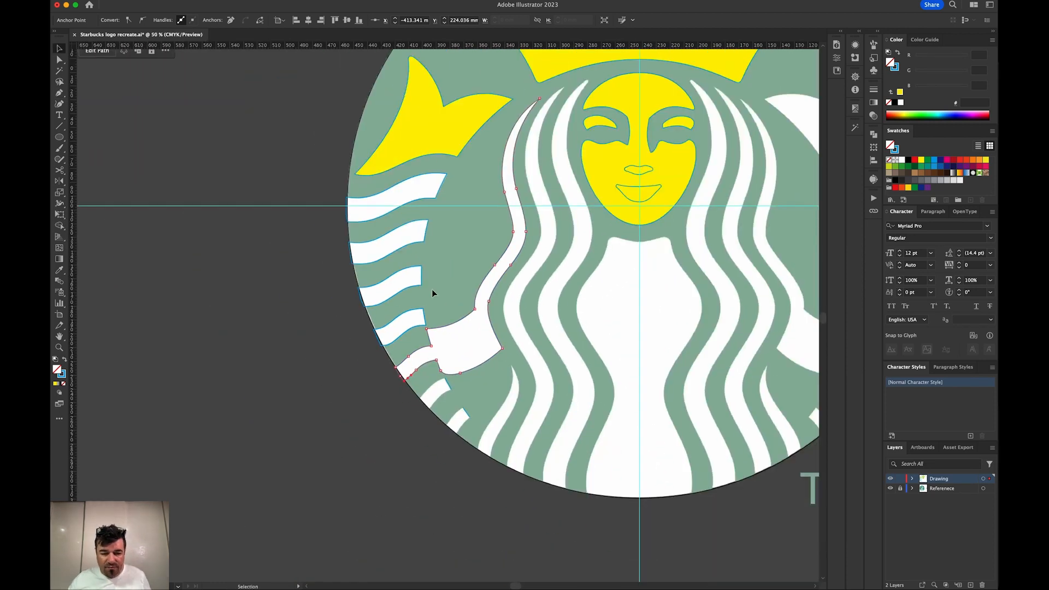
left_click(424, 287)
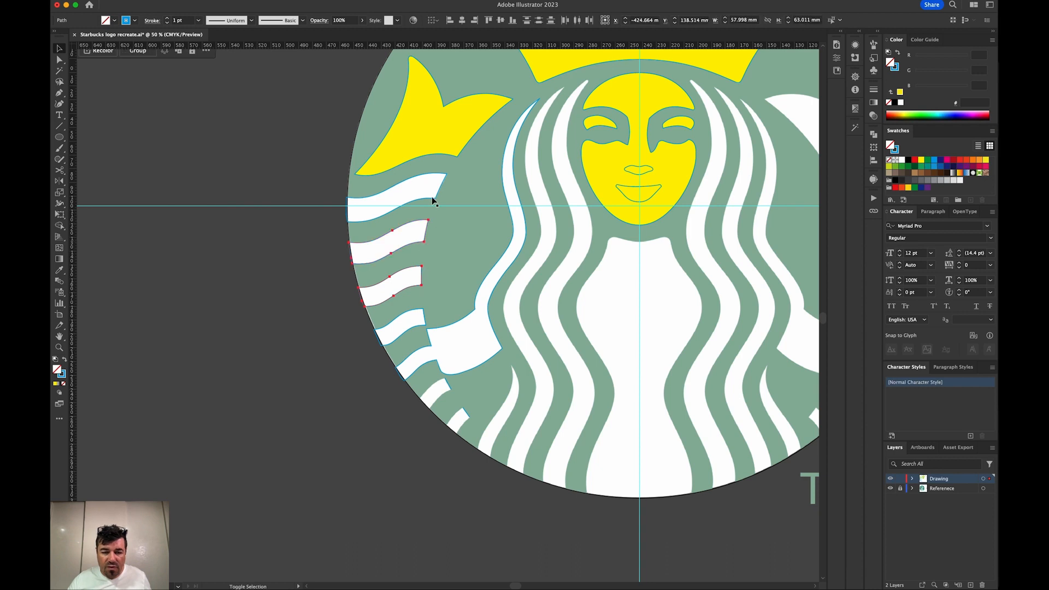
left_click(425, 315, "shift")
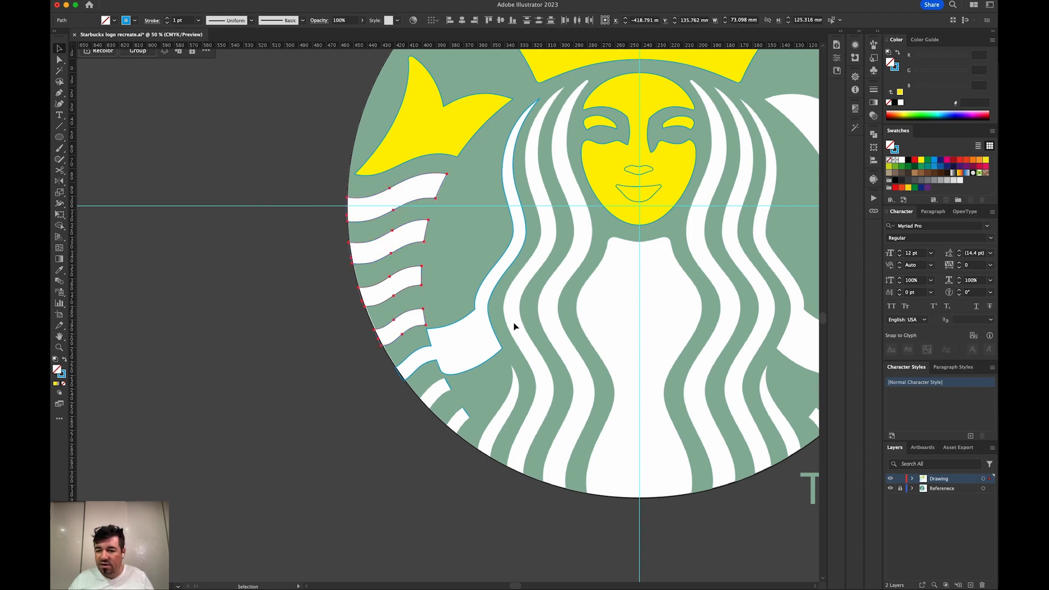
left_click(921, 160)
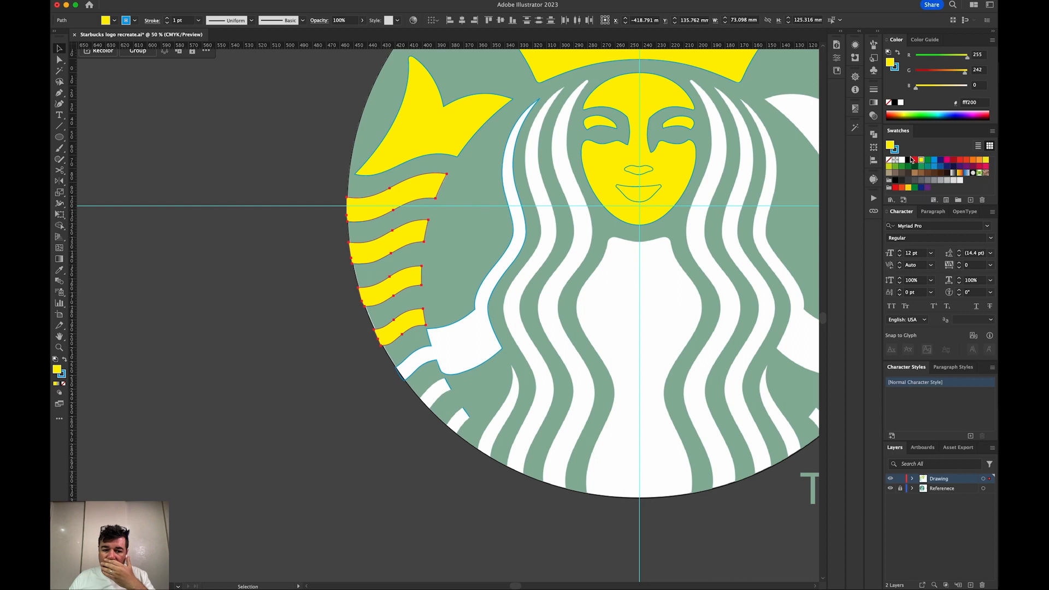
left_click(306, 257)
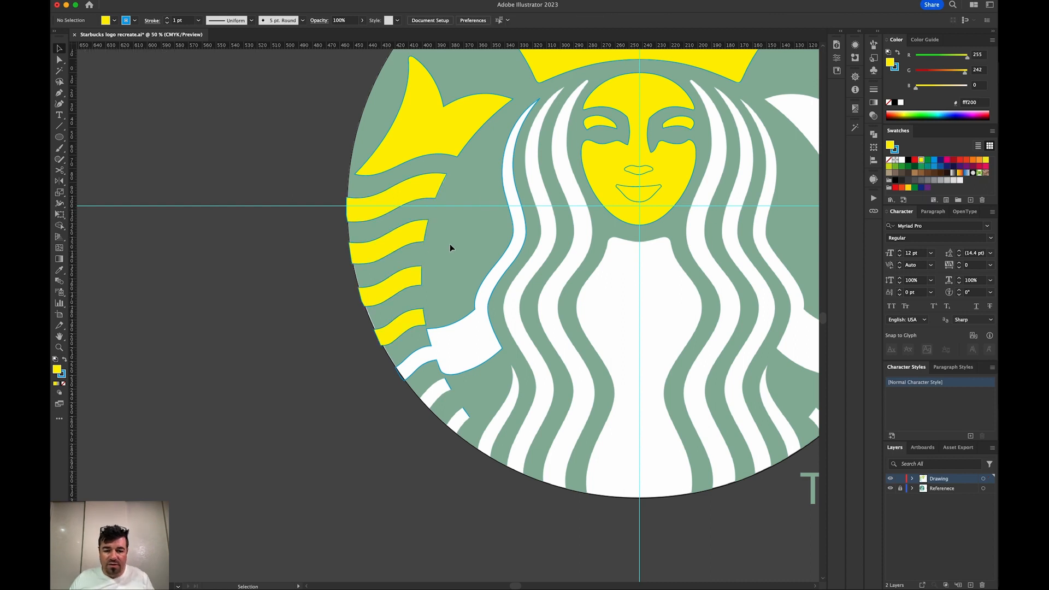
- Fill the left arm-and-hair shape with CMYK Yellow and deselect it
left_click(438, 334)
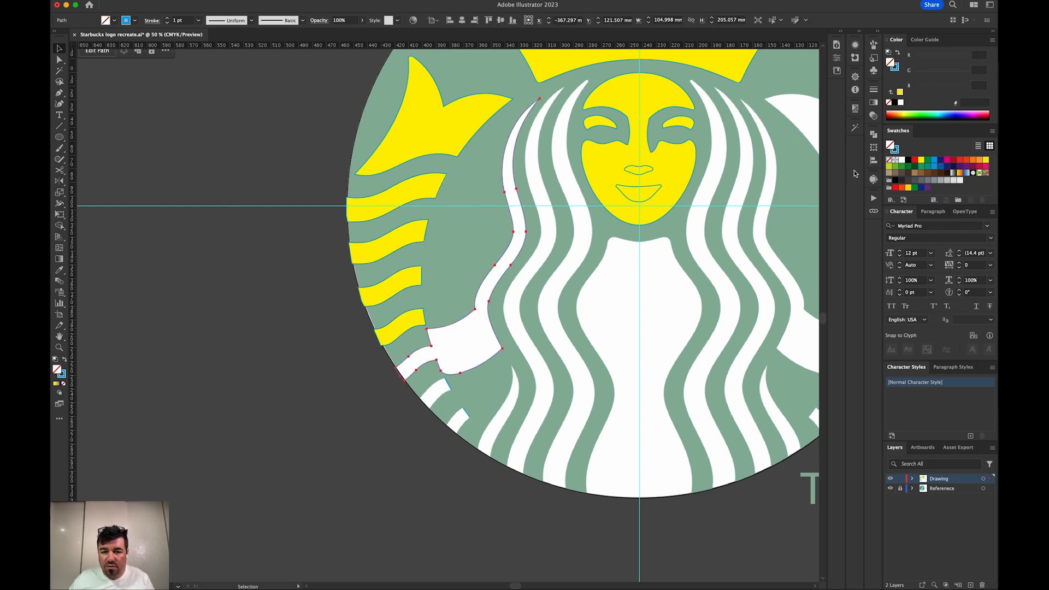
left_click(922, 162)
left_click(273, 288)
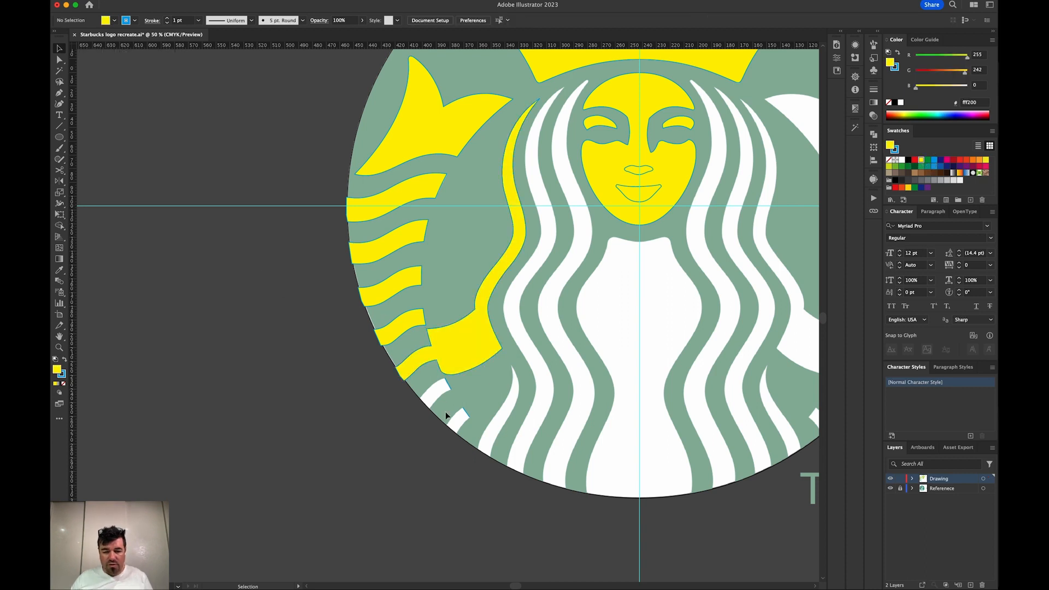
- Examine the two short untraced stripes below the arm at the circle's lower-left edge, with the Pen tool ready
left_click_drag(507, 370, 450, 372)
key("z")
left_click_drag(457, 469, 472, 483)
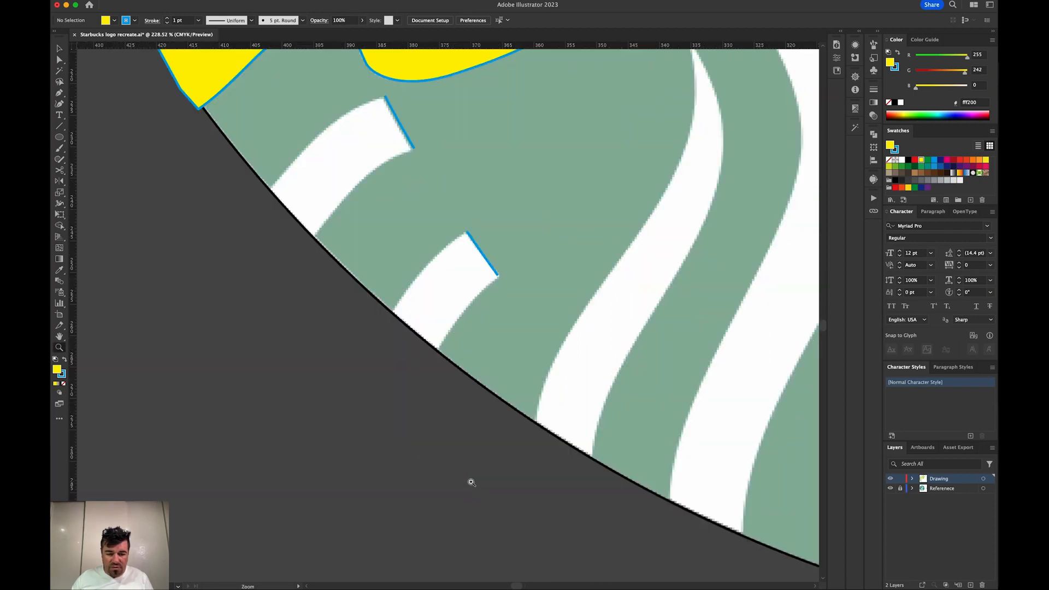
left_click(425, 276)
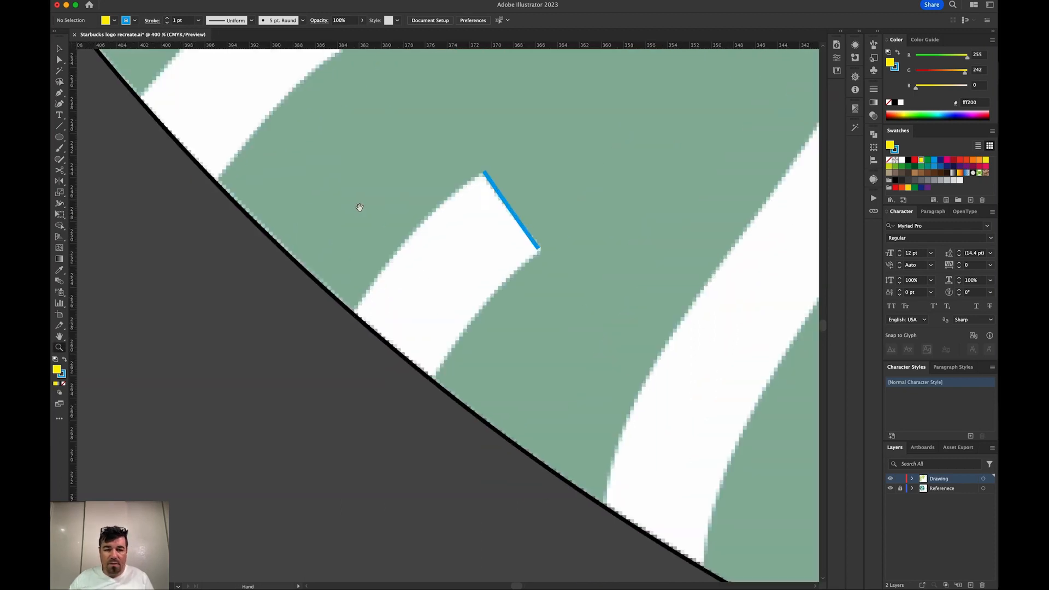
left_click_drag(358, 206, 583, 408)
key("p")
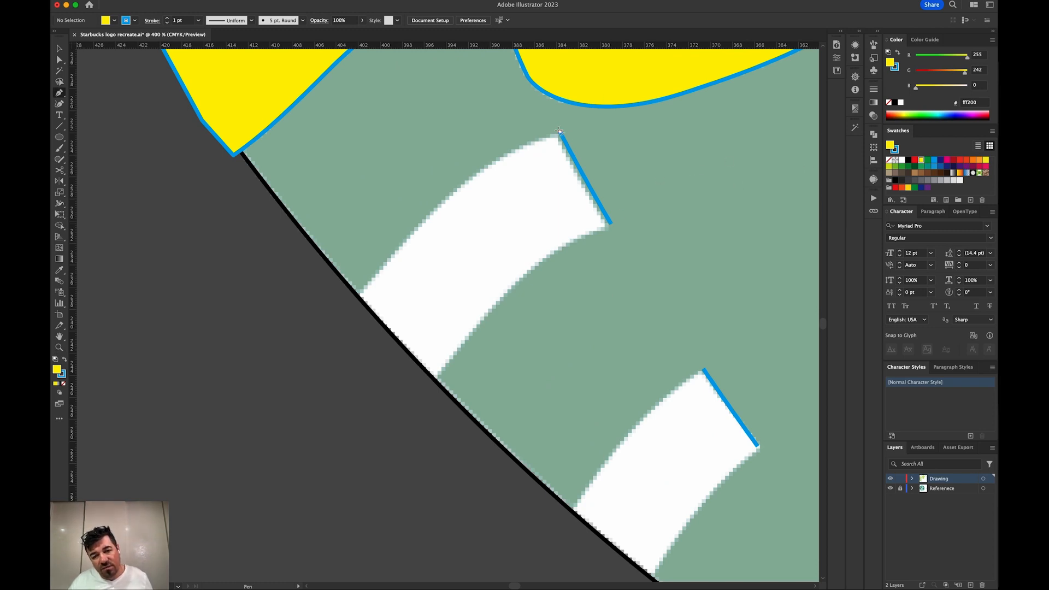
key("super+minus")
key("super+minus")
key("super+minus")
key("super+minus")
key("super+minus")
key("super+minus")
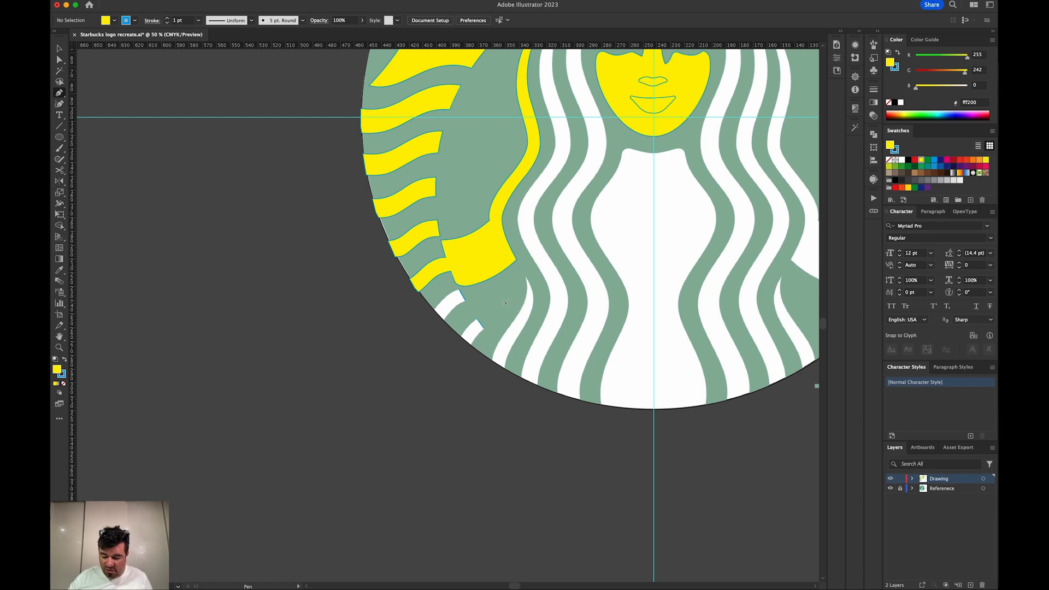
key("super+equal")
key("super+equal")
key("super+equal")
key("super+equal")
key("super+equal")
key("super+equal")
key("super+equal")
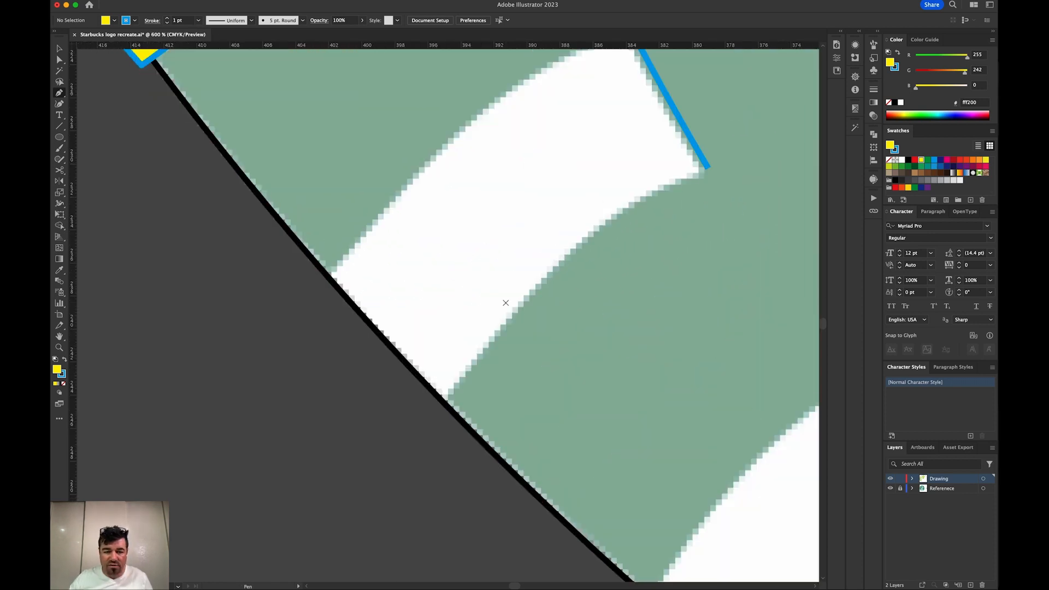
key("super+minus")
key("super+minus")
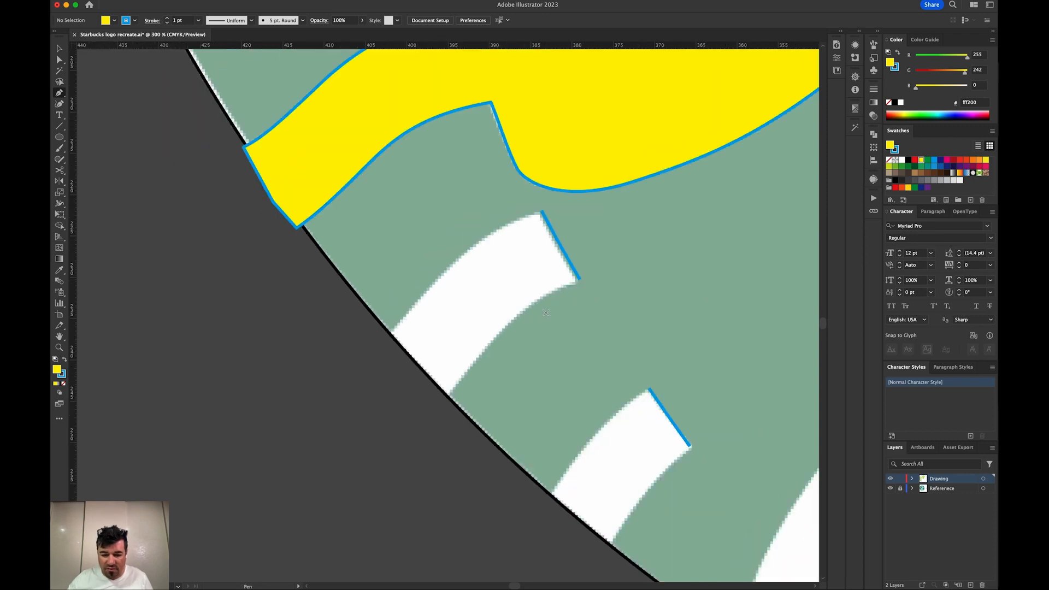
- Trace the upper short stripe below the arm with the Pen tool from its existing end line, extending past the circle's edge, and close the path
left_click(542, 211)
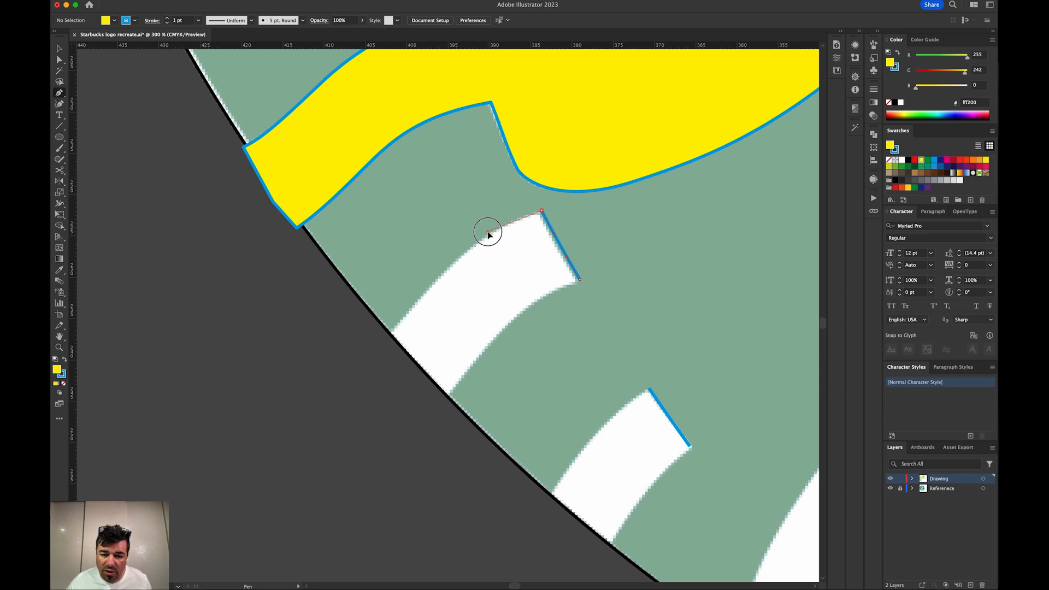
left_click_drag(488, 232, 488, 232)
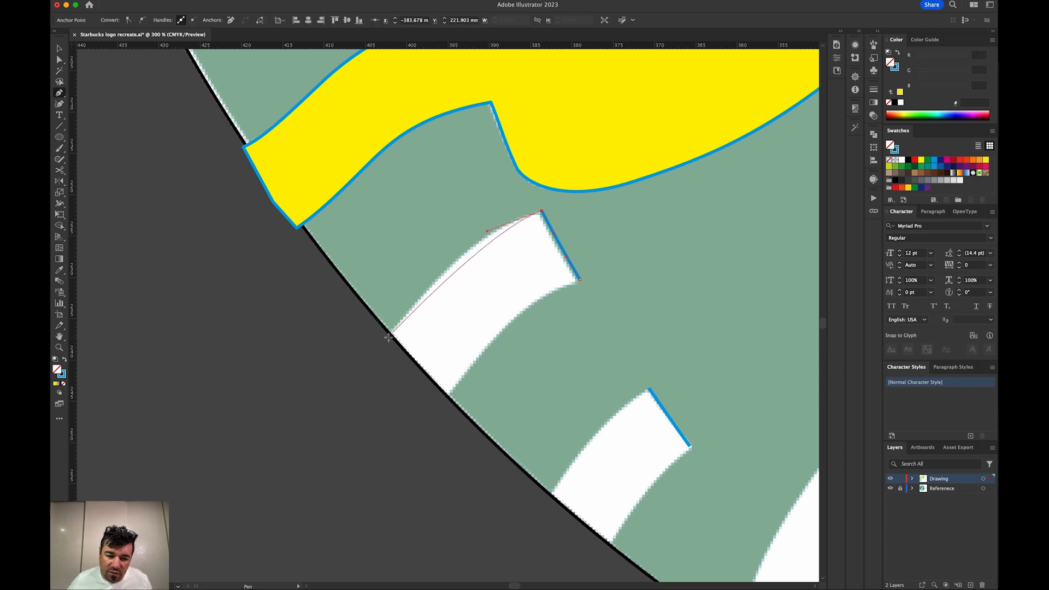
left_click_drag(387, 336, 332, 405)
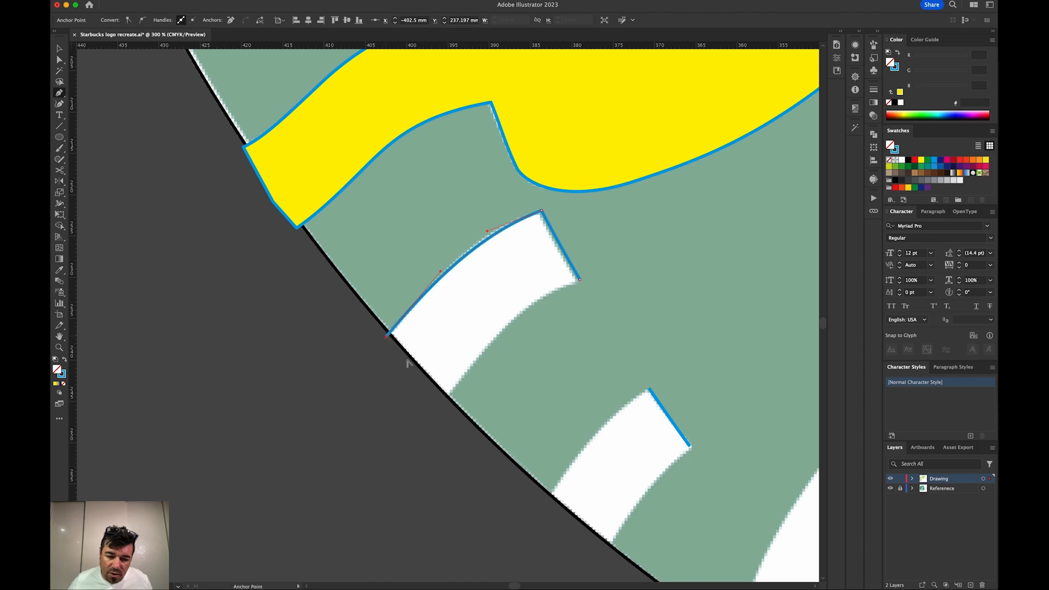
left_click(429, 393)
left_click(447, 395)
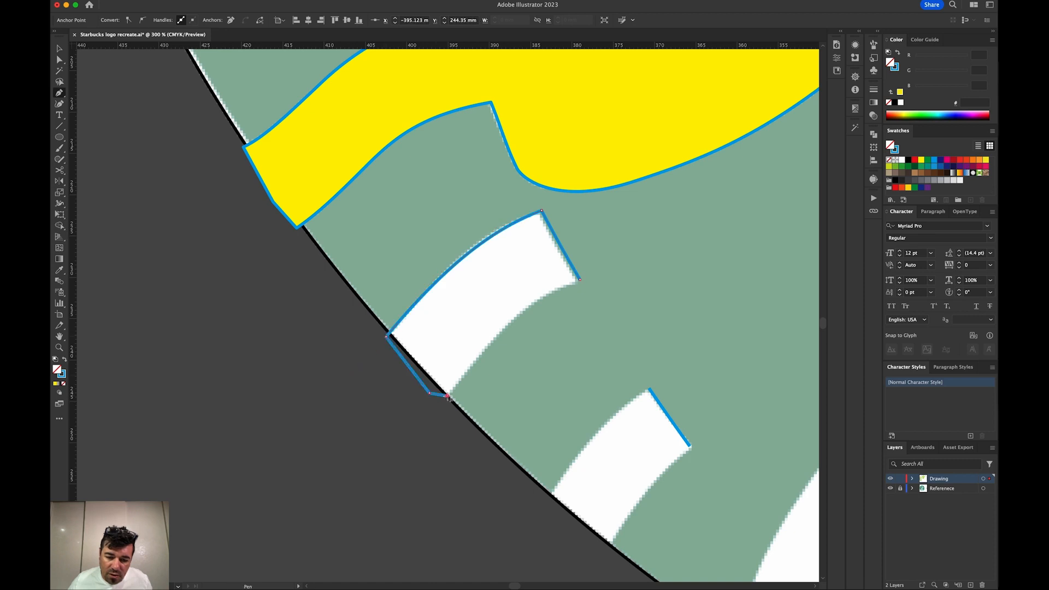
left_click(492, 340)
mouse_move(580, 281)
left_mouse_down()
mouse_move(630, 271)
mouse_move(649, 255)
left_mouse_up()
- Adjust the handle at the short stripe's upper inner corner with Direct Selection so its upper curve matches the reference
key("a")
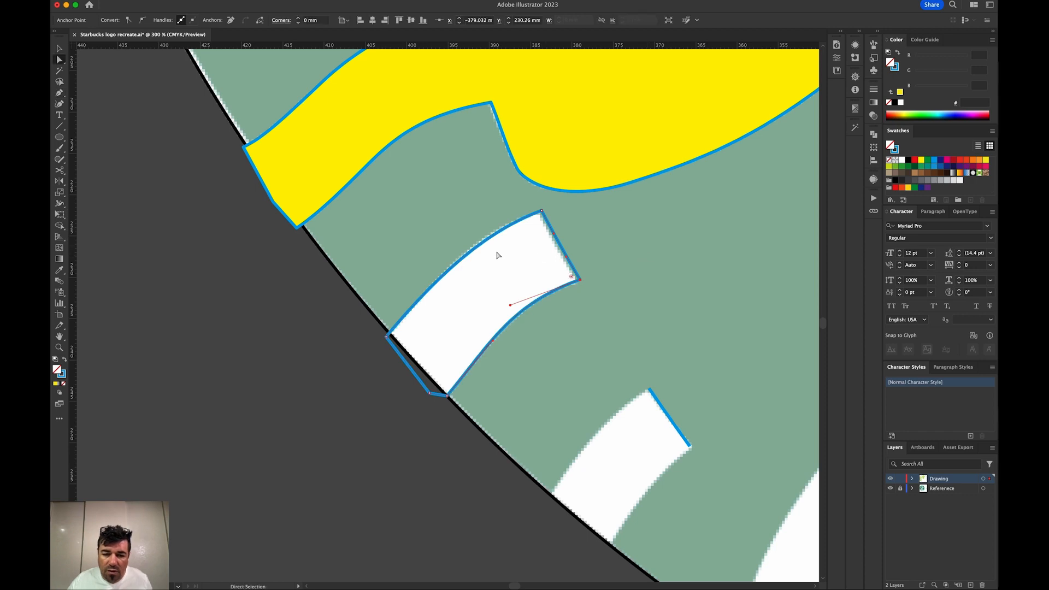
left_click(540, 214)
left_click_drag(489, 236, 475, 236)
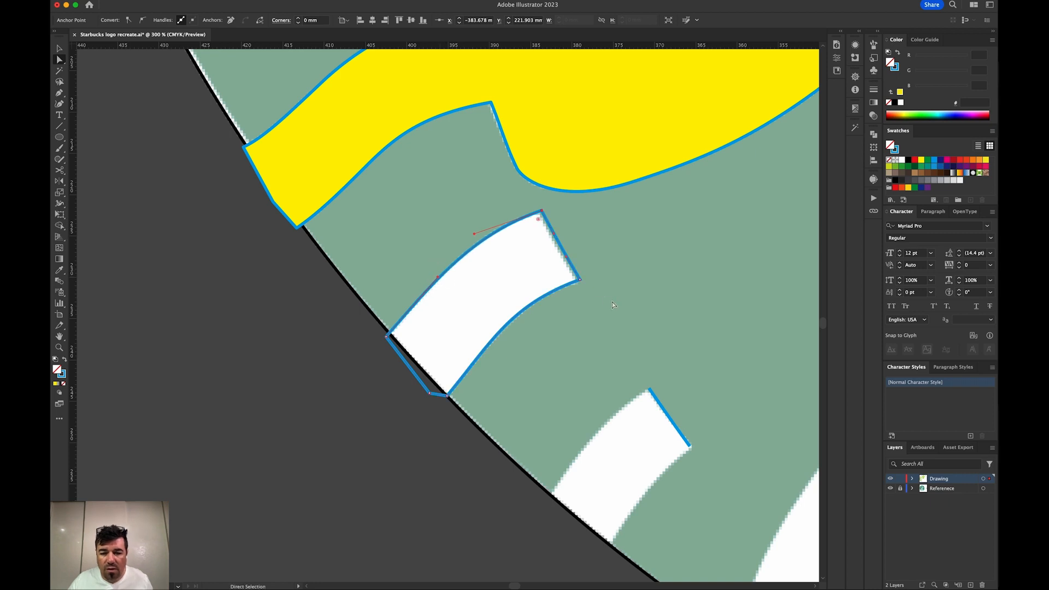
left_click_drag(628, 300, 494, 246)
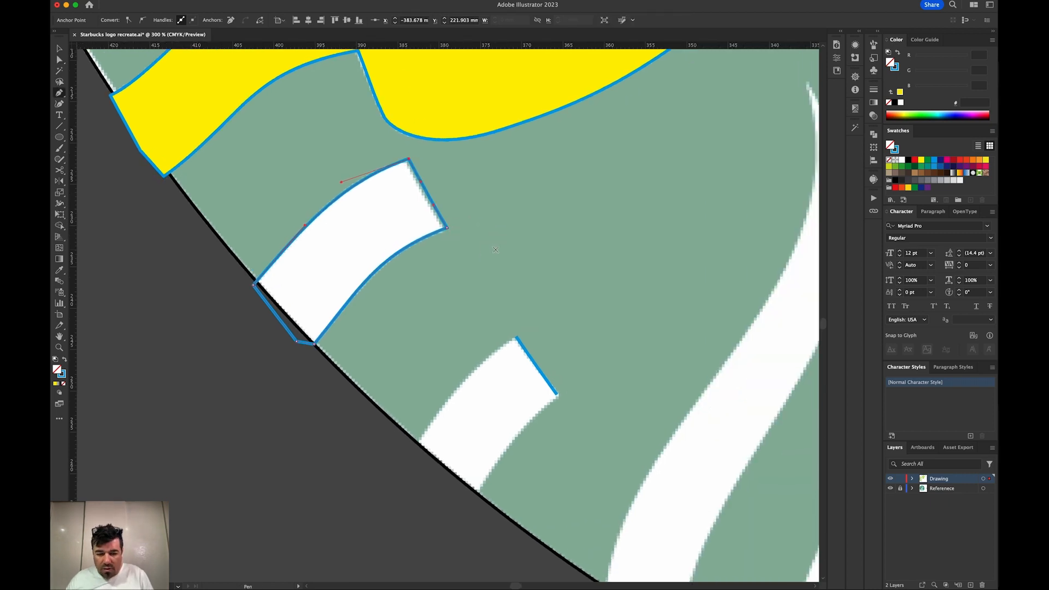
- Fill the upper short stripe below the arm with the yellow sampled from the arm-and-hair shape using the Eyedropper
key("i")
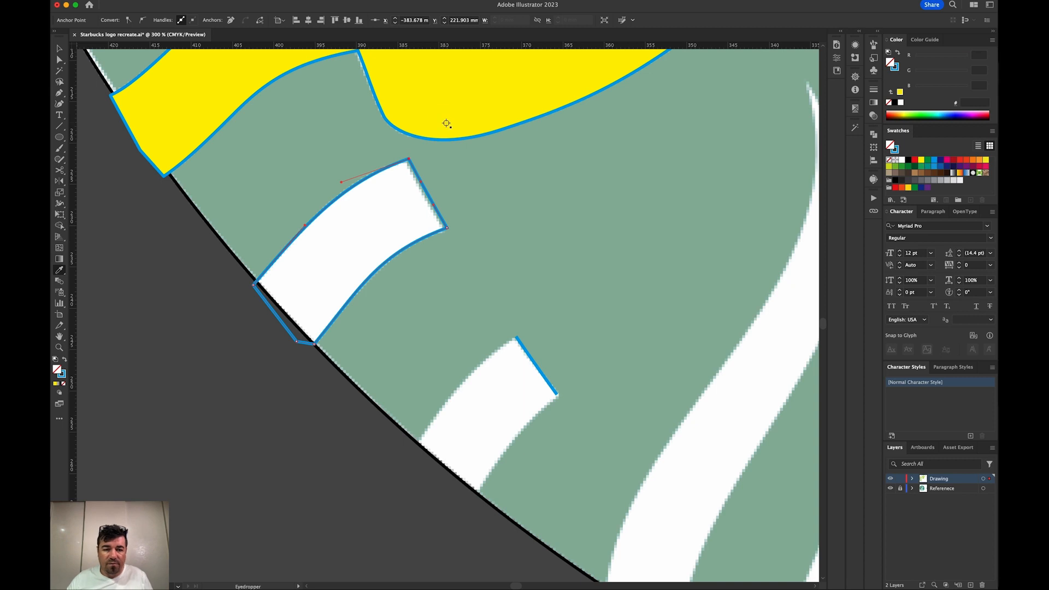
left_click(447, 124)
key("v")
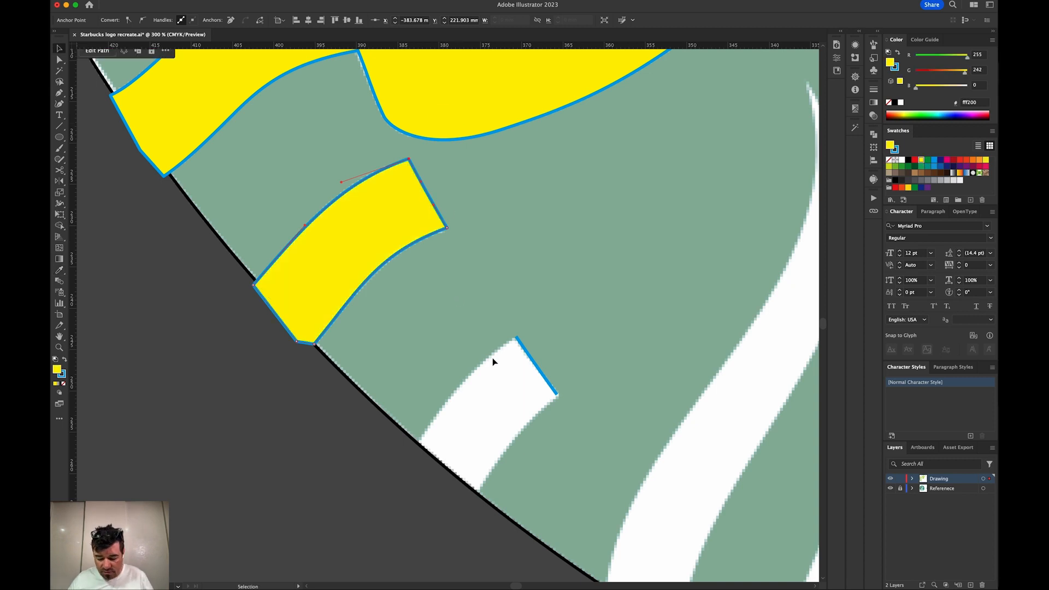
- Trace the lower short stripe with the Pen tool from its existing end line, extending slightly past the circle's edge, and close the path
key("p")
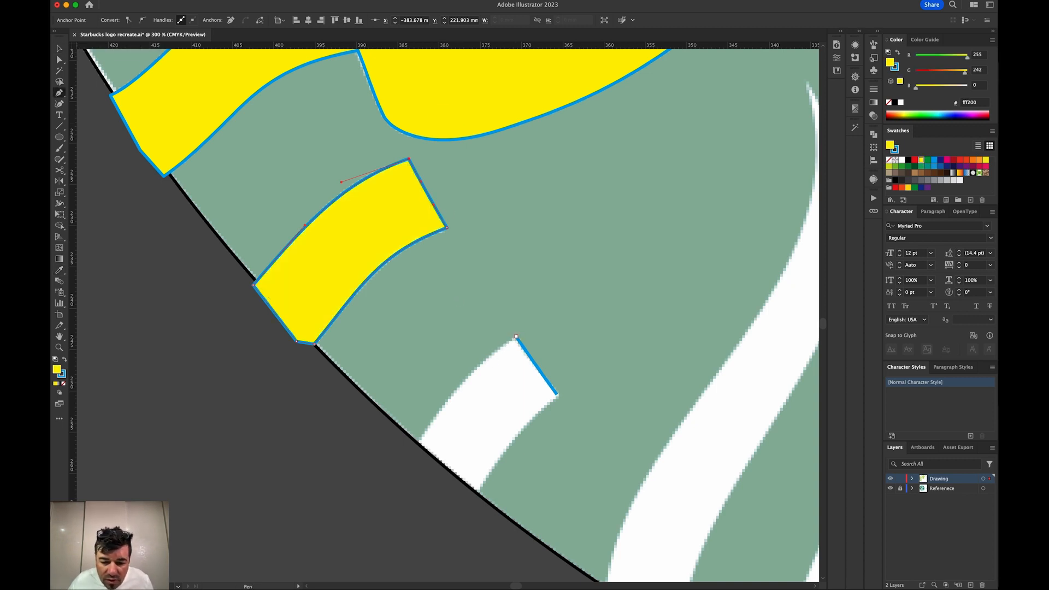
left_click(516, 337)
left_click_drag(486, 363, 476, 368)
left_click(419, 441)
left_click_drag(414, 451, 379, 507)
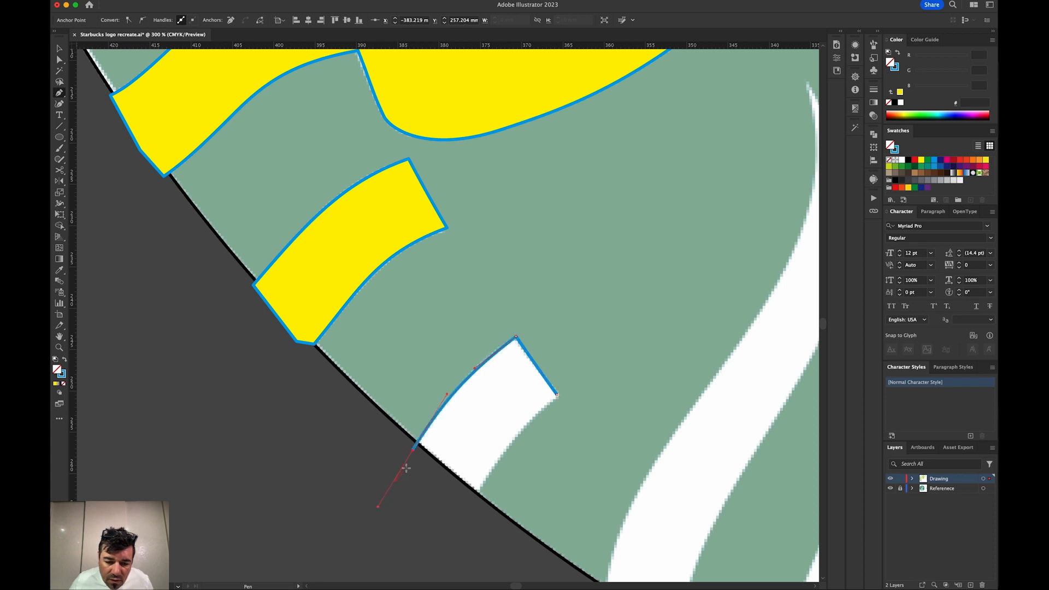
left_click(413, 450)
left_click_drag(473, 497, 501, 456)
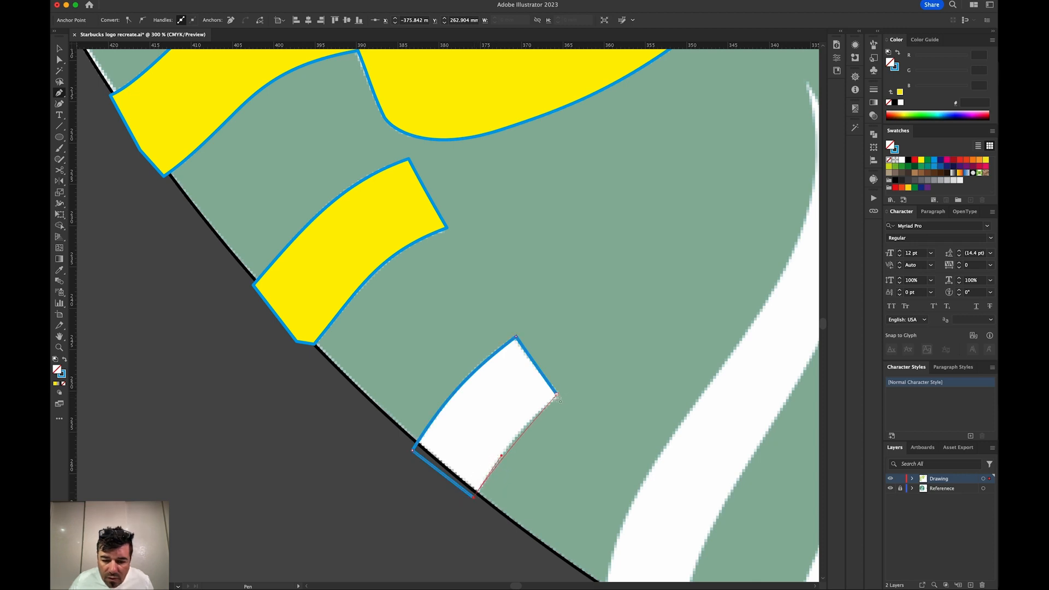
left_click_drag(559, 396, 601, 359)
key("a")
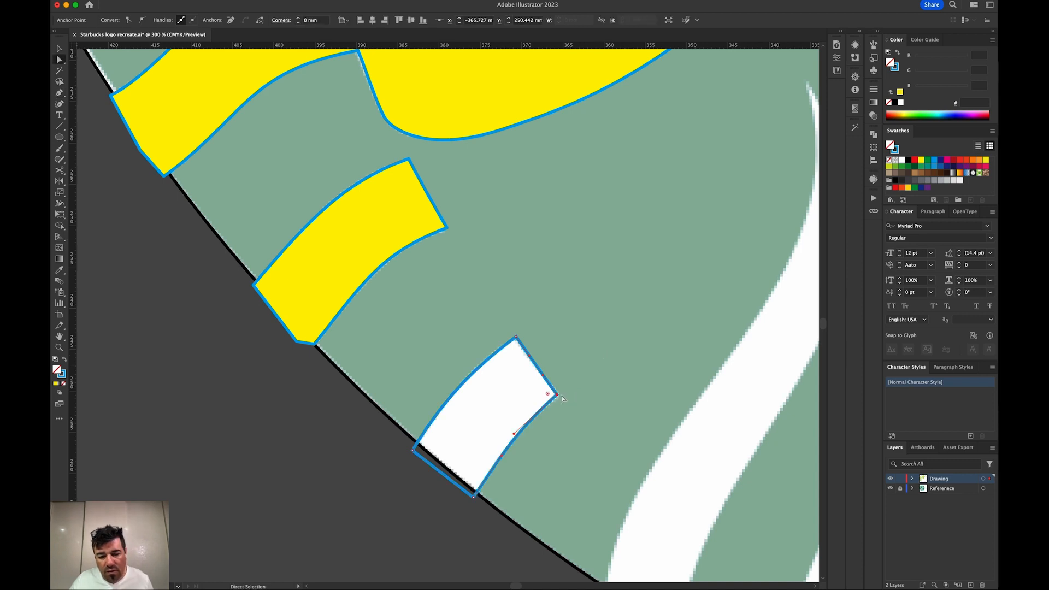
- Fill the lower short stripe with the yellow sampled from the stripe above it and deselect it
key("i")
left_click(357, 265)
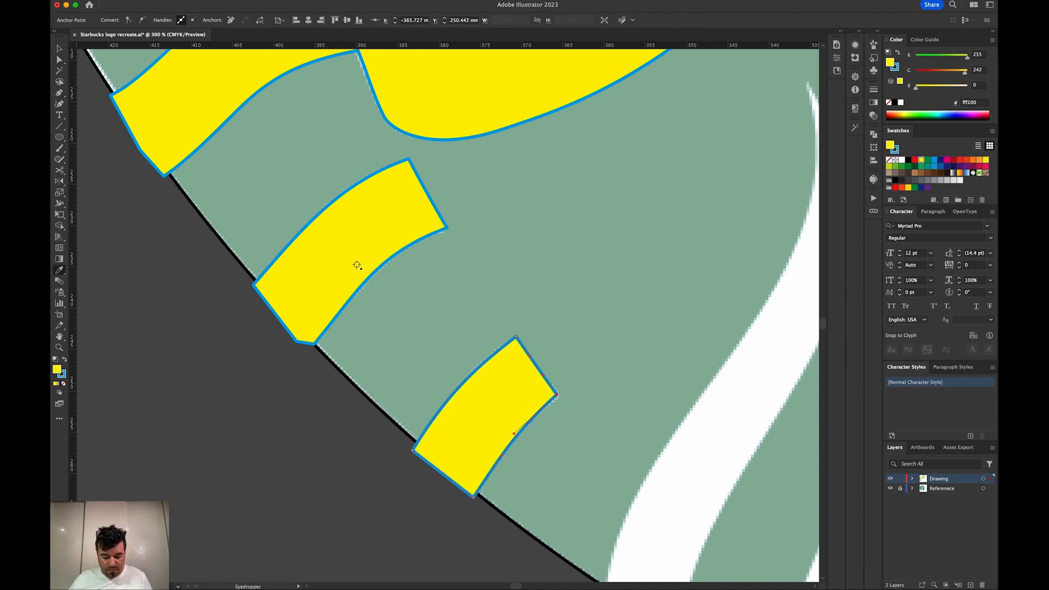
key("a")
left_click(199, 378)
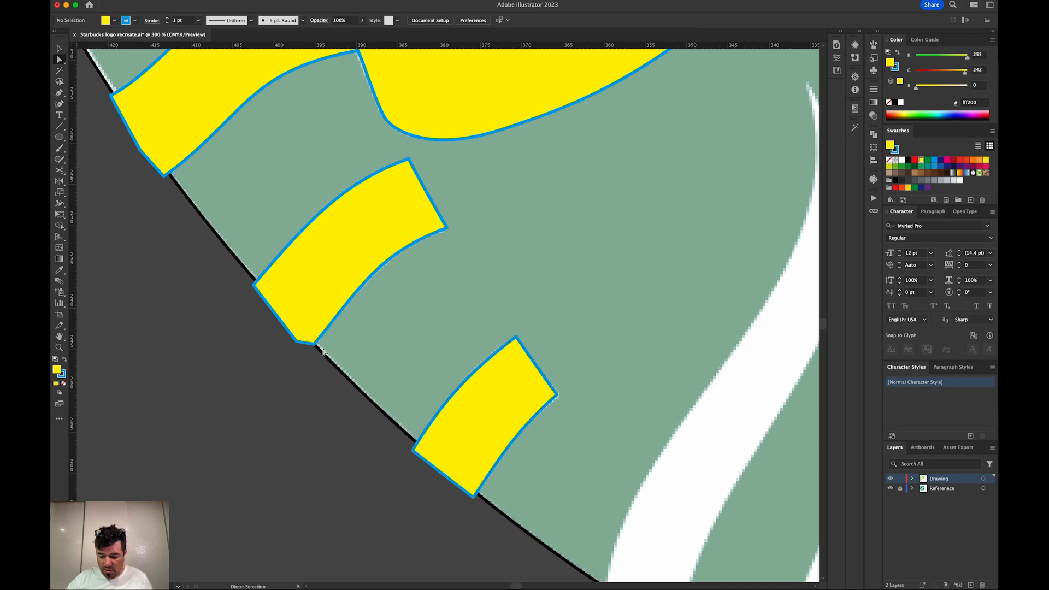
- Examine the whole logo to compare the filled yellow shapes with the white strands still untraced
key("super+minus")
key("super+minus")
key("super+minus")
left_click_drag(382, 295, 265, 485)
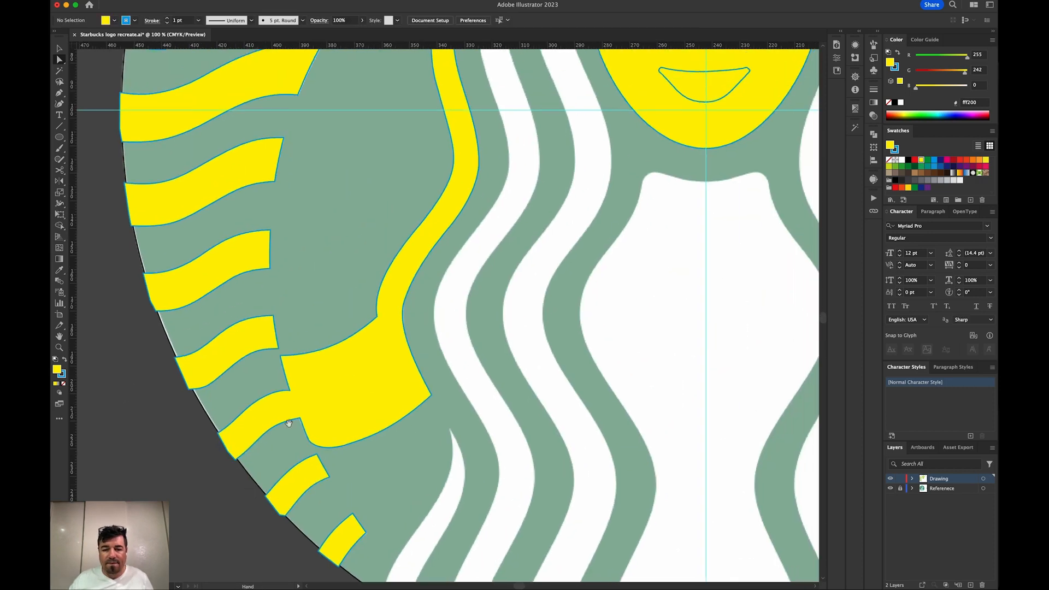
scroll(289, 423, "up", 10)
scroll(290, 424, "right", 3)
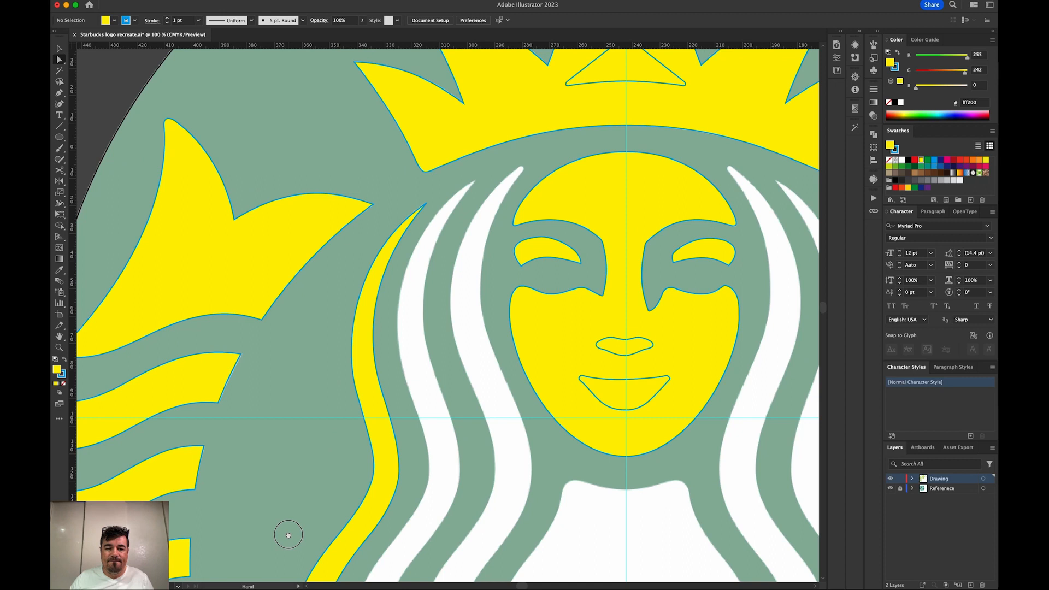
left_click_drag(288, 535, 300, 408)
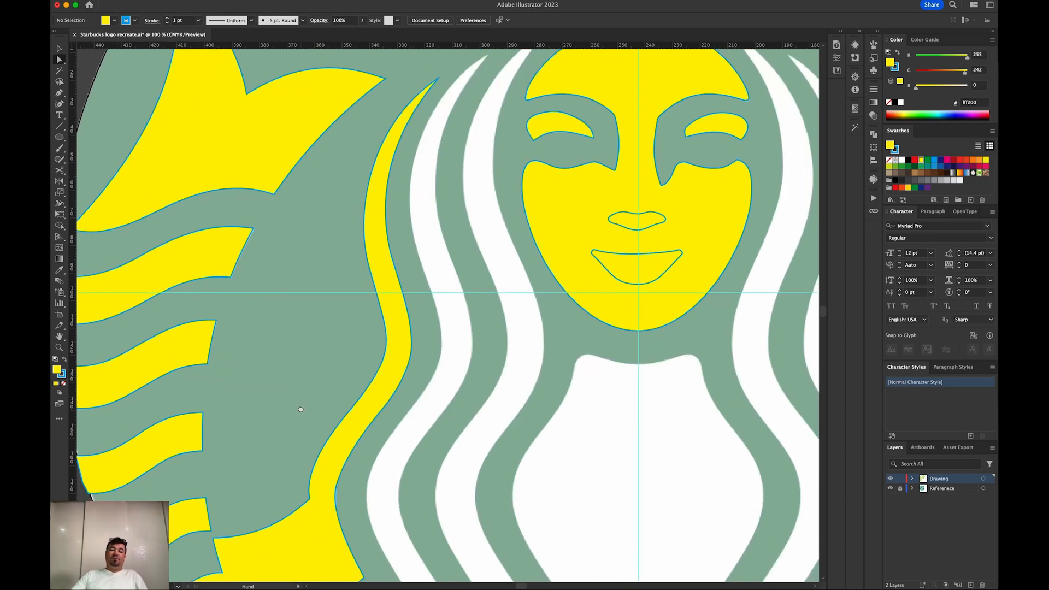
key("super+minus")
key("super+minus")
key("super+minus")
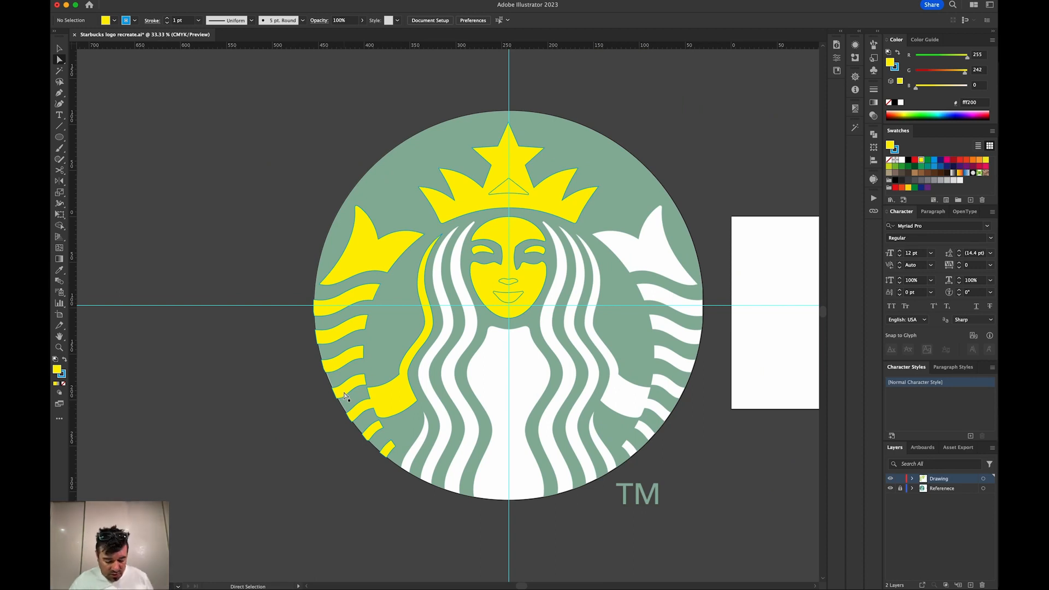
- Trace the right edge of the short tapered hair strand below the arm with the Pen tool, from its tip to the circle's edge
key("z")
left_click_drag(487, 567, 499, 294)
left_click(441, 207)
left_click(439, 212)
left_click(423, 371)
key("p")
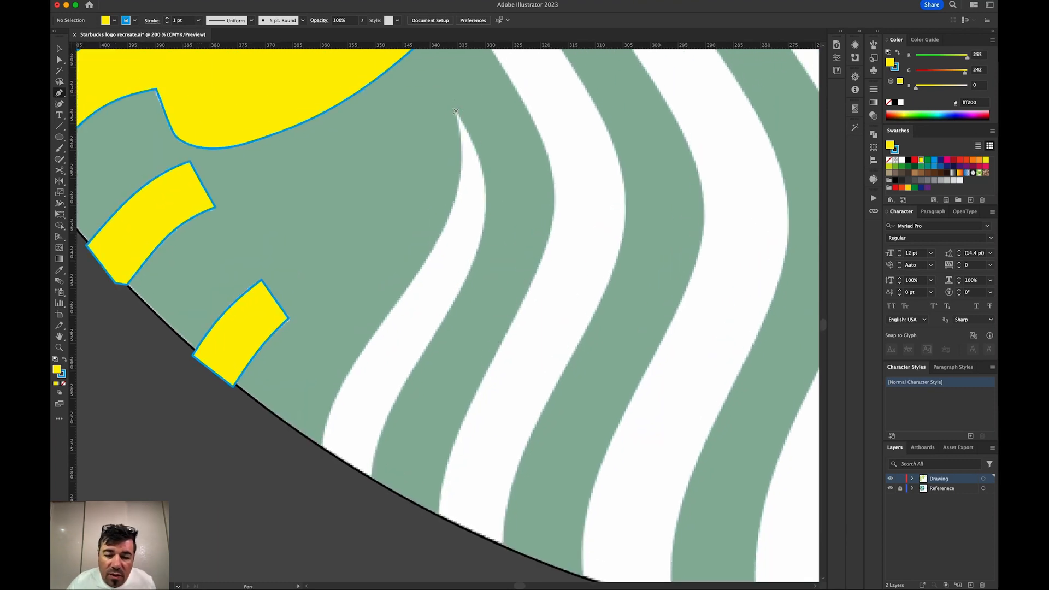
left_click_drag(455, 112, 485, 164)
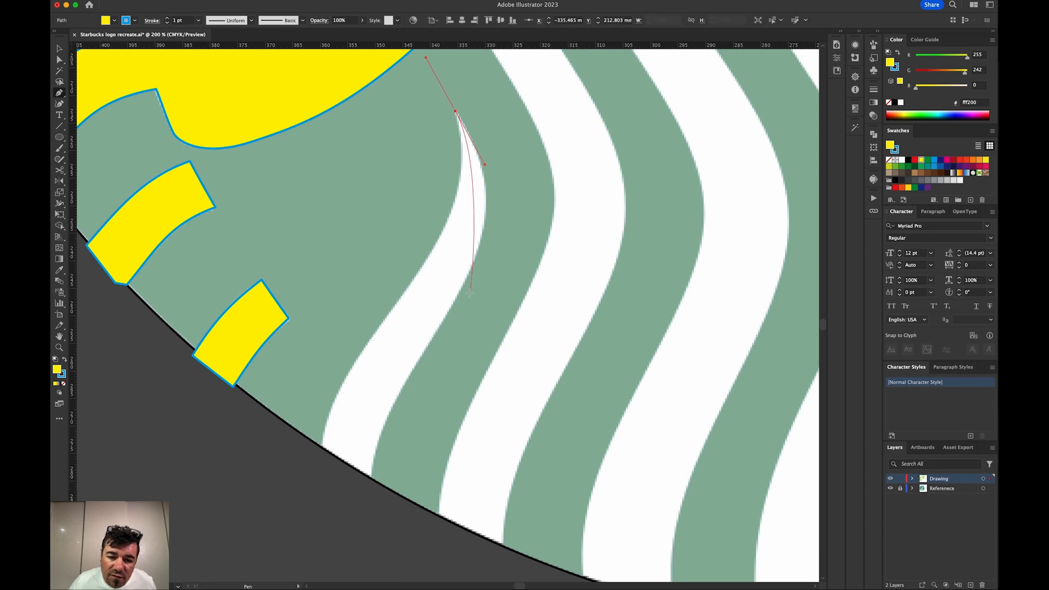
left_click_drag(459, 294, 415, 367)
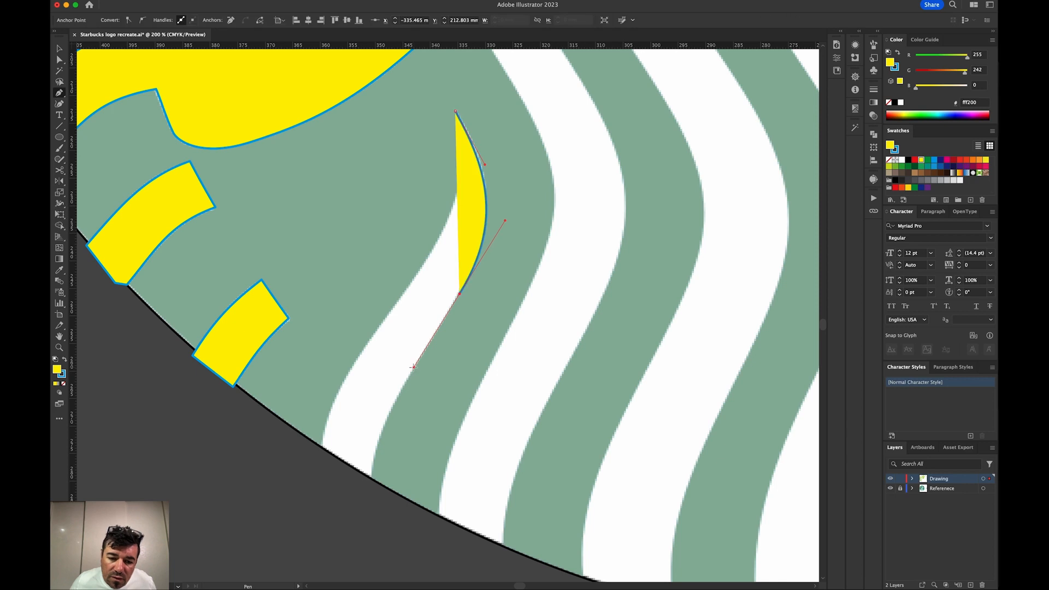
left_click_drag(371, 483, 360, 558)
- Remove the tapered strand path's fill, trace its left edge from the tip past the circle's edge, and close the path
key("a")
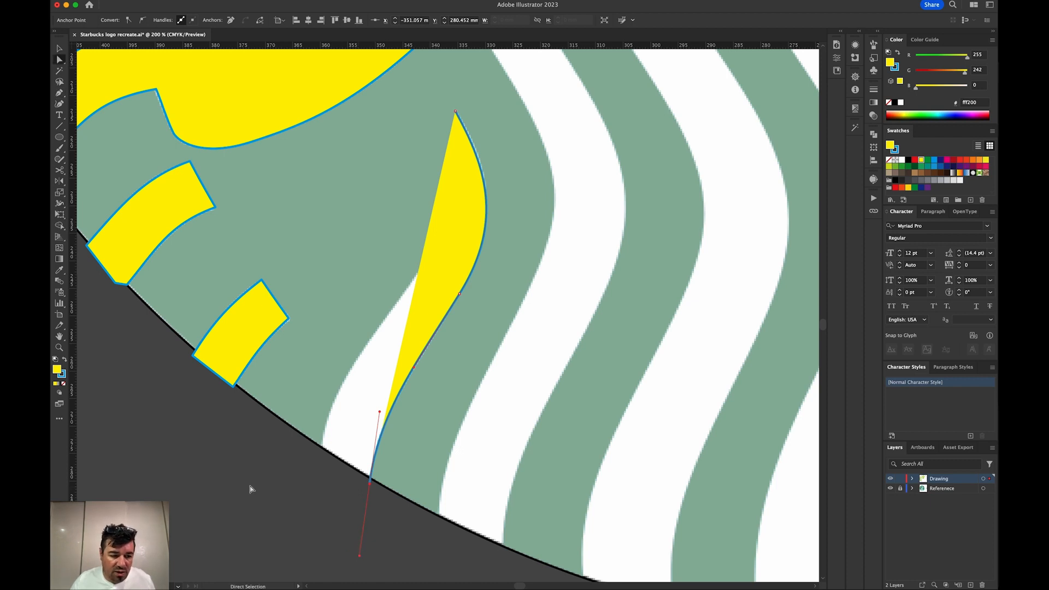
left_click(63, 383)
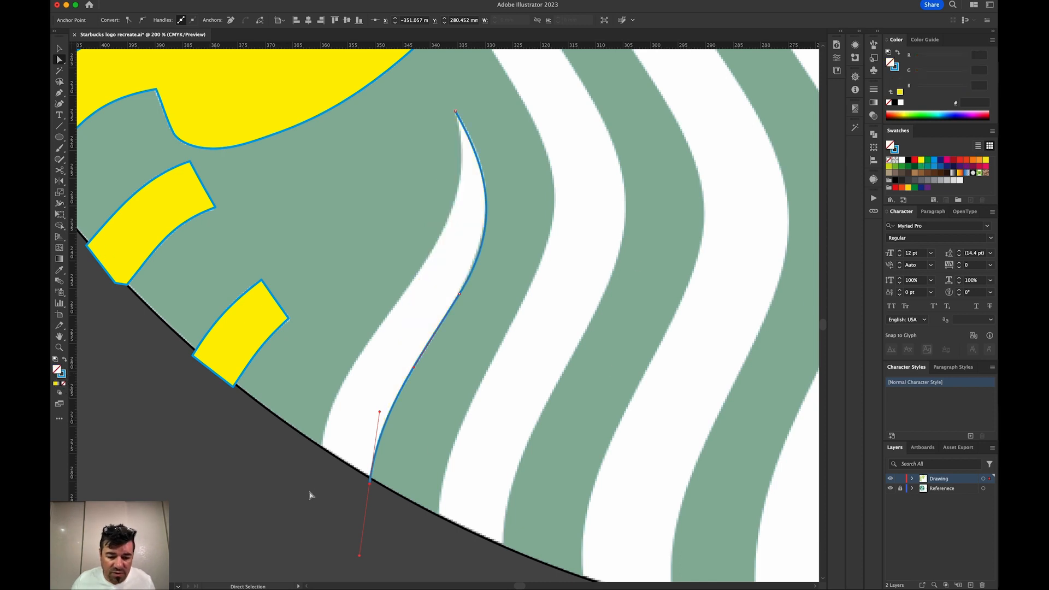
key("p")
left_click_drag(456, 112, 463, 167)
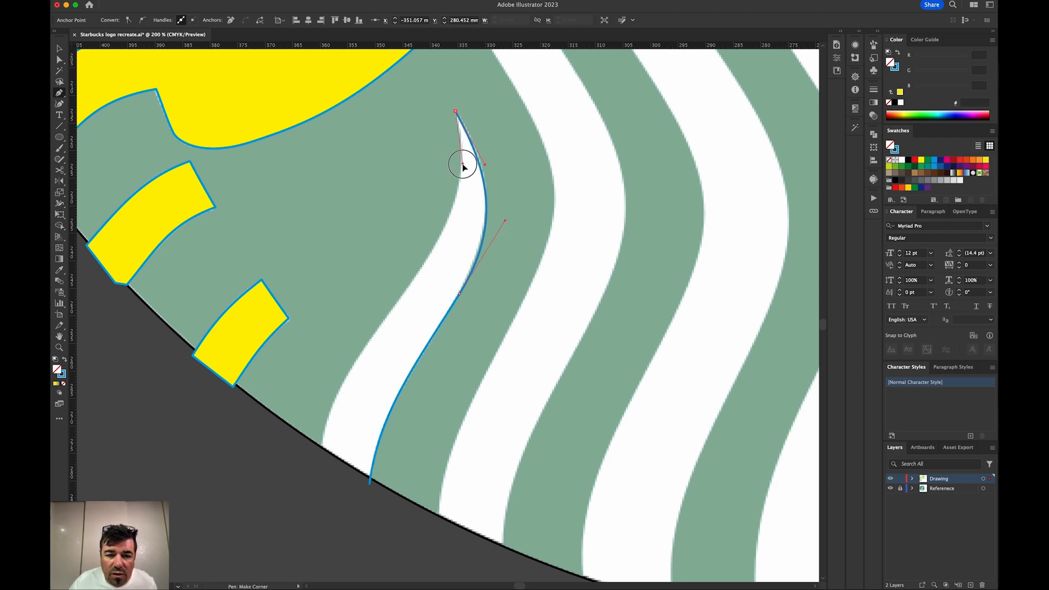
left_click_drag(419, 272, 366, 345)
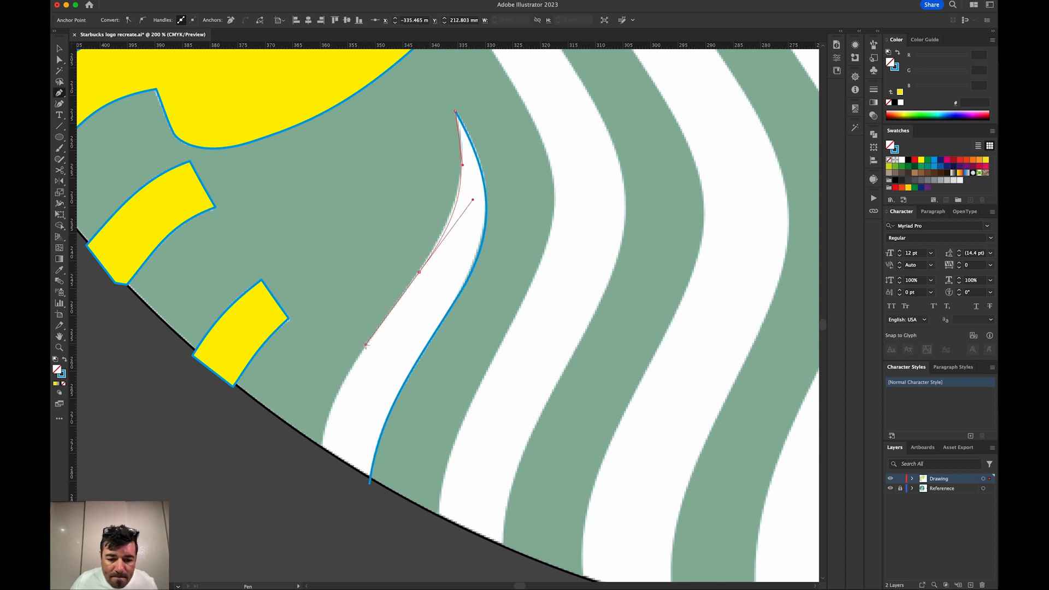
left_click_drag(321, 455, 324, 504)
left_click(321, 455, "alt")
left_click(365, 486)
- Adjust the middle anchor and its upper handle on the tapered strand's left edge with Direct Selection to match the reference
key("a")
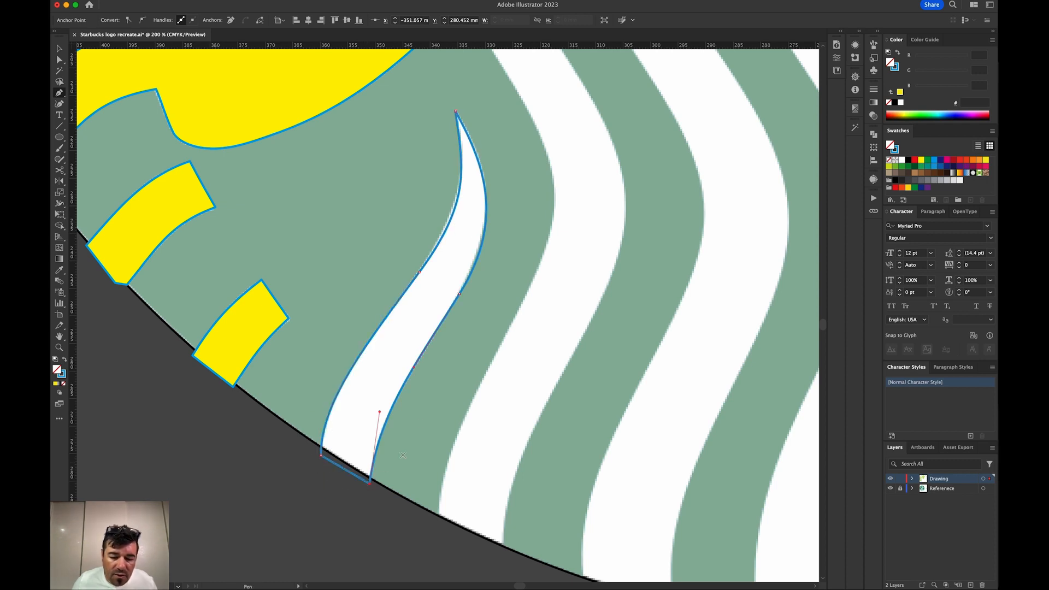
left_click(418, 273)
left_click_drag(473, 200, 469, 206)
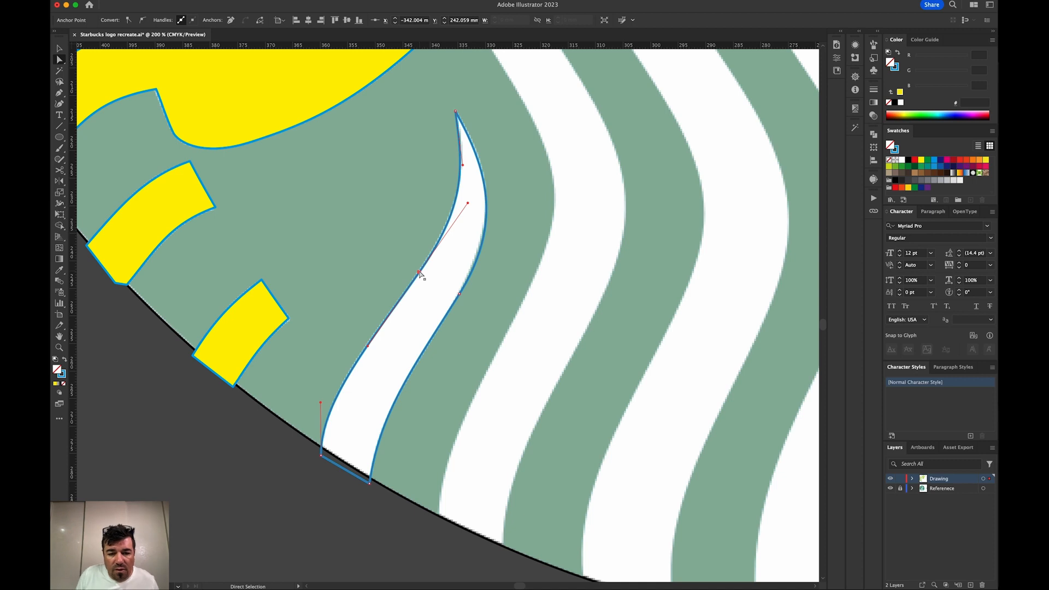
left_click_drag(420, 271, 419, 273)
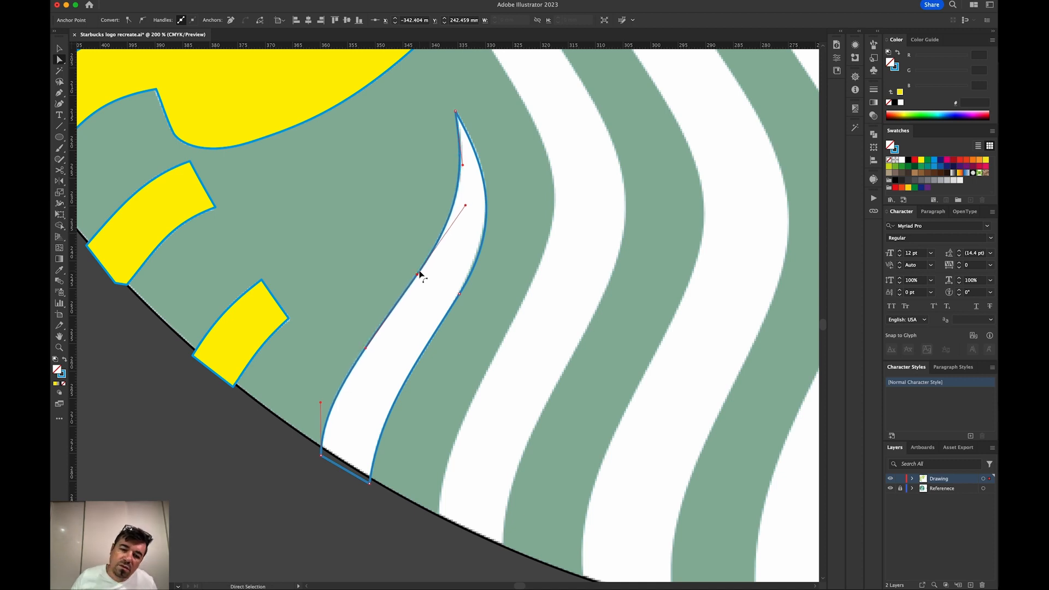
- Nudge the middle anchor of the tapered strand's right edge down and left, and adjust the curve handles up to the tip
left_click(460, 295)
left_click_drag(506, 222, 505, 219)
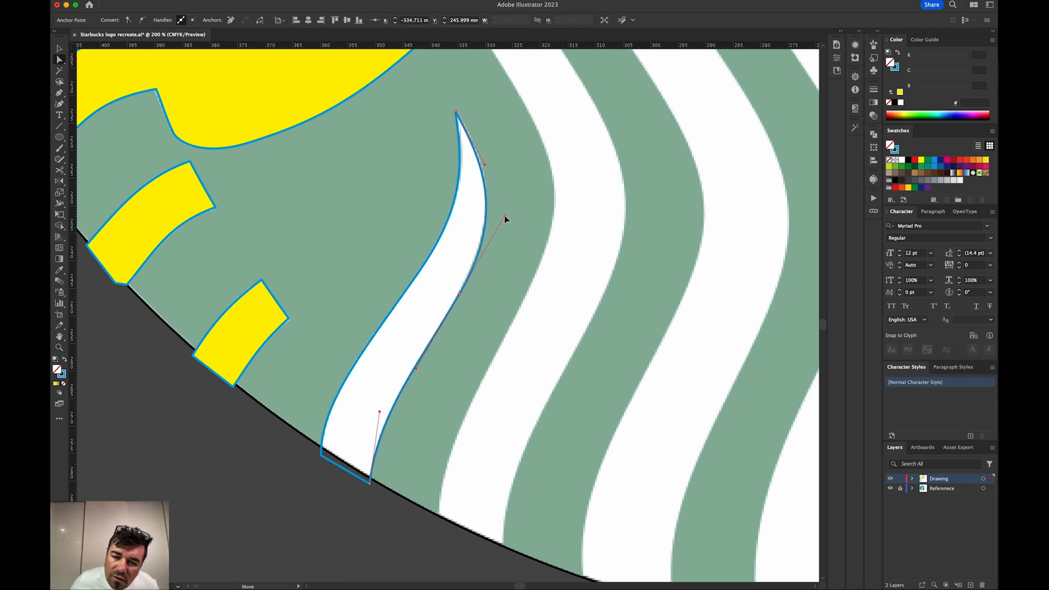
key("Down")
key("Left")
key("Left")
key("Down")
key("Left")
key("Left")
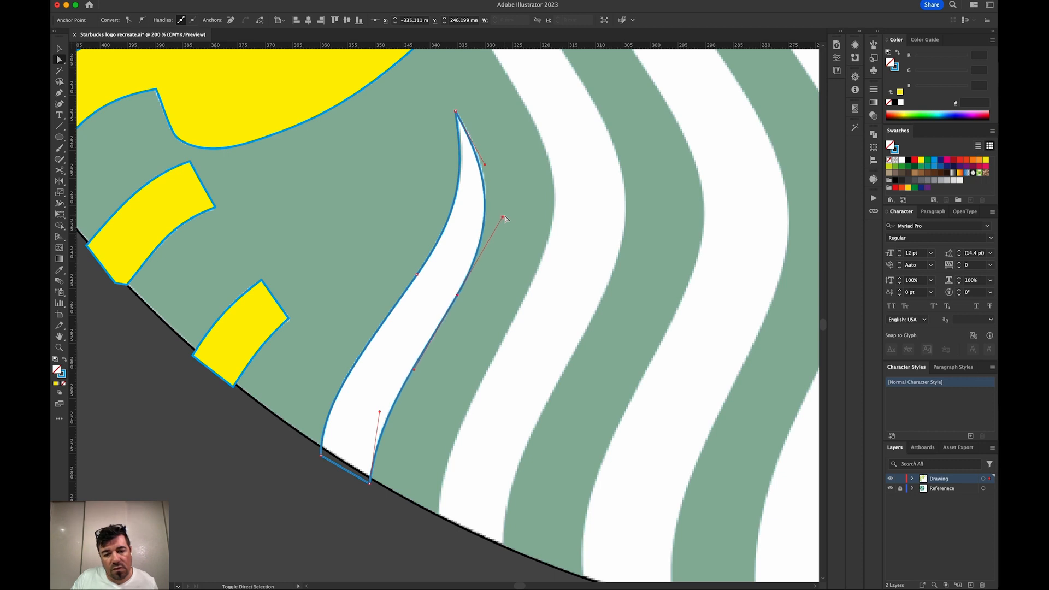
left_click_drag(486, 168, 490, 159)
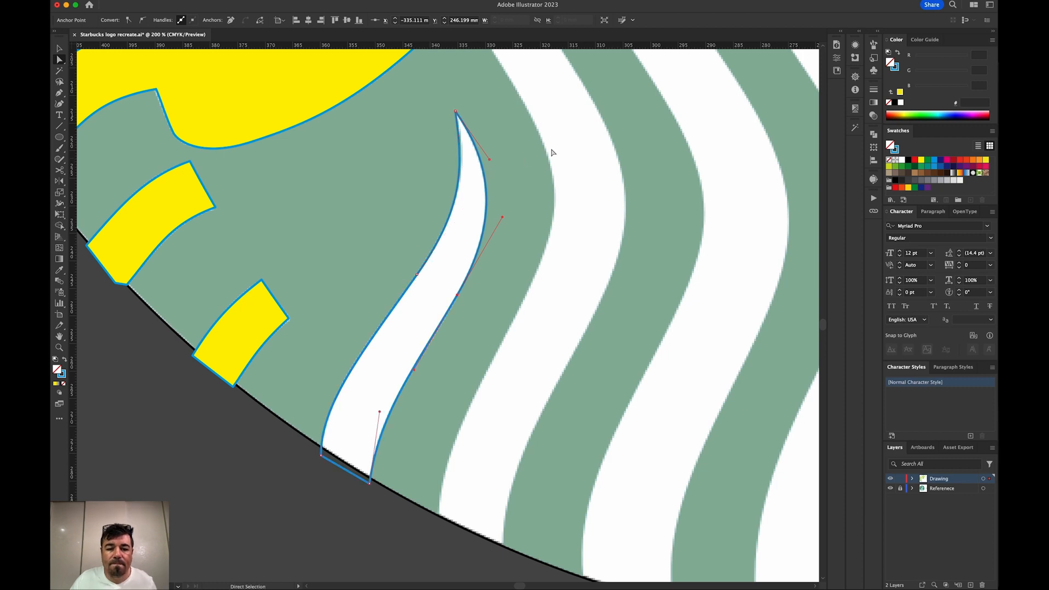
- Fill the tapered strand with the yellow sampled from the arm shape using the Eyedropper and deselect it
key("super+minus")
key("super+minus")
key("super+minus")
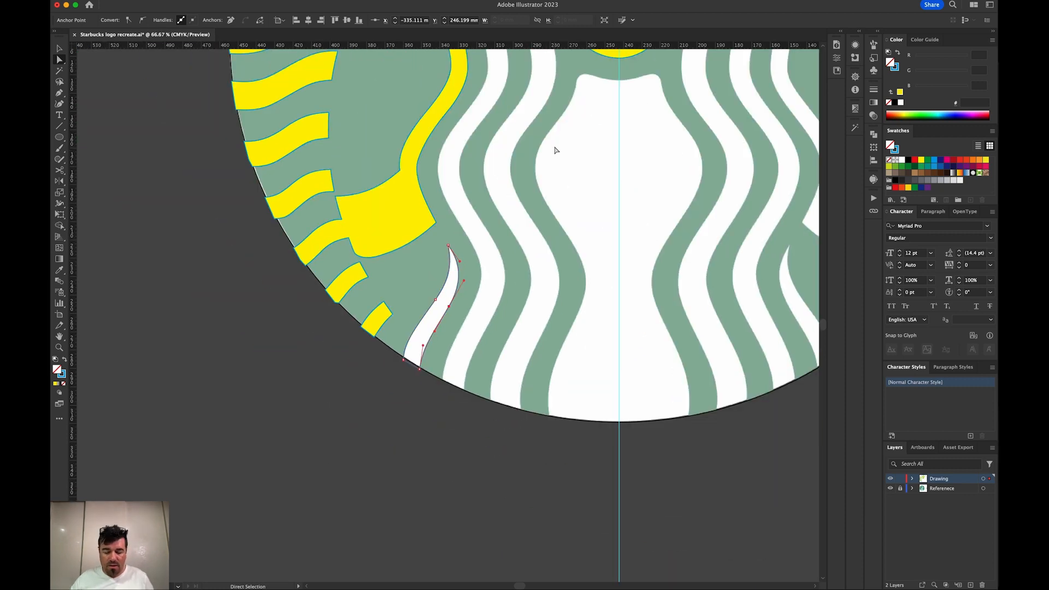
key("i")
left_click(403, 227)
key("v")
left_click(350, 346)
- Start a Pen path at the tip of the long white strand beside the yellow hair and trace its right edge down past eye level
left_click_drag(474, 329, 367, 465)
left_click_drag(399, 332, 425, 497)
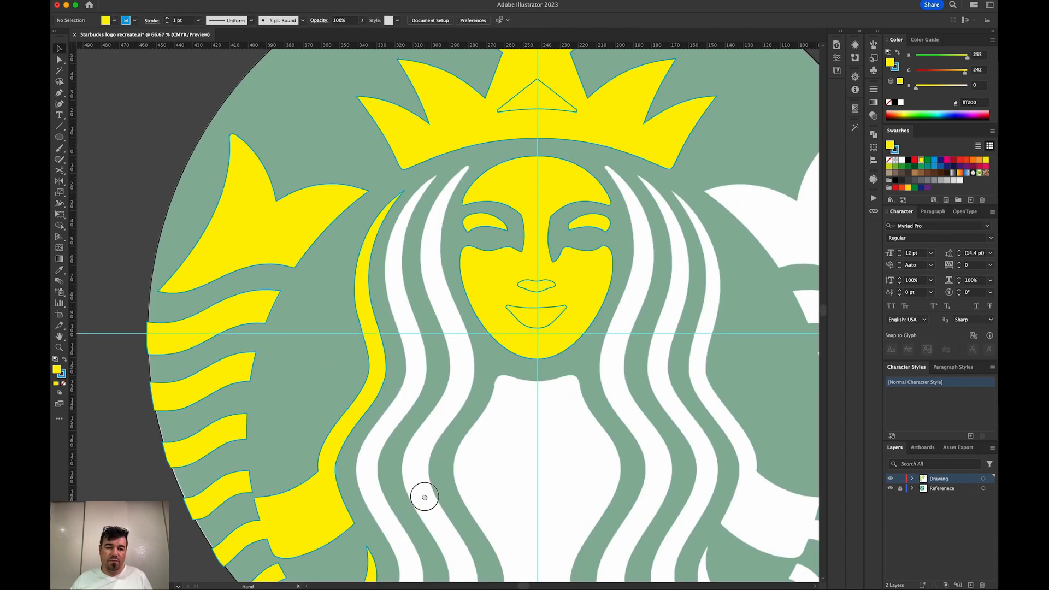
left_click_drag(441, 394, 429, 439)
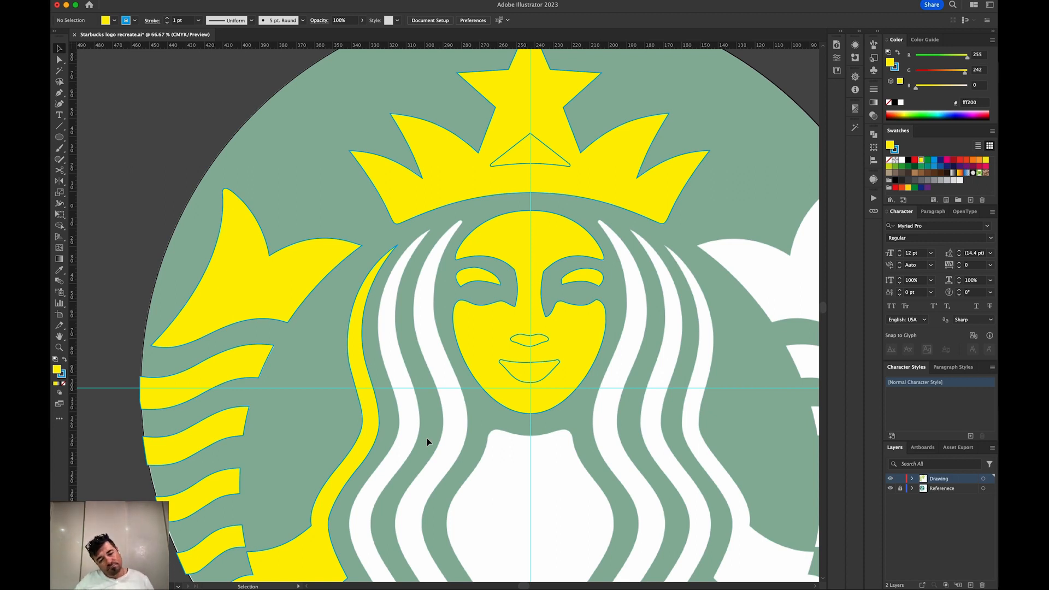
key("super+equal")
key("super+equal")
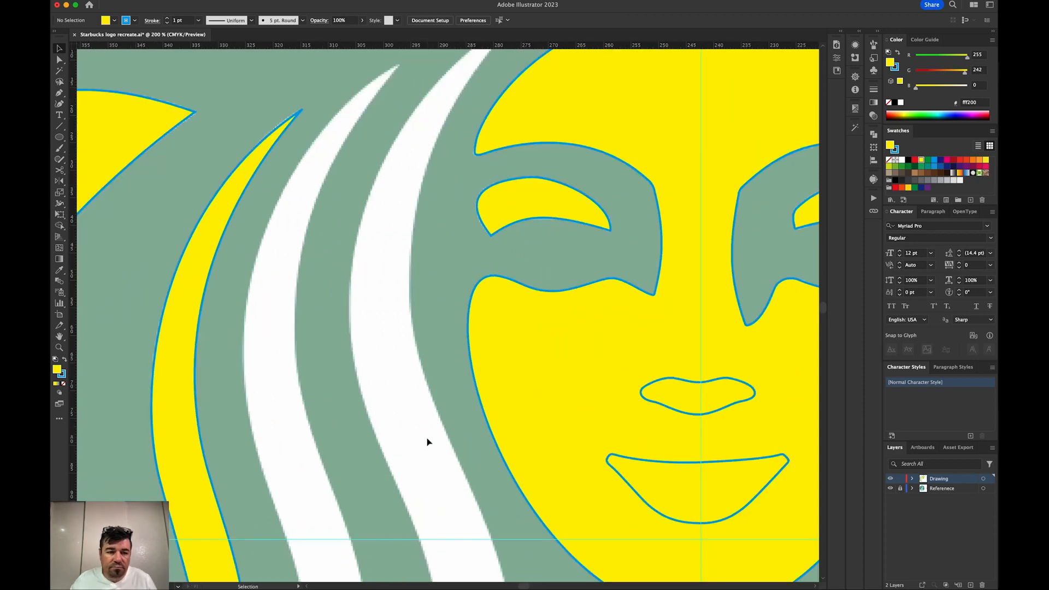
scroll(428, 441, "up", 10)
key("p")
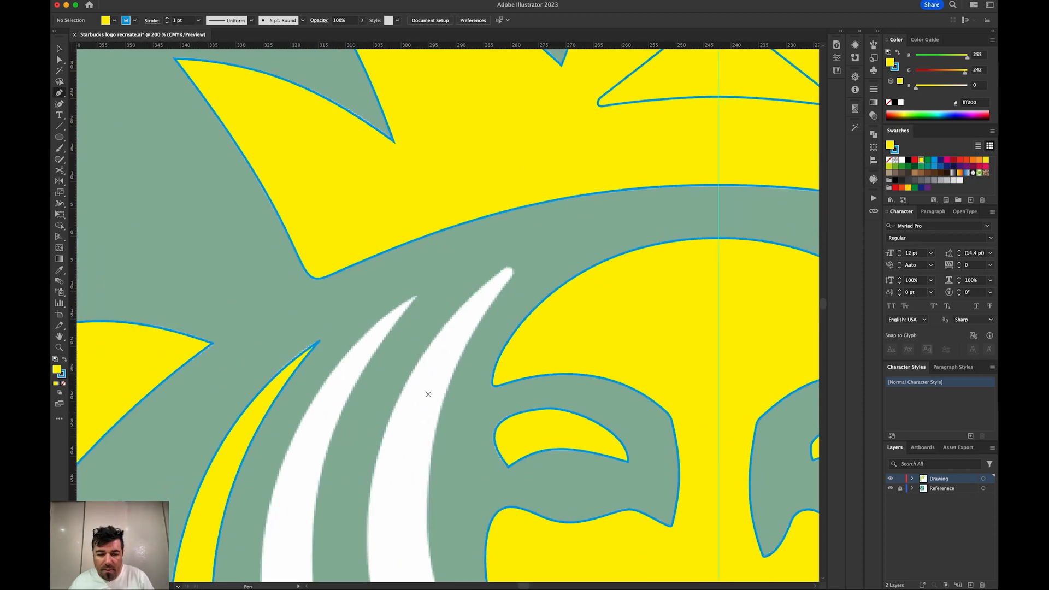
mouse_move(418, 296)
left_mouse_down()
mouse_move(346, 399)
mouse_move(352, 370)
mouse_move(368, 507)
mouse_move(358, 533)
mouse_move(343, 210)
mouse_move(396, 407)
left_mouse_up()
scroll(455, 286, "down", 5)
- Remove the new strand path's fill and reshape the curve handles at its last anchor to follow the strand's right edge
key("a")
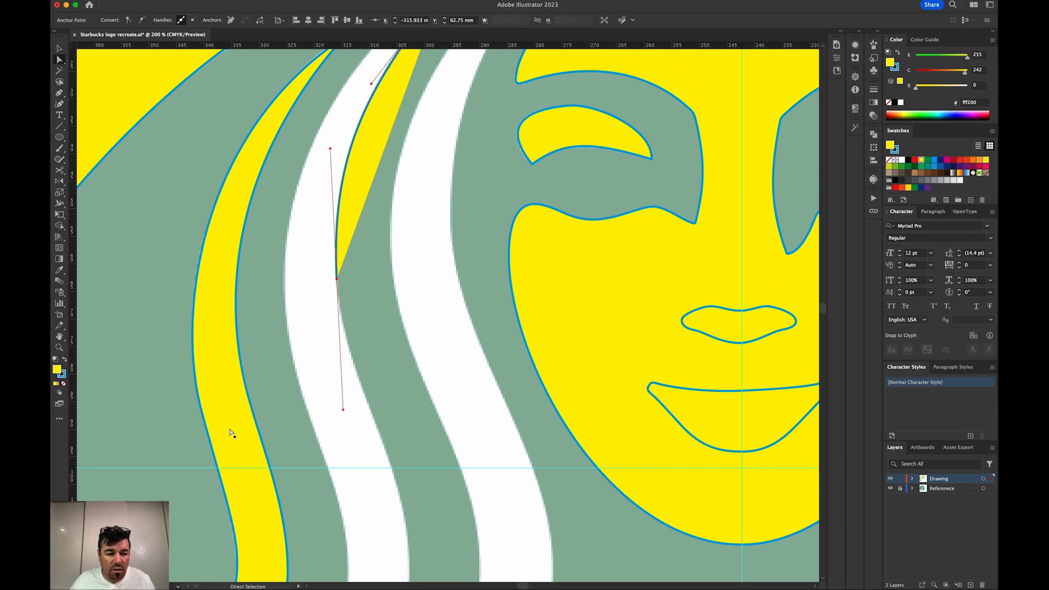
left_click(64, 384)
key("p")
left_click_drag(337, 279, 345, 416)
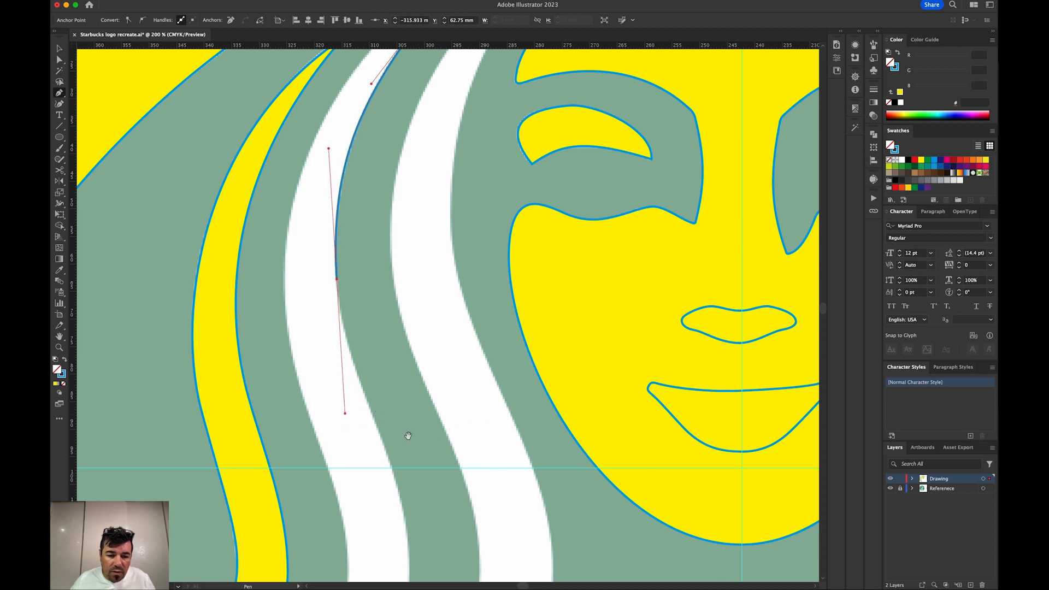
- Continue the open Pen path down the long white strand's right edge, past the chin and around the bend beside the arm
scroll(375, 320, "down", 10)
left_click_drag(350, 343, 344, 452)
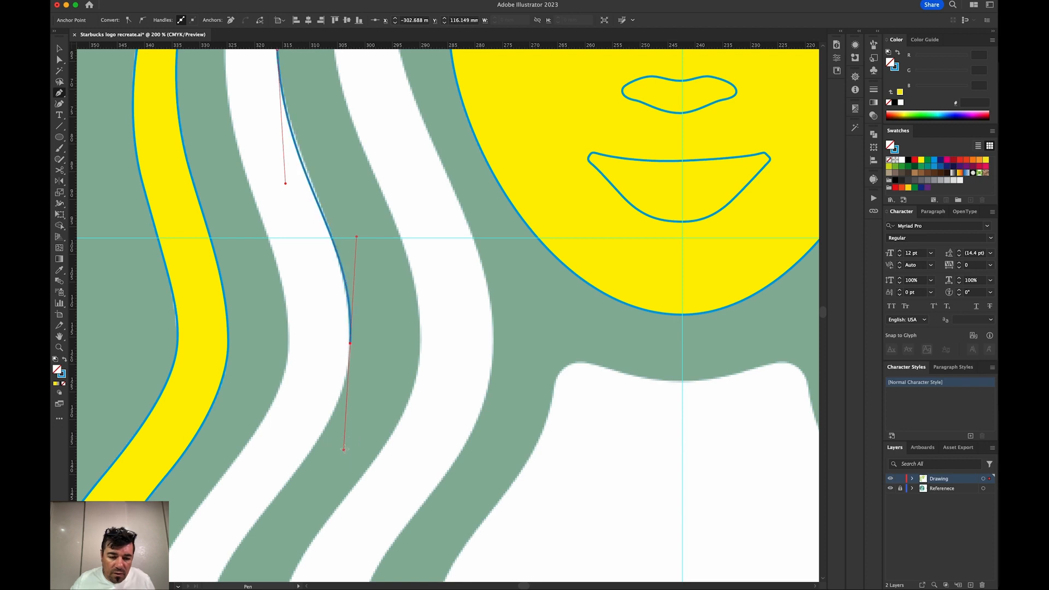
scroll(441, 297, "down", 7)
scroll(441, 298, "left", 4)
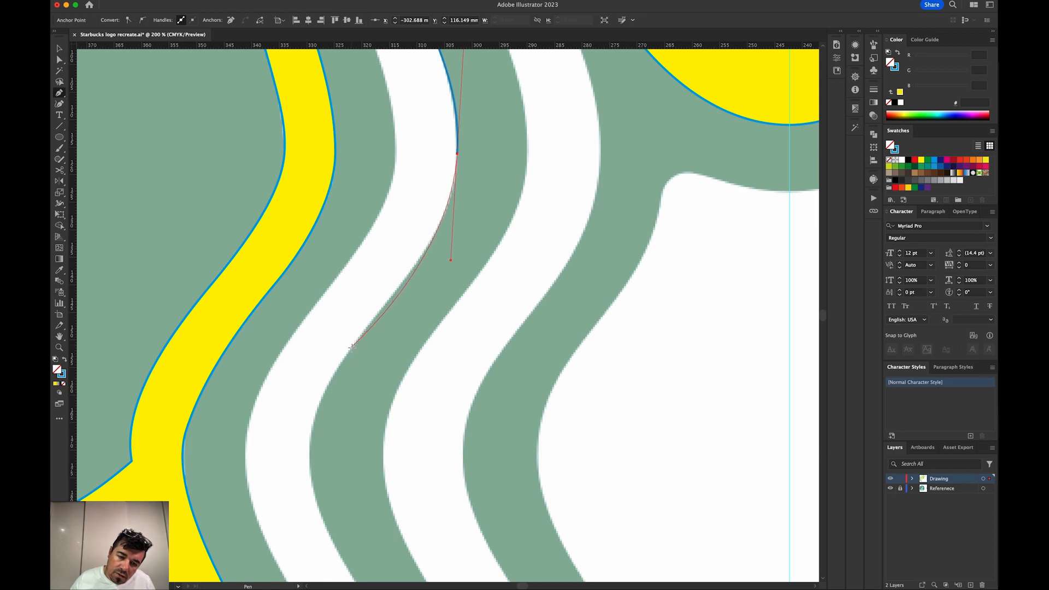
left_click_drag(352, 347, 316, 404)
scroll(311, 273, "down", 5)
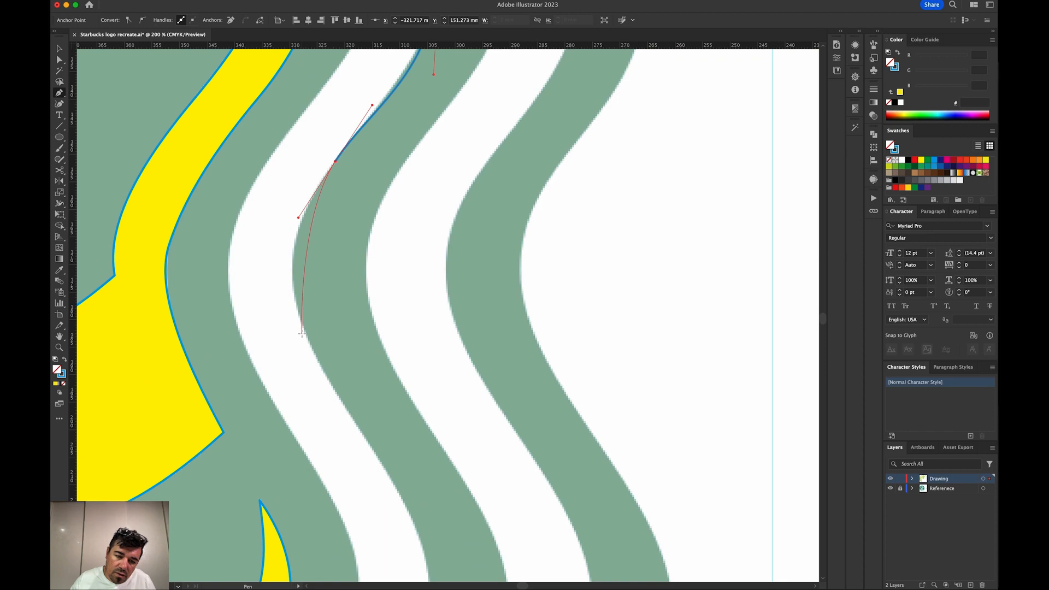
left_click_drag(304, 330, 328, 389)
- Trace the rest of the strand's right edge down to just past the badge rim and make the end anchor a corner
scroll(393, 371, "down", 7)
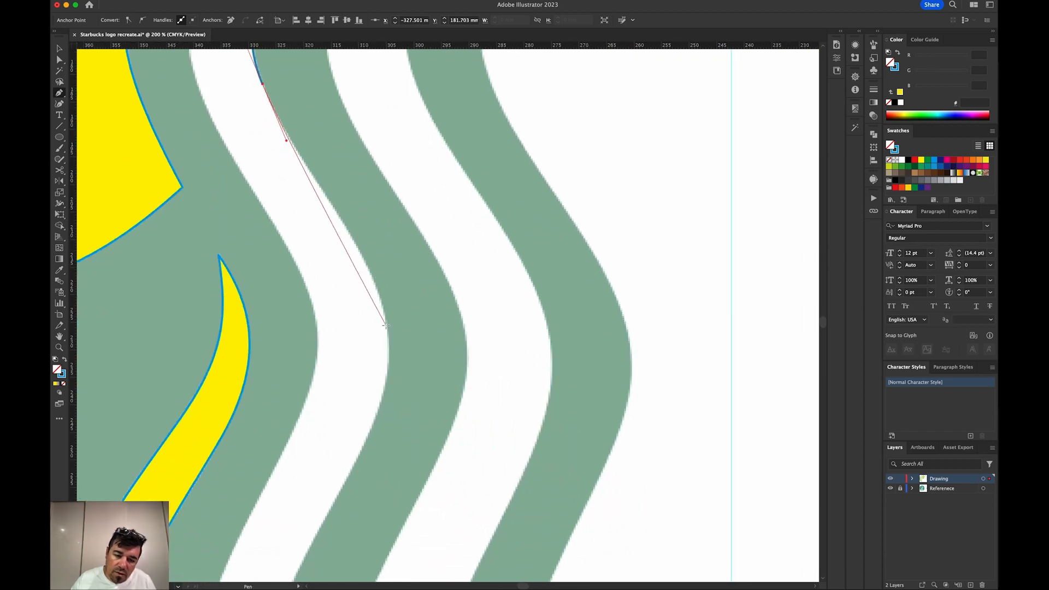
left_click_drag(387, 329, 389, 386)
scroll(469, 223, "down", 5)
scroll(469, 223, "left", 2)
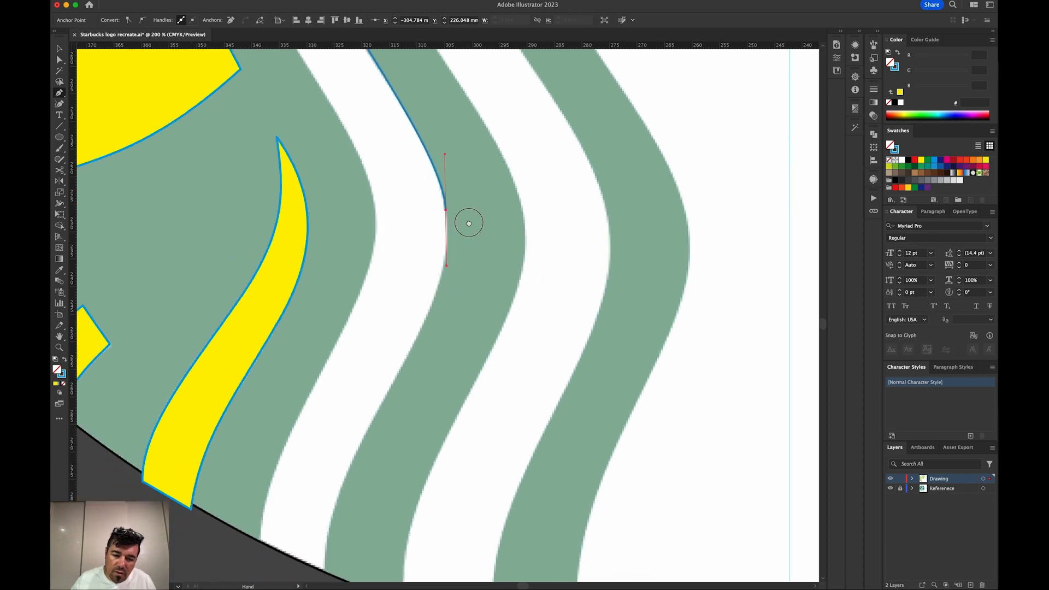
left_click_drag(404, 327, 362, 399)
left_click_drag(336, 520, 337, 577)
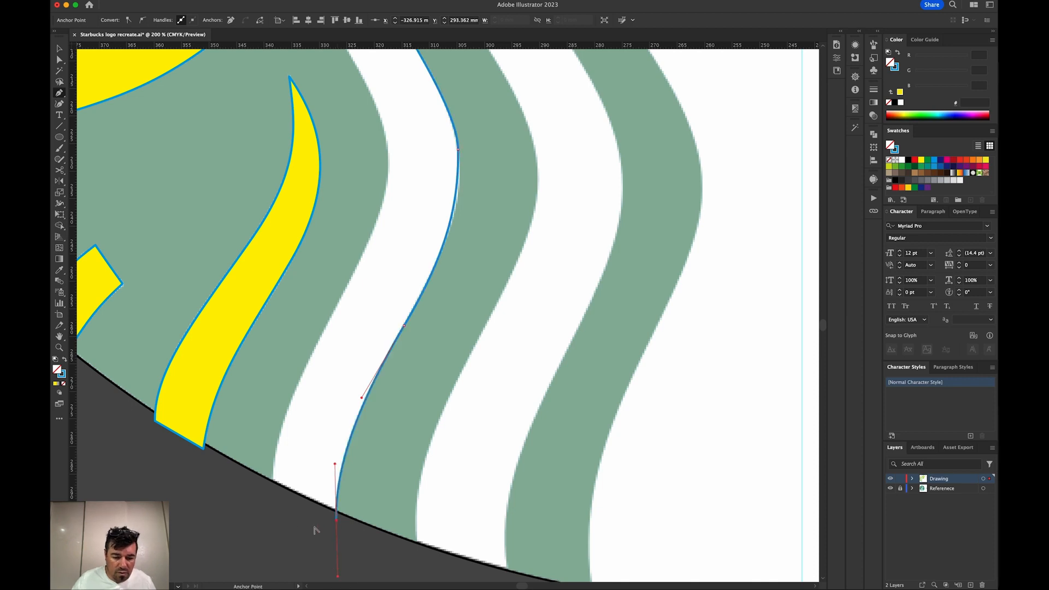
left_click(337, 521)
- Trace across the strand's lower end and up its left edge to above the bend beside the arm
left_click(274, 491)
left_click_drag(274, 491, 277, 420)
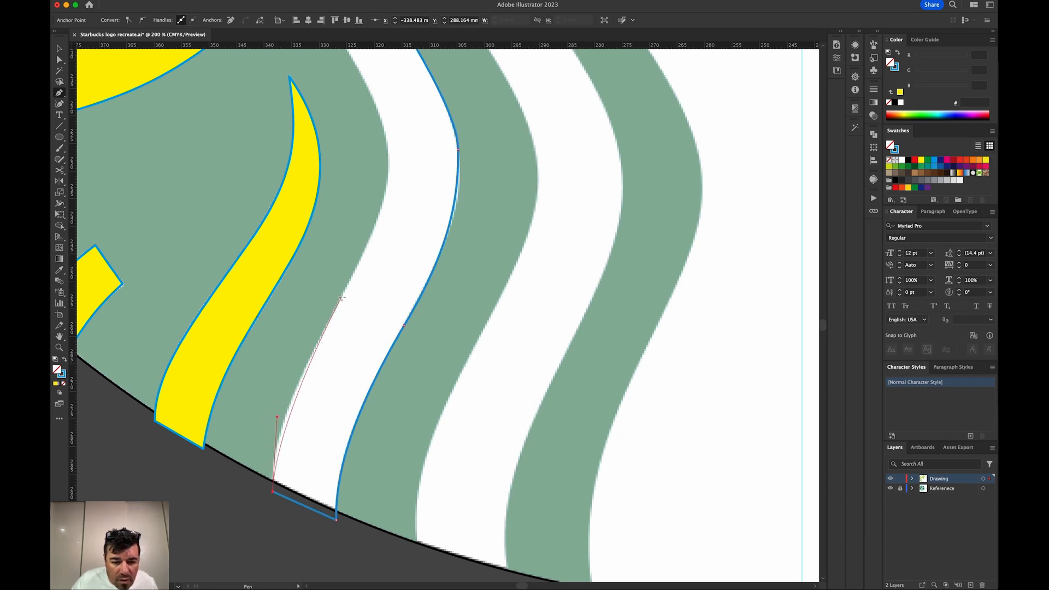
left_click_drag(341, 299, 375, 235)
scroll(417, 356, "up", 5)
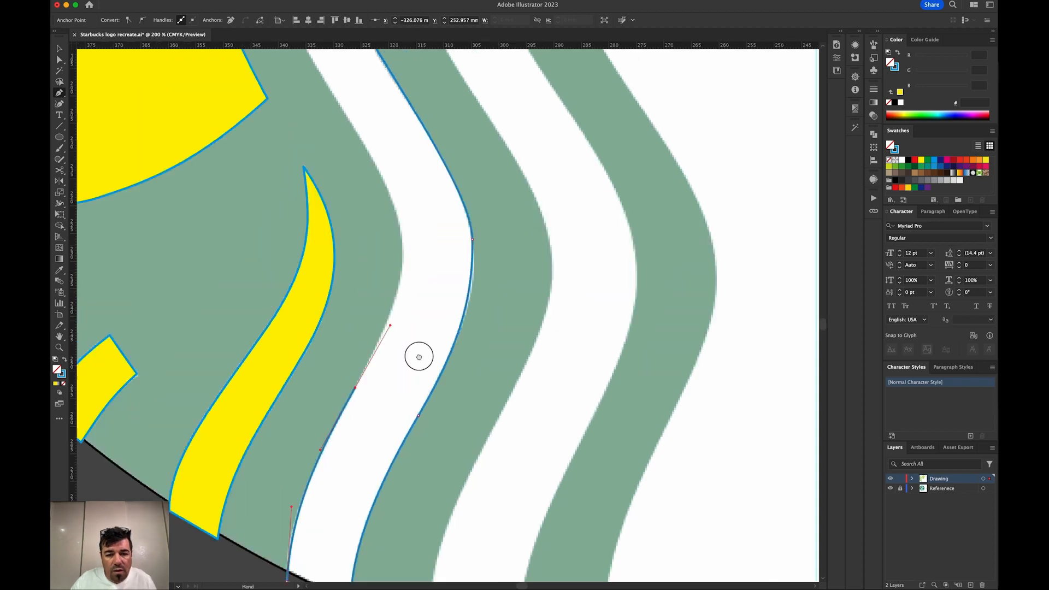
left_click_drag(422, 329, 541, 481)
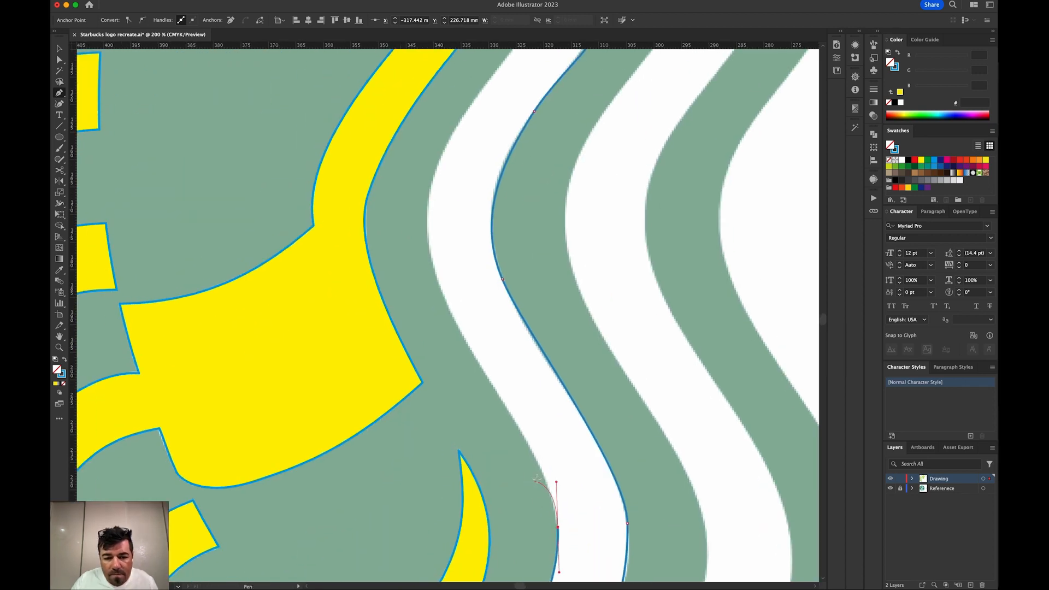
left_click_drag(444, 296, 362, 422)
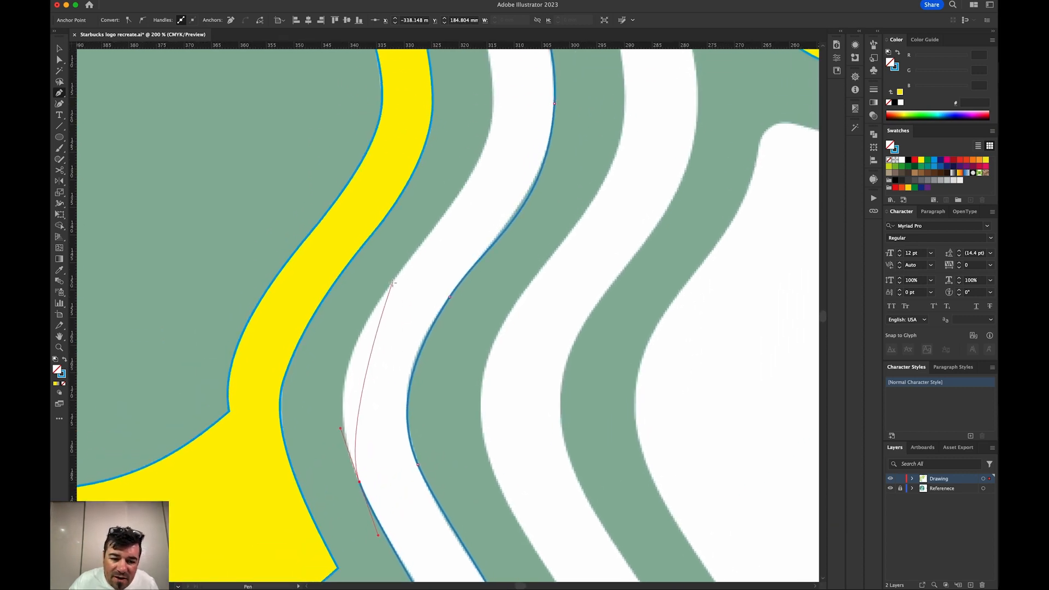
left_click_drag(391, 284, 457, 199)
- Continue the path up the strand's left edge past the chin and eye level, and close it at the pointed tip
scroll(453, 260, "up", 10)
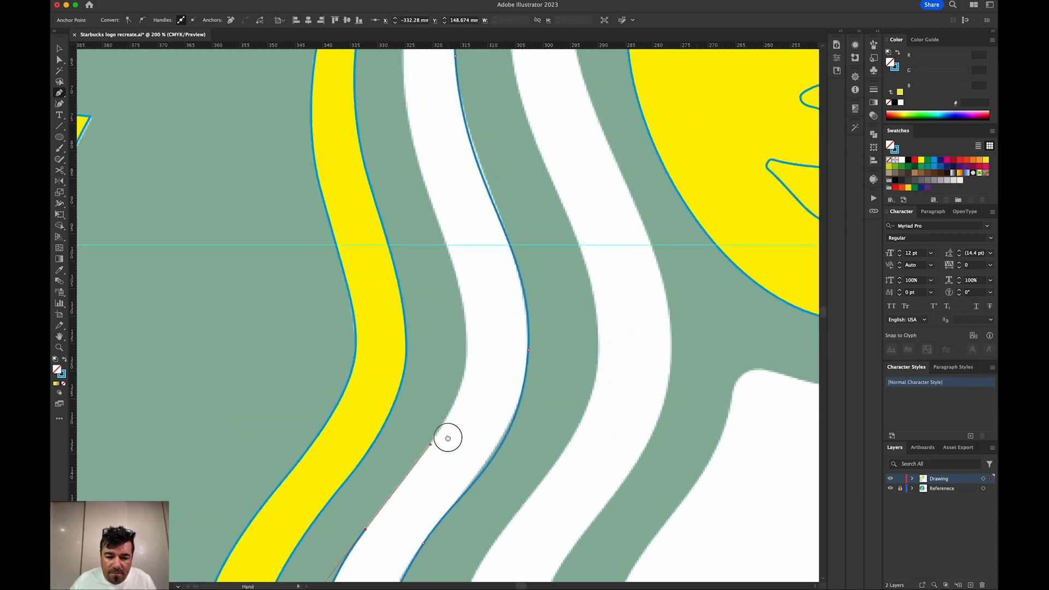
left_click_drag(467, 352, 476, 288)
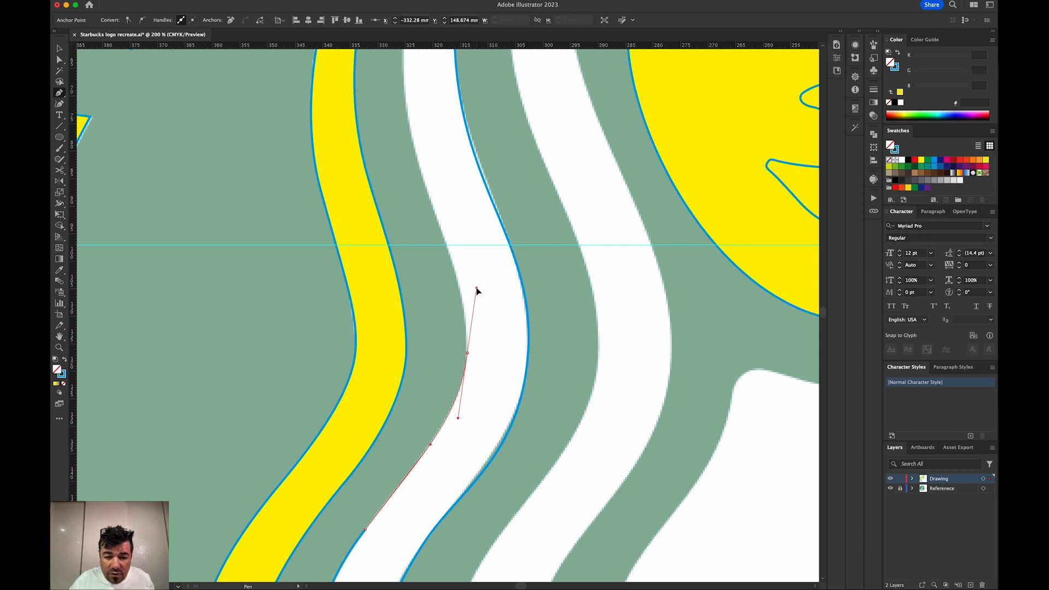
left_click_drag(494, 293, 529, 464)
left_click(436, 233)
left_click_drag(437, 234, 440, 128)
left_click_drag(474, 163, 435, 376)
left_click_drag(555, 149, 677, 76)
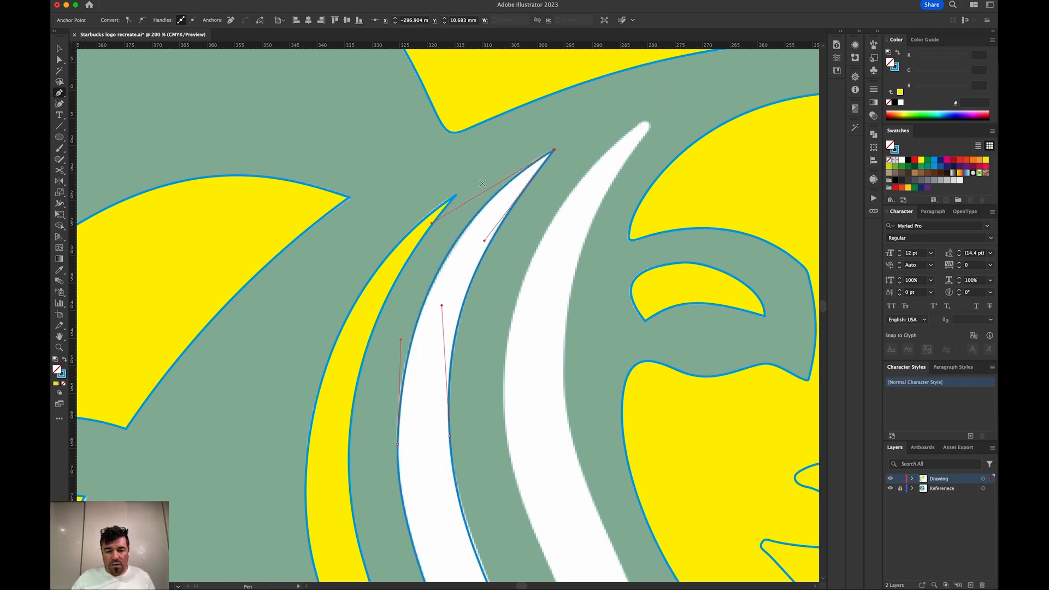
- Shorten the upper handle on the strand's left edge and fine-tune the right-edge anchor and its lower handle at eye level
key("super+minus")
key("a")
left_click_drag(413, 333, 411, 346)
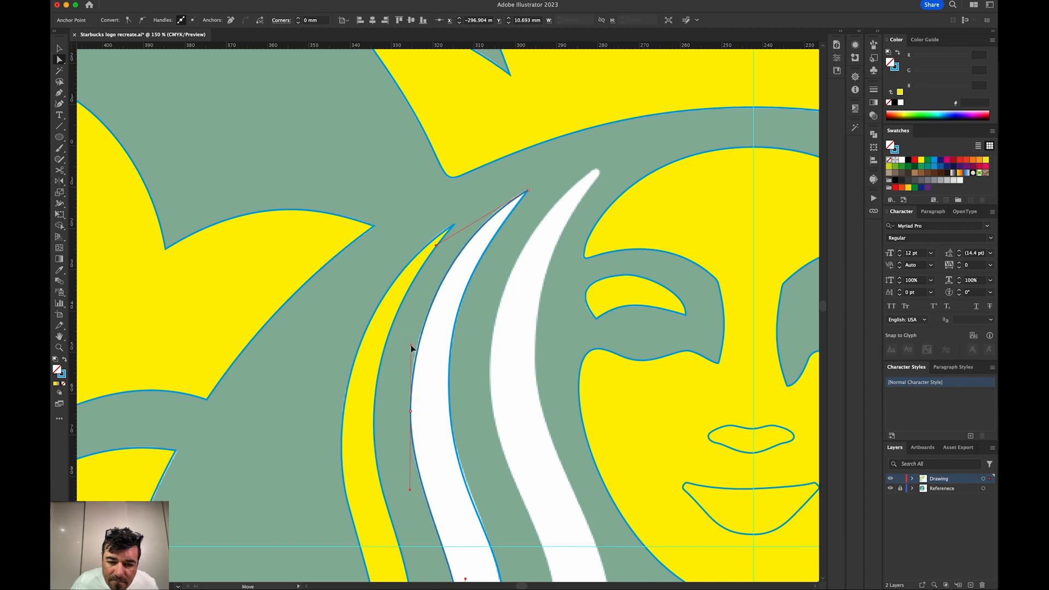
scroll(444, 227, "down", 8)
left_click(435, 191)
left_click_drag(443, 294, 442, 291)
left_click_drag(435, 191, 436, 192)
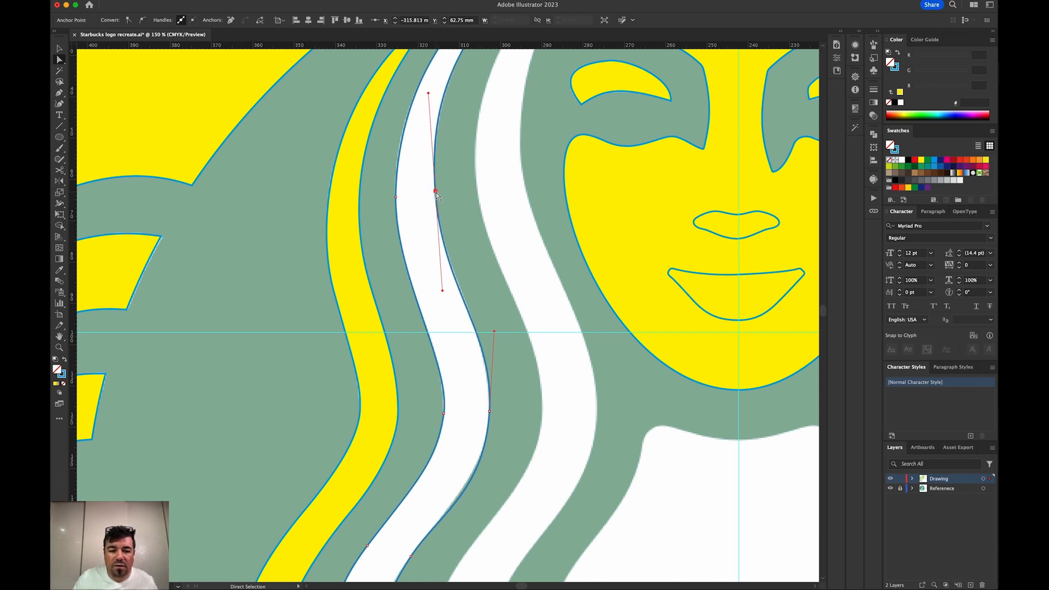
- Nudge the strand's tip anchor slightly right and up to match the reference
left_click_drag(417, 278, 413, 470)
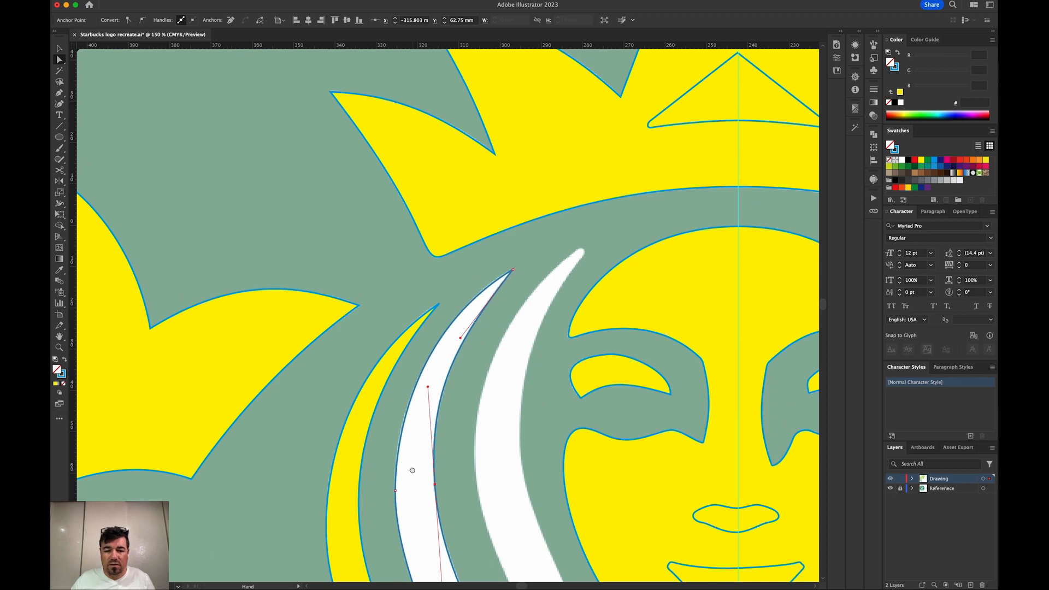
left_click(513, 271)
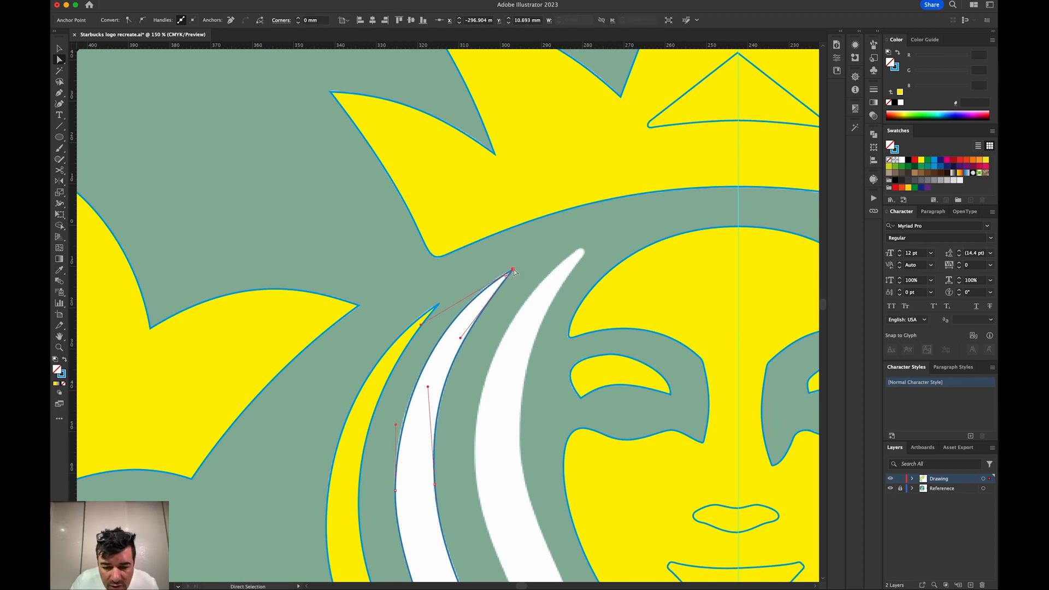
key("Left")
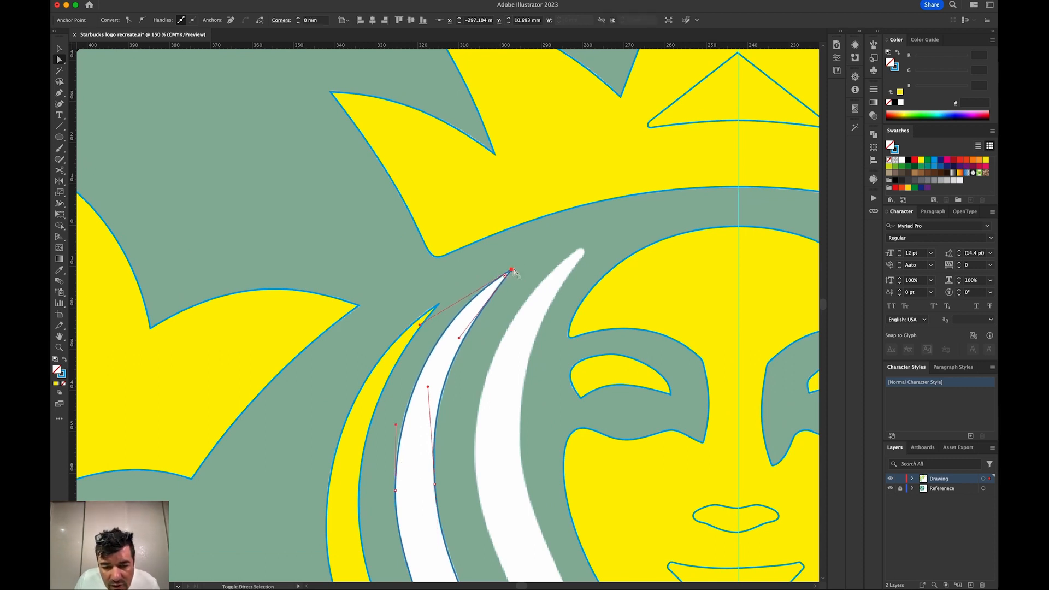
key("Right")
key("Right")
key("Up")
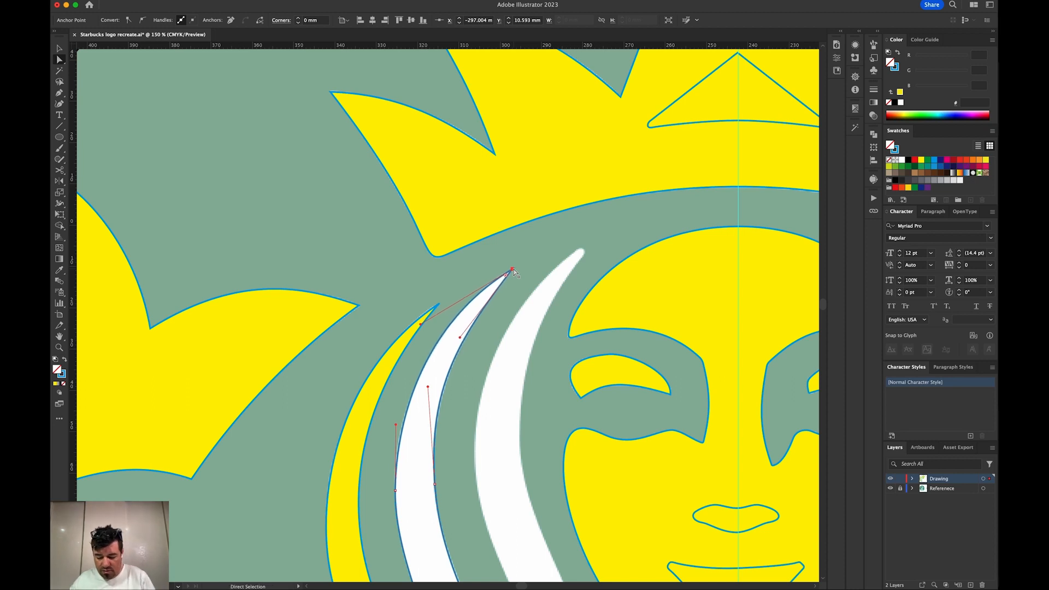
- Fill the closed strand with the yellow sampled from the neighbouring strand using the Eyedropper
key("i")
left_click(377, 373)
key("v")
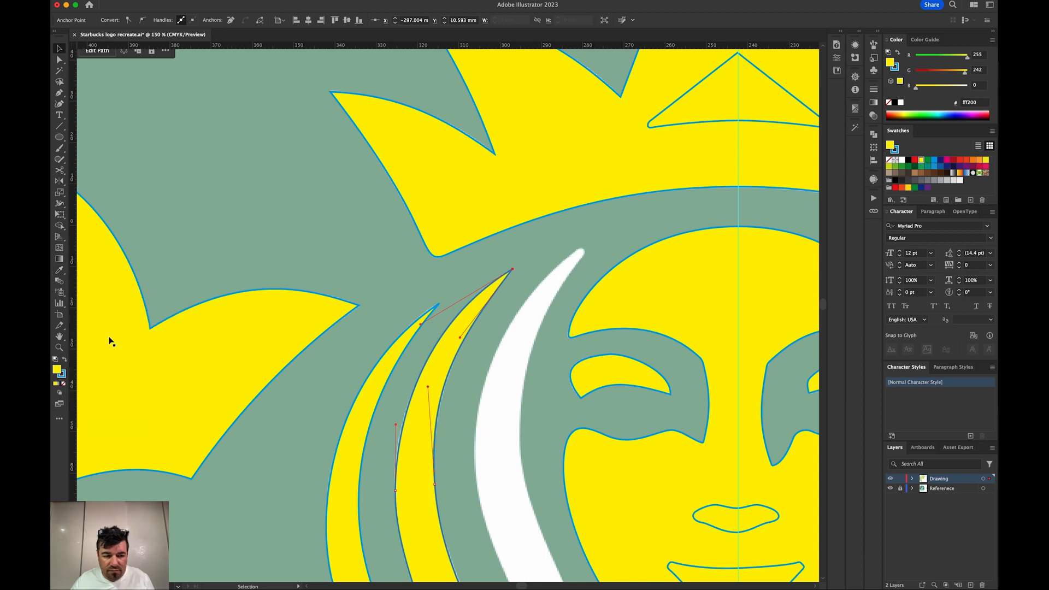
- Start a Pen path at the rounded tip of the white strand nearest the face and trace its right edge to eye level
left_click_drag(498, 354, 417, 122)
left_click_drag(459, 462, 536, 227)
left_click_drag(492, 493, 296, 151)
left_click_drag(397, 447, 484, 520)
left_click_drag(463, 346, 440, 543)
left_click_drag(431, 385, 407, 544)
left_click_drag(398, 378, 395, 509)
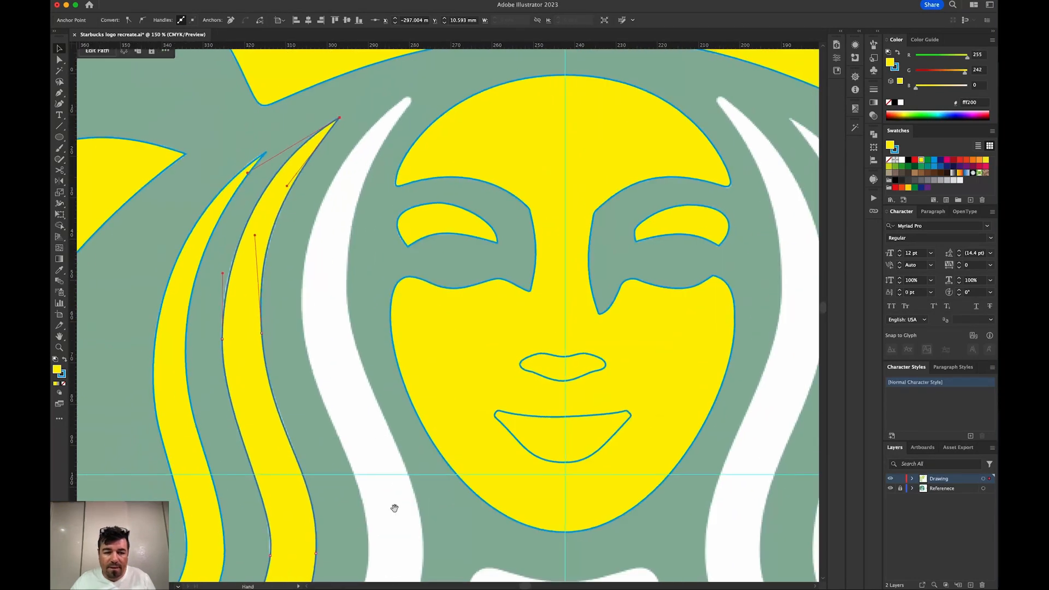
left_click_drag(378, 440, 363, 505)
key("p")
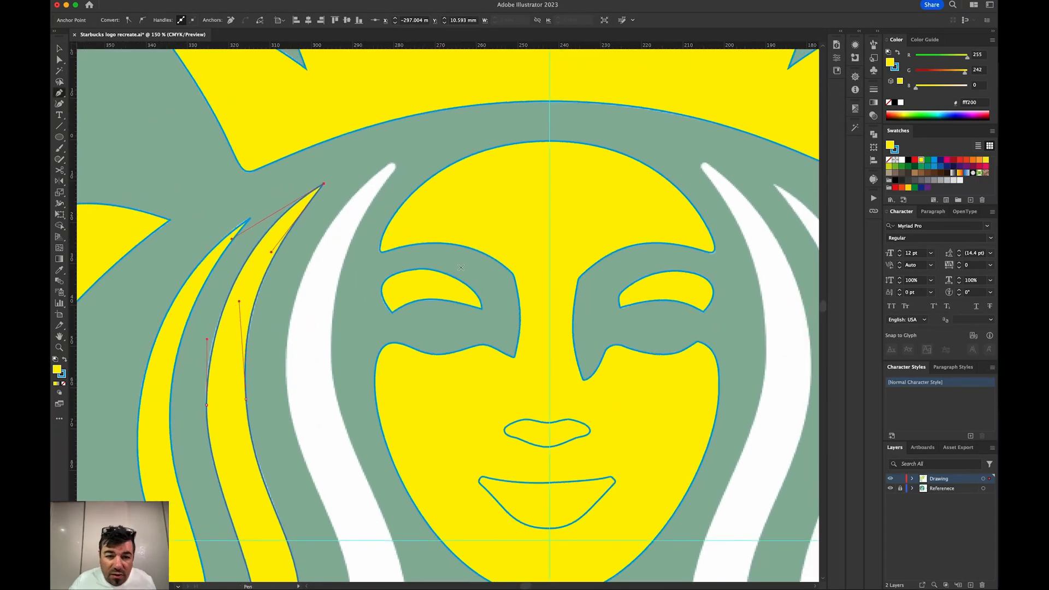
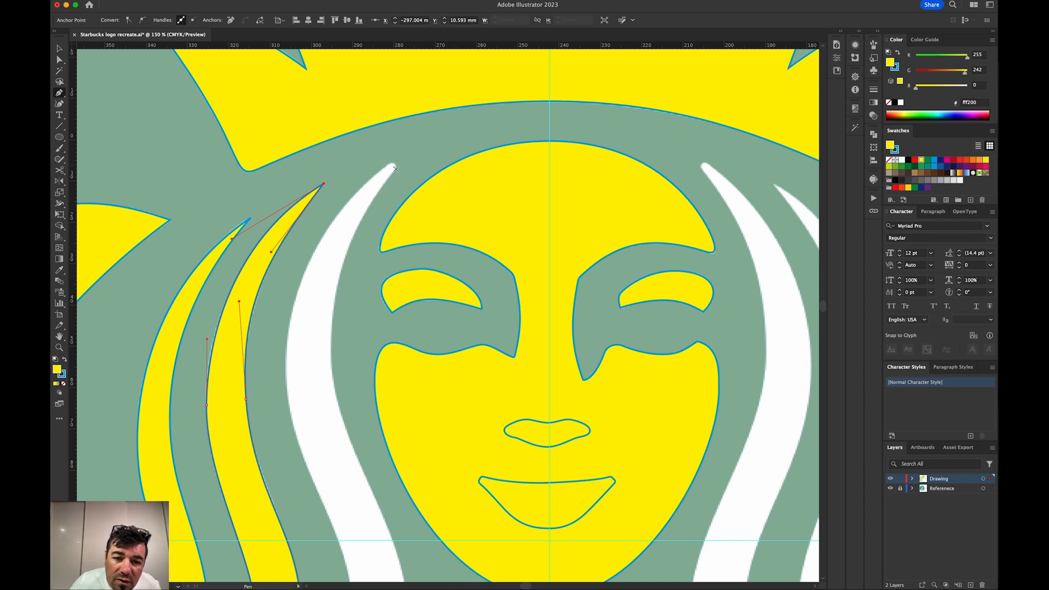
left_click(395, 164)
left_click_drag(392, 173, 387, 183)
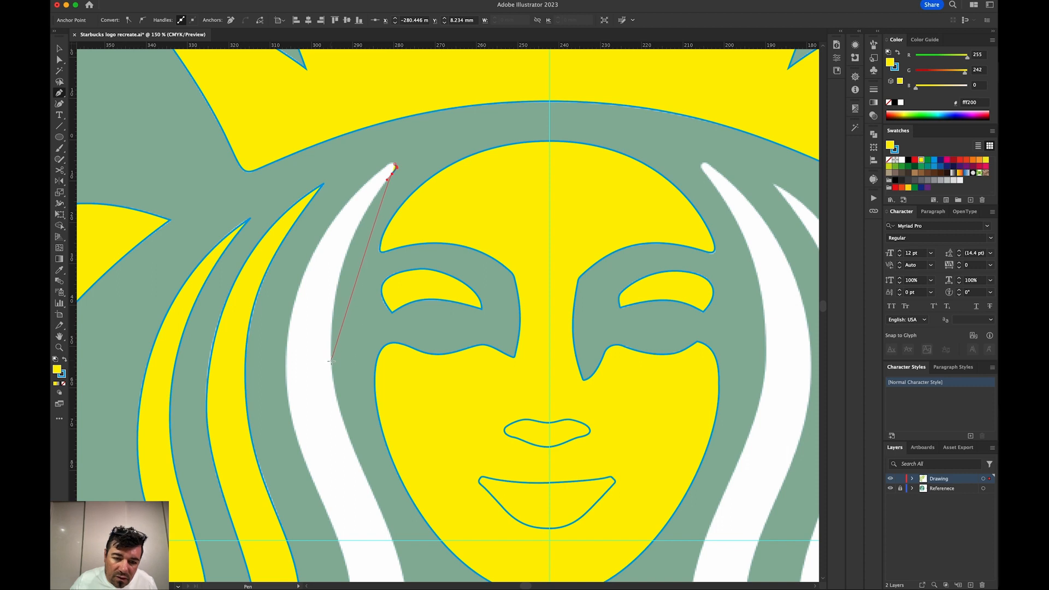
left_click_drag(331, 360, 364, 377)
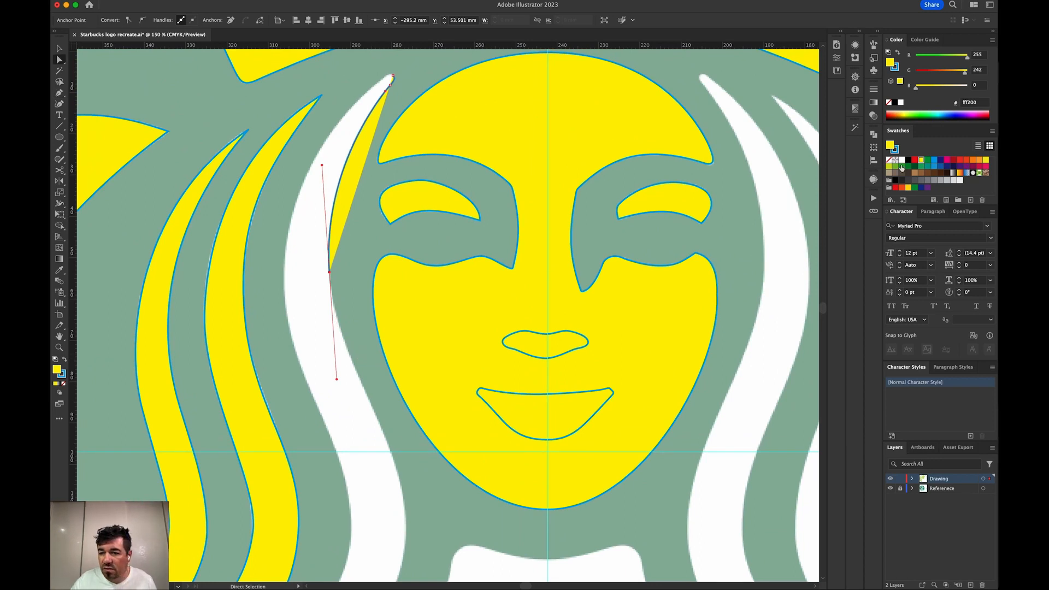
- Remove the new path's fill, shorten the handle at its last anchor, and extend the right edge to mouth level
left_click(890, 160)
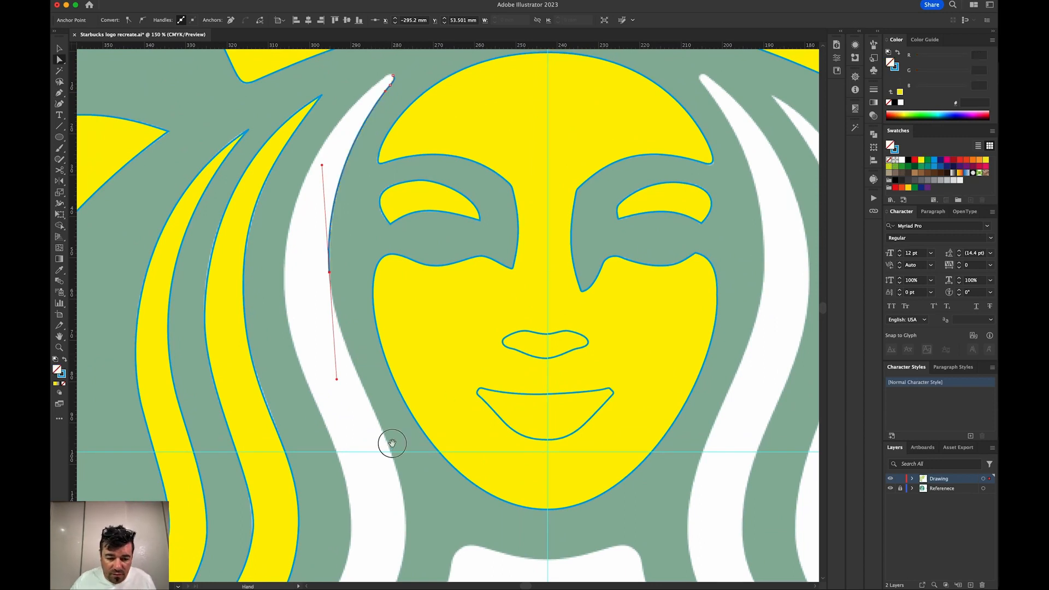
left_click_drag(391, 440, 381, 335)
key("p")
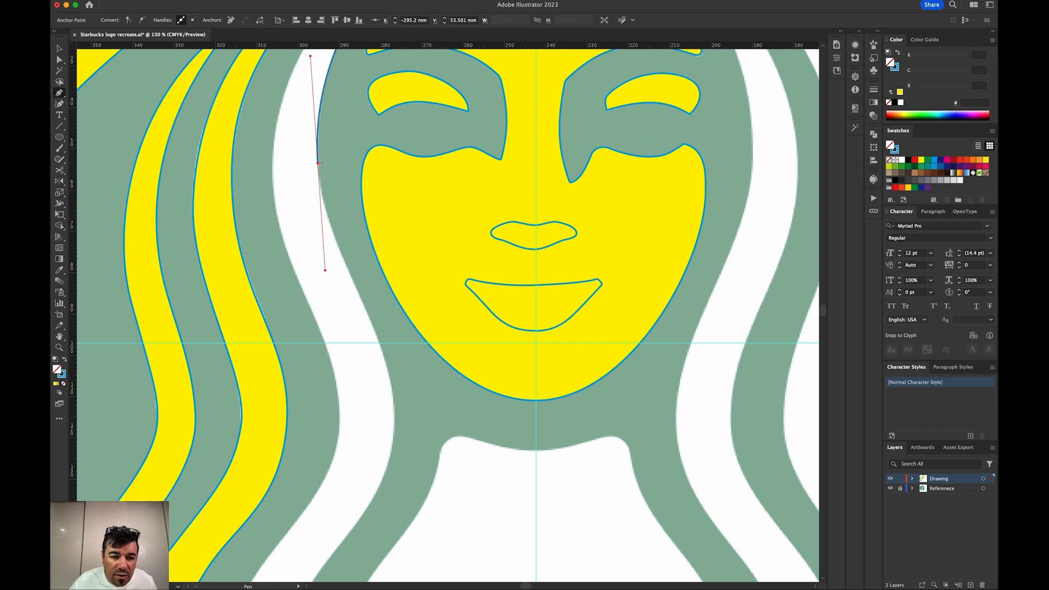
left_click_drag(319, 164, 325, 263)
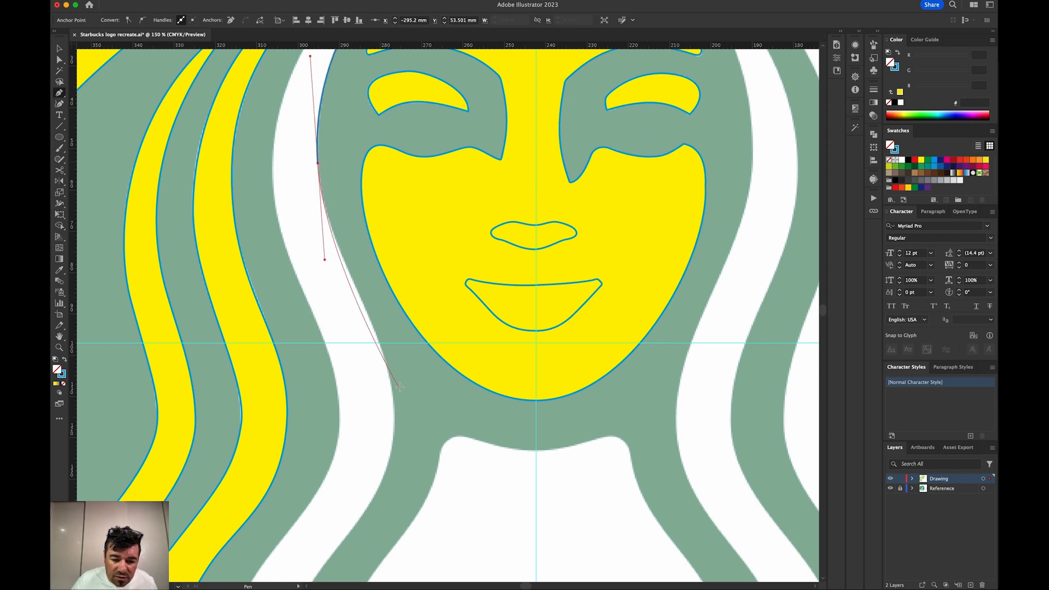
left_click_drag(369, 318, 396, 390)
- Trace the right edge of the strand nearest the face past the neck and down to just beyond the badge rim
left_click_drag(378, 501, 415, 239)
scroll(382, 328, "down", 5)
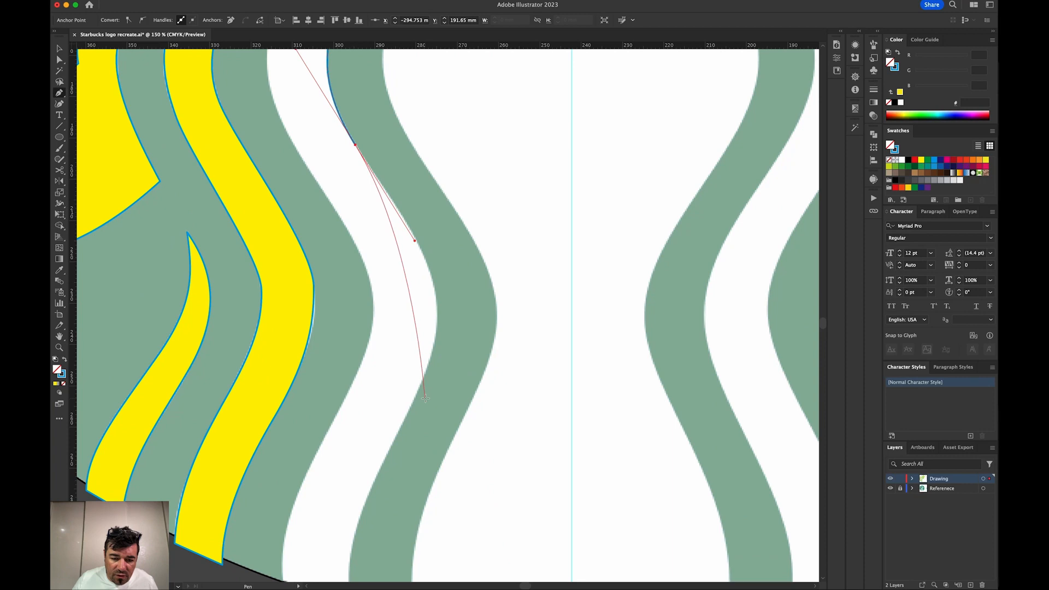
left_click_drag(420, 387, 452, 180)
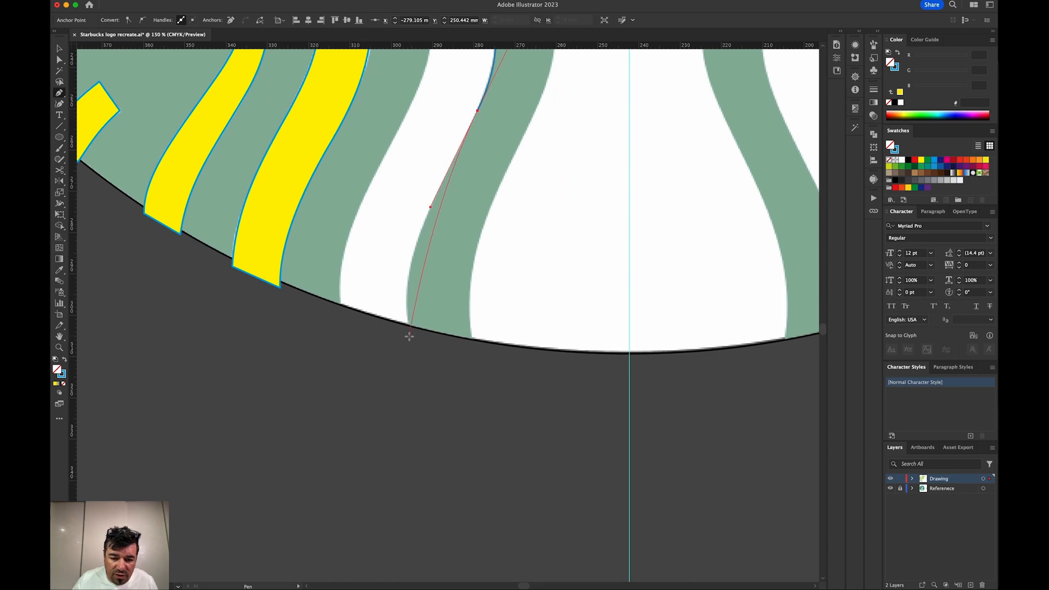
left_click_drag(409, 338, 419, 422)
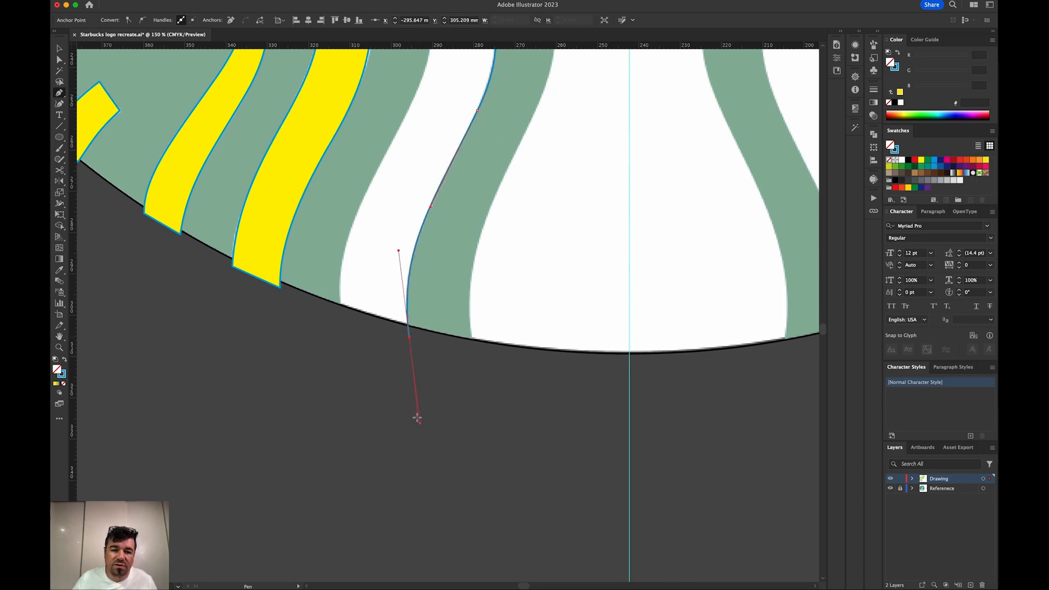
- Shorten the lower handle of the eye-level anchor so the path follows the strand's right edge beside the cheek
key("super")
key("space")
left_click_drag(464, 320, 457, 562)
left_click_drag(419, 215, 574, 536)
left_click_drag(544, 281, 442, 570)
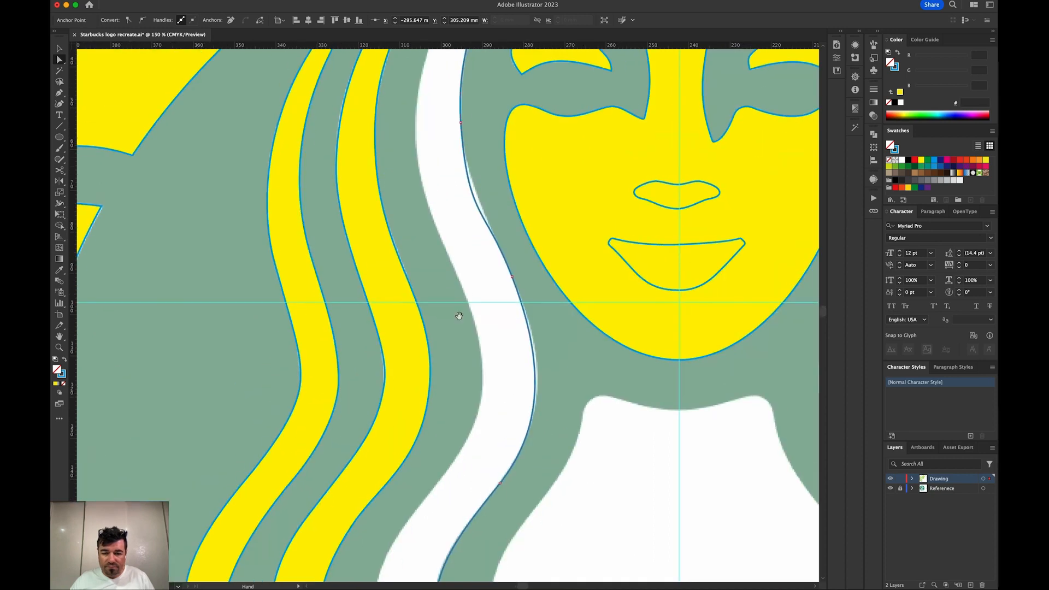
left_click_drag(459, 316, 480, 525)
left_click(513, 460)
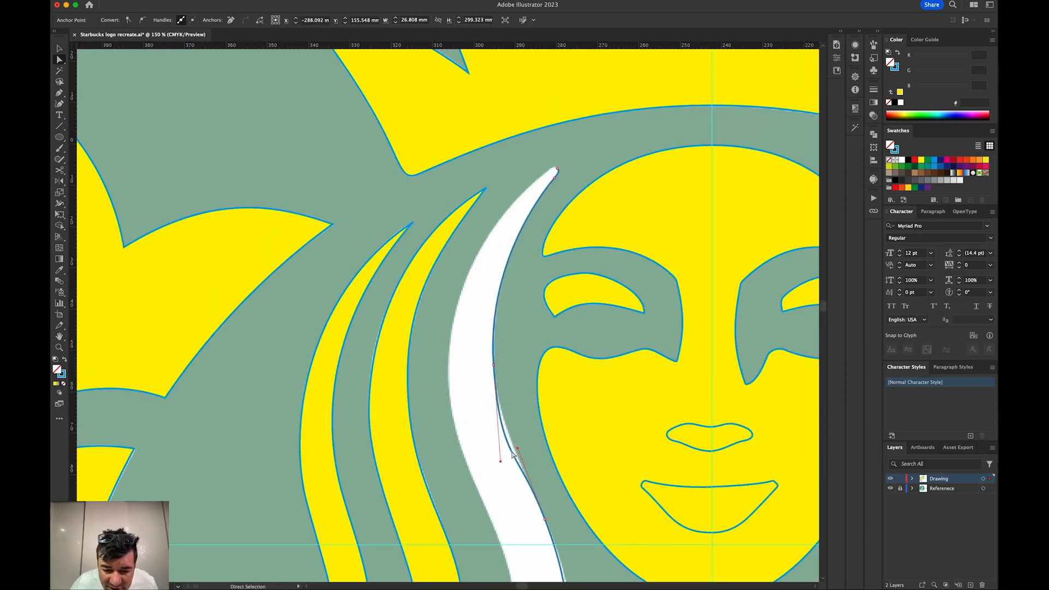
left_click_drag(500, 462, 497, 424)
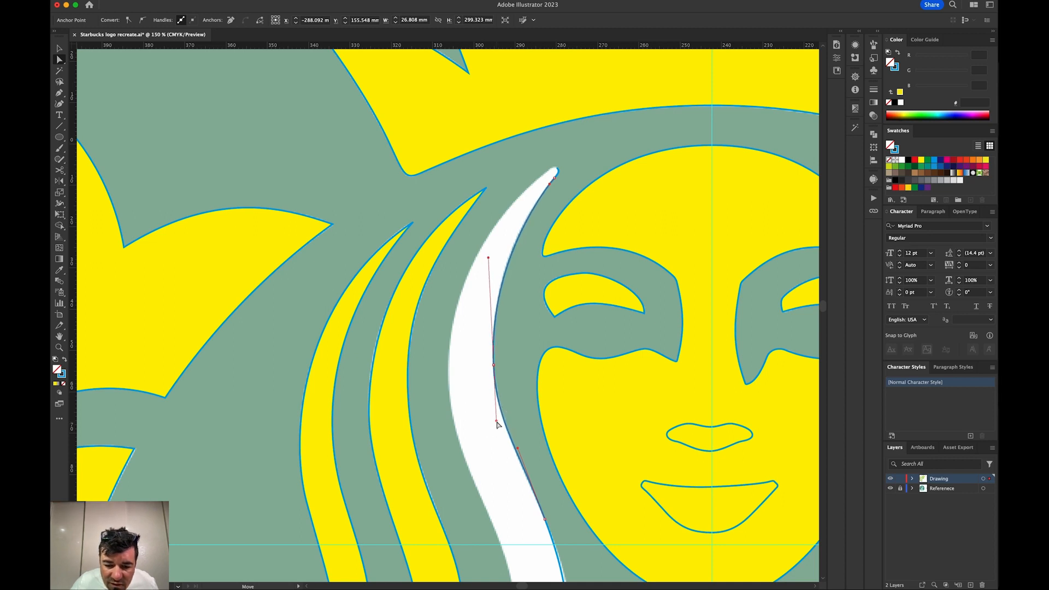
- Adjust the facing handles of the chin-level and shoulder-level anchors to fit the strand's right edge around the neck bulge
left_click_drag(563, 508, 528, 281)
left_click(510, 291)
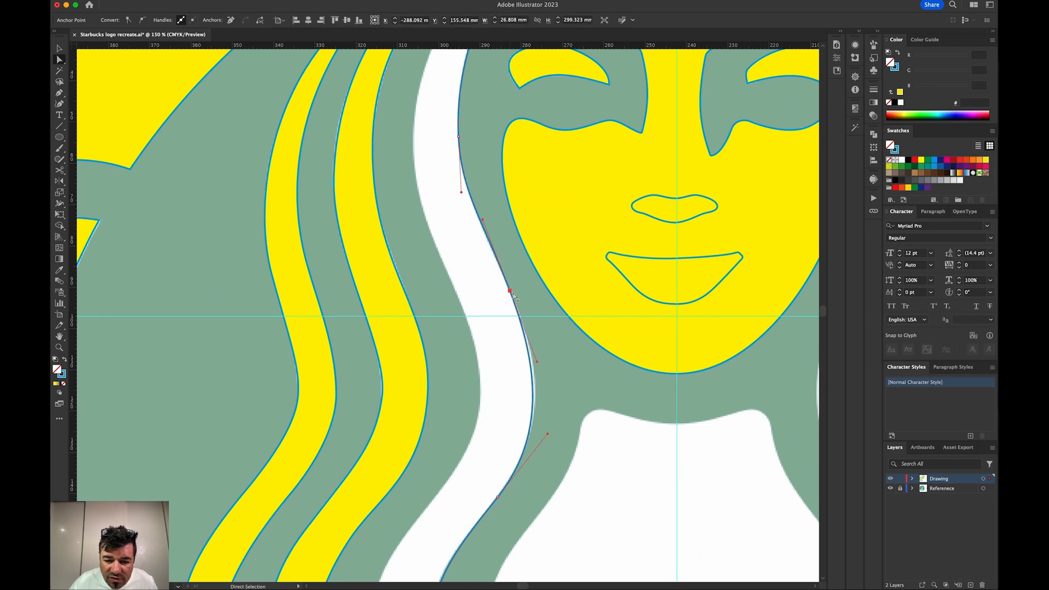
left_click_drag(539, 362, 542, 364)
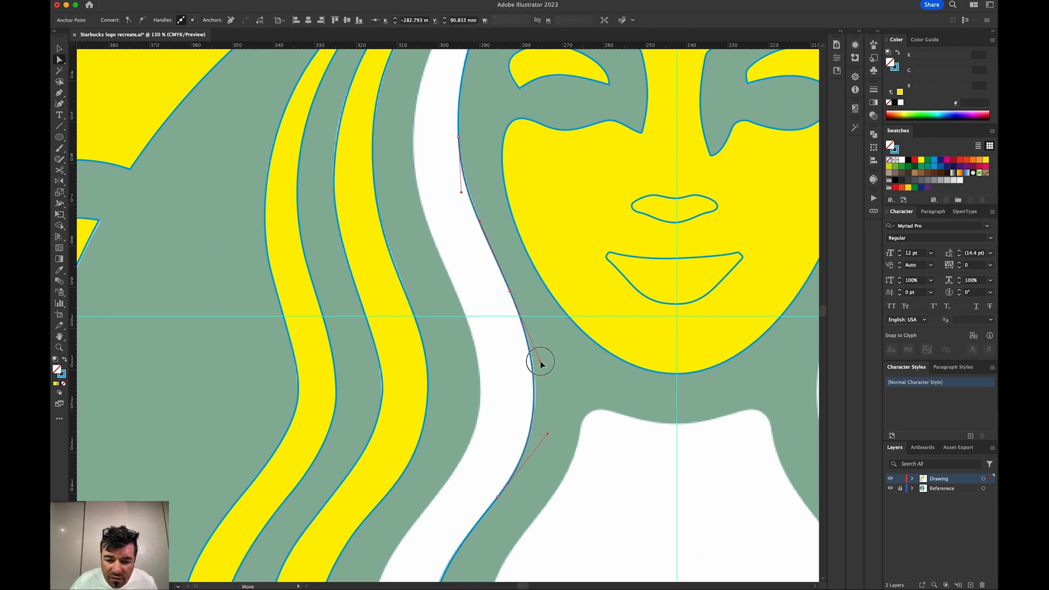
left_click_drag(549, 437, 551, 433)
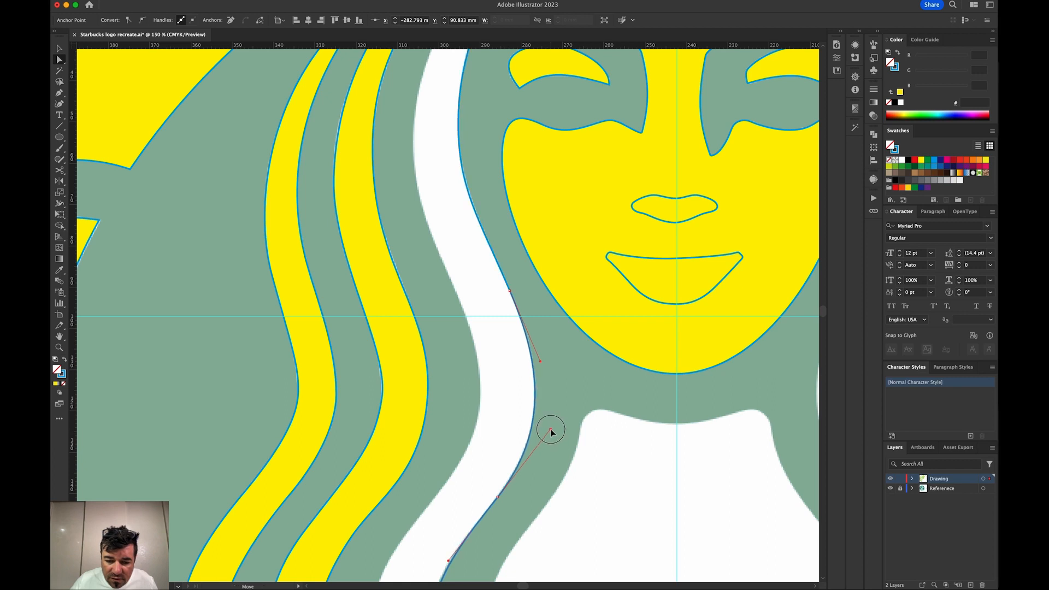
- Adjust the lower handle of the shoulder-level anchor to fit the strand's inward curve beside the torso
key("space")
left_click_drag(551, 339, 607, 164)
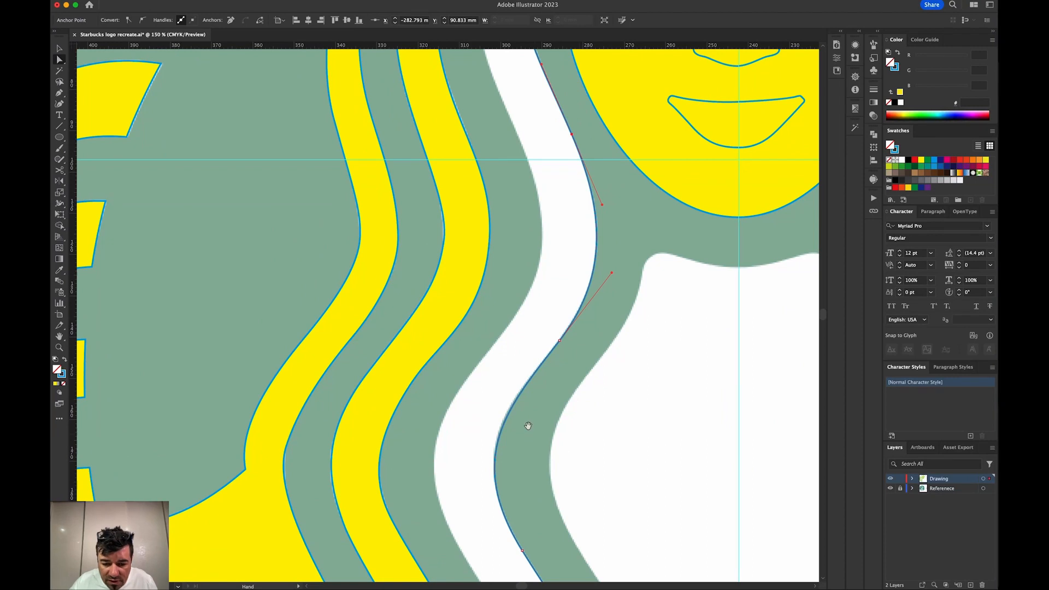
left_click(558, 339)
left_click_drag(510, 406, 508, 403)
left_click_drag(555, 450, 481, 244)
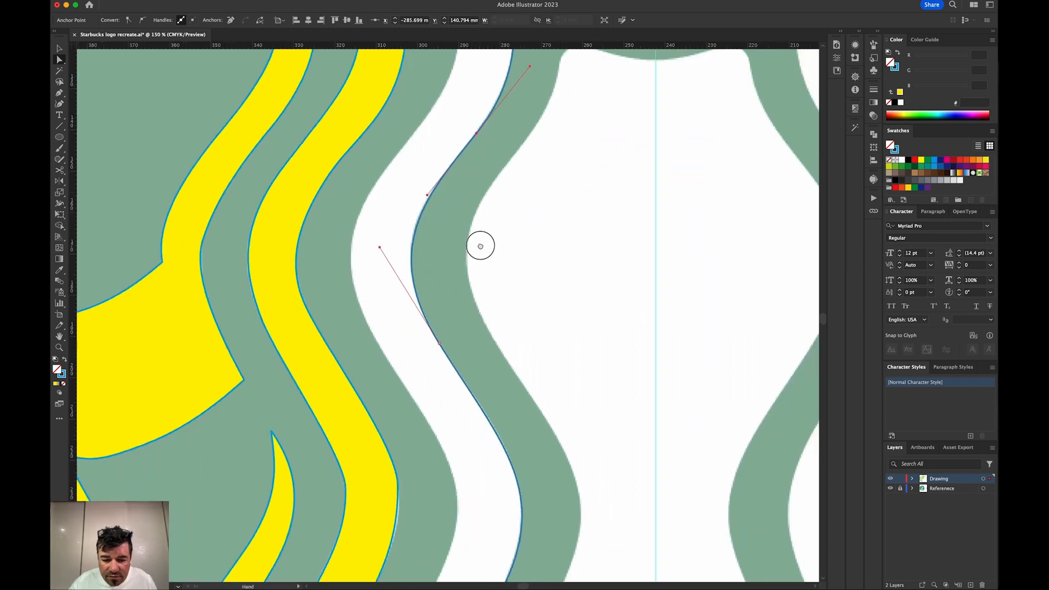
- Resume the path at the strand's tip with the Pen tool, round the tip and trace the left edge to eye level
left_click_drag(506, 432, 549, 329)
key("p")
left_click(612, 94)
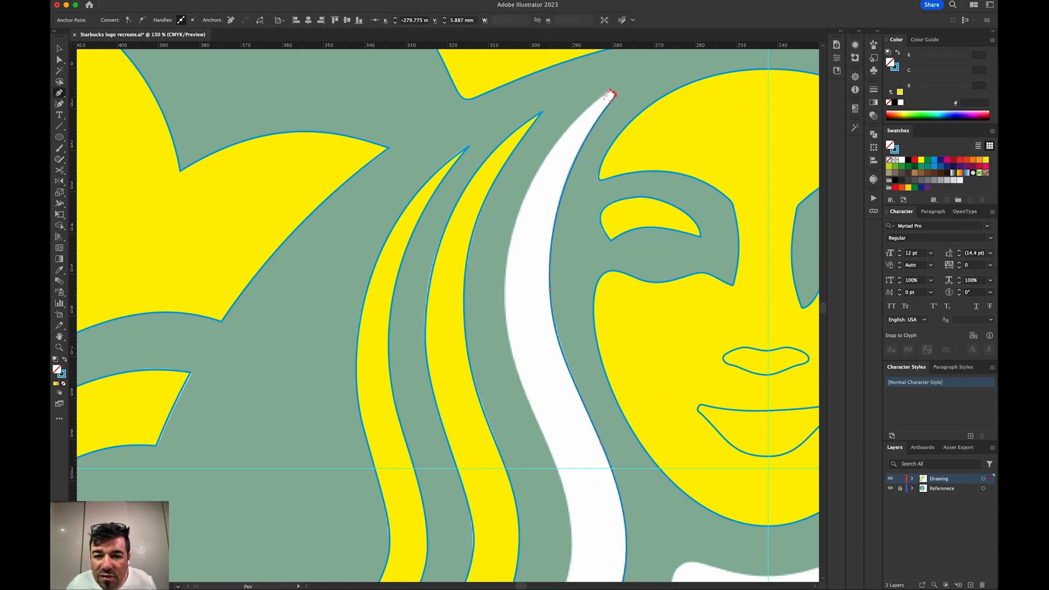
left_click_drag(604, 96, 600, 100)
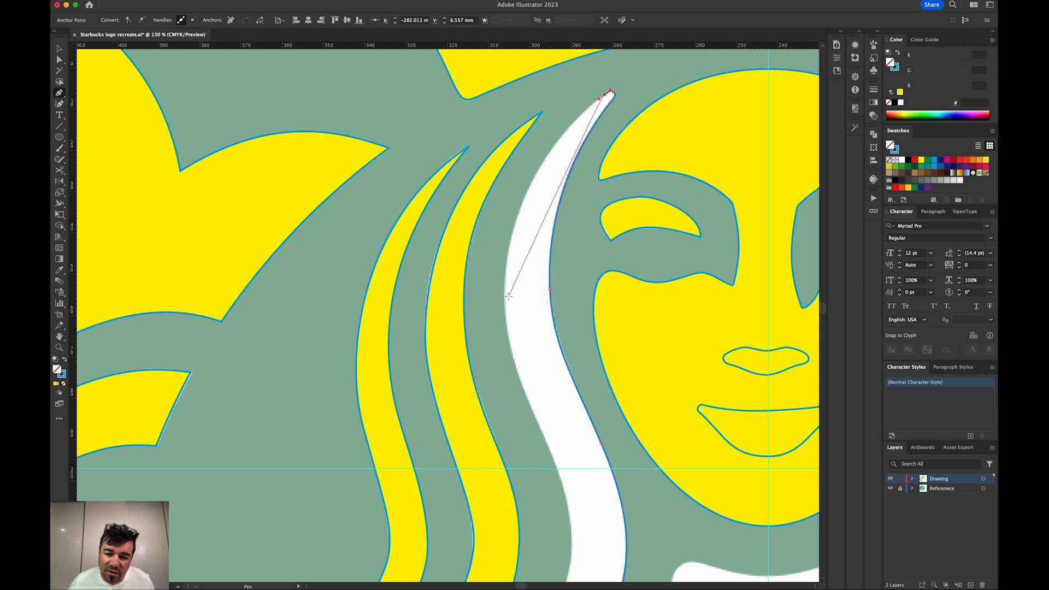
left_click_drag(504, 293, 506, 402)
- Trace the strand's left edge from chin level past the shoulder and waist to just below the lower outward bend
scroll(520, 208, "down", 5)
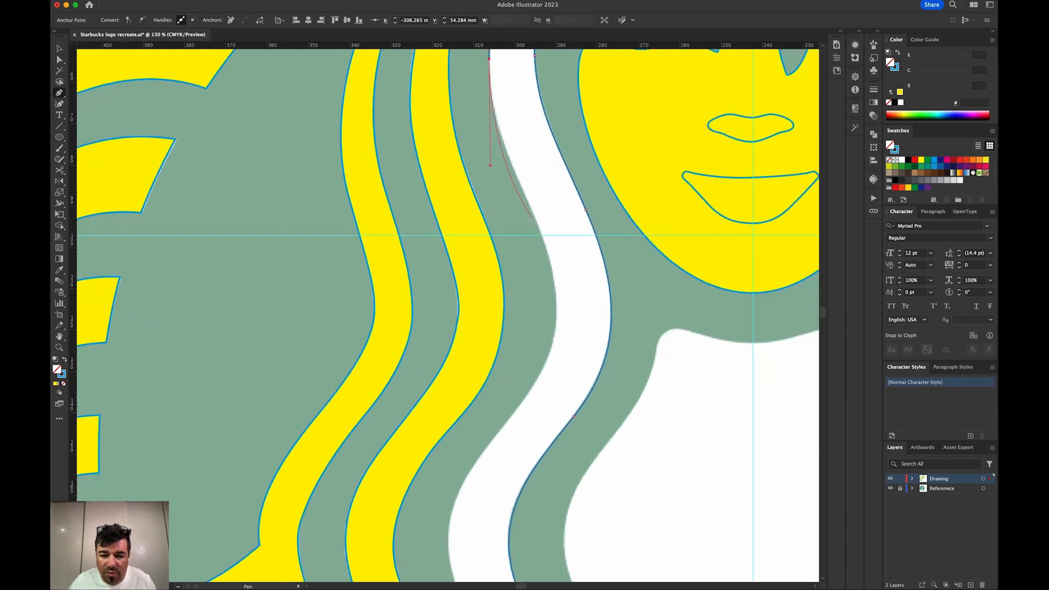
left_click_drag(538, 225, 553, 271)
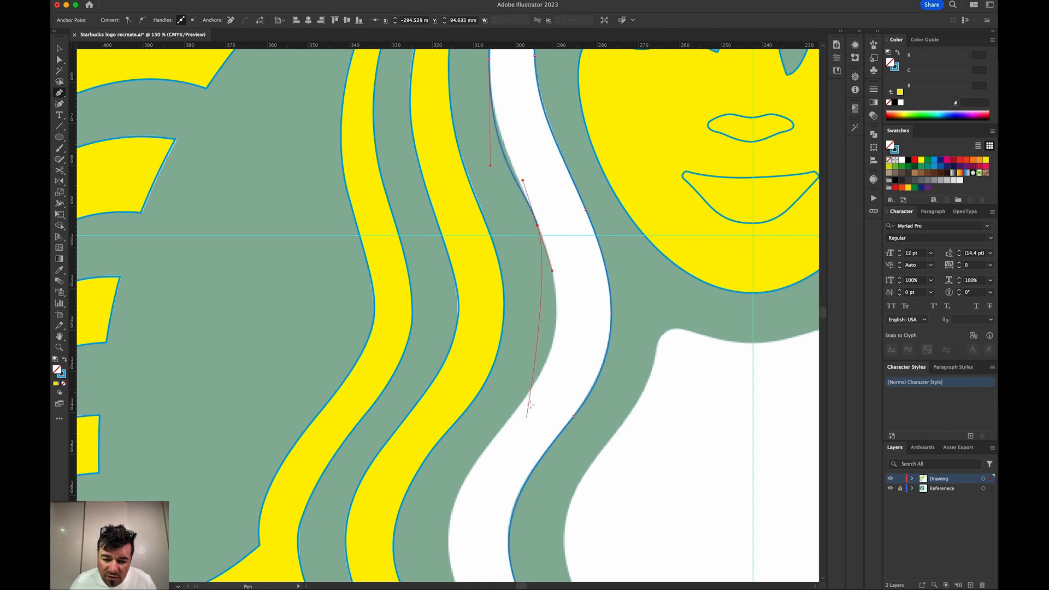
left_click_drag(525, 397, 551, 206)
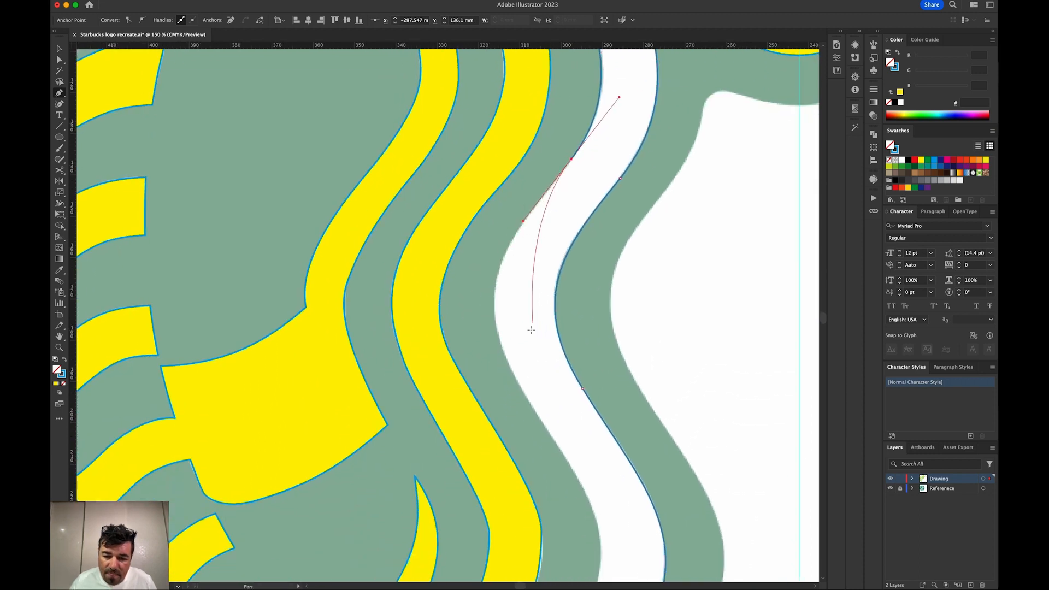
left_click_drag(536, 412, 627, 539)
left_click_drag(616, 482, 573, 221)
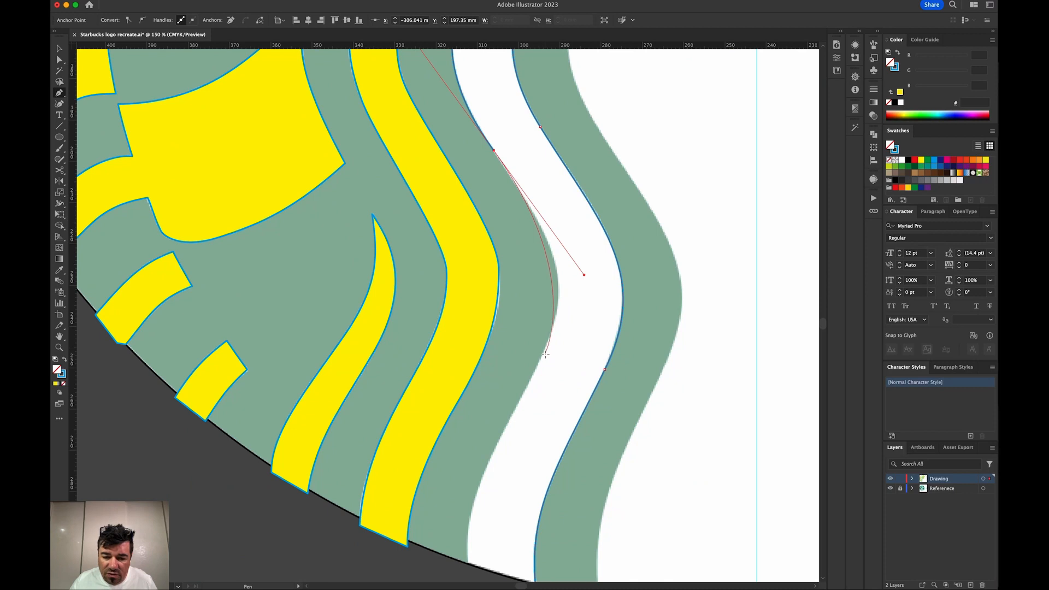
left_click_drag(546, 345, 527, 386)
- Extend the strand's left edge just beyond the badge rim and close the path at its bottom right anchor
left_click_drag(468, 571, 474, 184)
left_click_drag(485, 169, 504, 466)
left_click(485, 342)
left_click(555, 368)
- Reshape the strand's lower left edge by repositioning the anchor below the bend and adjusting the handles there and at the rim
key("a")
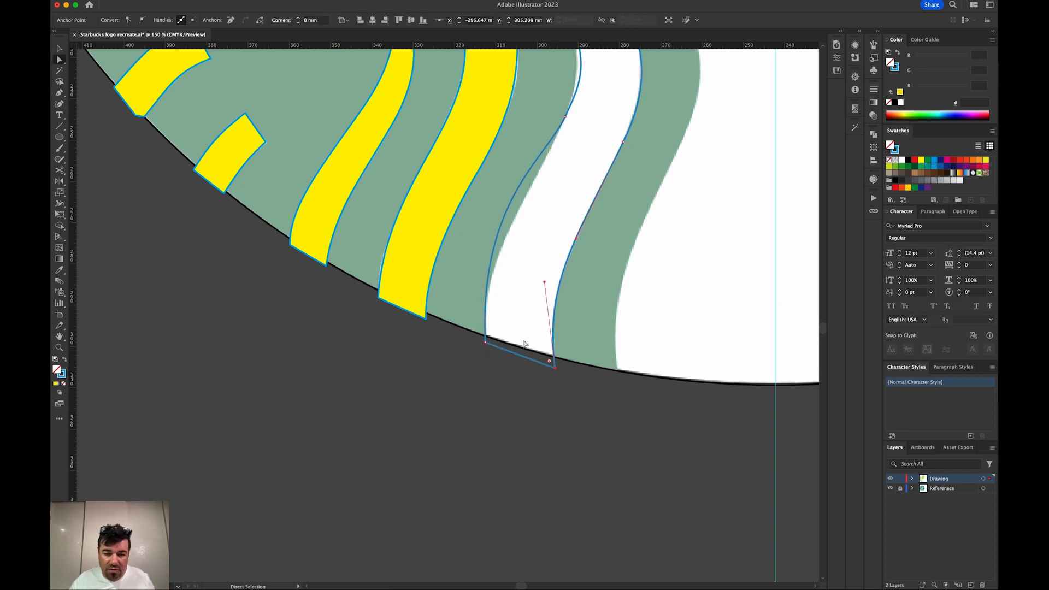
scroll(524, 344, "up", 6)
left_click(594, 283)
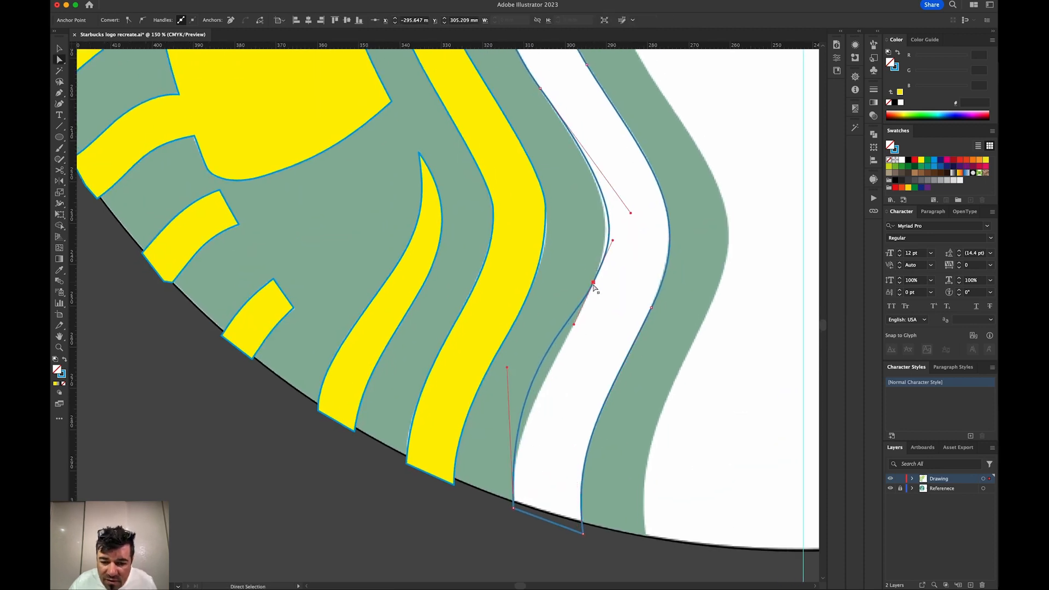
left_click_drag(507, 370, 507, 420)
left_click_drag(573, 325, 569, 353)
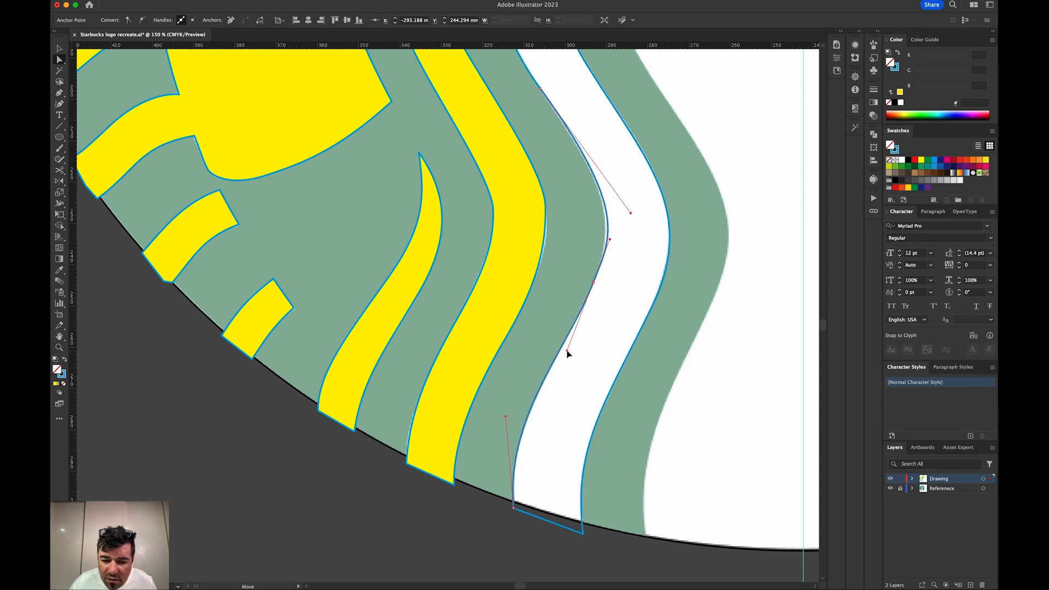
left_click_drag(611, 241, 613, 230)
left_click_drag(595, 284, 589, 291)
left_click_drag(565, 361, 569, 345)
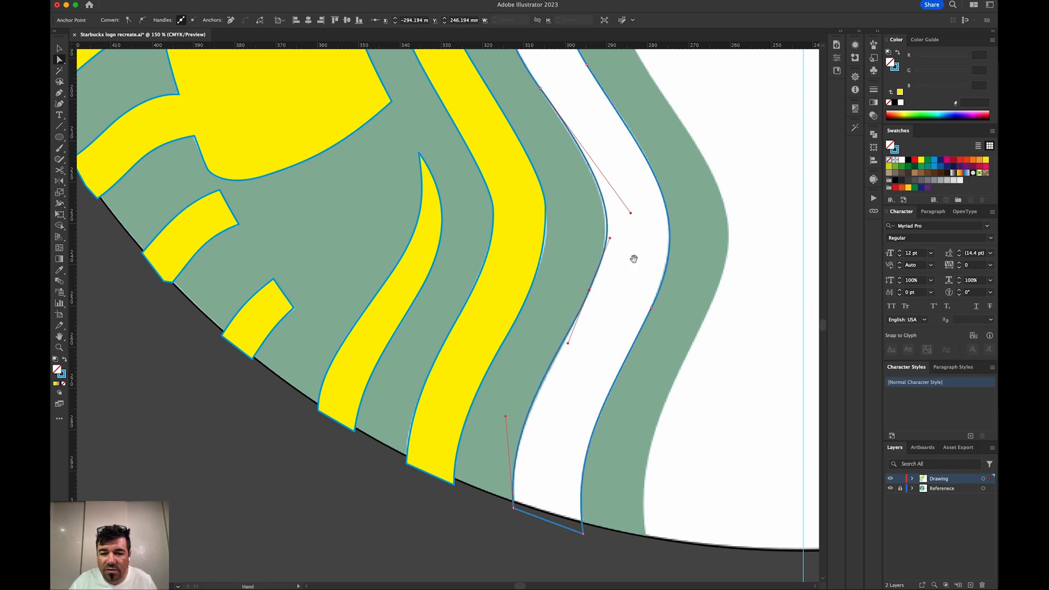
- Lengthen the lower handle at the lower bend of the neighbouring yellow strand's right edge to fit the reference, and deselect it
left_click_drag(632, 258, 606, 384)
left_click_drag(605, 339, 596, 328)
left_click(520, 326)
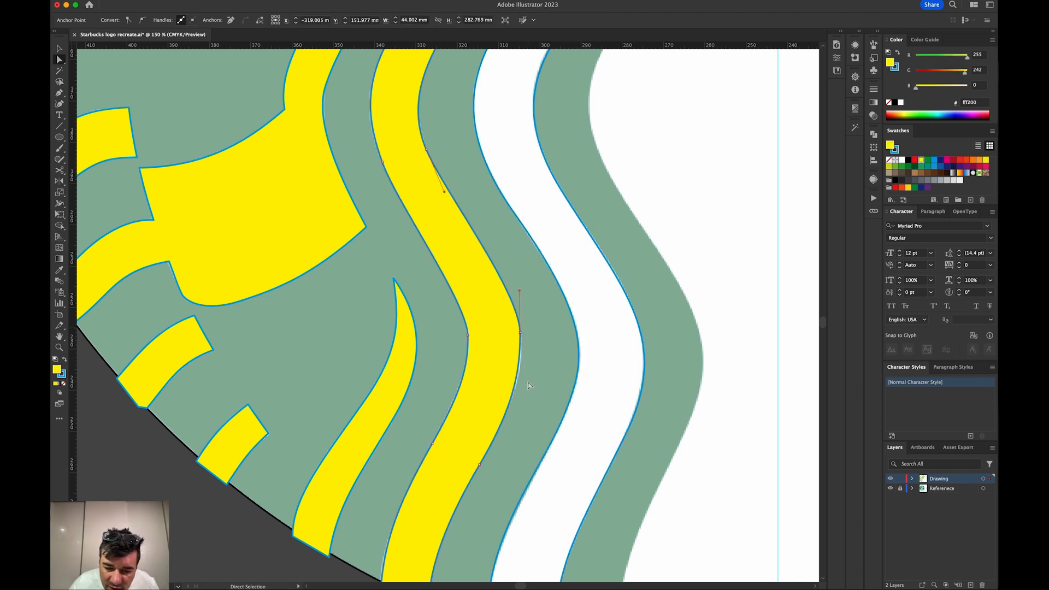
left_click(520, 332)
left_click_drag(522, 378, 522, 384)
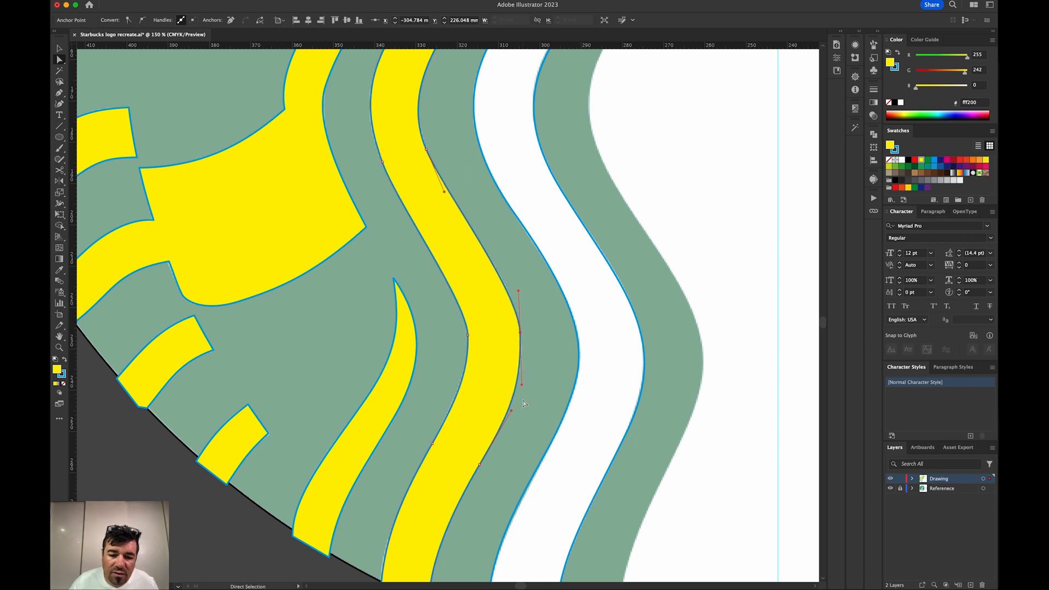
key("super+shift+a")
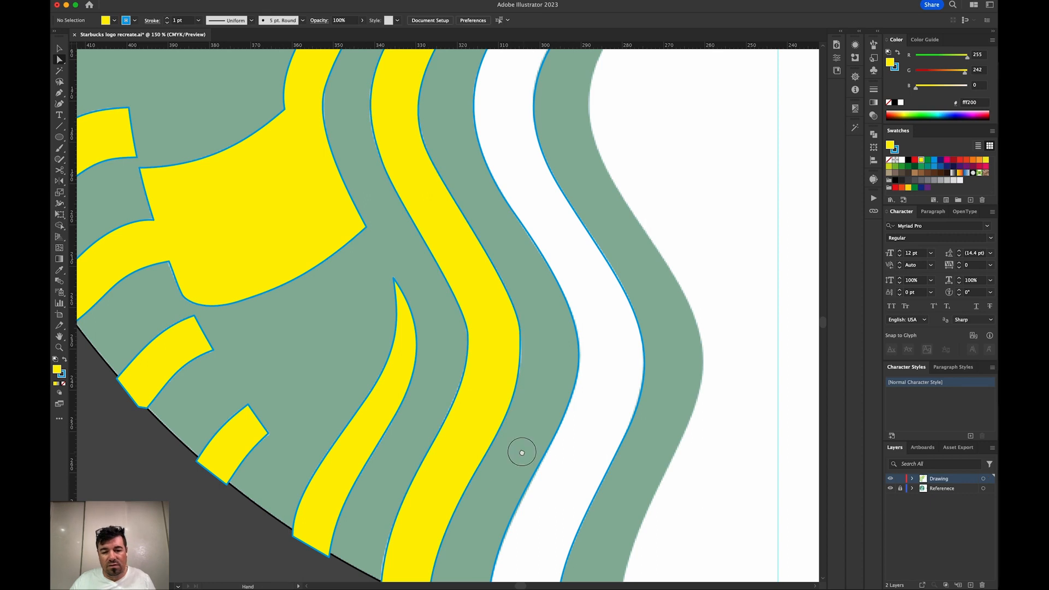
- Fill the new strand nearest the face with the neighbouring strand's yellow using the Eyedropper, and deselect it
left_click_drag(522, 452, 505, 450)
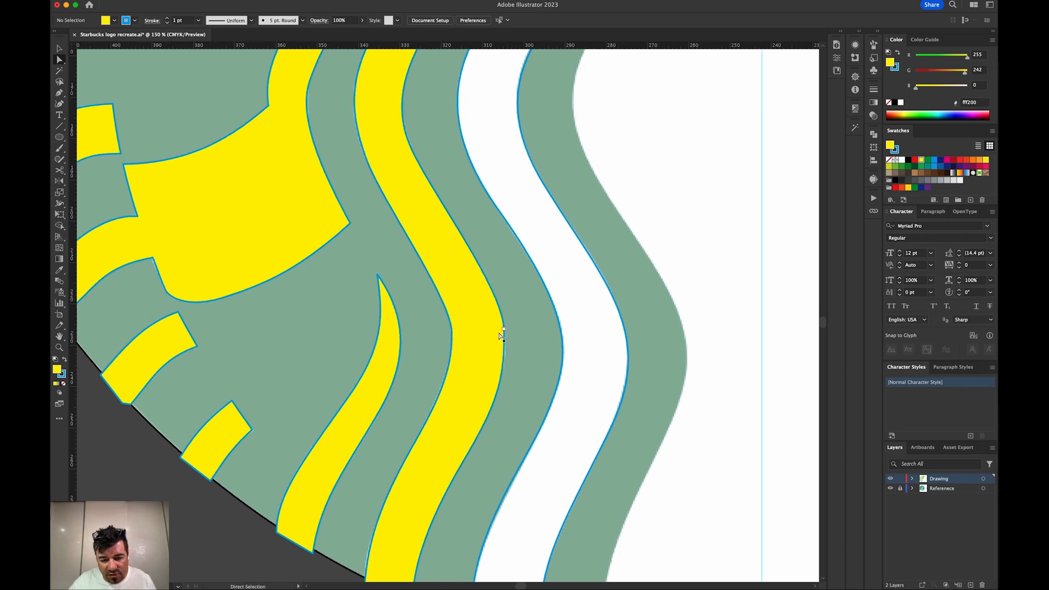
key("super+minus")
key("super+minus")
left_click_drag(504, 338, 491, 399)
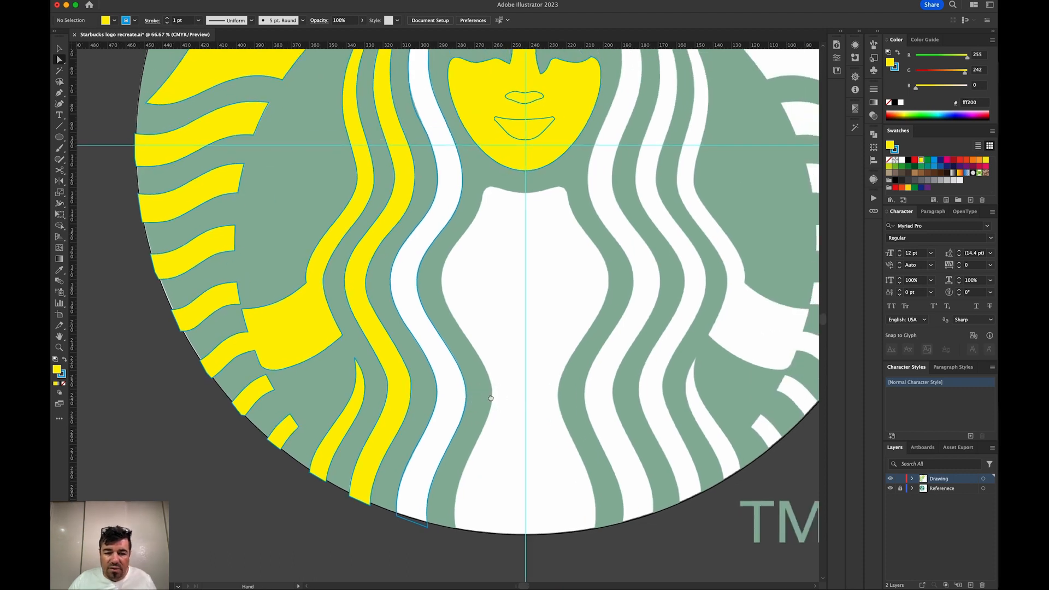
left_click(469, 402)
key("i")
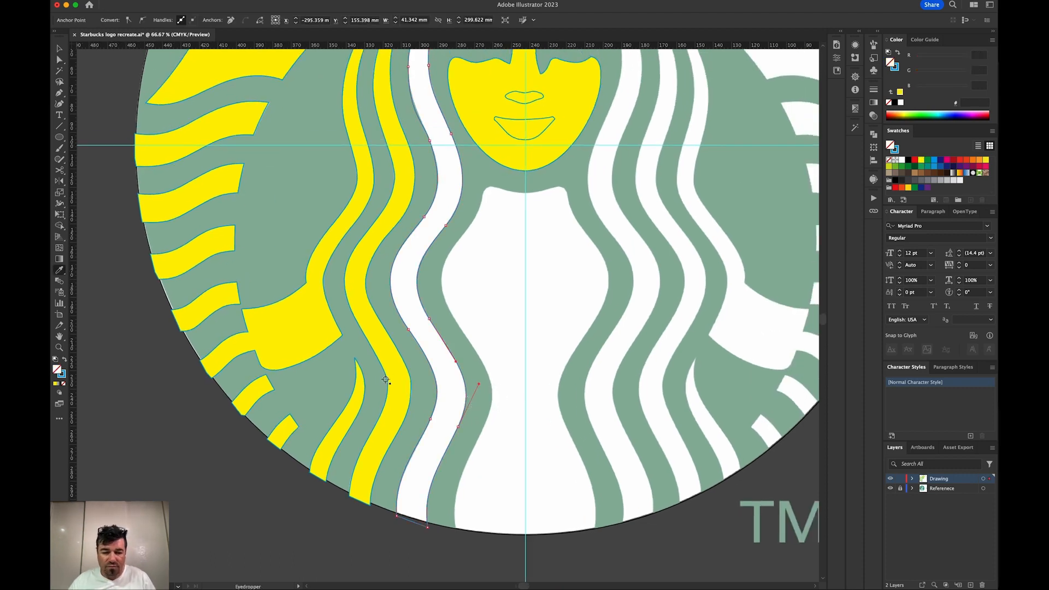
left_click(398, 379)
key("super+shift+a")
- Lengthen the handle below the tip of the strand nearest the face so its upper left edge covers the exposed white
left_click_drag(480, 380, 425, 503)
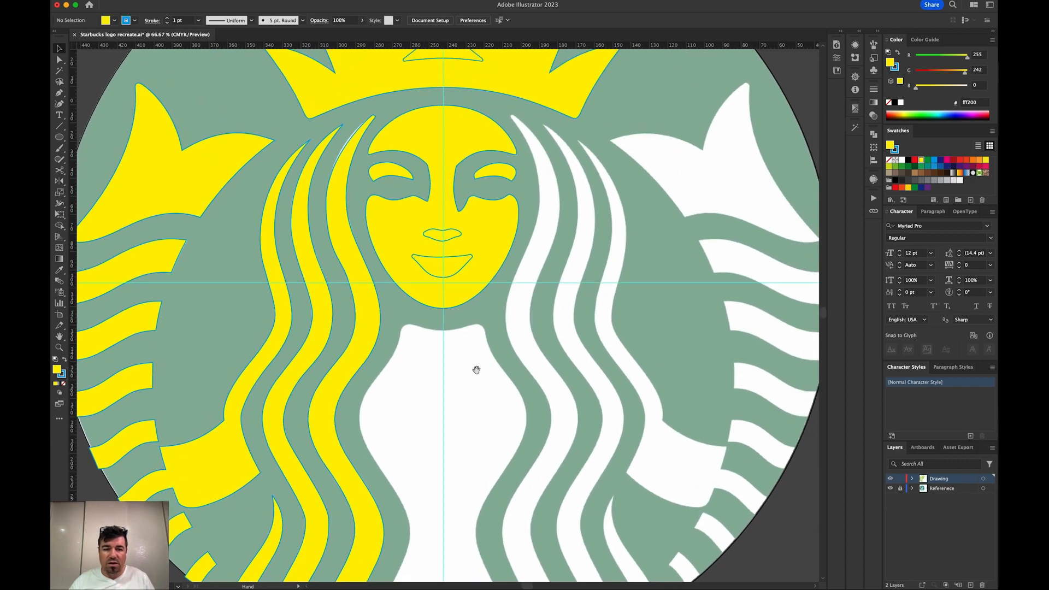
left_click_drag(475, 368, 465, 461)
key("z")
left_click_drag(322, 240, 433, 291)
key("a")
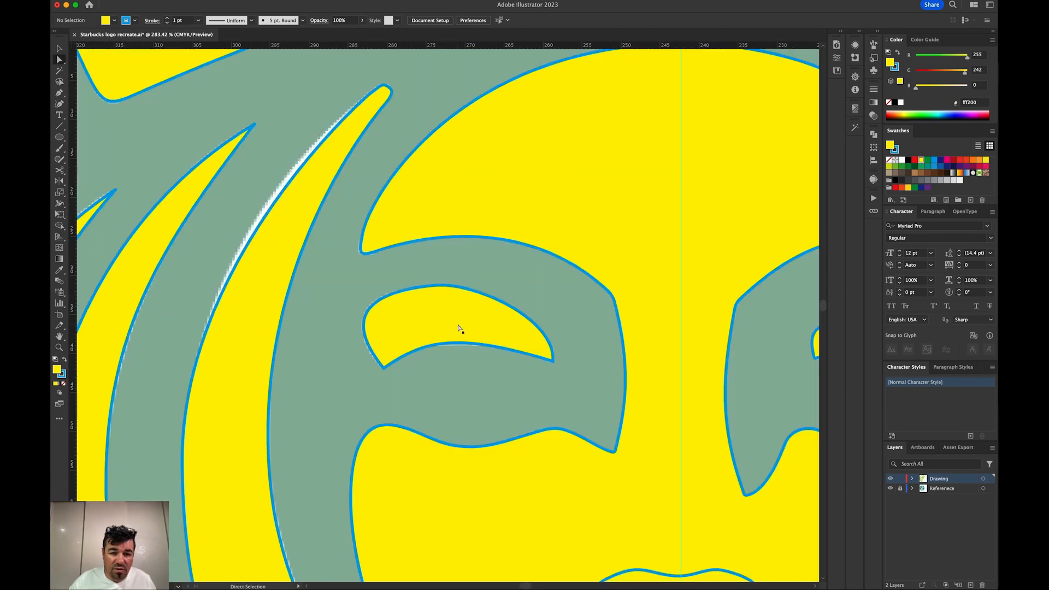
left_click(270, 212)
left_click_drag(363, 105, 337, 114)
- Nudge the anchor on the left side of the strand's rounded tip slightly outward and up to match the reference
left_click(389, 90)
left_click_drag(384, 89, 390, 90)
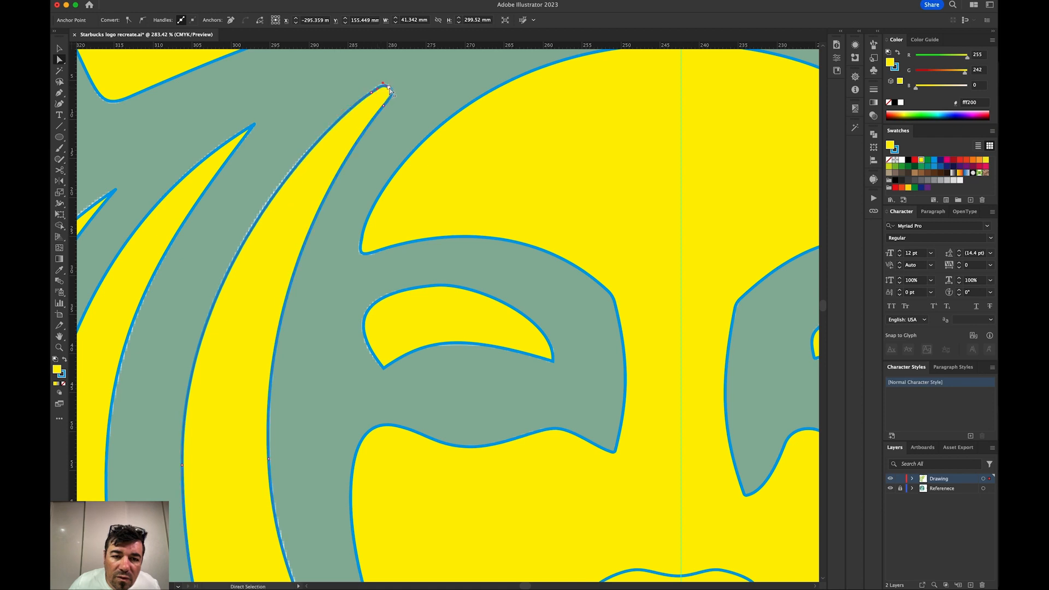
left_click(373, 94)
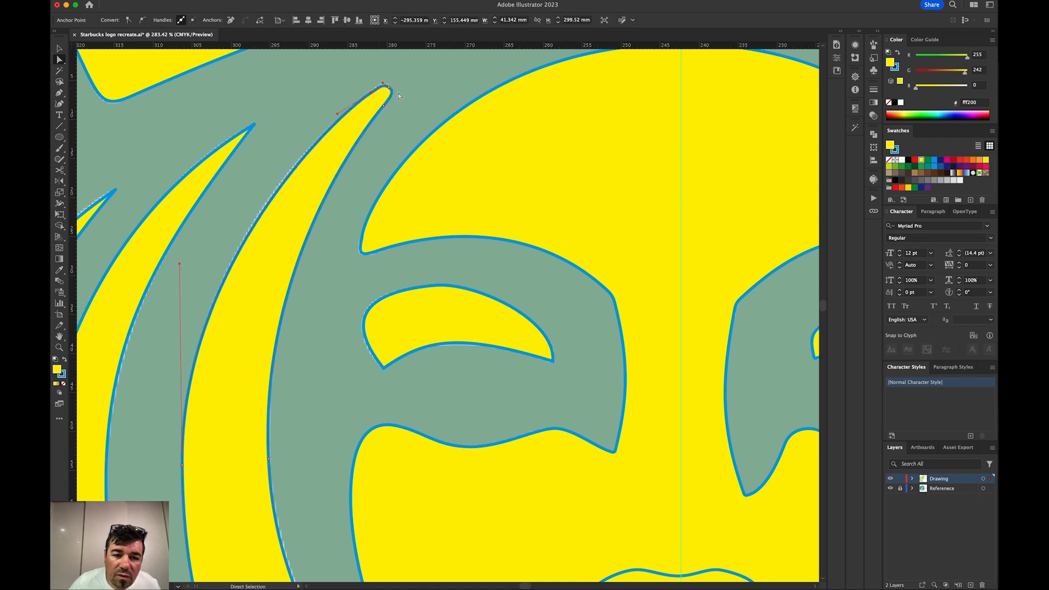
key("Left")
key("Up")
key("Left")
key("Left")
key("Left")
key("Up")
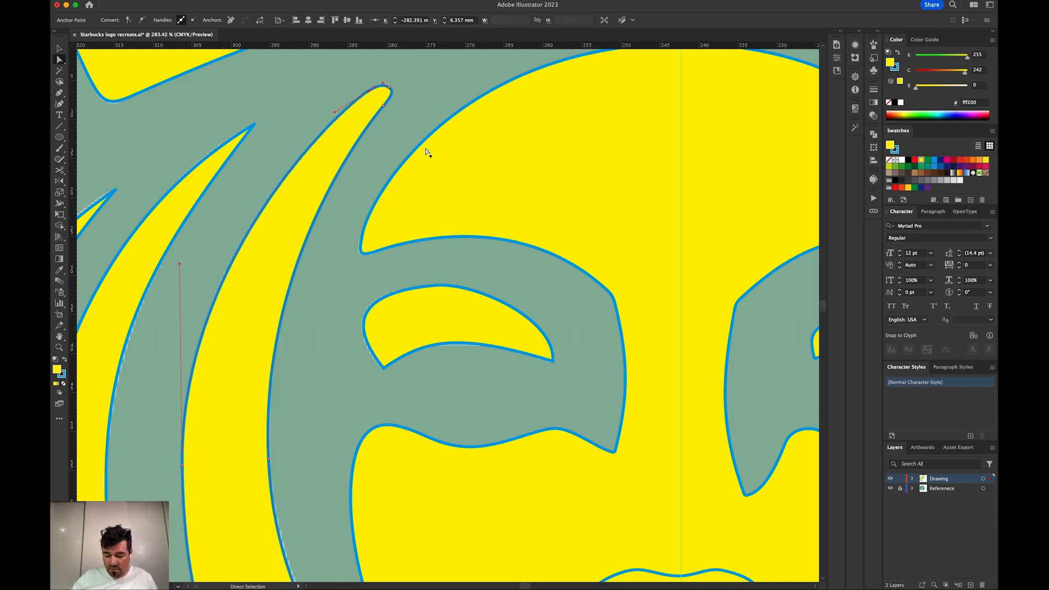
- Start a Pen path on the white torso's neckline at the centre guide and trace it around the rounded upper left corner
key("super+1")
scroll(383, 136, "down", 8)
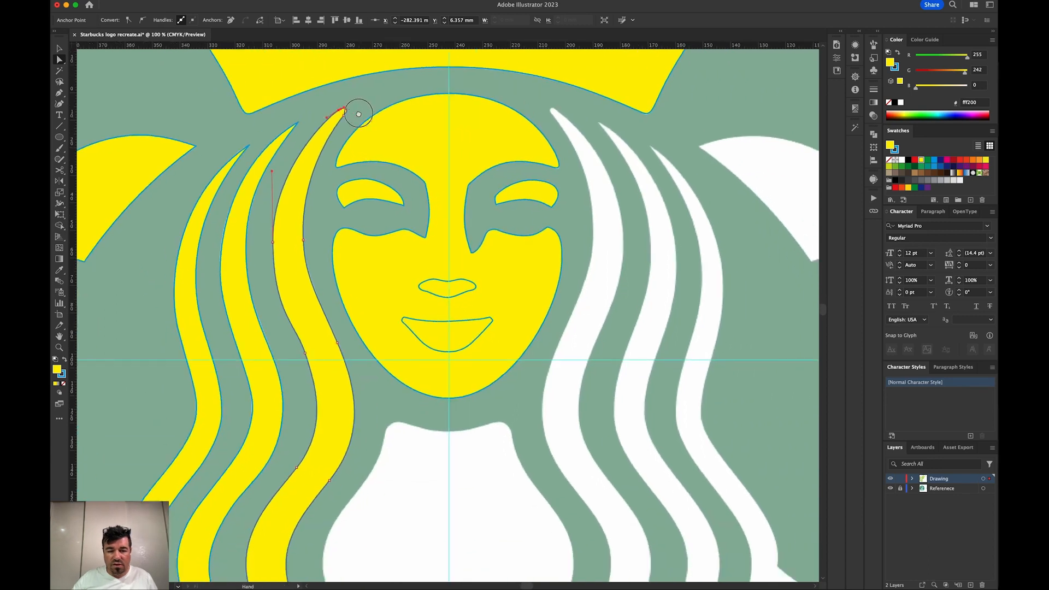
scroll(436, 206, "right", 3)
scroll(461, 286, "down", 6)
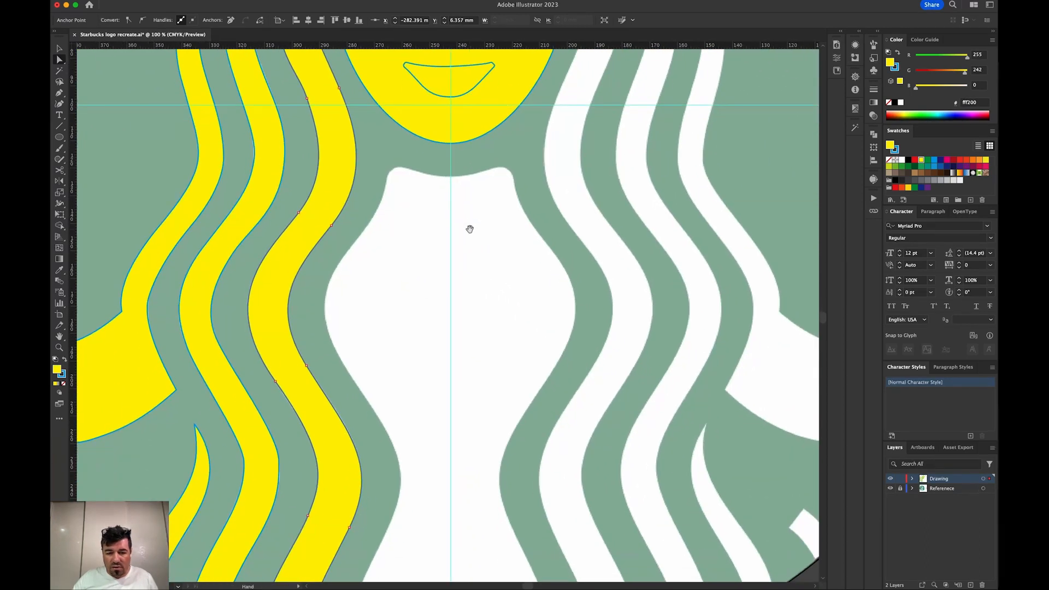
key("p")
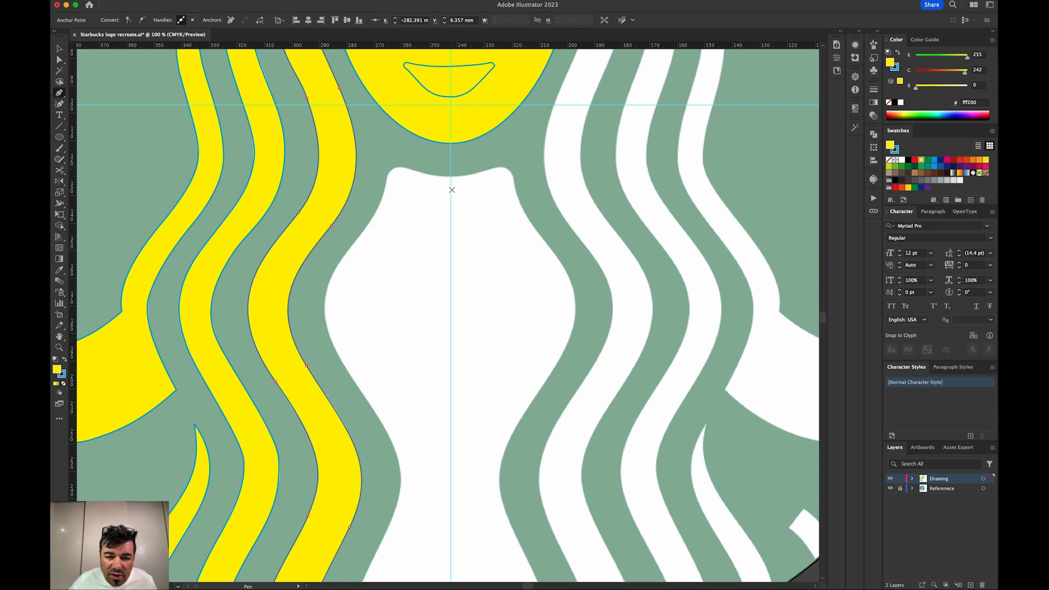
left_click_drag(452, 177, 399, 167)
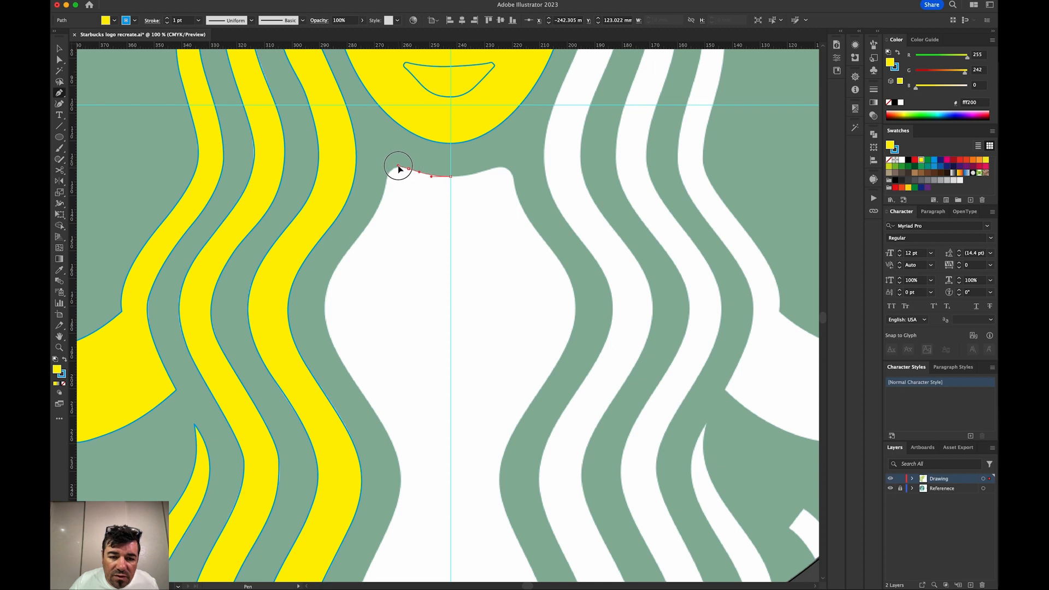
left_click(389, 177)
left_click_drag(386, 179, 386, 198)
left_click(384, 194)
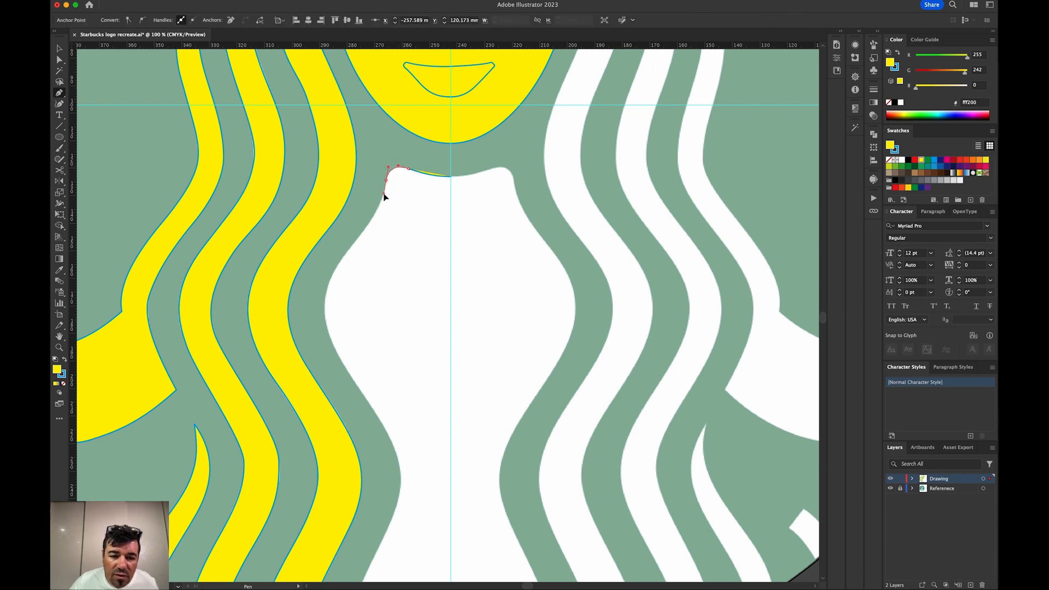
- Set the fill of the new torso path to None so the reference shows through
key("a")
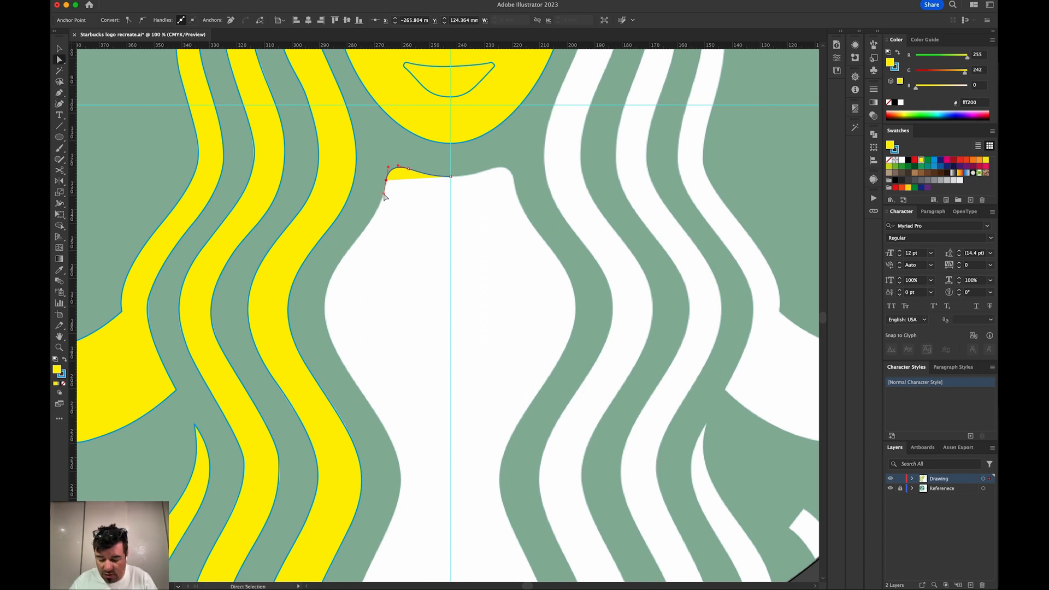
left_click(890, 161)
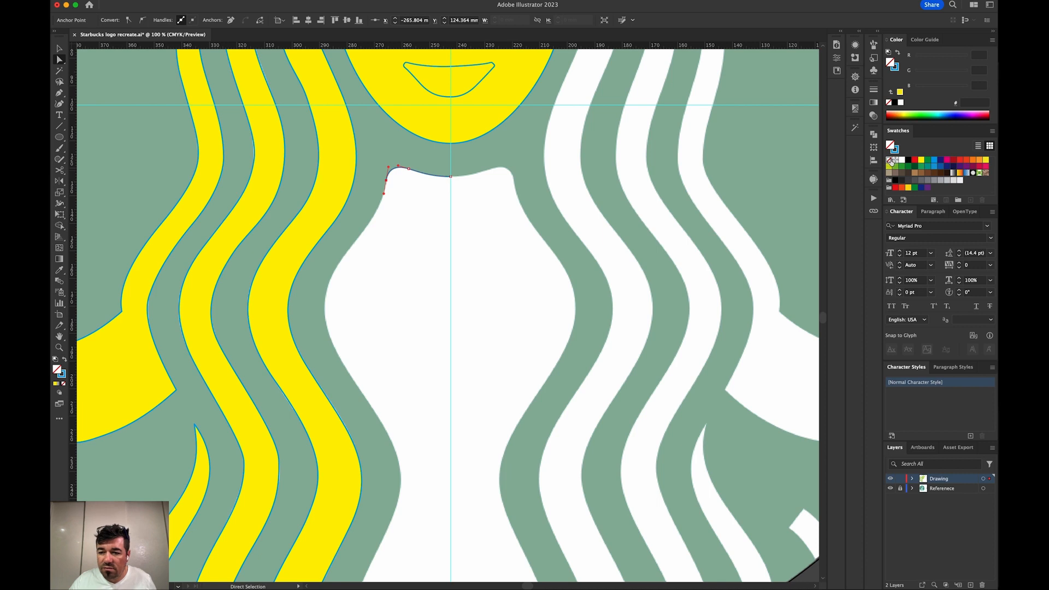
key("super+p")
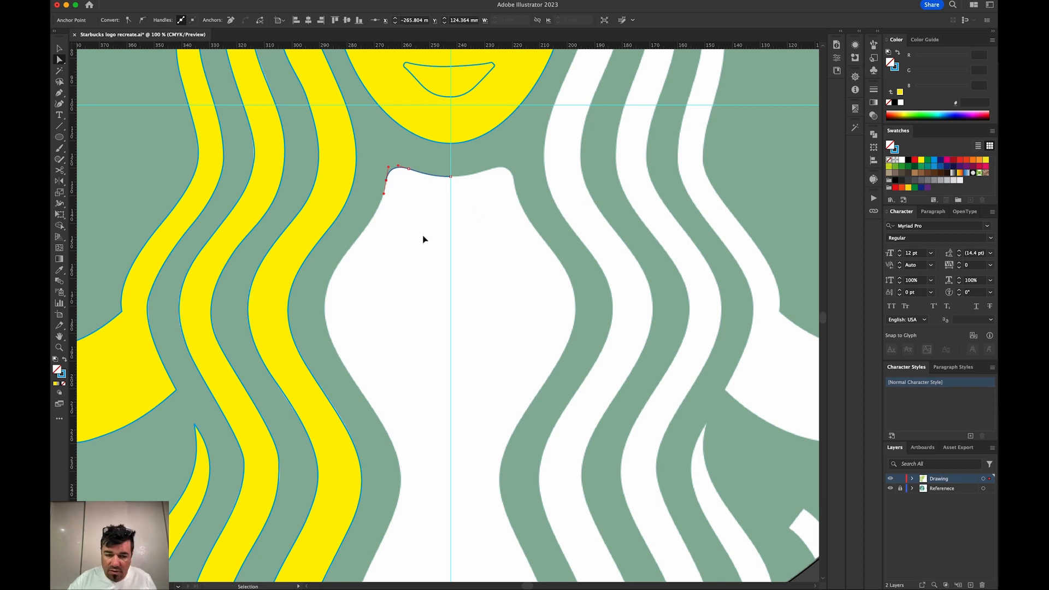
key("Escape")
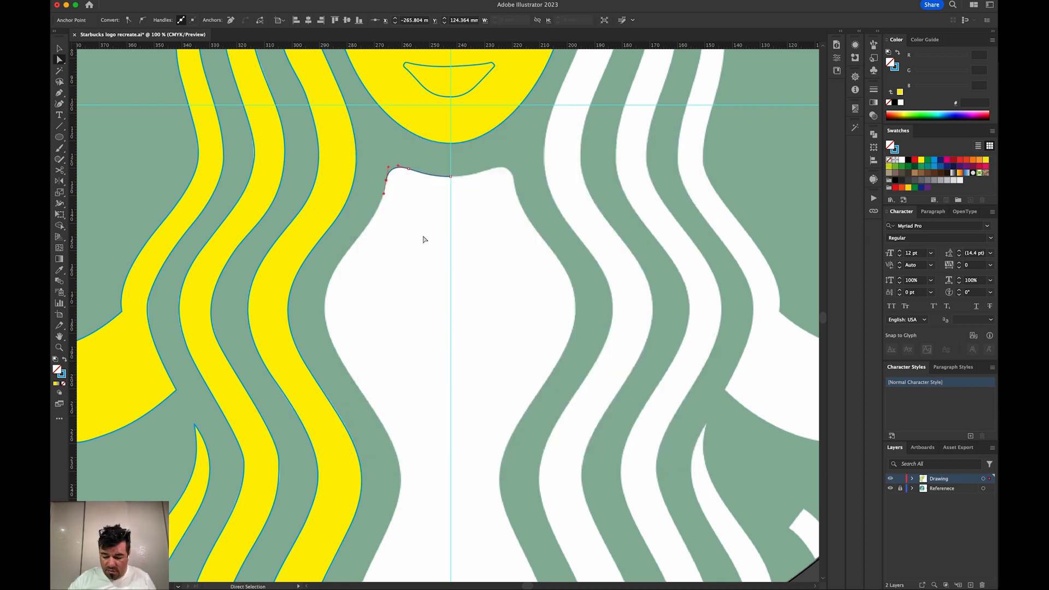
- Continue the Pen path from the rounded corner down the torso's curved left edge to just past the logo circle's lower rim
key("super+equal")
left_click_drag(403, 235, 499, 477)
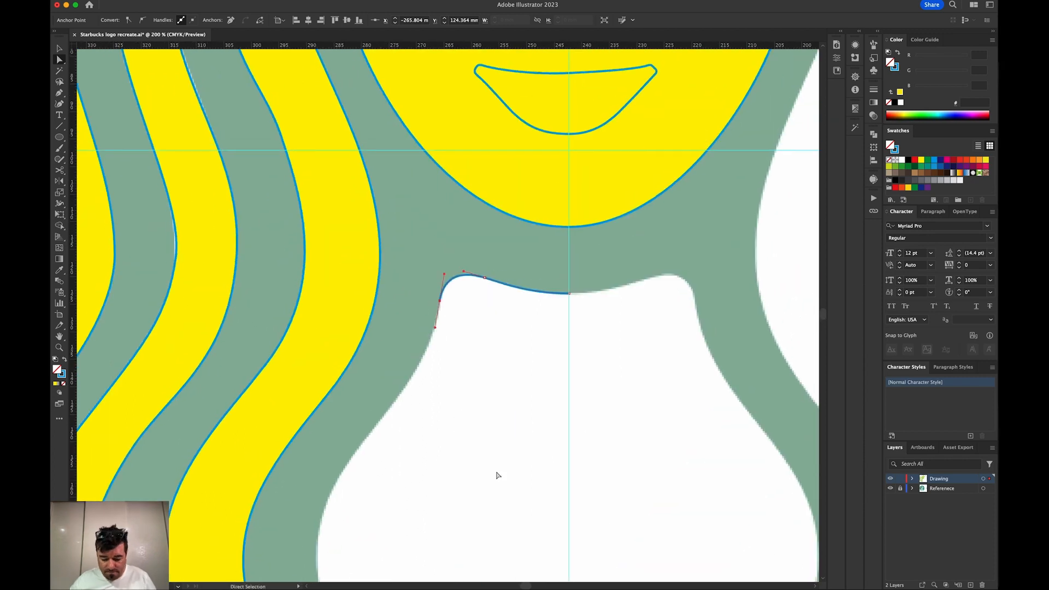
key("p")
left_click_drag(438, 300, 430, 341)
left_click_drag(372, 431, 324, 496)
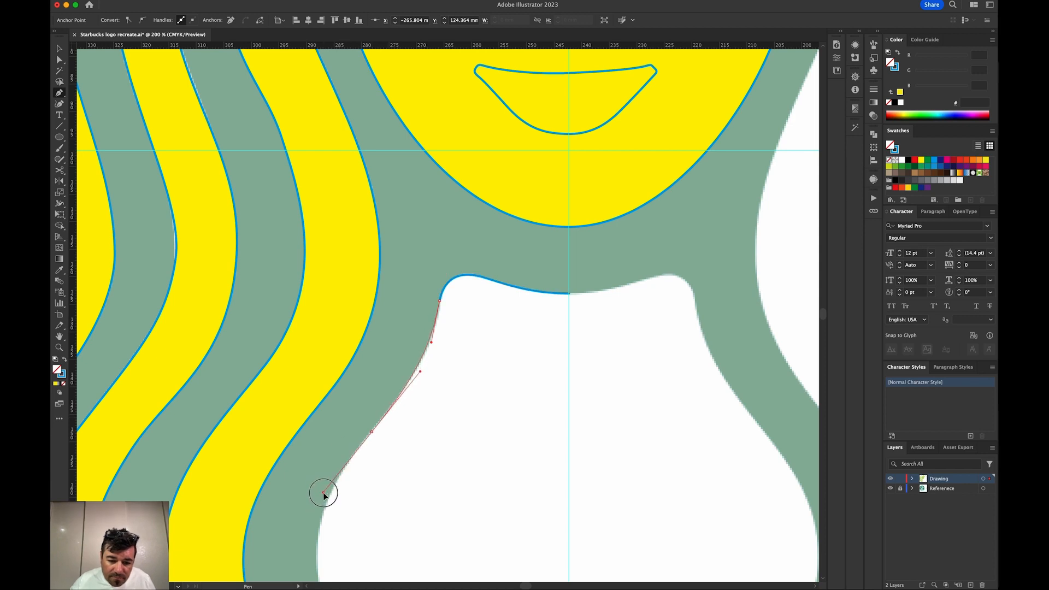
left_click_drag(426, 485, 466, 200)
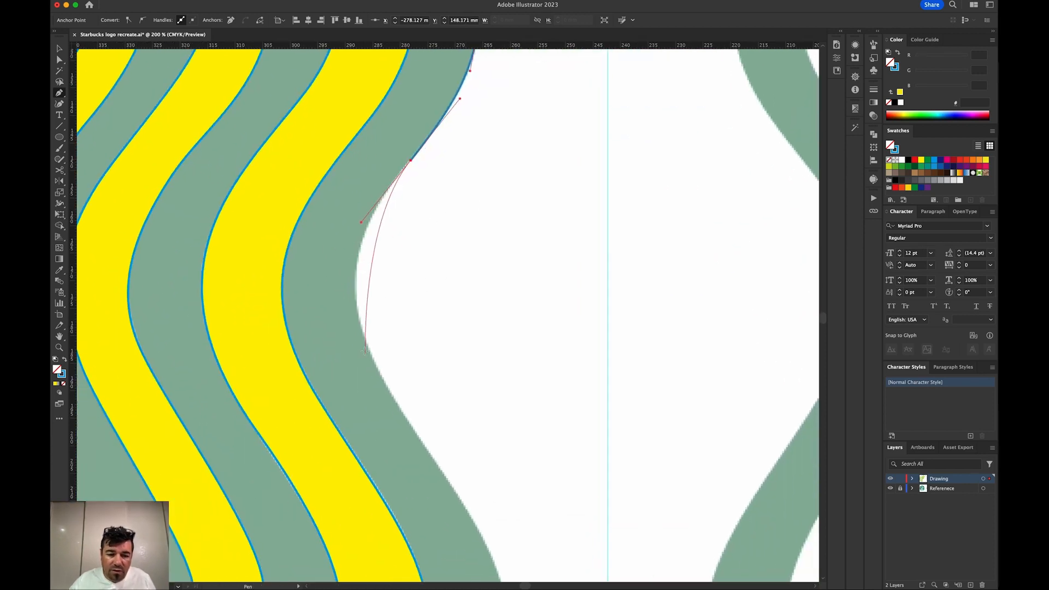
left_click_drag(371, 356, 413, 114)
left_click_drag(451, 230, 474, 281)
left_click_drag(449, 398, 416, 467)
left_click_drag(443, 432, 524, 112)
left_click_drag(444, 397, 464, 539)
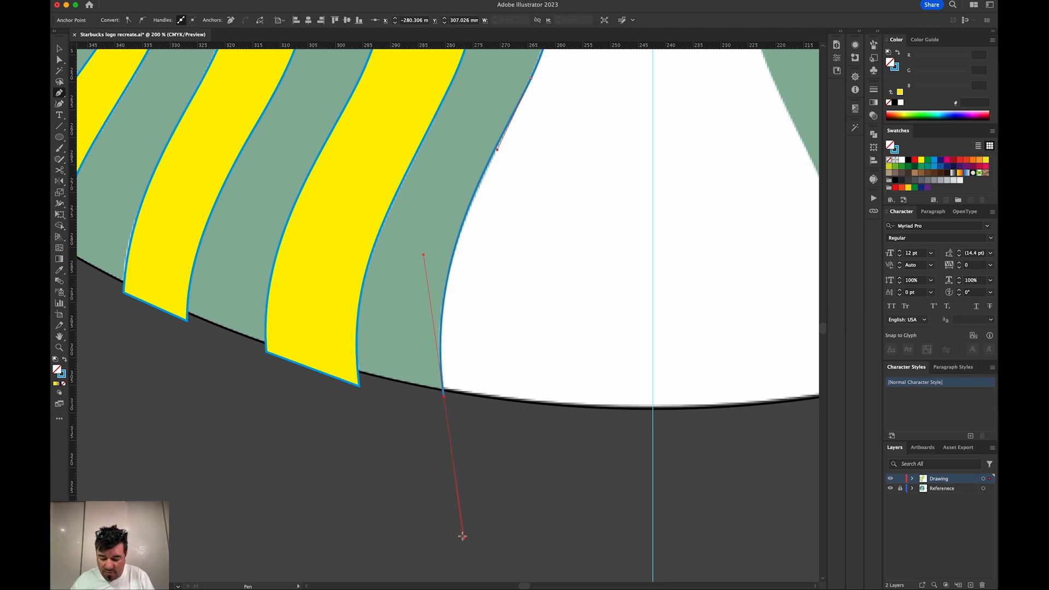
- Extend the torso path with straight segments just below the circle's rim to the centre guide, and deselect it
key("space")
left_click(443, 395)
left_click(552, 416)
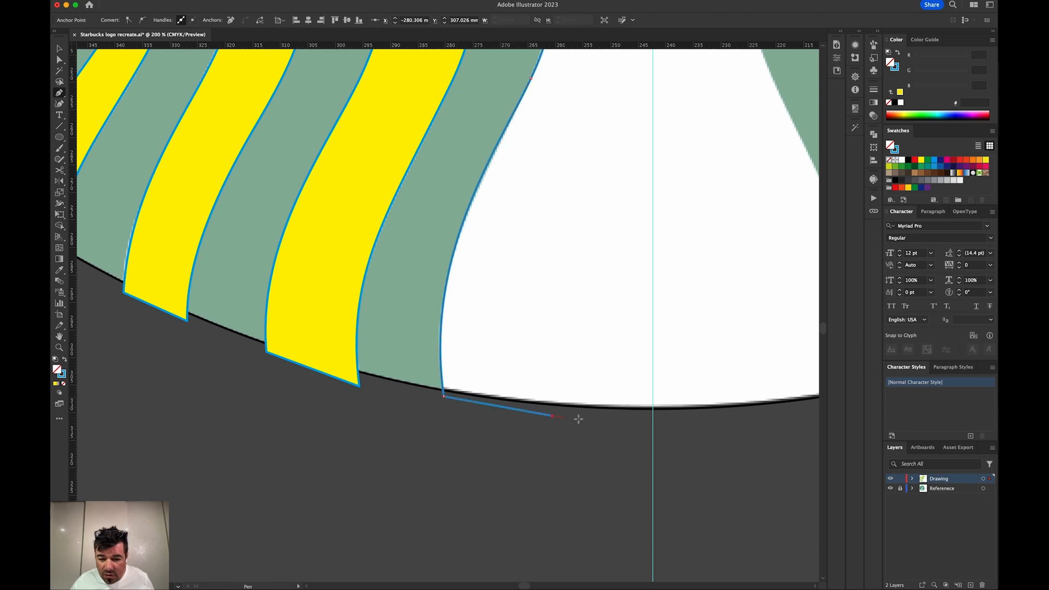
left_click(653, 421)
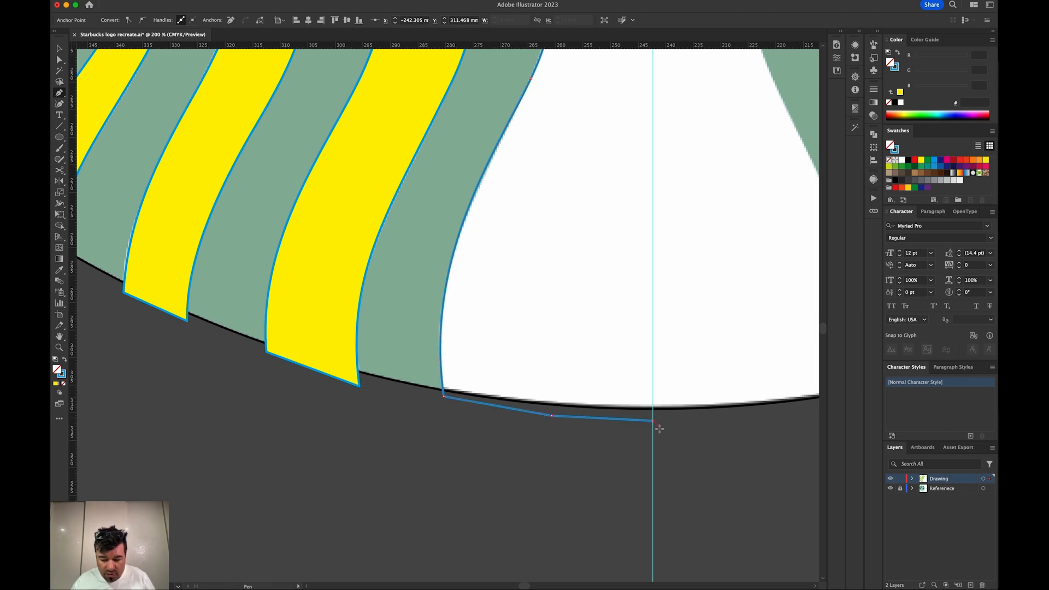
key("v")
key("super+shift+a")
- Adjust the lower handle of the anchor on the torso's lower left edge to match the reference
key("space")
left_click_drag(659, 426, 506, 539)
left_click_drag(445, 277, 451, 474)
left_click_drag(436, 426, 570, 215)
key("a")
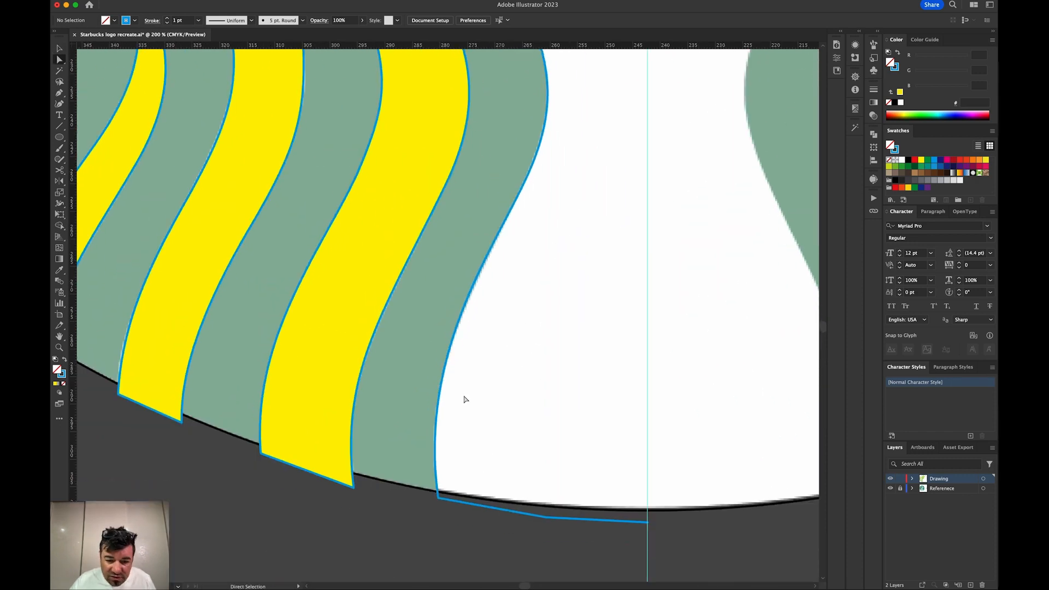
left_click(455, 353)
left_click(492, 255)
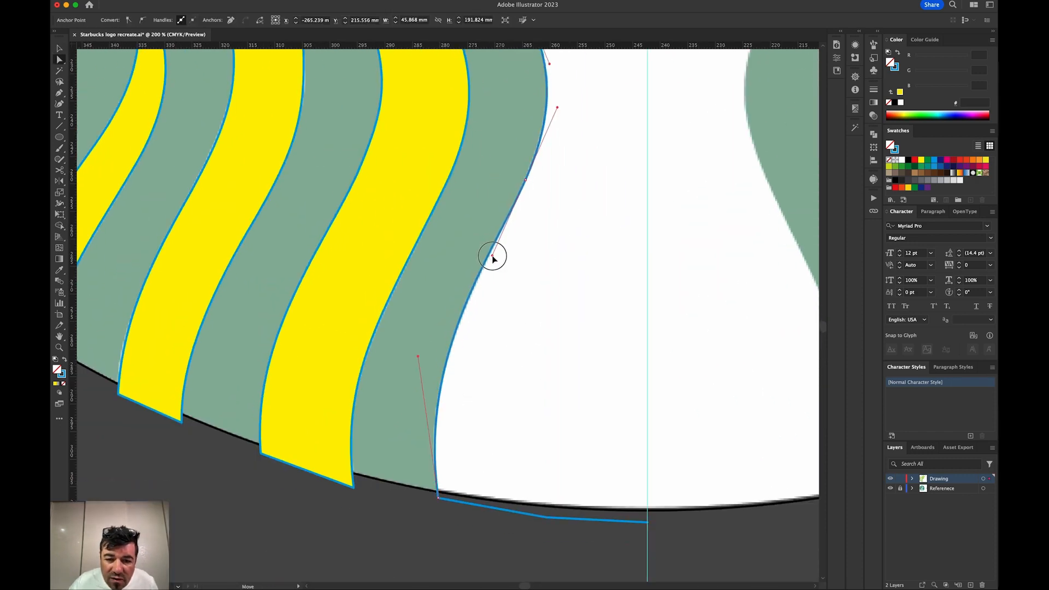
- Nudge the upper left edge anchor of the torso path slightly left and up, and lengthen the handle below the rounded corner
scroll(539, 246, "up", 10)
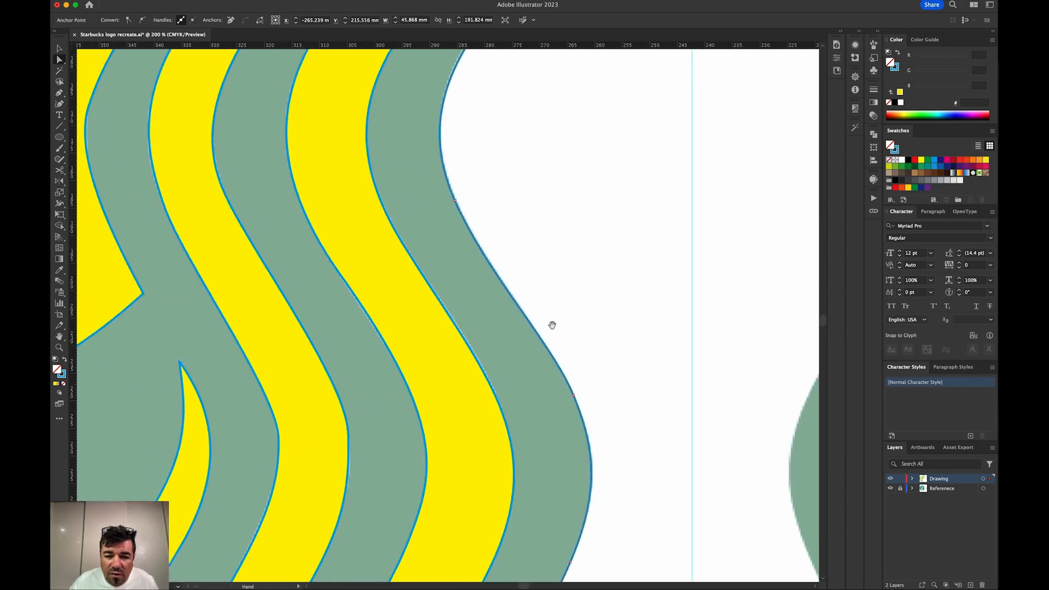
left_click_drag(552, 325, 478, 499)
left_click(447, 243)
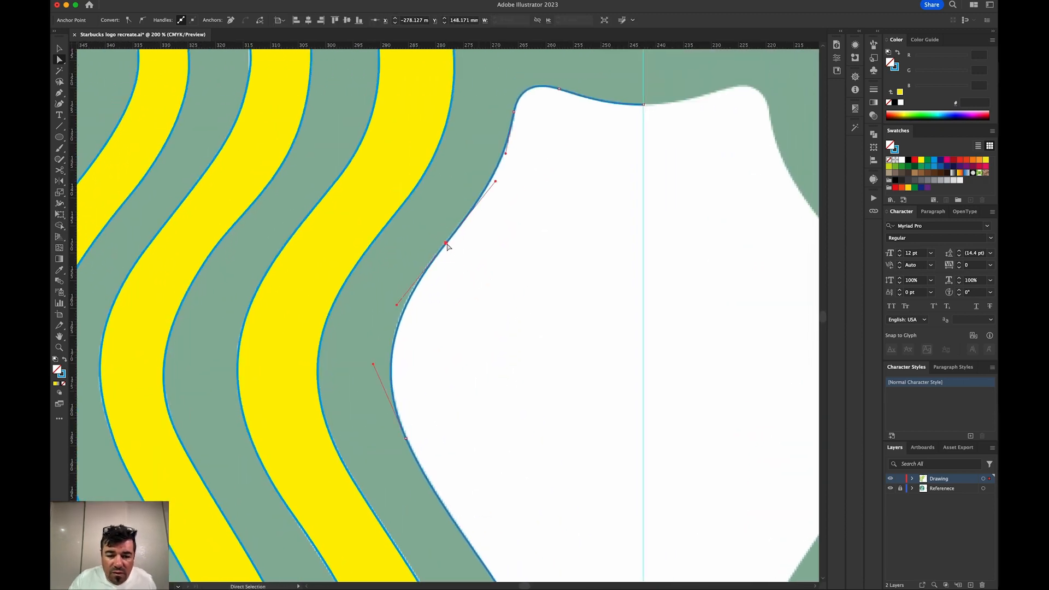
key("Left")
key("Left")
key("Left")
key("Up")
key("Left")
key("Right")
left_click_drag(506, 154, 506, 163)
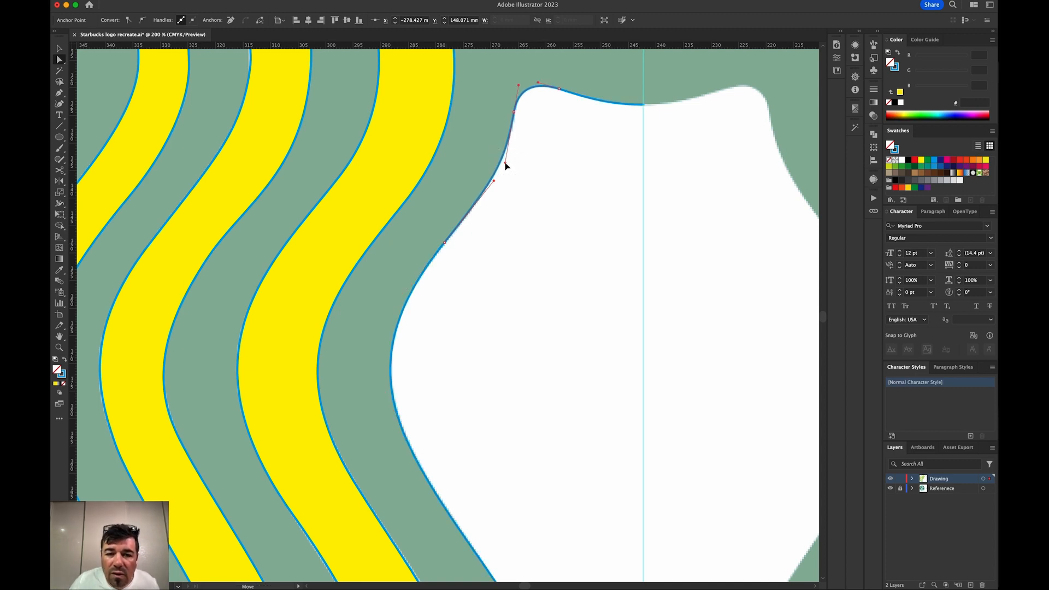
- Select the entire half-torso path and place a duplicate of it down and to the right of the original
key("super+minus")
key("super+minus")
key("super+minus")
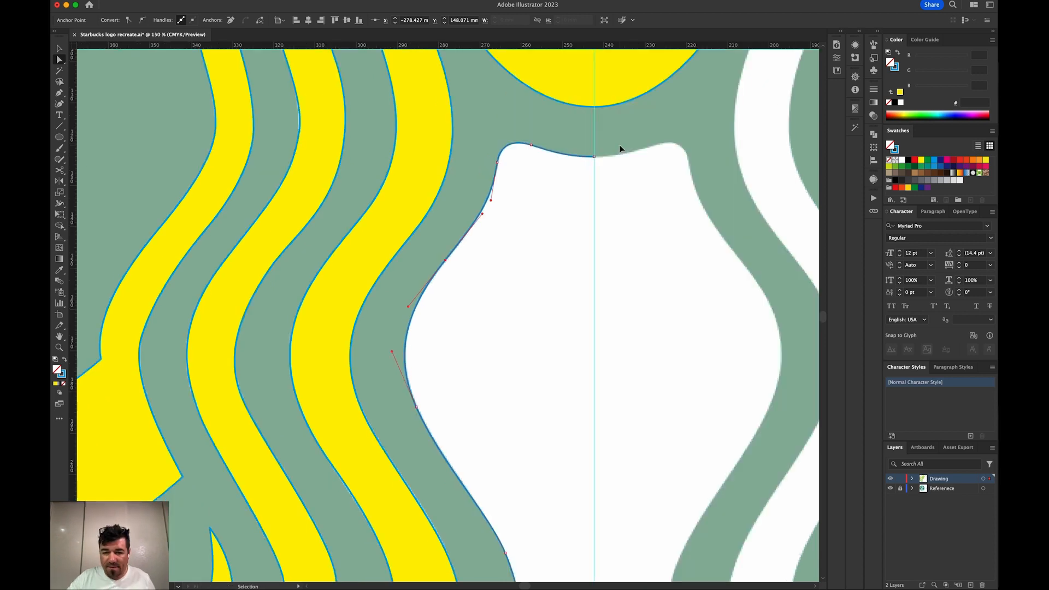
key("v")
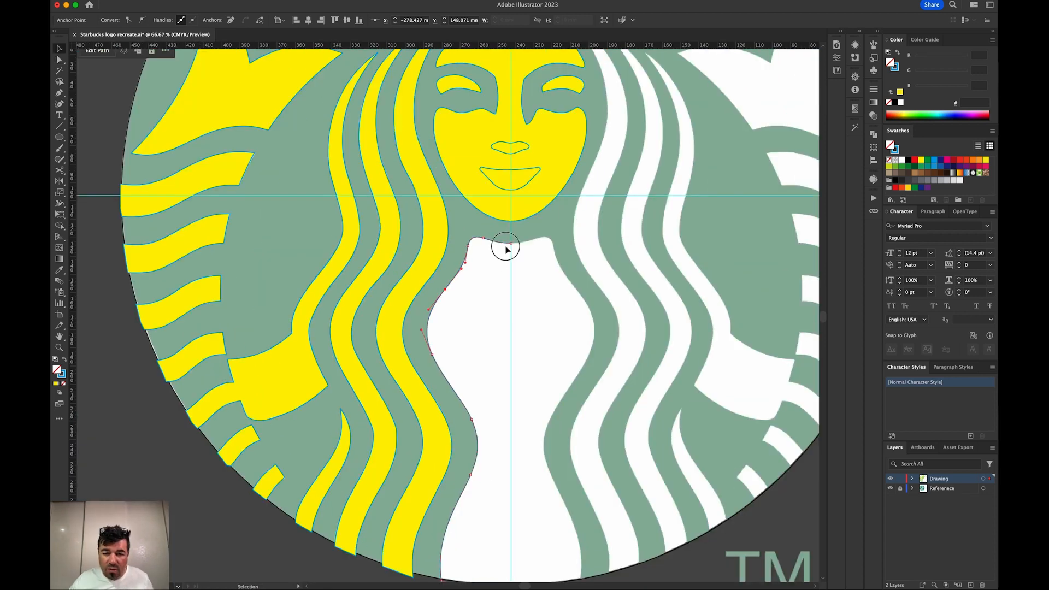
left_click(508, 244)
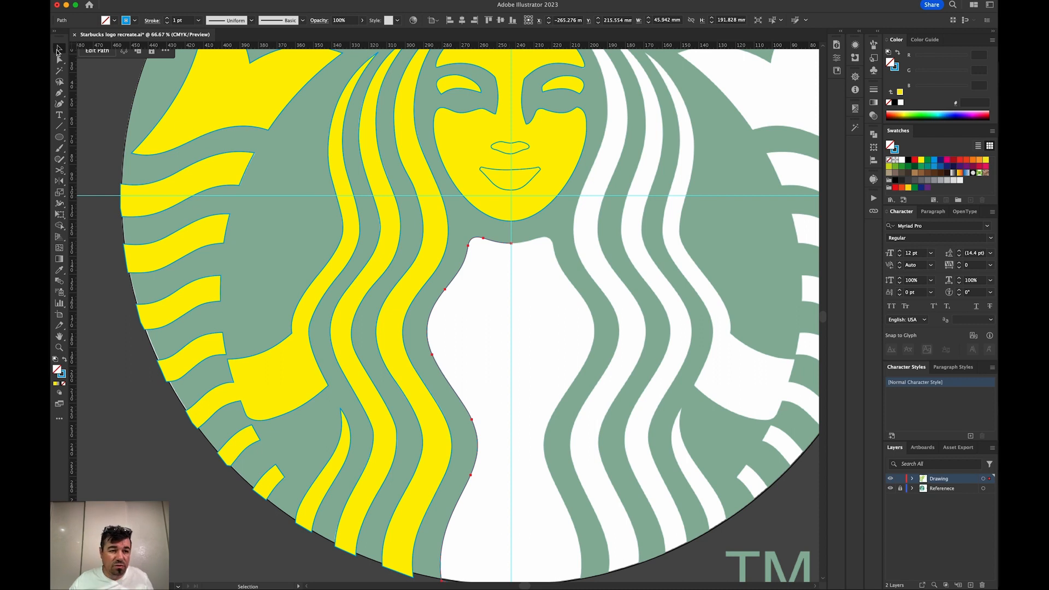
left_click_drag(512, 248, 551, 273)
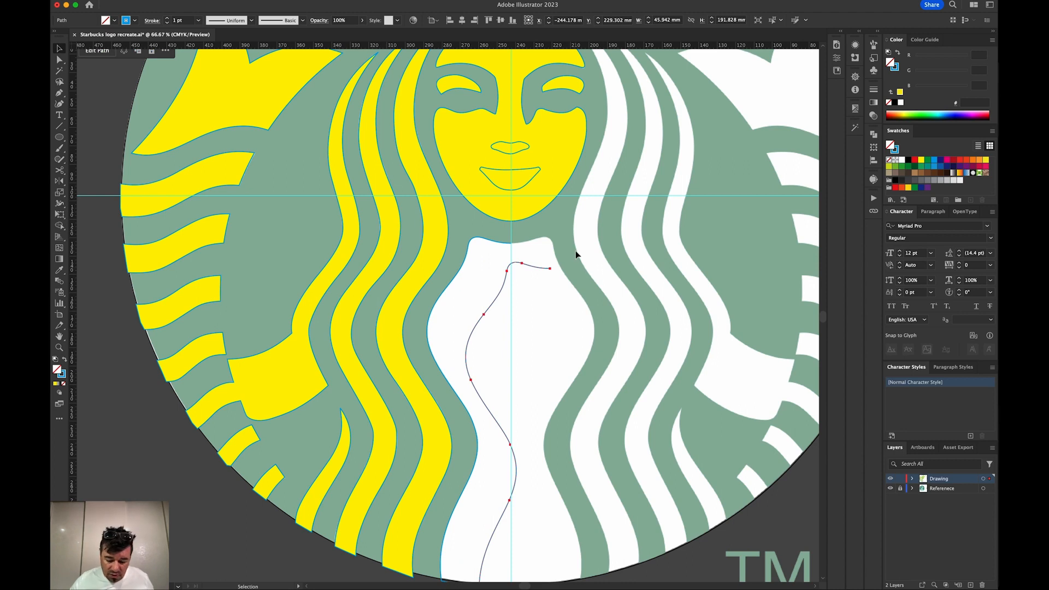
- Reflect the duplicated half across the vertical axis and snap its upper end to the original path's end at the centre guide
key("o")
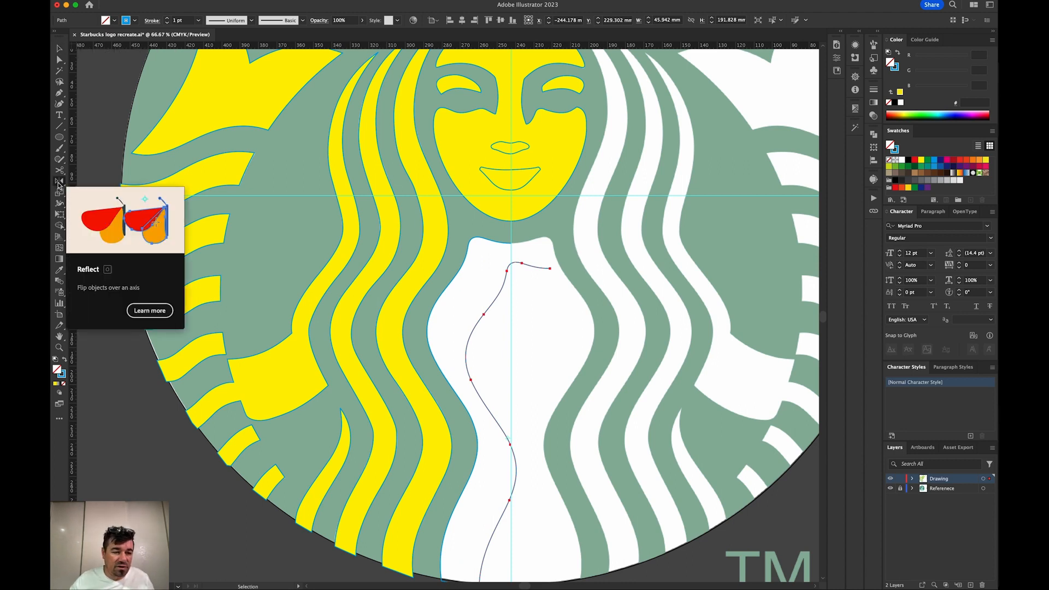
double_click(58, 182)
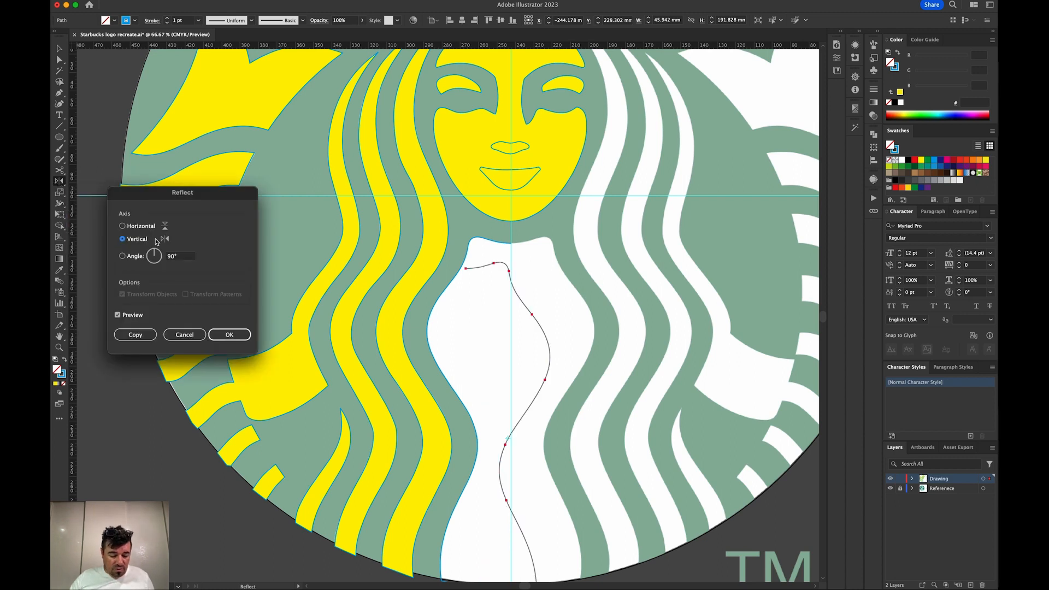
key("Escape")
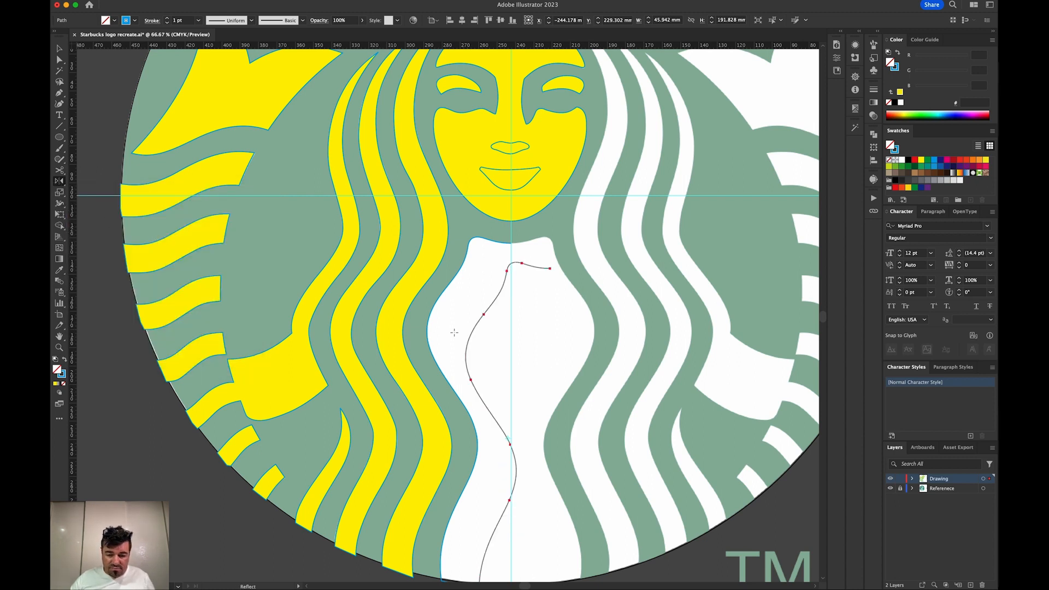
key("Return")
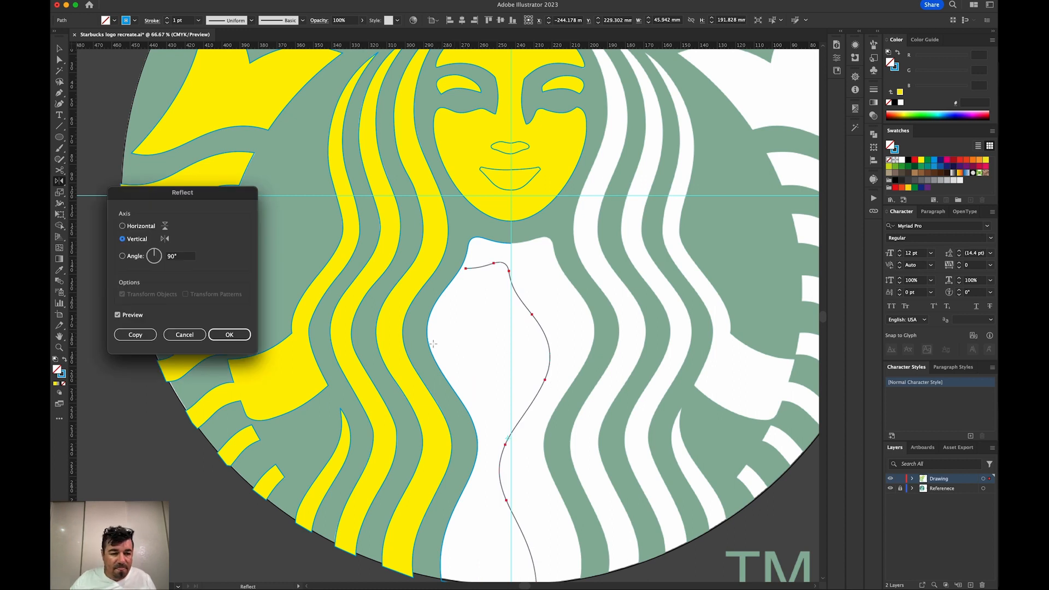
left_click(234, 336)
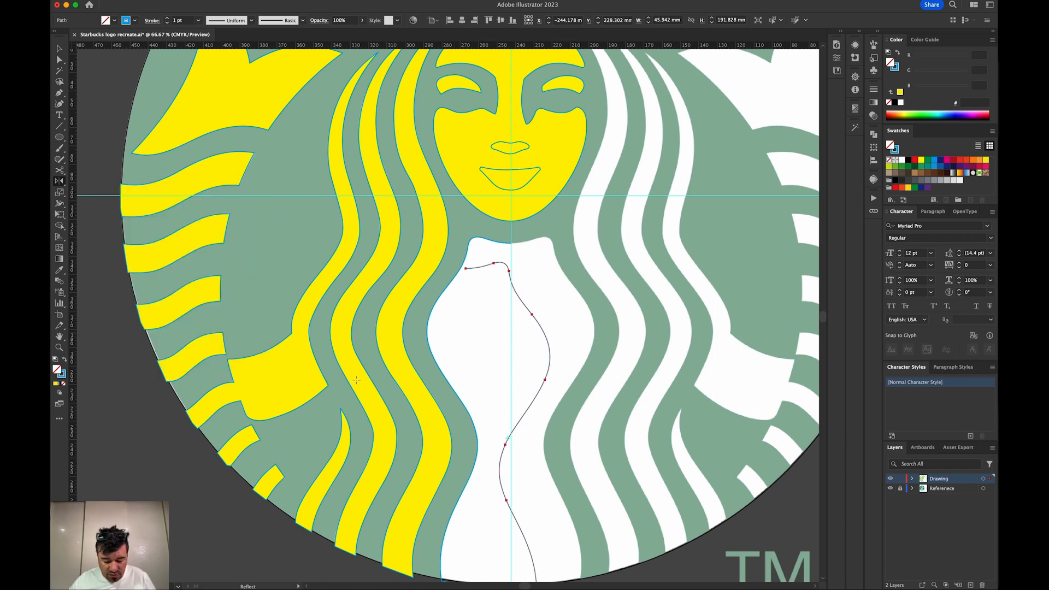
key("v")
left_click_drag(466, 269, 511, 244)
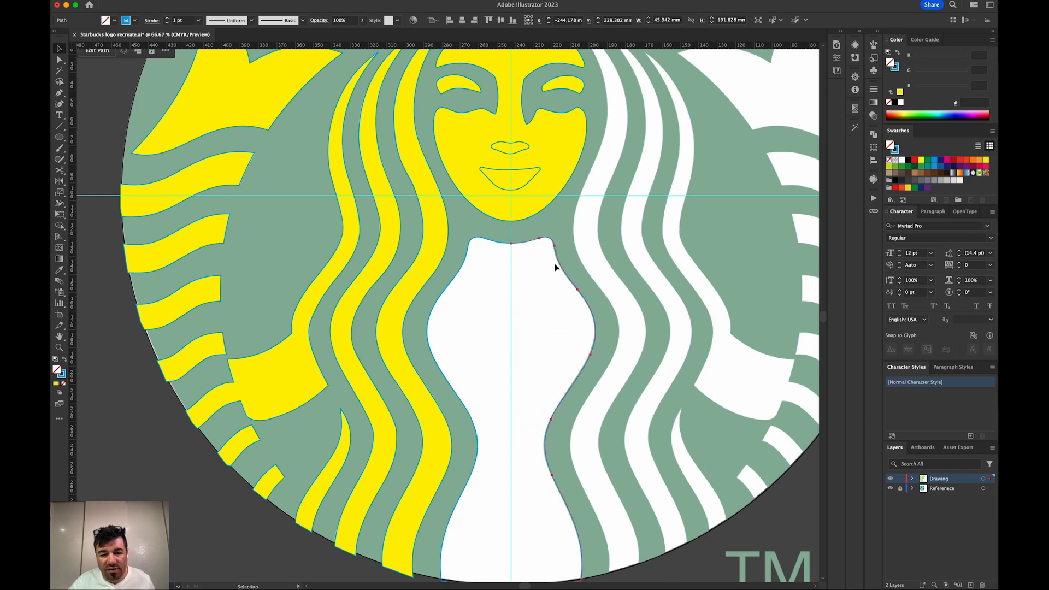
- Join the two torso halves at their upper endpoints on the centre guide
key("a")
left_click(522, 260)
left_click_drag(518, 255, 494, 228)
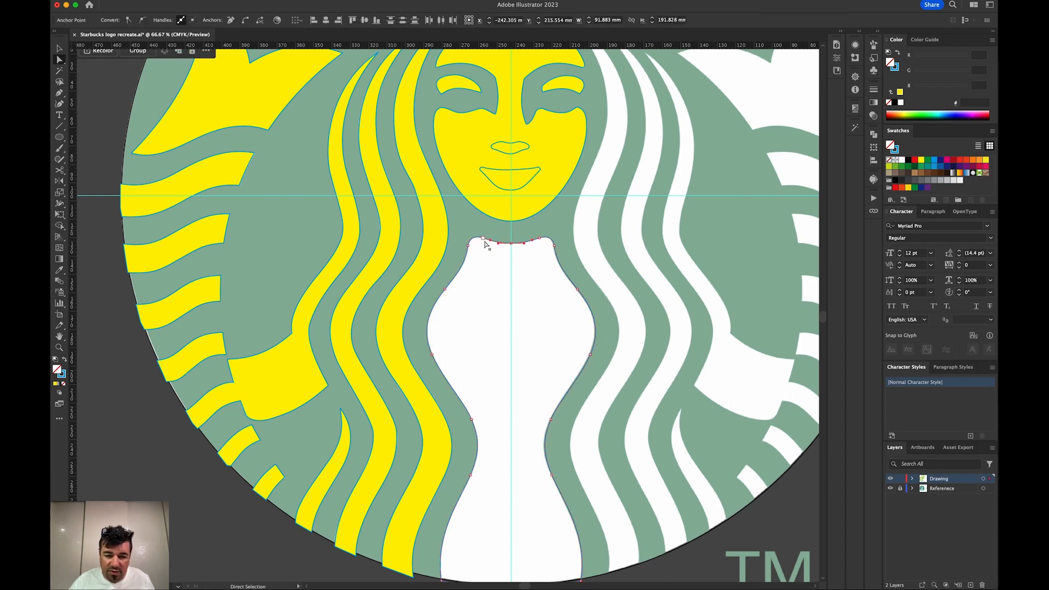
key("v")
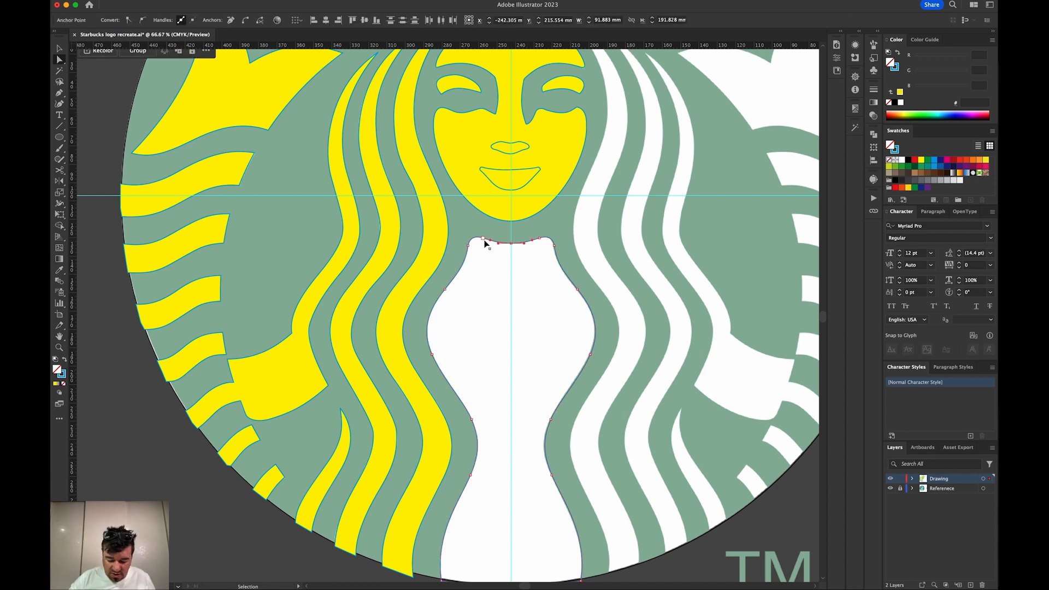
key("a")
left_click(516, 252)
left_click(520, 244)
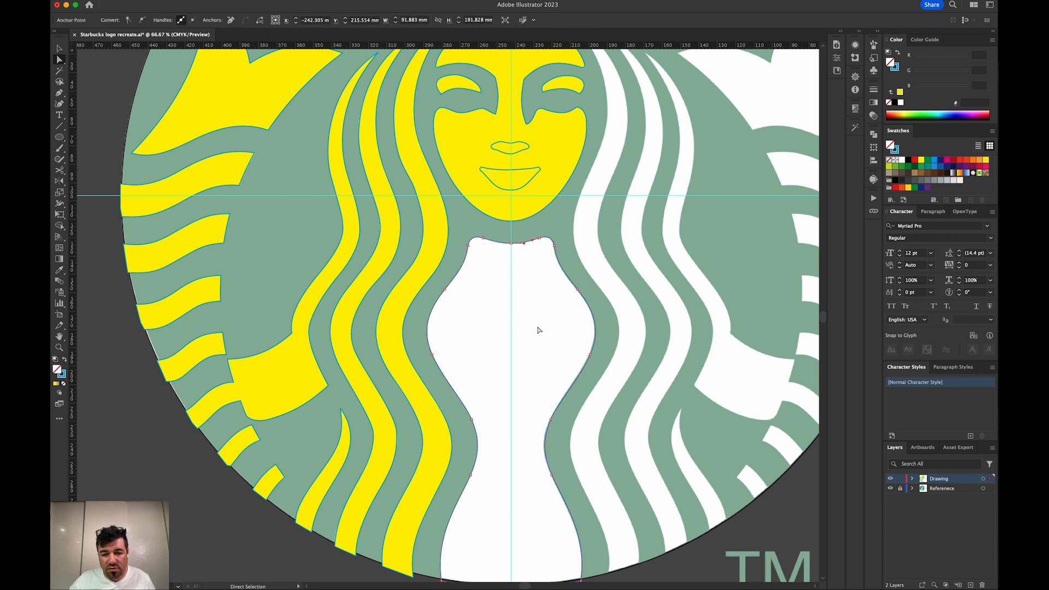
- Join the lower endpoints of the torso outline at the centre guide to close it, and deselect it
left_click_drag(539, 417, 525, 237)
left_click_drag(504, 416, 496, 409)
key("super+j")
key("Return")
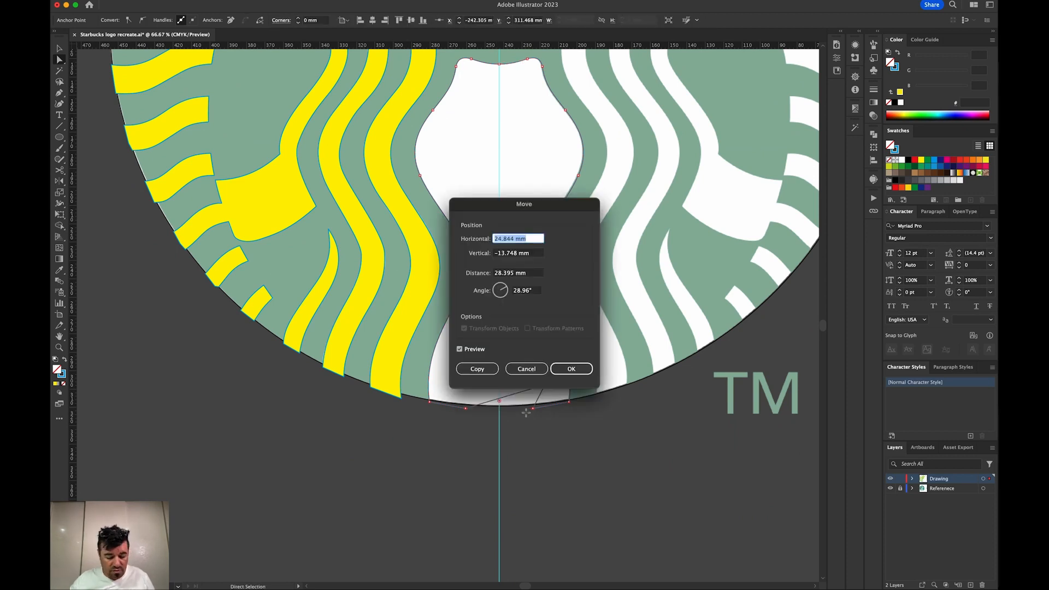
key("Escape")
left_click(522, 441)
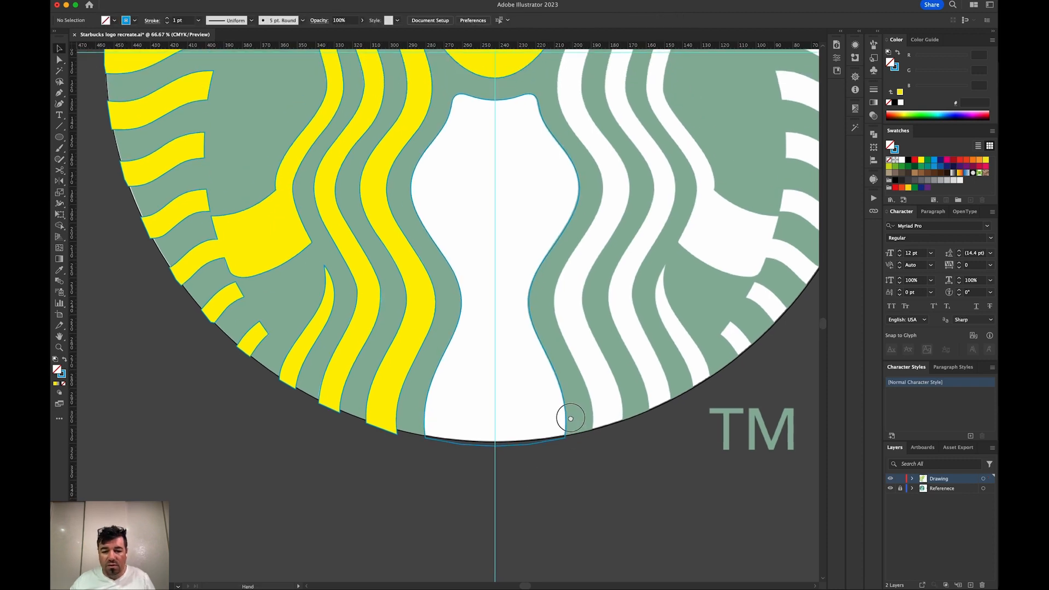
- Fill the closed torso shape with the same yellow and blue outline as the face, and deselect it
scroll(546, 437, "up", 4)
key("v")
left_click(572, 479)
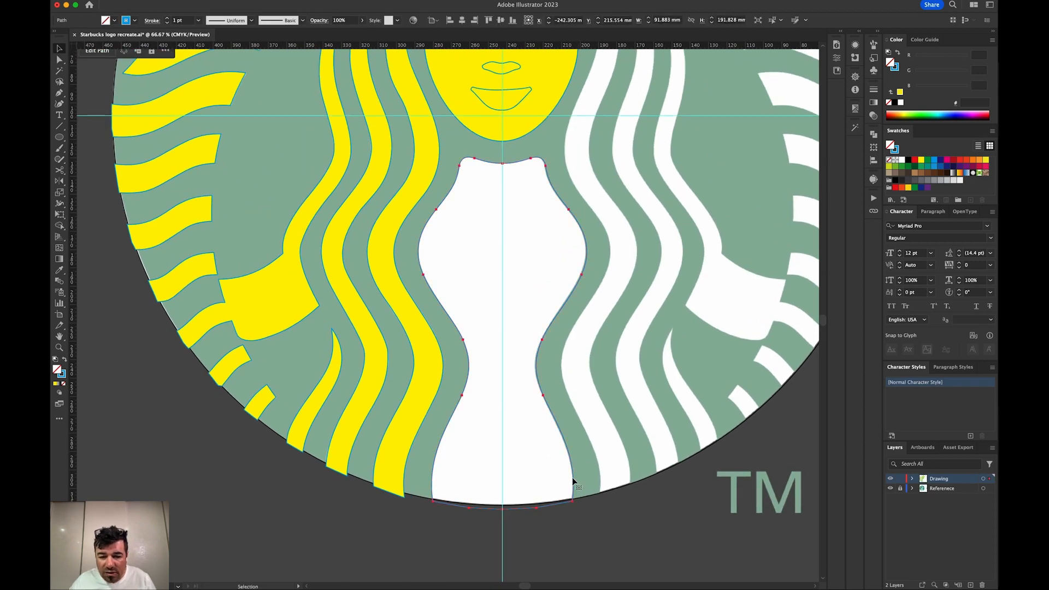
key("i")
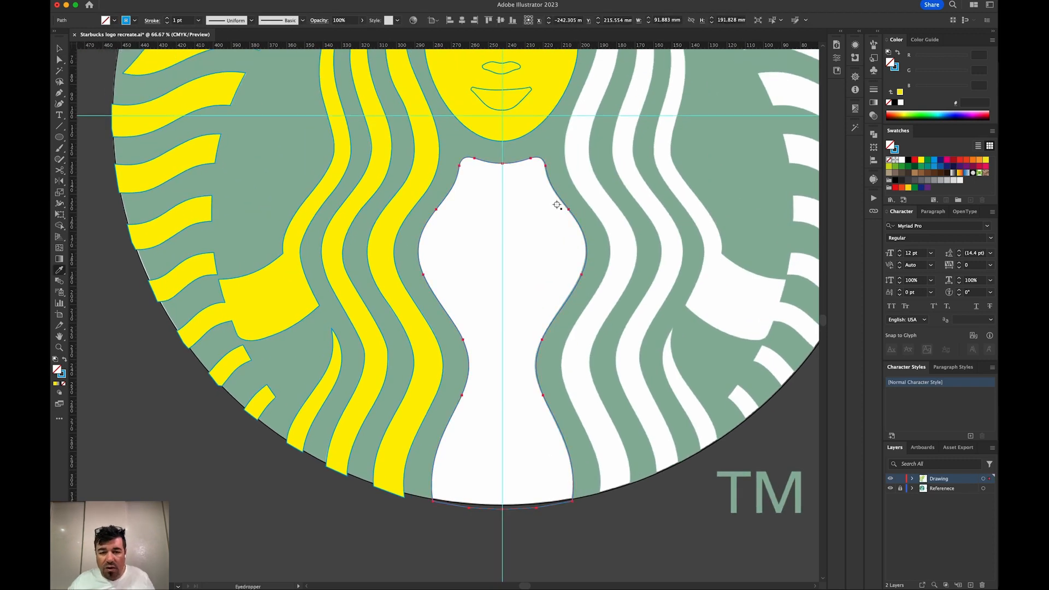
left_click(513, 132)
key("super+minus")
key("super+minus")
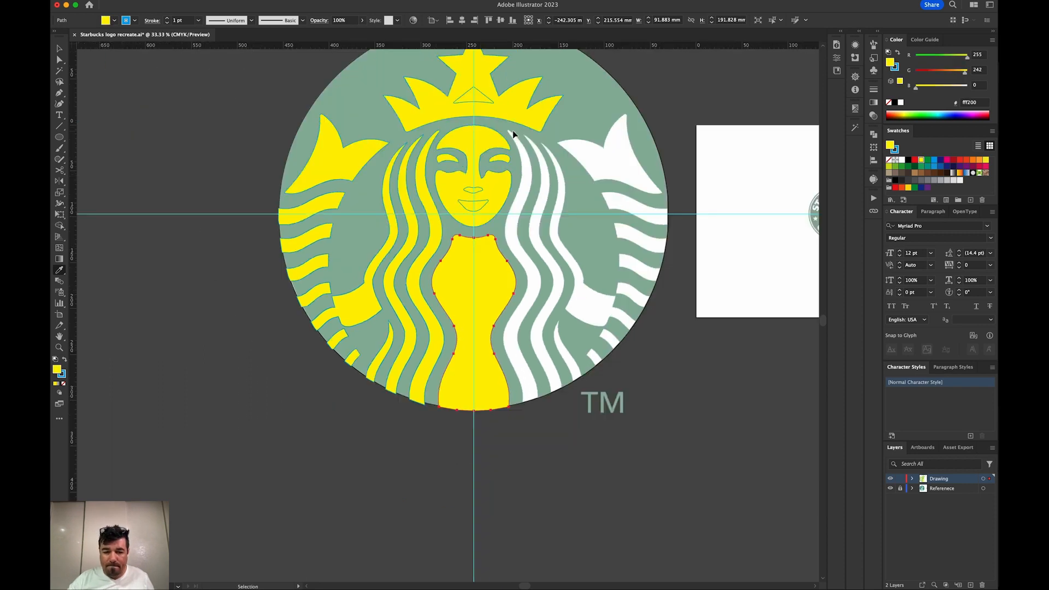
key("v")
left_click(549, 436)
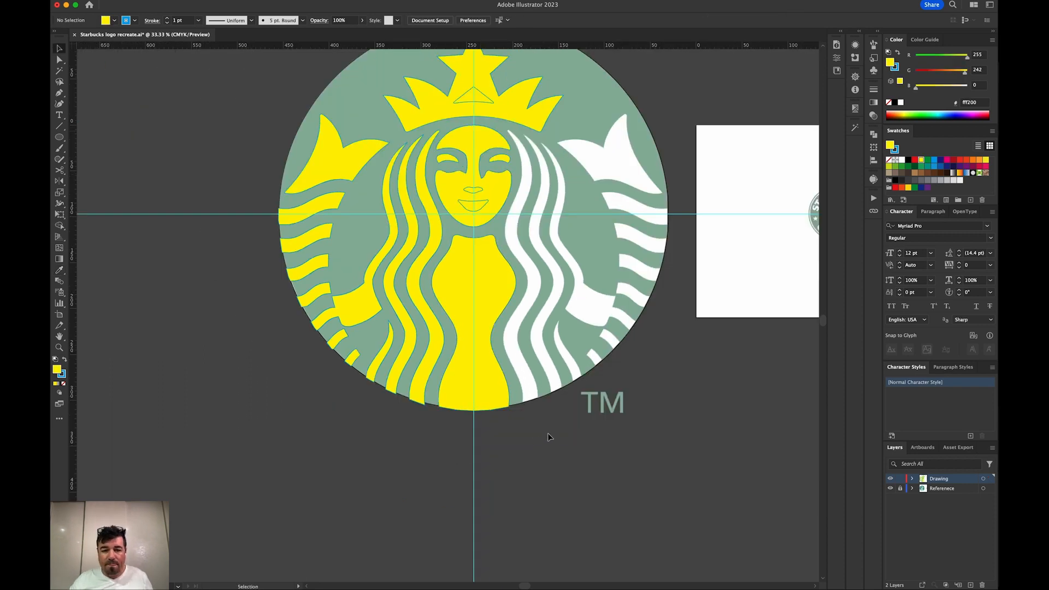
scroll(480, 233, "up", 1)
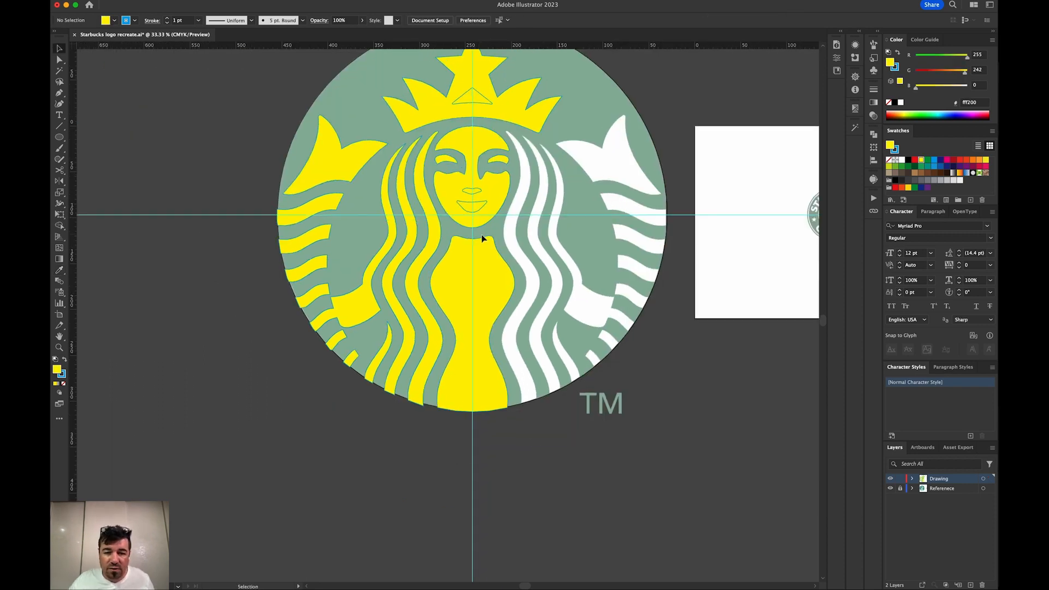
- Select all the hair strands, stripes and tail shapes of the logo's left half and group them
left_click(431, 217)
left_click(412, 217, "shift")
left_click(388, 222, "shift")
left_click(378, 265, "shift")
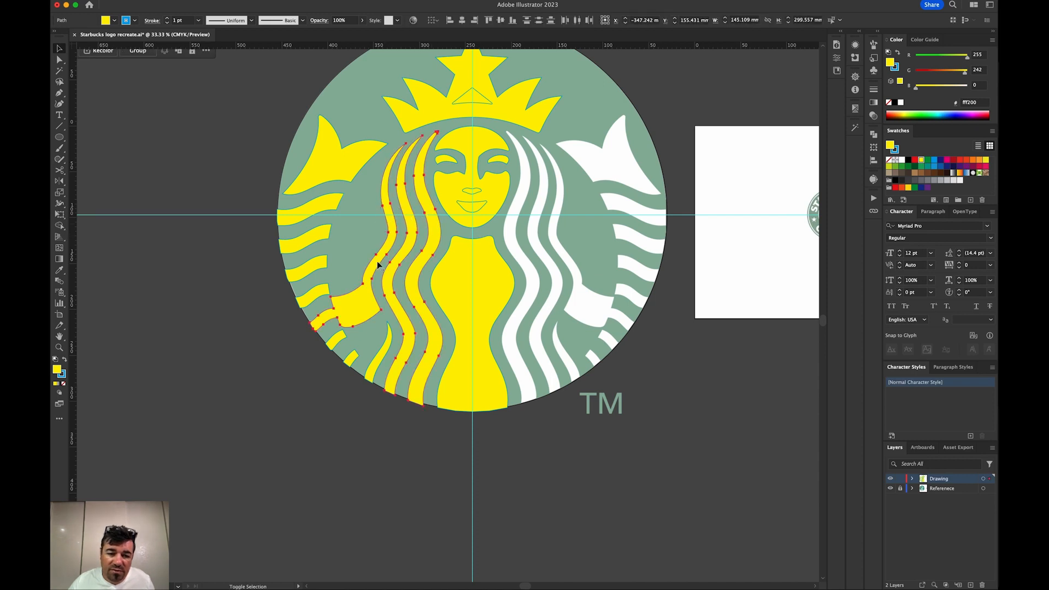
left_click(336, 345, "shift")
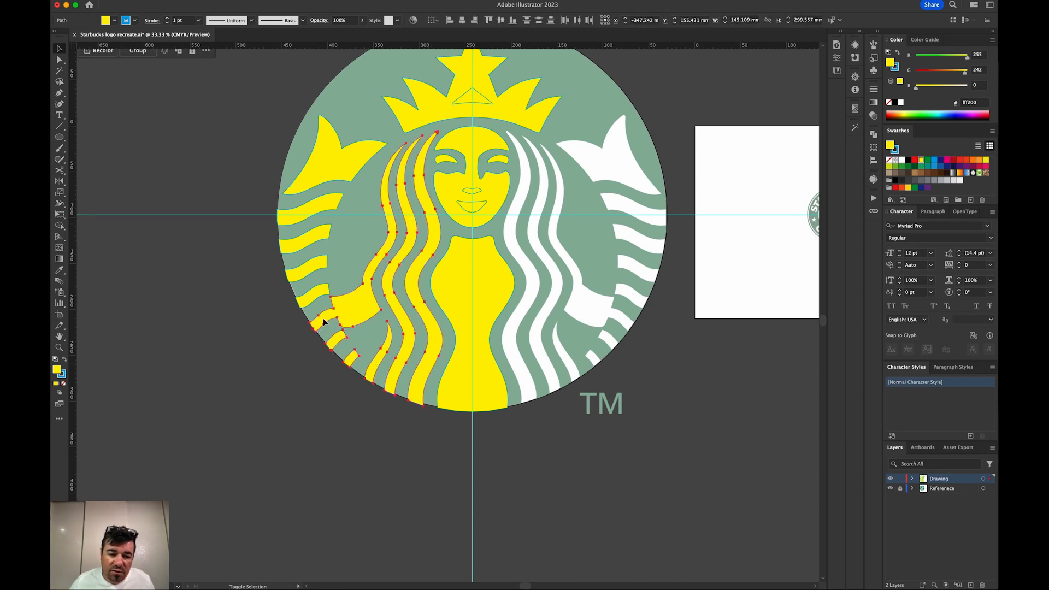
left_click(312, 266, "shift")
left_click(314, 238, "shift")
left_click(315, 209, "shift")
left_click(331, 175, "shift")
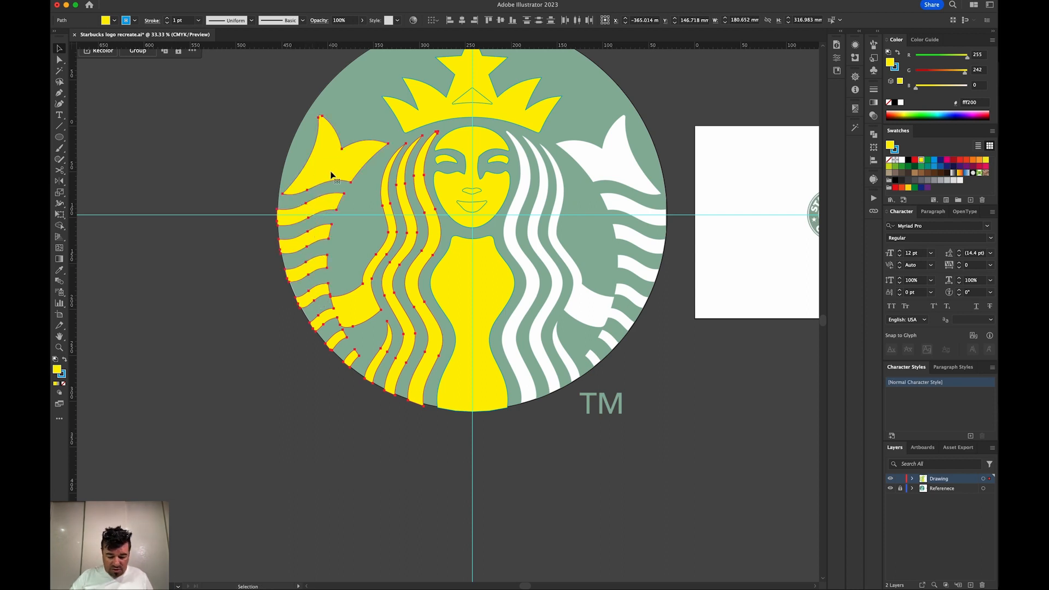
key("super+g")
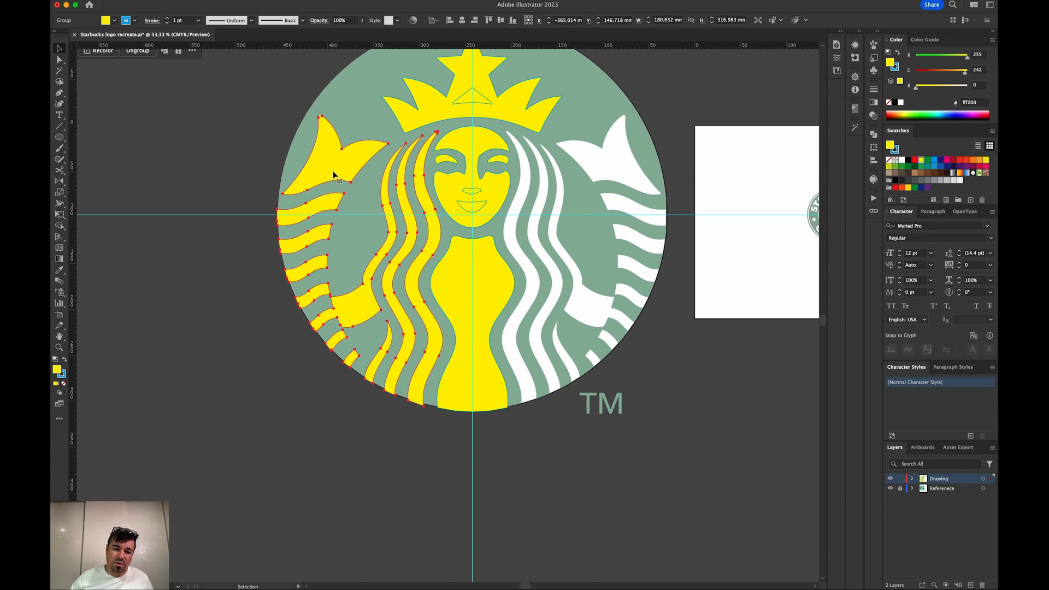
- Place a duplicate of the grouped half at the lower right of the logo and reflect it across the vertical axis
left_click_drag(334, 173, 618, 294)
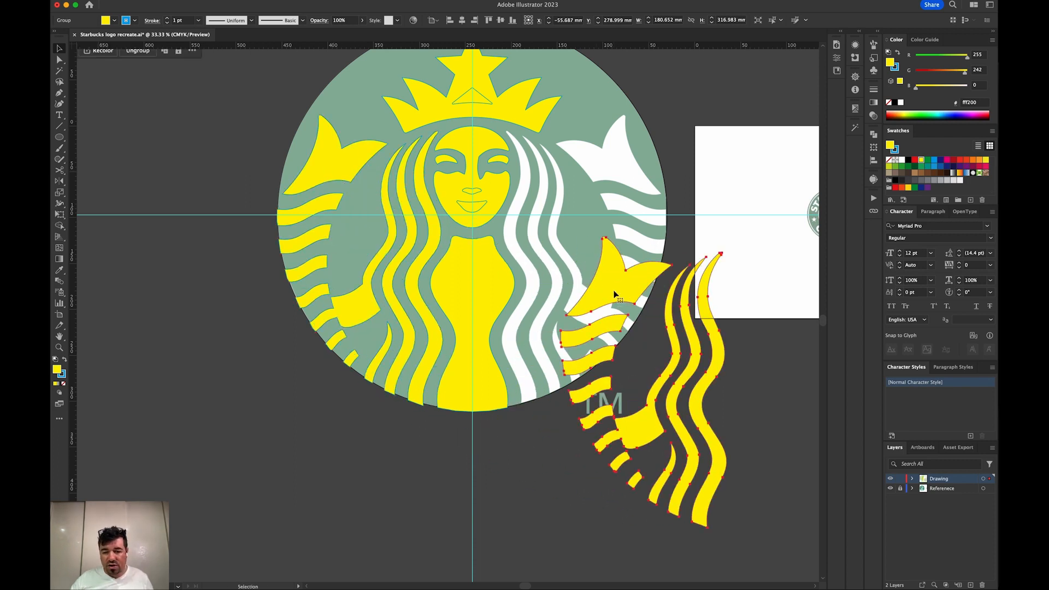
key("r")
key("Return")
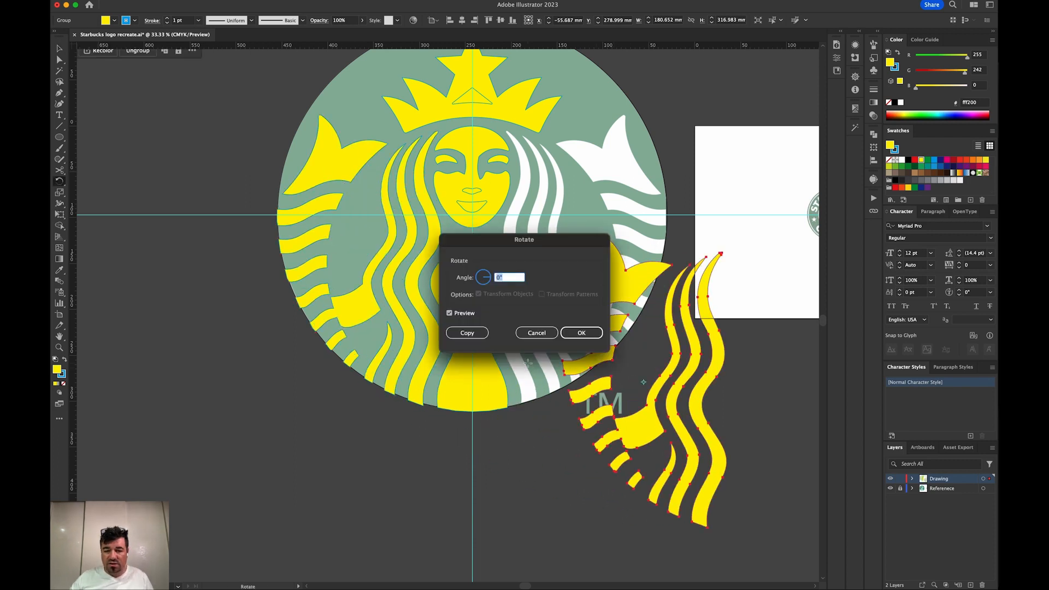
key("Escape")
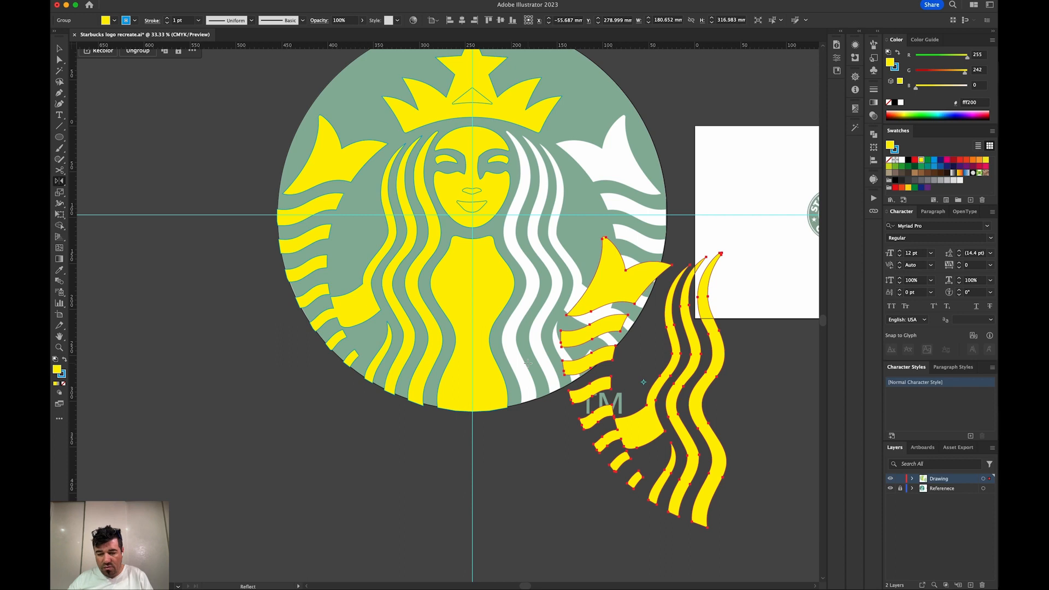
key("Return")
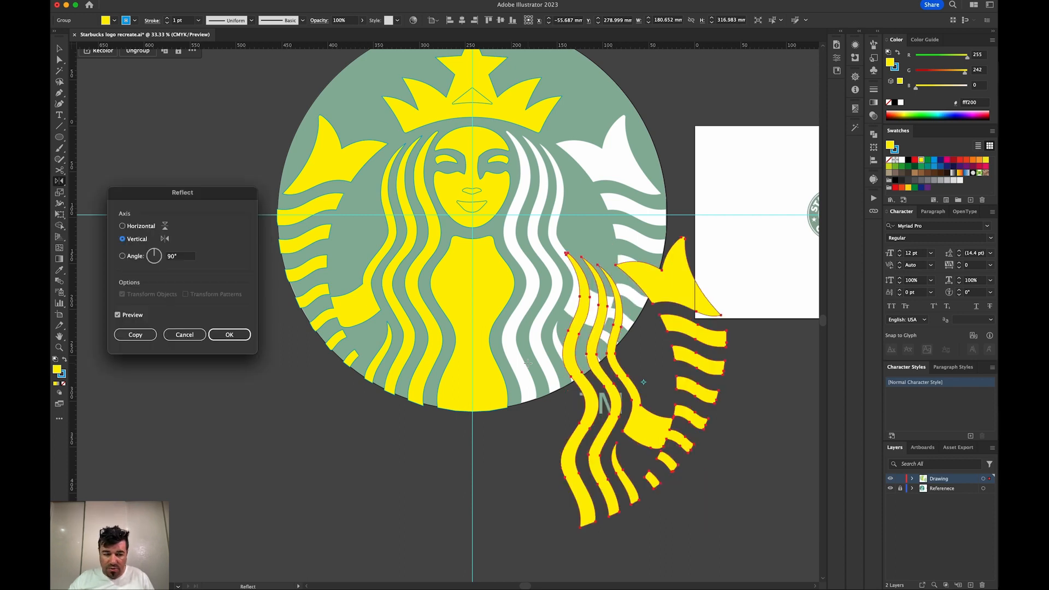
key("Return")
key("v")
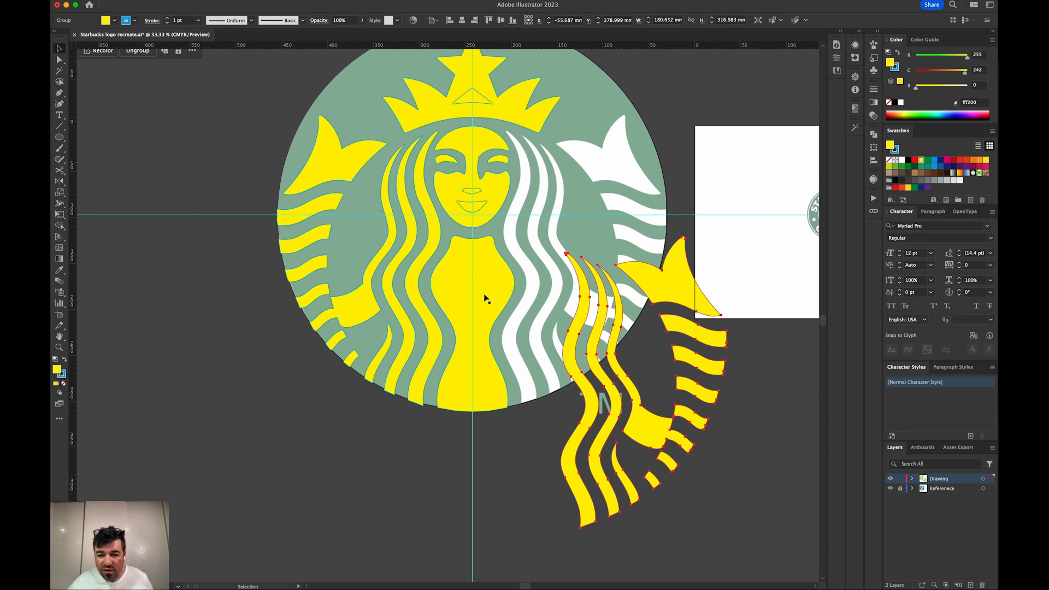
- Position the mirrored group over the reference's right half and set its fill to none
left_click_drag(617, 267, 557, 144)
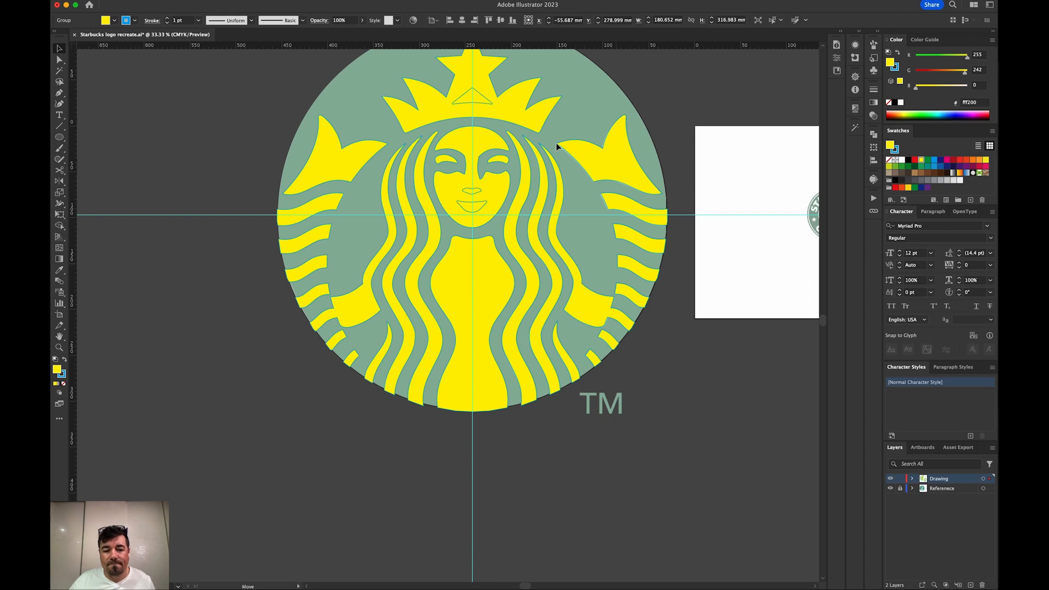
left_click_drag(557, 144, 556, 143)
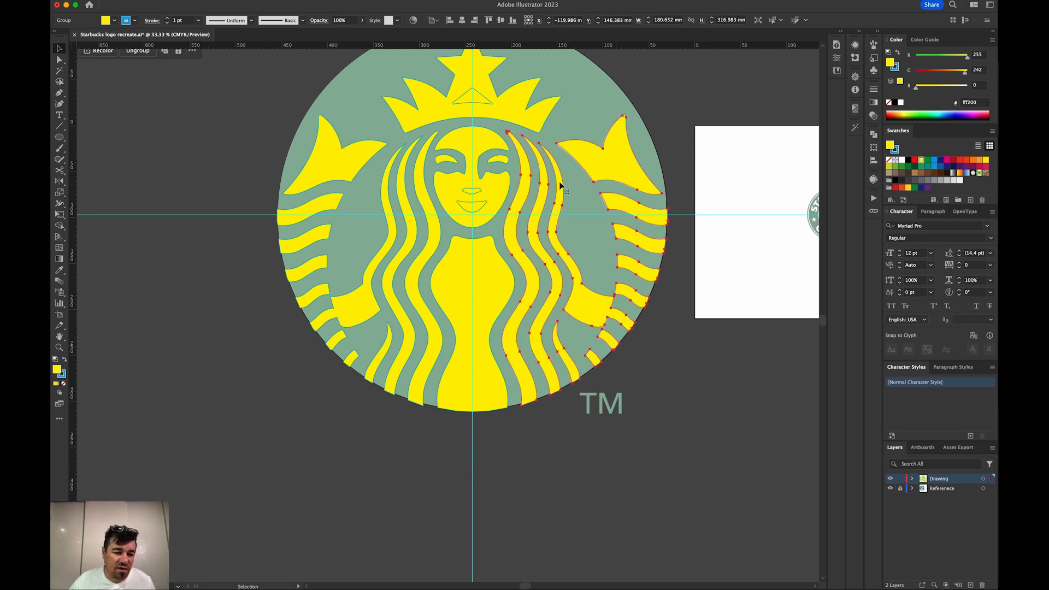
left_click(56, 385)
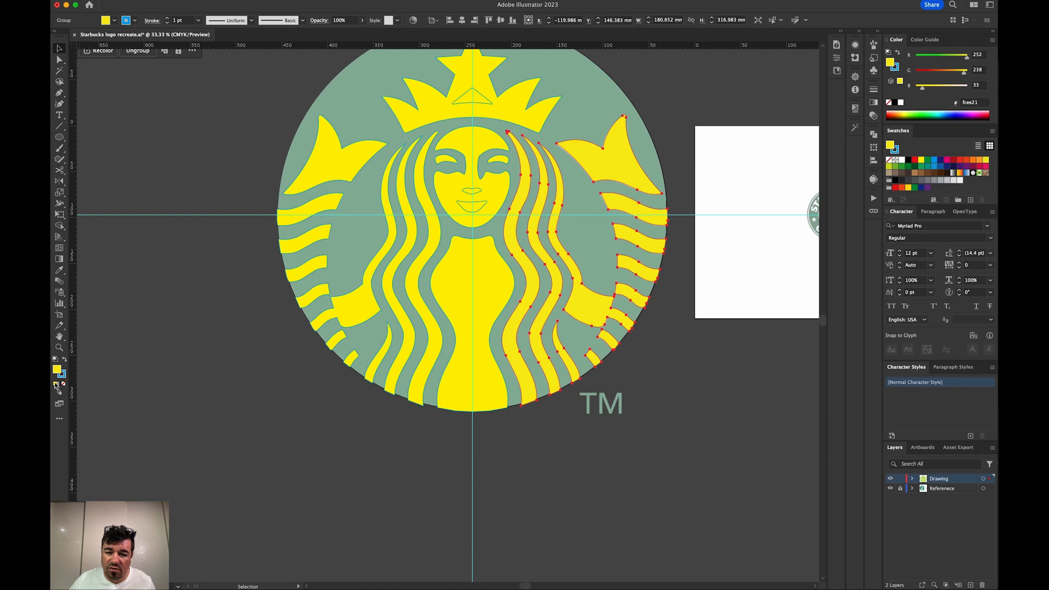
left_click(63, 384)
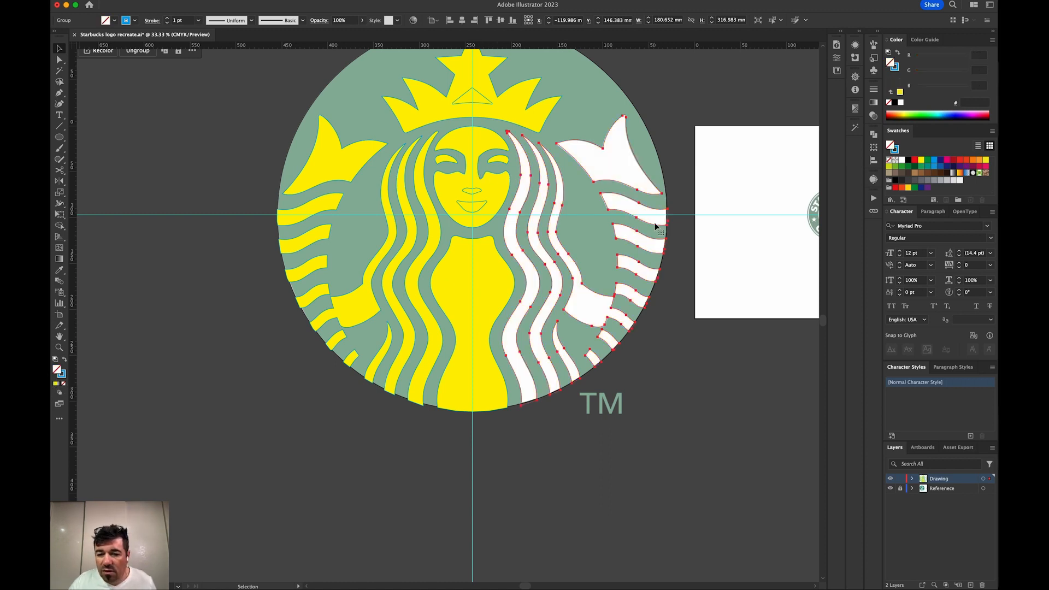
- Compare the mirrored group's outlines with the reference up close and fine-tune the group's horizontal position
key("super+1")
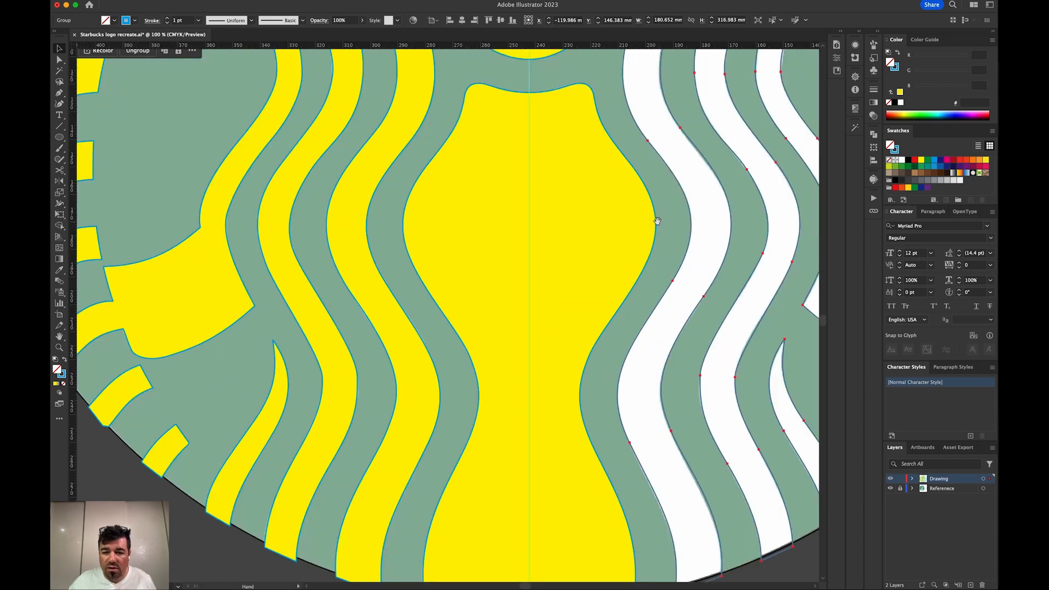
left_click_drag(630, 215, 581, 555)
left_click_drag(594, 426, 581, 457)
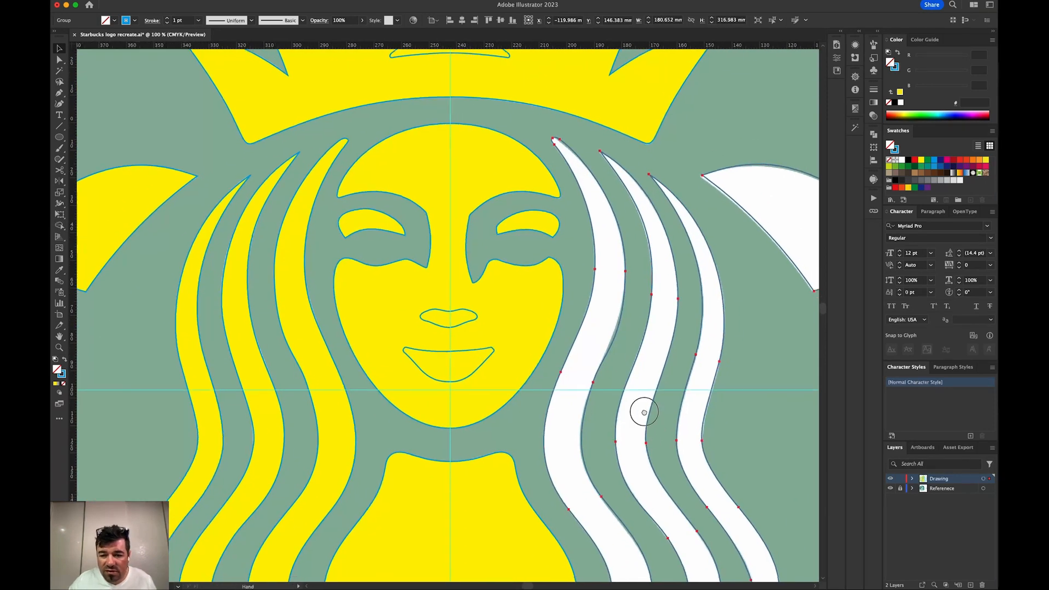
left_click_drag(639, 412, 524, 356)
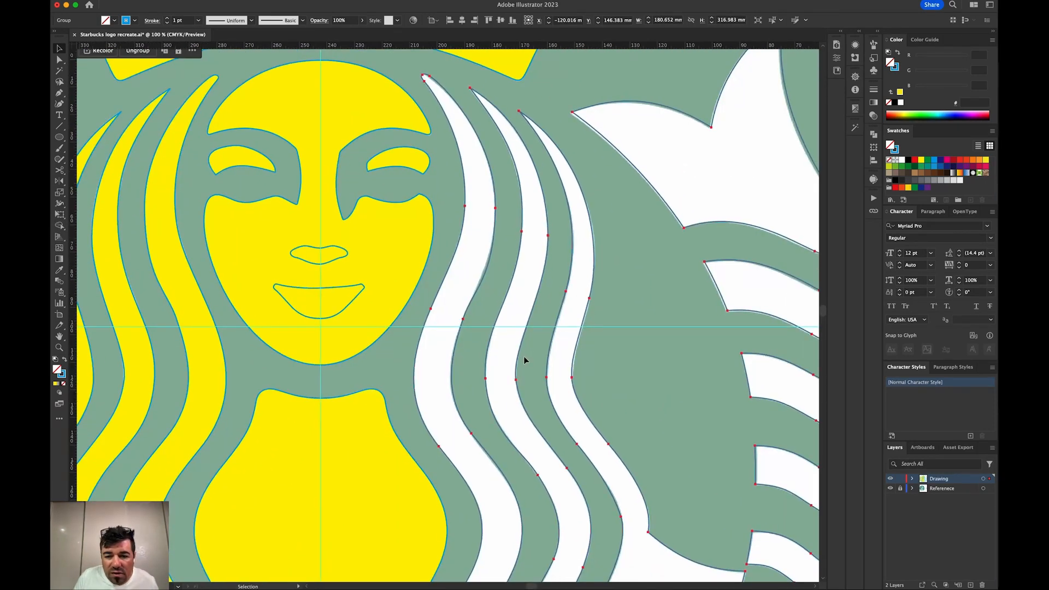
key("super+minus")
key("super+minus")
key("super+minus")
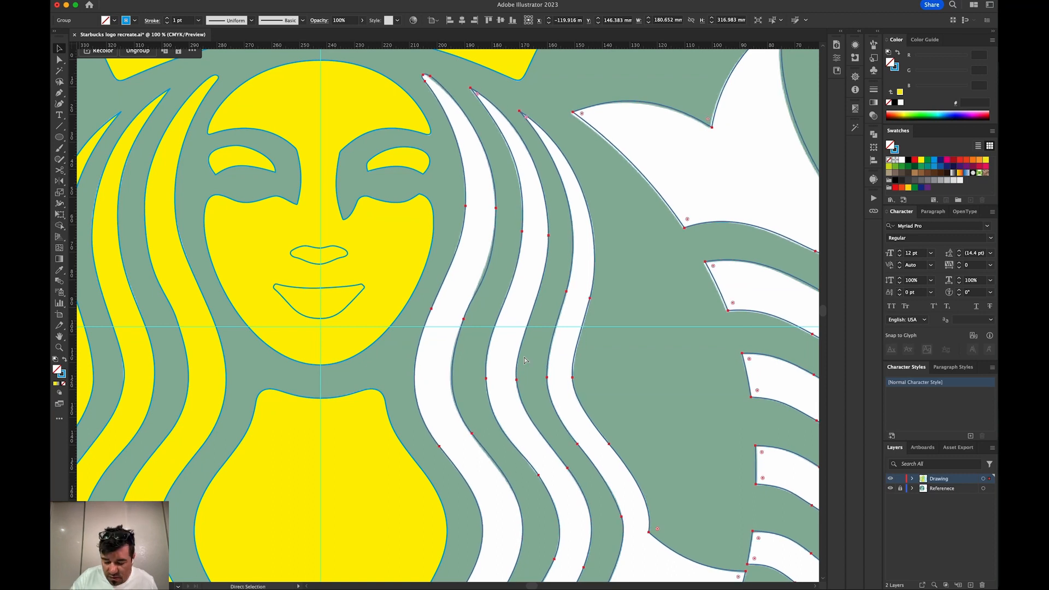
key("super+plus")
key("super+plus")
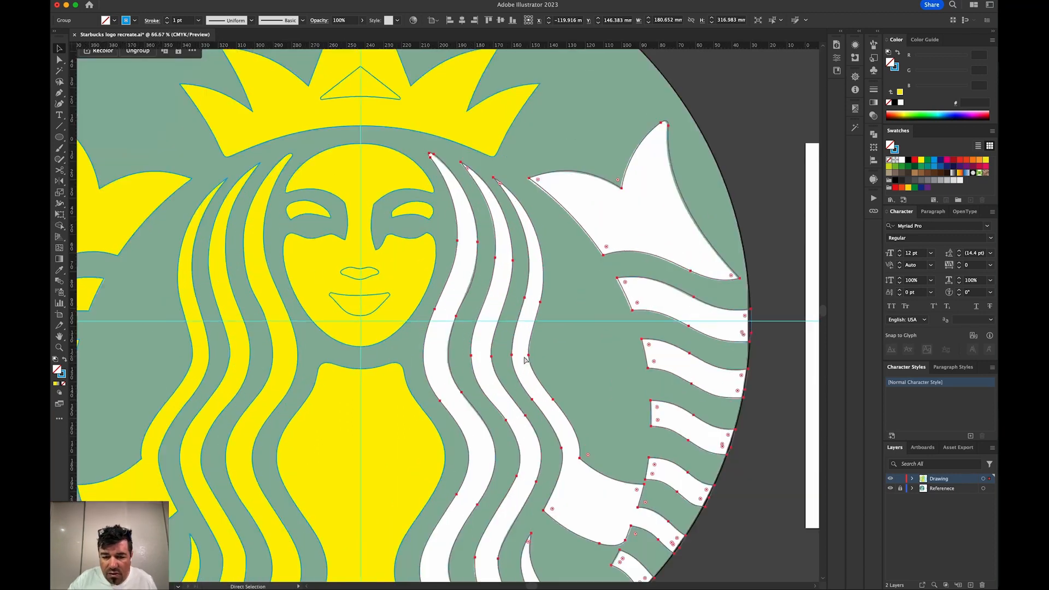
key("super+minus")
left_click_drag(521, 377, 555, 382)
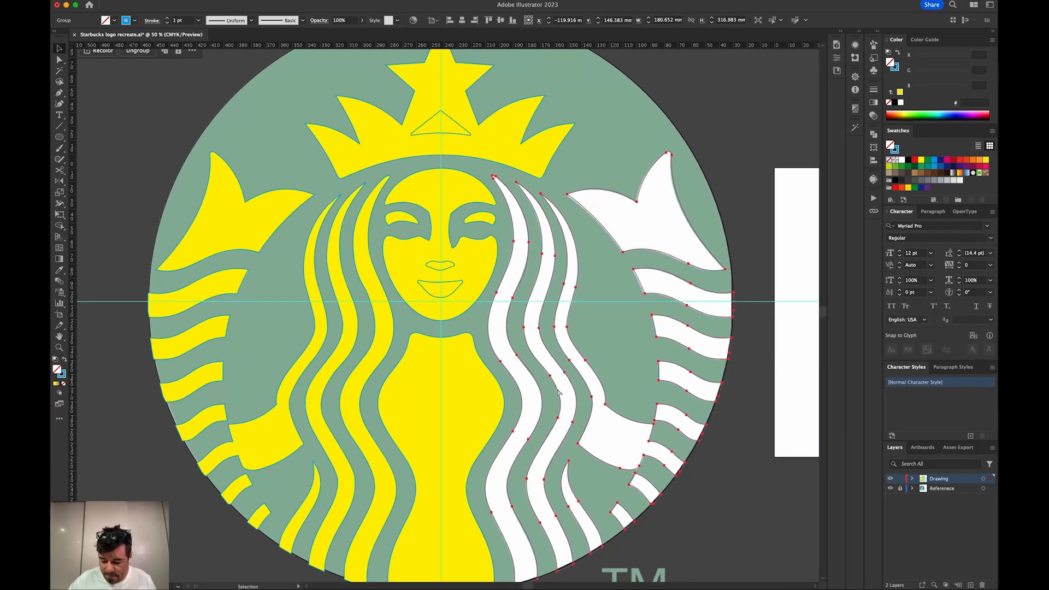
- Deselect the mirrored group and briefly hide the reference layer to view the traced shapes on their own
key("super+minus")
left_click(619, 464)
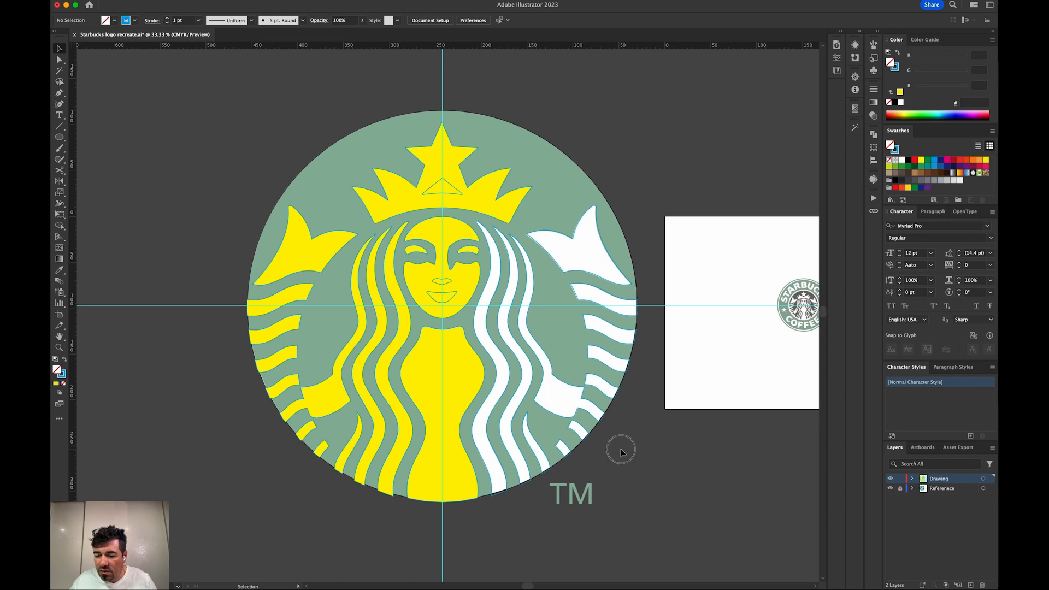
left_click(891, 488)
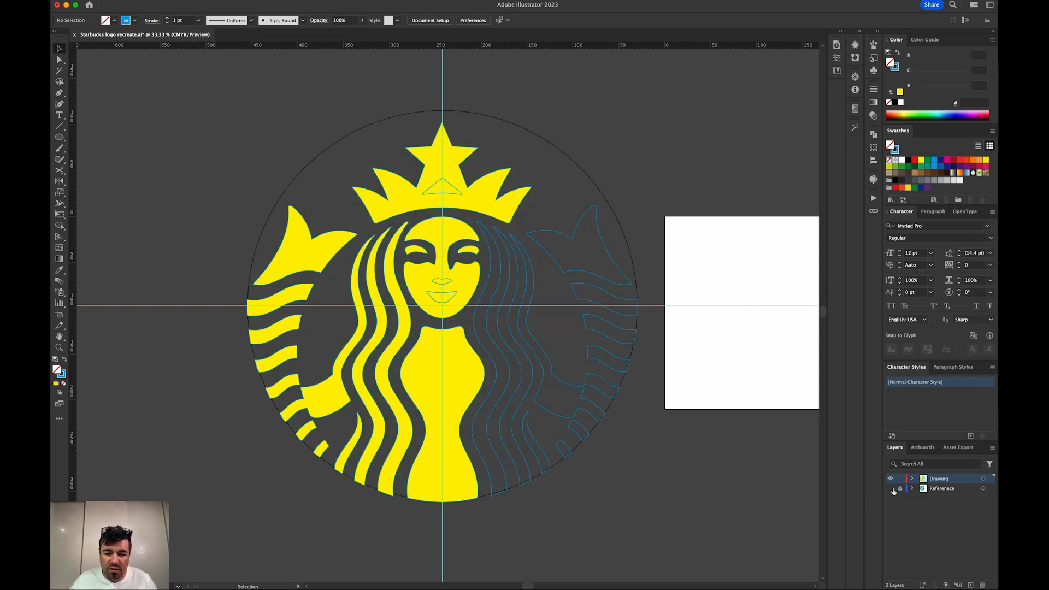
left_click(890, 489)
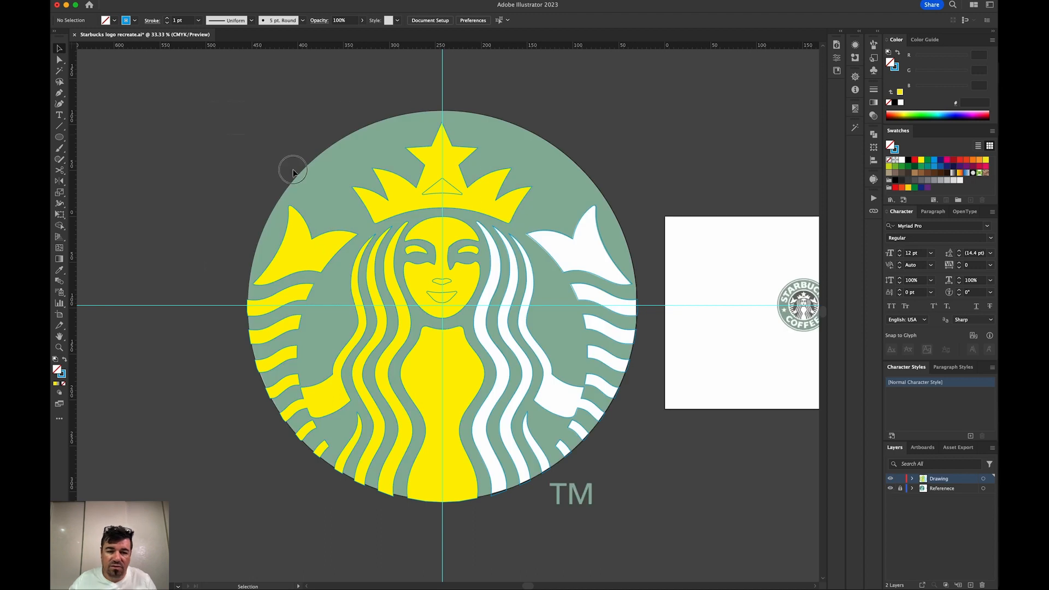
- Select all the traced shapes including the outer circle and place a duplicate about 512 mm to the left of the original
key("super+a")
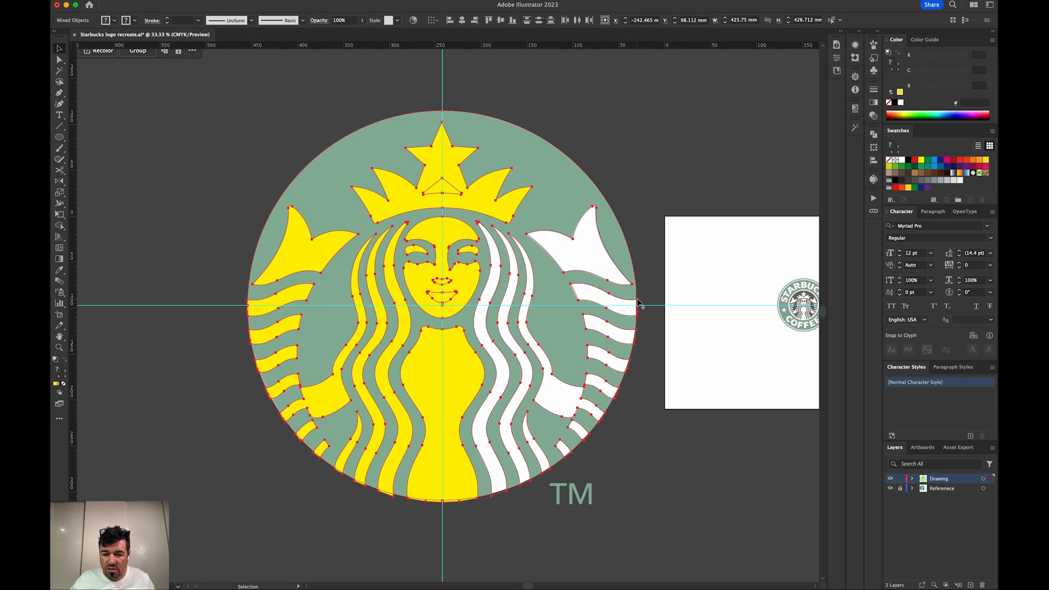
left_click(624, 233)
left_click(622, 232)
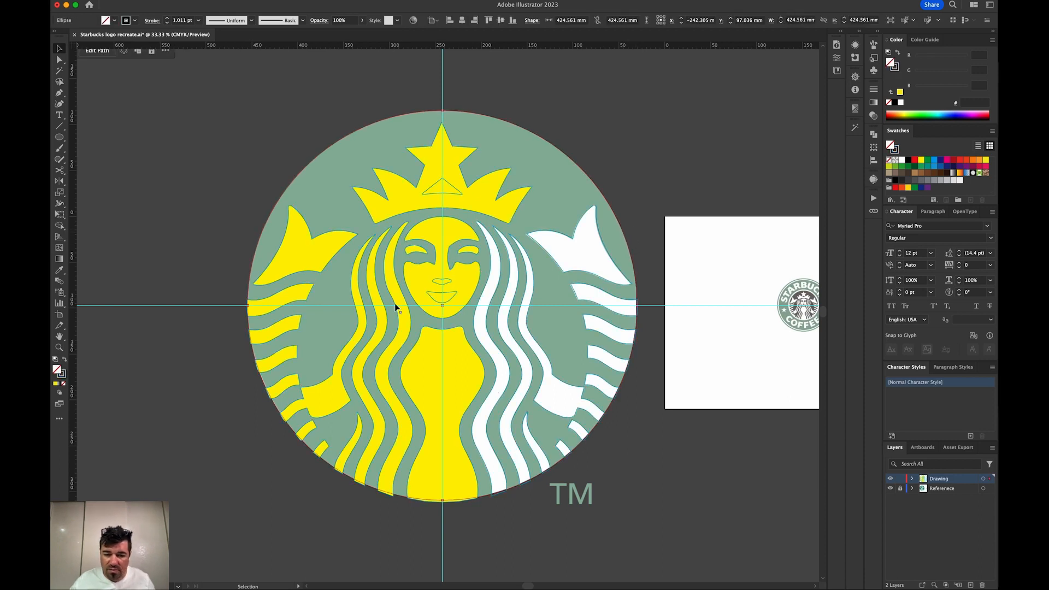
key("super+a")
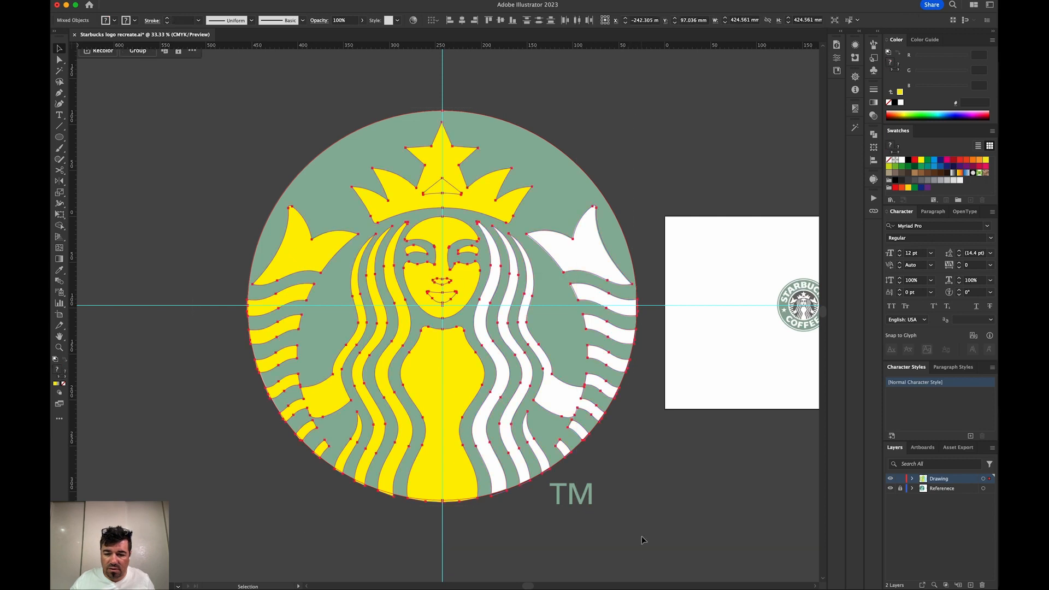
left_click_drag(637, 306, 597, 297)
key("space")
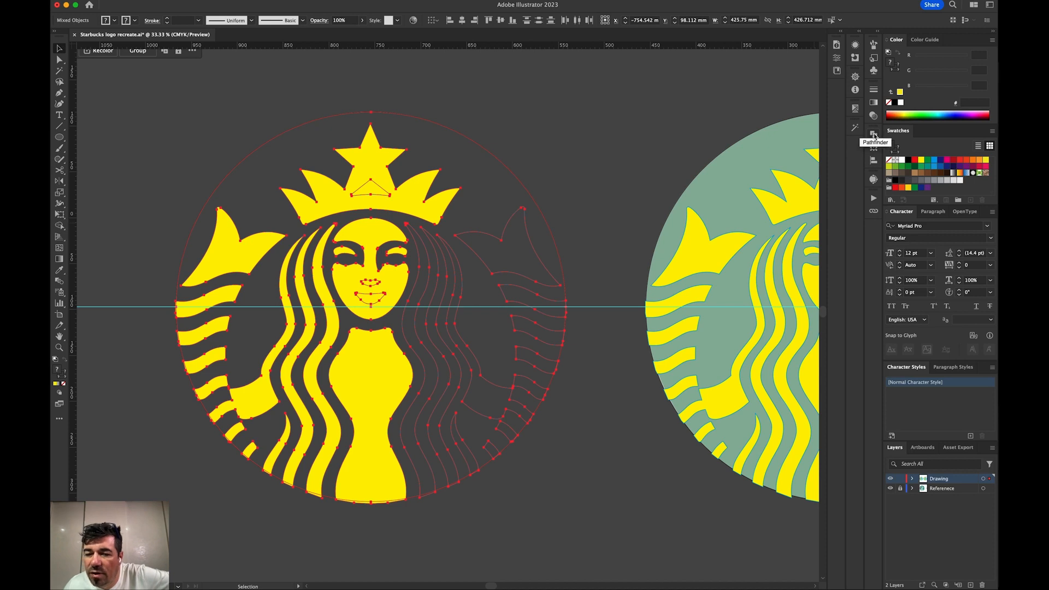
- Display the Pathfinder operations and deselect the duplicated logo
left_click(285, 1)
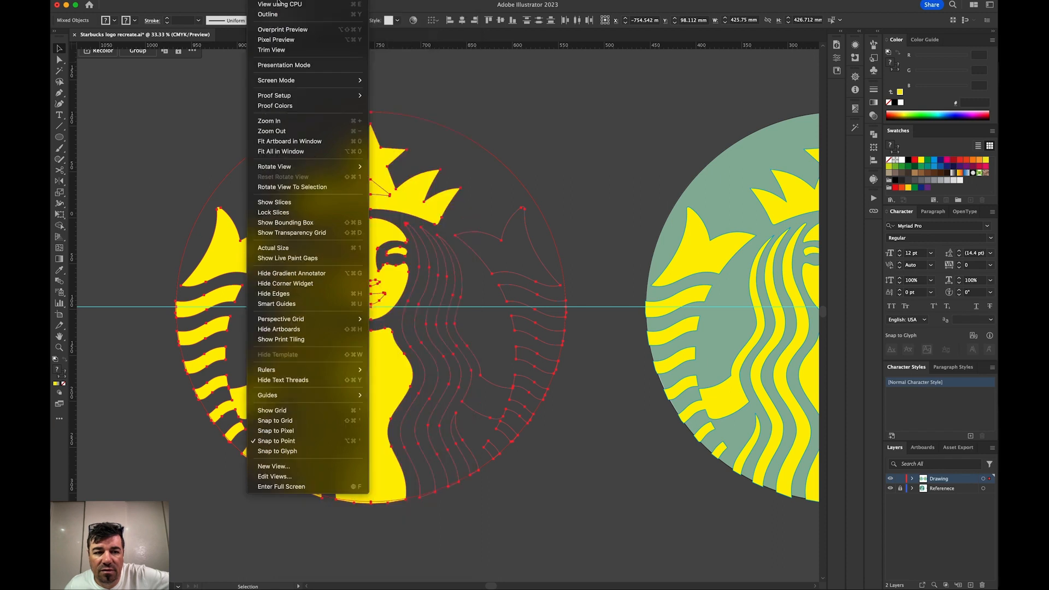
left_click(848, 185)
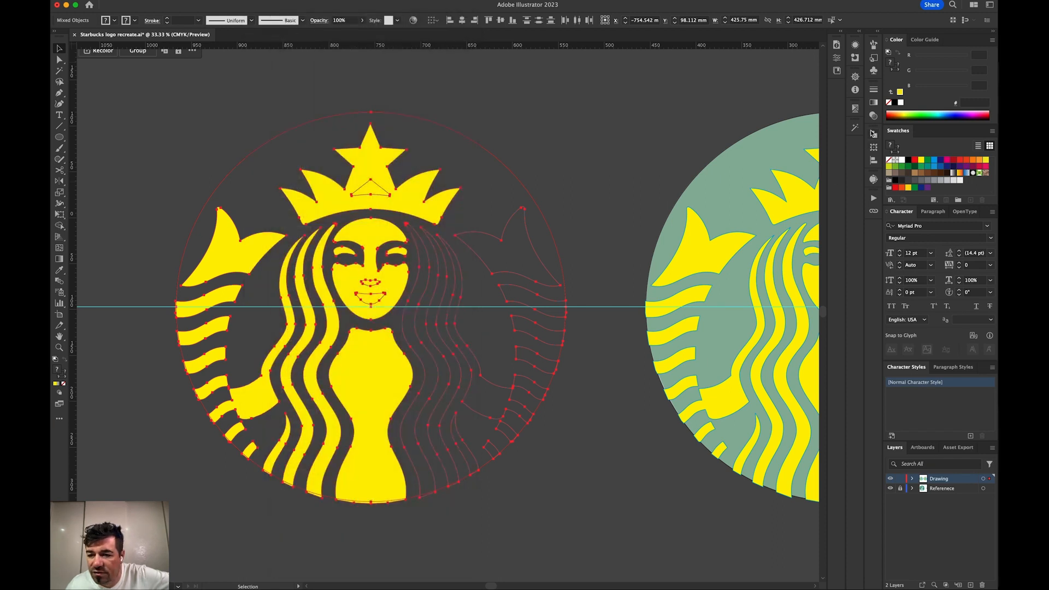
left_click(874, 135)
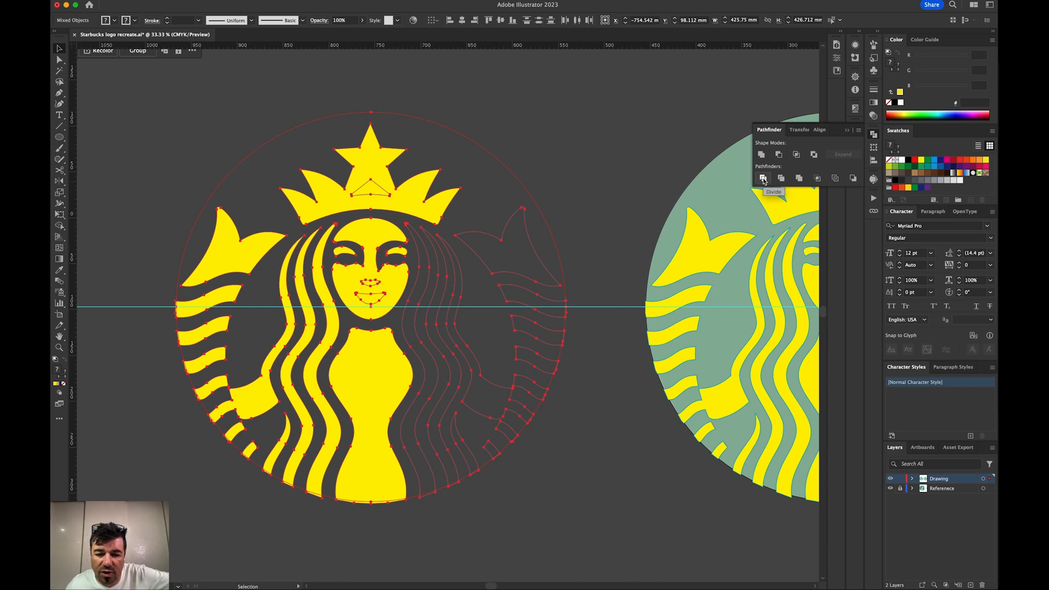
left_click(577, 337)
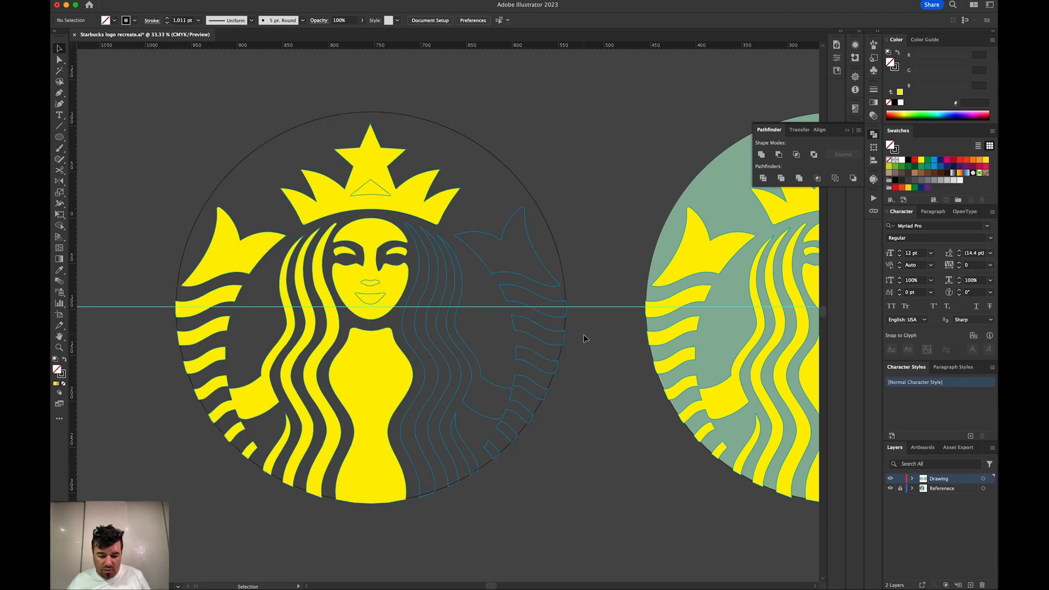
- Move the lower outer corner point of the duplicate's right-hand tail stripe crossing the horizontal guide slightly beyond the circle's edge
key("z")
left_click(606, 353)
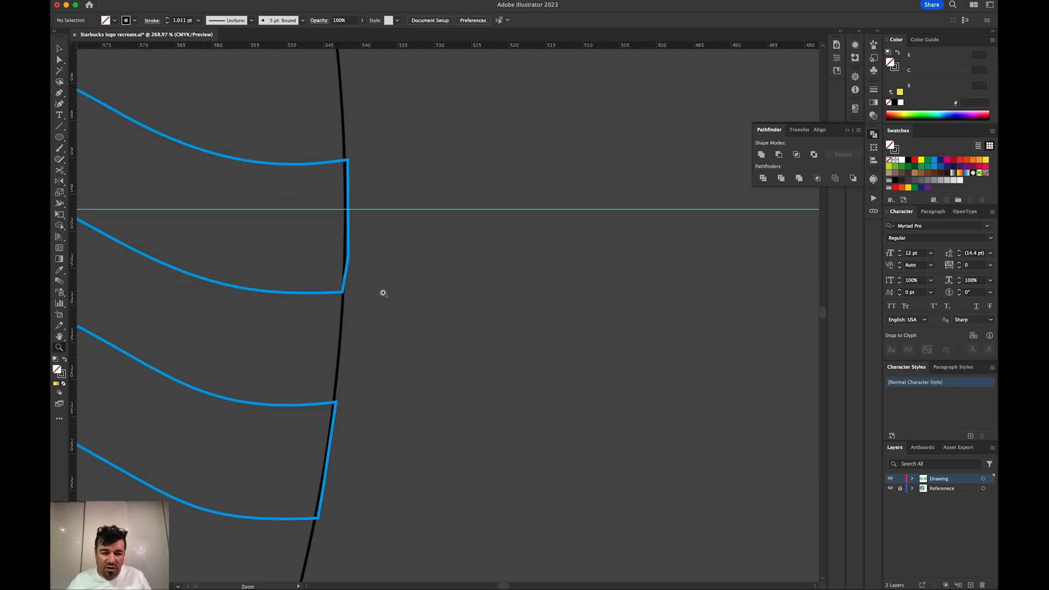
key("a")
left_click(345, 293)
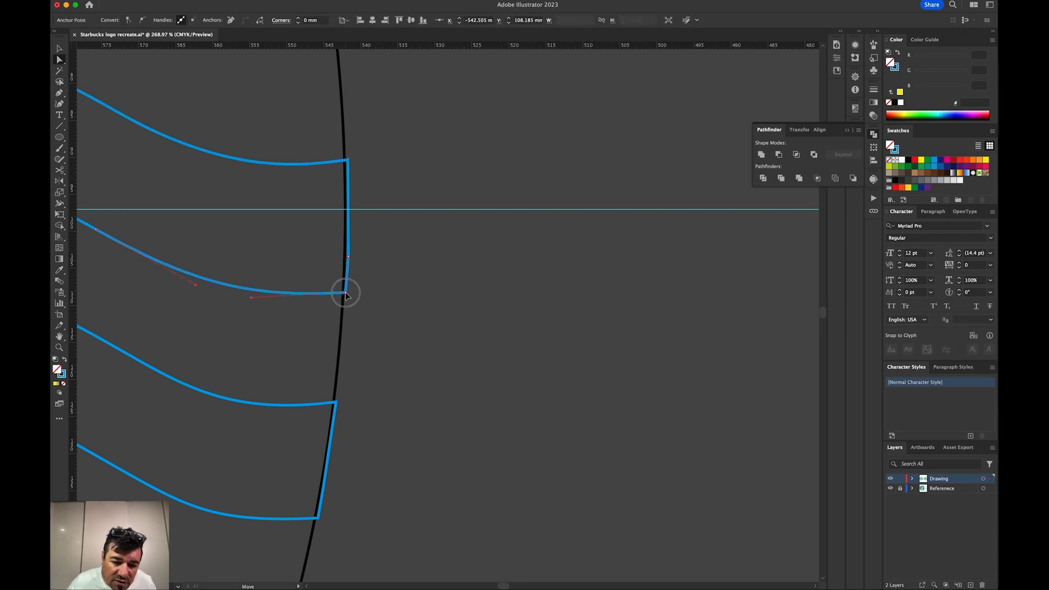
left_click(363, 282)
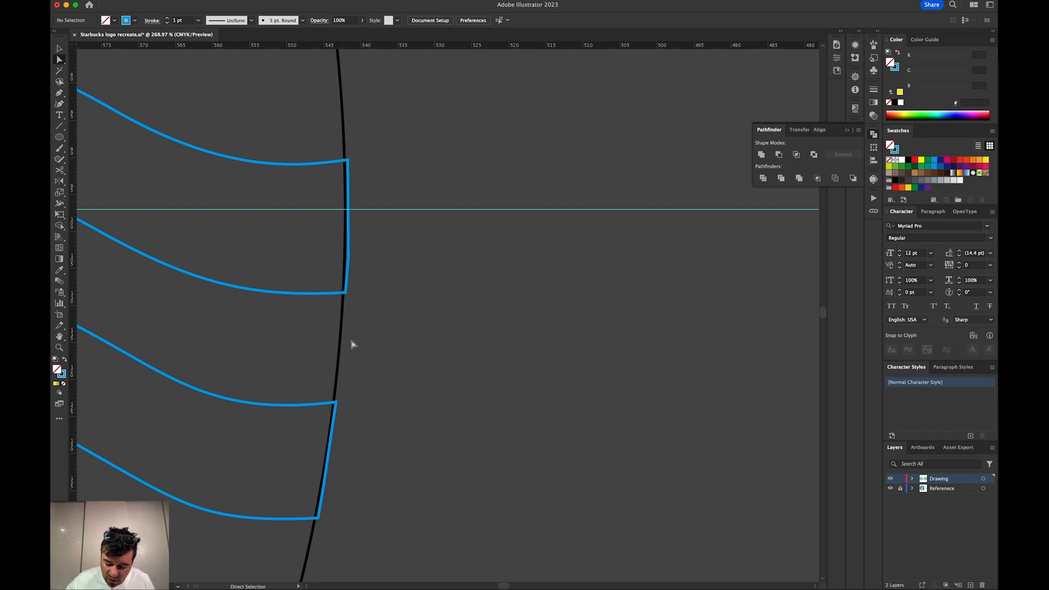
key("super+0")
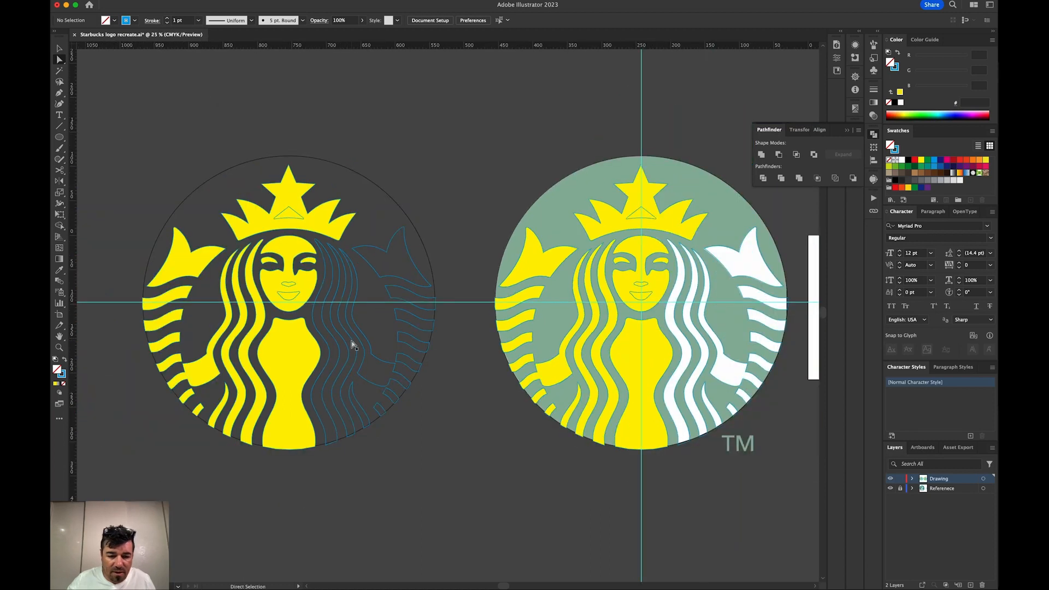
- Select the entire duplicated logo including its circle and split it with Pathfinder Divide
key("v")
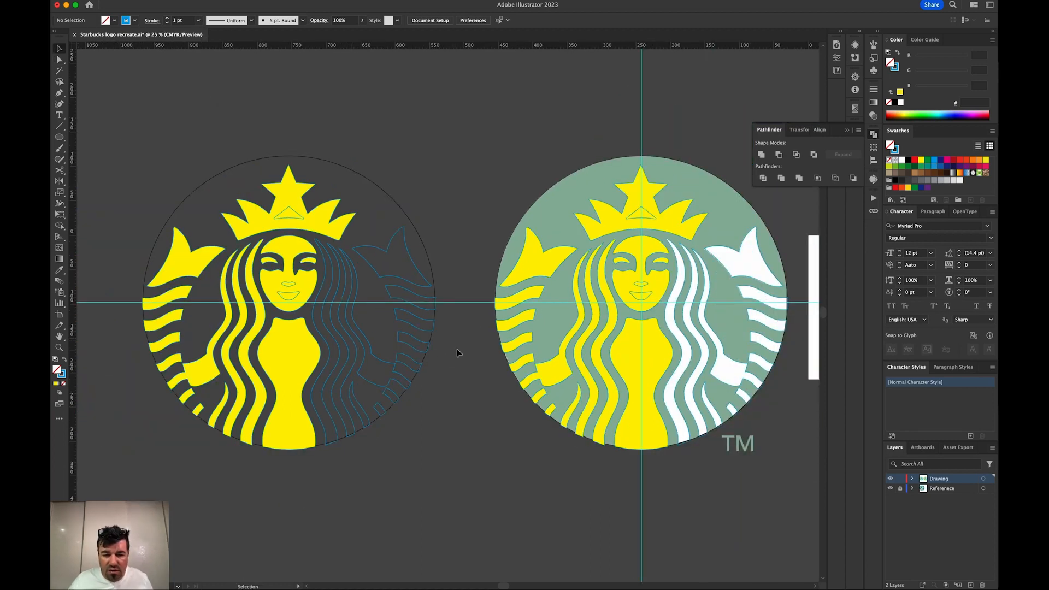
left_click(585, 172)
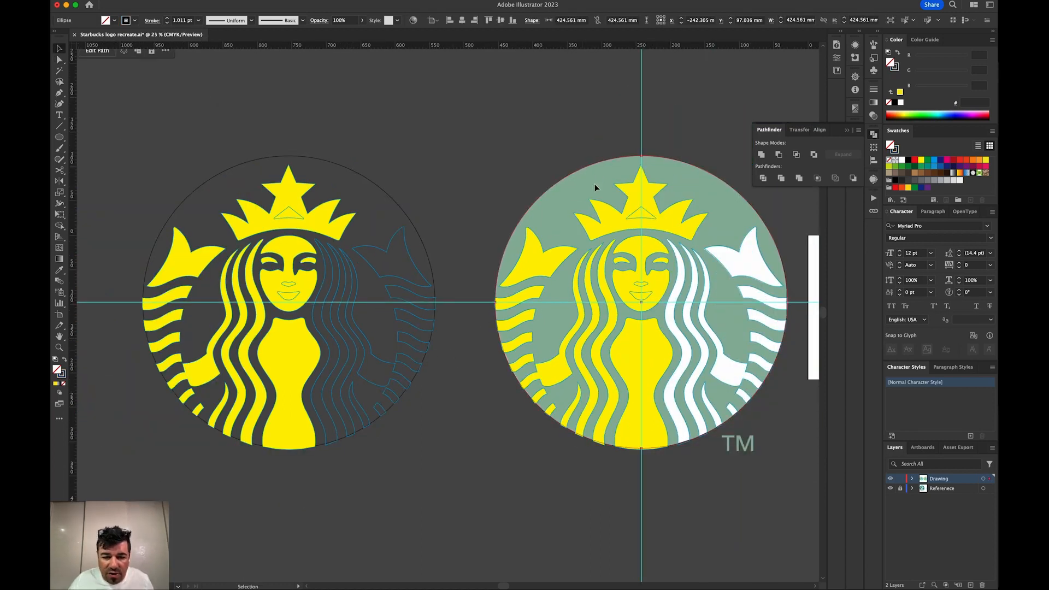
left_click(471, 227)
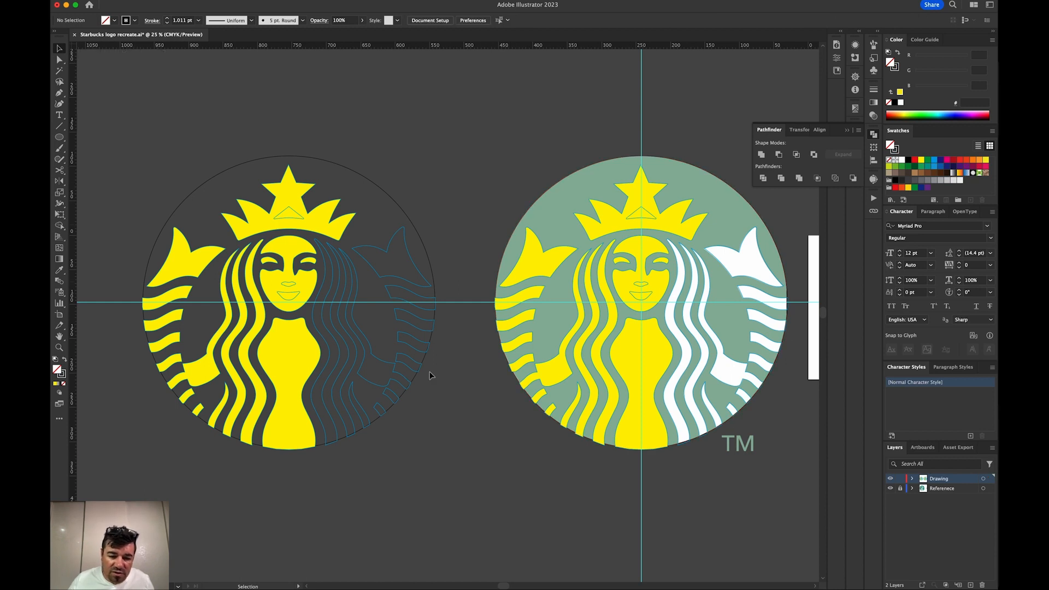
left_click_drag(444, 516, 122, 107)
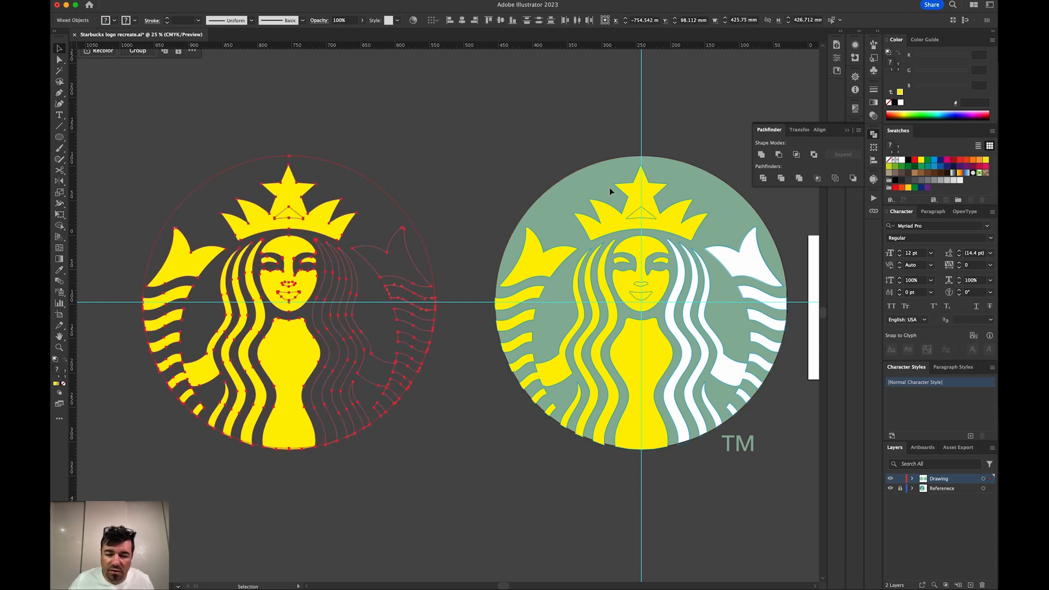
left_click(764, 180)
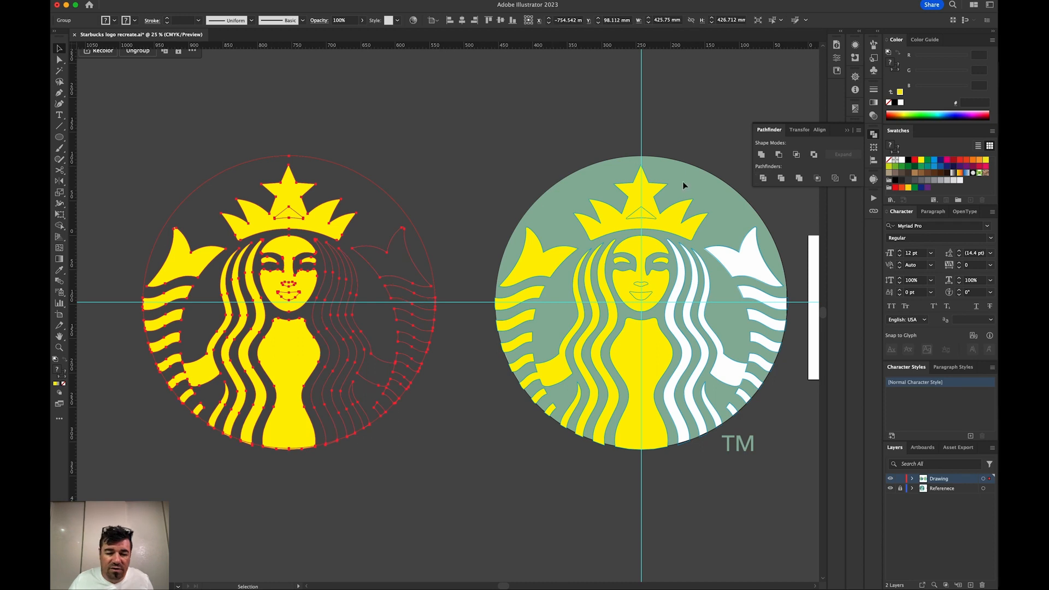
left_click(451, 218)
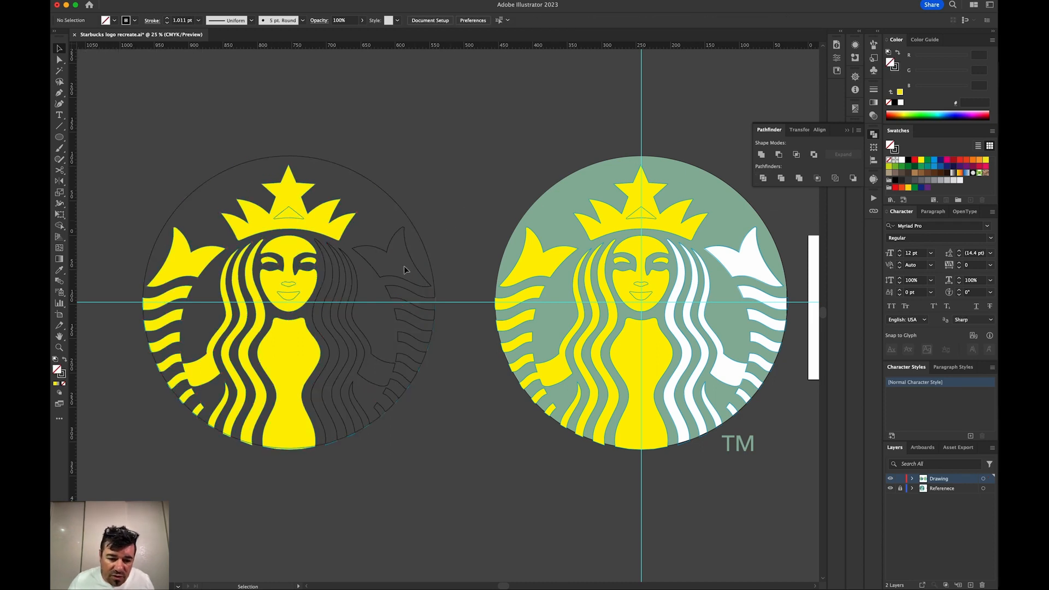
- Give the divided duplicate a black stroke and a magenta fill (ec008c)
left_click(412, 224)
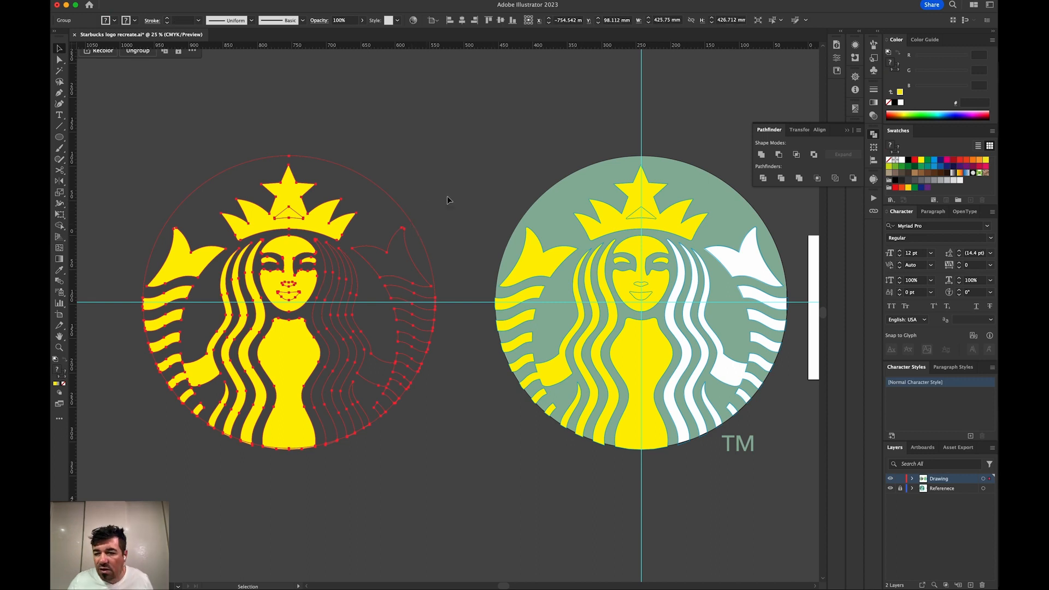
left_click(804, 180)
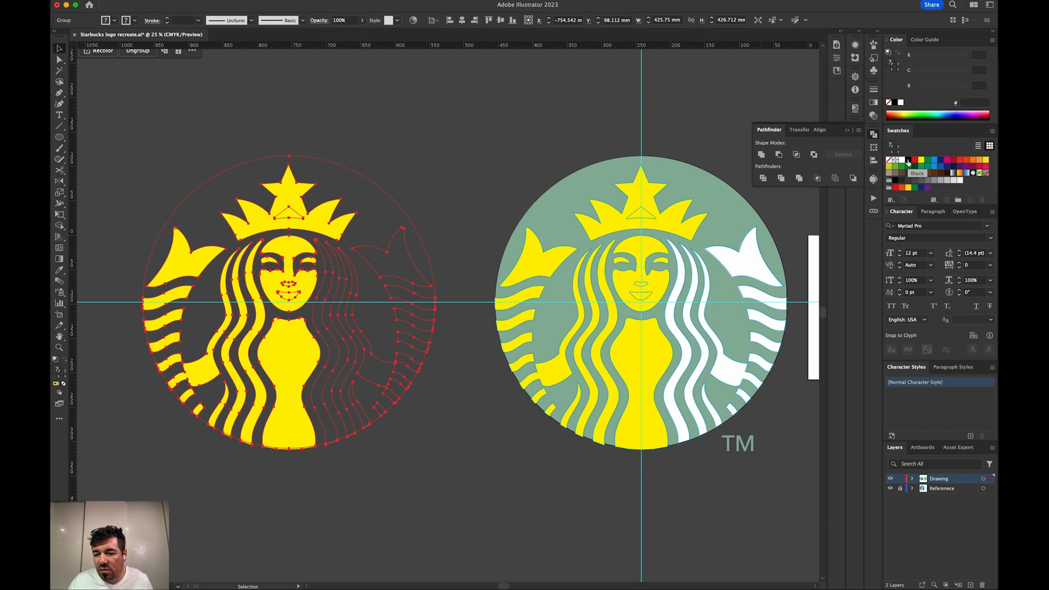
left_click(909, 161)
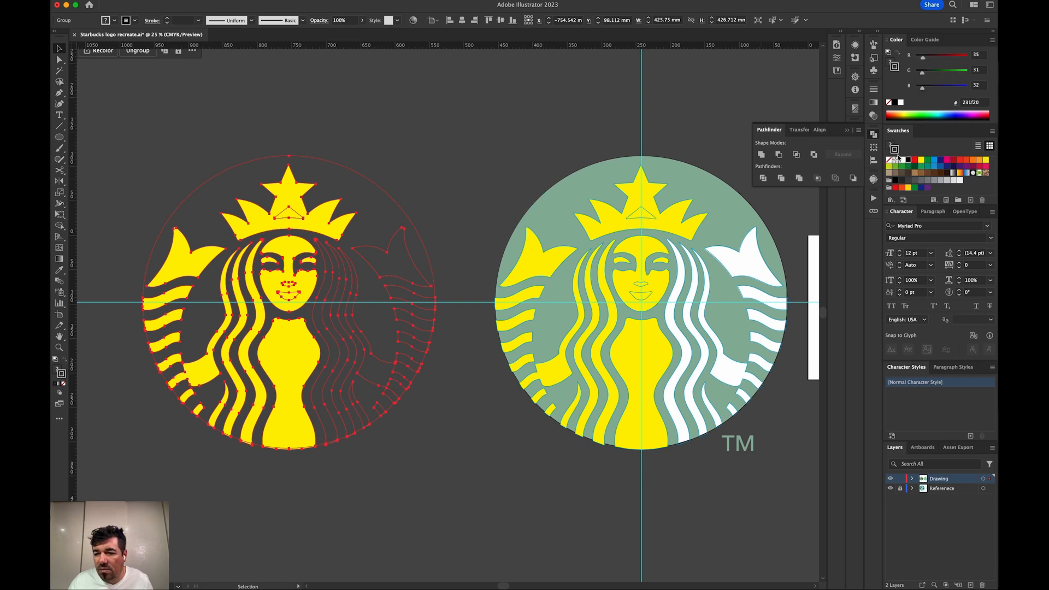
left_click(890, 145)
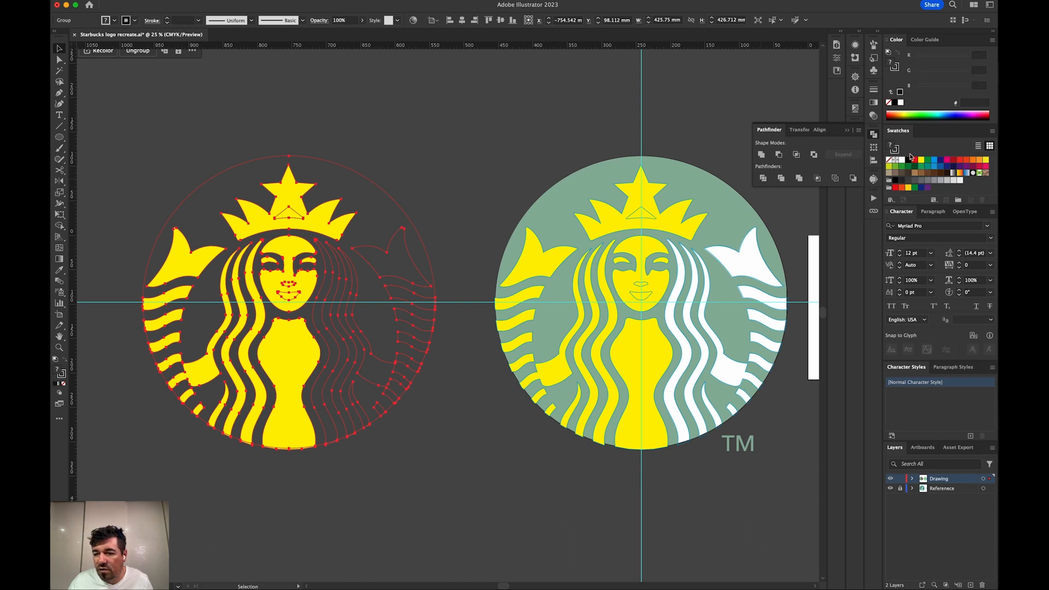
left_click(946, 160)
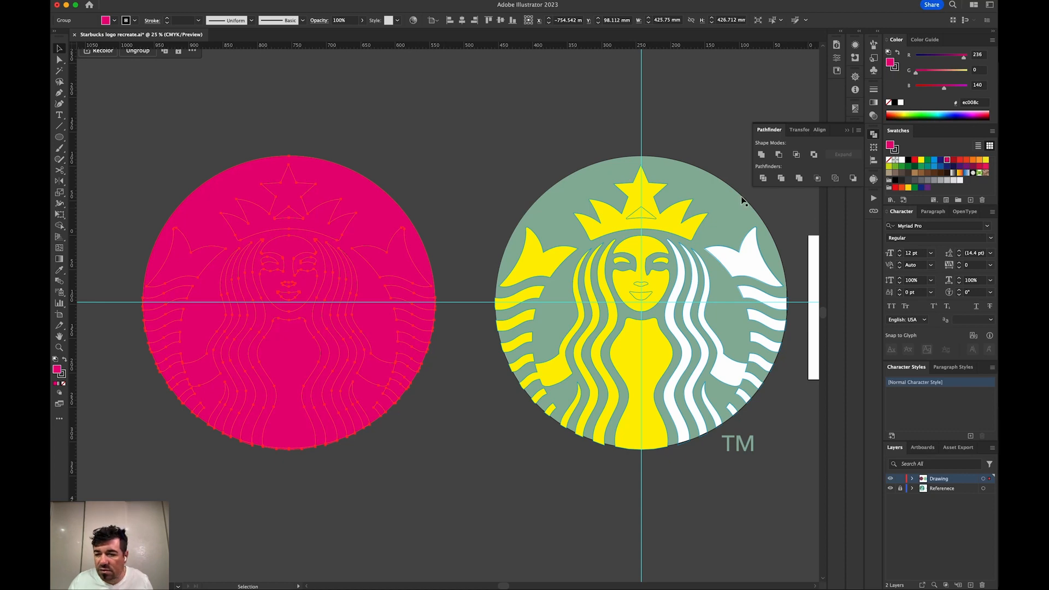
left_click(505, 184)
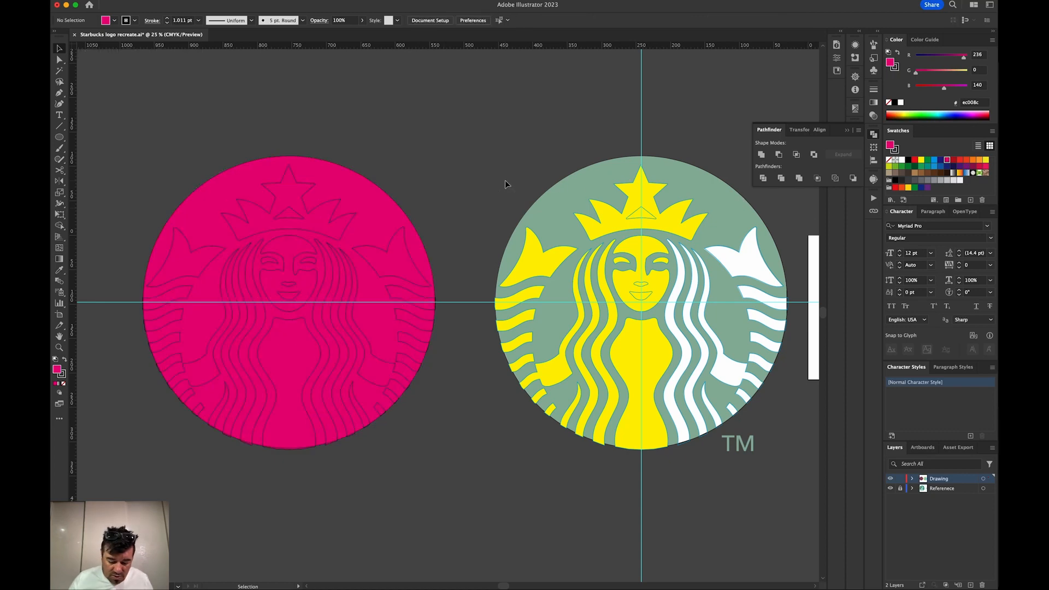
- Hide the artboards and delete the sliver protruding beyond the circle beneath the duplicate's central torso
key("super+shift+h")
left_click_drag(364, 254, 528, 243)
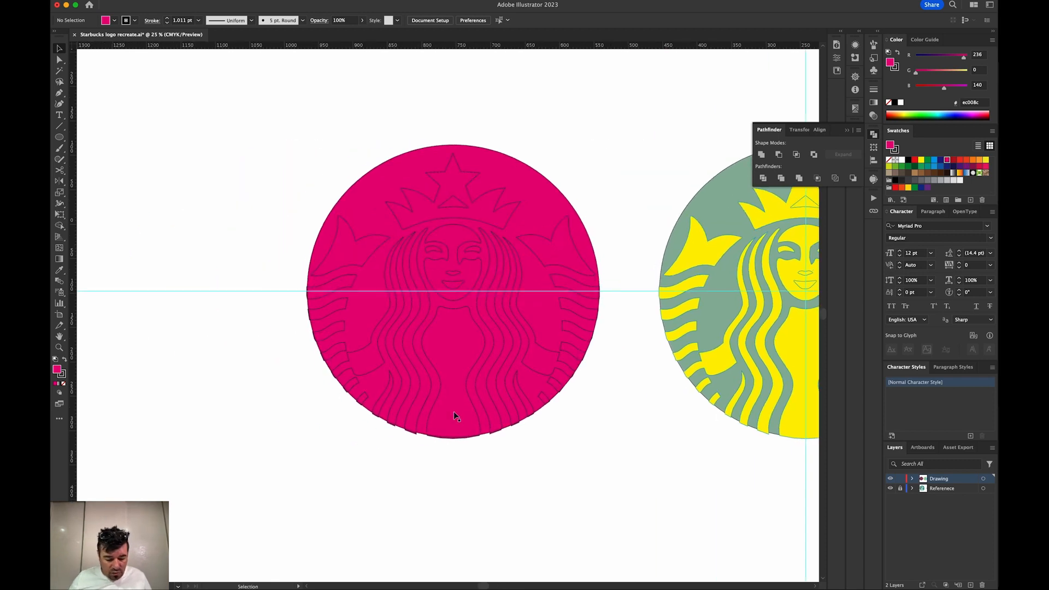
key("z")
left_click_drag(370, 413, 519, 486)
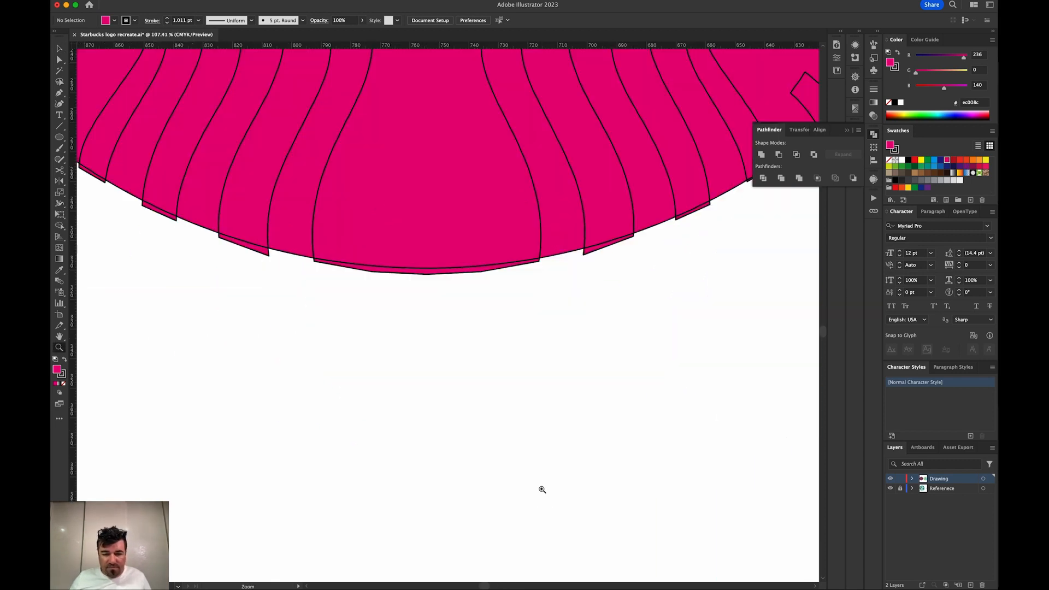
key("a")
left_click(432, 272)
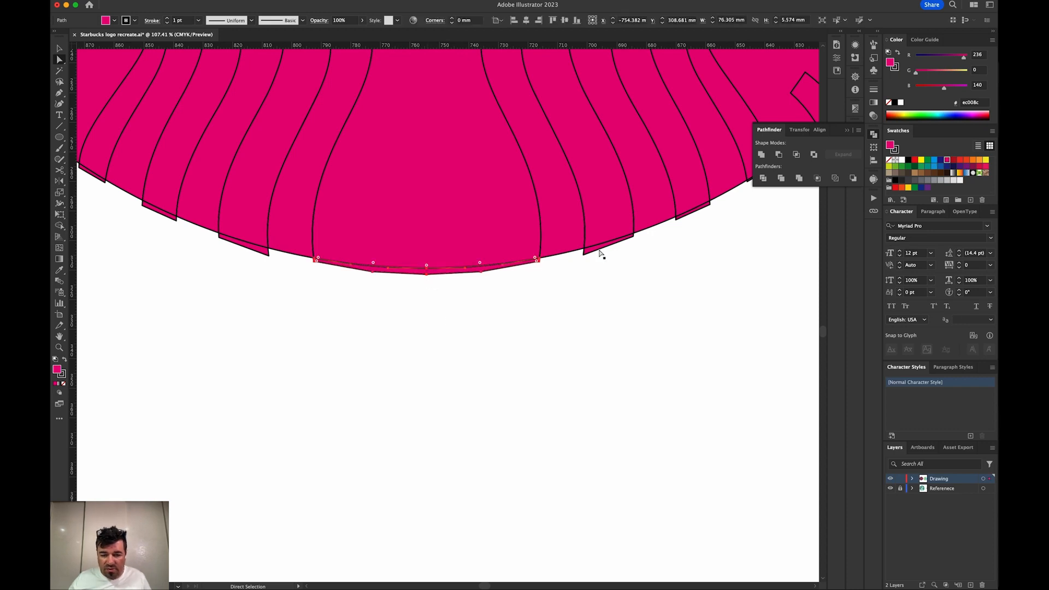
key("super+shift+a")
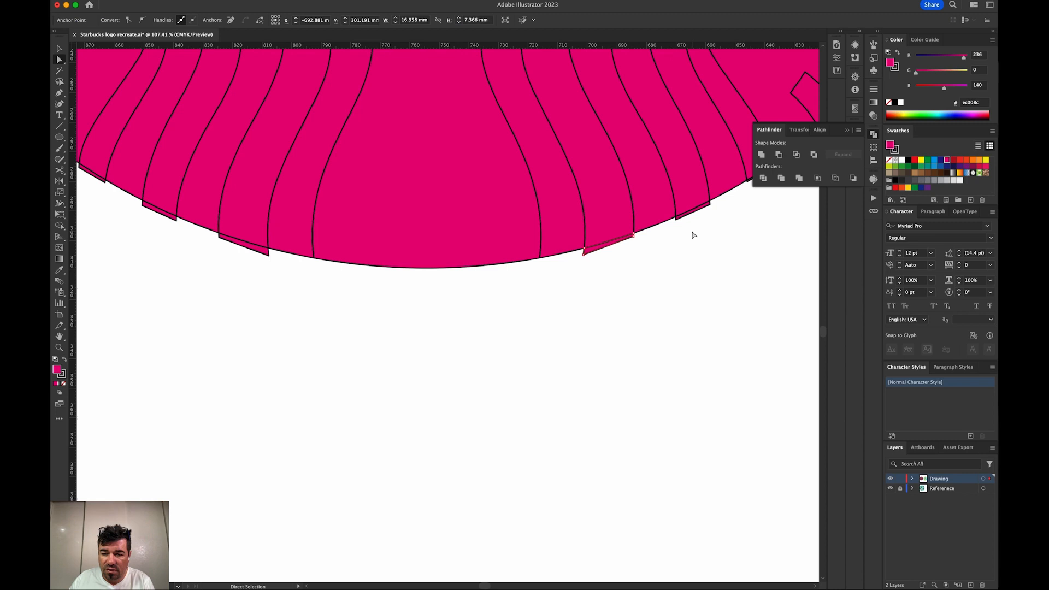
- Delete the protruding slivers under the hair strands on both sides of the torso along the circle's lower edge
left_click(678, 221)
left_click(678, 227)
left_click(267, 255)
key("Delete")
left_click(174, 218)
key("Delete")
left_click(101, 183)
key("Delete")
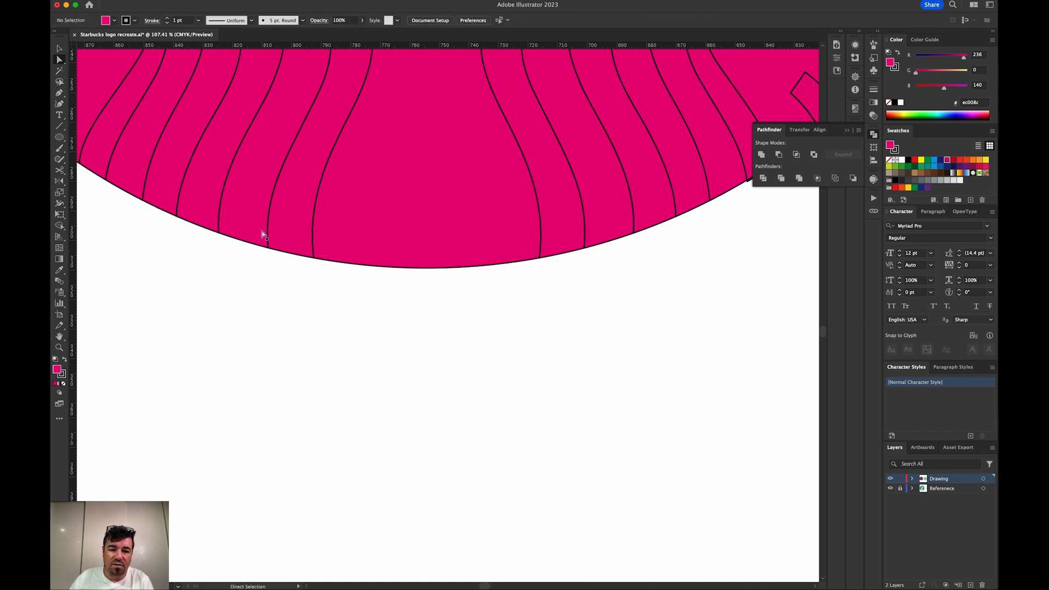
- Delete the sliver protruding beyond the circle at the end of the outermost right-hand hair strand
left_click_drag(625, 236, 93, 437)
left_click_drag(347, 309, 366, 401)
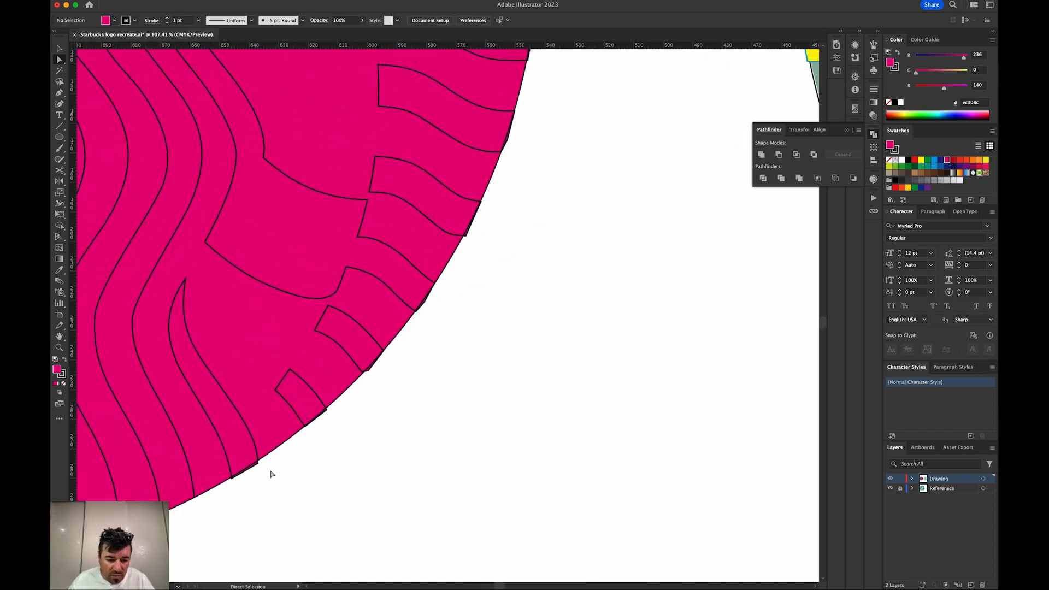
left_click(257, 464)
left_click(258, 475)
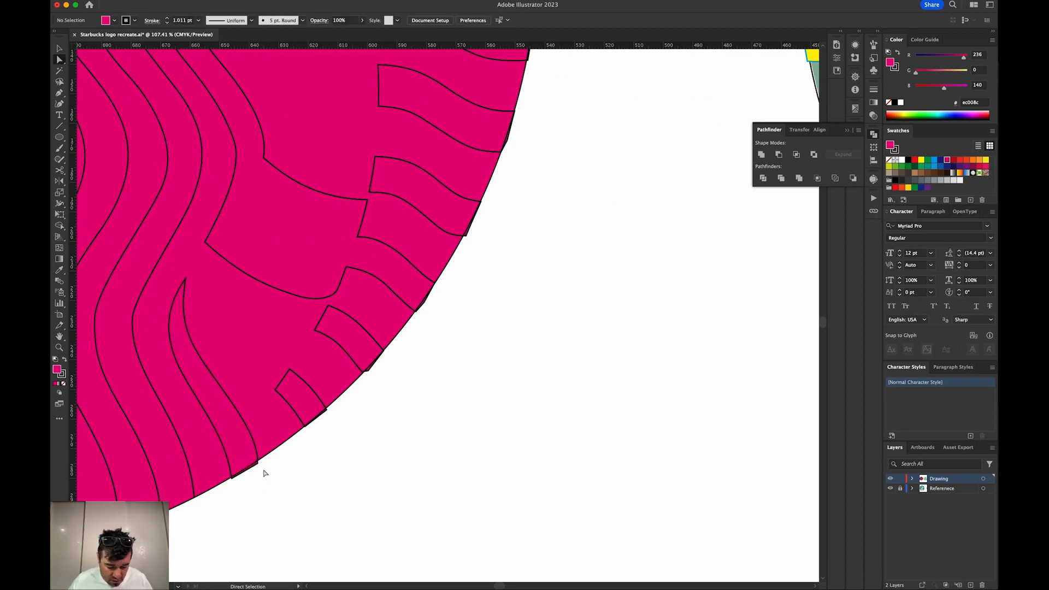
scroll(188, 394, "up", 5)
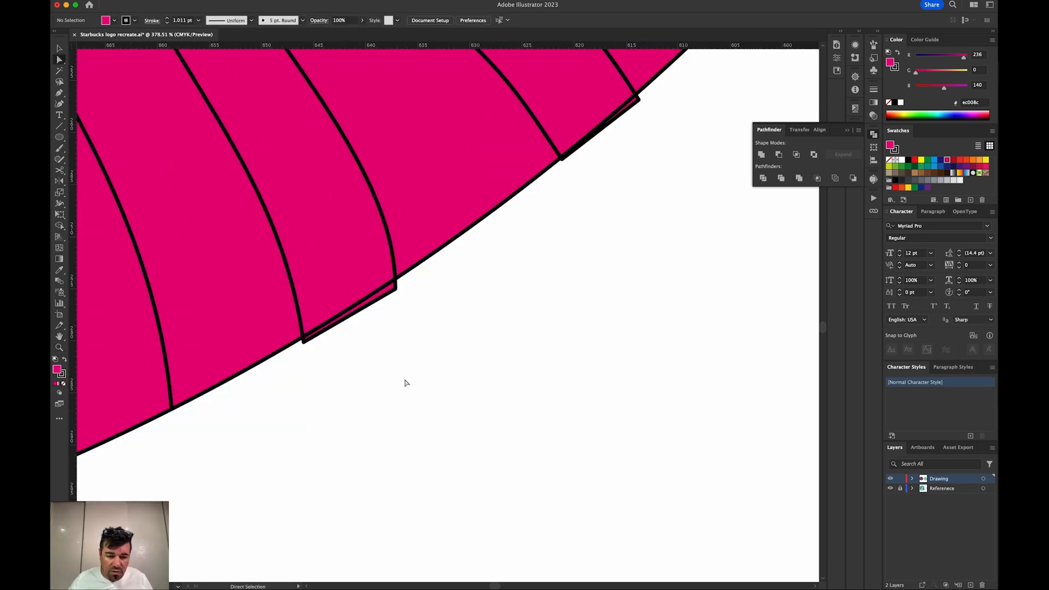
left_click(390, 289)
key("Delete")
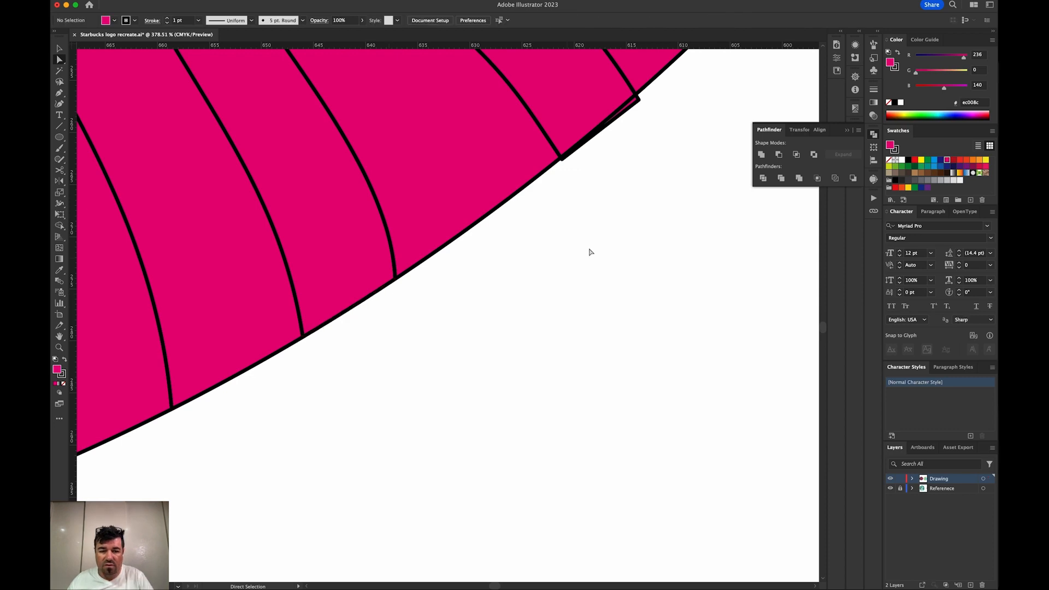
- Delete the slivers protruding beyond the circle from the two lowest tail stripes on the right-hand side
scroll(589, 252, "up", 10)
scroll(589, 252, "right", 8)
left_click(392, 404)
key("Delete")
scroll(614, 304, "up", 5)
scroll(614, 304, "right", 4)
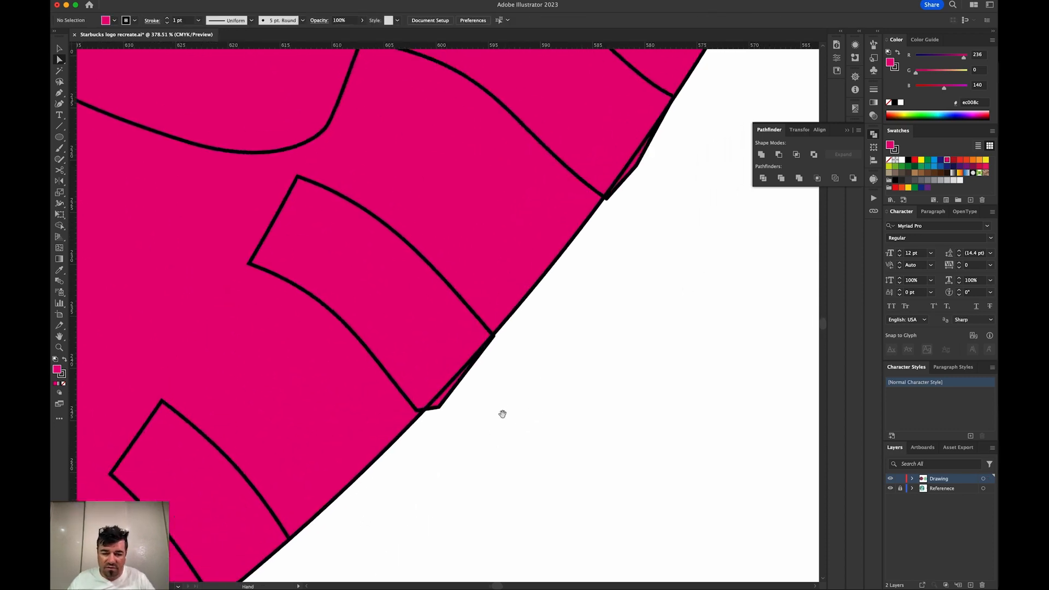
left_click(439, 407)
key("Delete")
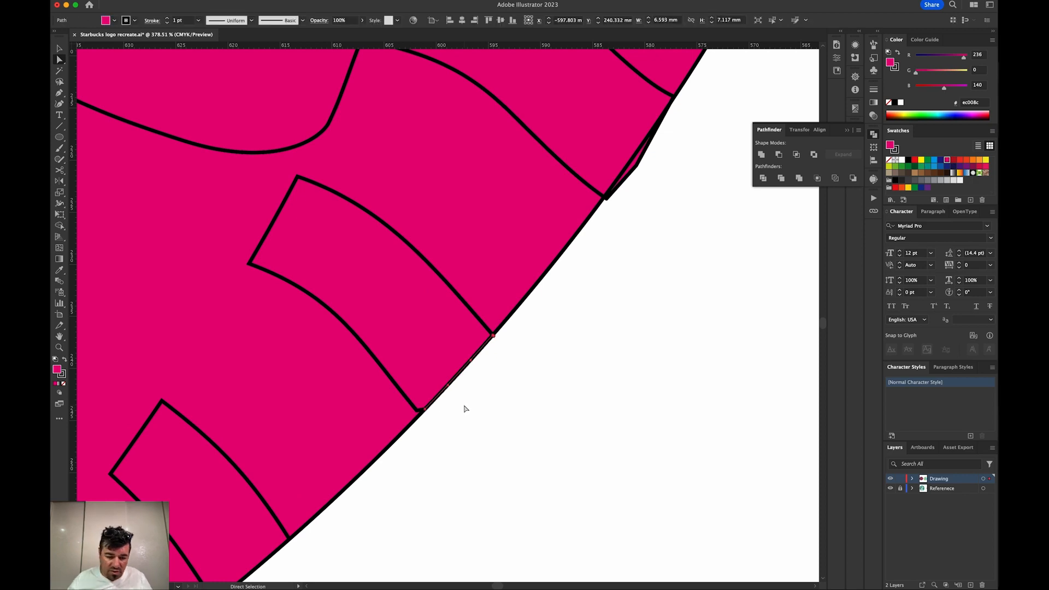
key("Delete")
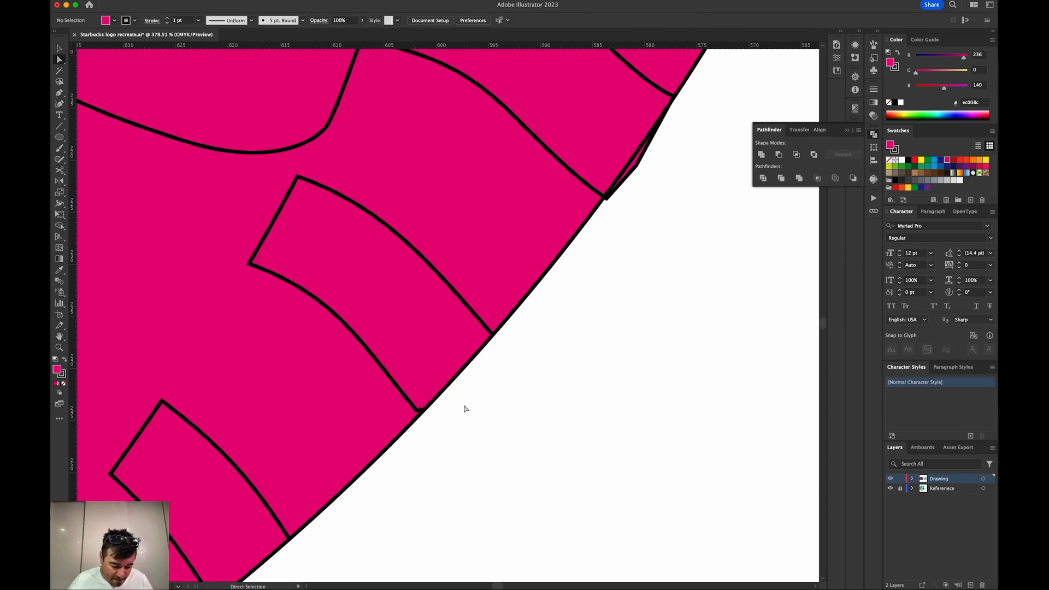
- Move the lower outer corner point of the second-lowest right-hand tail stripe onto the circle's edge
left_click(420, 411)
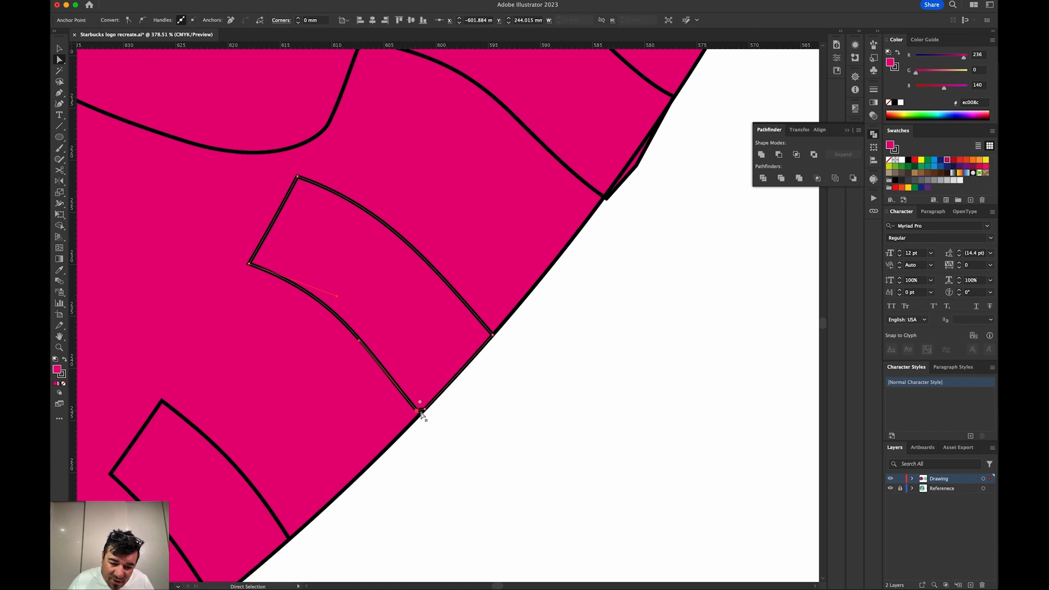
left_click(420, 415)
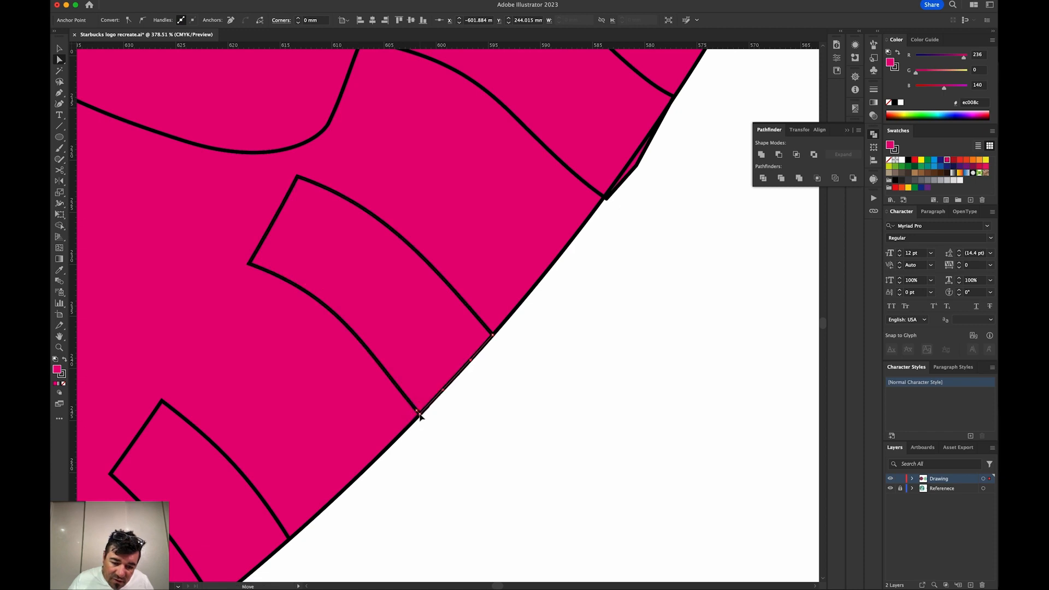
left_click(440, 416)
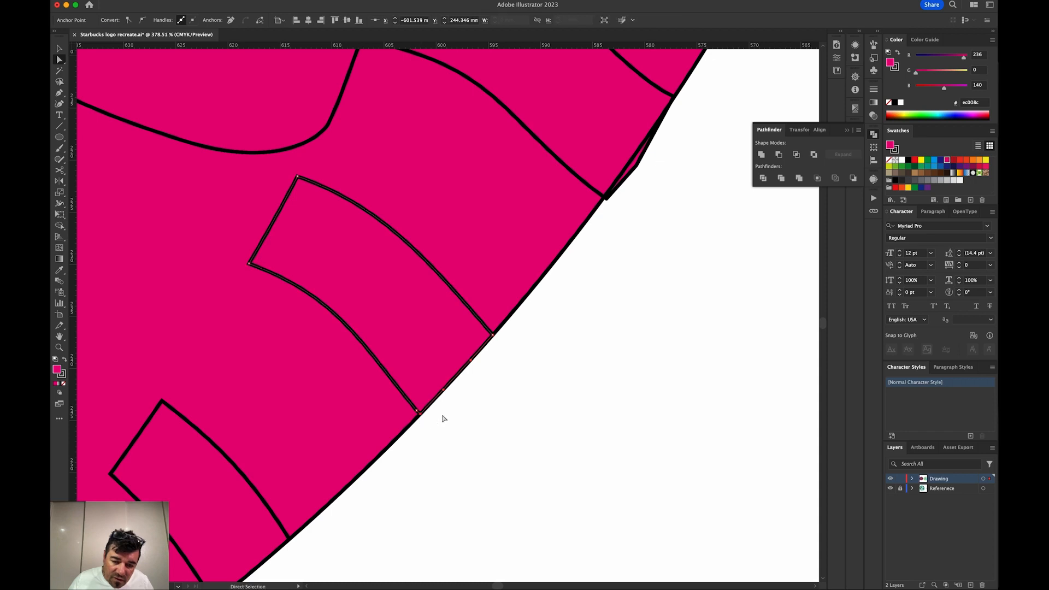
- Delete the slivers protruding beyond the circle from the third and fourth right-hand tail stripes, counting upward
left_click_drag(570, 310, 428, 541)
left_click(496, 398)
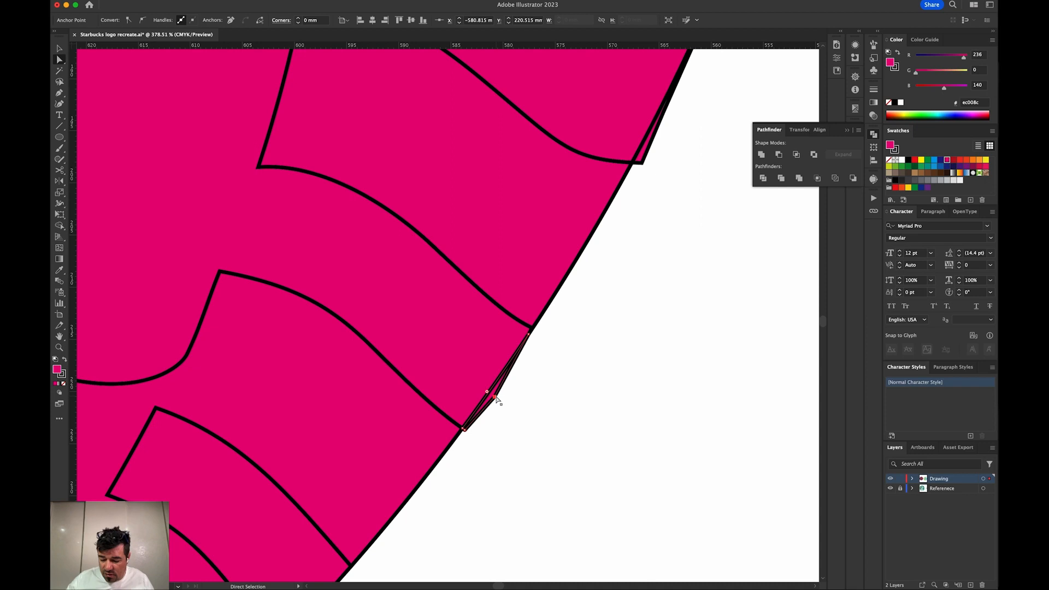
key("Delete")
key("Delete")
left_click_drag(637, 201, 342, 501)
left_click(347, 466)
key("Delete")
- Delete the slivers protruding beyond the circle from the fifth and sixth right-hand tail stripes, below the horizontal guide
scroll(415, 437, "up", 10)
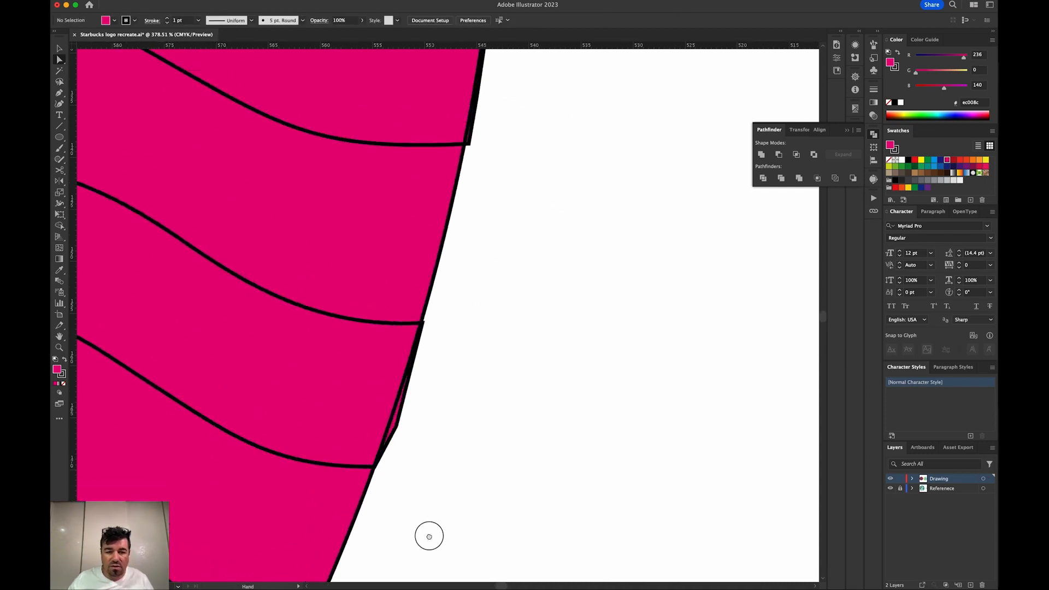
left_click(388, 461)
key("Delete")
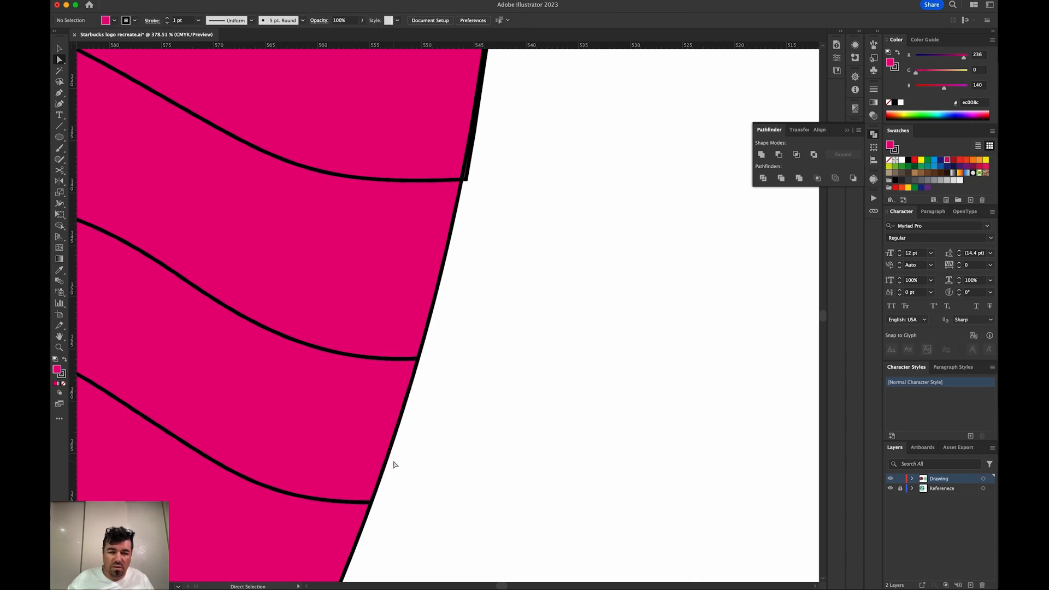
scroll(395, 465, "down", 3)
scroll(395, 465, "right", 3)
left_click(402, 458)
key("Delete")
scroll(452, 497, "up", 8)
scroll(451, 498, "right", 2)
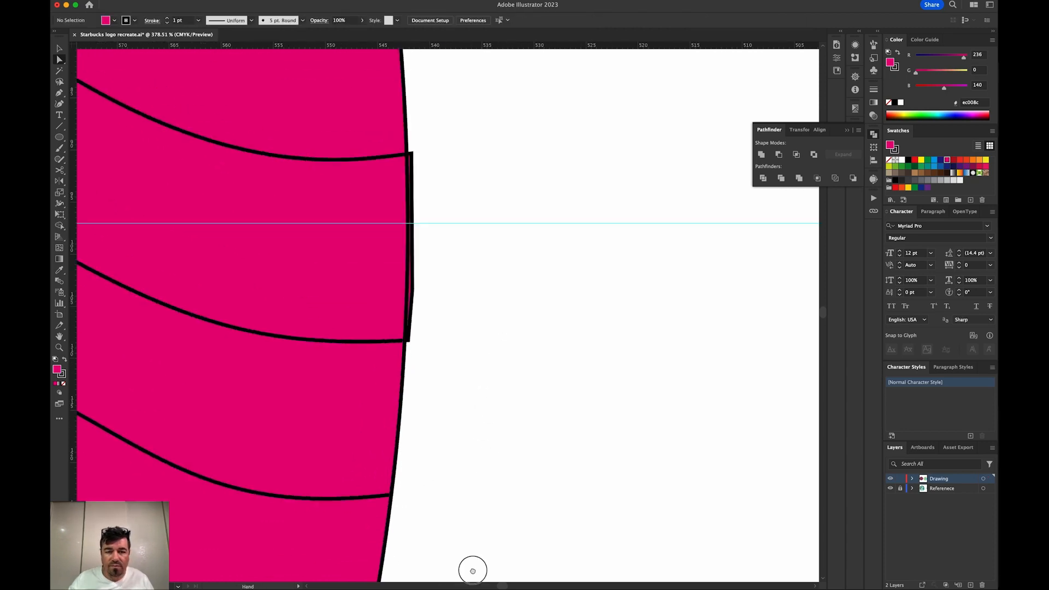
- Delete the sliver protruding beyond the circle from the right-hand tail stripe crossed by the horizontal guide
left_click(406, 495)
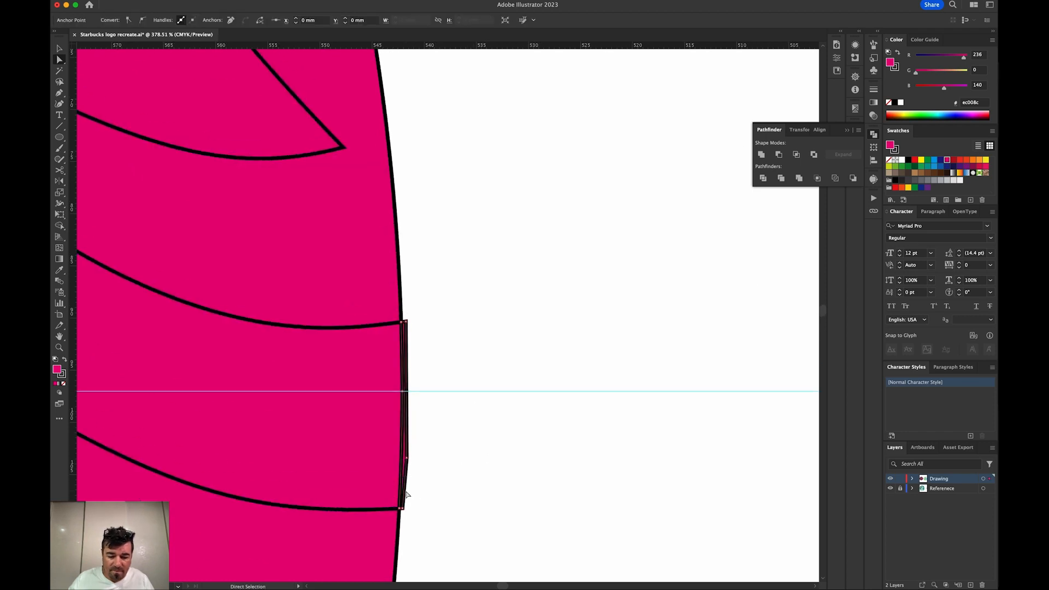
key("Delete")
left_click_drag(488, 413, 538, 579)
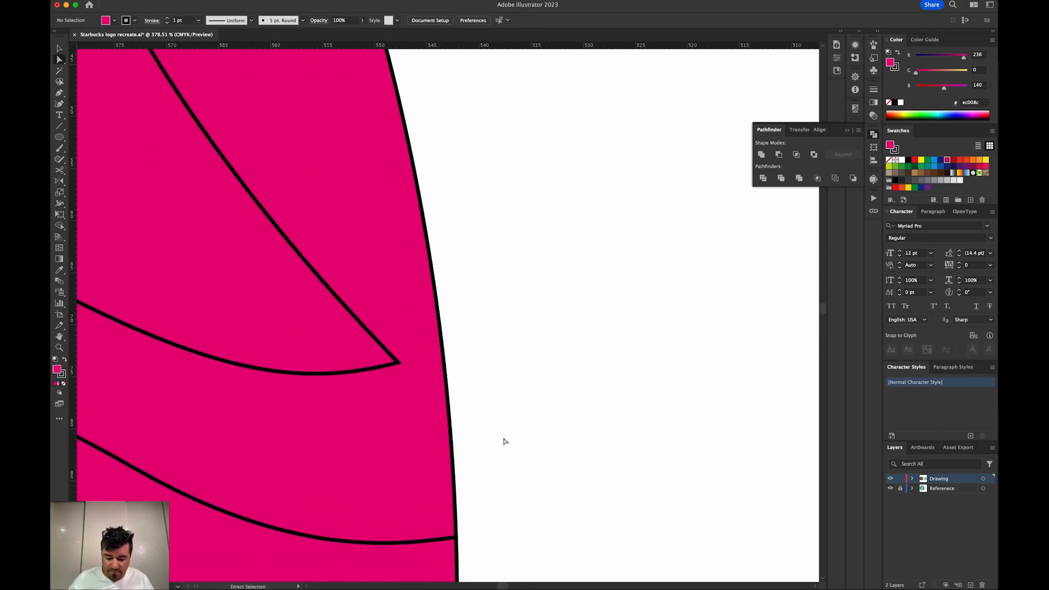
- Draw a rectangle about 584 by 526 mm that covers the whole pink duplicate of the logo with a margin around it
scroll(504, 441, "down", 10)
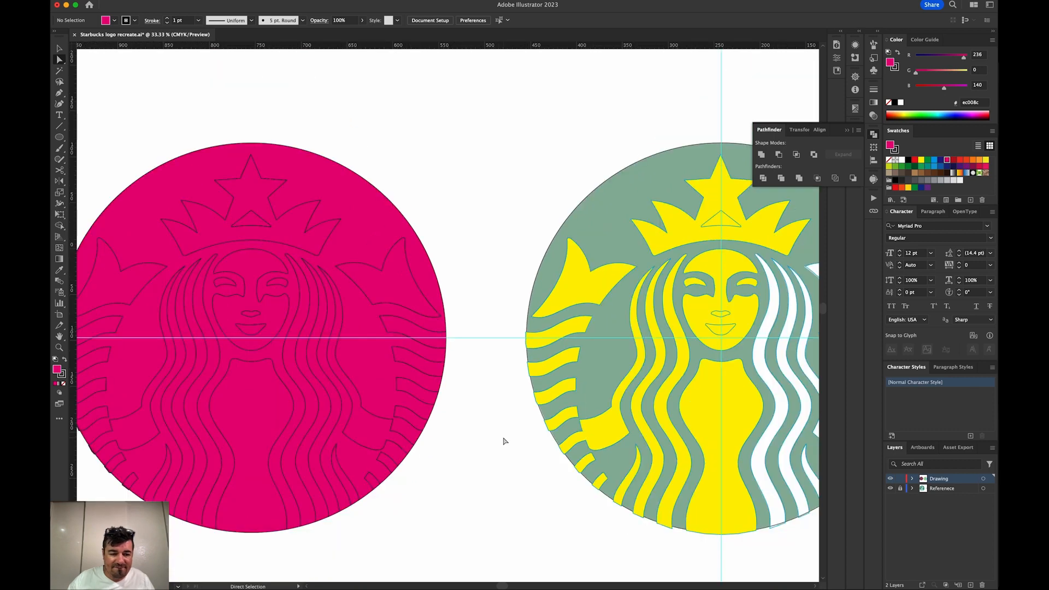
left_click_drag(396, 428, 539, 429)
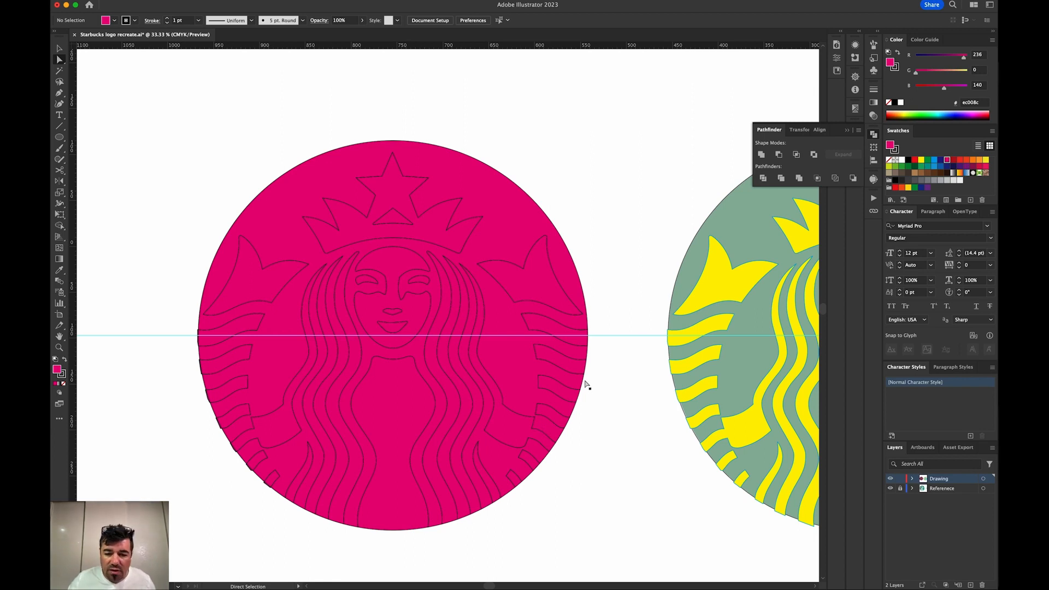
key("m")
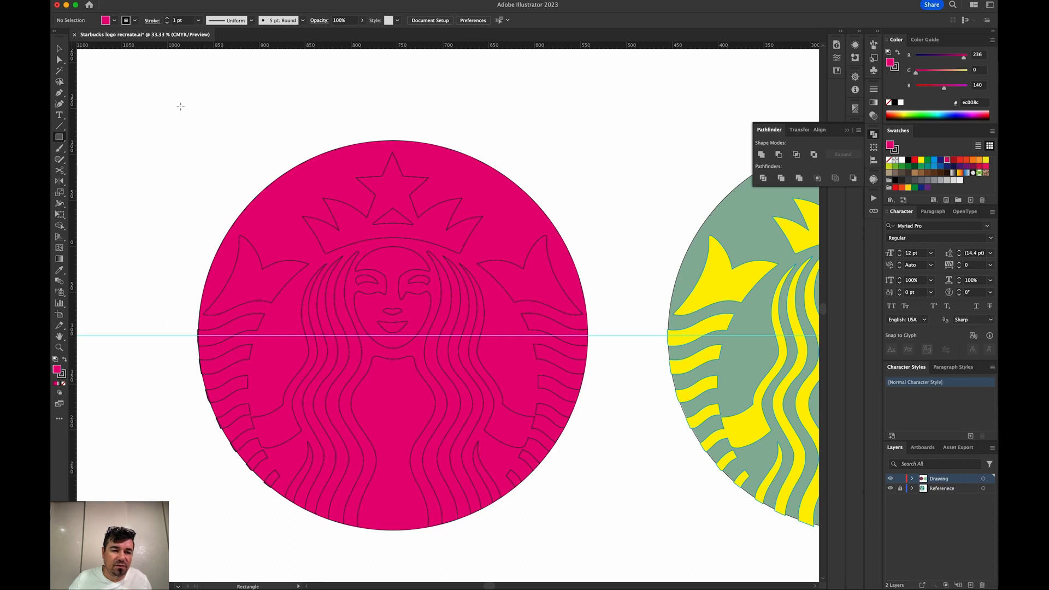
left_click_drag(121, 89, 658, 572)
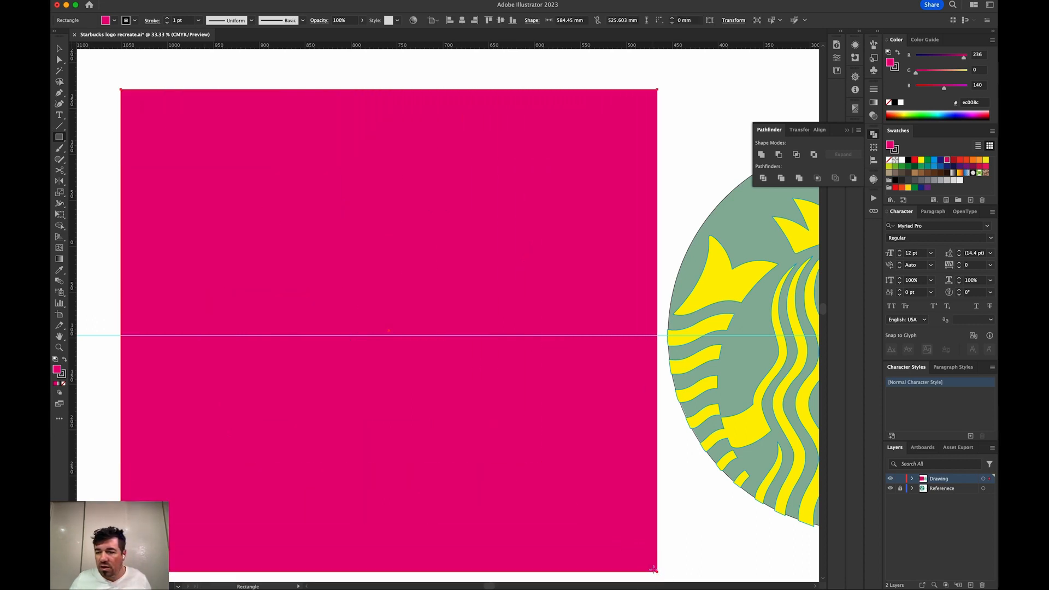
- Fill the rectangle with the light blue swatch 00aeef and send it behind the pink logo
left_click(934, 160)
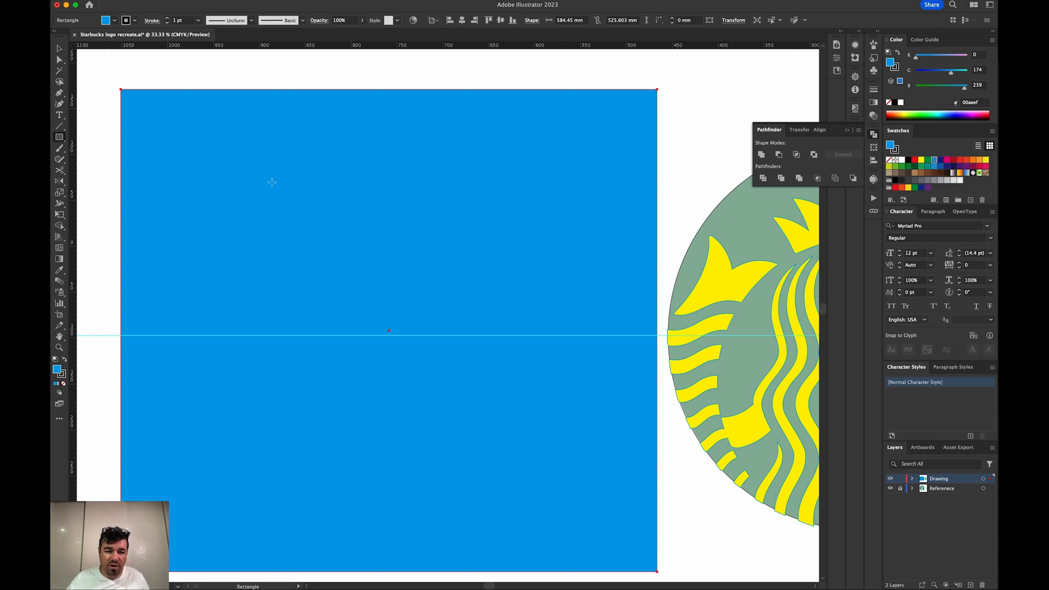
key("super+shift+bracketleft")
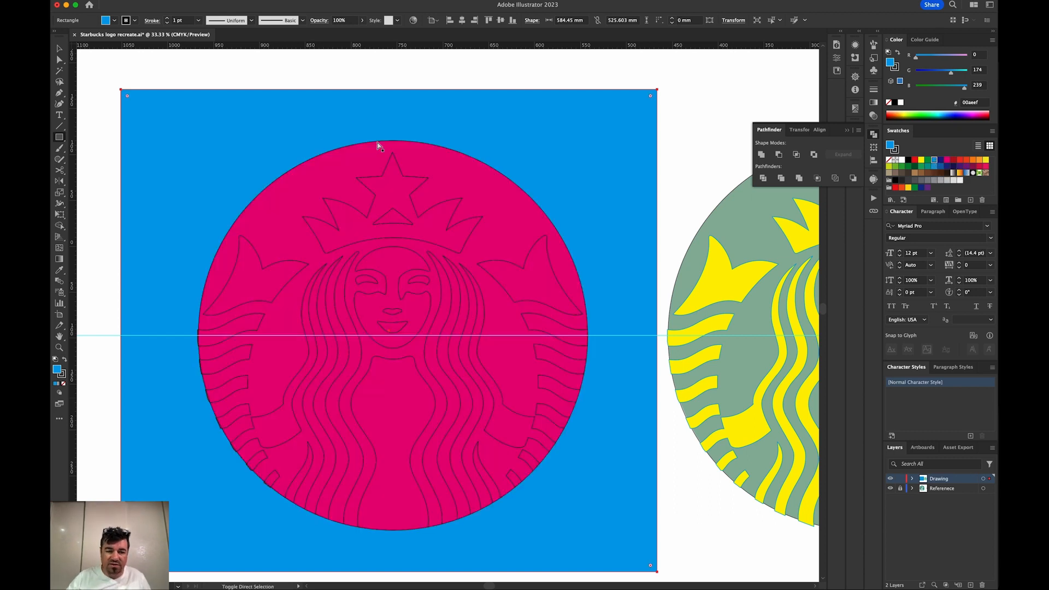
left_click(59, 59)
left_click(114, 61)
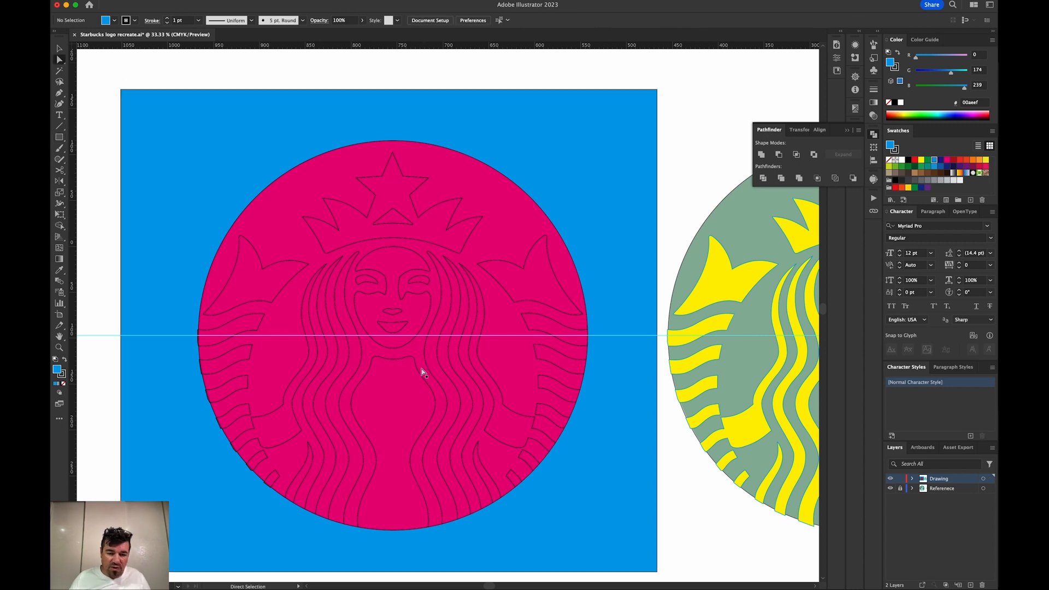
- Delete the small triangle inside the crown and the circle's background compound shape from the pink logo
key("space")
left_click_drag(532, 270, 453, 268)
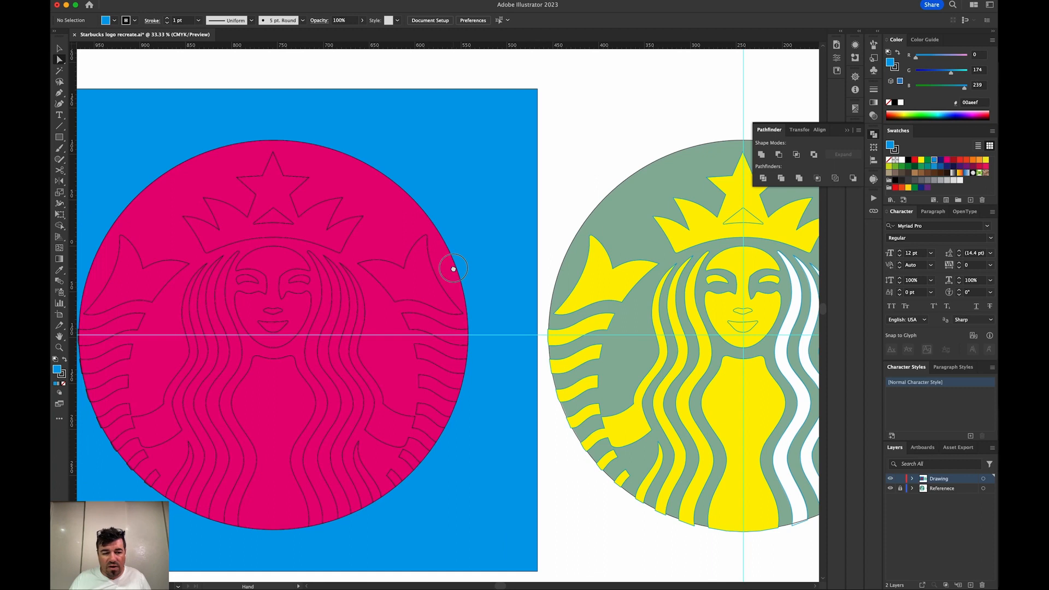
left_click(277, 222)
key("Delete")
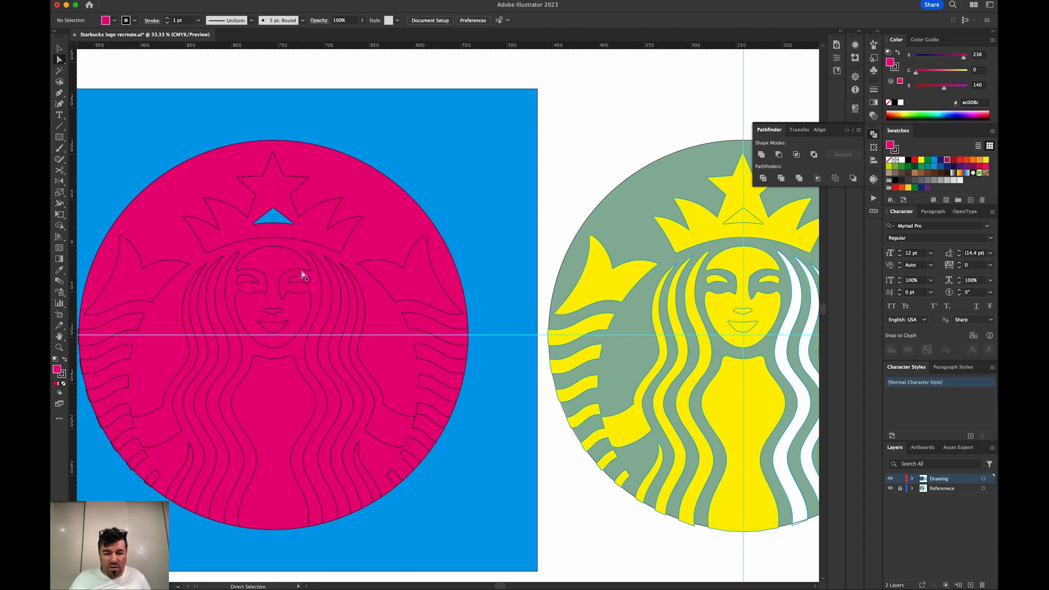
left_click(320, 291)
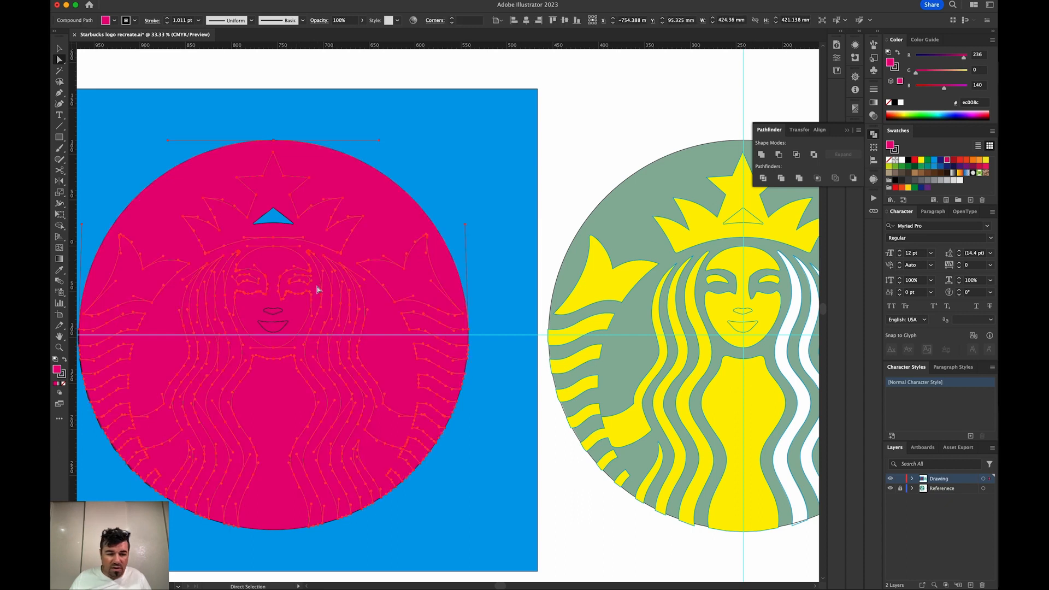
key("Delete")
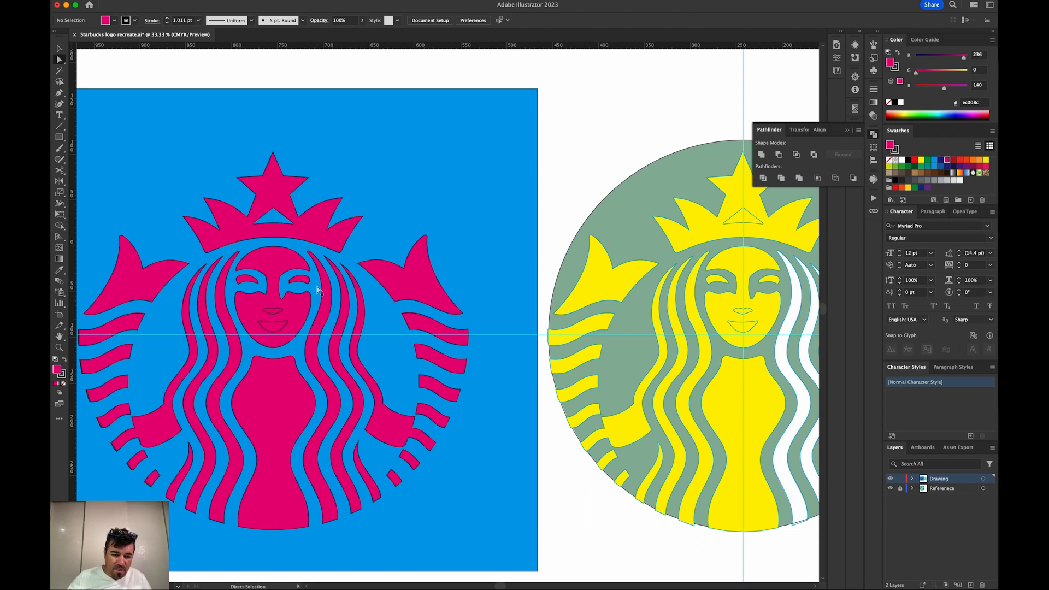
- Delete the mouth and nose shapes from the face so both are cut out of it
left_click(275, 323)
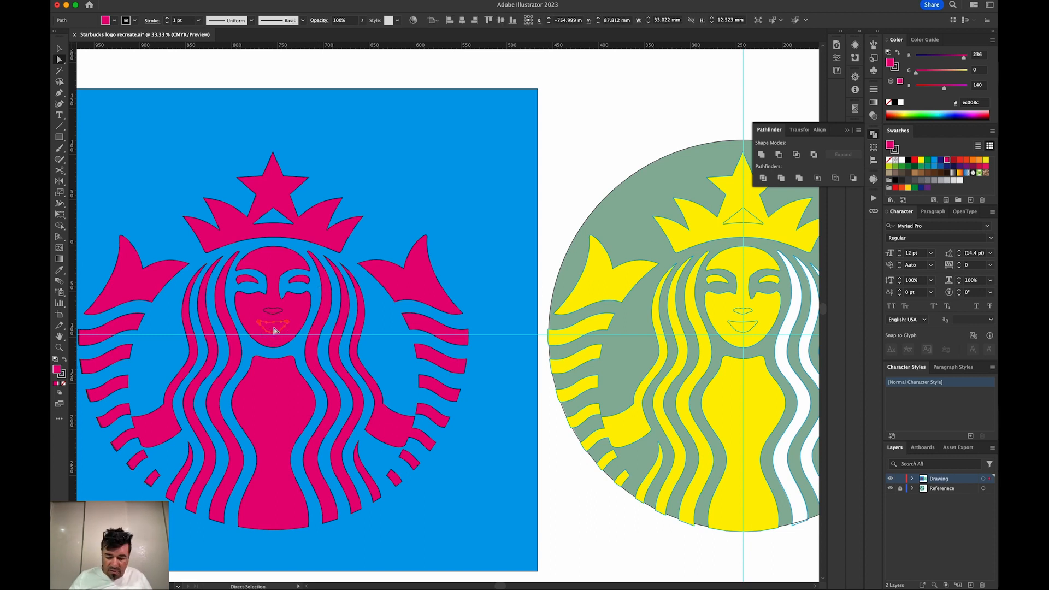
key("Delete")
left_click(273, 313)
key("Delete")
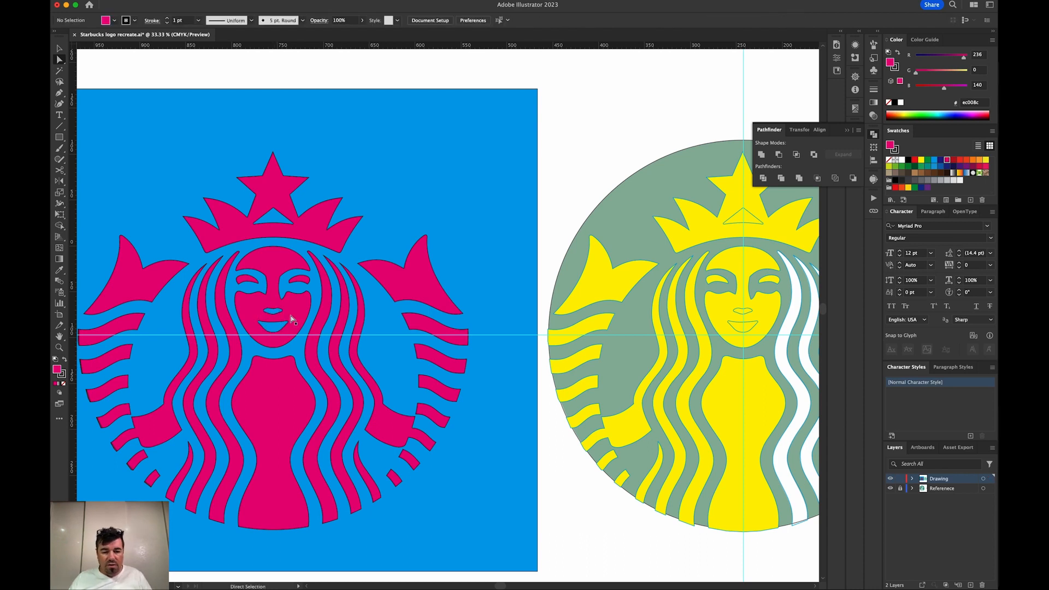
- Duplicate the outline circle from around the reference logo and position the copy concentrically around the magenta siren artwork
key("v")
left_click_drag(606, 197, 330, 138)
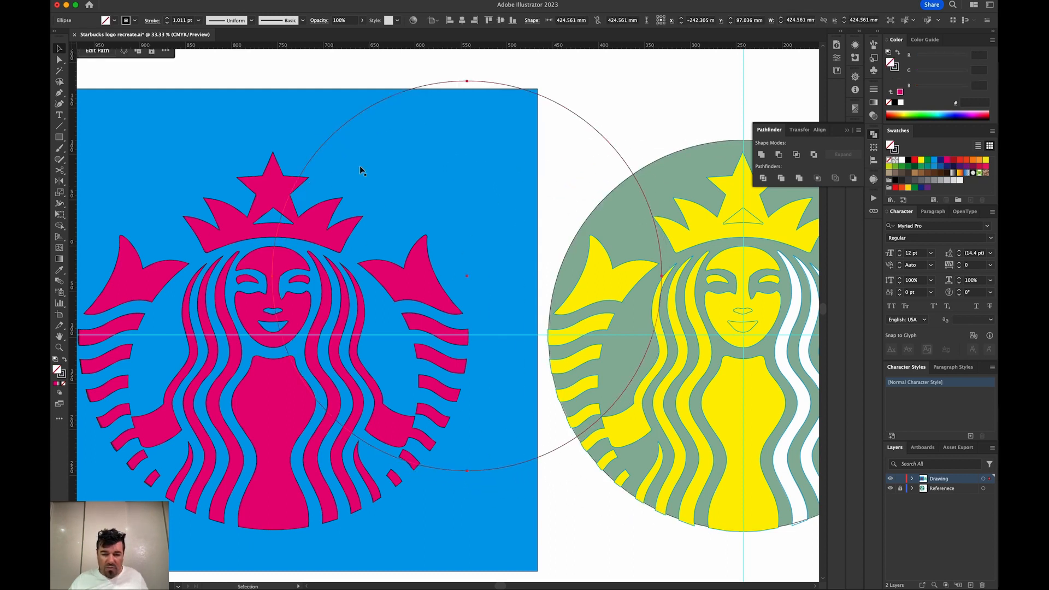
left_click_drag(466, 470, 273, 529)
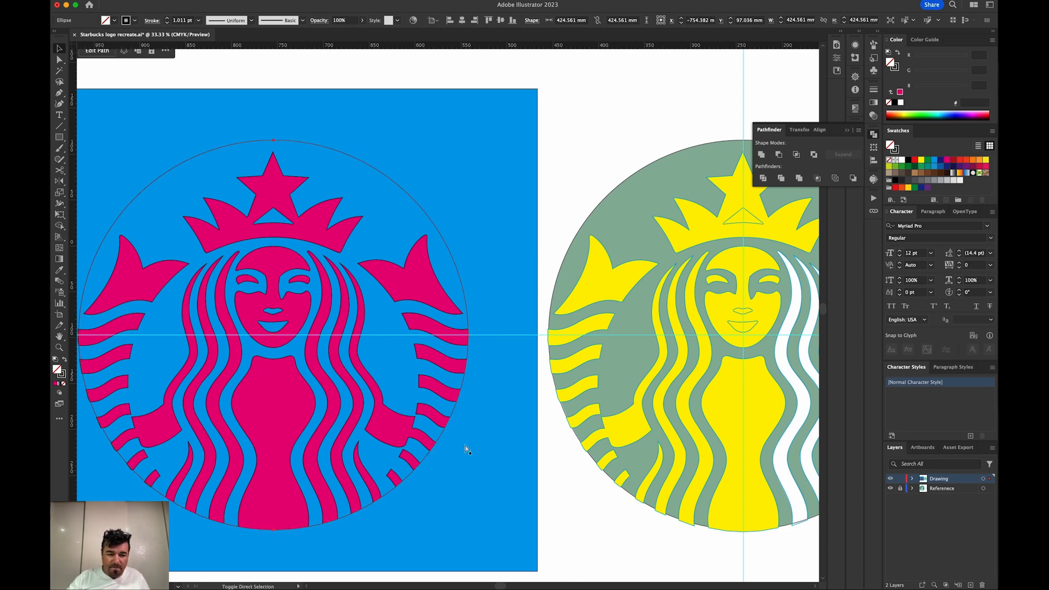
- Delete the blue background rectangle behind the siren artwork and select the outline circle
left_click(543, 463)
left_click(524, 460)
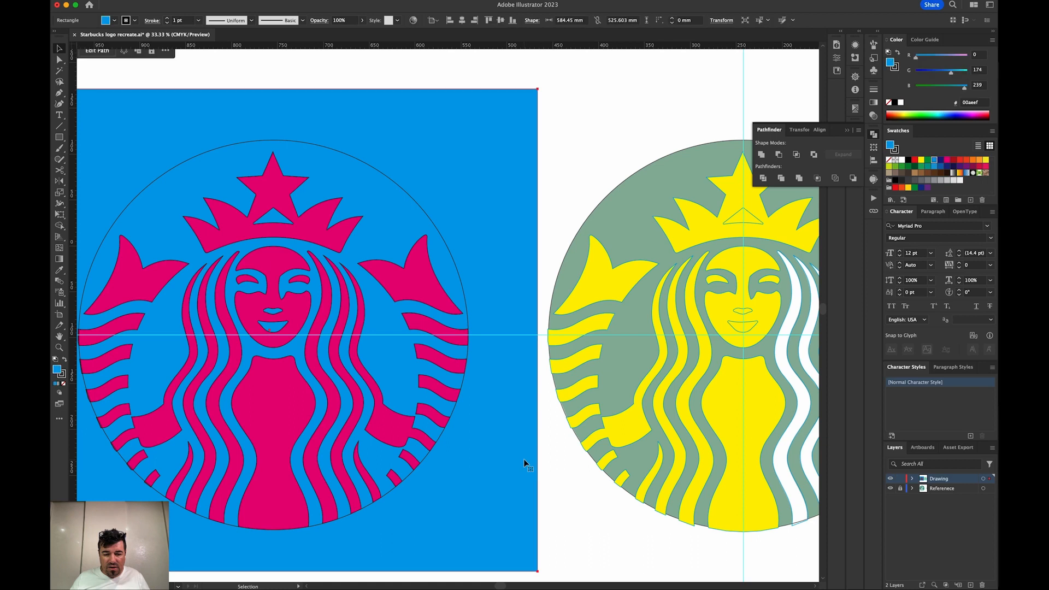
key("BackSpace")
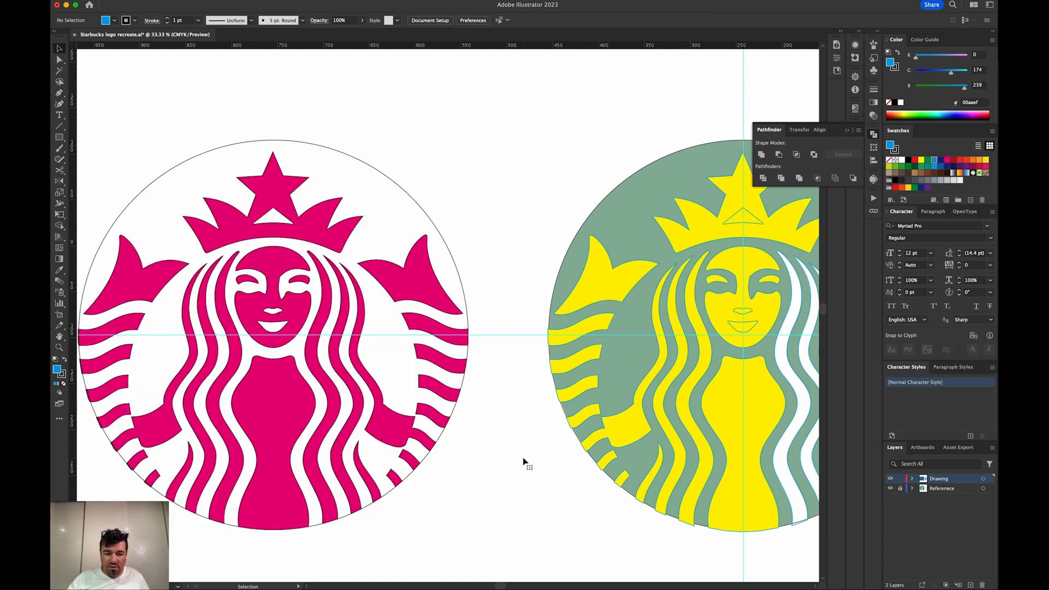
left_click(403, 192)
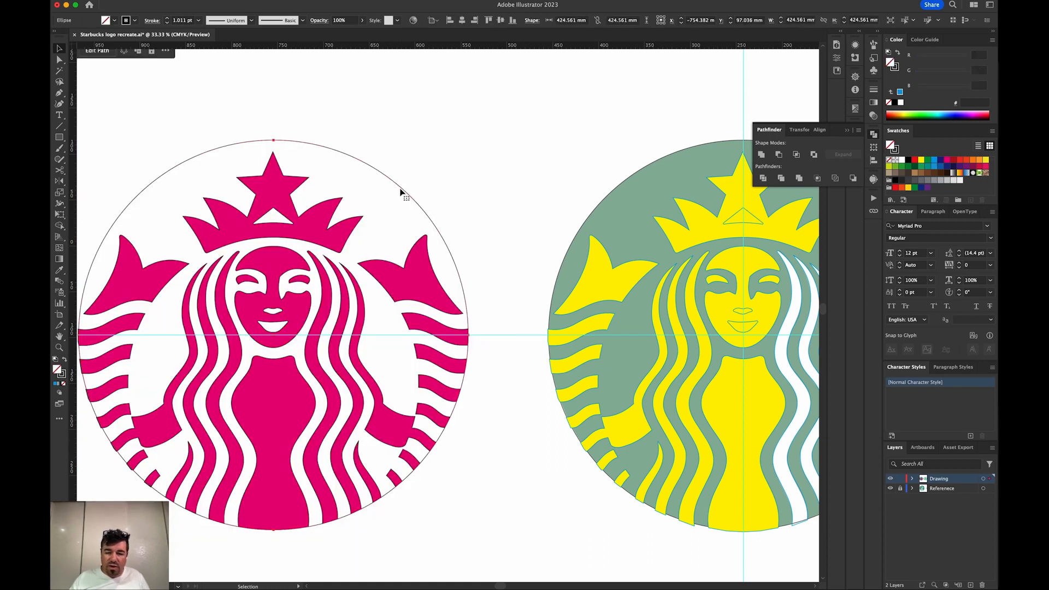
- Unlock the reference layer and turn off Dim Images in its layer options
left_click(900, 490)
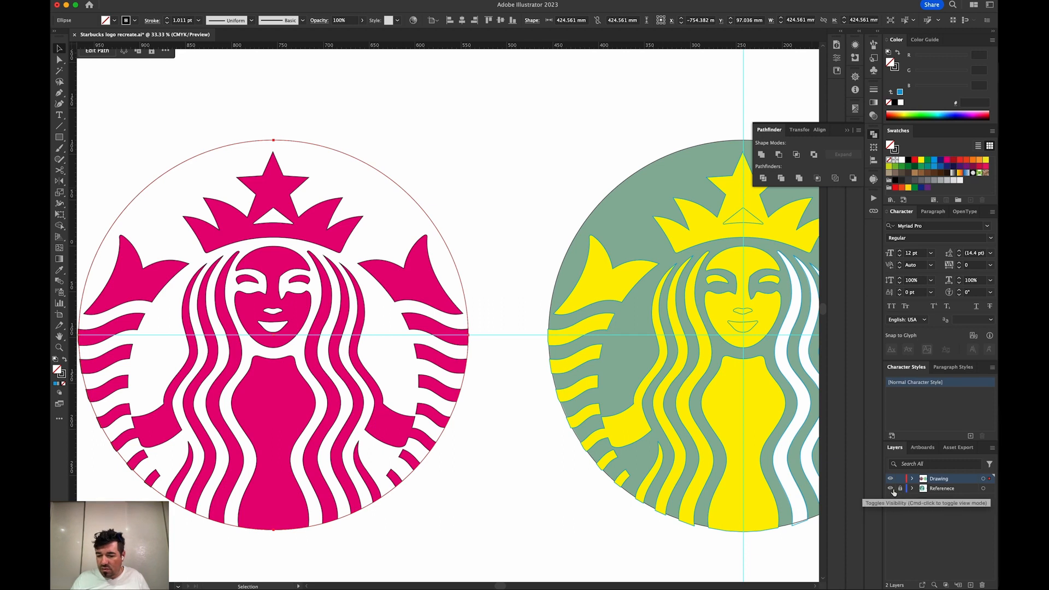
double_click(923, 490)
left_click(515, 319)
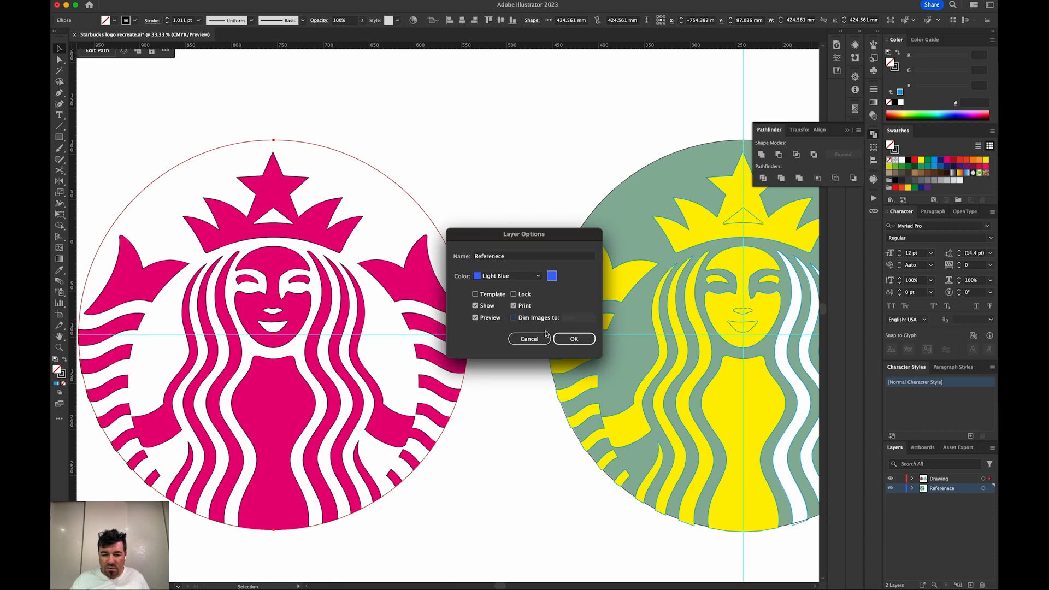
left_click(571, 339)
left_click(531, 295)
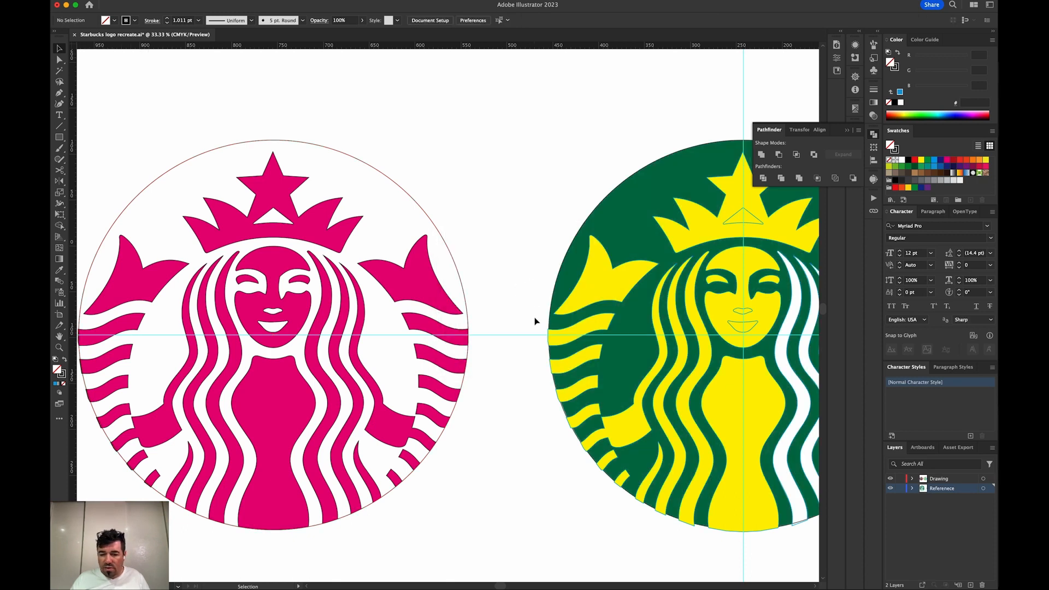
- Draw a square about 54 mm wide between the two logos and fill it with the green sampled from the reference logo
scroll(534, 321, "right", 5)
scroll(535, 321, "up", 2)
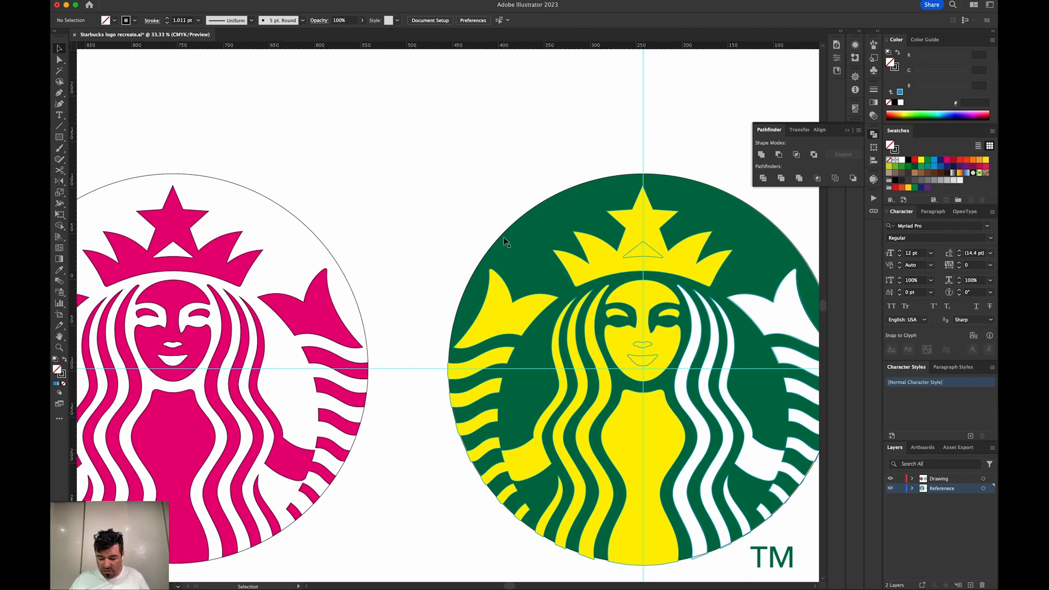
key("m")
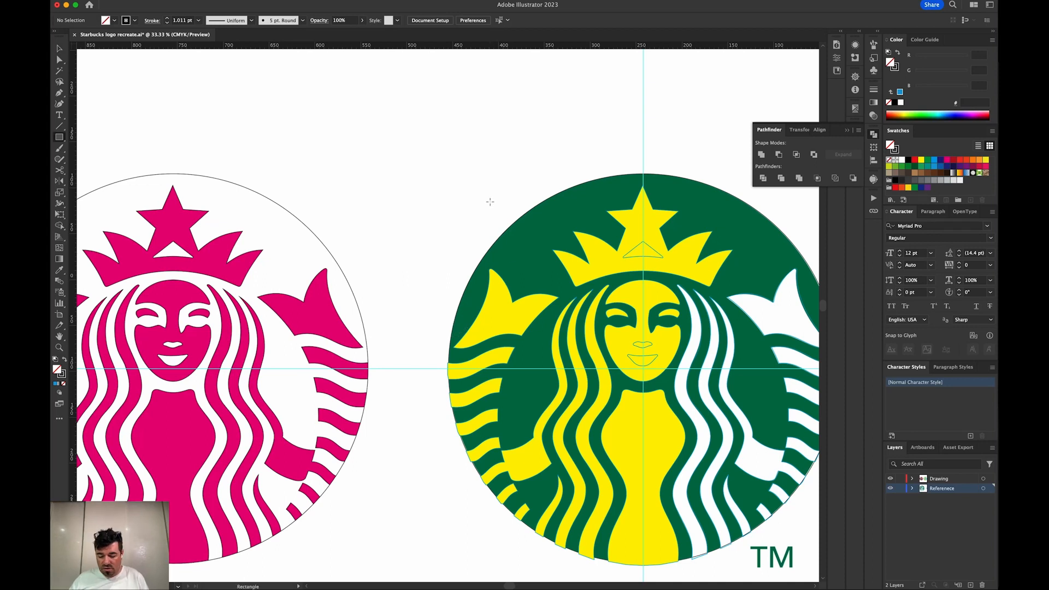
mouse_move(461, 166)
left_mouse_down()
mouse_move(492, 203)
mouse_move(513, 209)
left_mouse_up()
key("i")
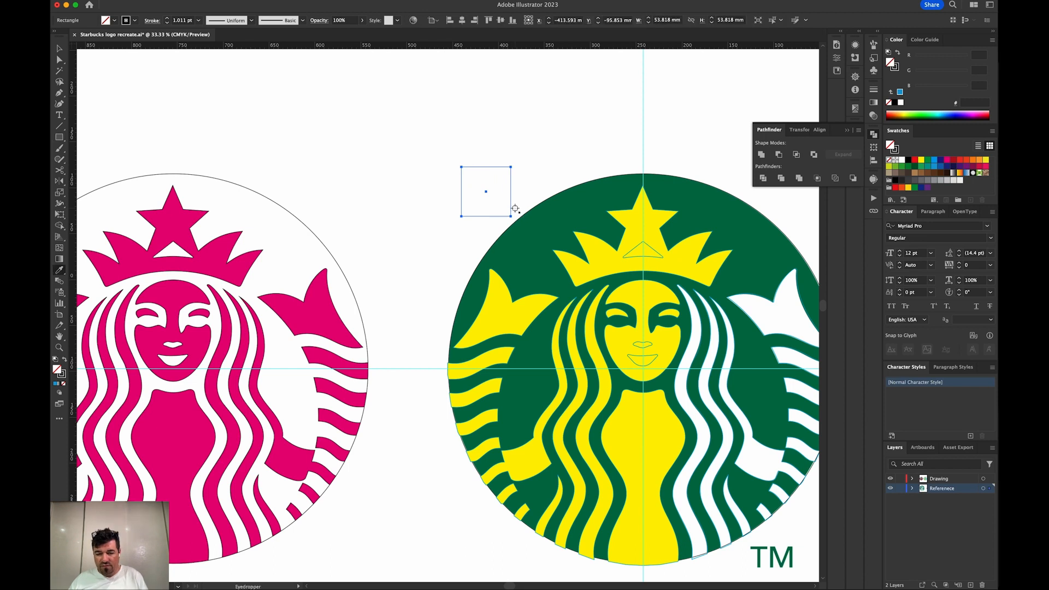
left_click(528, 236)
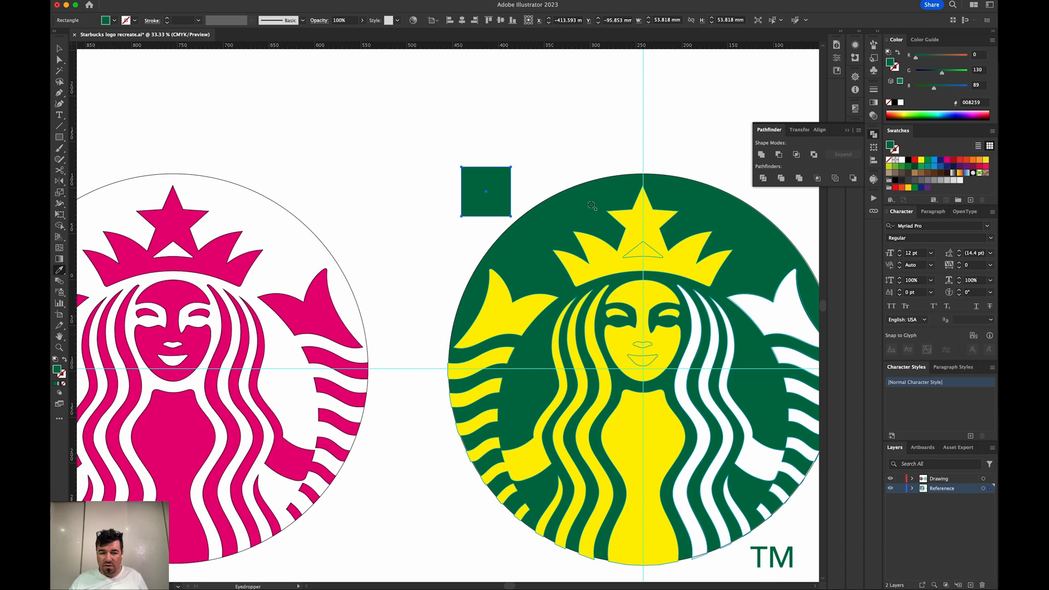
key("v")
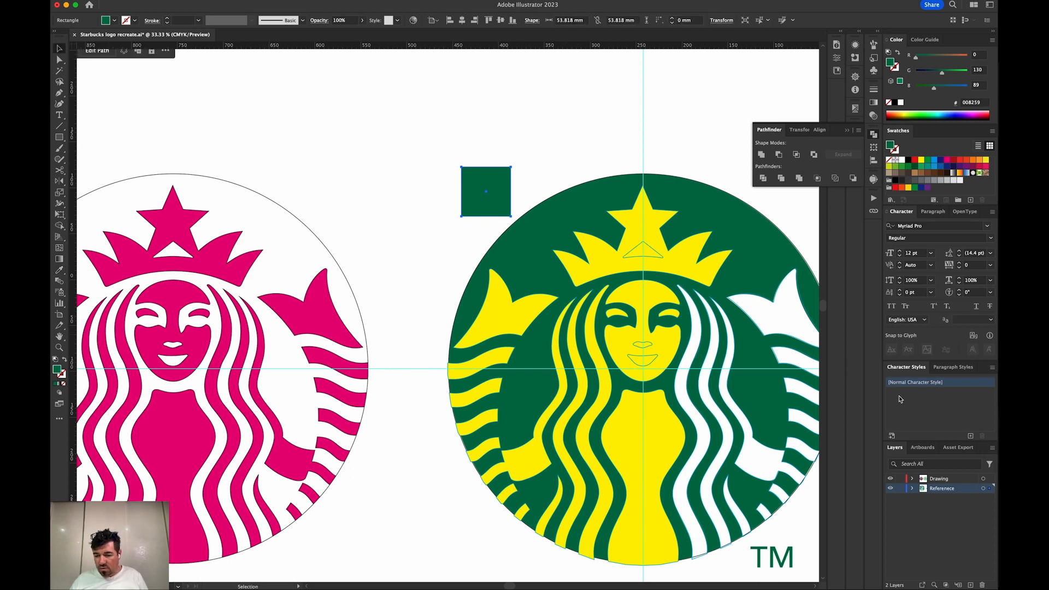
- Turn Dim Images back on in the reference layer's options
double_click(923, 489)
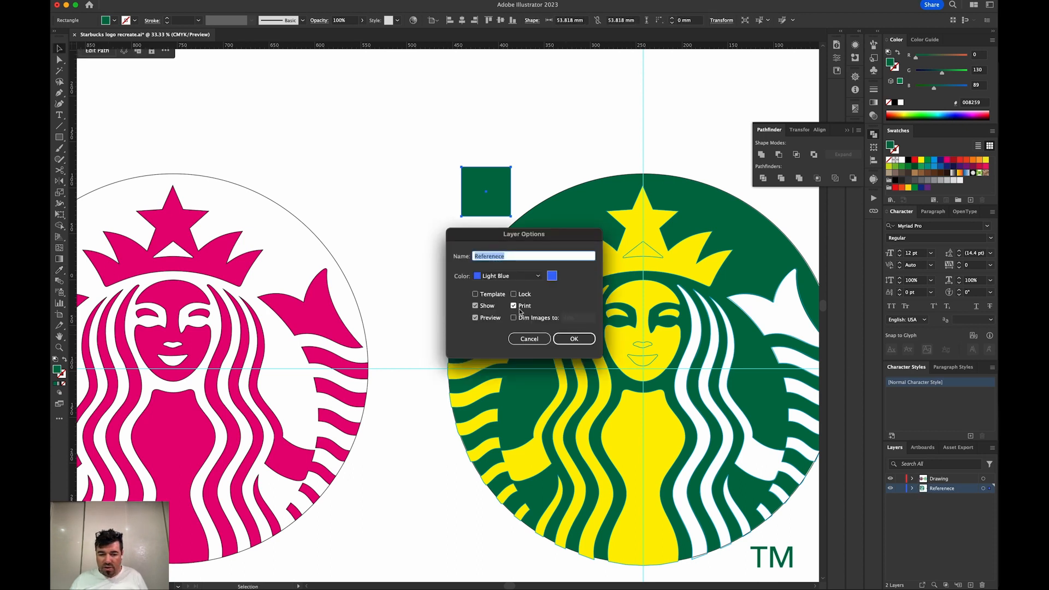
left_click(568, 319)
left_click(575, 338)
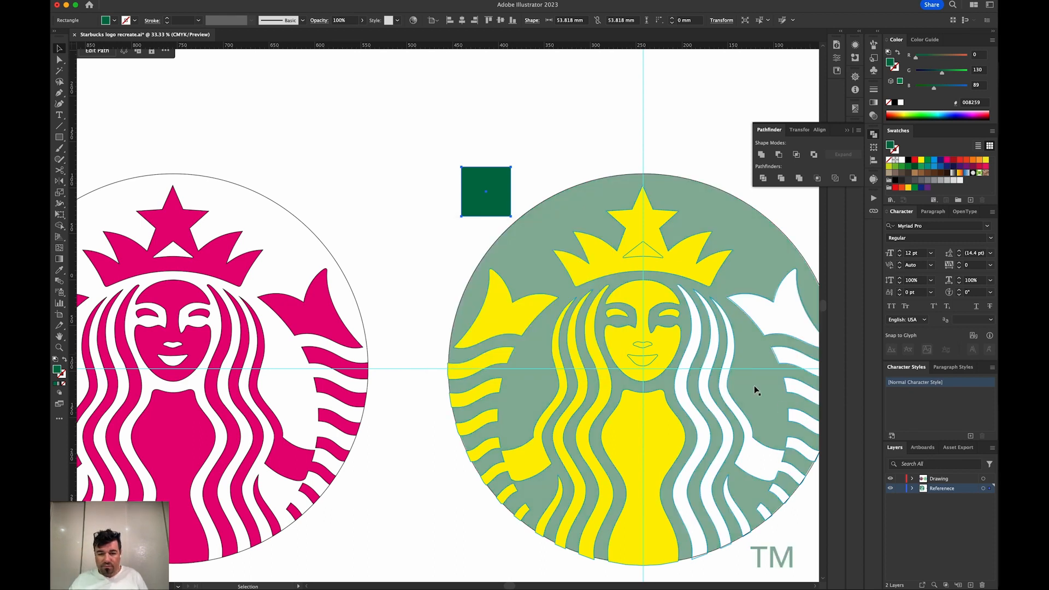
- Move the green square to the Drawing layer and lock the reference layer
left_click_drag(992, 489, 990, 479)
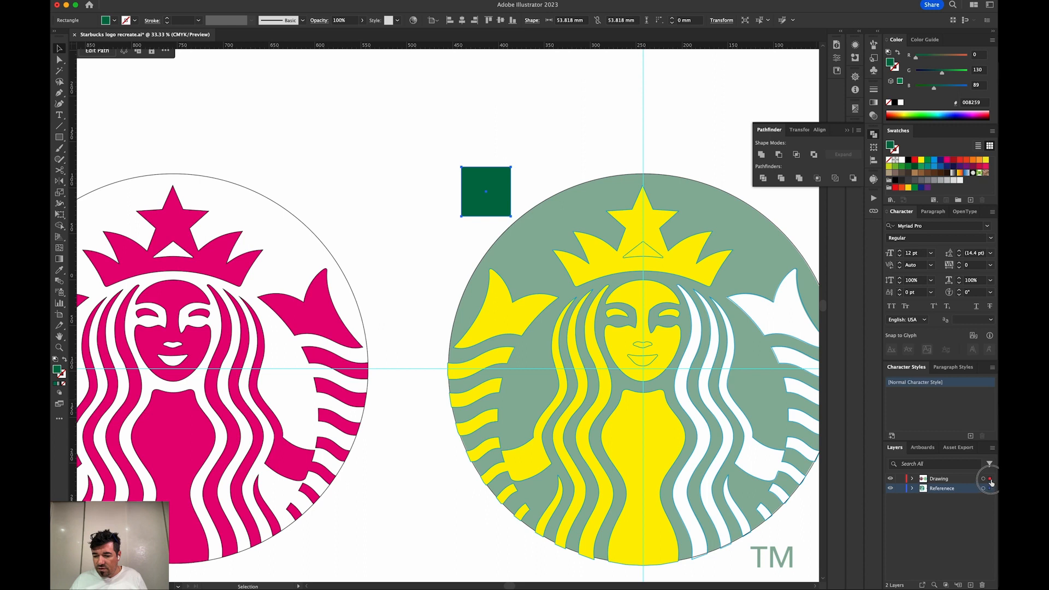
left_click(901, 489)
- Fill the outline circle behind the siren with the green sampled from the swatch square
left_click_drag(485, 216, 578, 250)
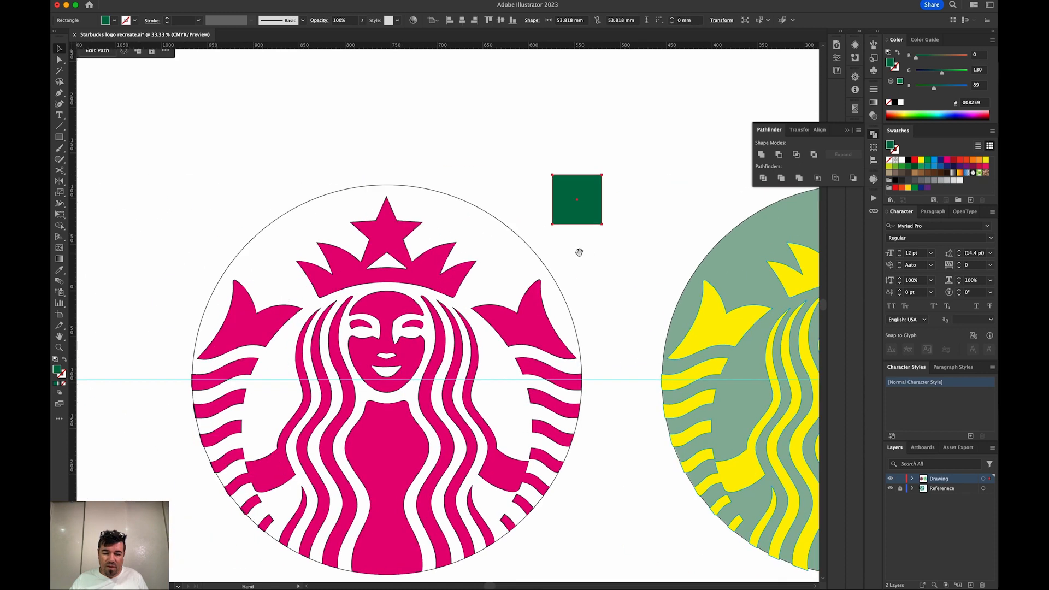
left_click(535, 255)
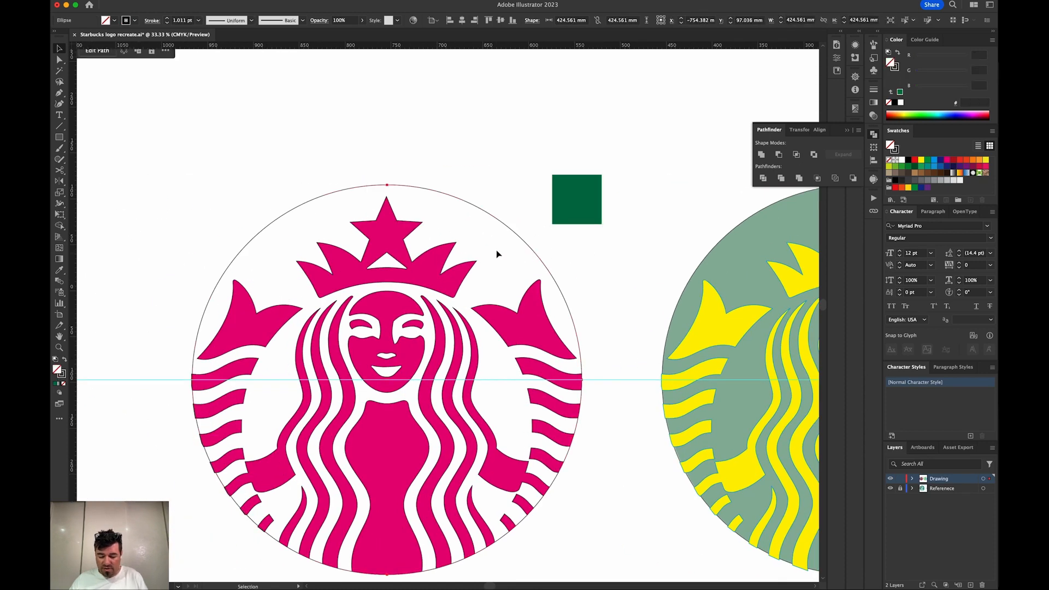
key("o")
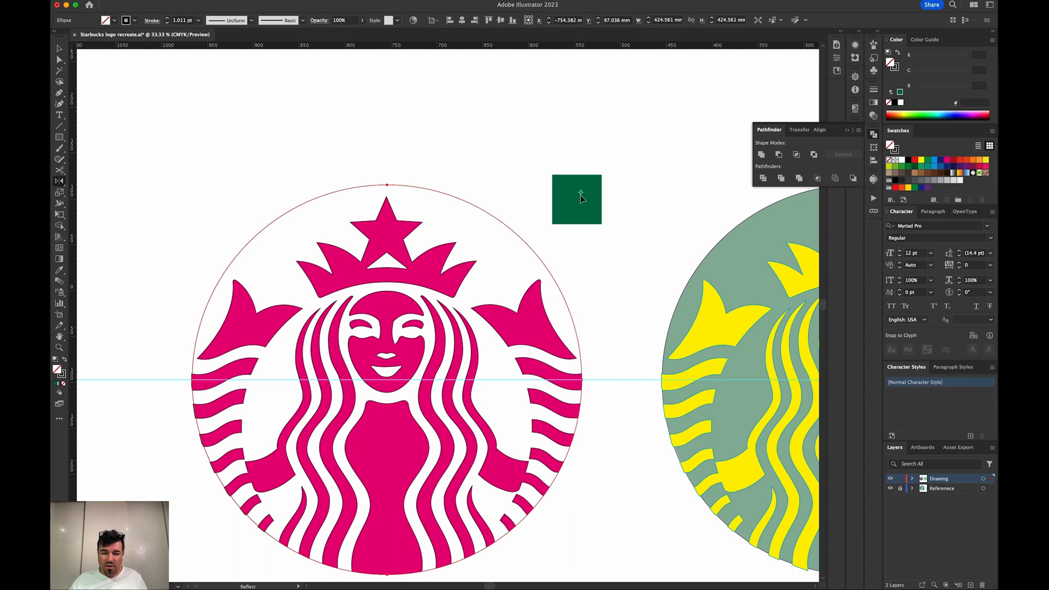
key("i")
left_click(580, 204)
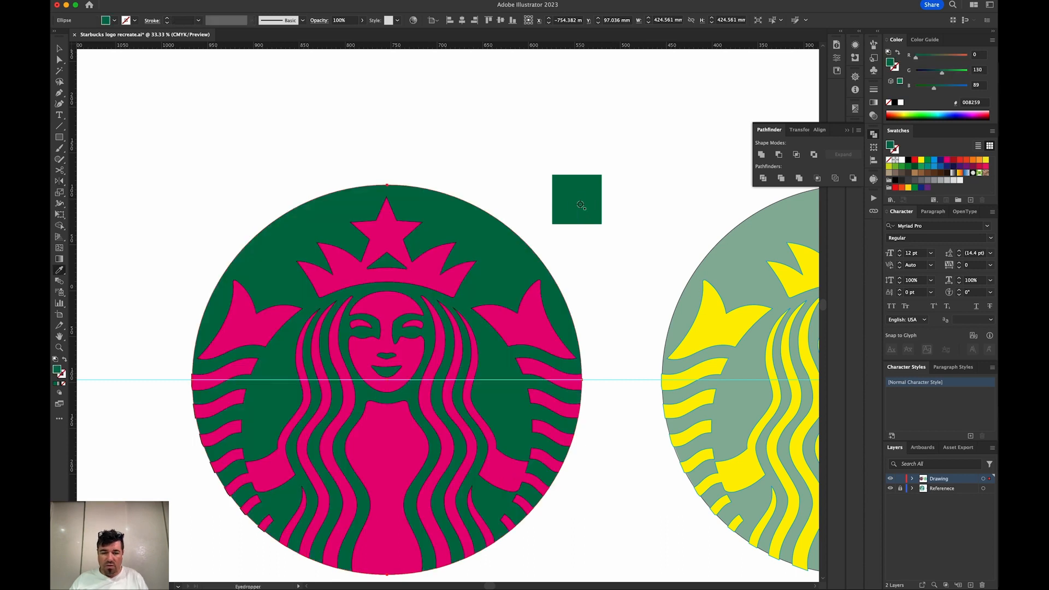
key("v")
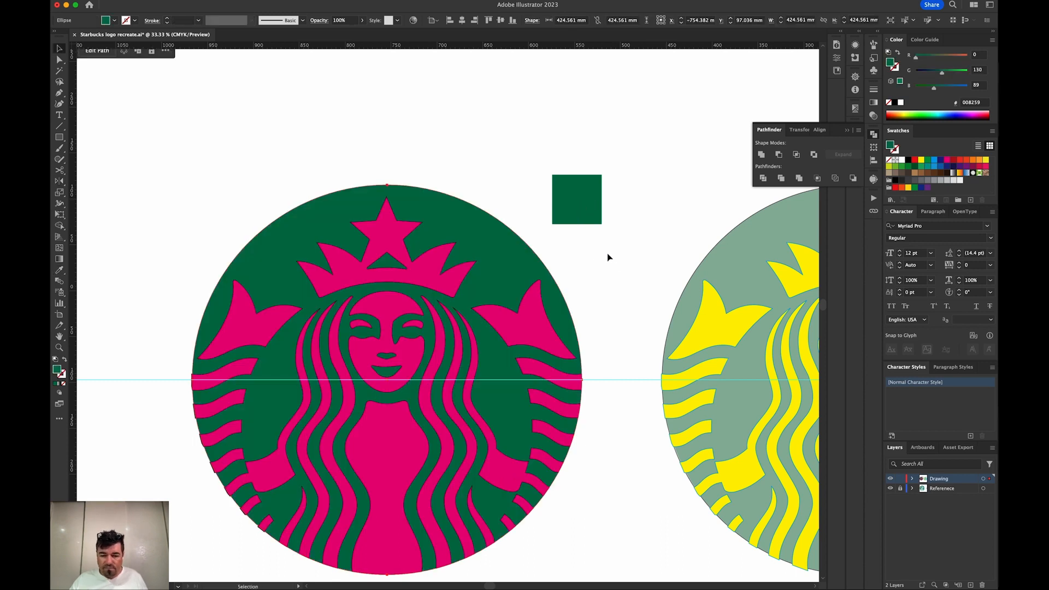
- Set both the fill and the stroke of the magenta siren group to white
left_click(448, 288)
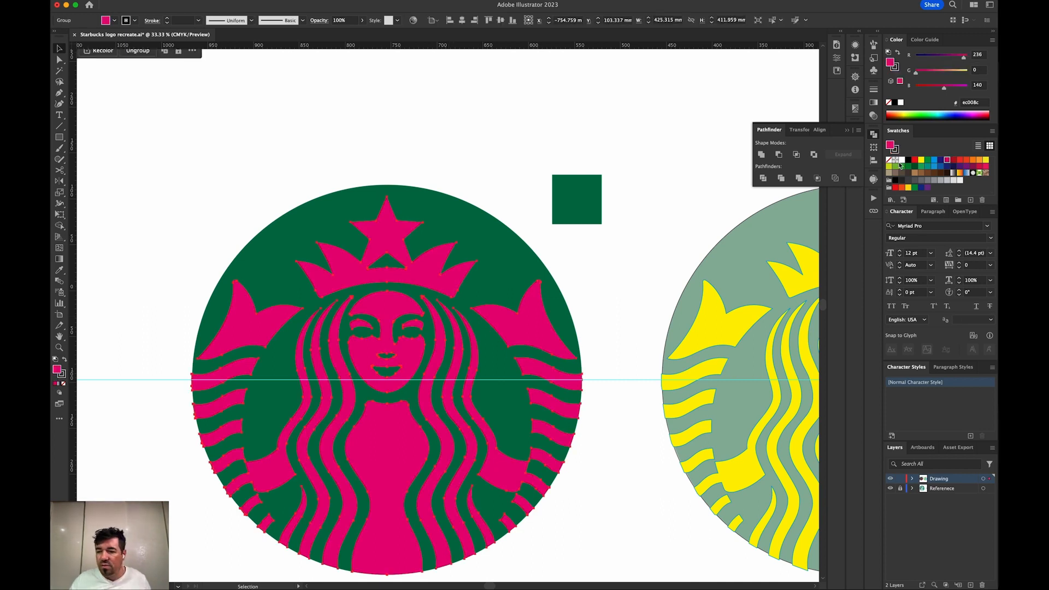
left_click(902, 160)
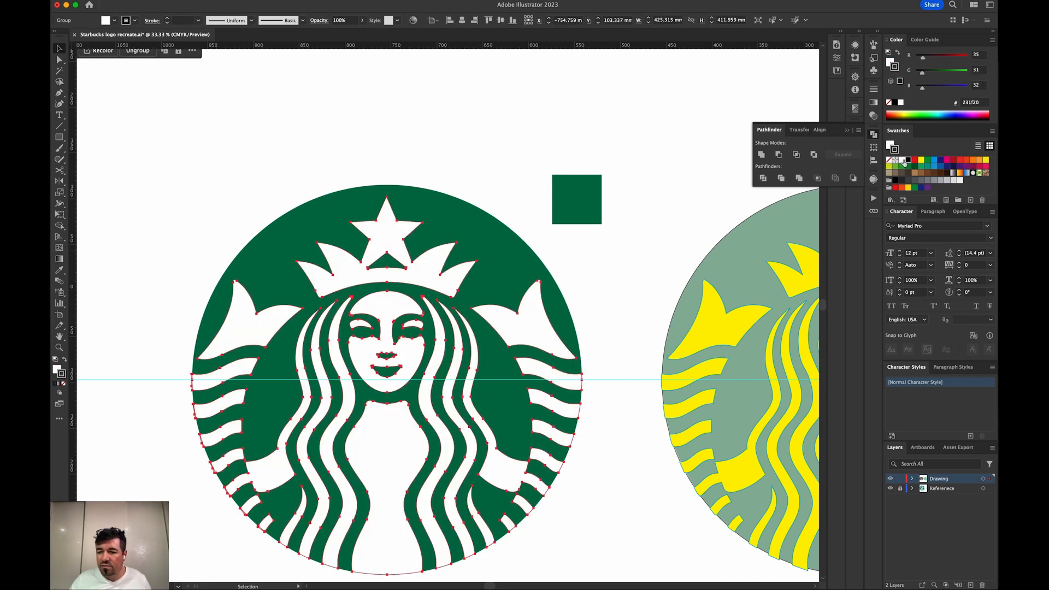
left_click(904, 161)
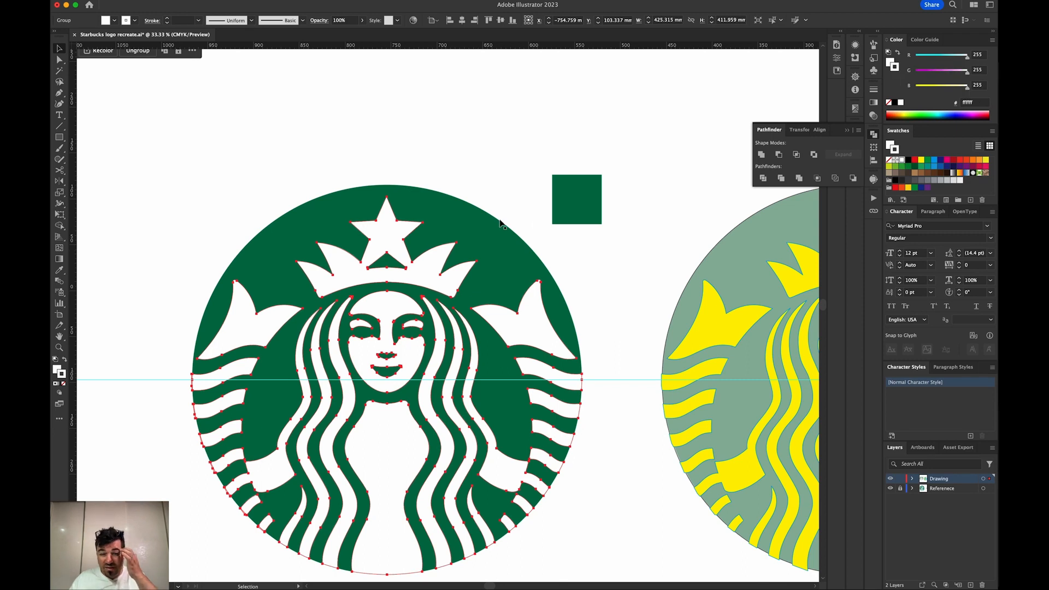
left_click(511, 202)
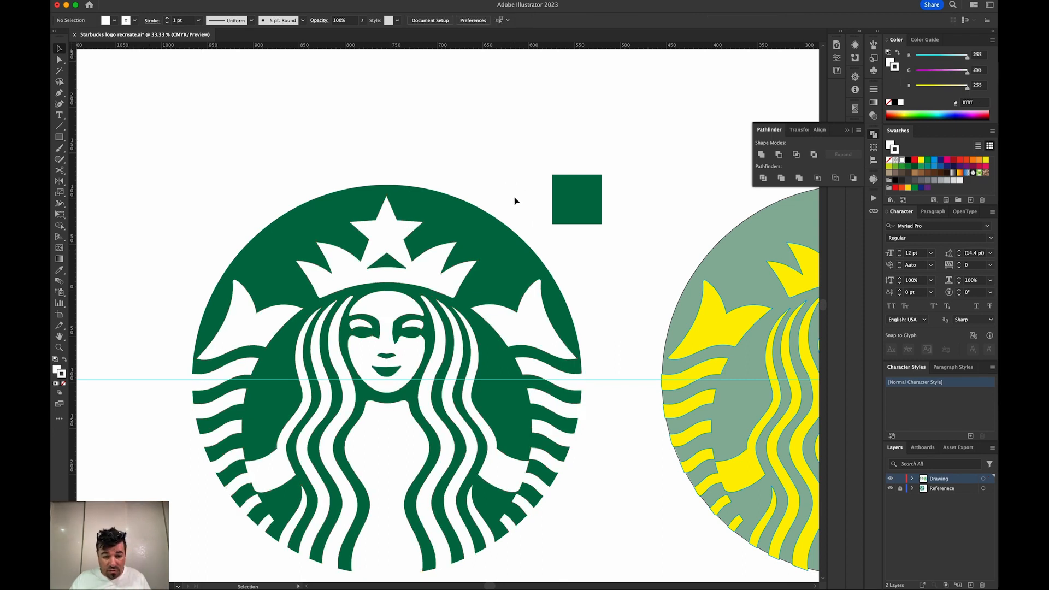
- Compare the recoloured logo with the reference and inspect its face and hair details up close
key("super+minus")
key("super+minus")
key("super+minus")
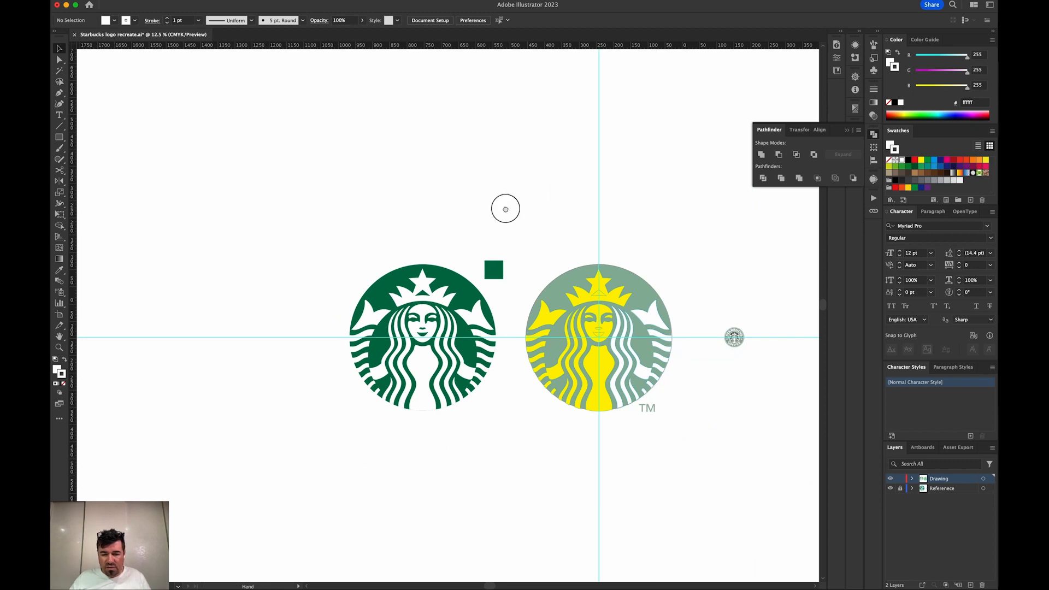
left_click_drag(506, 209, 370, 198)
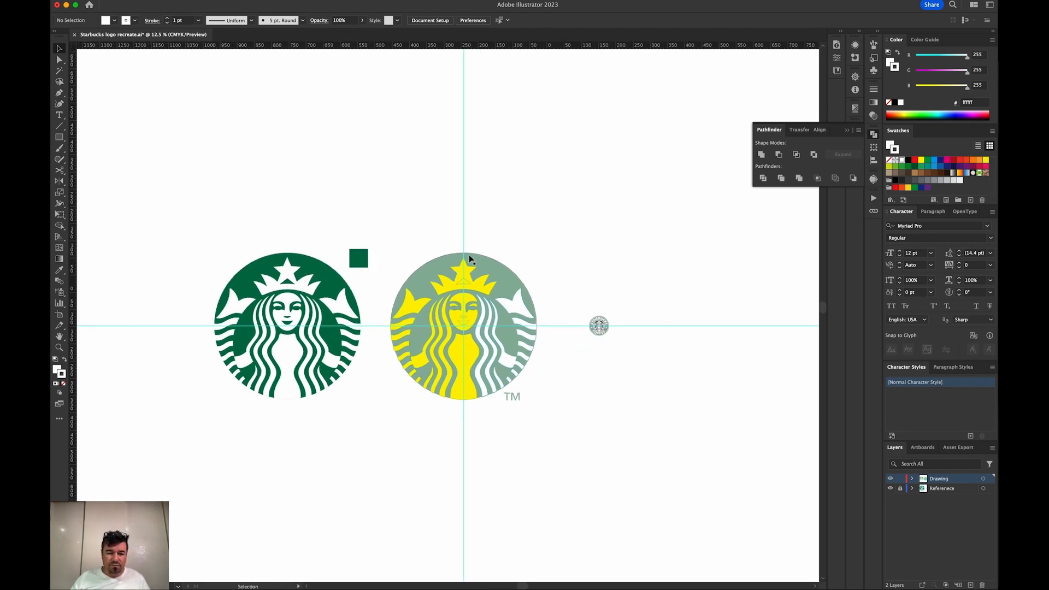
key("z")
left_click_drag(173, 224, 366, 418)
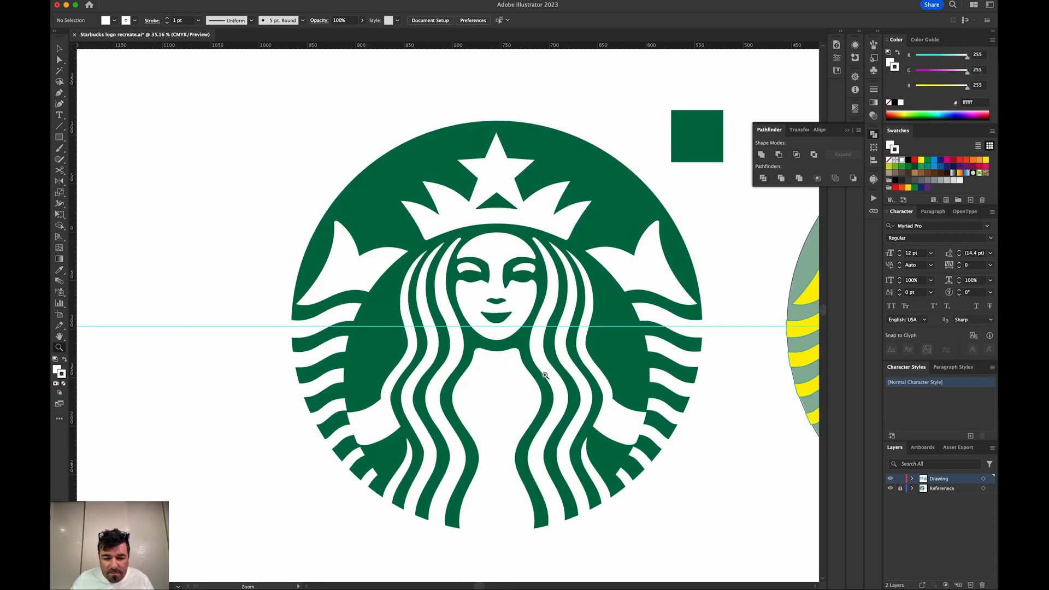
left_click(515, 359)
left_click_drag(499, 362, 516, 445)
left_click_drag(480, 382, 452, 317)
key("super+minus")
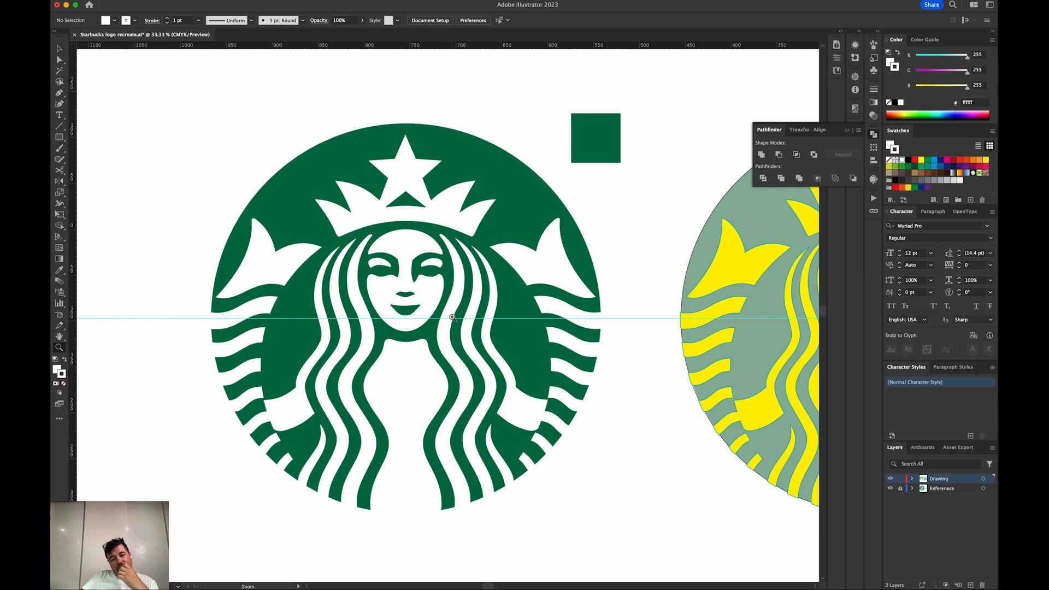
- Try reshaping the brow curve beside the nose, undo it, and remove the stroke from the white face shape
left_click_drag(393, 236, 469, 322)
key("a")
left_click(320, 169)
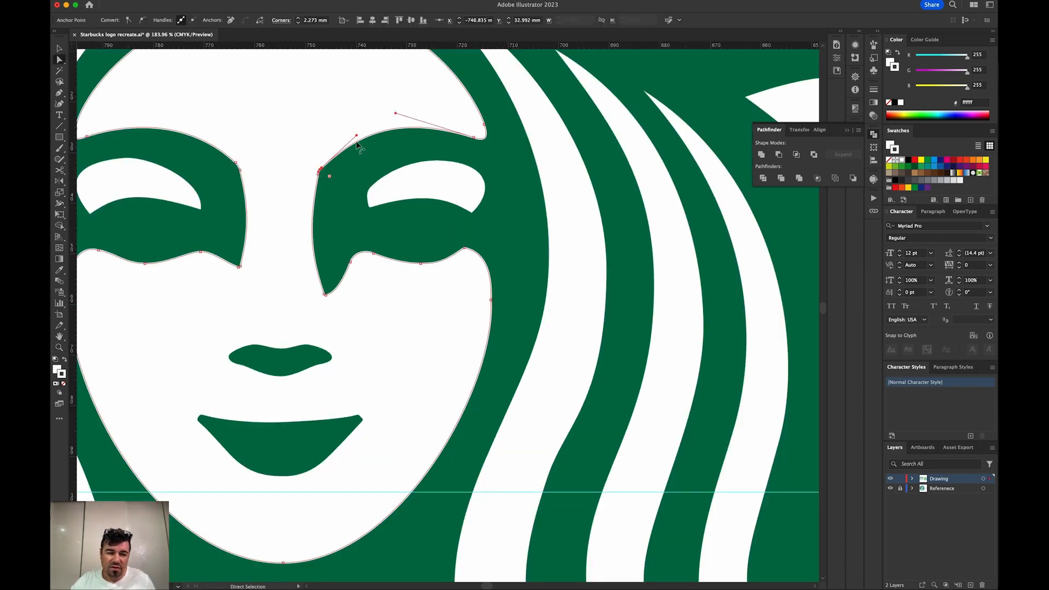
left_click_drag(358, 138, 339, 133)
key("super+z")
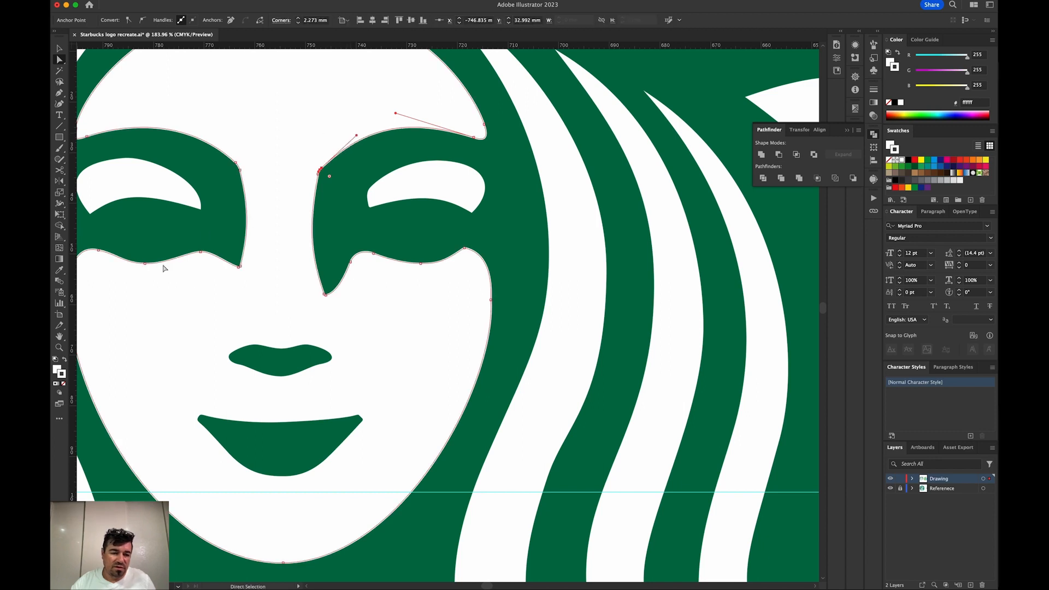
left_click(64, 384)
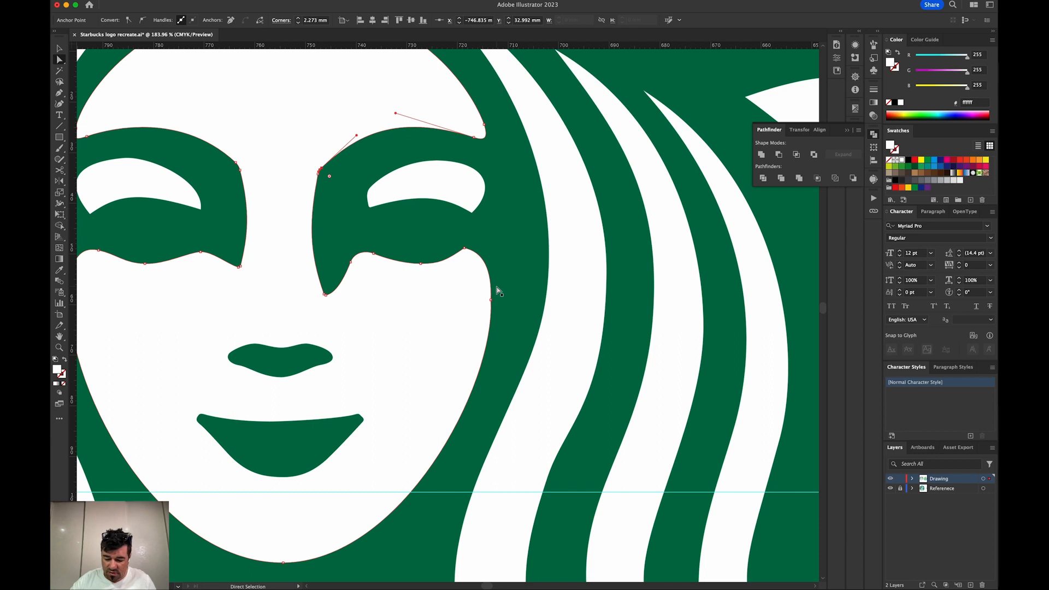
- Examine the face without its stroke against the stroked hair strands, up close and in the whole logo
key("super+minus")
key("super+minus")
left_click_drag(563, 326, 647, 170)
left_click_drag(493, 299, 622, 439)
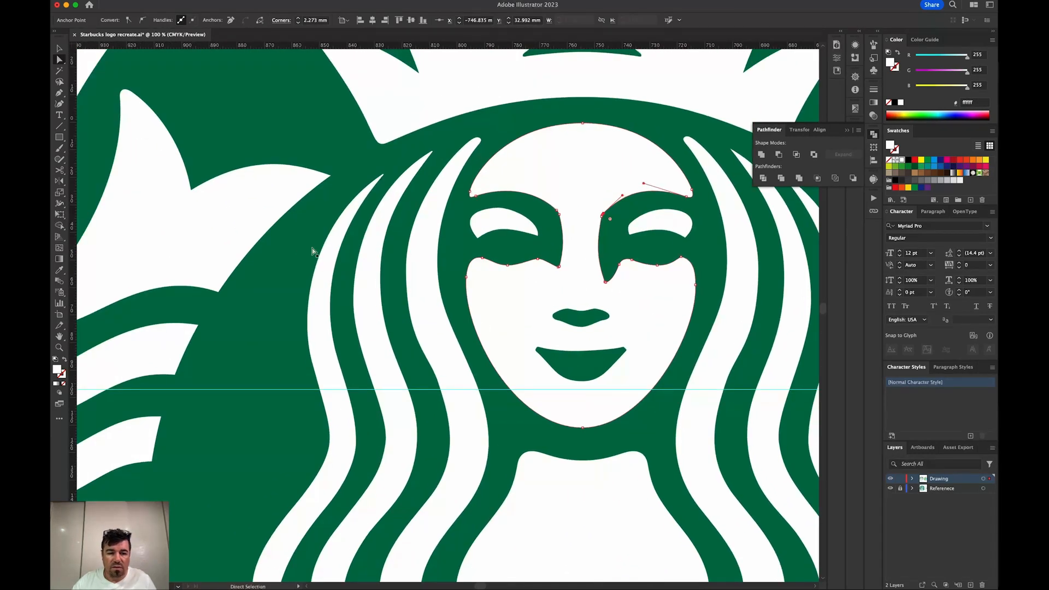
left_click(382, 260)
left_click_drag(664, 314, 528, 300)
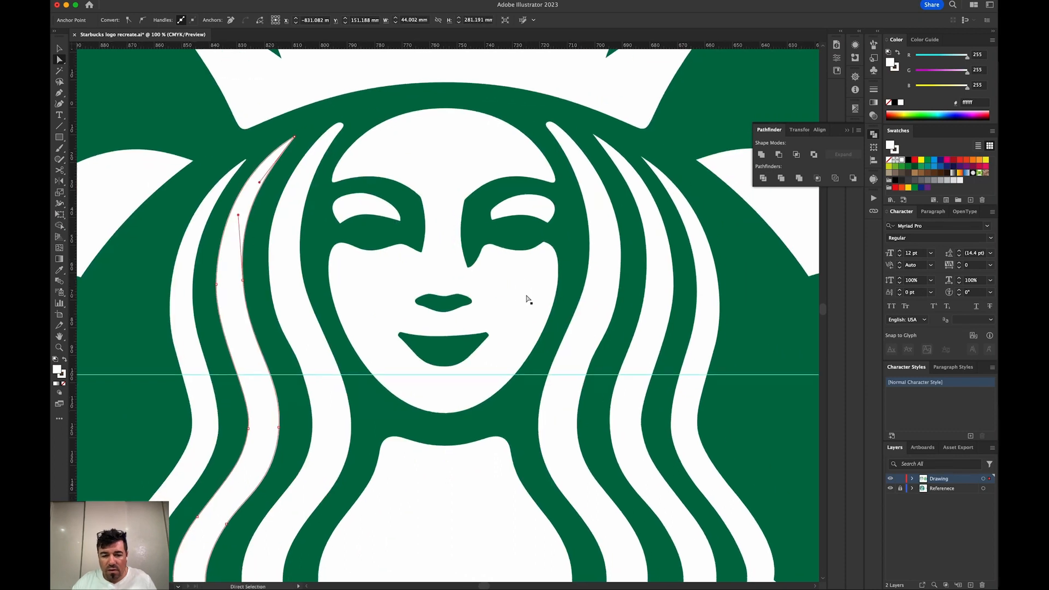
key("super+minus")
key("super+minus")
key("super+minus")
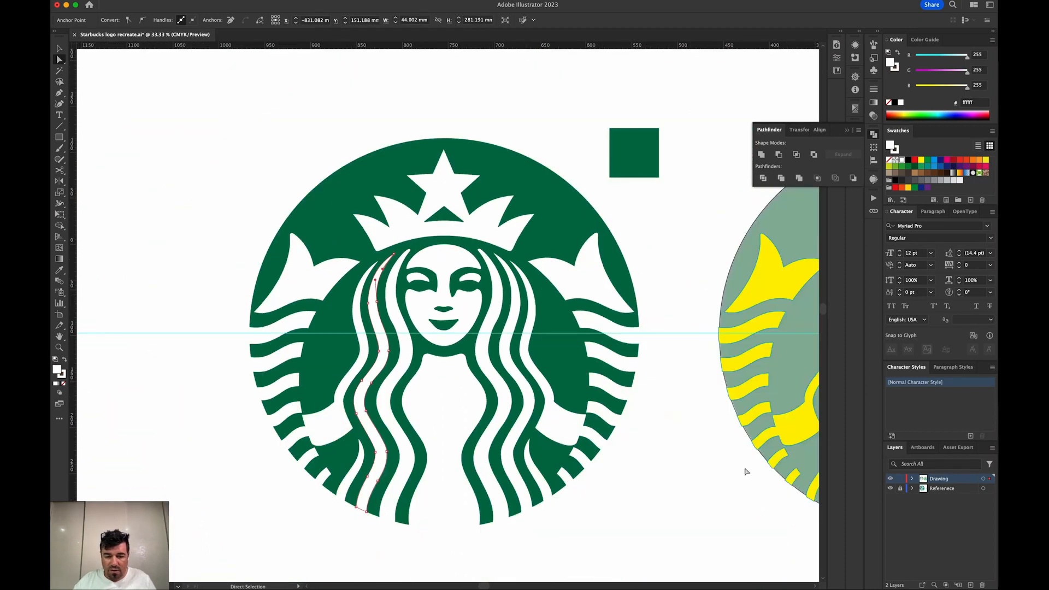
- Save the colour of the green square beside the logo as a global CMYK process swatch with its default name
left_click(692, 468)
left_click_drag(688, 458, 522, 443)
left_click_drag(648, 447, 750, 451)
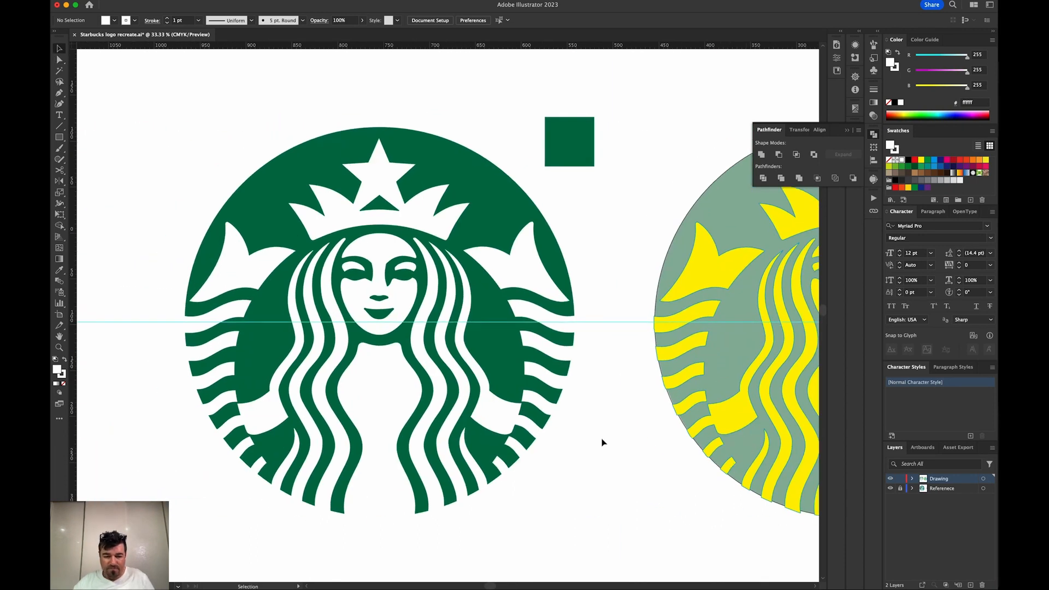
left_click_drag(160, 125, 473, 134)
left_click(568, 152)
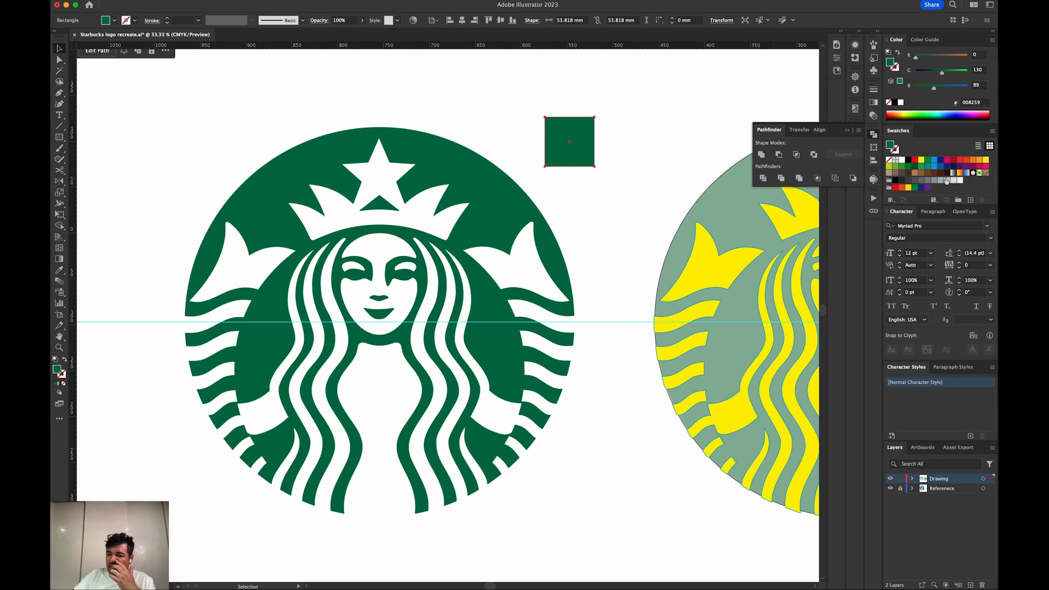
left_click(972, 201)
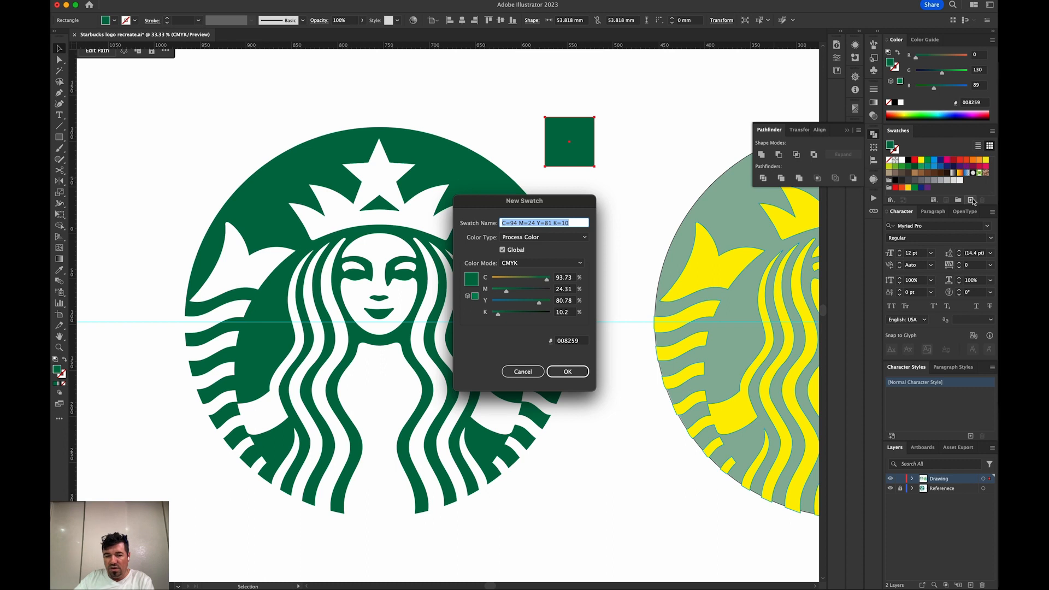
key("Return")
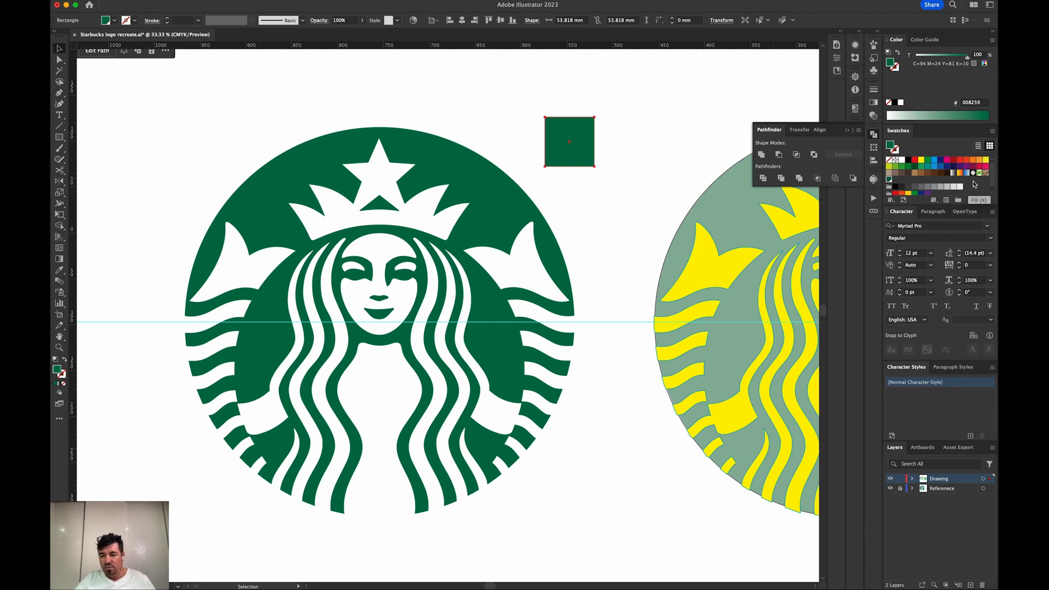
- Delete the green sample square beside the logo
left_click(621, 170)
left_click(570, 158)
key("Delete")
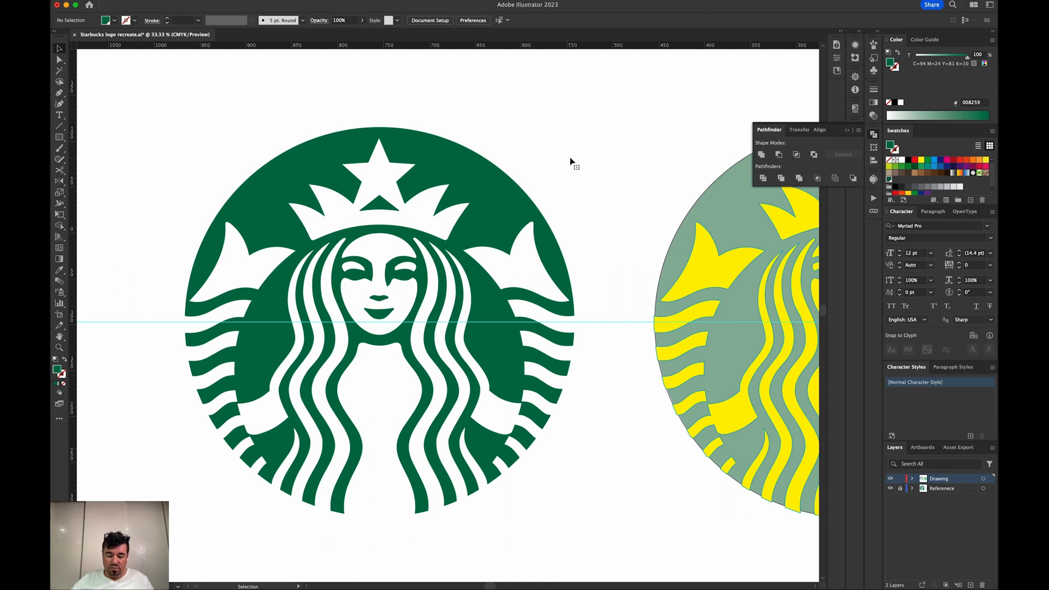
- Compare the finished green logo with the yellow-and-white tracing over the reference, in overview and up close
key("super+minus")
key("super+minus")
key("super+minus")
scroll(546, 191, "right", 5)
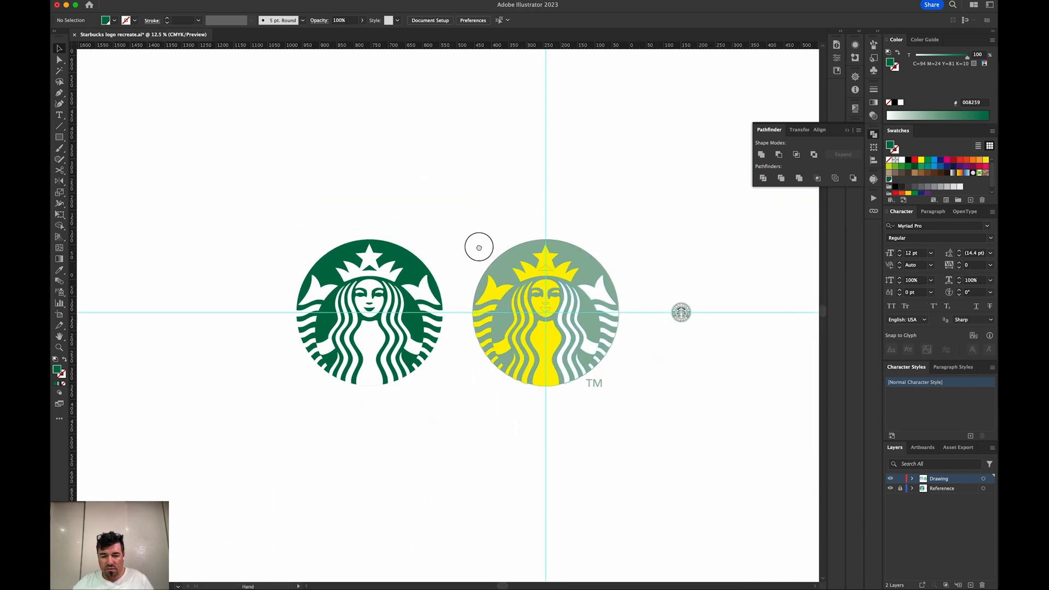
key("super+plus")
key("super+plus")
key("super+plus")
left_click_drag(481, 287, 436, 297)
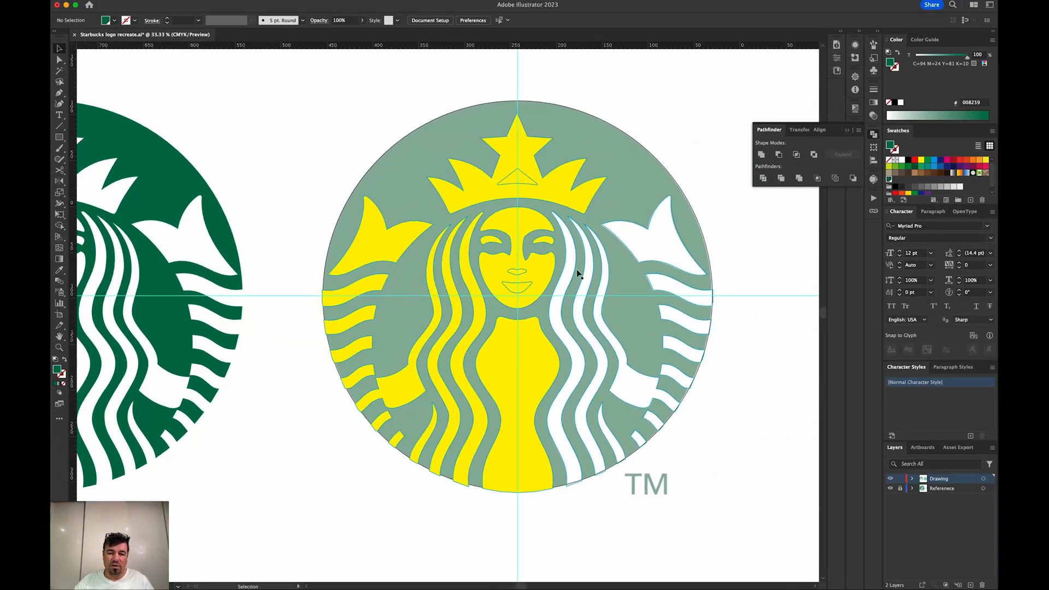
left_click_drag(463, 282, 511, 288)
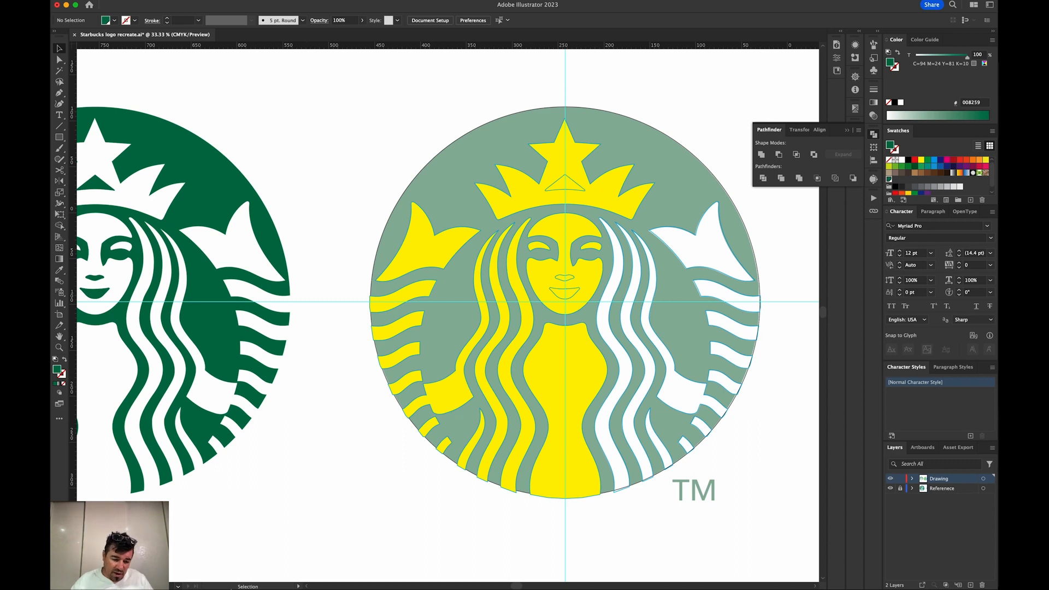
mouse_move(254, 578)
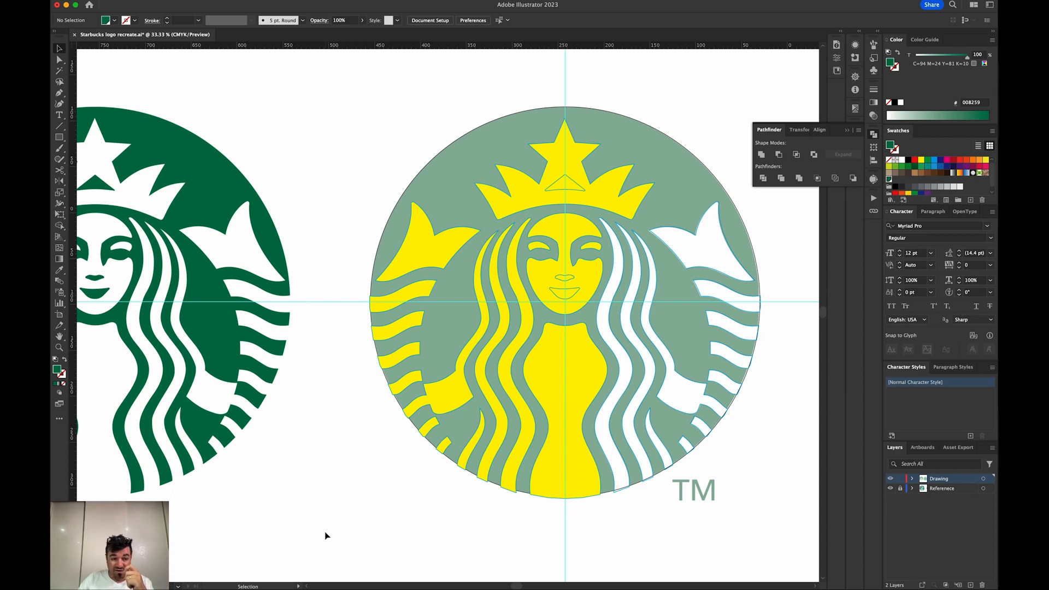
mouse_move(305, 586)
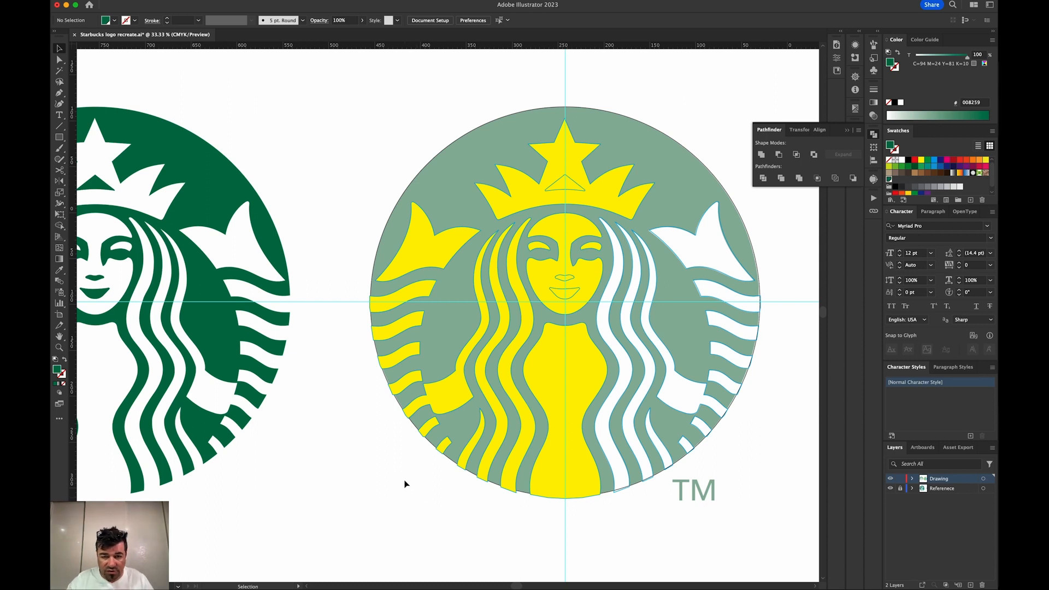
- Duplicate the complete green logo into the empty area below and beyond the small round Starbucks Coffee reference
key("super+minus")
scroll(405, 483, "left", 6)
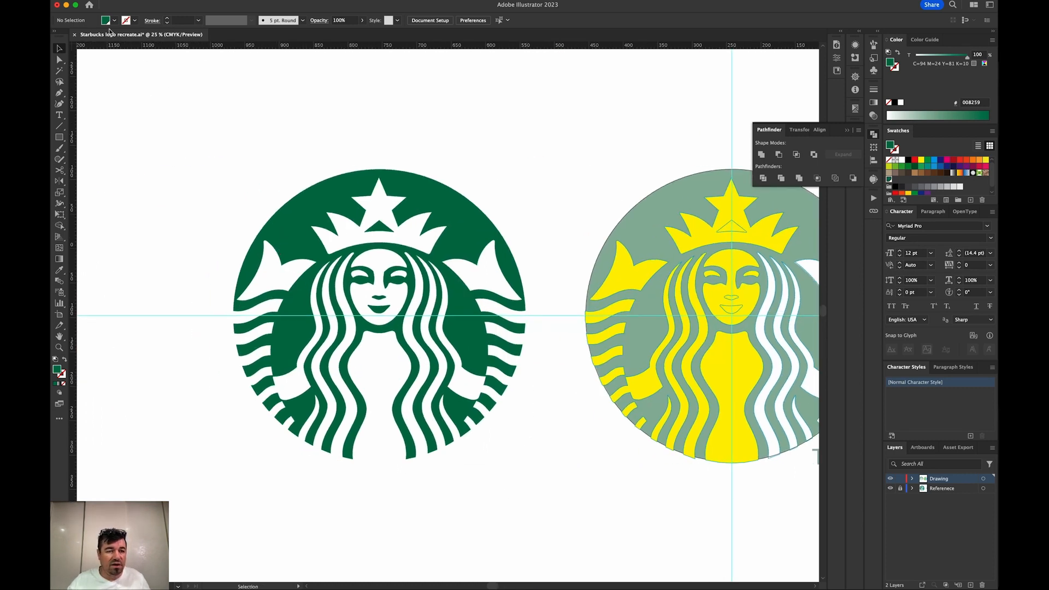
left_click_drag(140, 55, 551, 543)
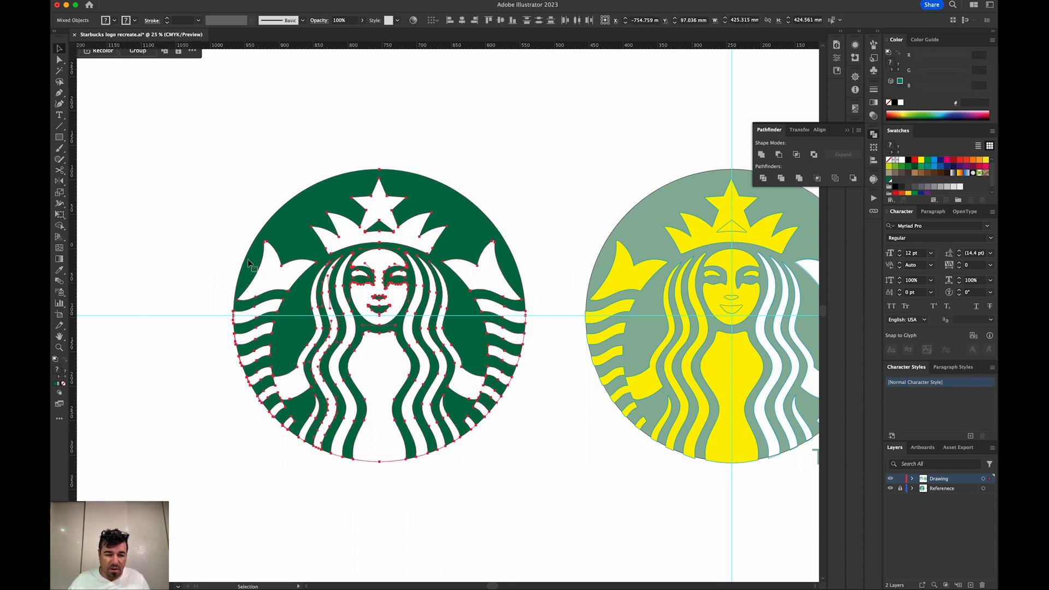
left_click_drag(250, 264, 824, 407)
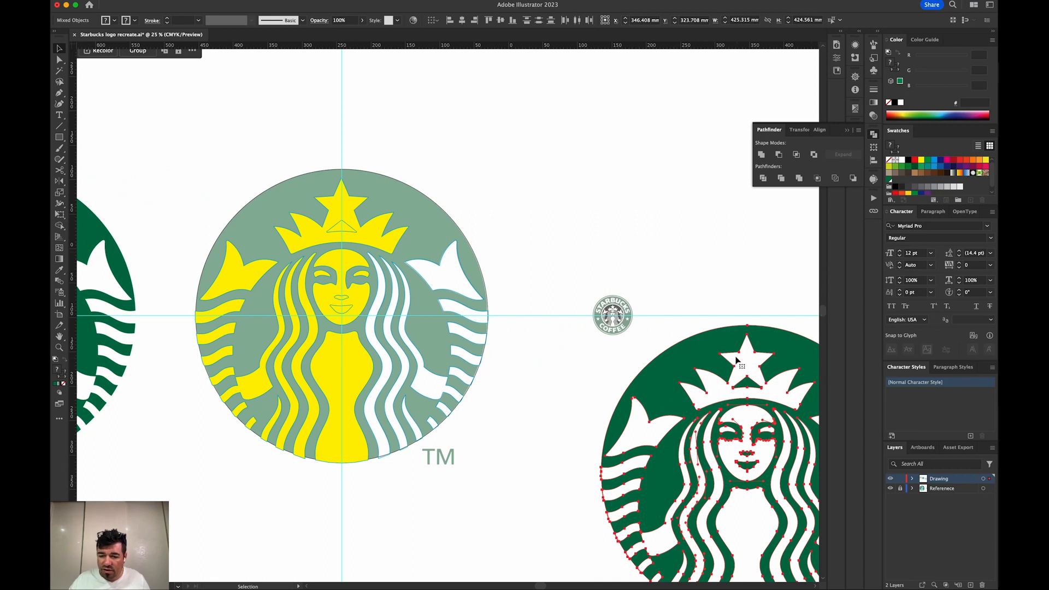
left_click_drag(738, 350, 771, 240)
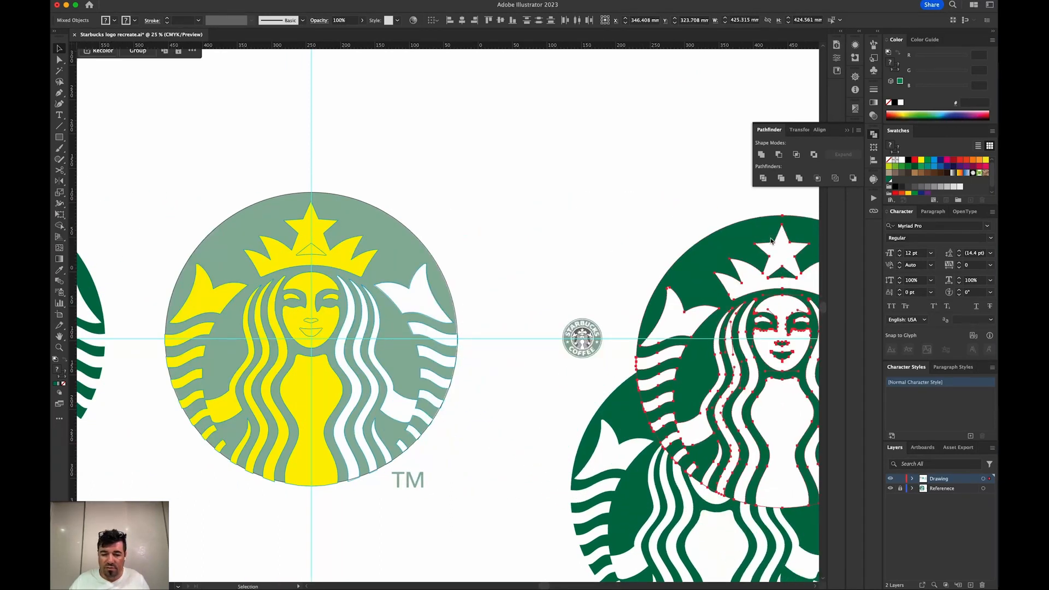
key("super+z")
key("z")
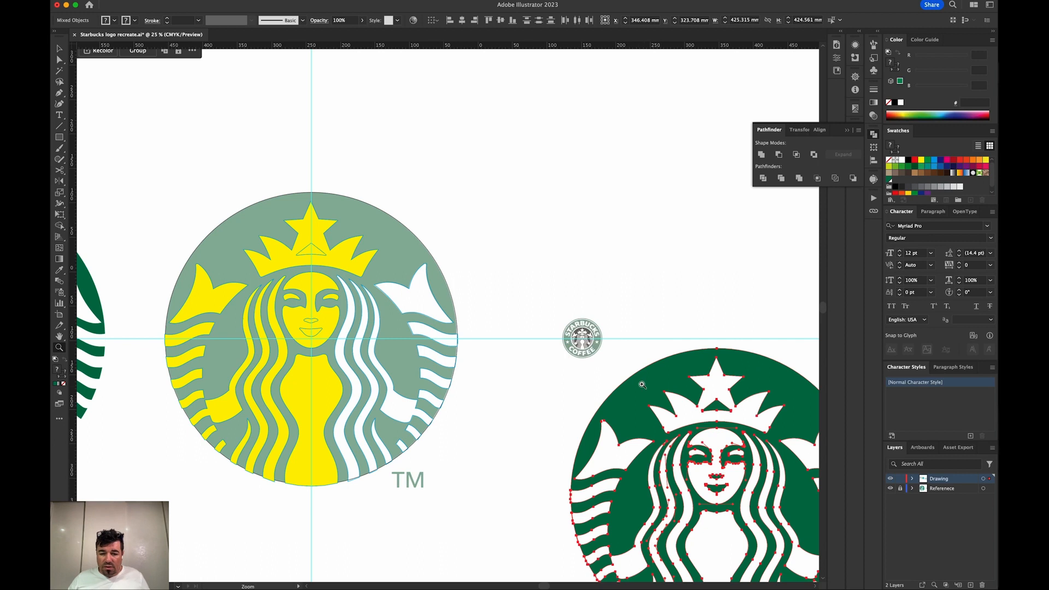
left_click_drag(606, 355, 519, 297)
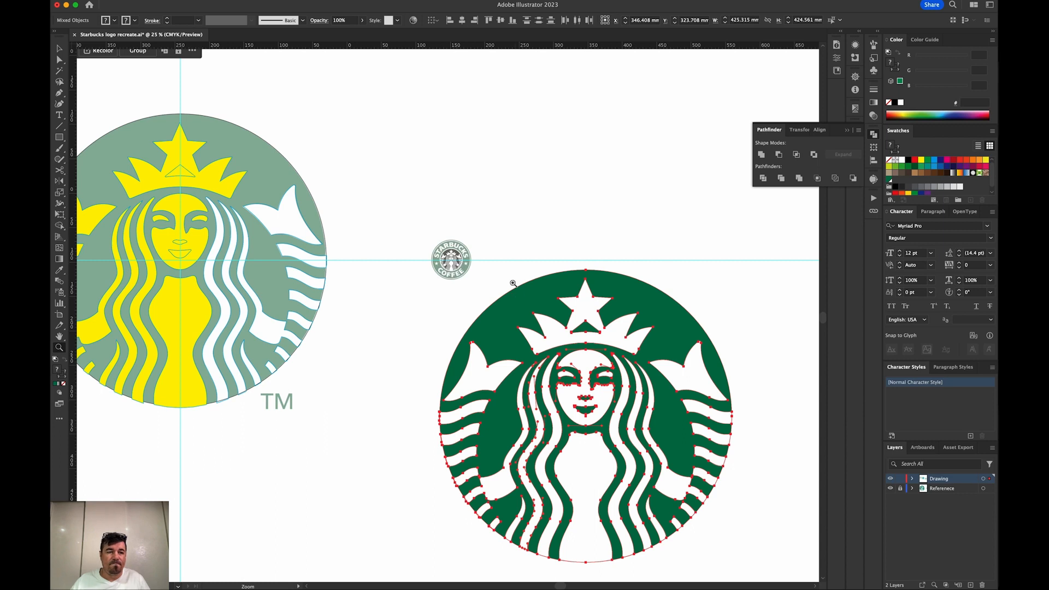
- Group the copied logo and place a duplicate of the group over the small round reference
left_click(59, 49)
key("super+g")
left_click_drag(560, 320, 429, 294, "alt")
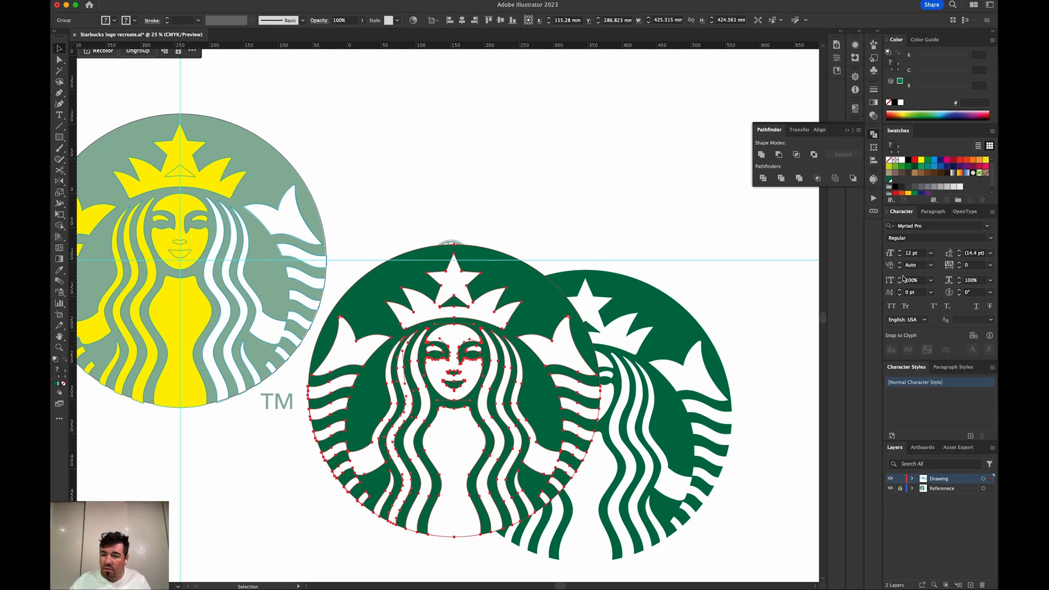
- Remove the fill from the duplicated logo group and give it a cyan stroke (00aeef)
left_click(890, 160)
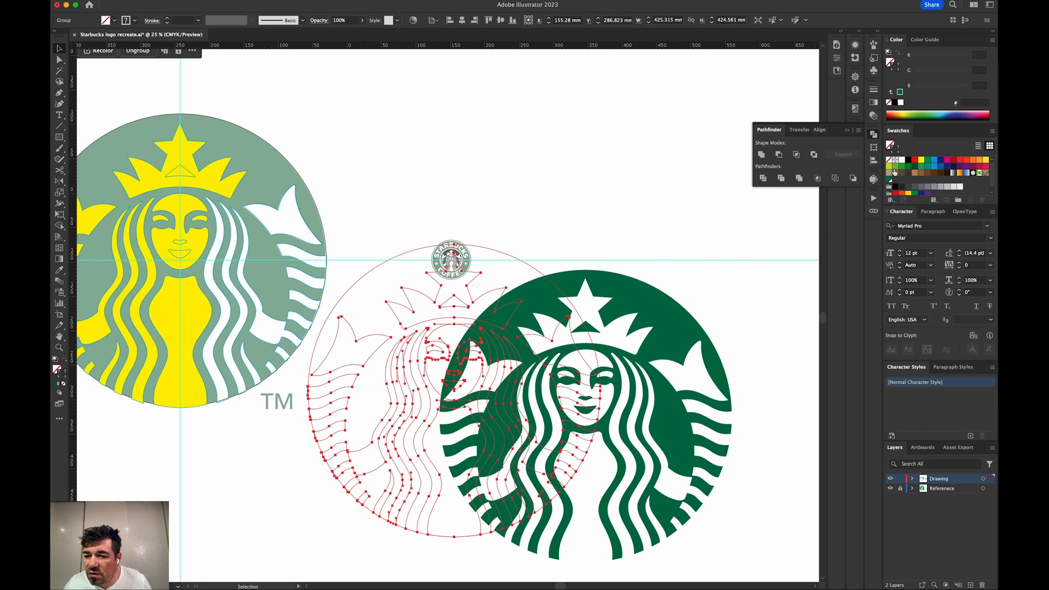
key("x")
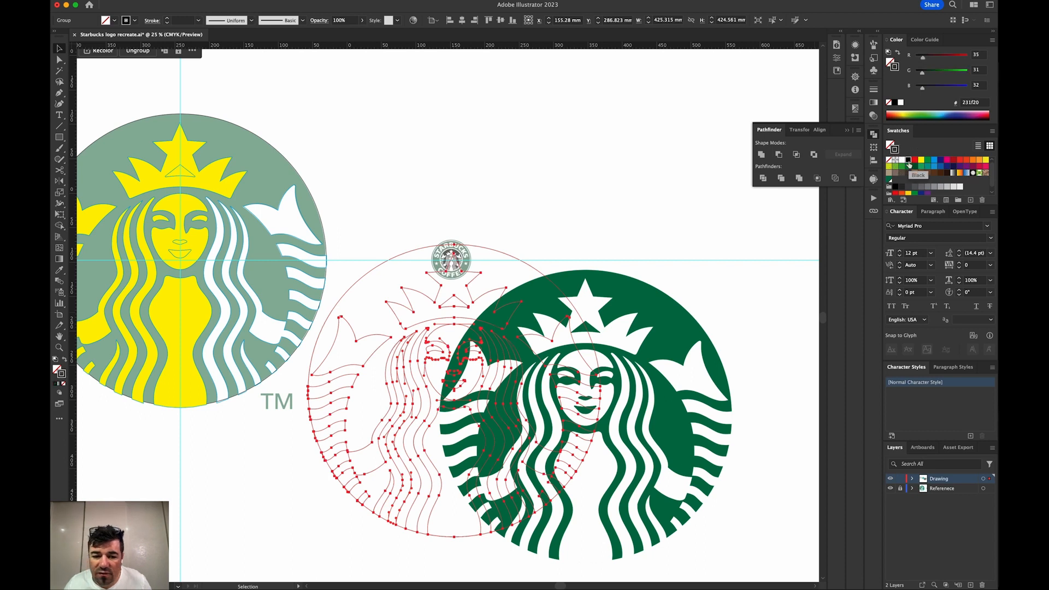
left_click(935, 163)
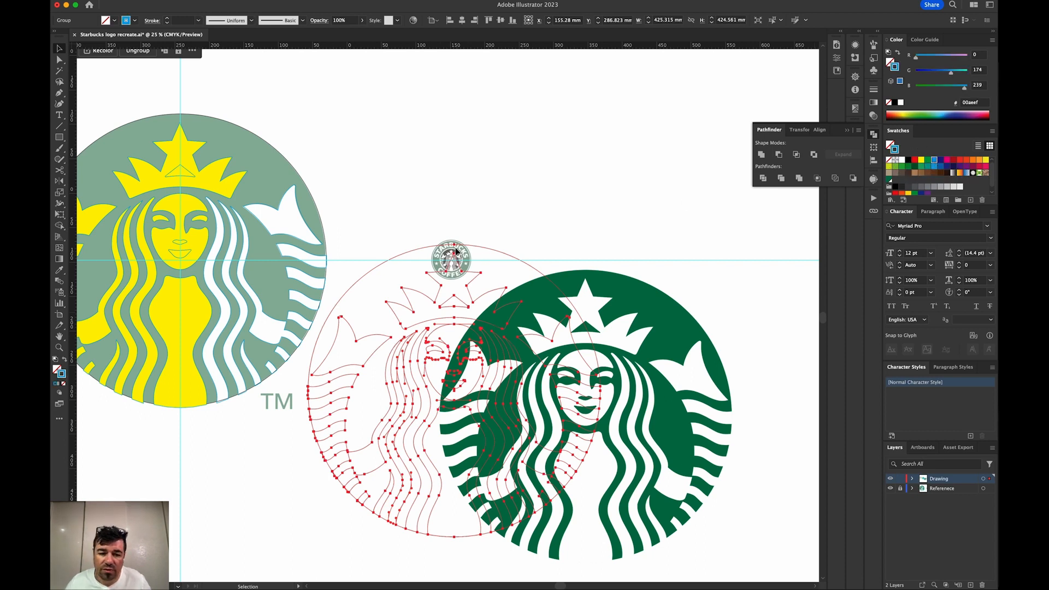
left_click(481, 254)
- Align the top of the cyan logo outline with the small reference's inner circle and scale it down to about 31 mm wide
key("z")
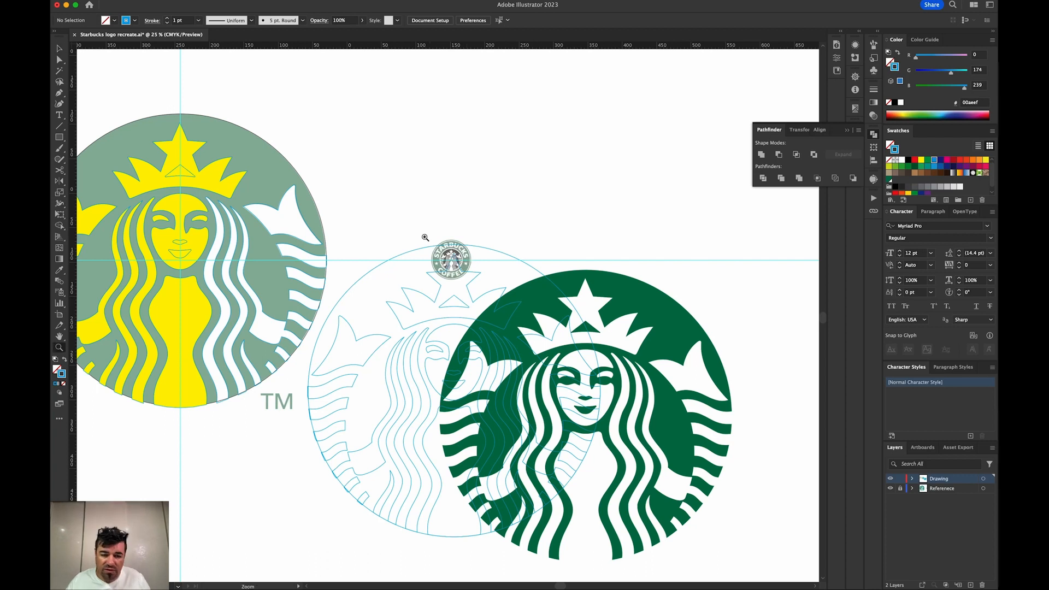
left_click_drag(424, 236, 512, 342)
key("v")
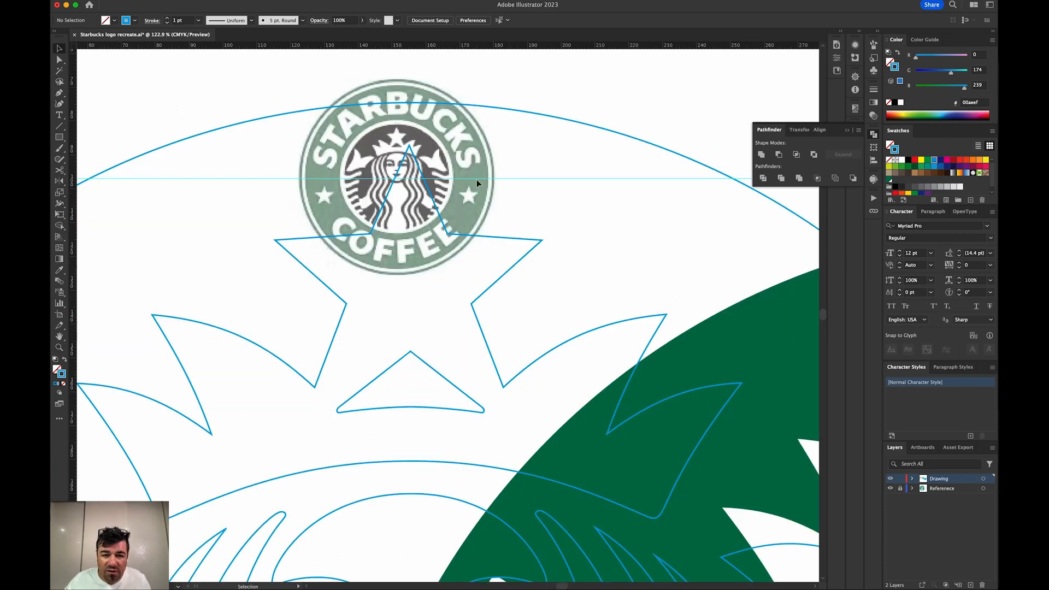
left_click(412, 104)
left_click_drag(411, 104, 398, 130)
key("s")
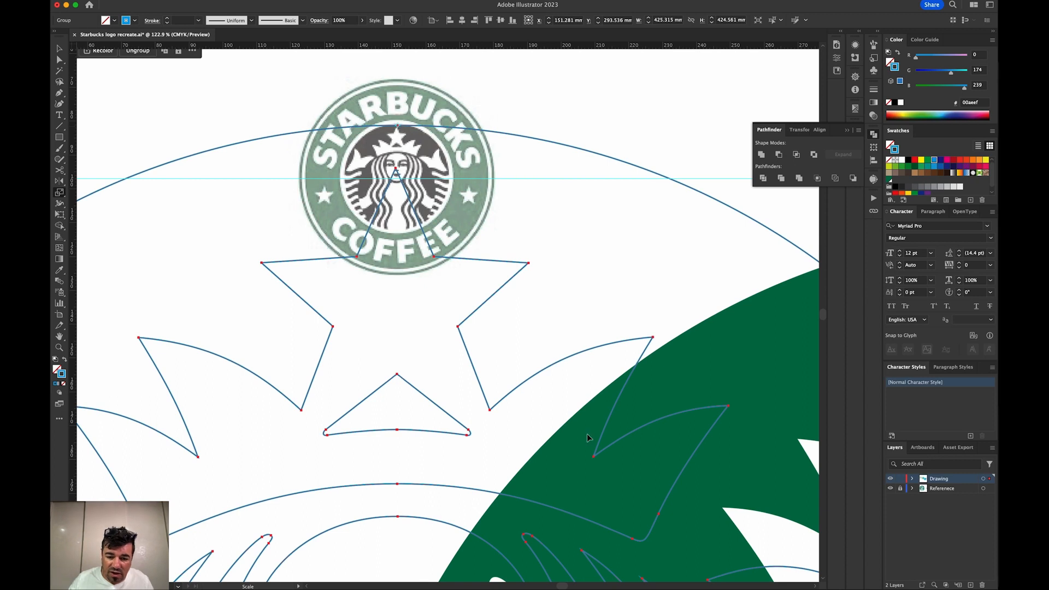
left_click_drag(628, 496, 442, 213)
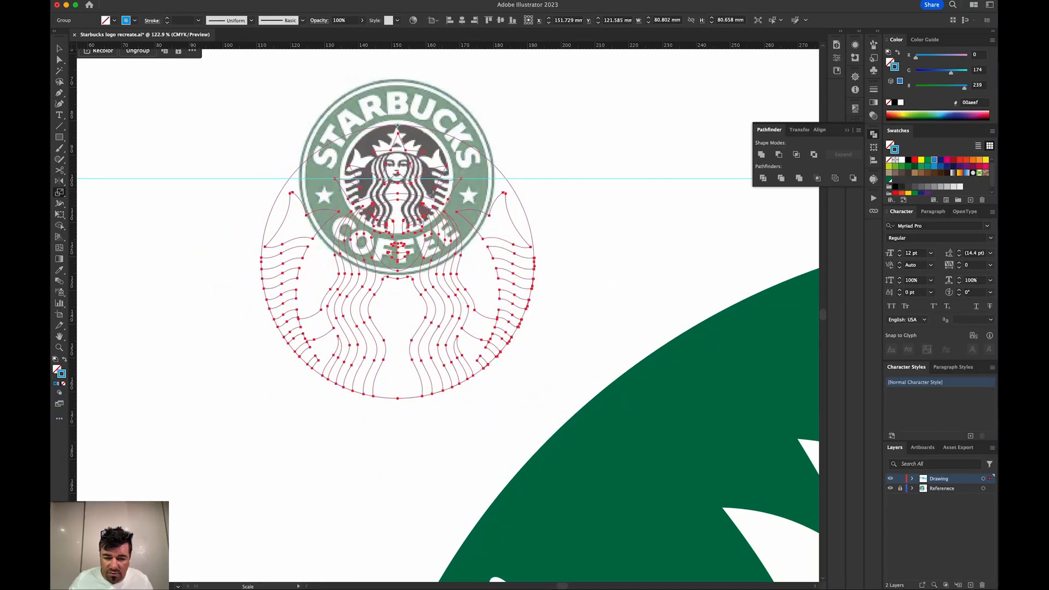
left_click_drag(544, 377, 464, 233)
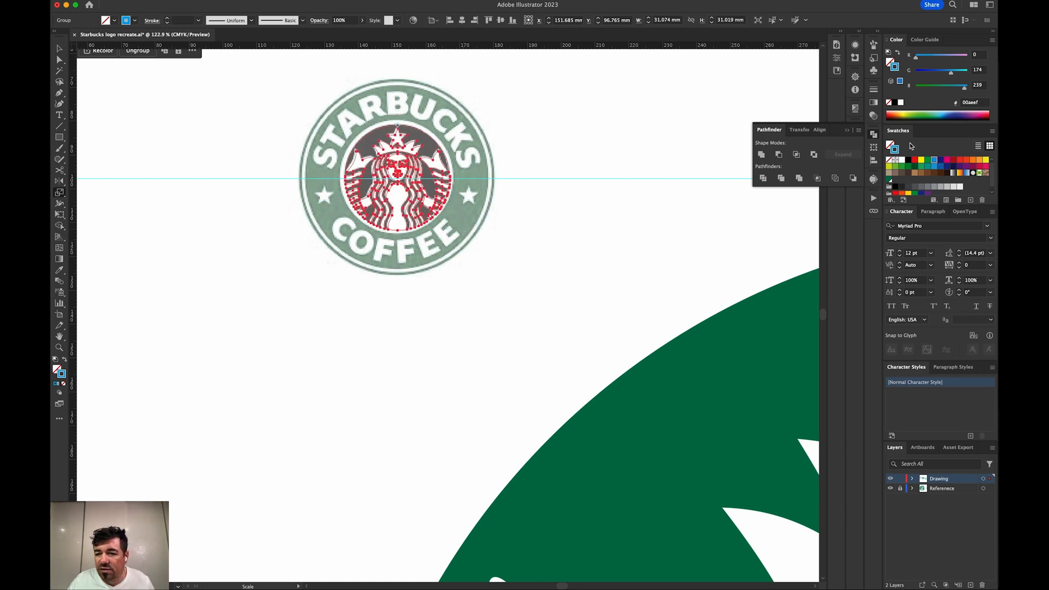
- Reduce the stroke weight of the scaled logo outline to 0.5 pt
left_click(874, 89)
left_click(792, 98)
left_click(792, 98)
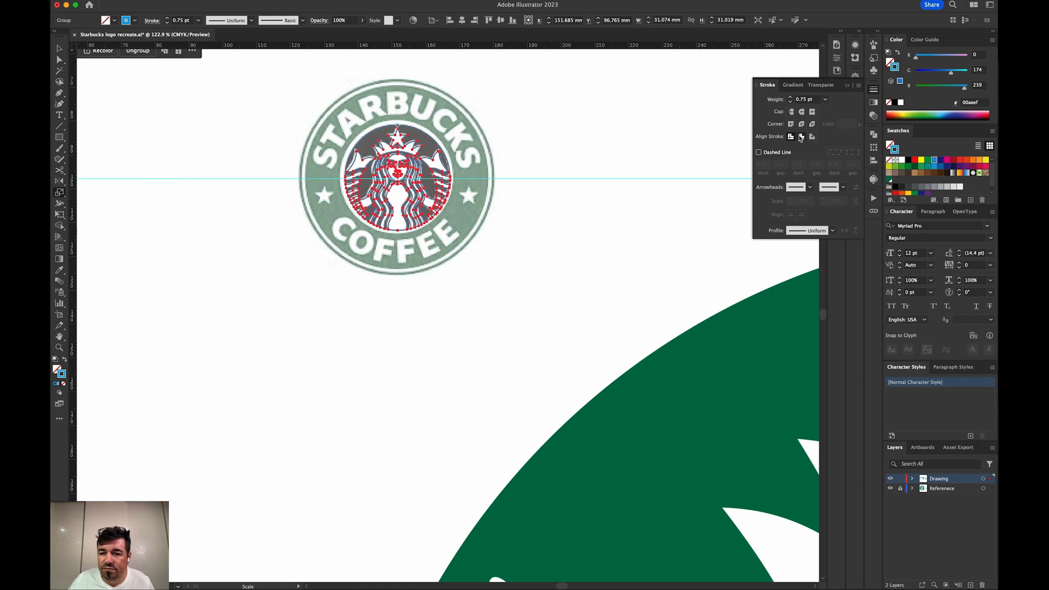
left_click(791, 102)
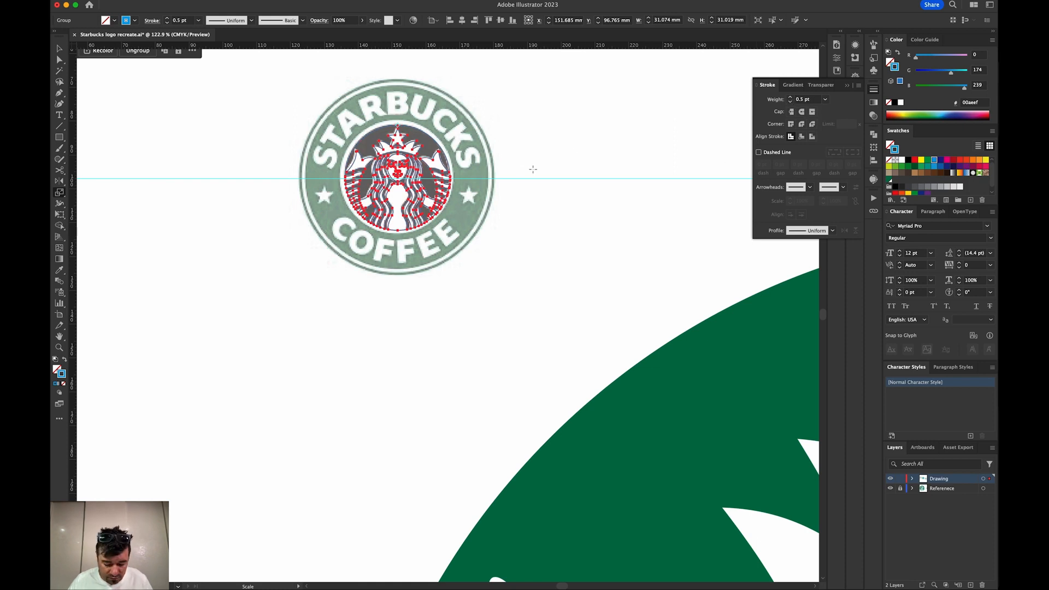
- Fine-tune the cyan outline's position on the small reference's inner circle and scale it up slightly to about 31.2 mm wide
key("s")
key("z")
left_click_drag(297, 108, 551, 305)
left_click_drag(498, 270, 548, 347)
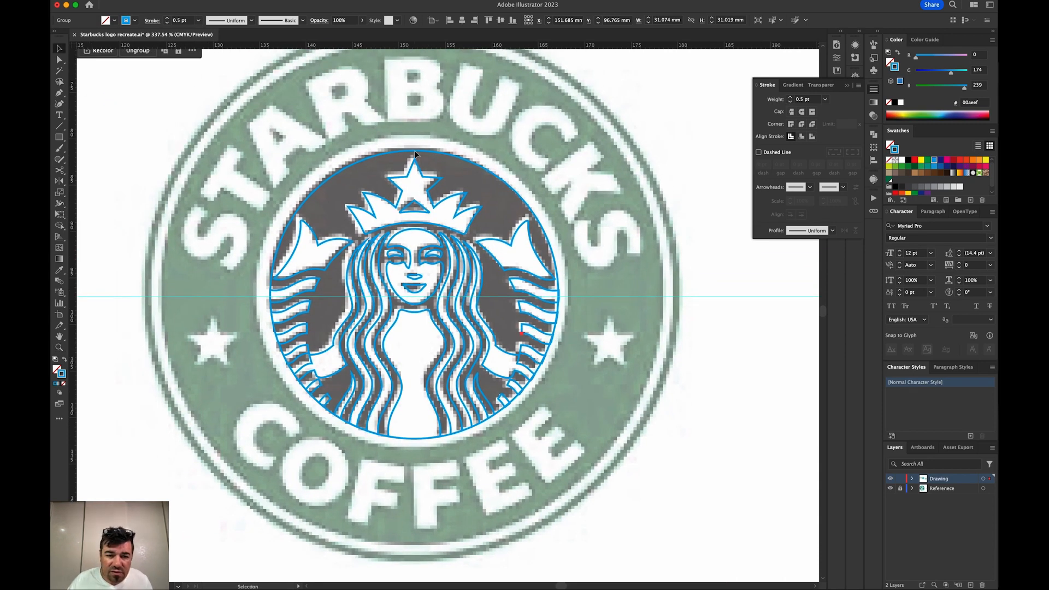
left_click_drag(415, 155, 413, 152)
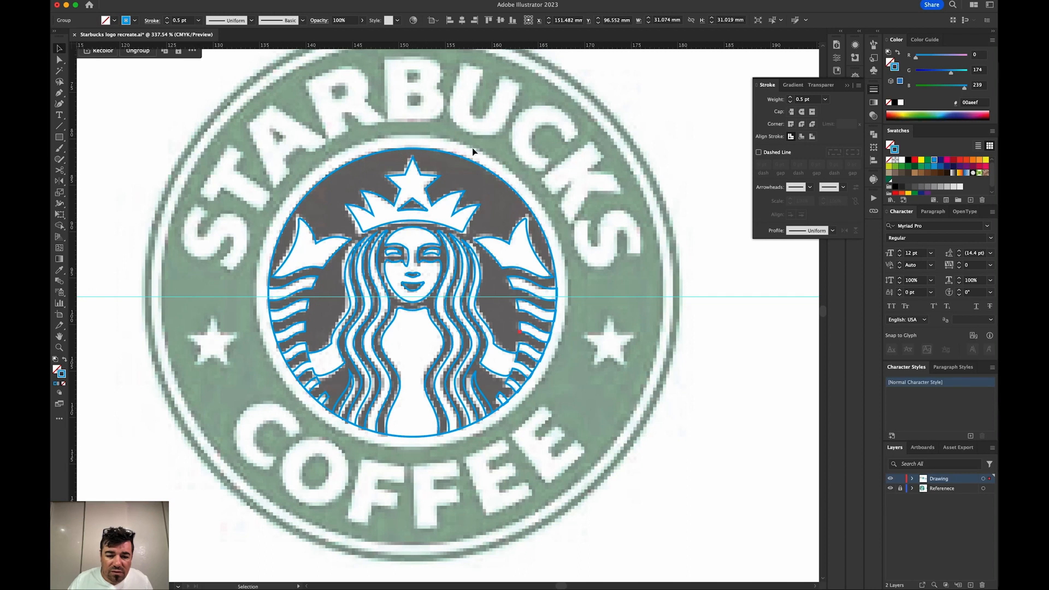
key("Up")
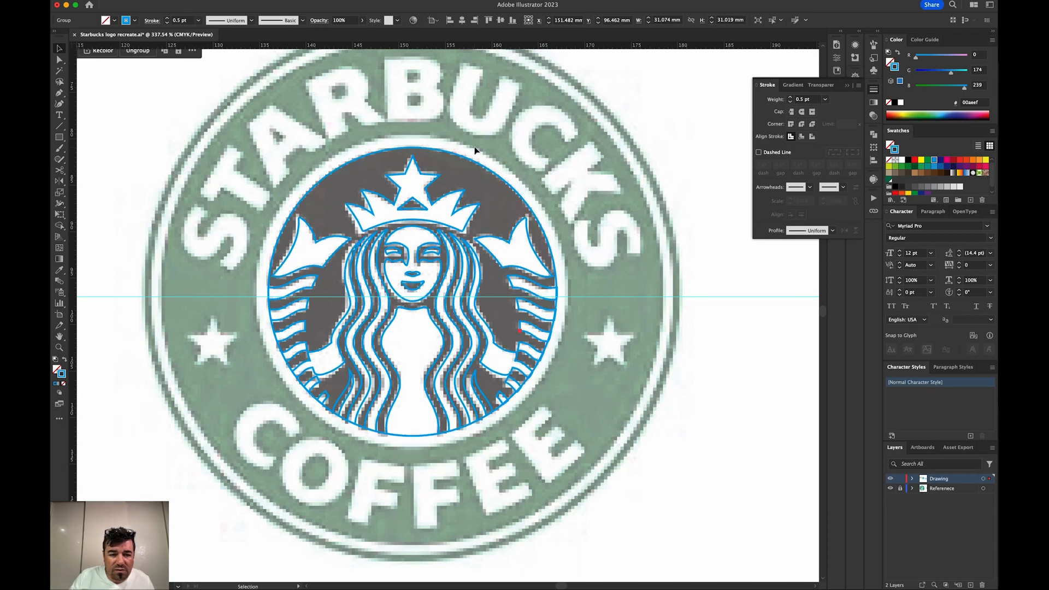
key("a")
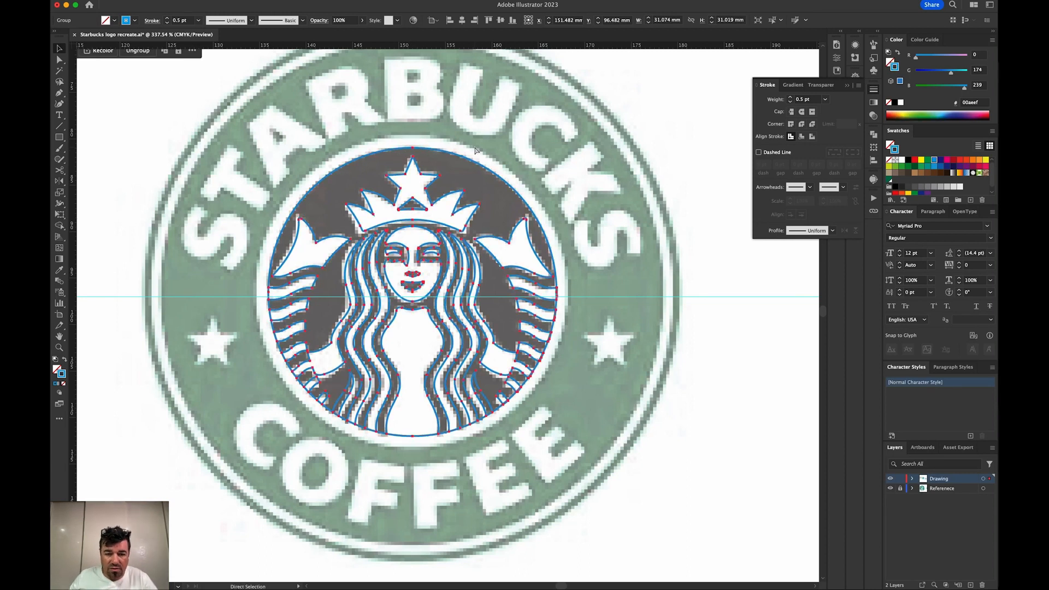
key("s")
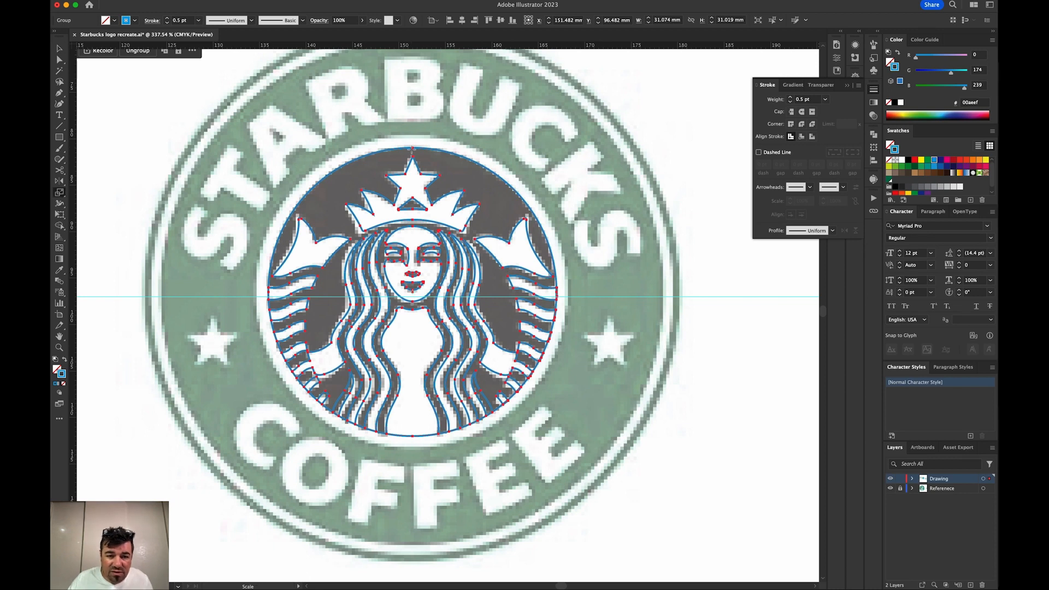
mouse_move(628, 456)
left_mouse_down()
mouse_move(612, 435)
mouse_move(623, 448)
mouse_move(600, 439)
mouse_move(626, 458)
mouse_move(579, 427)
mouse_move(580, 413)
mouse_move(618, 448)
left_mouse_up()
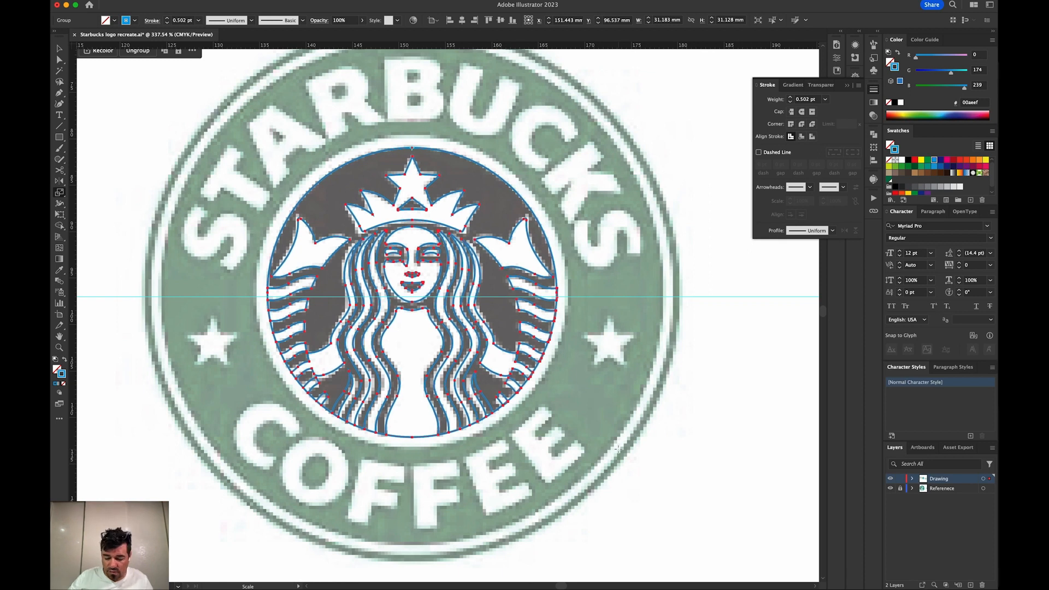
- Deselect the outline and examine its fit on the small round reference and within the wider artwork
key("super+minus")
key("super+minus")
key("v")
left_click(628, 450)
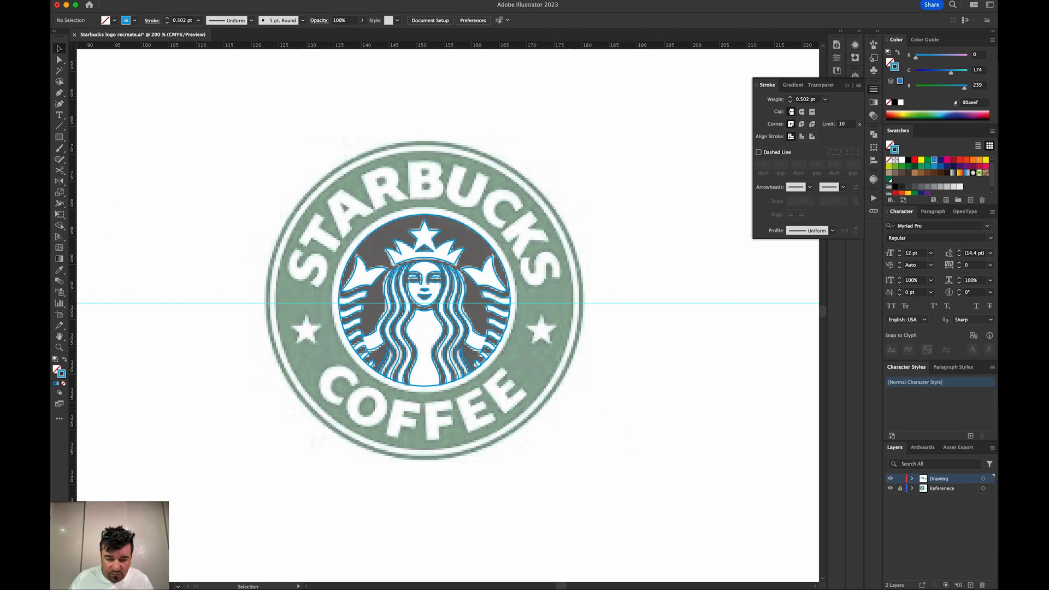
key("super+minus")
key("super+minus")
key("super+minus")
key("super+minus")
key("super+minus")
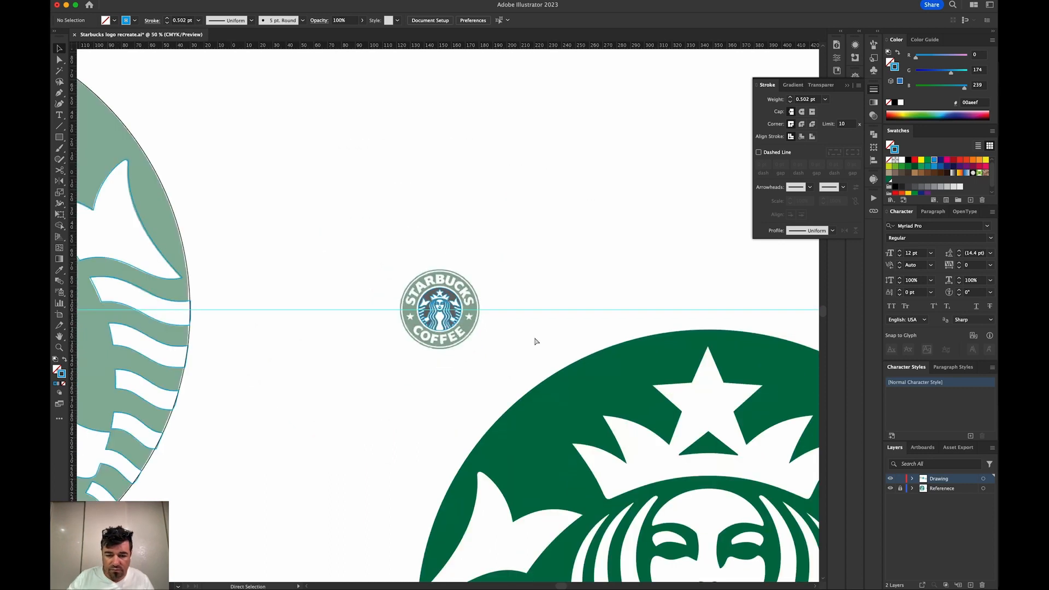
- Fill the background circle of the large green siren logo with black
mouse_move(552, 340)
left_mouse_down()
mouse_move(566, 355)
mouse_move(508, 375)
mouse_move(763, 211)
mouse_move(544, 390)
mouse_move(978, 396)
left_mouse_up()
left_click_drag(295, 356, 700, 348)
left_click_drag(632, 393, 86, 373)
left_click_drag(357, 401, 64, 352)
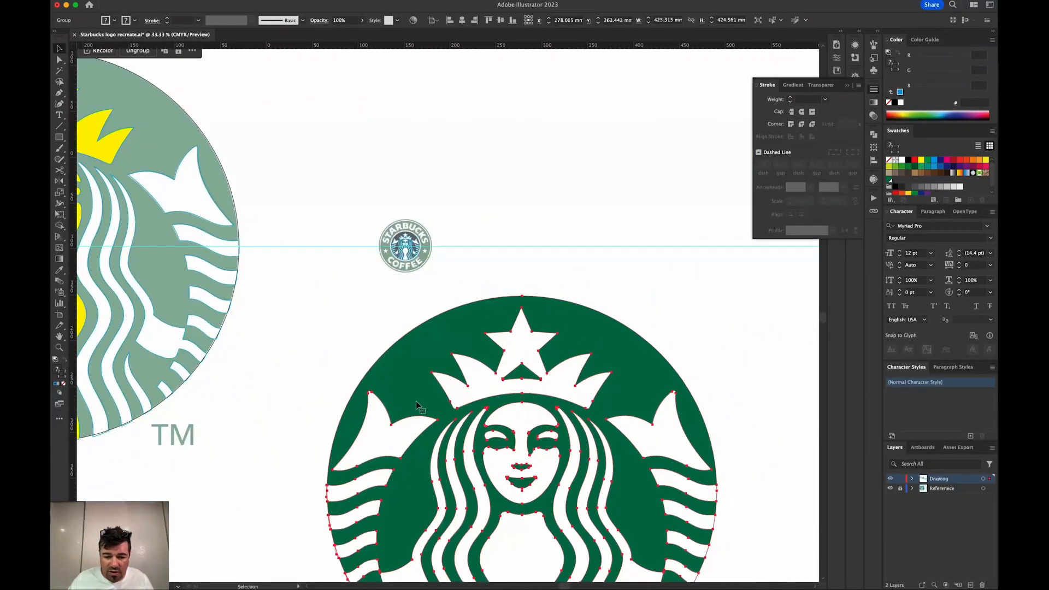
key("a")
left_click(563, 317)
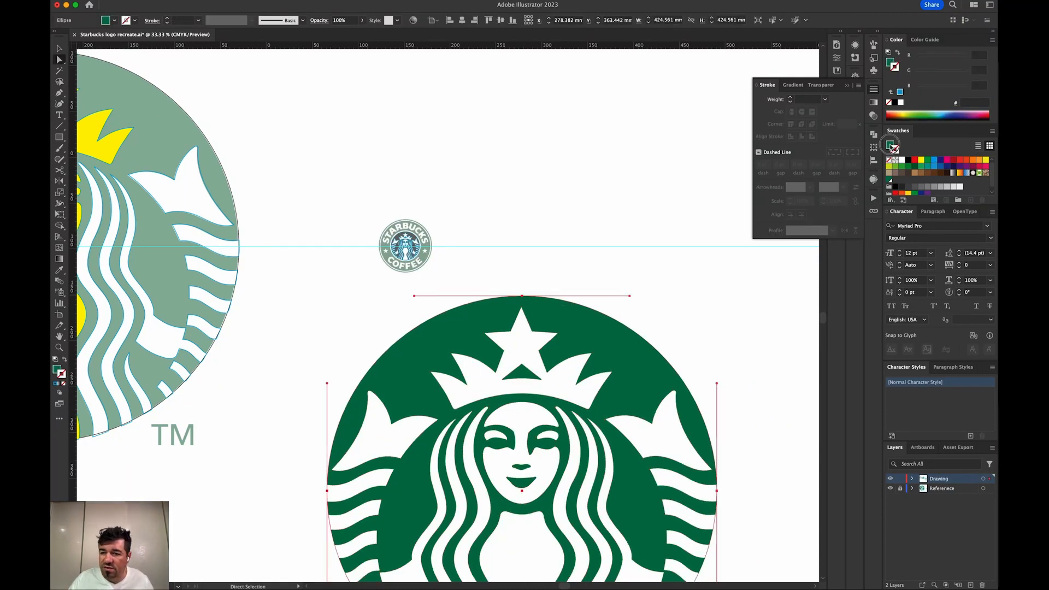
left_click(908, 160)
left_click(636, 228)
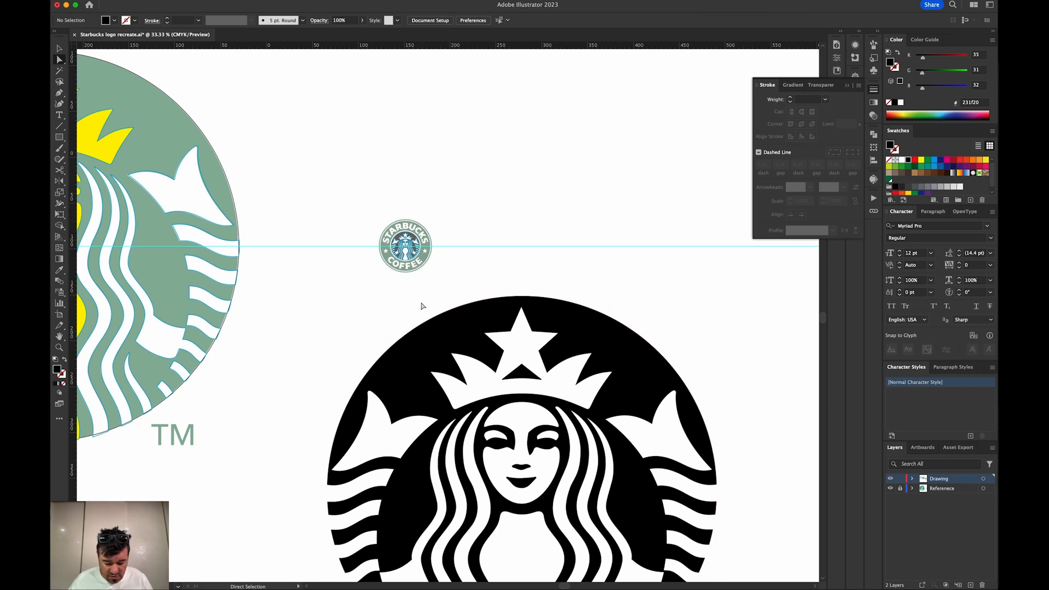
- Examine the cyan siren outline on the small round reference, comparing outline and preview display
key("v")
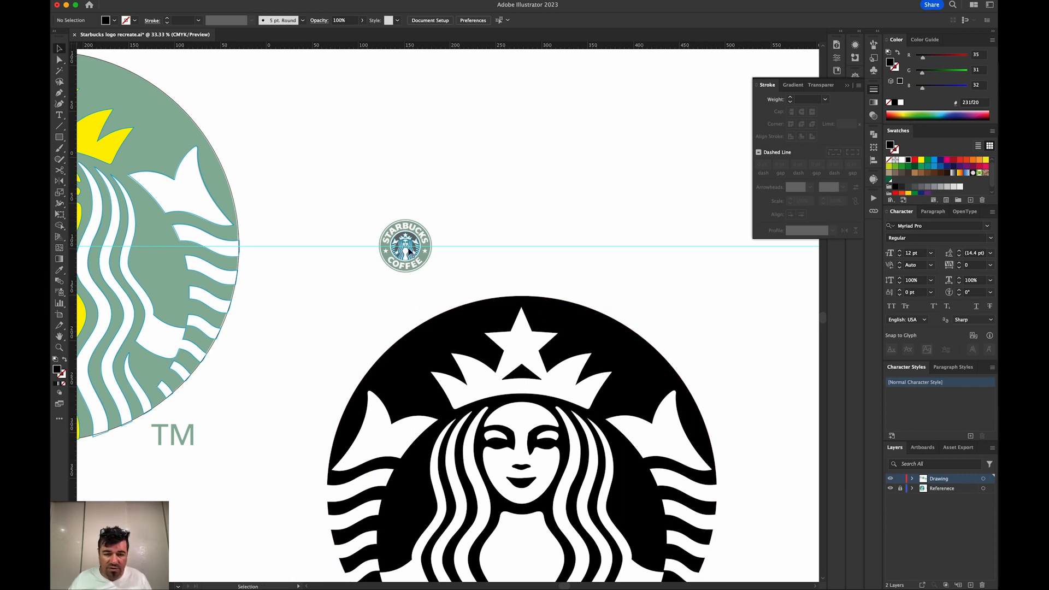
key("z")
left_click_drag(365, 211, 463, 305)
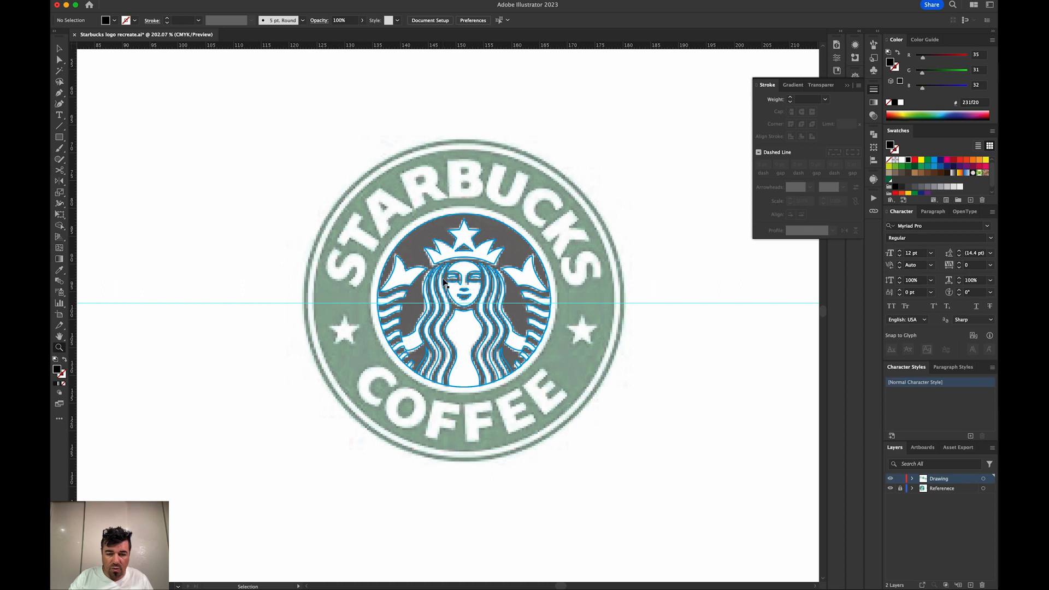
key("super+y")
key("v")
key("super+y")
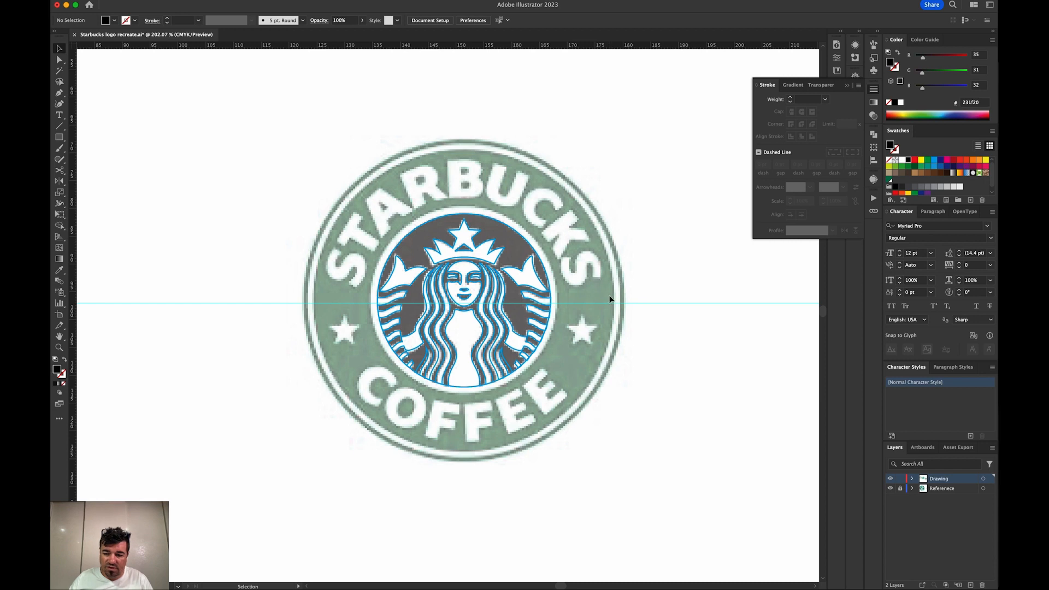
key("super+y")
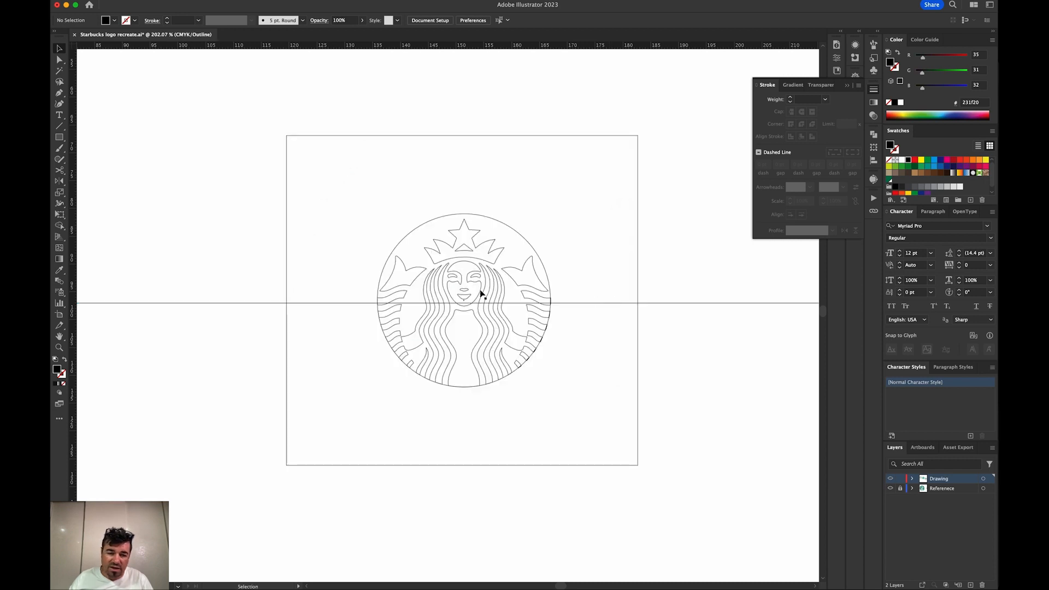
key("a")
key("super+y")
key("super+y")
key("super+y")
key("super+y")
key("v")
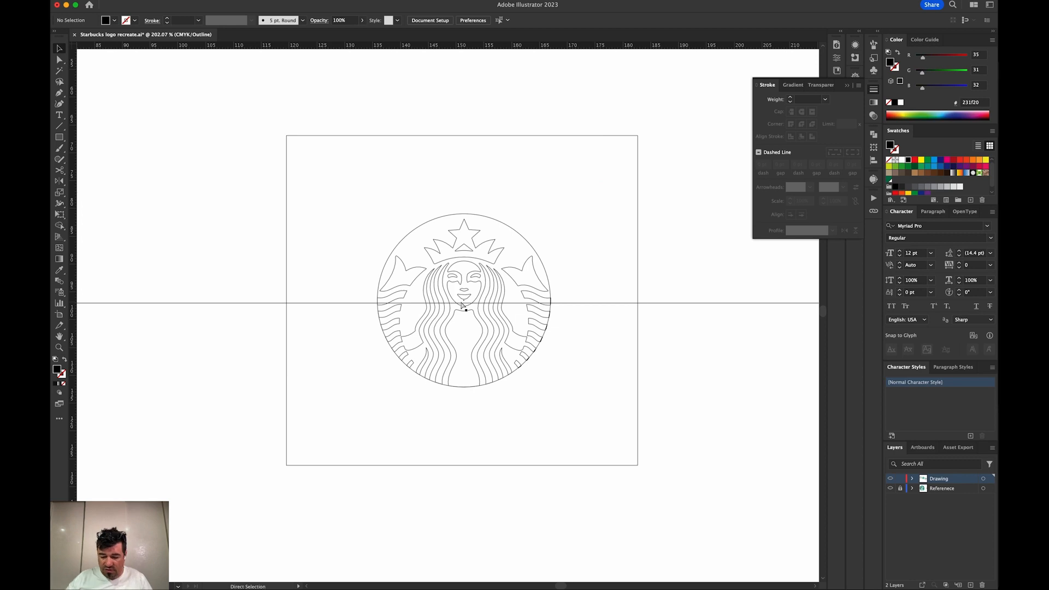
- Move the large black logo so the top point of its circle snaps to the top of the small outline's circle
key("super+minus")
key("super+minus")
key("super+minus")
key("super+minus")
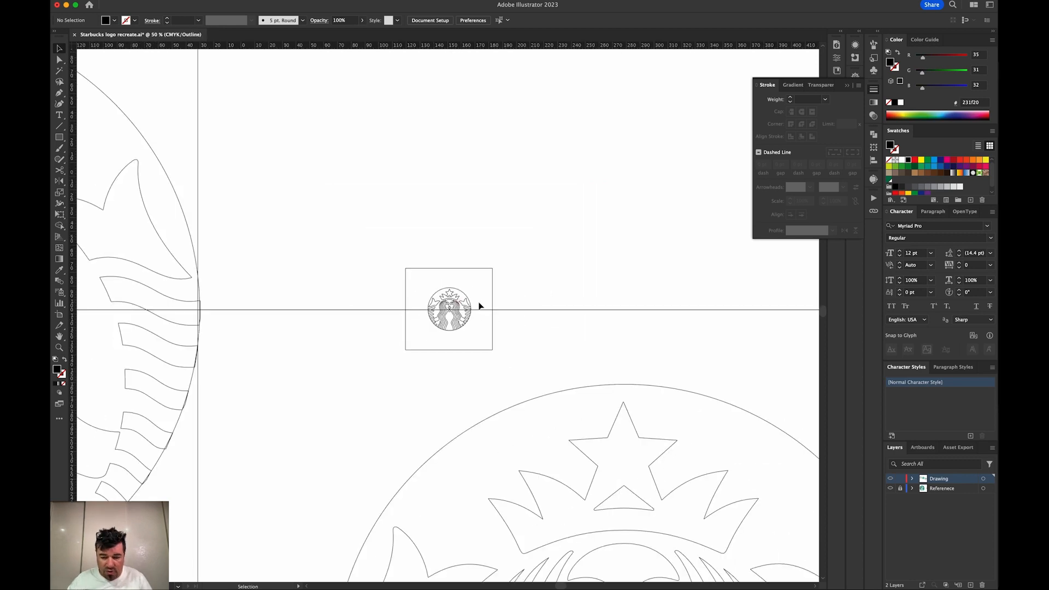
left_click(611, 386)
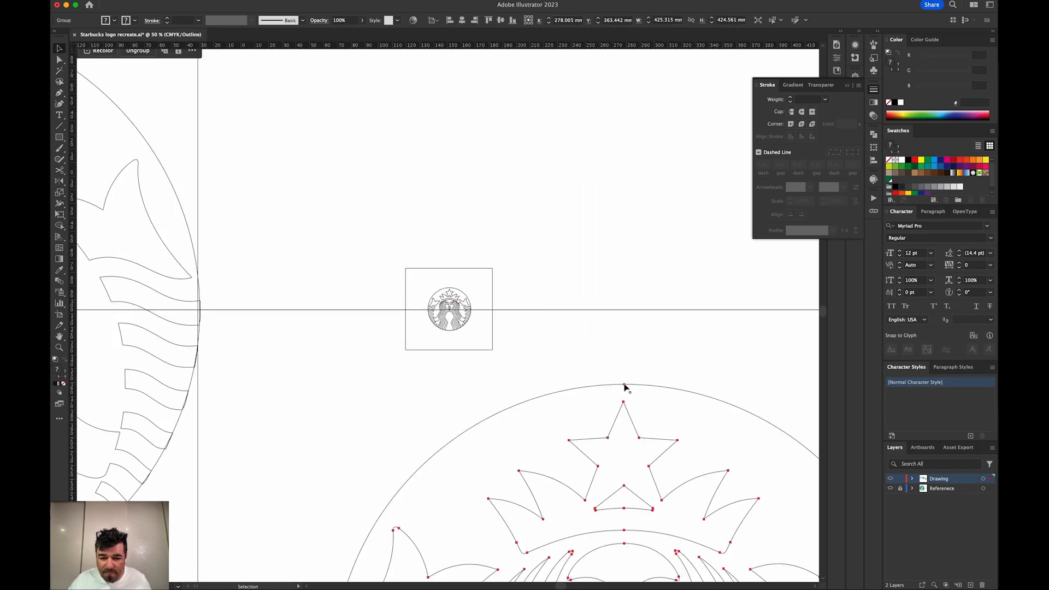
left_click_drag(625, 385, 450, 288)
left_click(262, 6)
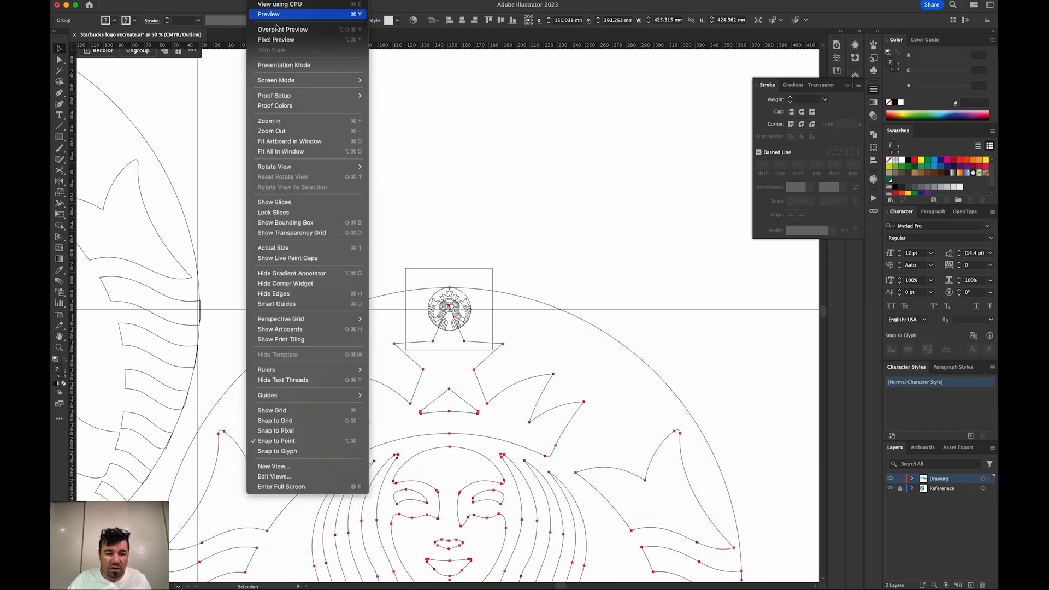
left_click(301, 4)
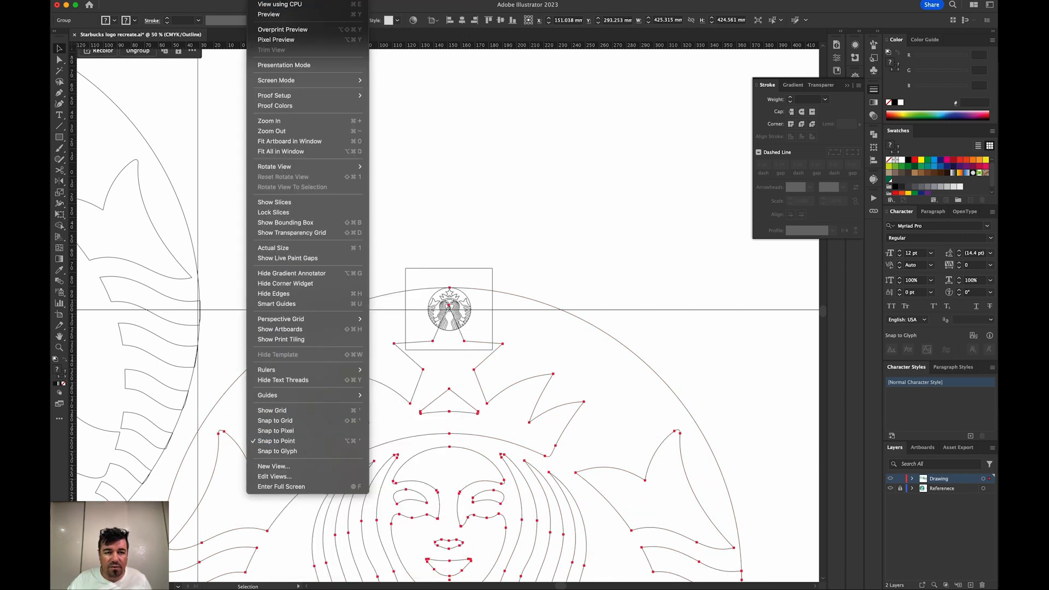
- Scale the black logo down from its top point to about 31.2 mm wide, matching the small outline, and preview it
key("z")
left_click_drag(408, 269, 500, 345)
key("s")
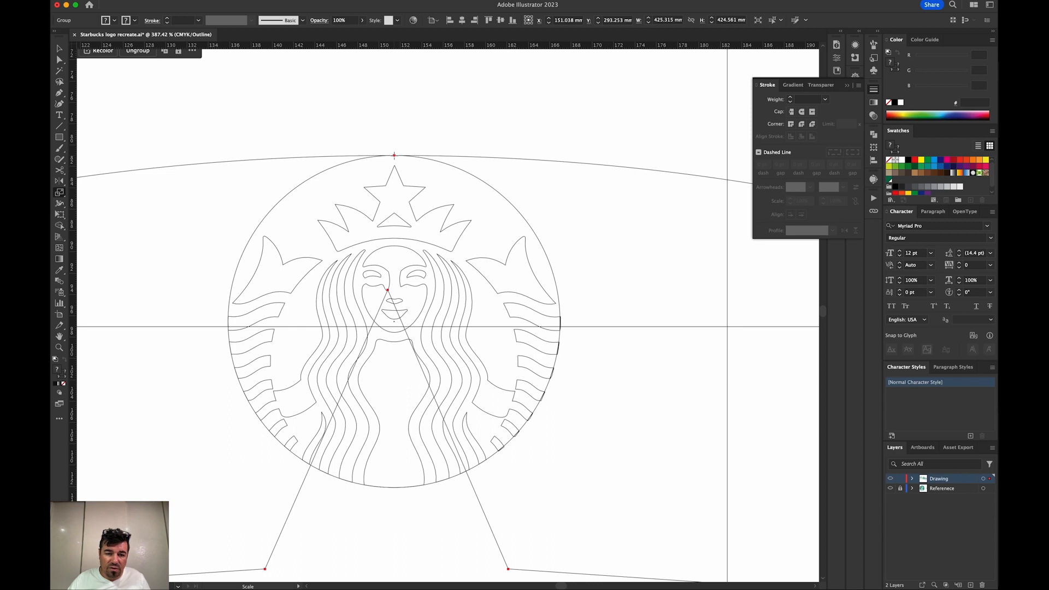
left_click_drag(646, 529, 435, 282)
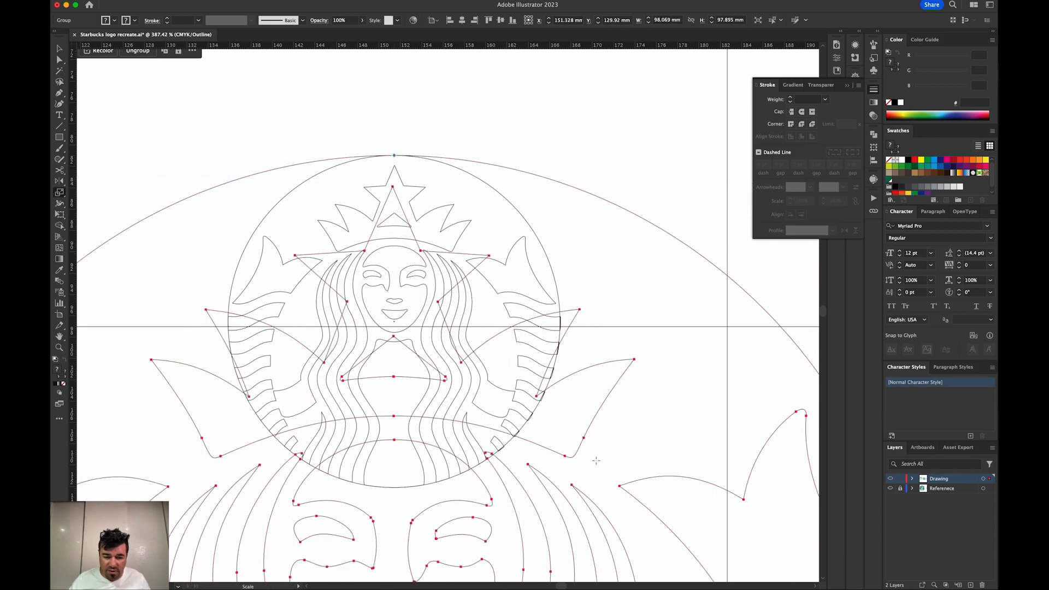
left_click_drag(639, 531, 622, 512)
left_click_drag(525, 397, 464, 301)
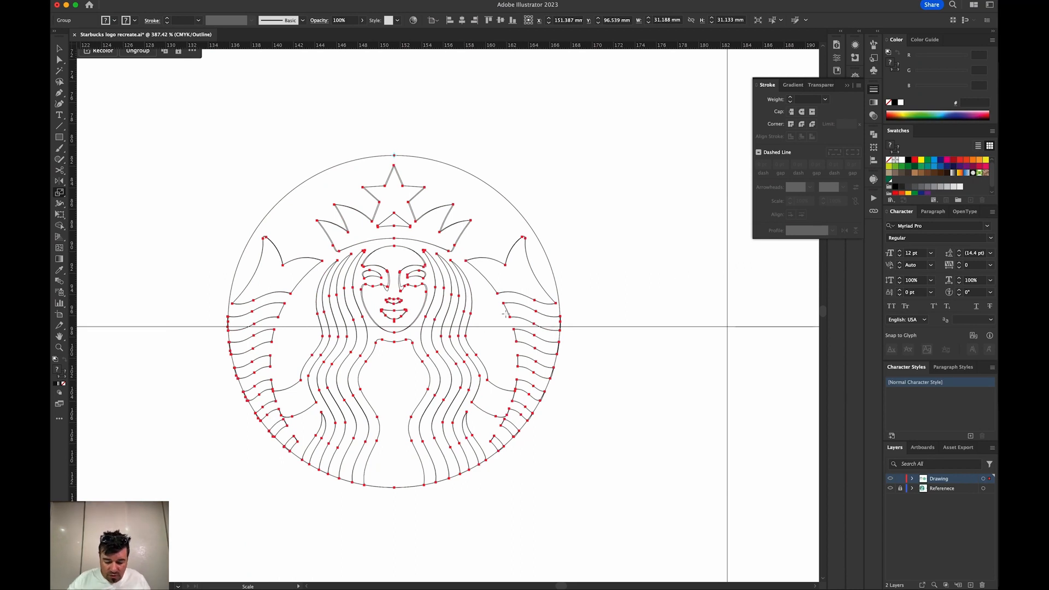
key("super+y")
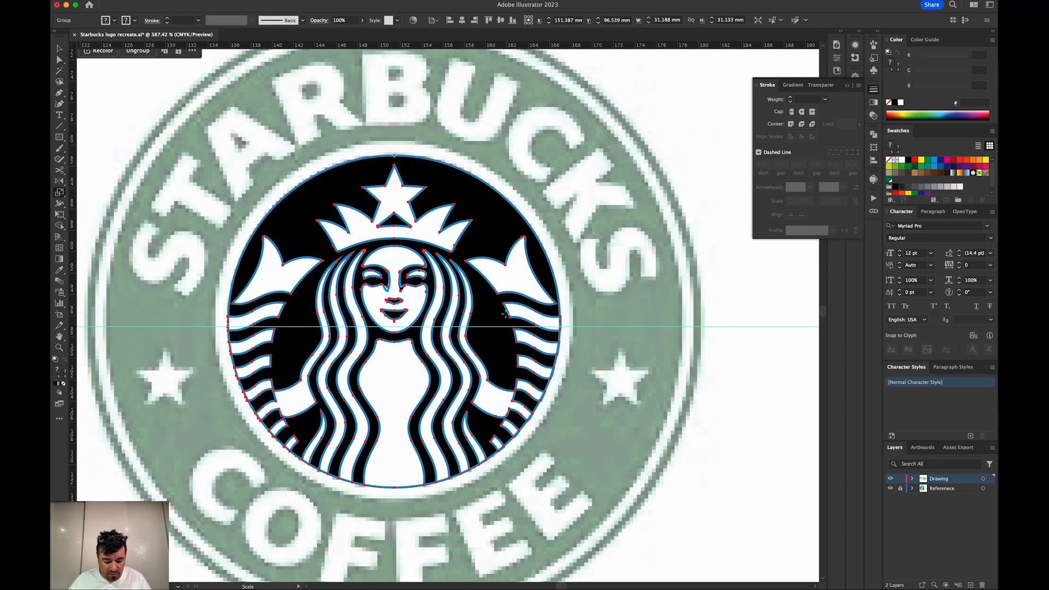
- Cut the small black logo, remove the cyan outline beneath it, and paste the black logo back in place
key("Delete")
key("v")
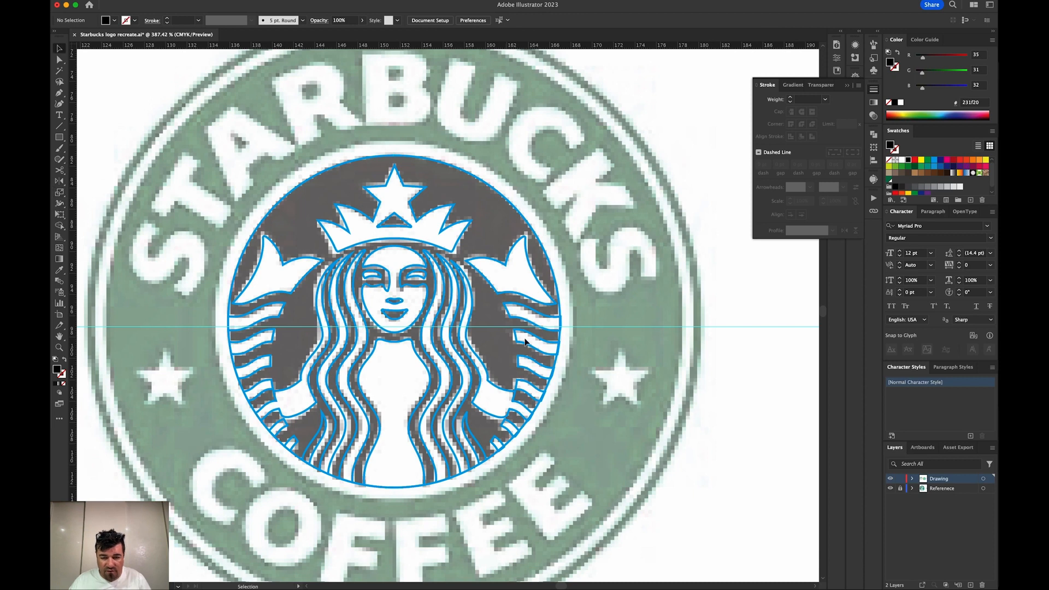
left_click(561, 327)
key("super+x")
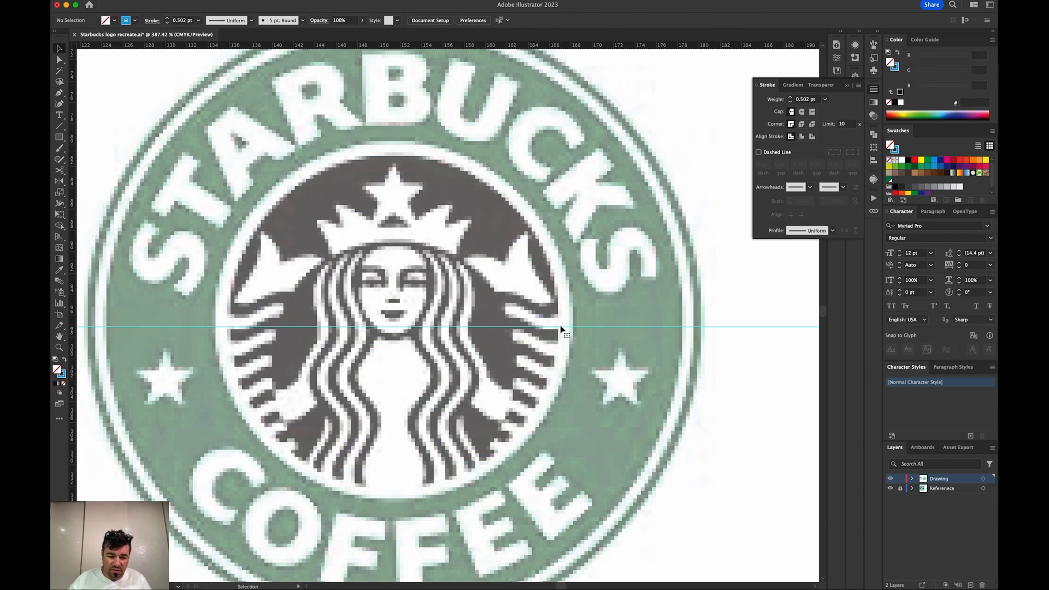
key("super+f")
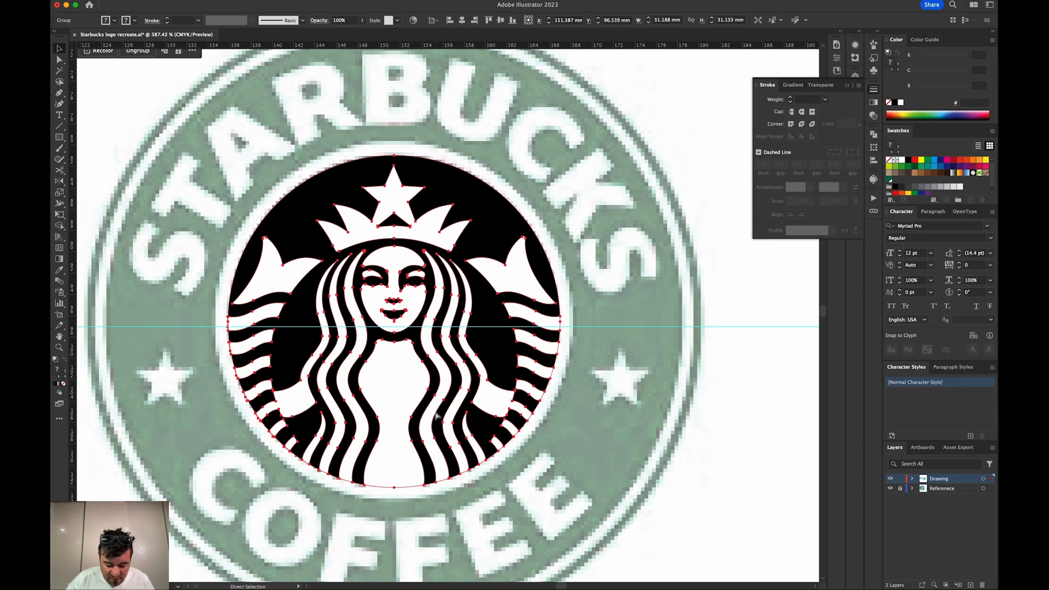
- Inspect the outer ends of the left tail's stripes against the circle's edge in outline and preview display
key("super+y")
key("a")
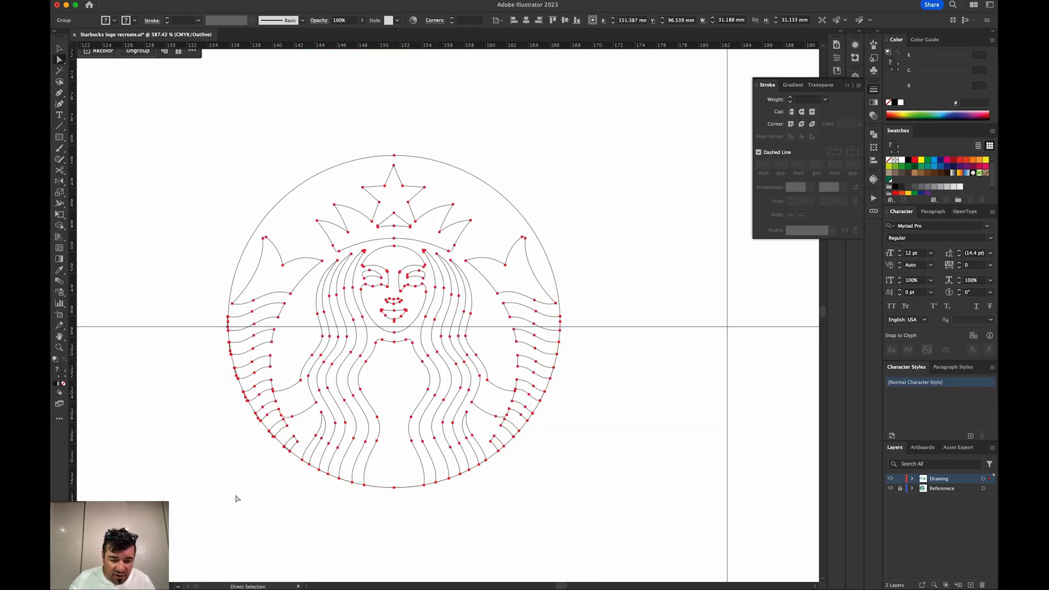
left_click(236, 497)
key("z")
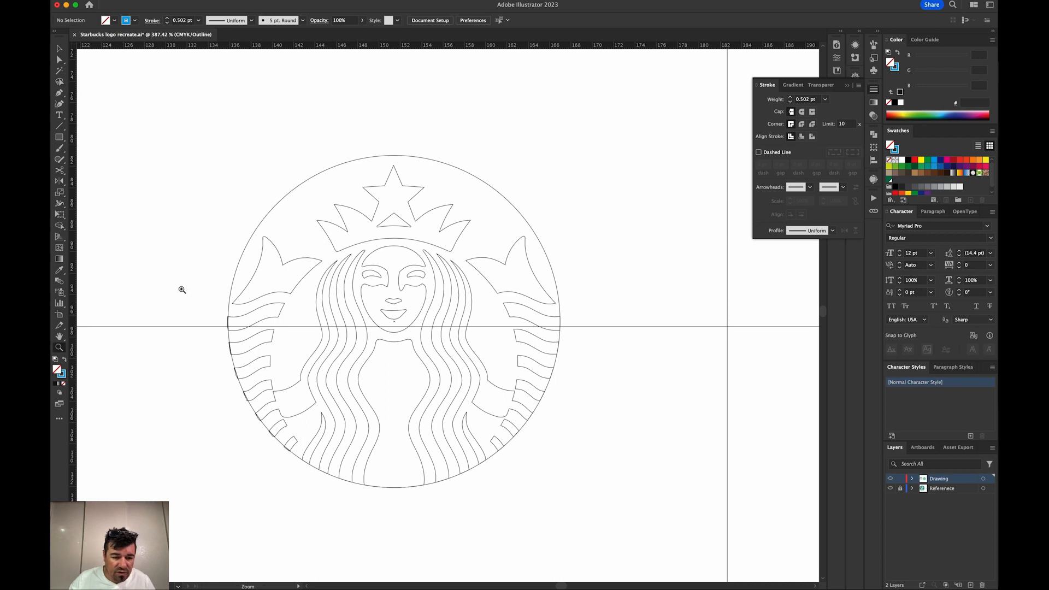
left_click_drag(184, 295, 413, 541)
left_click_drag(337, 333, 472, 440)
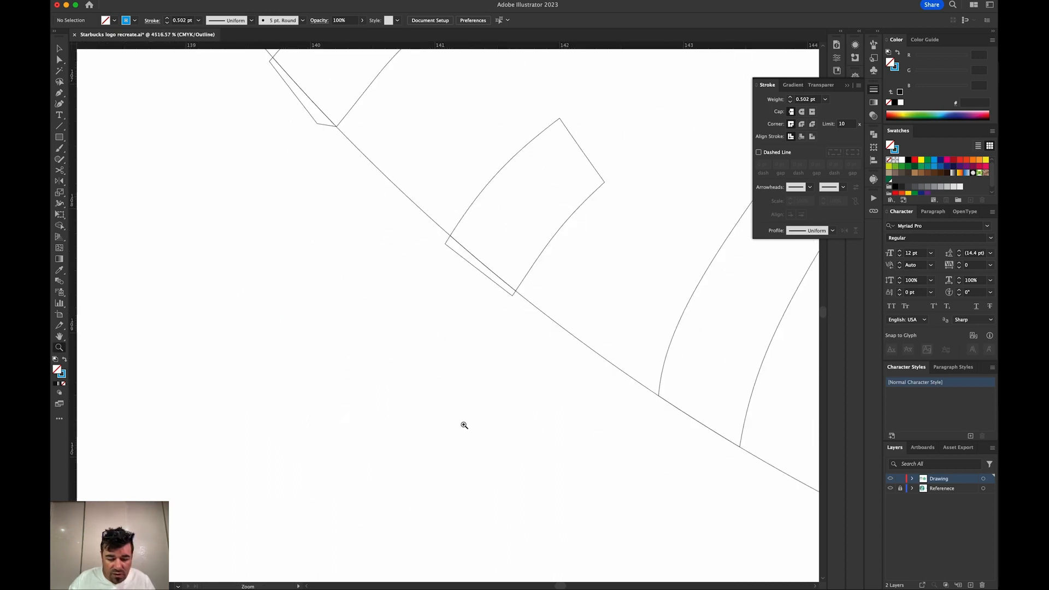
key("super+y")
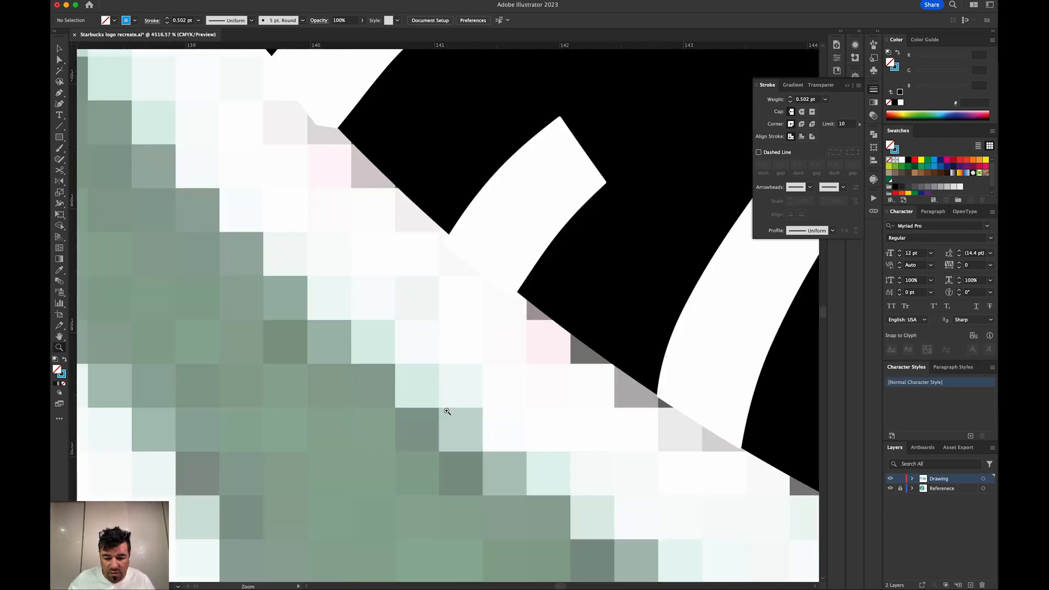
key("super+y")
- Delete the anchor points of the left tail's stripes that stick out past the circle and preview the cleaned logo
key("a")
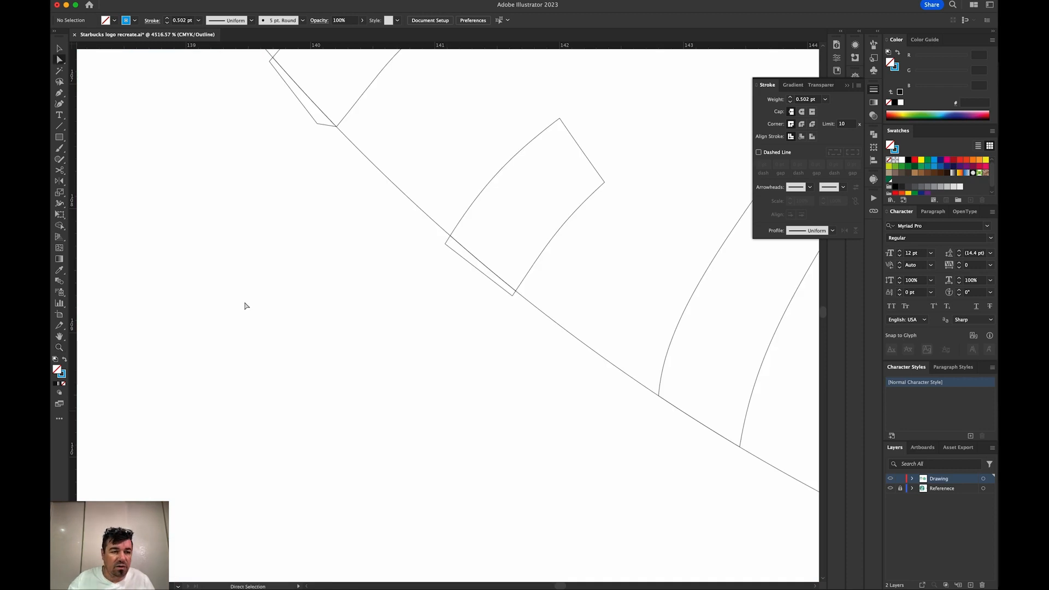
left_click(513, 293)
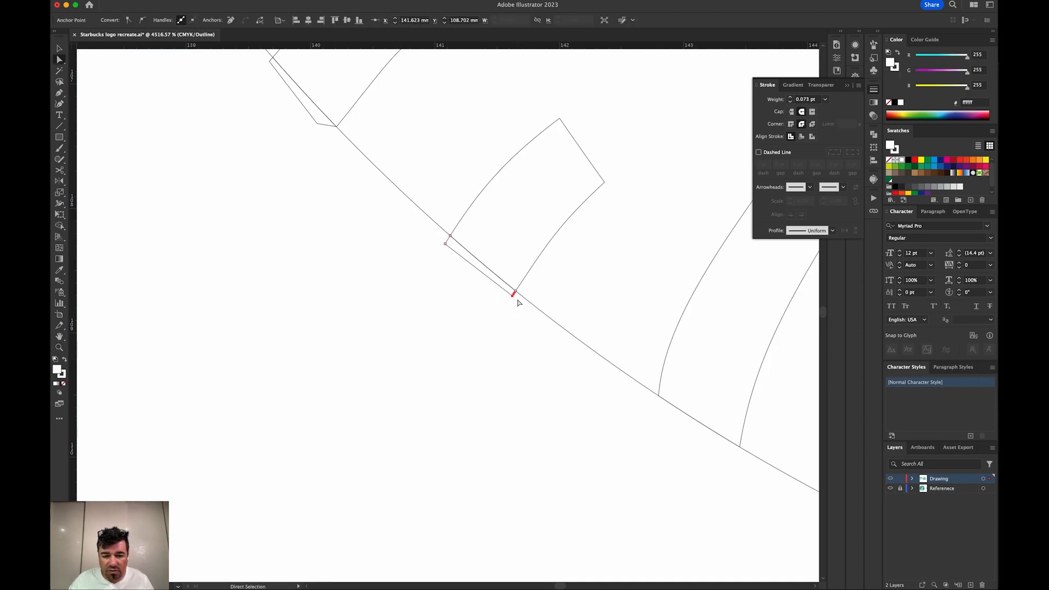
left_click(317, 125, "shift")
left_click_drag(383, 117, 638, 487)
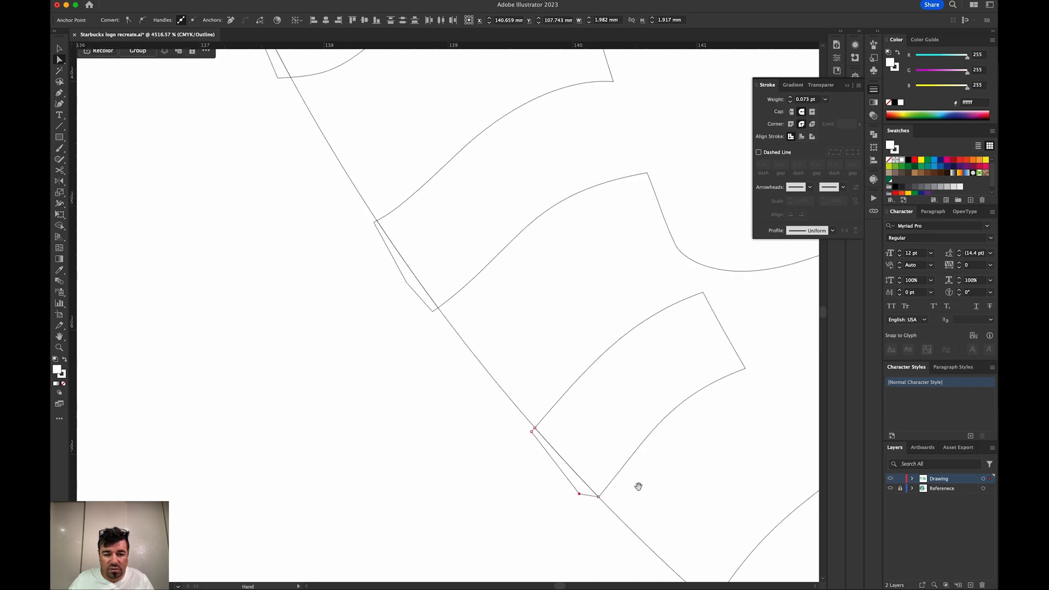
left_click(433, 312, "shift")
left_click_drag(344, 187, 560, 541)
left_click(493, 429, "shift")
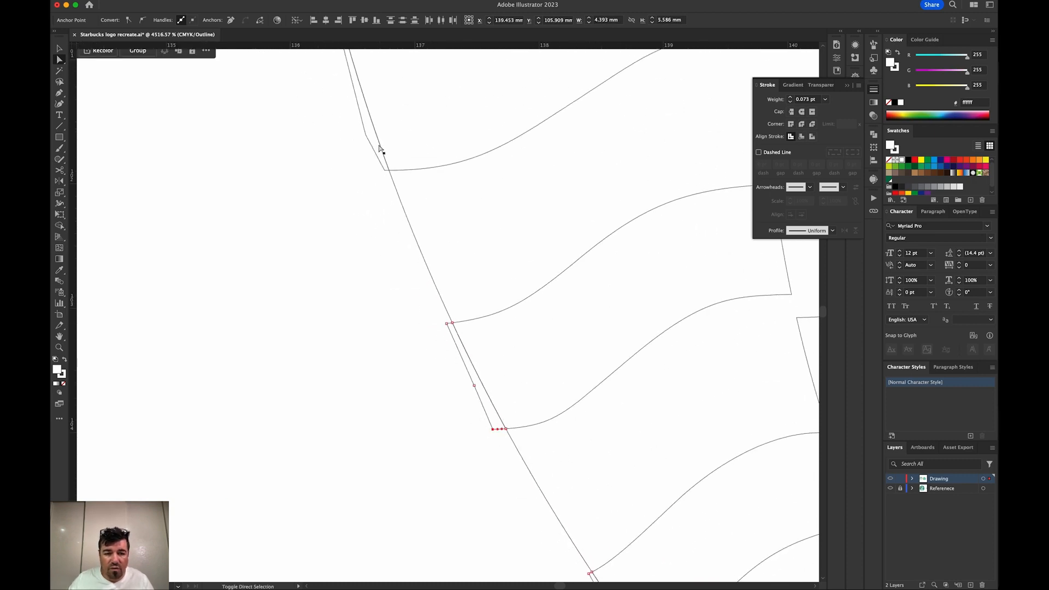
left_click_drag(405, 129, 525, 510)
left_click(425, 277, "shift")
left_click_drag(462, 113, 511, 510)
left_click(437, 373, "shift")
left_click_drag(465, 182, 349, 174)
key("super+minus")
key("super+minus")
key("super+minus")
key("super+minus")
key("super+minus")
left_click_drag(490, 341, 300, 275)
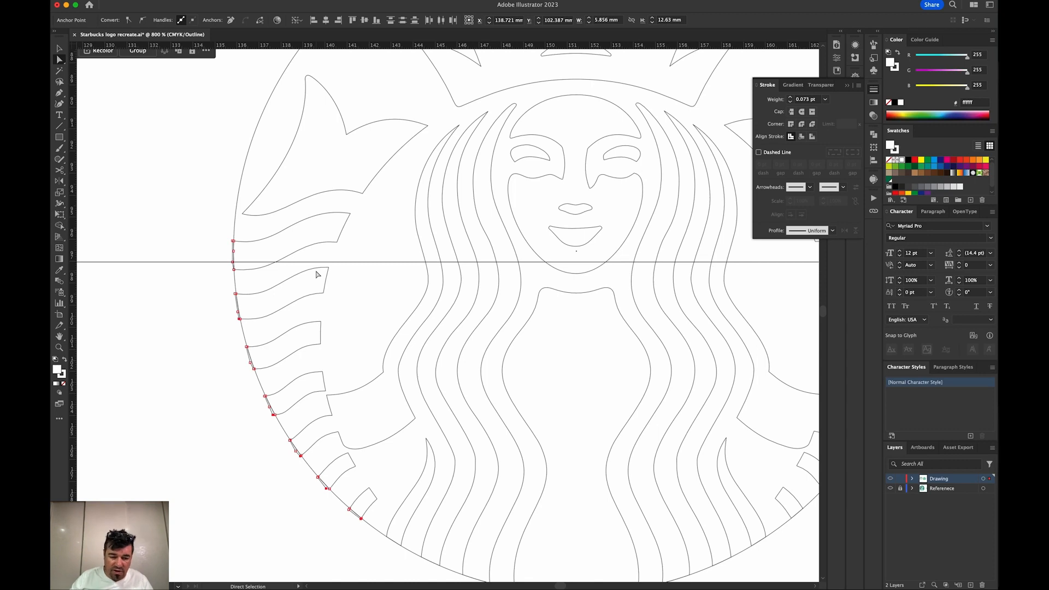
key("super+a")
left_click(316, 274)
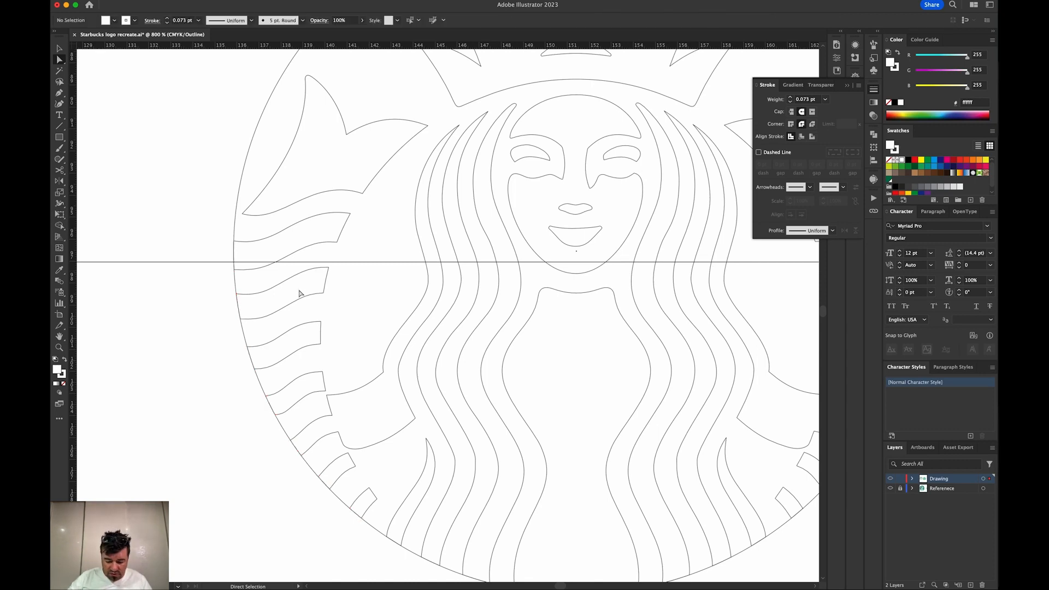
key("super+y")
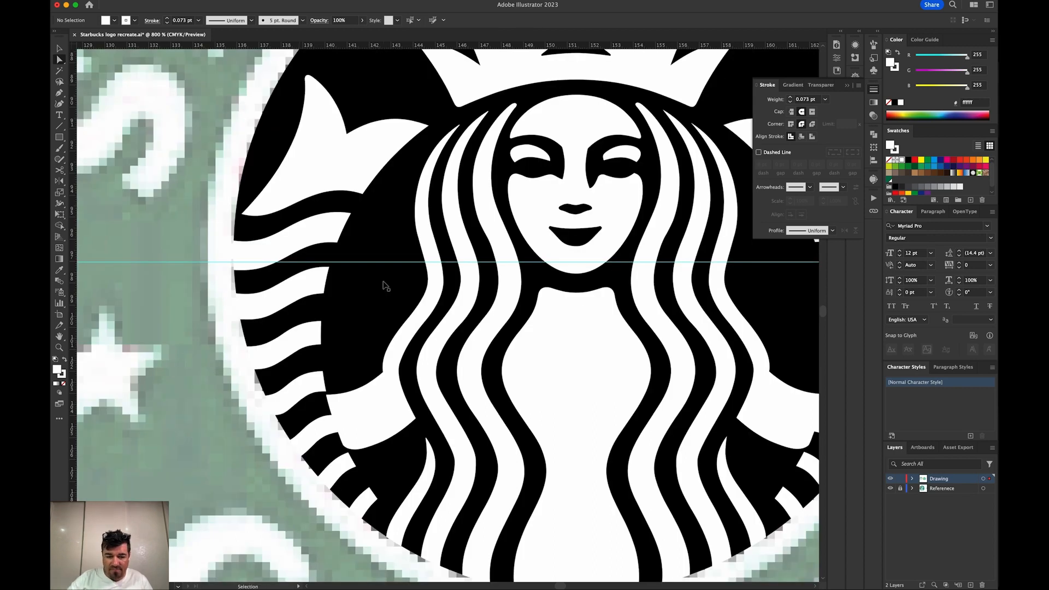
key("super+minus")
key("super+minus")
key("super+minus")
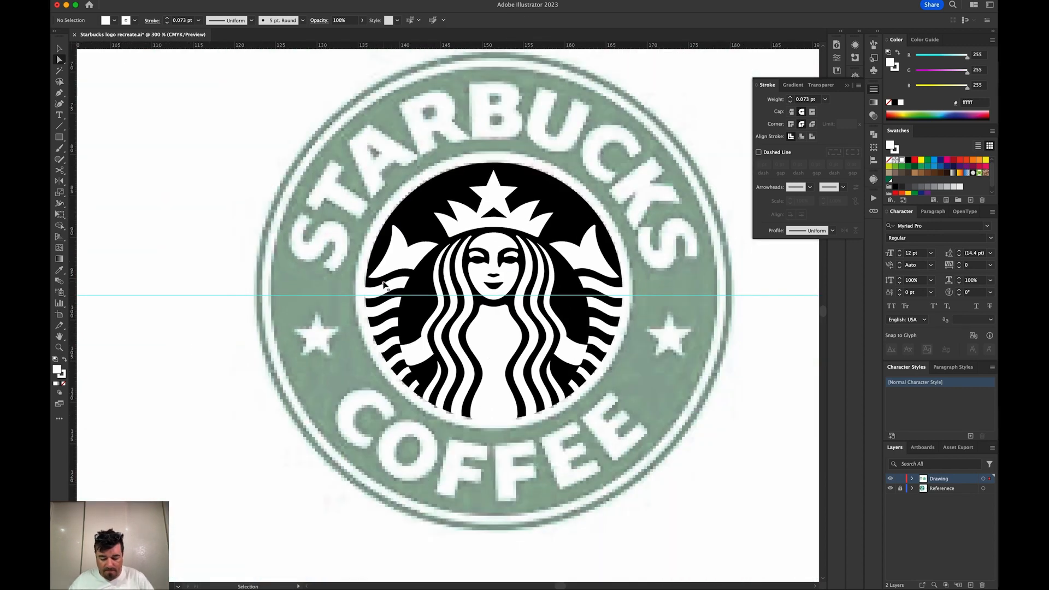
- Draw a circle about 14.4 mm in diameter beside the siren's left tail in outline display and shift it slightly away
key("super+y")
key("m")
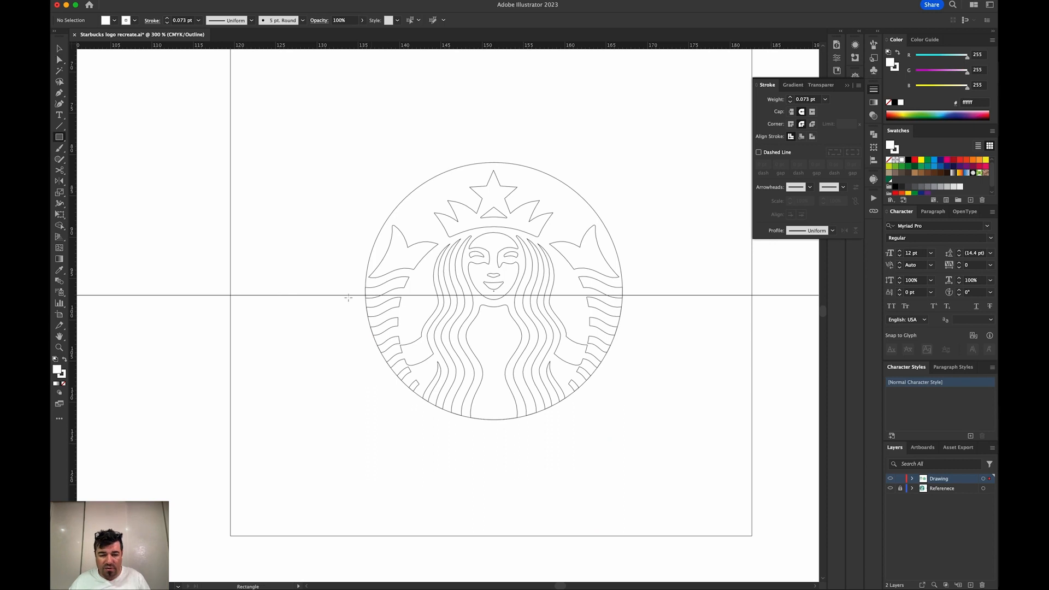
key("l")
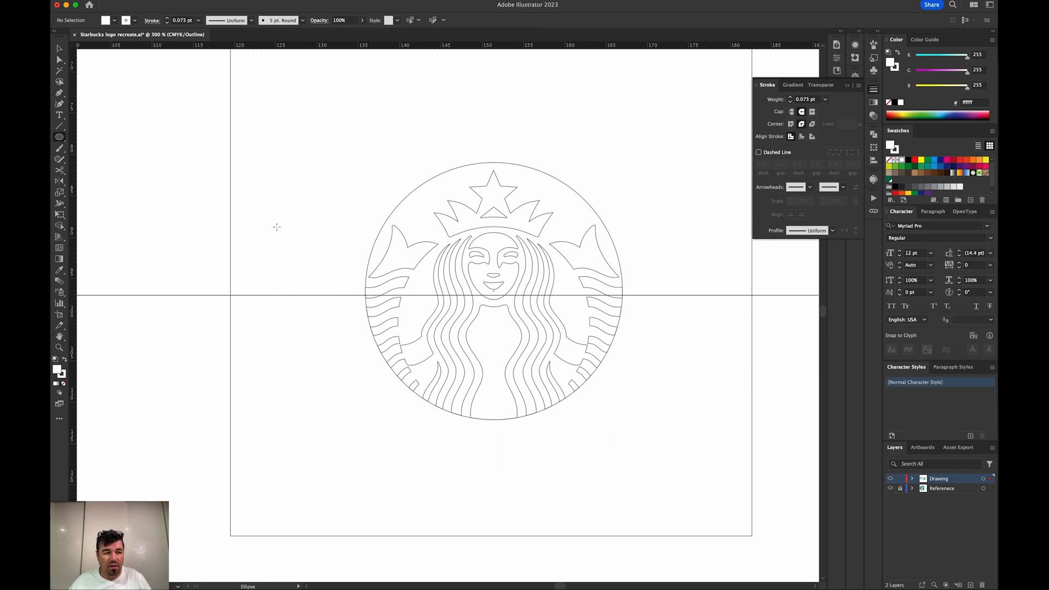
left_click_drag(248, 161, 361, 281)
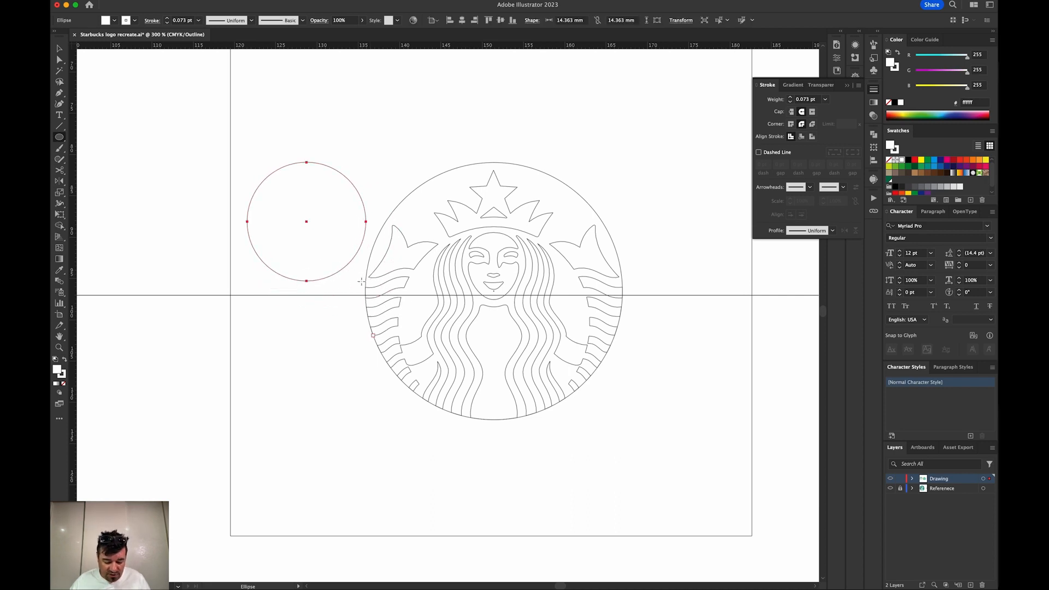
key("v")
mouse_move(308, 164)
left_mouse_down()
mouse_move(392, 182)
mouse_move(513, 175)
mouse_move(495, 164)
mouse_move(492, 216)
mouse_move(298, 168)
left_mouse_up()
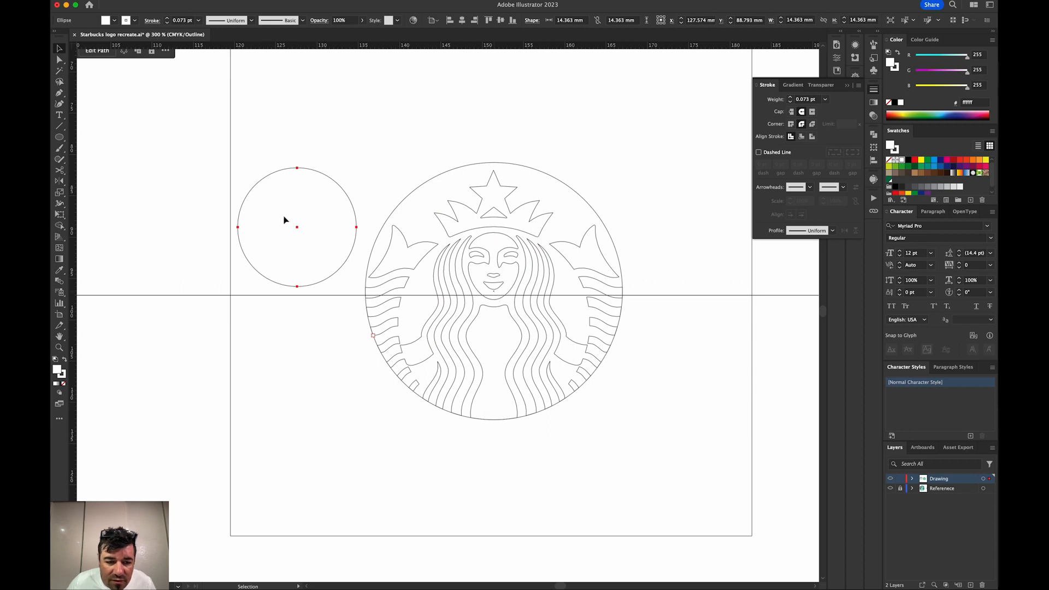
- Check the centre points of the small circle and the siren logo's outer circle in outline display
left_click_drag(298, 230, 302, 262)
left_click(286, 336)
key("z")
left_click_drag(218, 170, 698, 465)
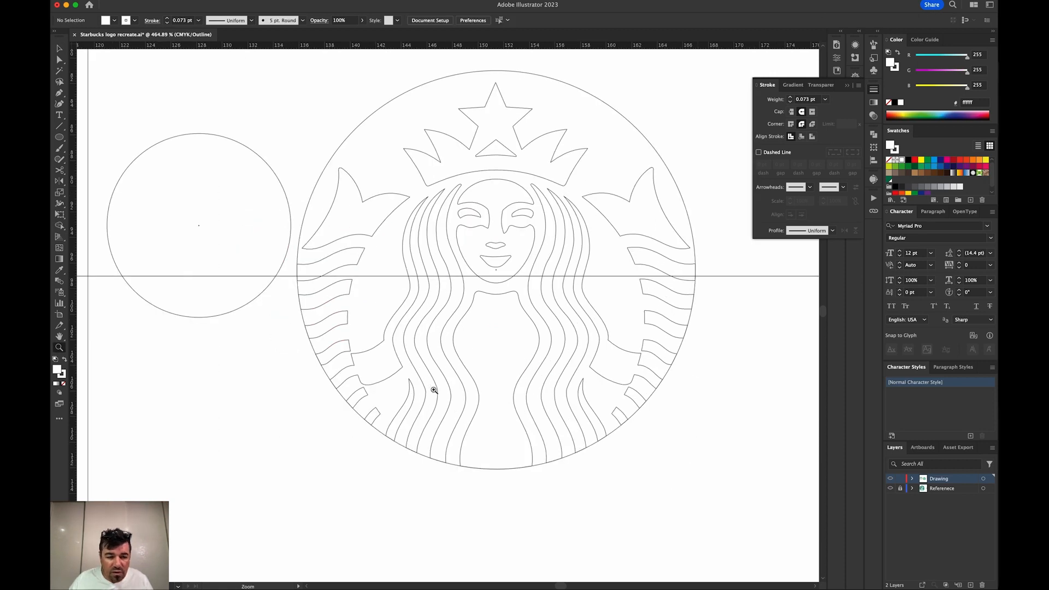
key("v")
left_click(199, 225)
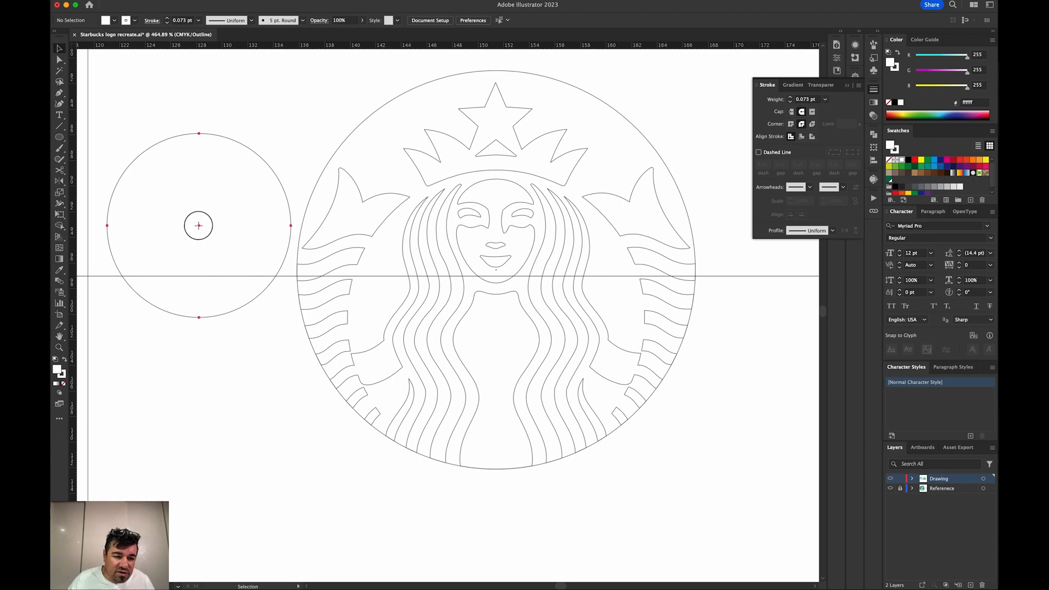
left_click(496, 271)
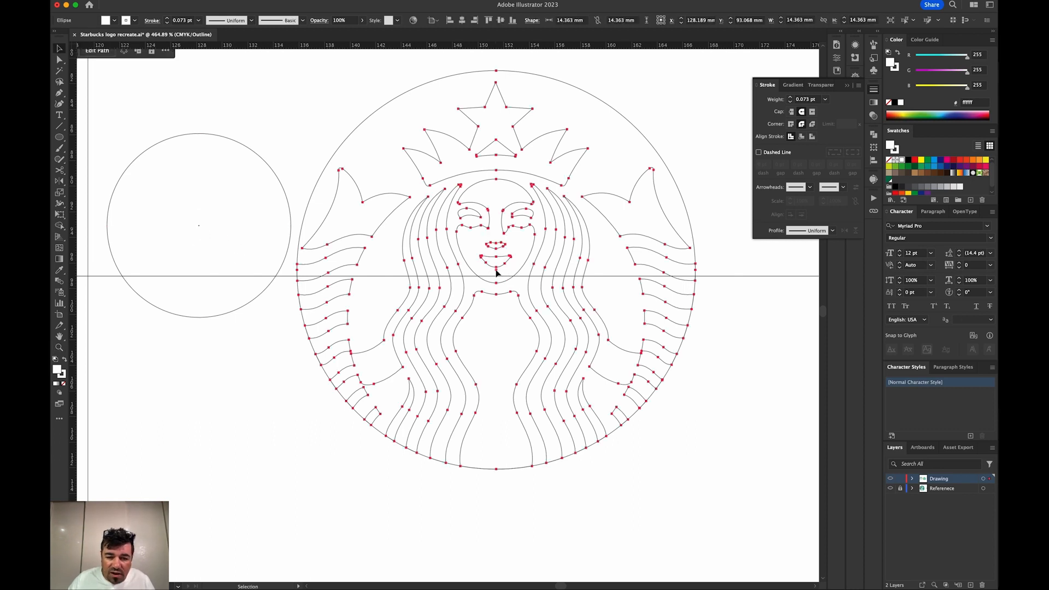
left_click(709, 195)
key("a")
left_click(688, 205)
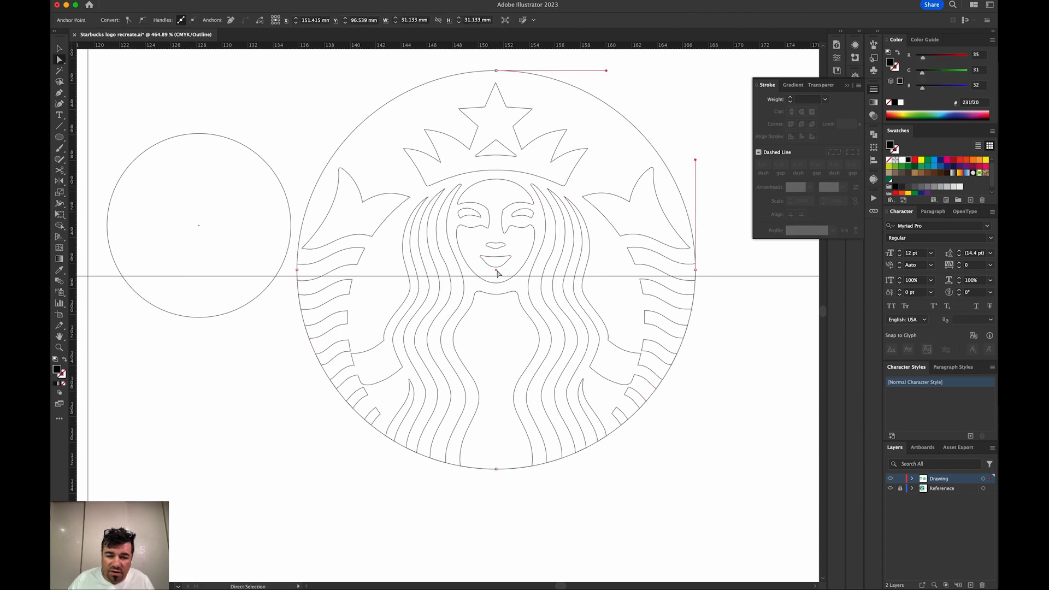
- Centre the small circle on the siren's outer circle and scale it up to about 31.1 mm to match that edge
left_click(290, 375)
key("v")
left_click(199, 226)
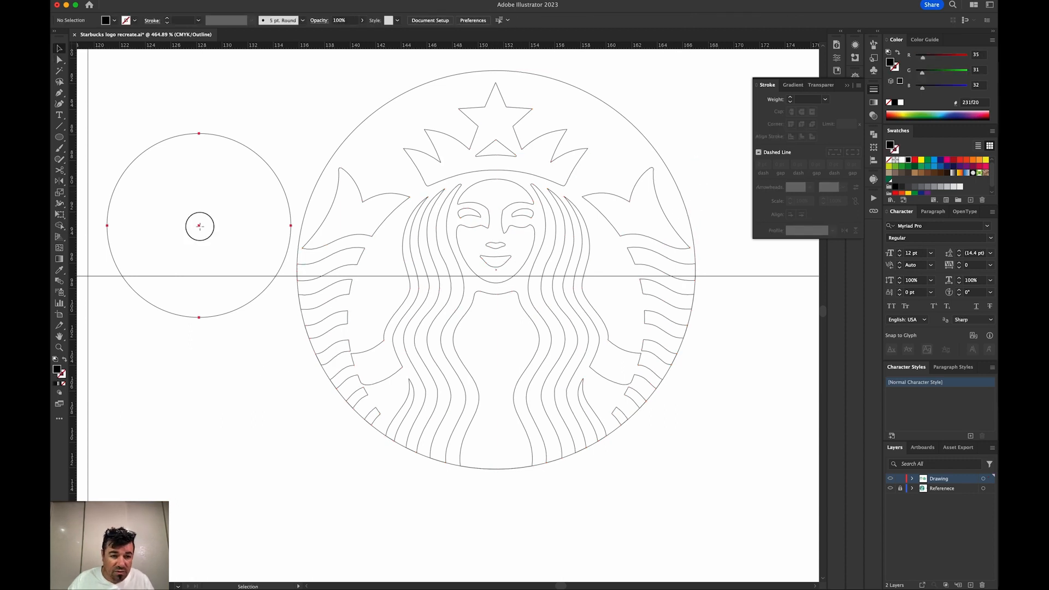
left_click_drag(199, 225, 497, 270)
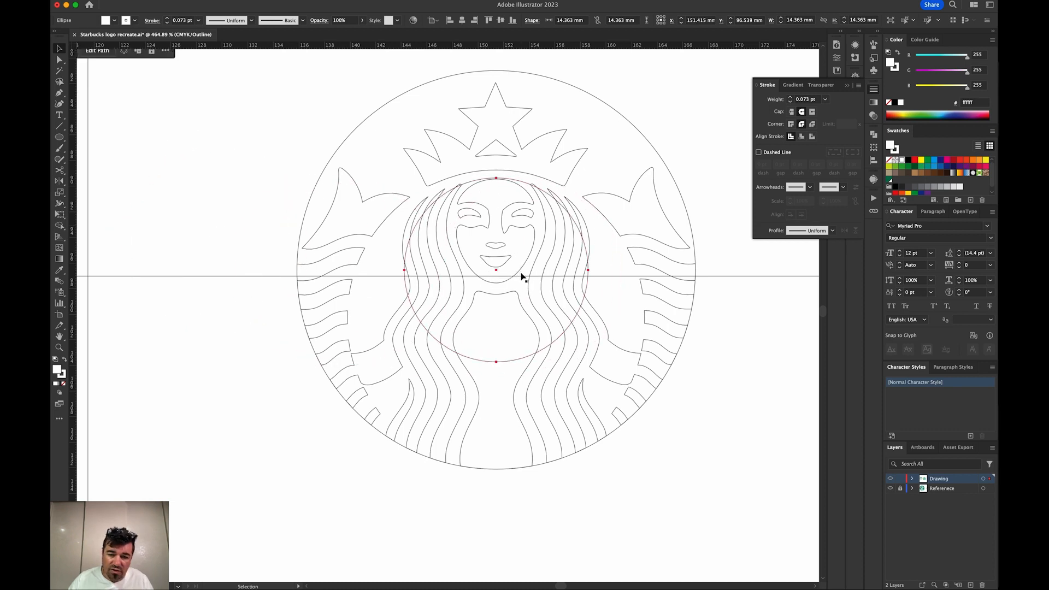
key("s")
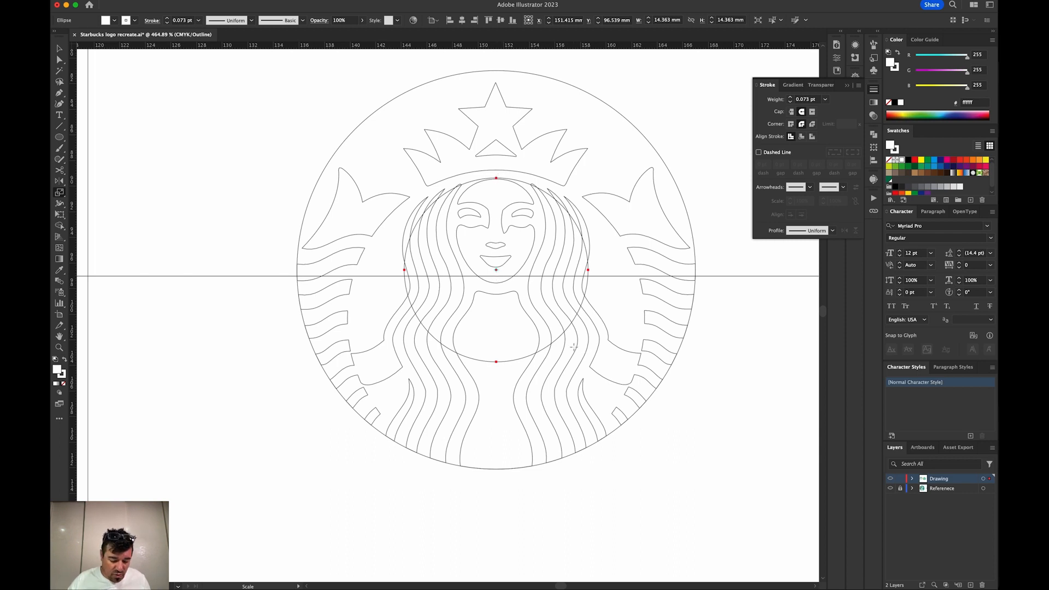
left_click_drag(573, 346, 667, 437)
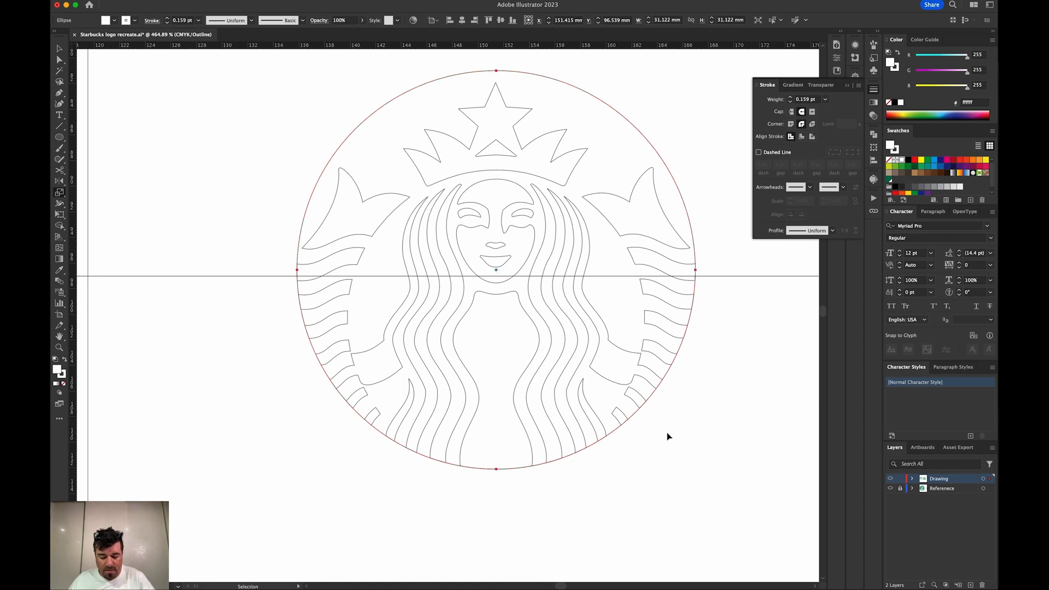
- Give the circle no fill and a black stroke, and scale it to about 33.6 mm at the green ring's inner edge
key("super+y")
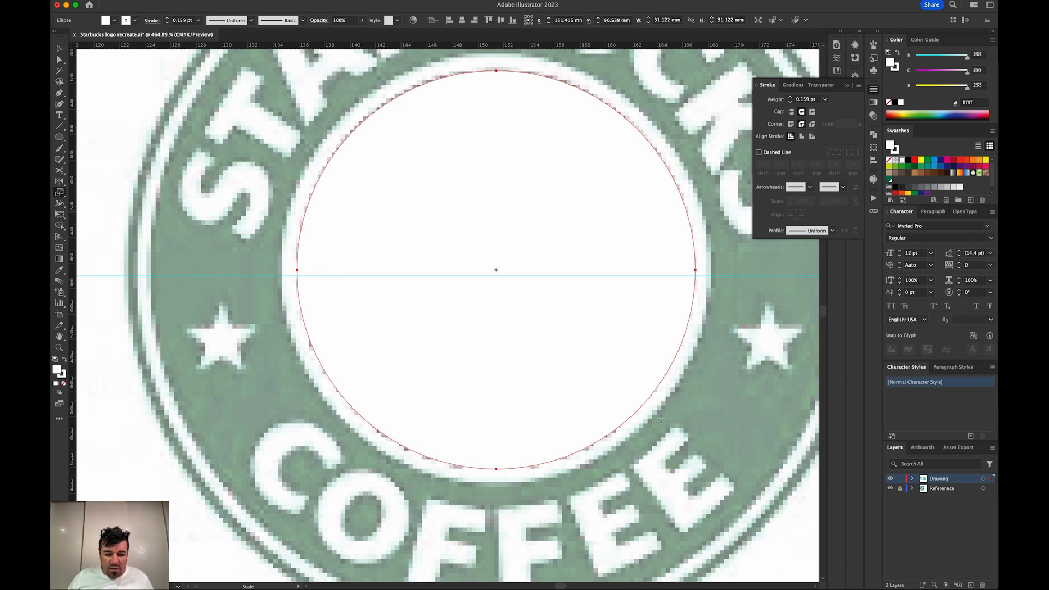
key("v")
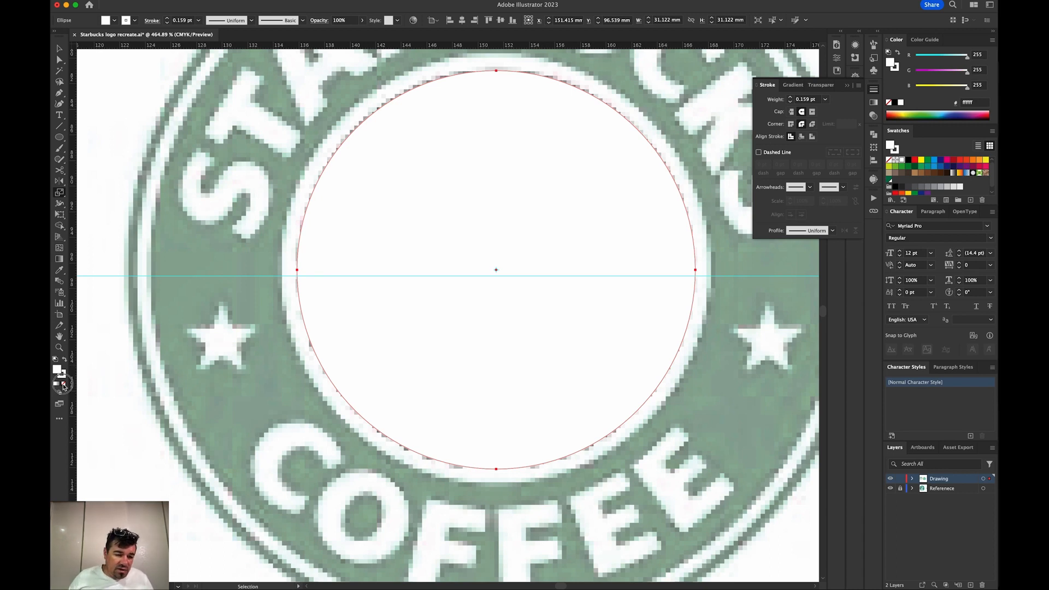
left_click(64, 385)
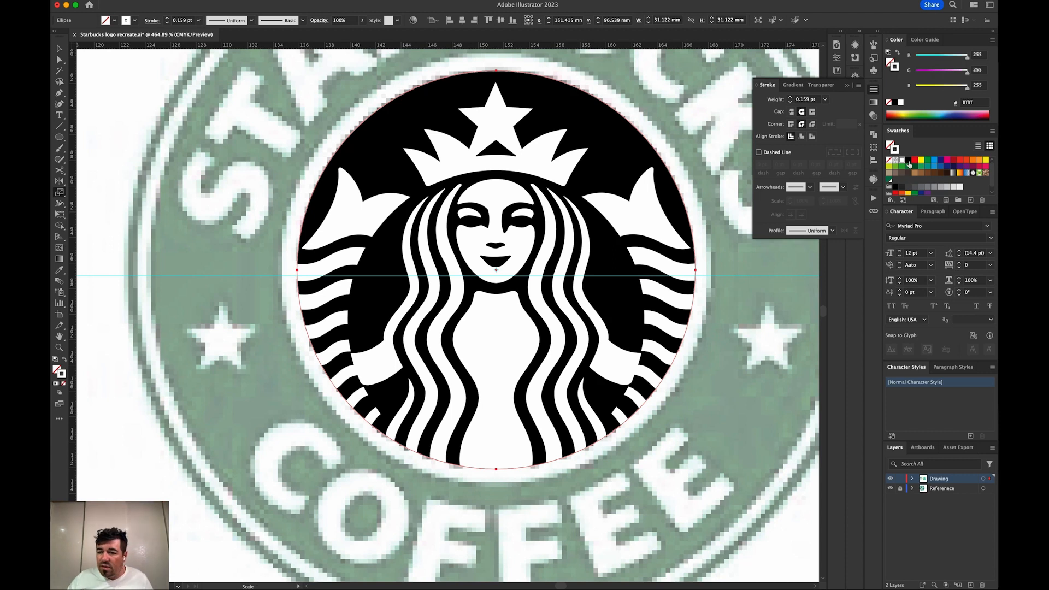
left_click(909, 161)
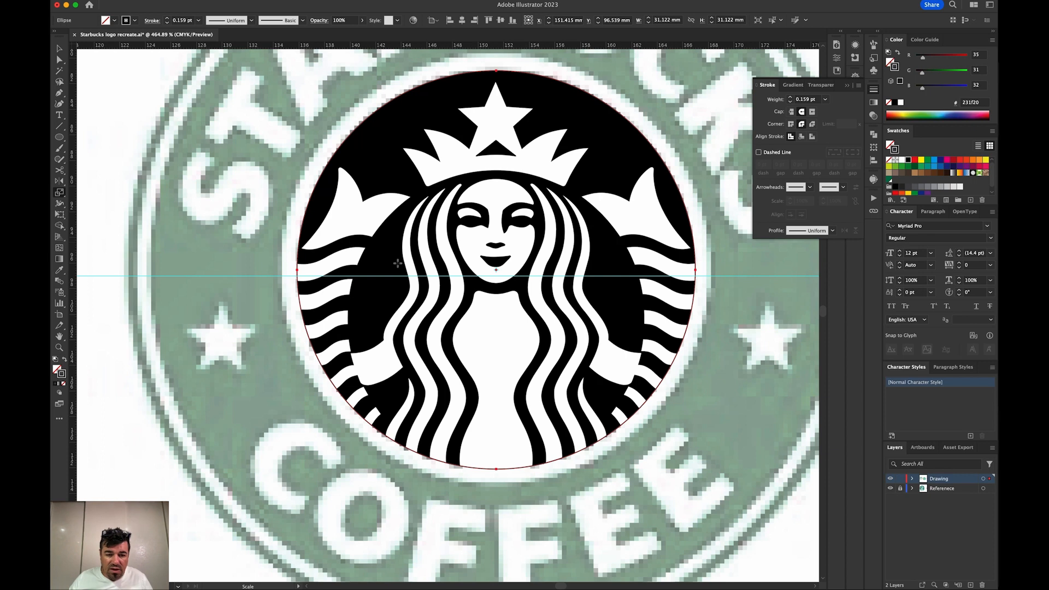
left_click_drag(681, 424, 696, 438)
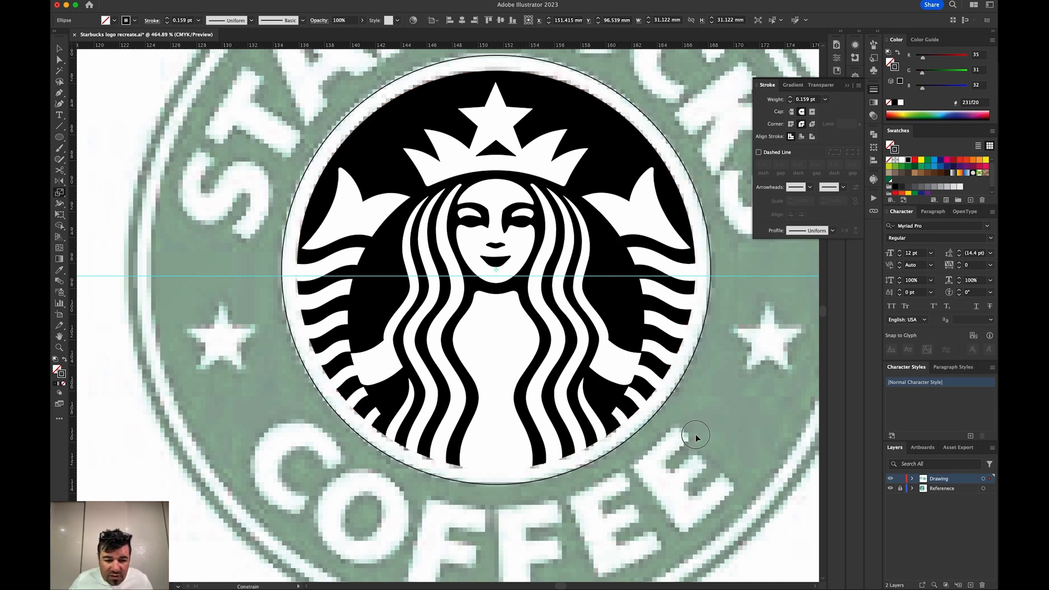
left_click_drag(696, 438, 696, 438)
- Scale copies of the circle from the centre to about 54.1 mm and 57 mm to trace the green band's outer edge and the outermost ring
key("super+minus")
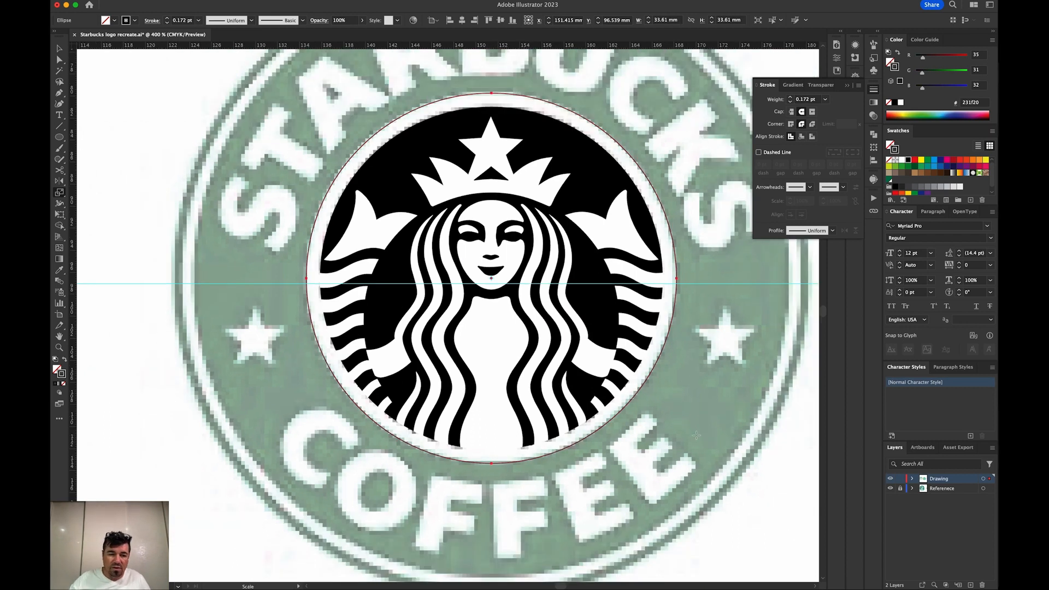
key("super+minus")
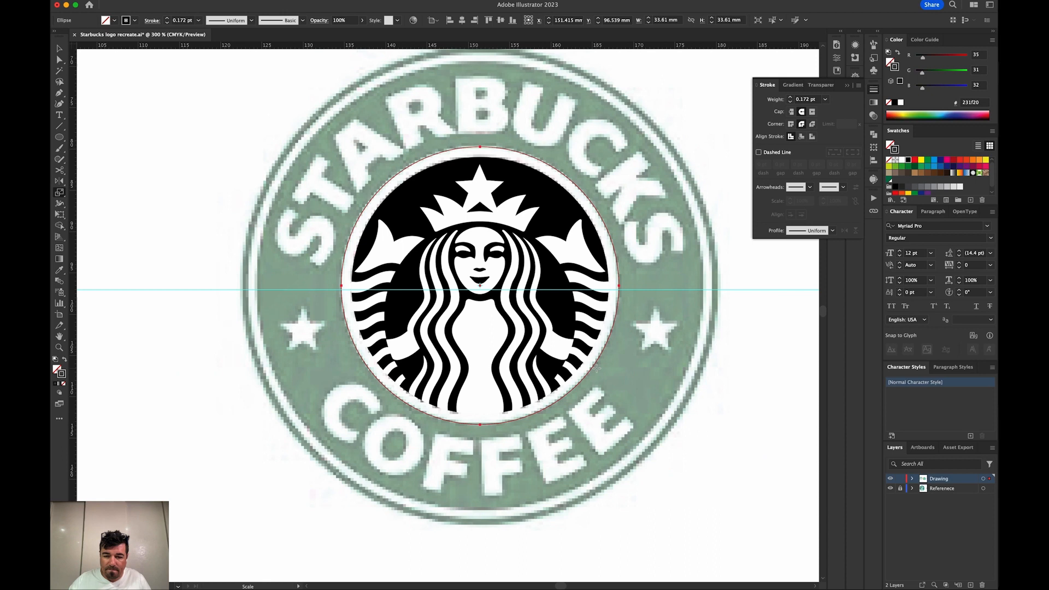
left_click_drag(590, 349, 549, 365)
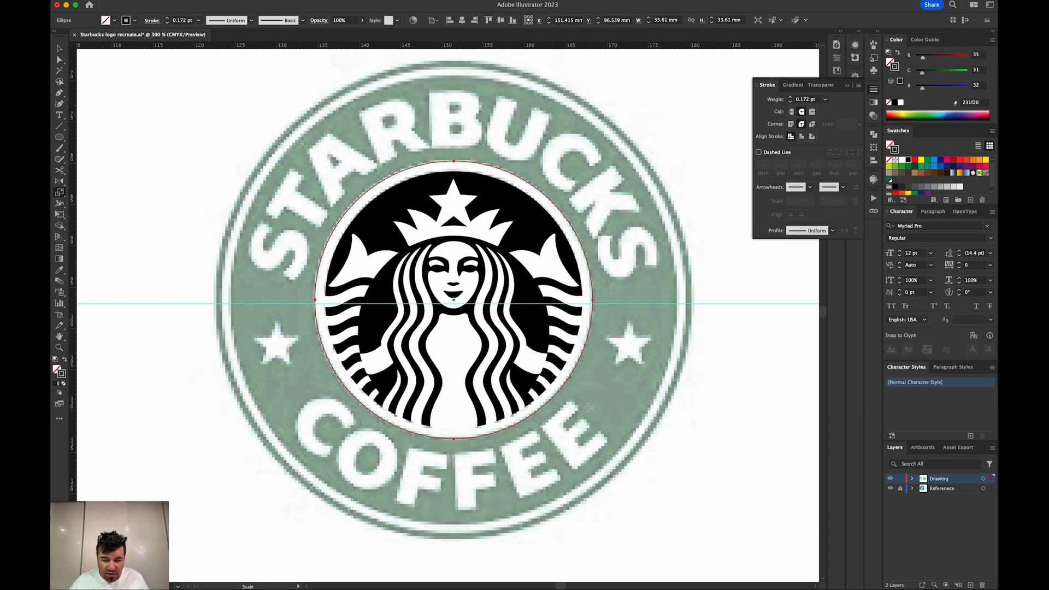
left_click_drag(587, 408, 664, 475)
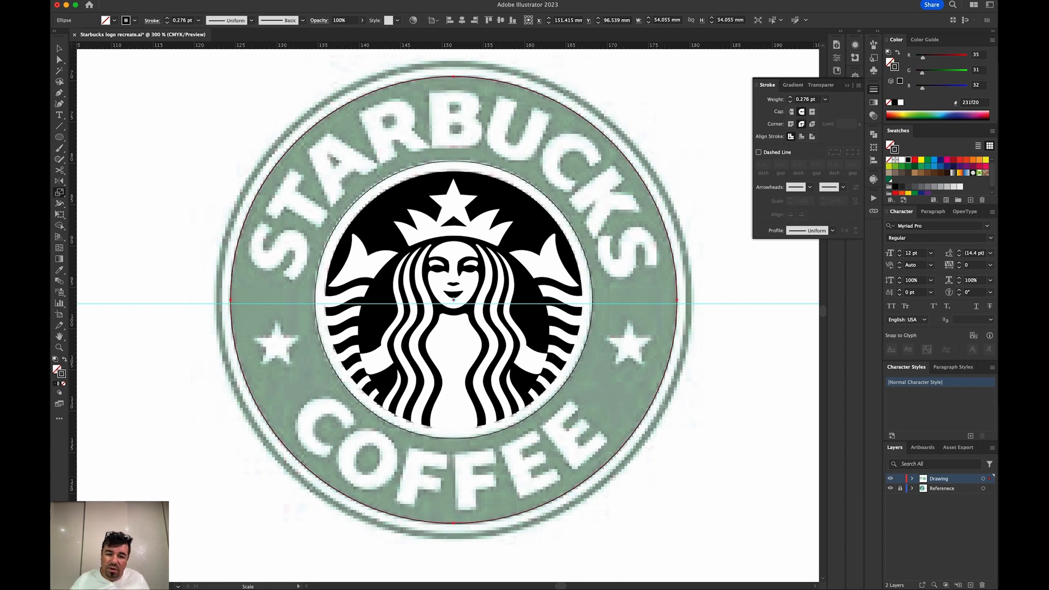
mouse_move(678, 449)
left_mouse_down()
mouse_move(708, 476)
mouse_move(721, 468)
mouse_move(723, 480)
mouse_move(692, 456)
left_mouse_up()
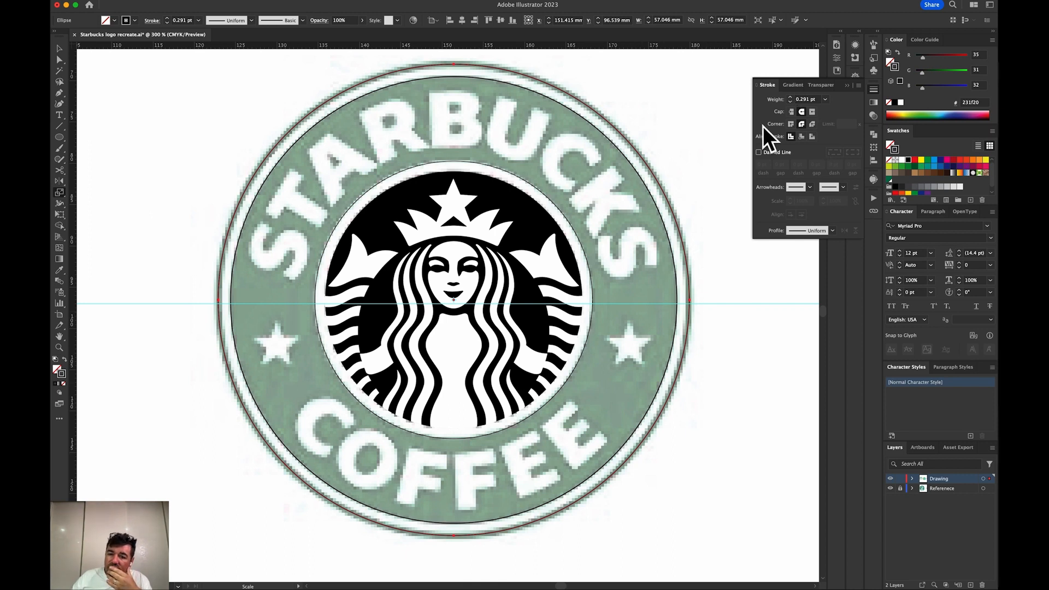
- Set the outermost circle's stroke weight to 2.5 pt and deselect it
left_click(790, 97)
left_click(790, 98)
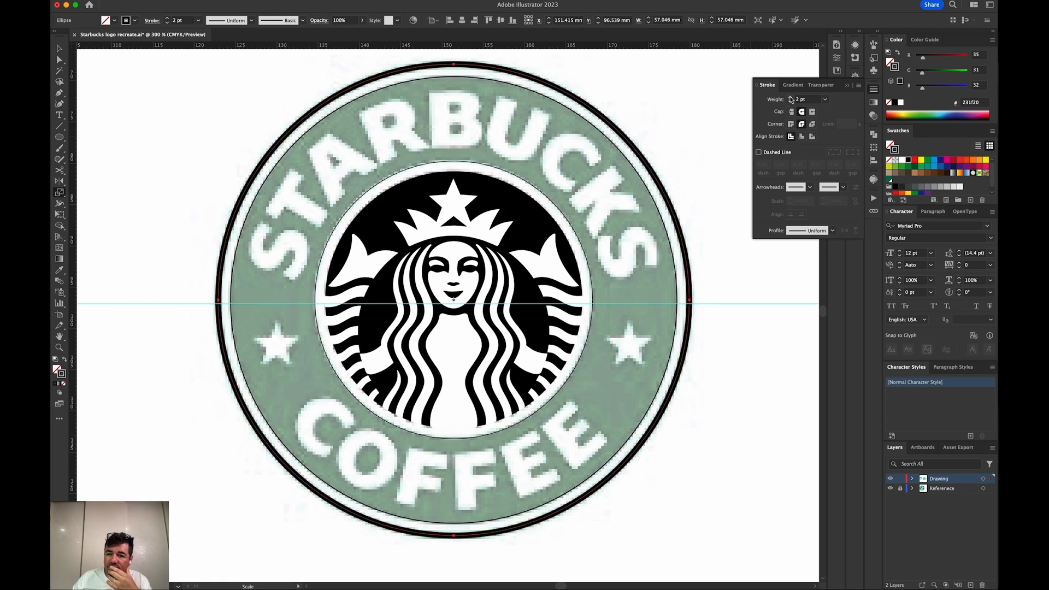
left_click(791, 97)
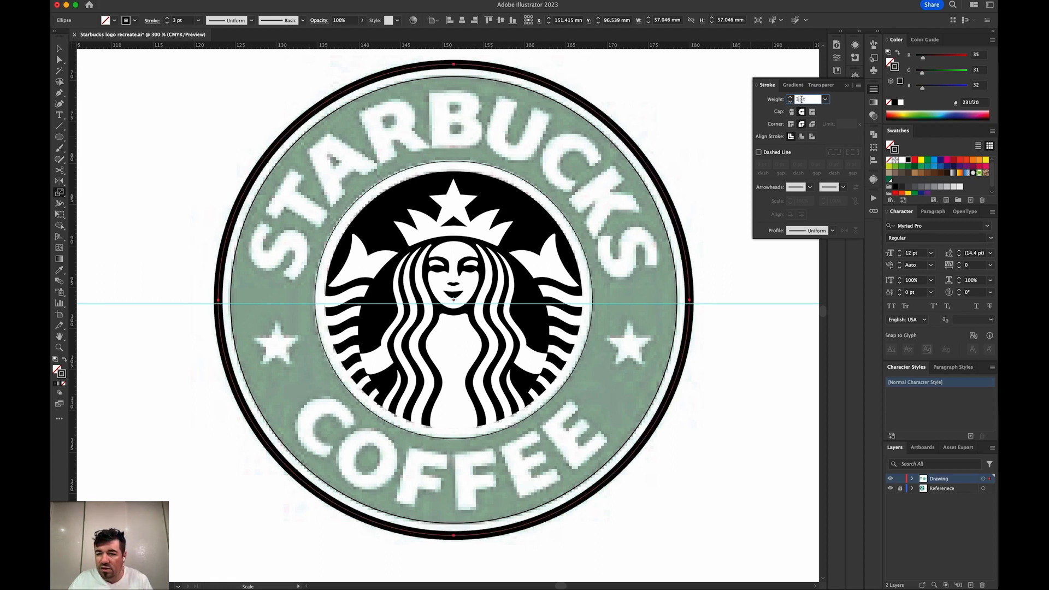
key("BackSpace")
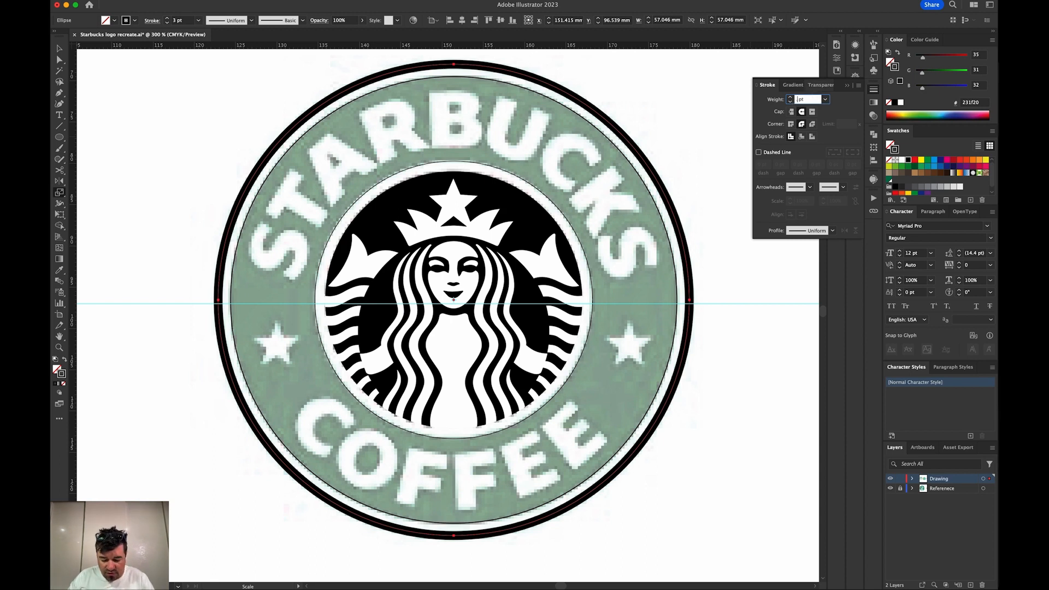
type(".5")
key("Return")
left_click(799, 101)
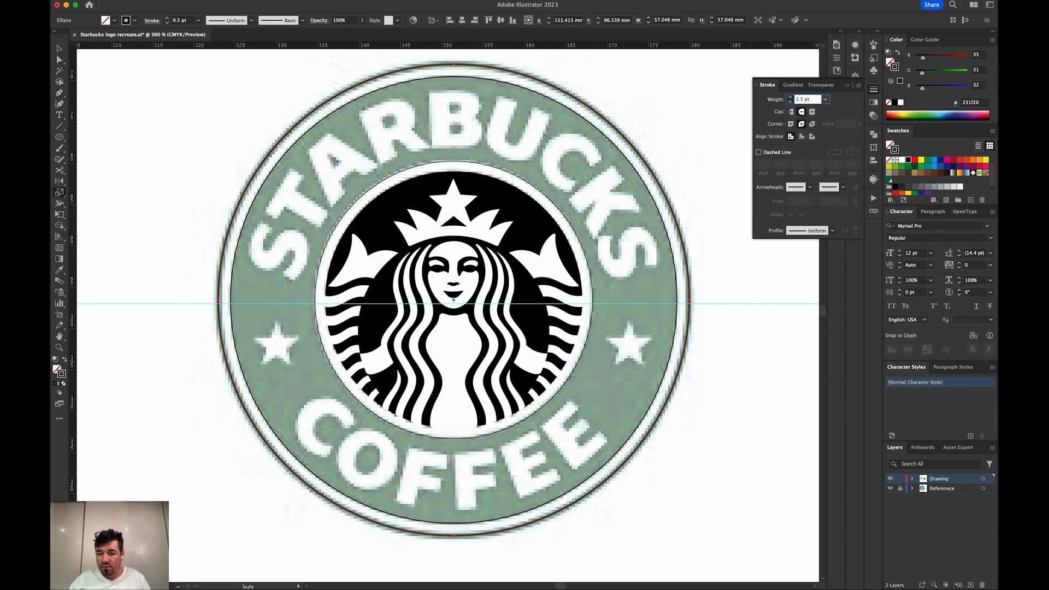
key("Return")
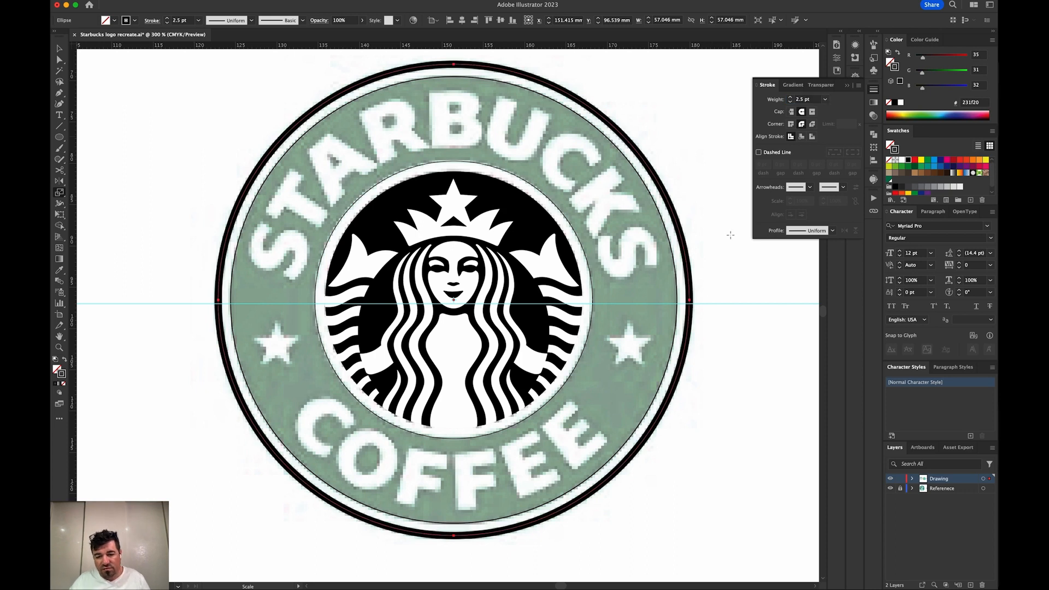
key("v")
left_click(722, 383)
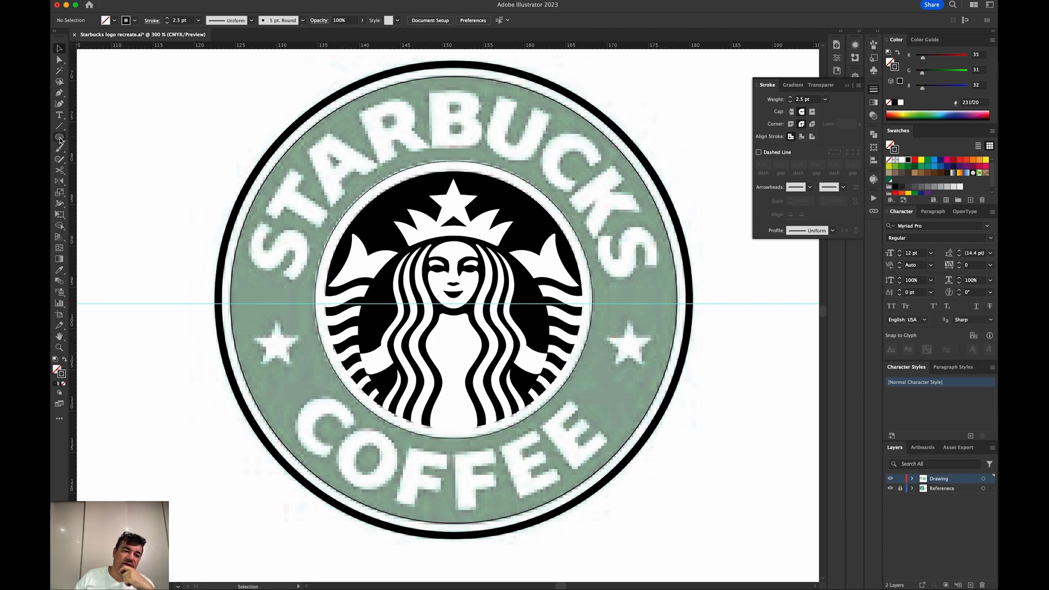
- Create a five-point star with radii of 8.819 mm and 17.639 mm beside the logo
left_click_drag(60, 138, 100, 183)
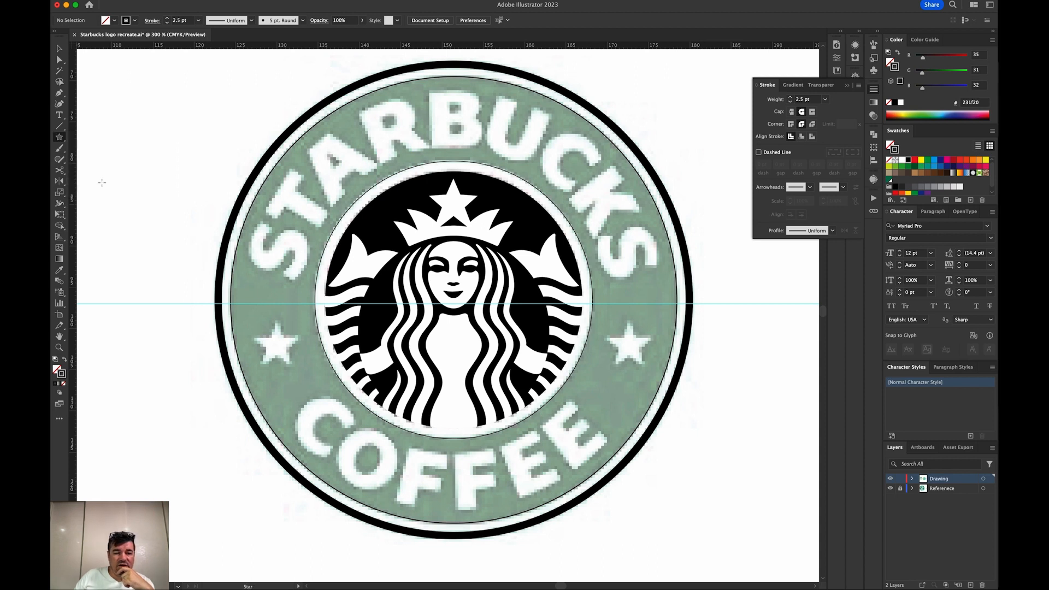
left_click(165, 179)
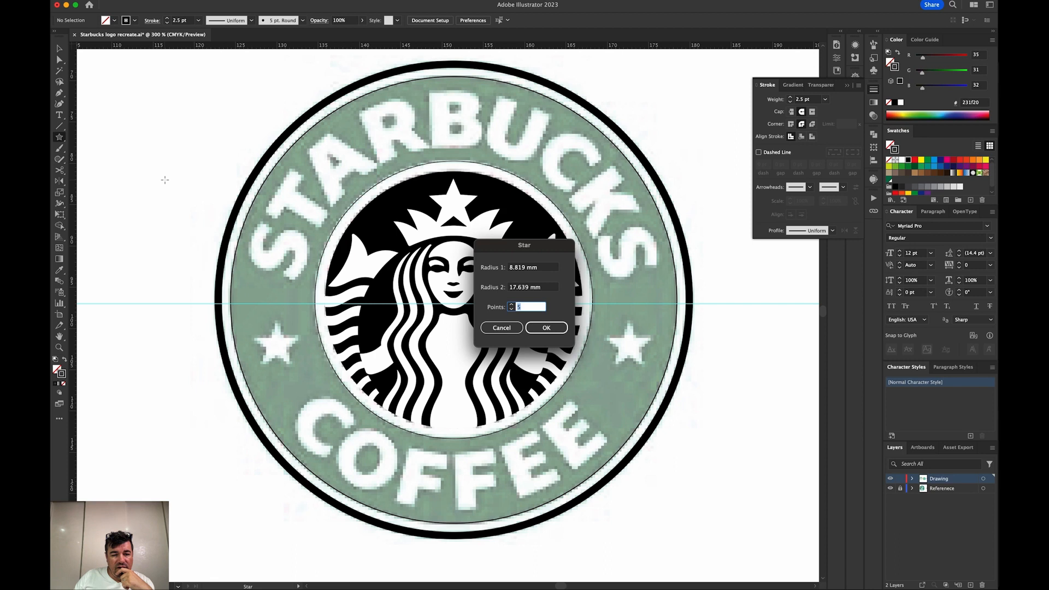
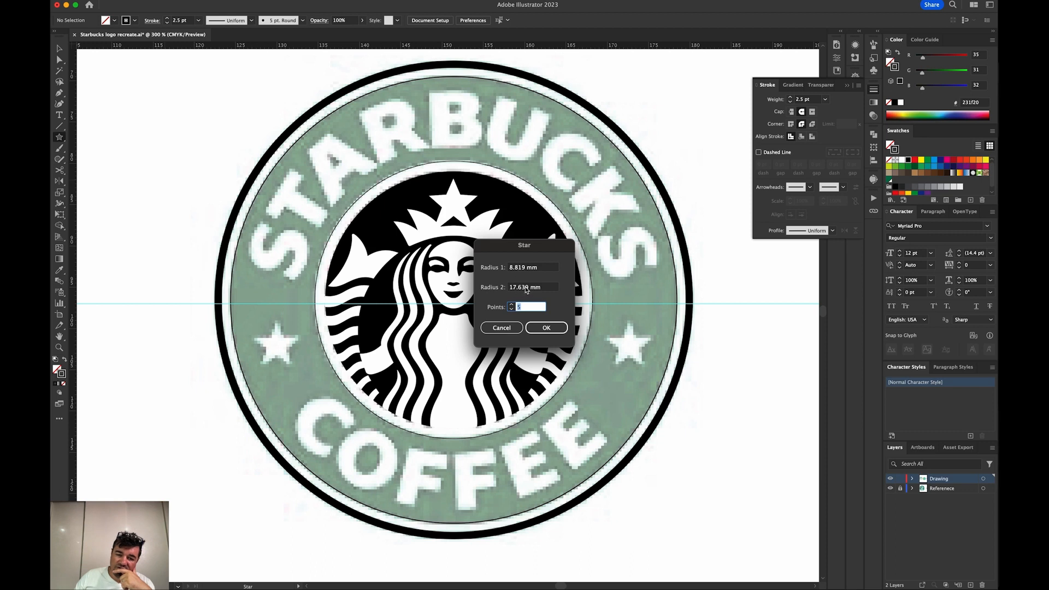
left_click(547, 330)
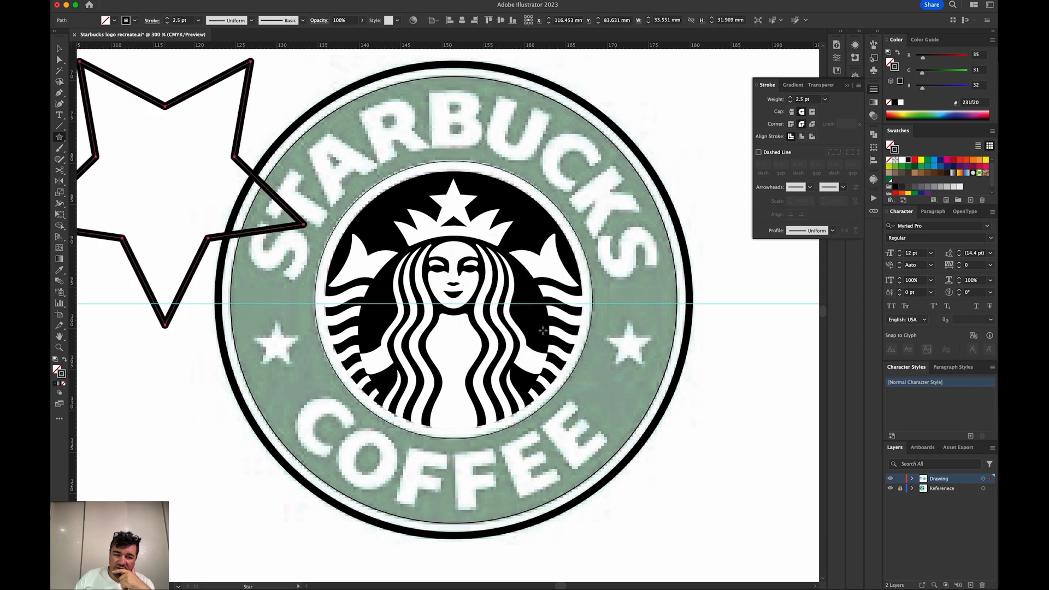
- Move the star over the logo and rotate it so one tip points straight up
key("v")
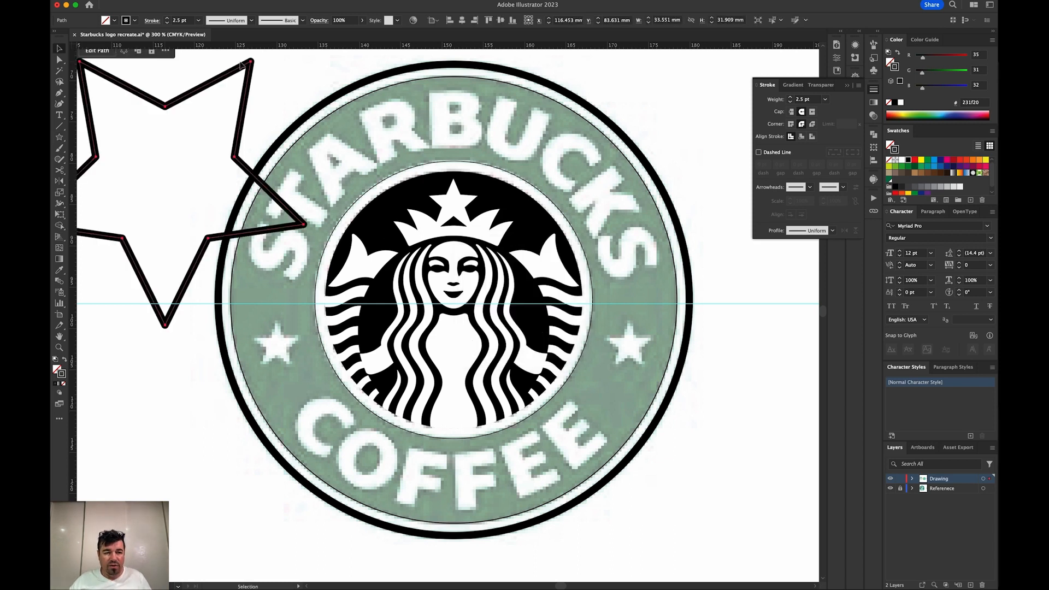
left_click_drag(252, 65, 589, 261)
key("r")
left_click_drag(572, 300, 654, 343)
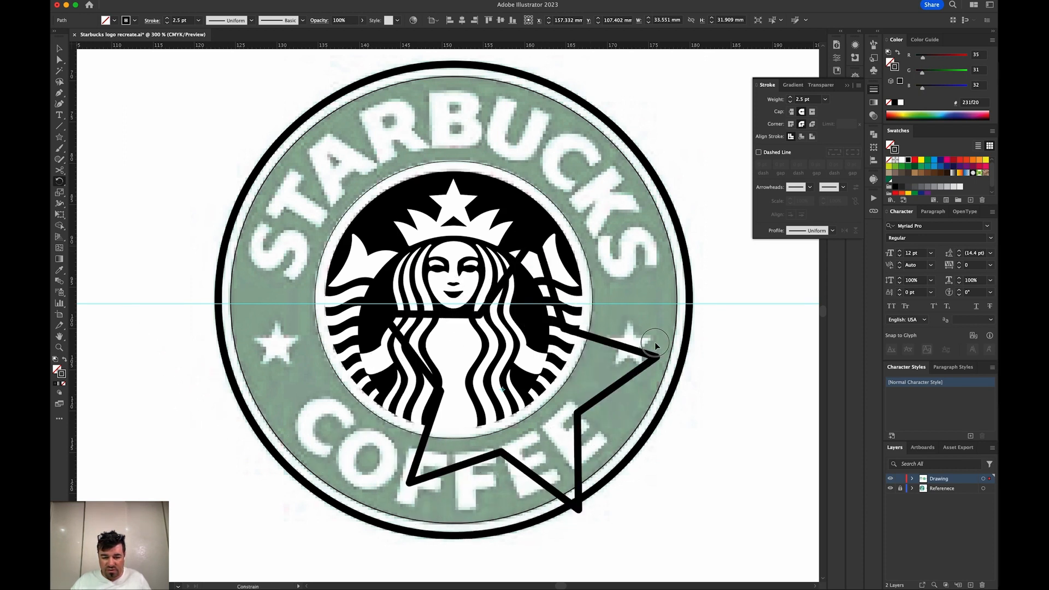
left_click_drag(616, 304, 433, 546)
key("v")
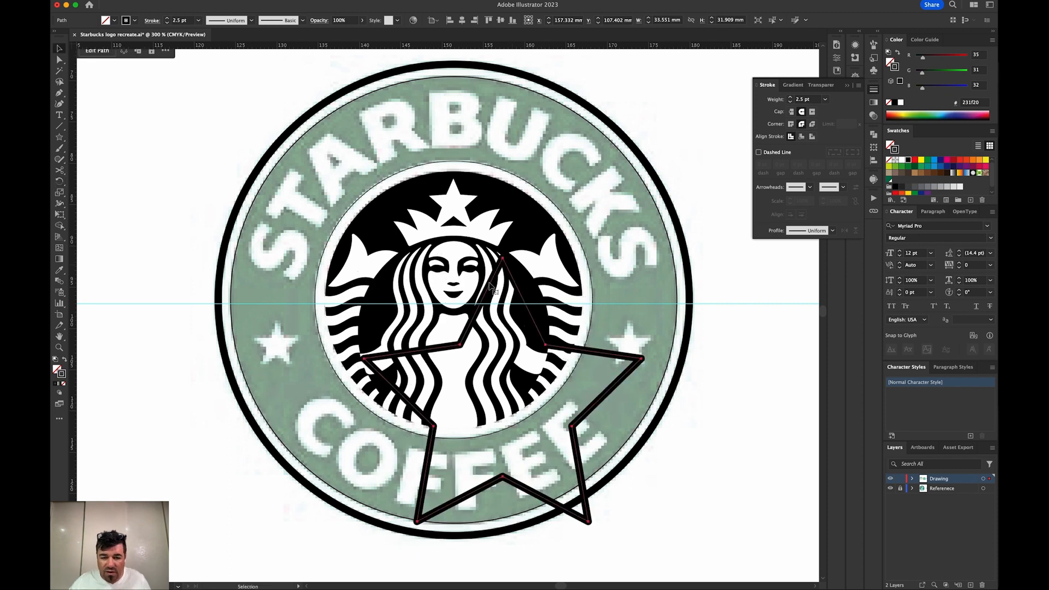
- Align the star's upper tip with the right reference star and scale it down from that tip to about 6.2 mm wide
left_click_drag(502, 257, 630, 323)
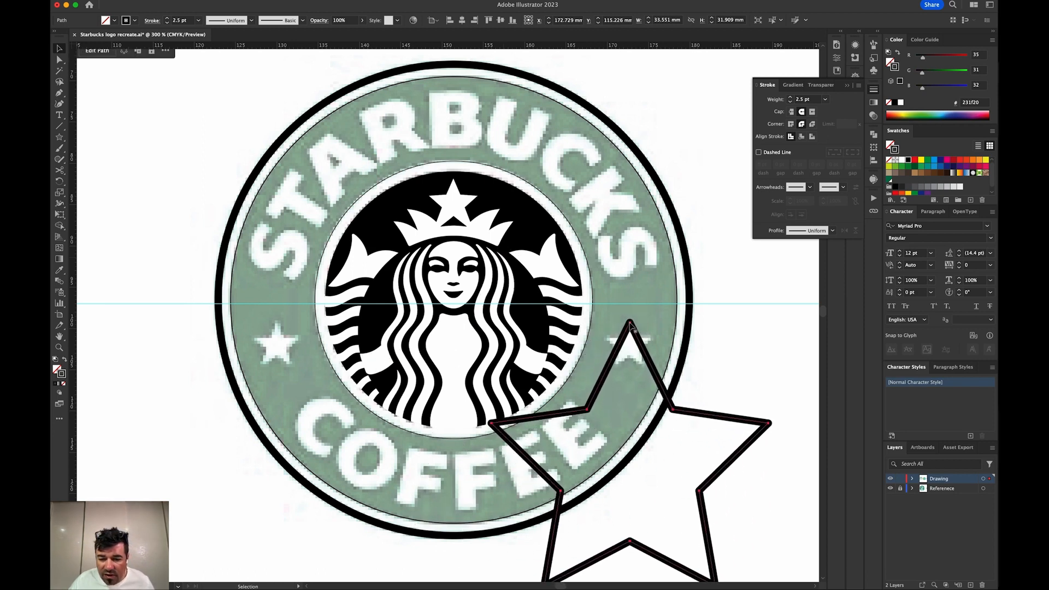
key("s")
left_click(630, 323)
mouse_move(756, 514)
left_mouse_down()
mouse_move(692, 461)
mouse_move(643, 375)
left_mouse_up()
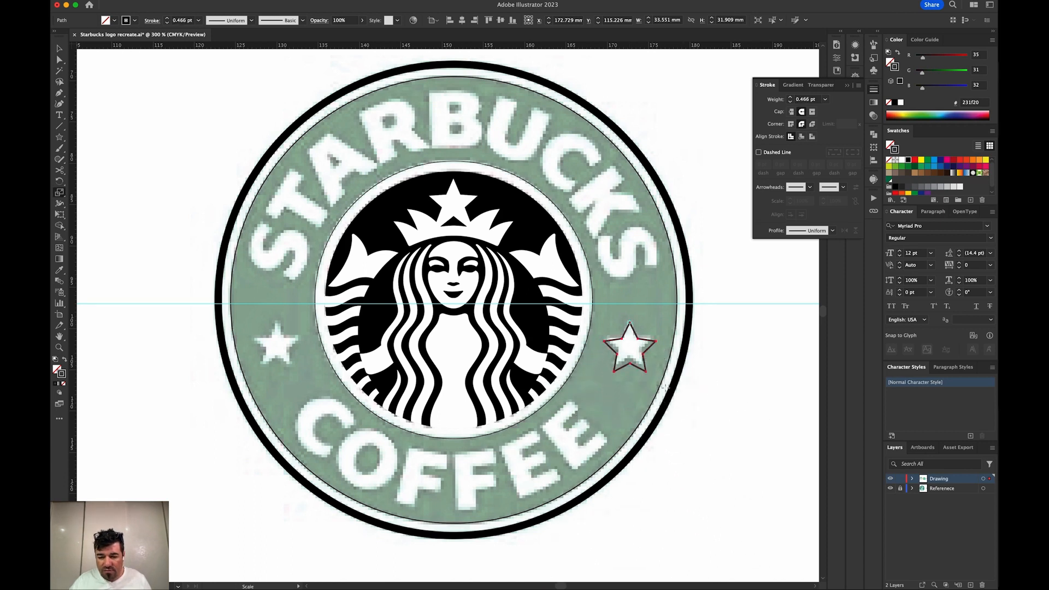
key("z")
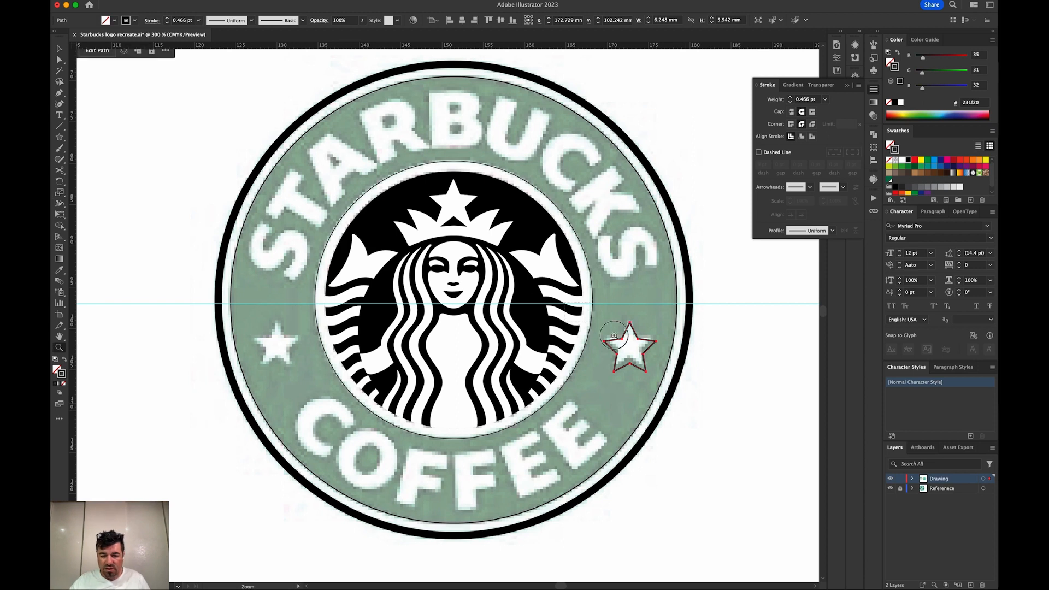
left_click_drag(569, 307, 712, 413)
key("v")
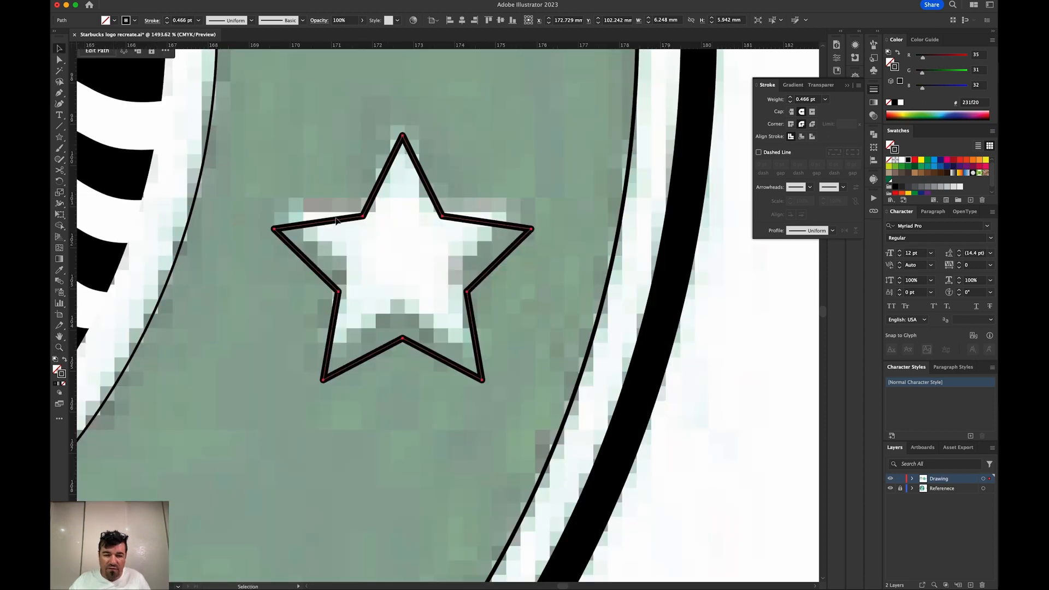
- Align the star's upper tip with the right reference star and scale it from that tip to about 5.4 mm wide, then deselect it
left_click_drag(402, 134, 401, 133)
key("s")
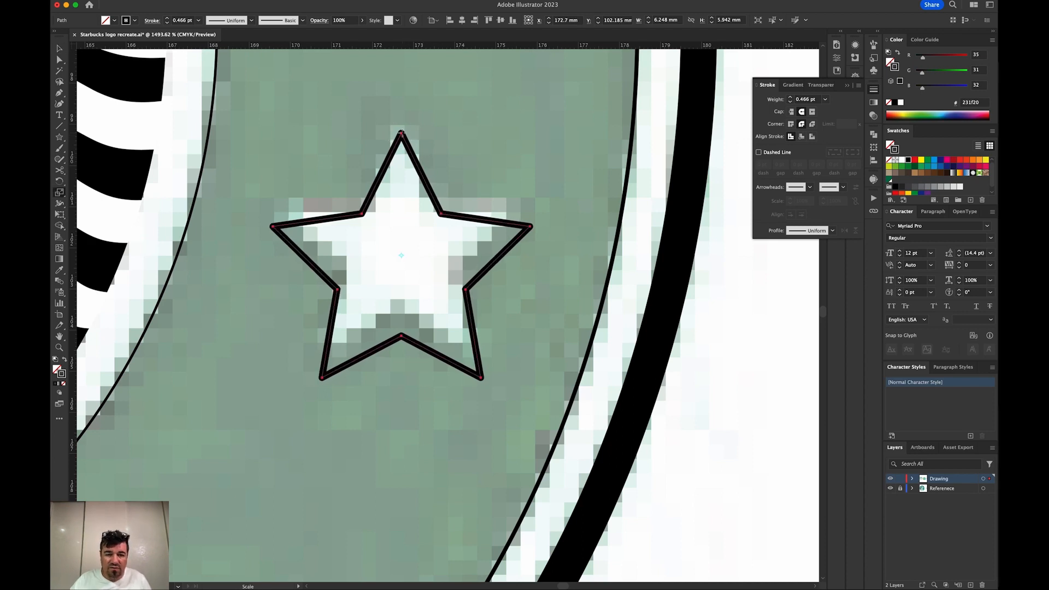
left_click_drag(637, 485, 593, 455)
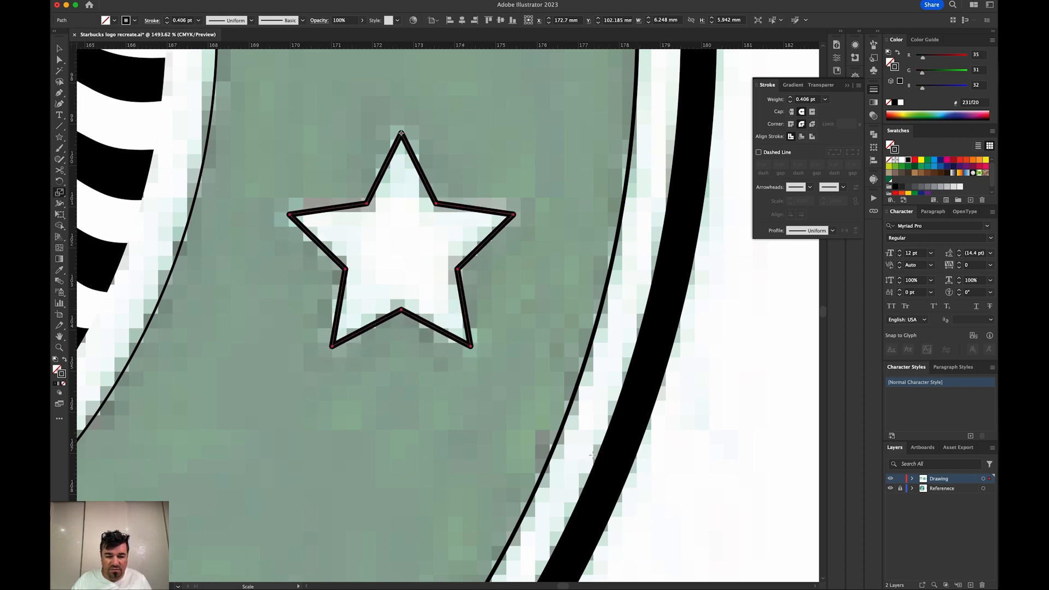
key("a")
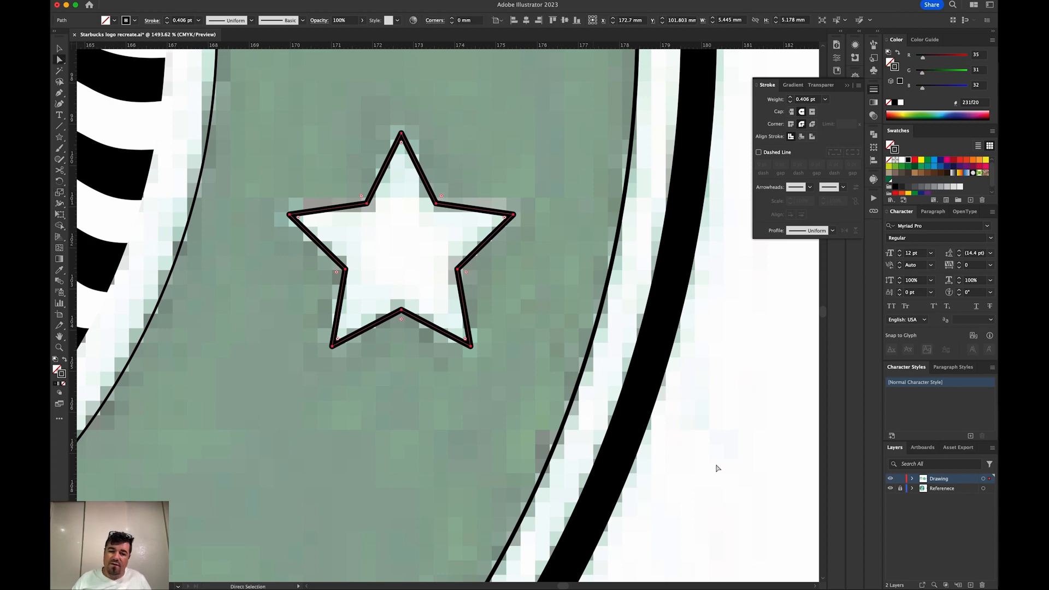
left_click(716, 469)
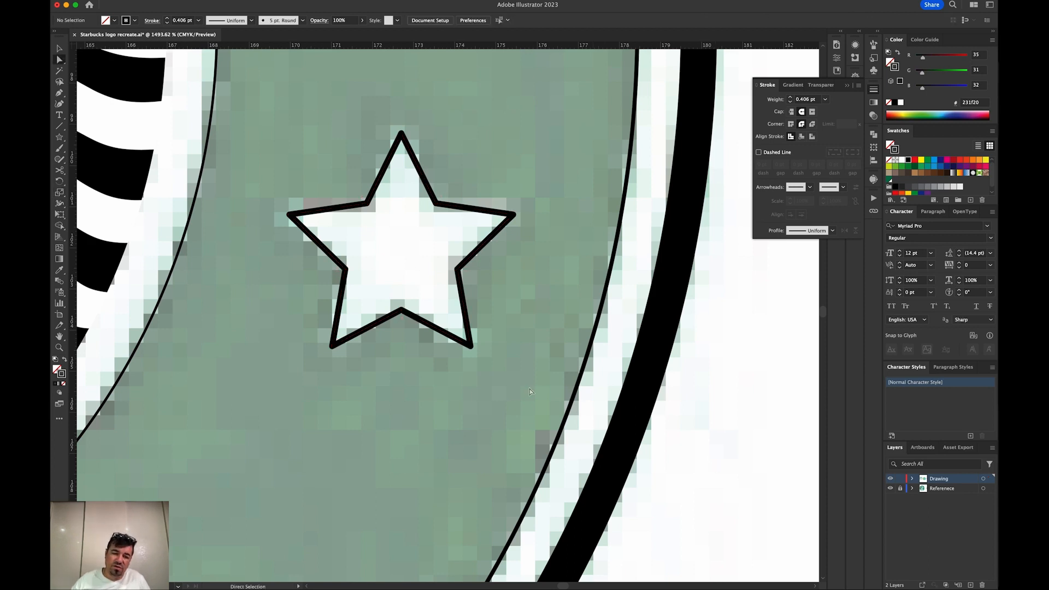
- Select the star's inner corner points and scale them slightly to match the reference star's shape
left_click(436, 205)
left_click(436, 204, "shift")
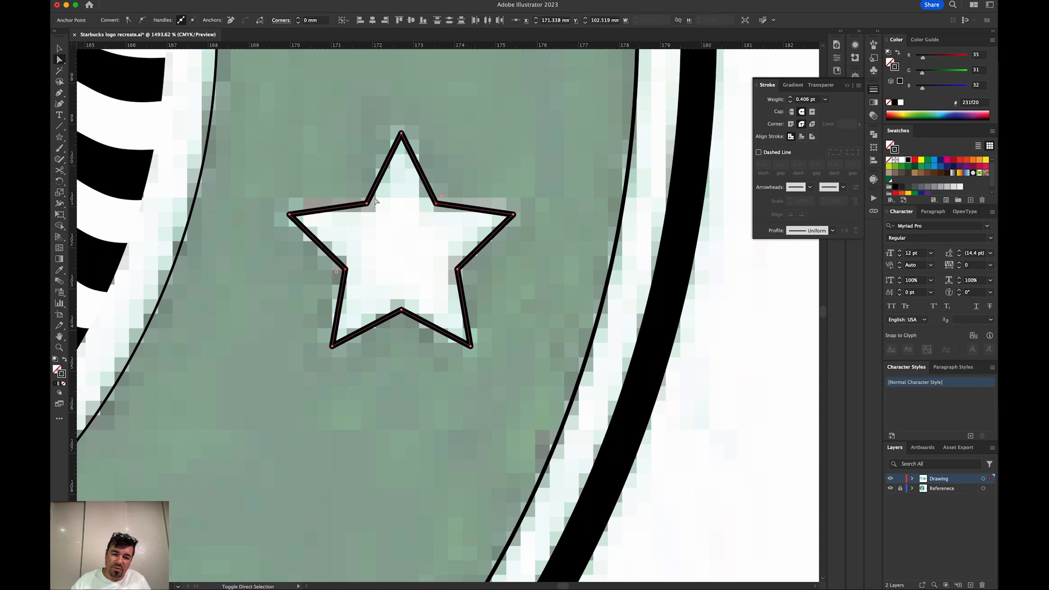
left_click(367, 203, "shift")
left_click(457, 269, "shift")
left_click(401, 310, "shift")
key("s")
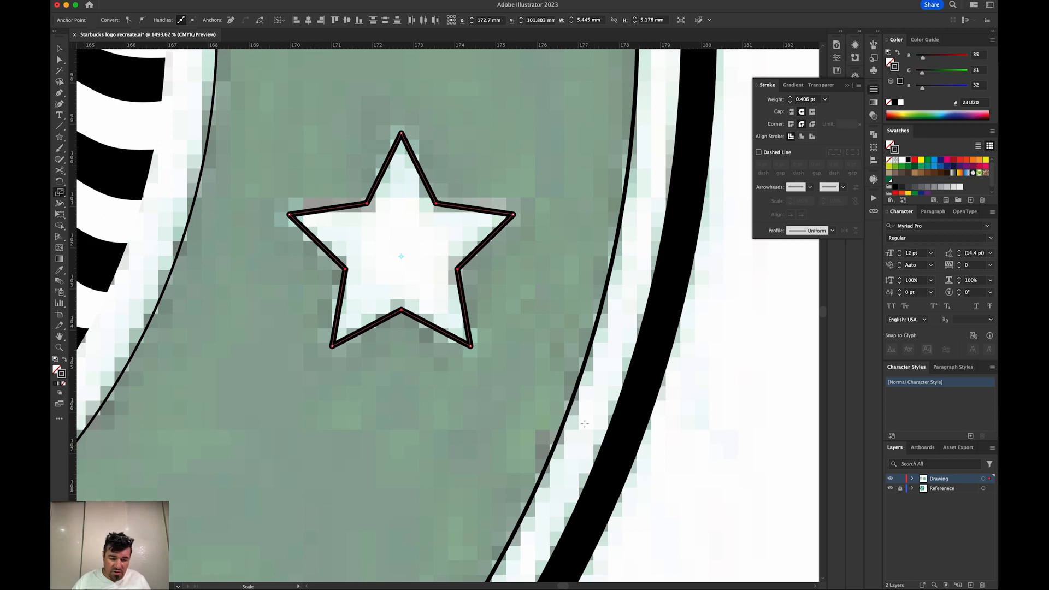
left_click_drag(584, 423, 575, 404)
key("a")
- Duplicate the finished star horizontally onto the left reference star and deselect it
key("super+minus")
key("super+minus")
key("super+minus")
key("super+minus")
key("super+minus")
key("super+minus")
key("v")
left_click(574, 406)
left_click_drag(487, 363, 651, 401)
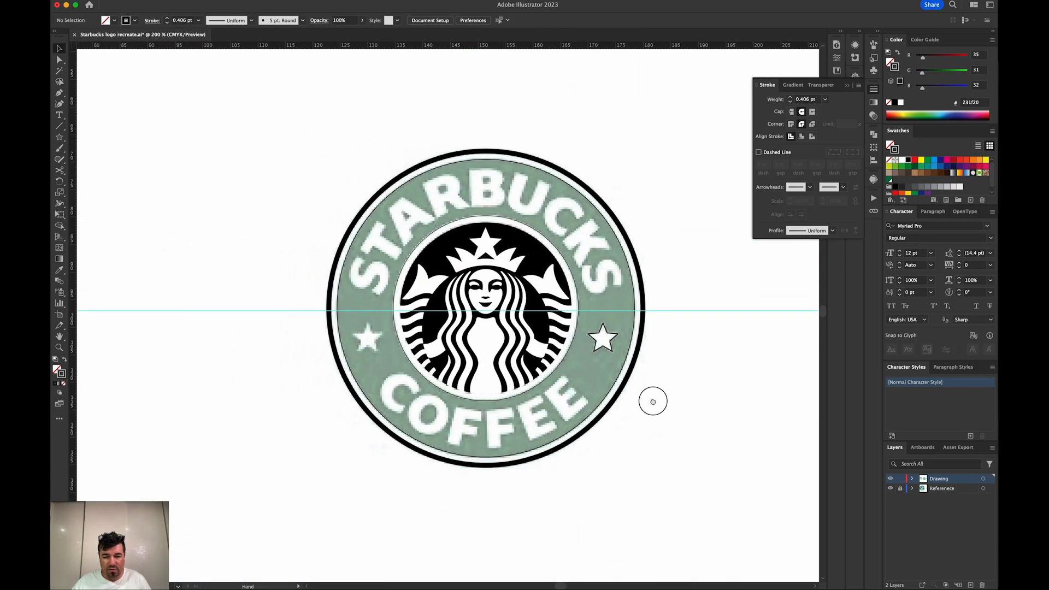
left_click(615, 352)
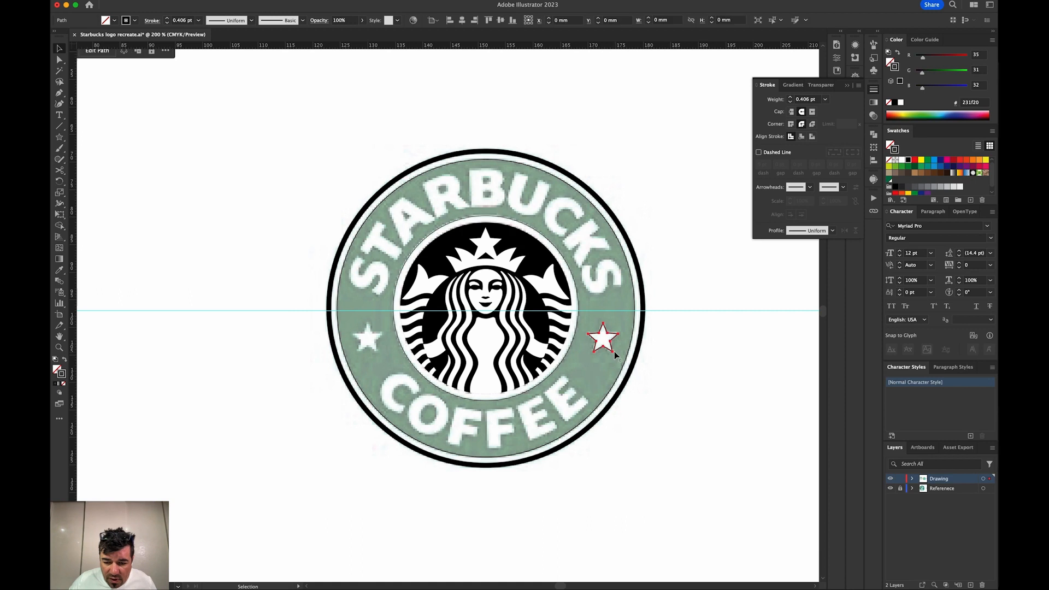
left_click_drag(604, 325, 369, 330)
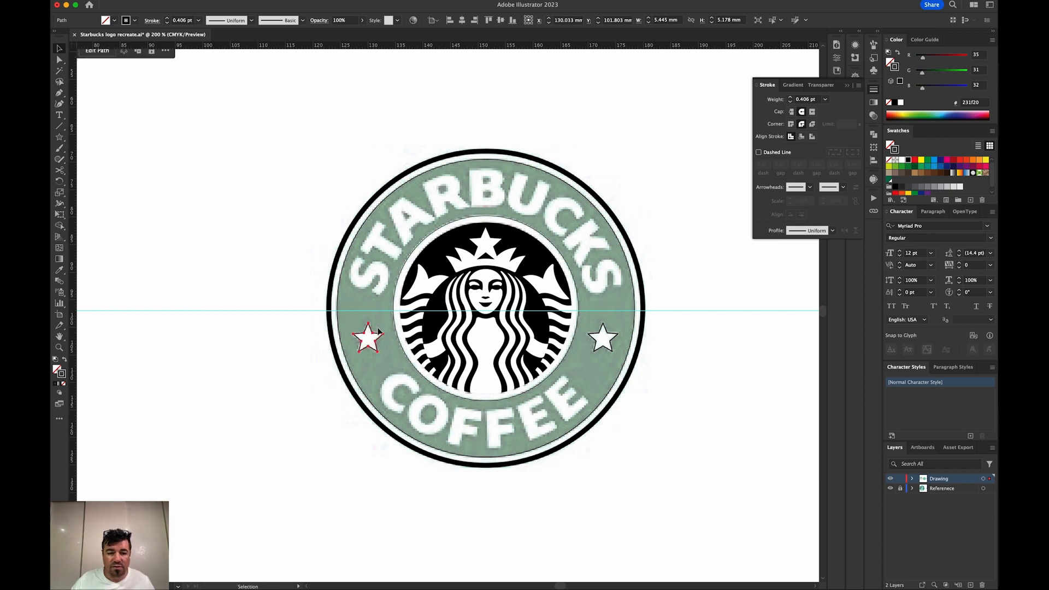
left_click(659, 403)
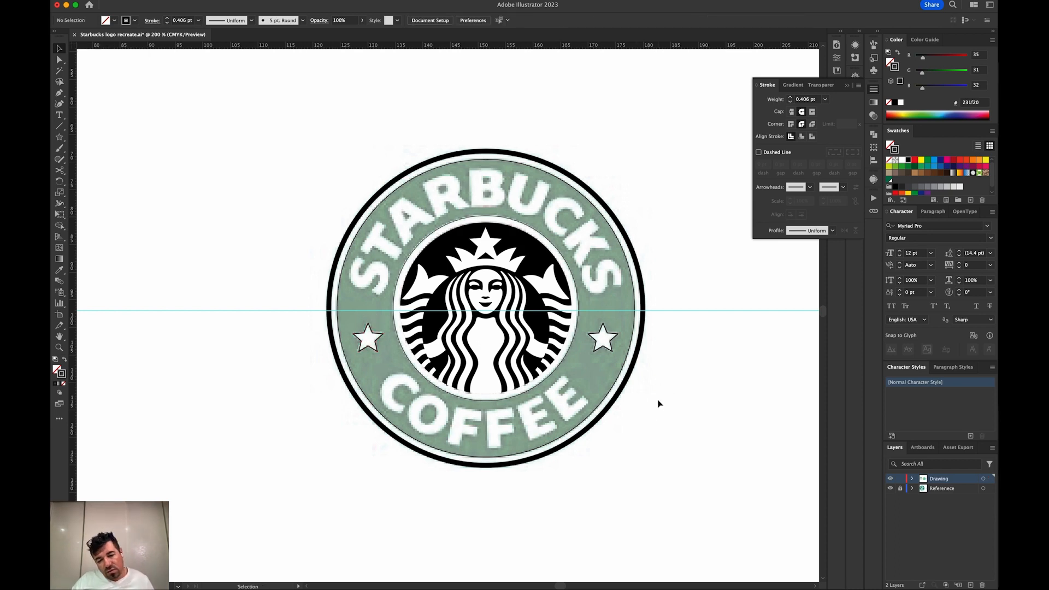
- Make a larger circle about 37 mm across from the inner ring circle, following the base of the STARBUCKS reference lettering
left_click(627, 356)
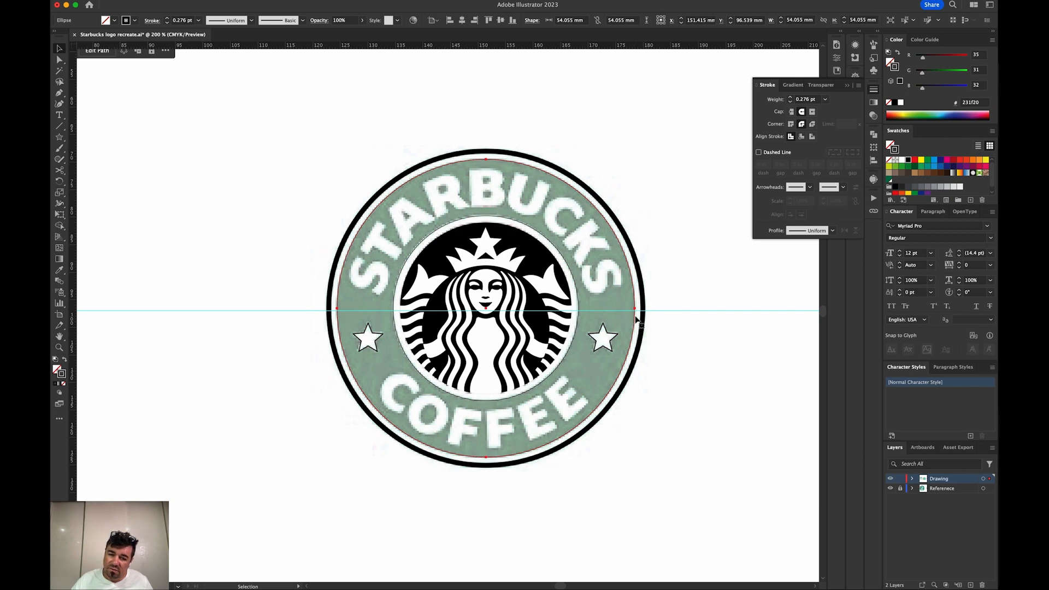
left_click_drag(581, 306, 579, 309)
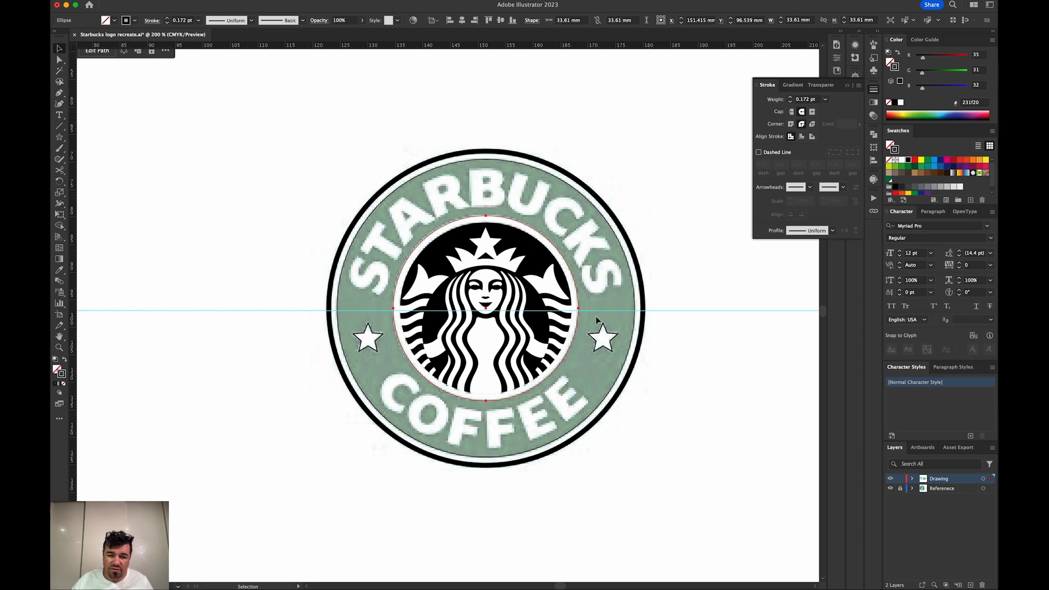
key("s")
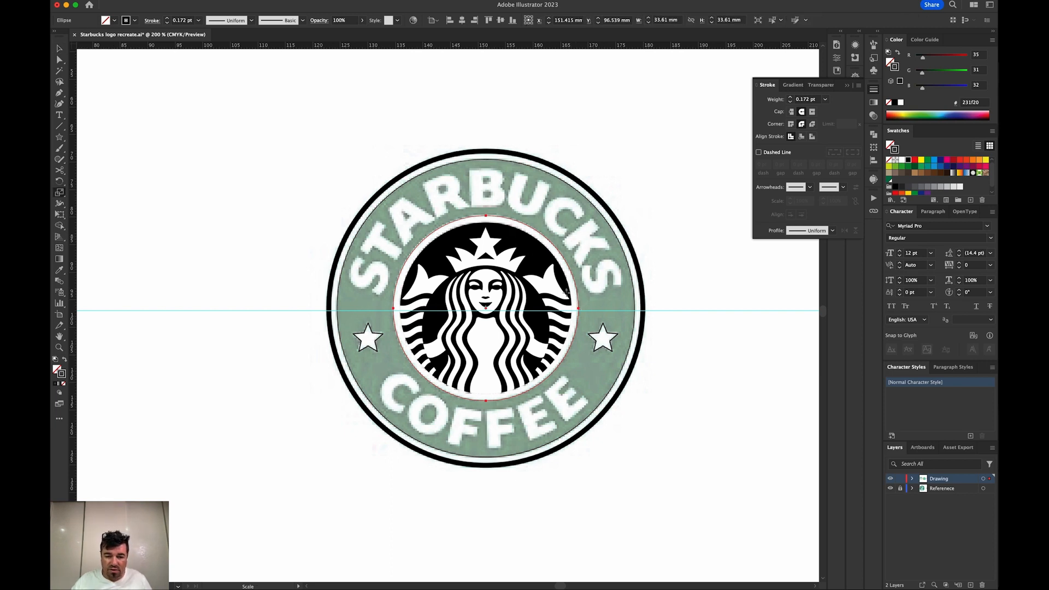
left_click_drag(612, 418, 626, 441)
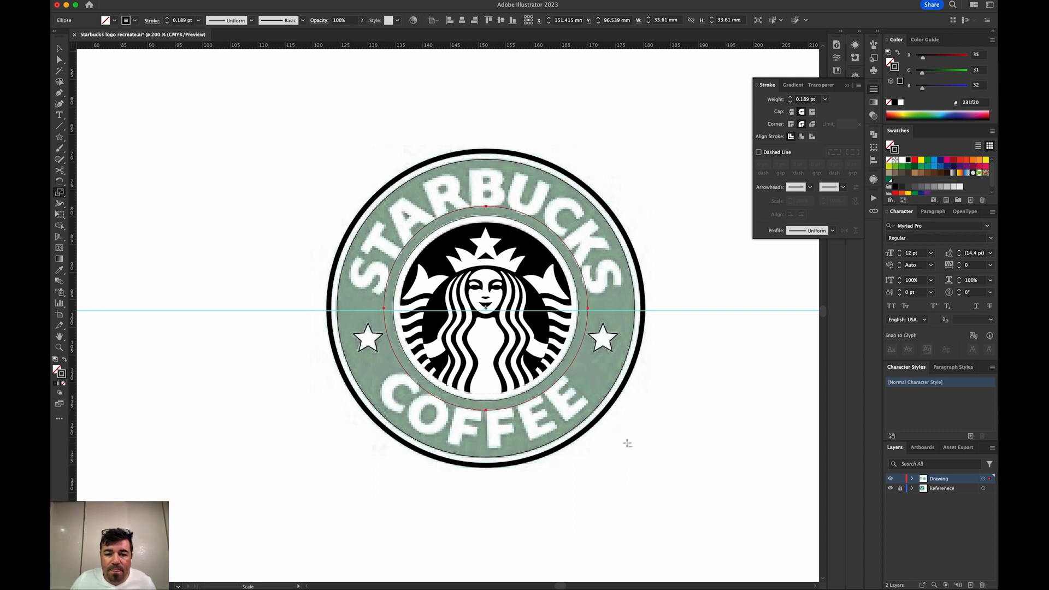
key("v")
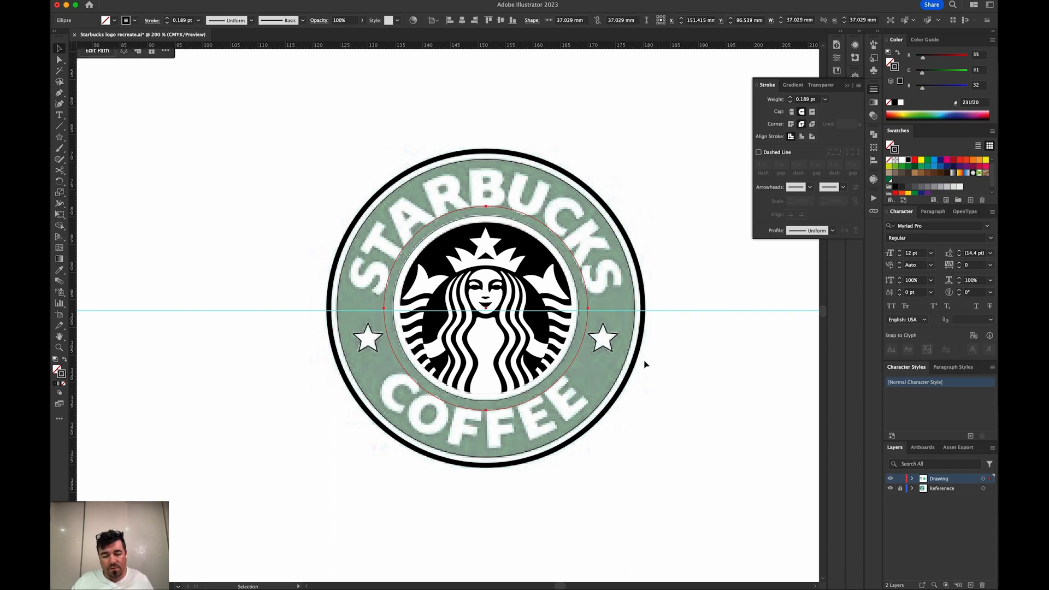
- Add the text STARBUCKS along the 37 mm circle with the Type on a Path tool
left_click(61, 115)
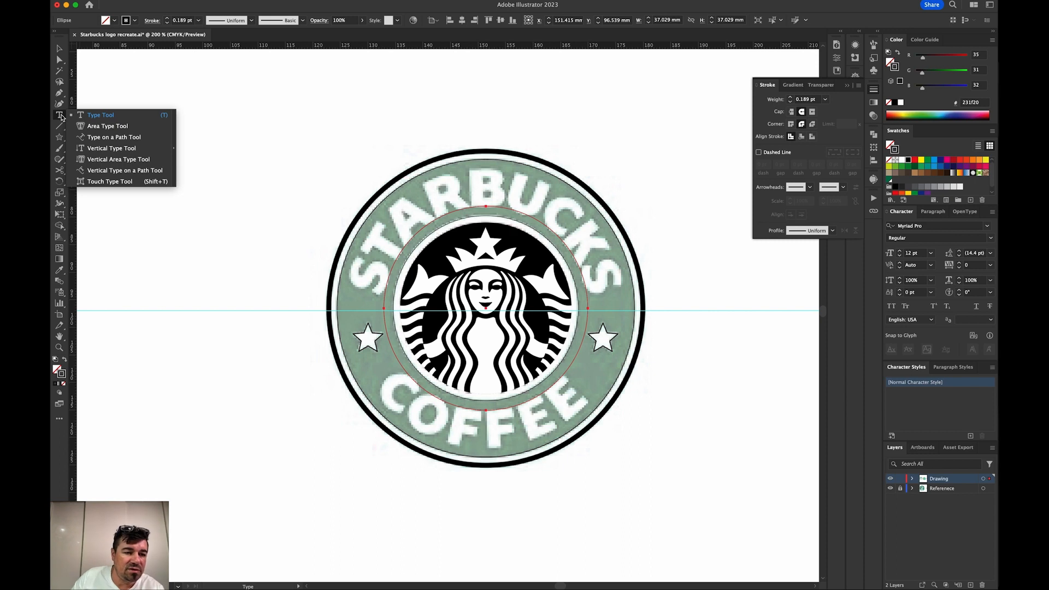
left_click(113, 137)
left_click(486, 205)
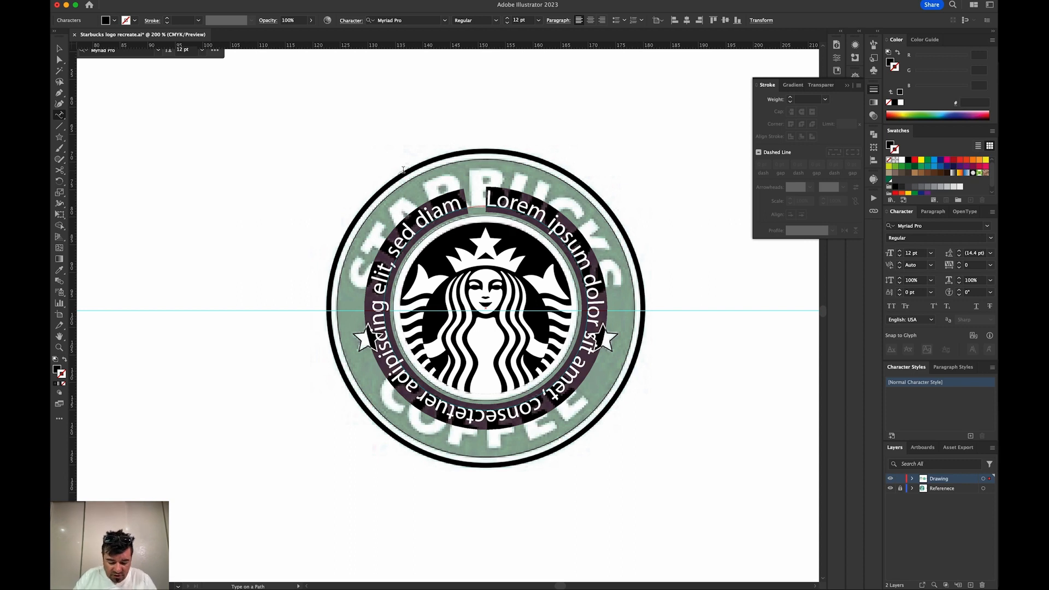
type("STAR")
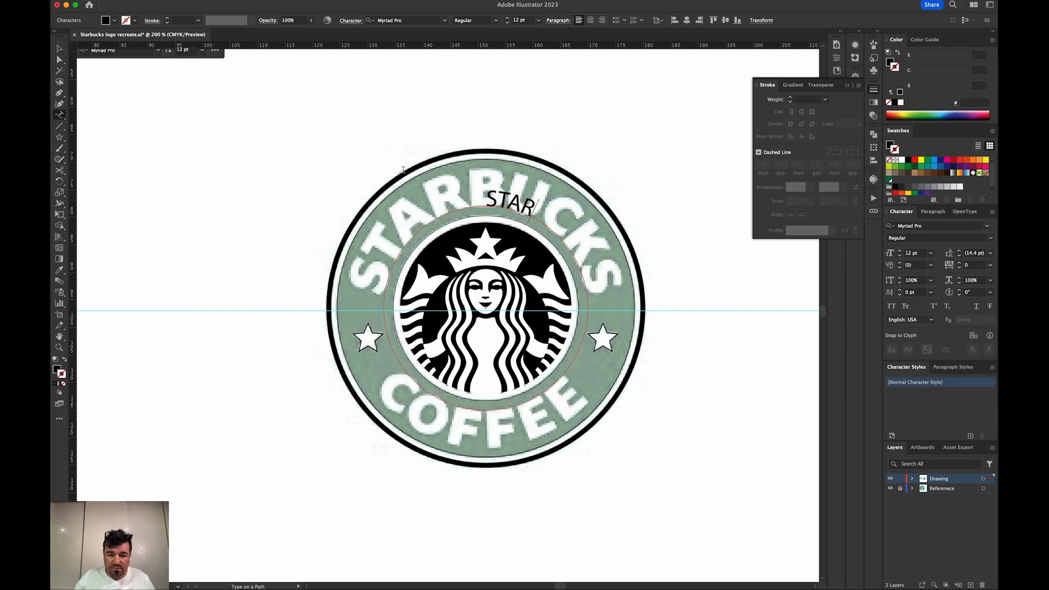
type("BUCKS")
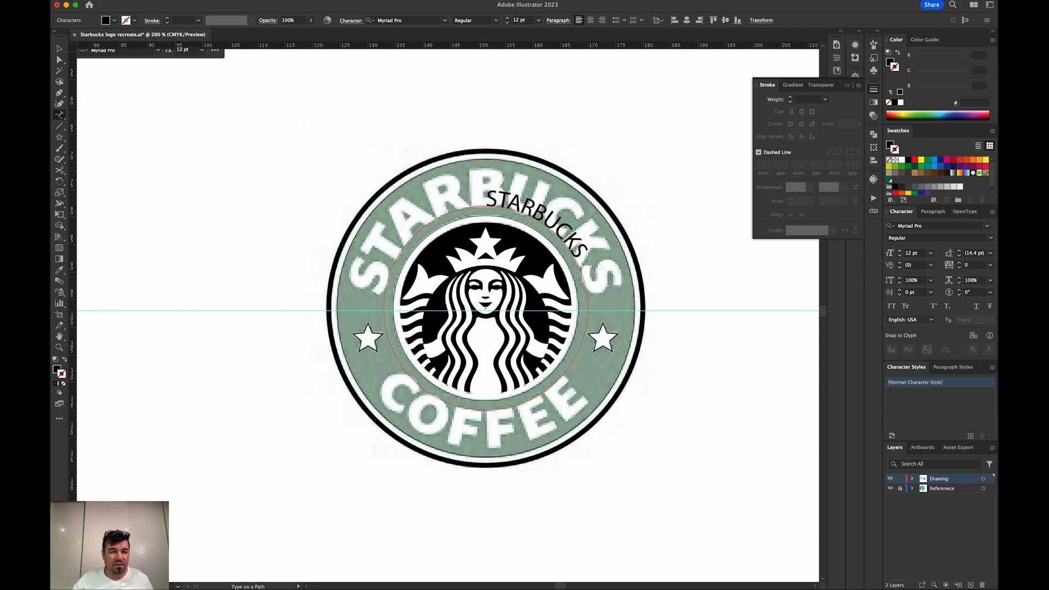
- Centre-align the STARBUCKS path text and rotate it 180 degrees so it reads along the upper arc
left_click(59, 49)
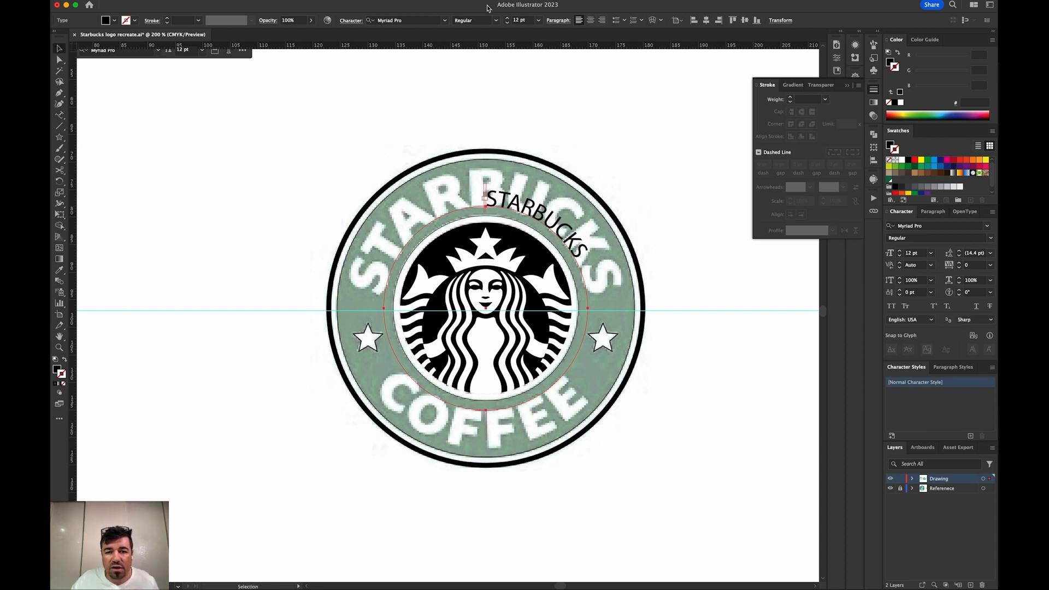
left_click(590, 21)
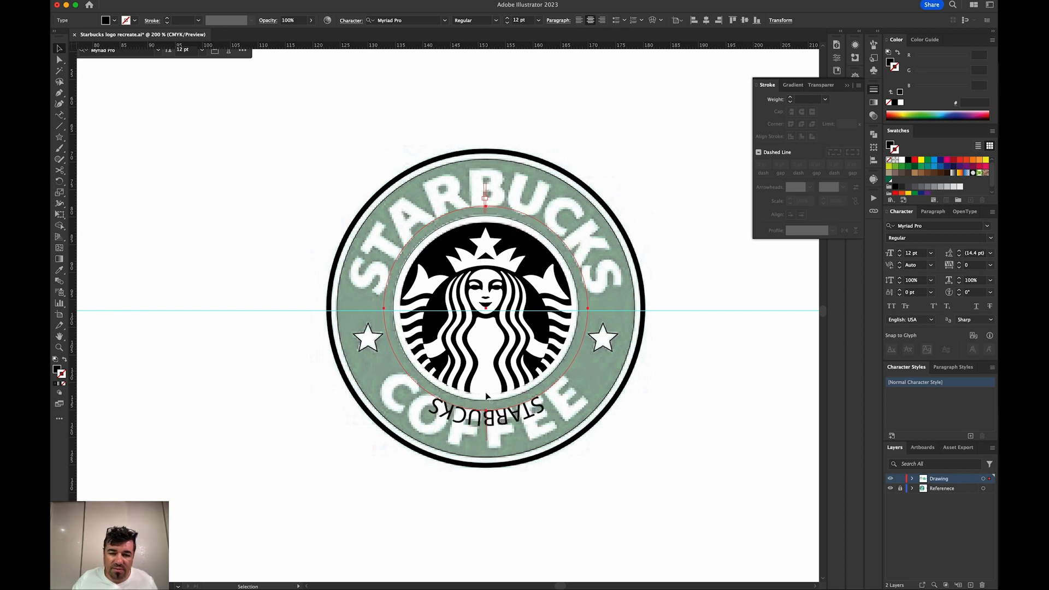
key("r")
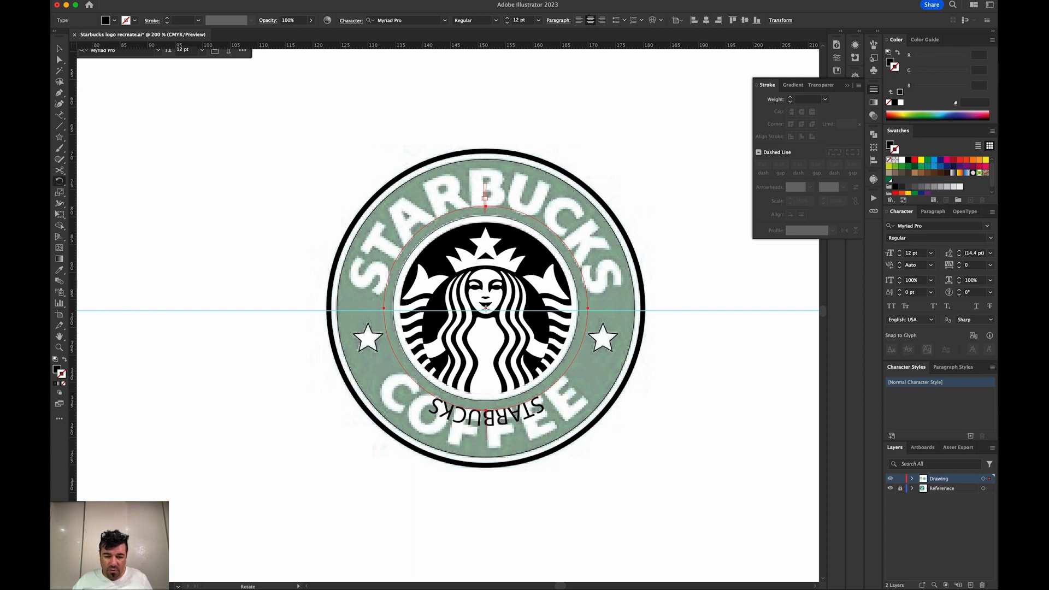
left_click_drag(334, 370, 632, 246)
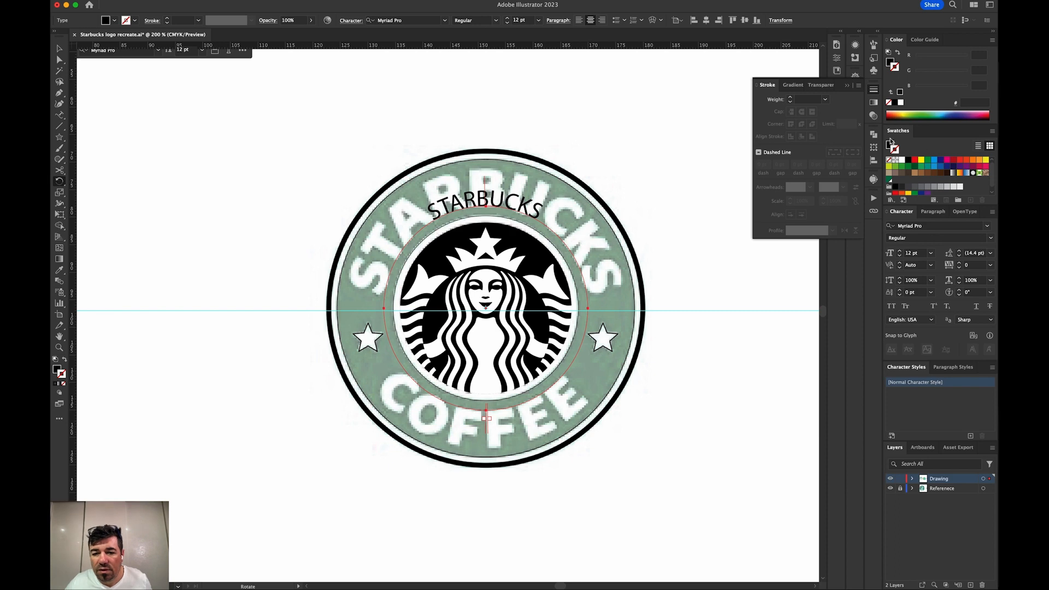
- Set the STARBUCKS path text's font to Arial Black
left_click(988, 228)
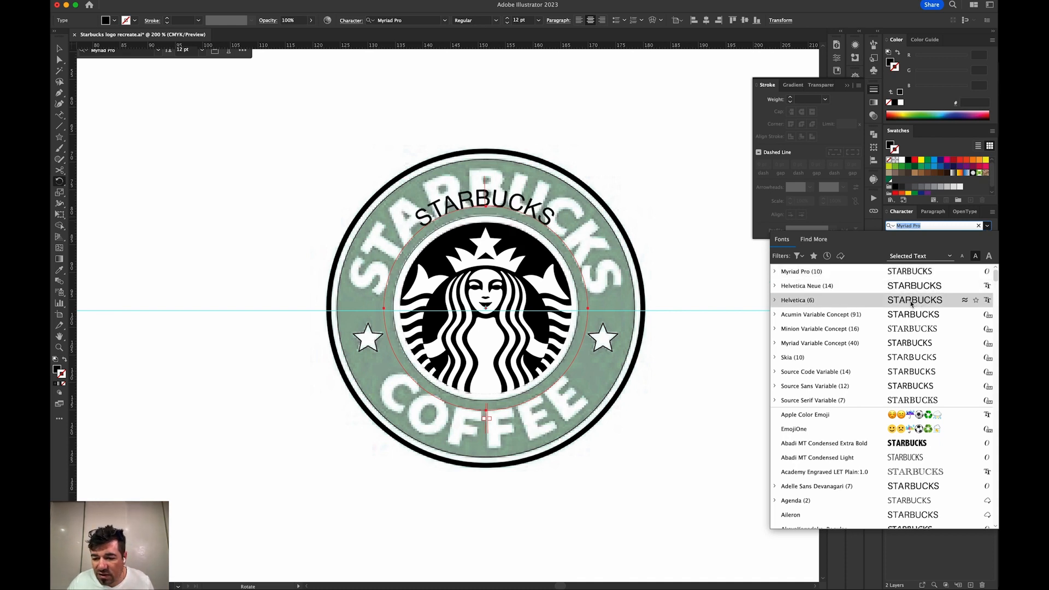
scroll(911, 303, "down", 3)
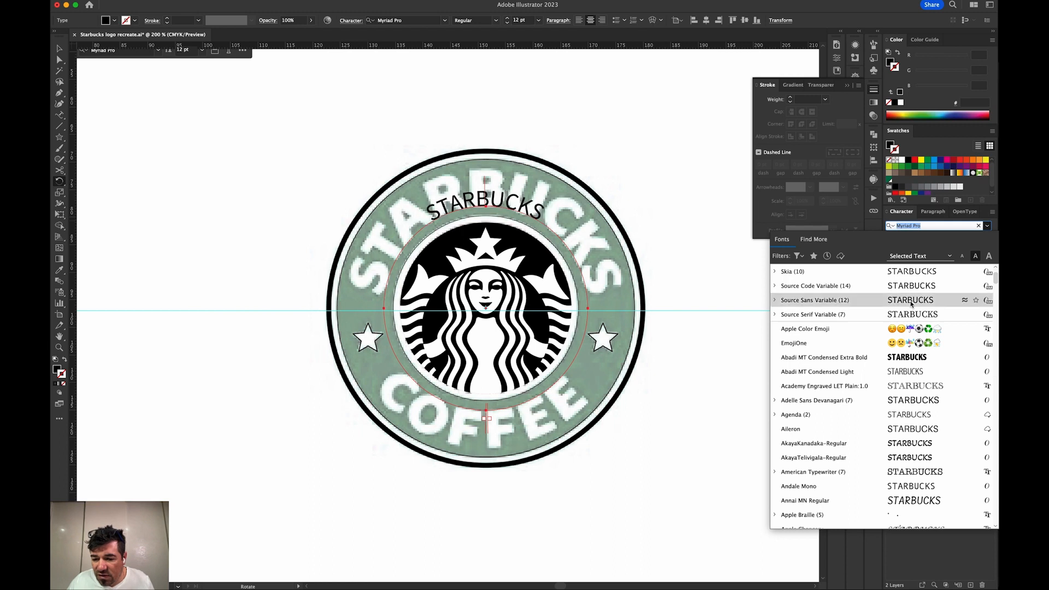
scroll(911, 304, "down", 2)
scroll(911, 303, "up", 1)
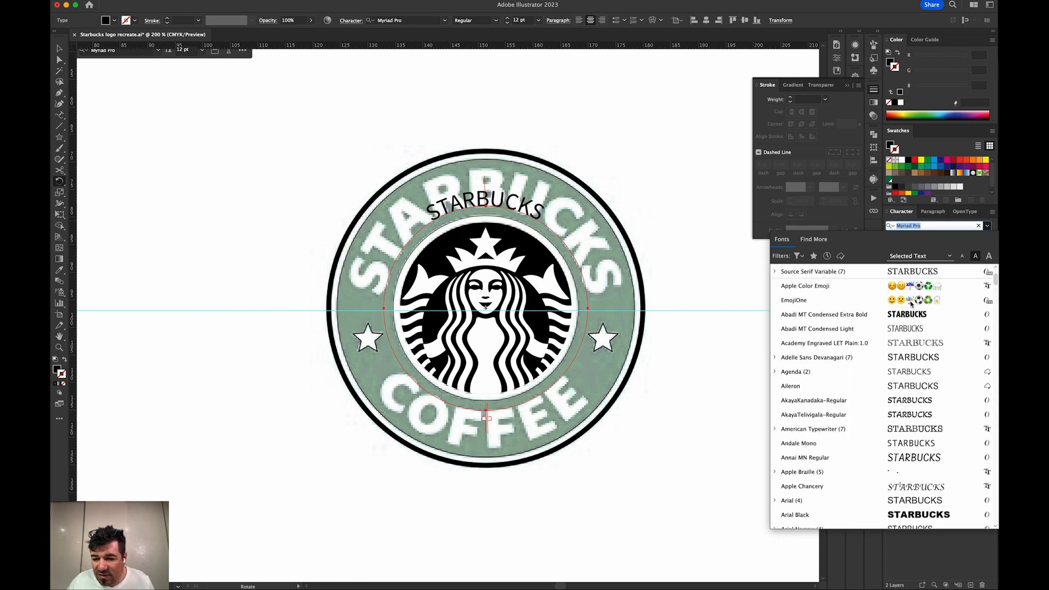
scroll(911, 303, "down", 2)
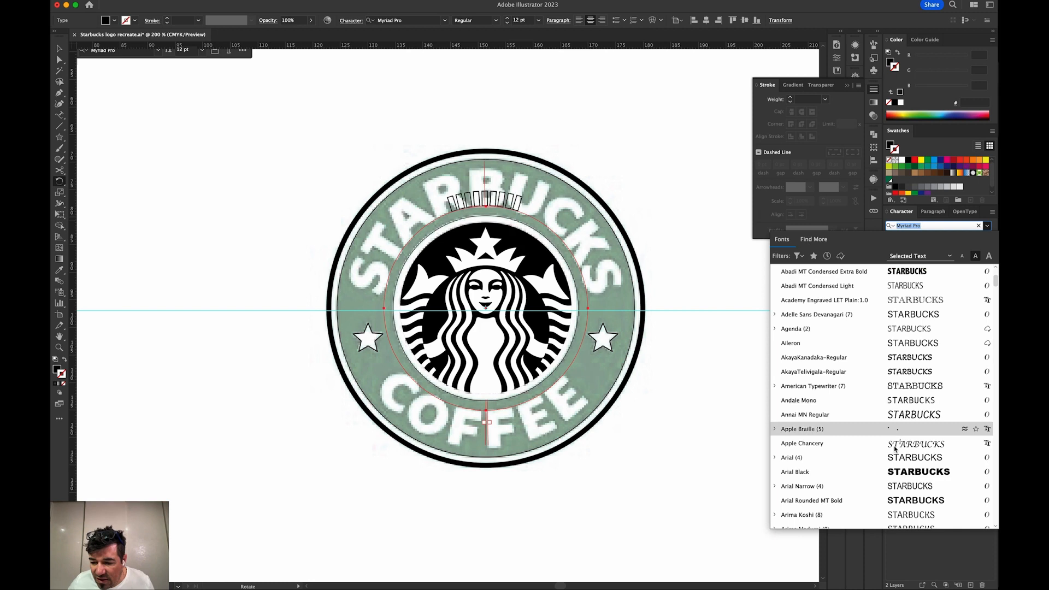
left_click(912, 478)
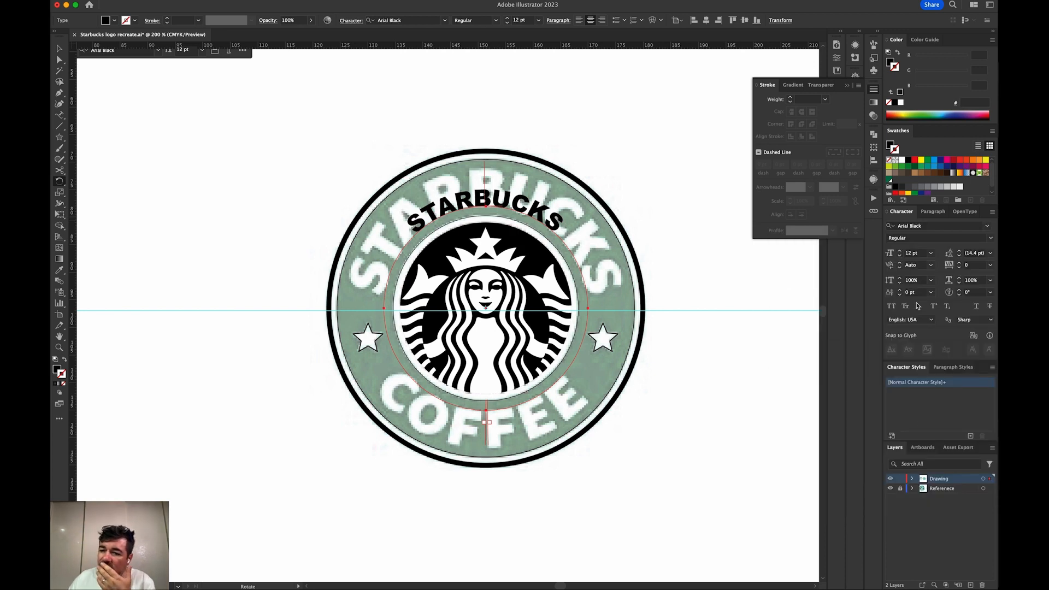
- Search the installed fonts for GOTHAM, then clear the search and close the font list
left_click(891, 225)
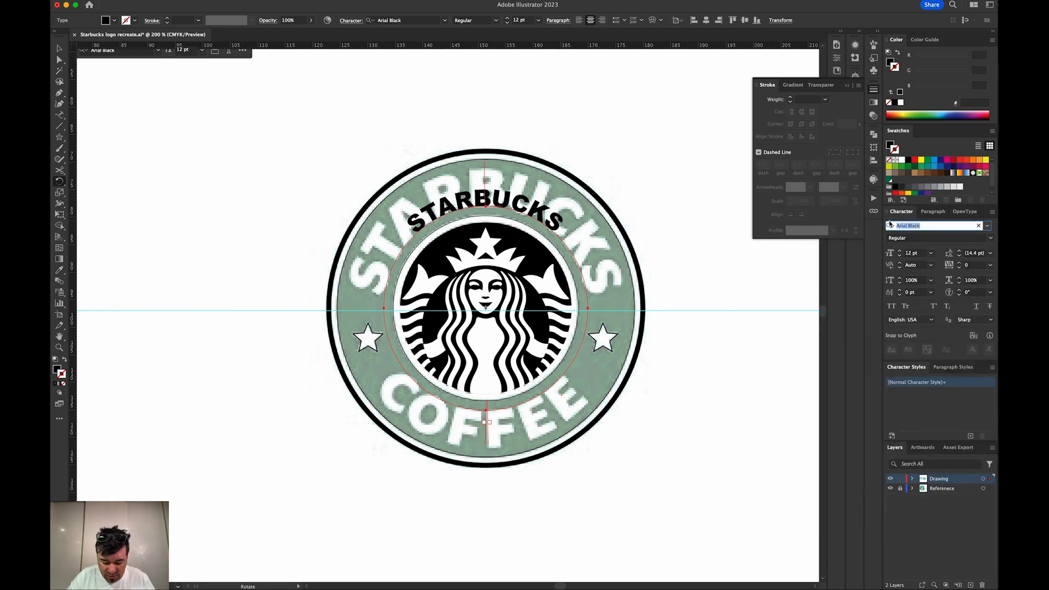
type("GOTH")
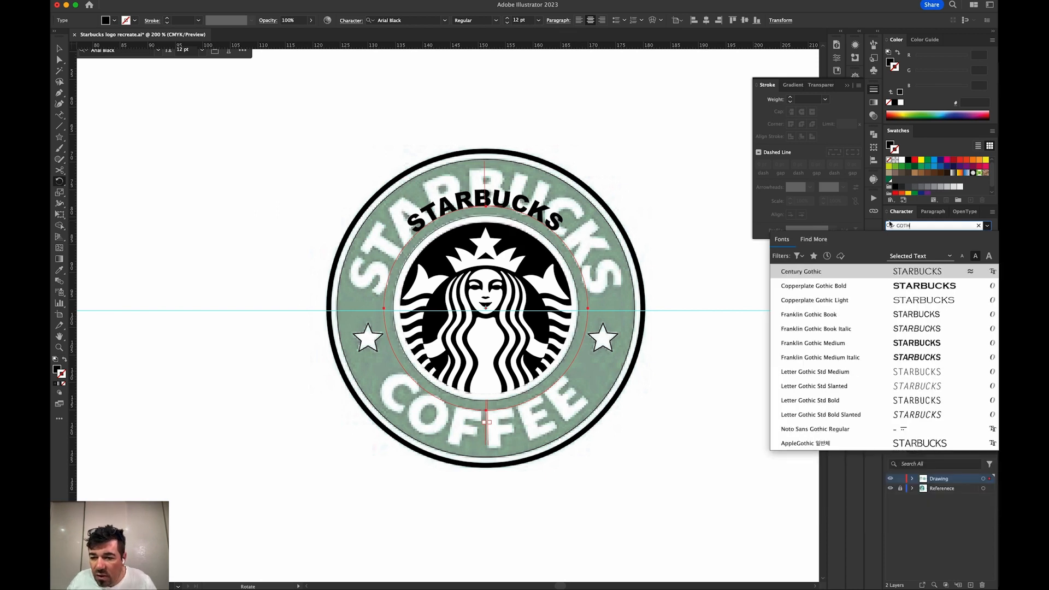
type("AM")
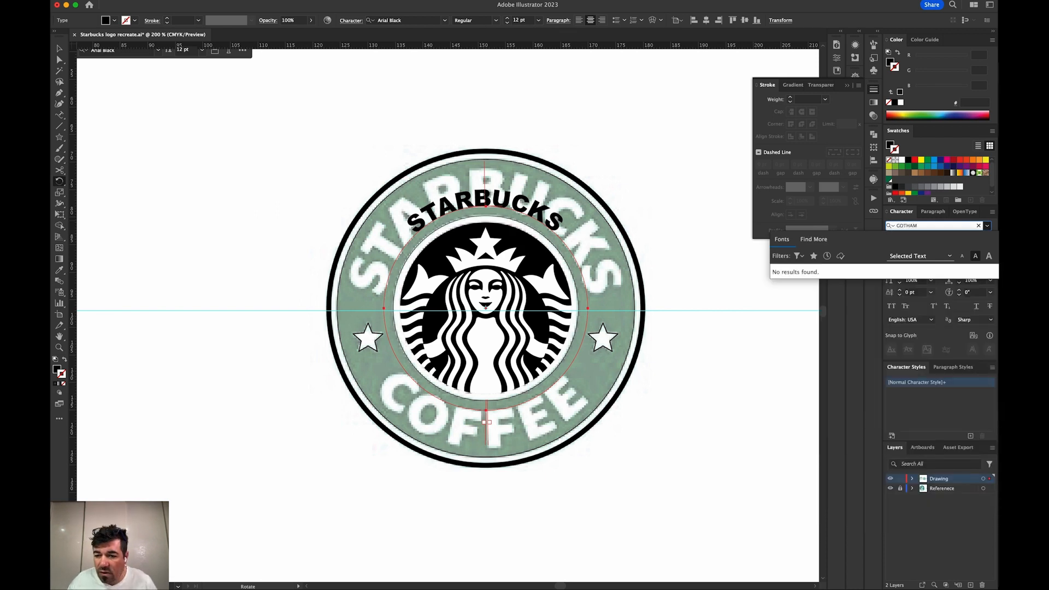
key("BackSpace")
key("BackSpace")
key("BackSpace")
key("BackSpace")
key("BackSpace")
key("BackSpace")
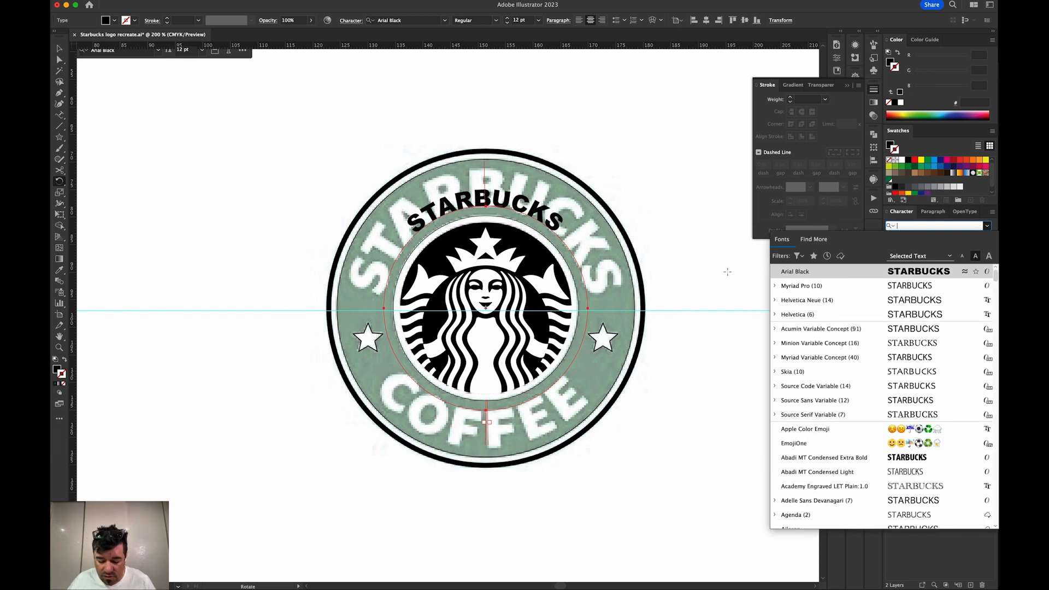
left_click(727, 271)
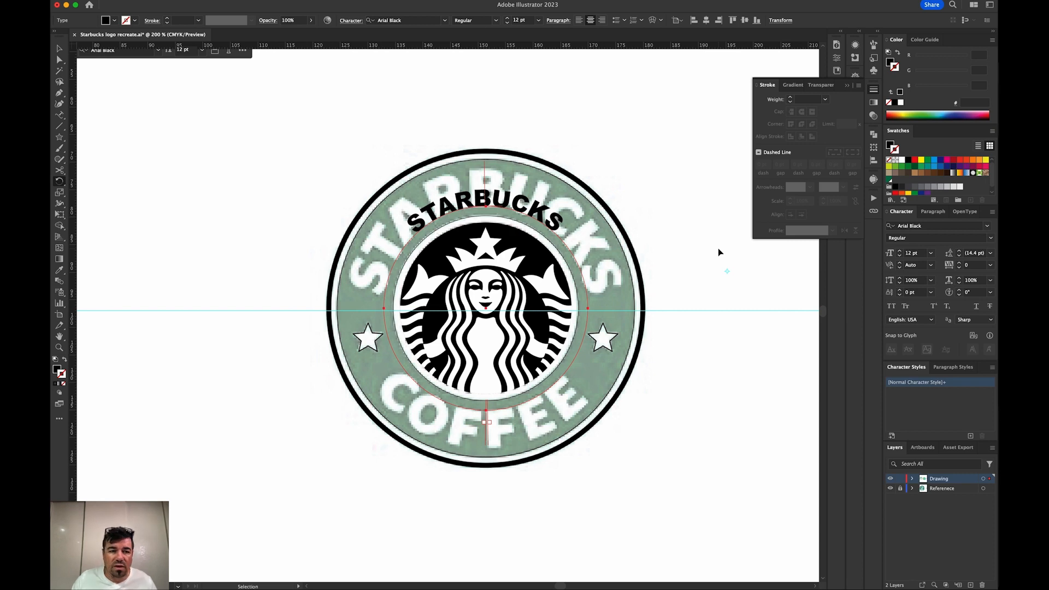
- Switch to the Connect Fonts application to browse its font library
key("super+Tab")
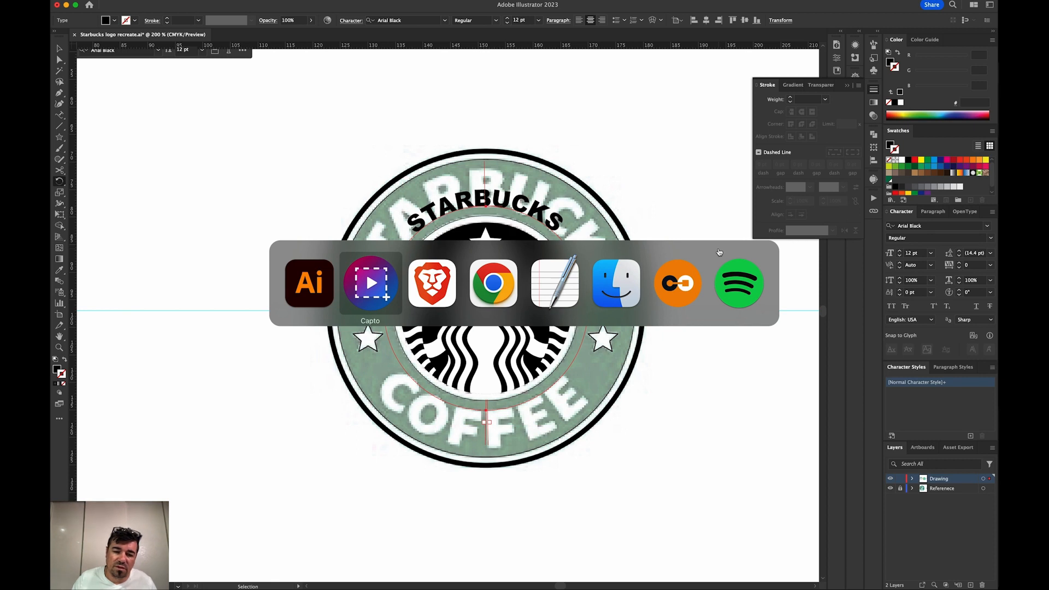
key("super+shift+Tab")
key("super+Tab")
left_click(686, 296)
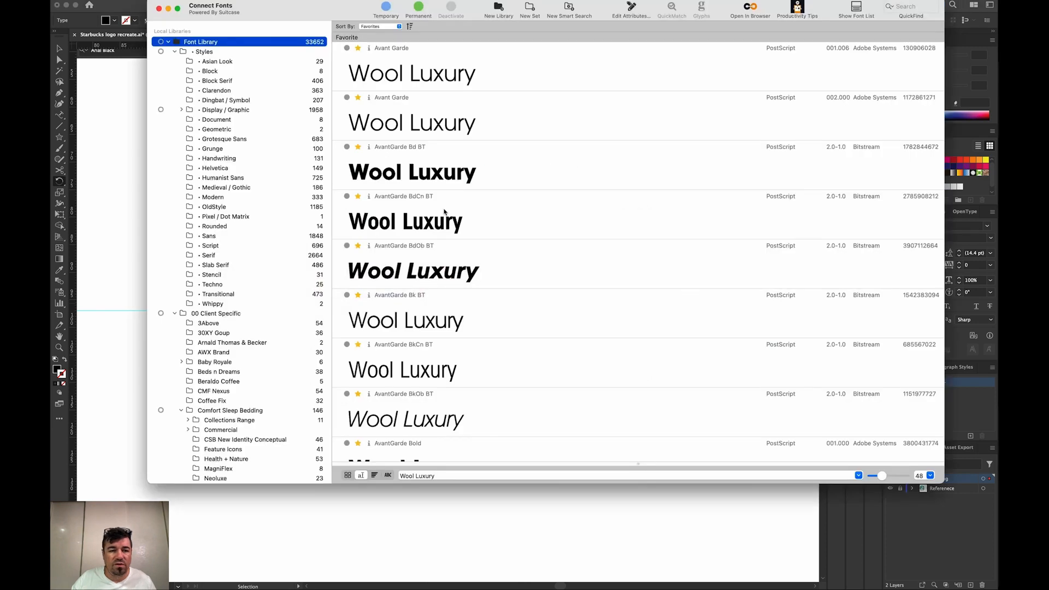
- Search the font library for GOTHAM and activate the Hoefler Type version of Gotham Black
left_click(186, 41)
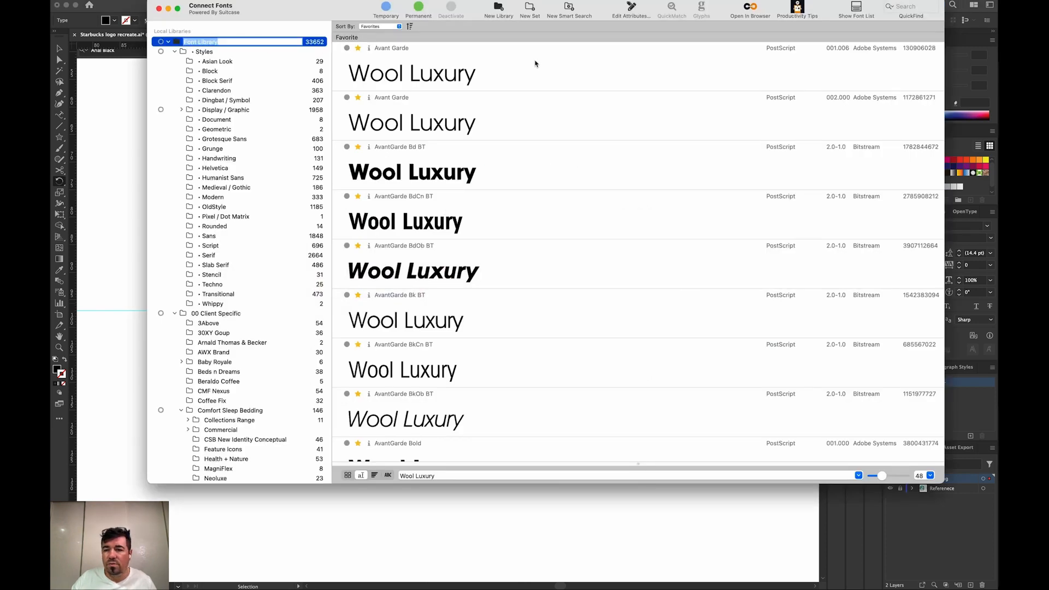
left_click(914, 5)
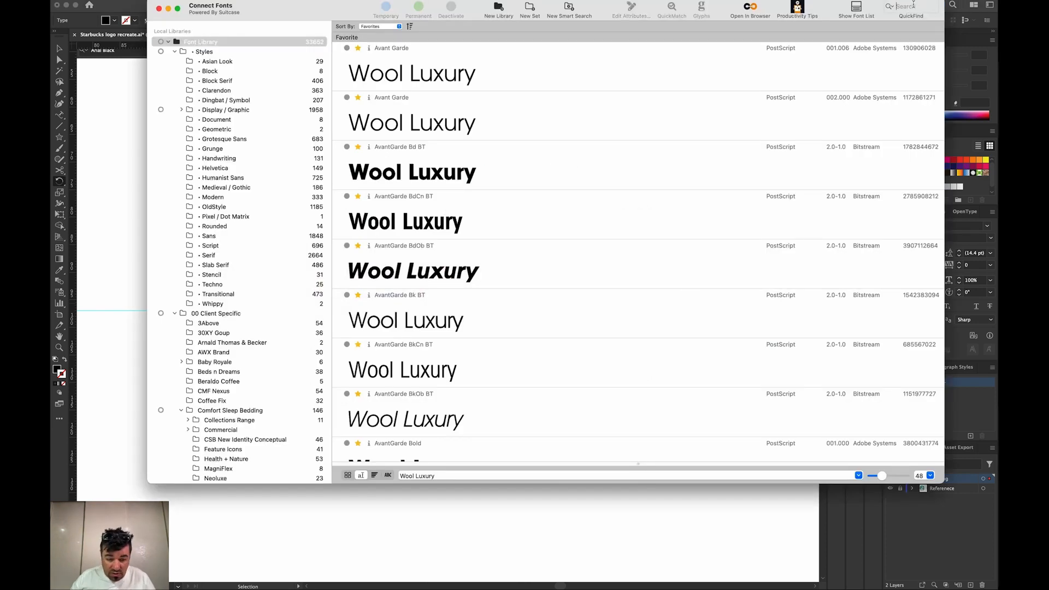
type("GOTHAM")
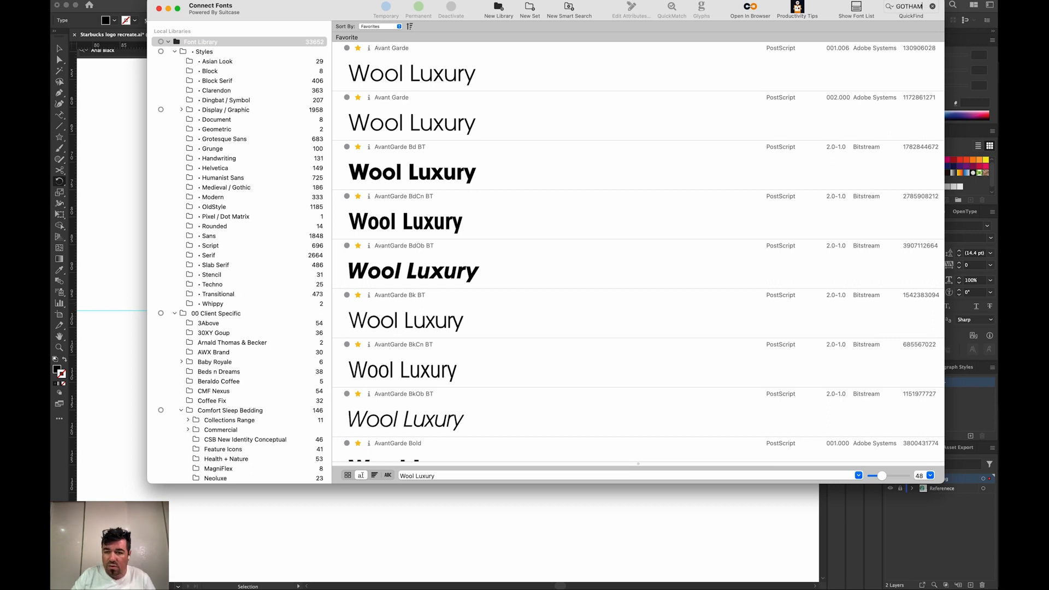
key("Return")
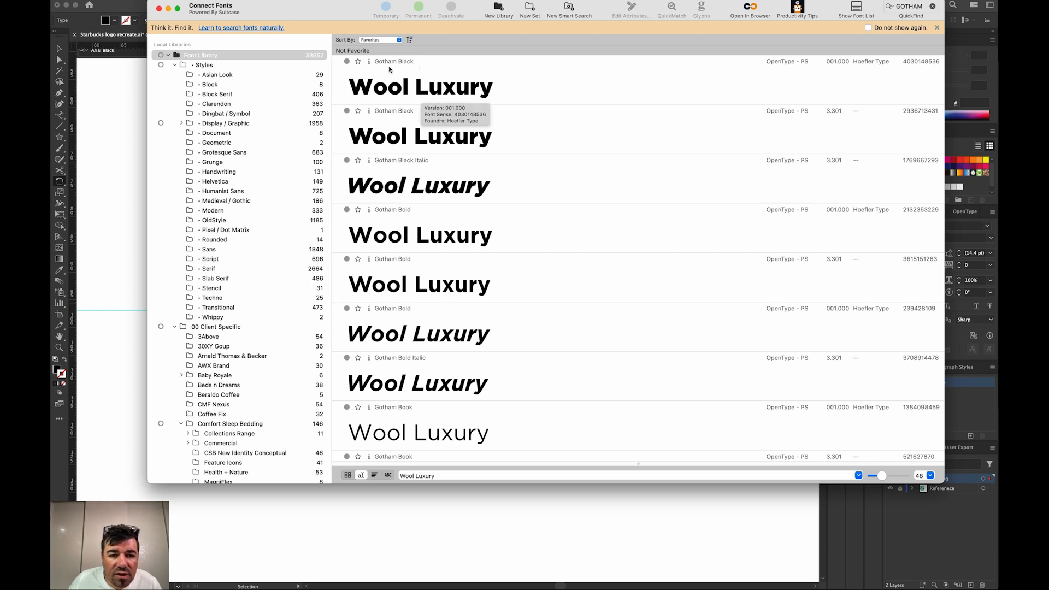
left_click(347, 61)
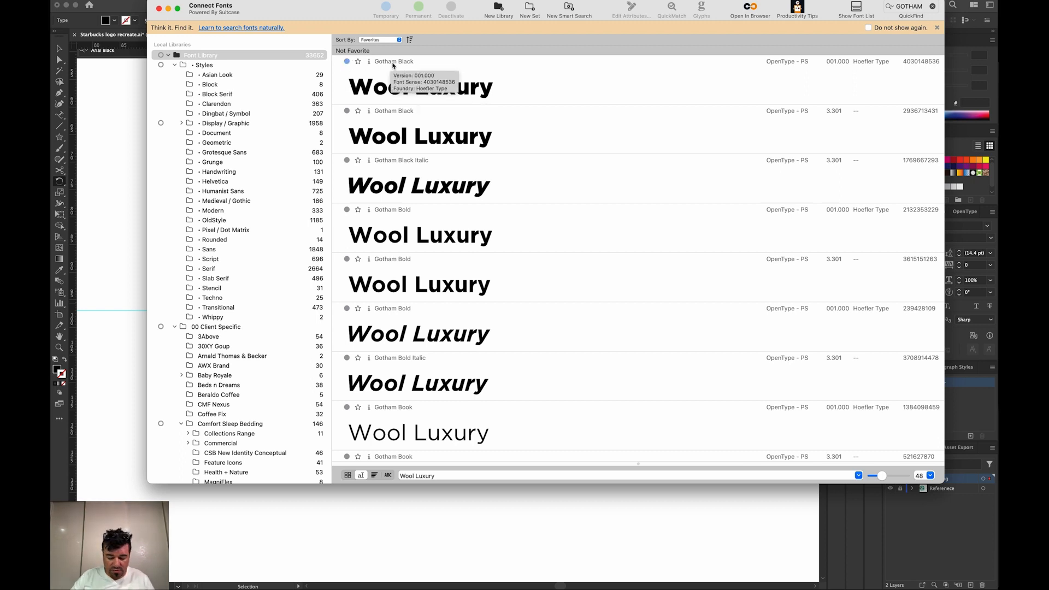
- Switch back to Illustrator and set the STARBUCKS path text's font to Gotham-Black
key("super+Tab")
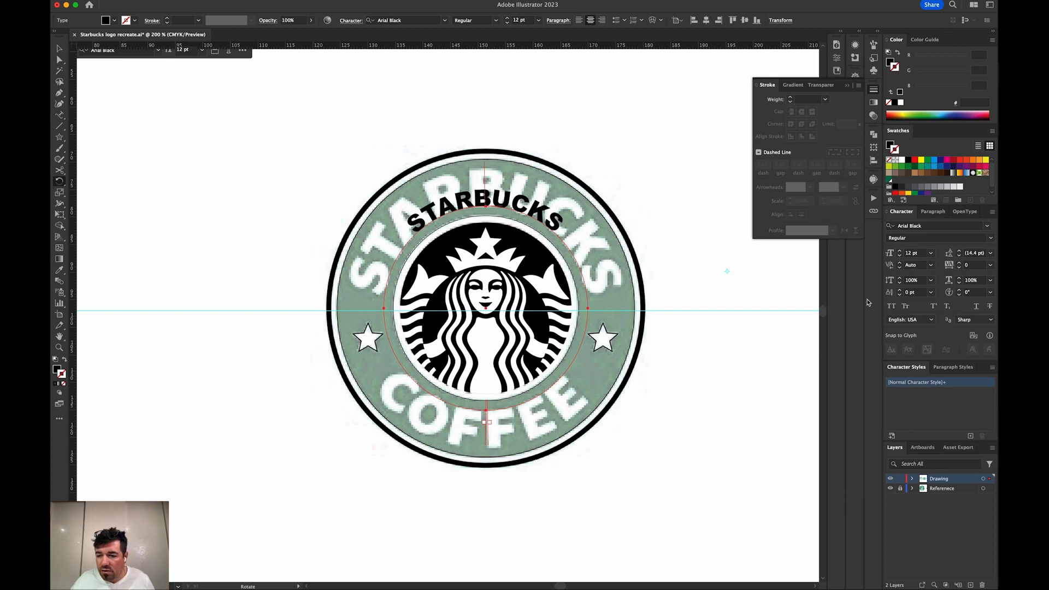
left_click(988, 225)
type("GOT")
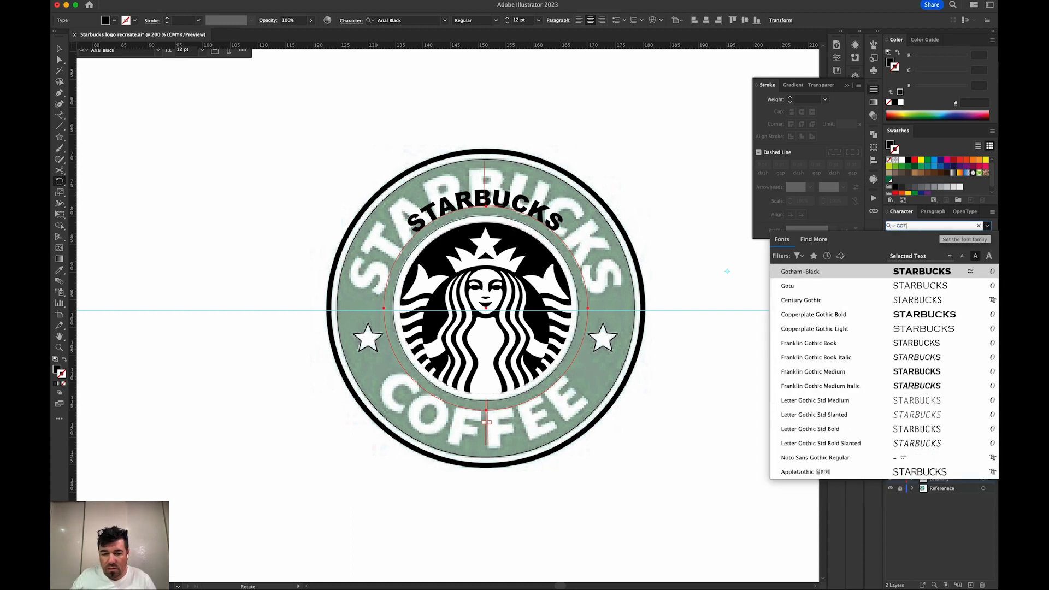
key("Return")
scroll(974, 228, "down", 10)
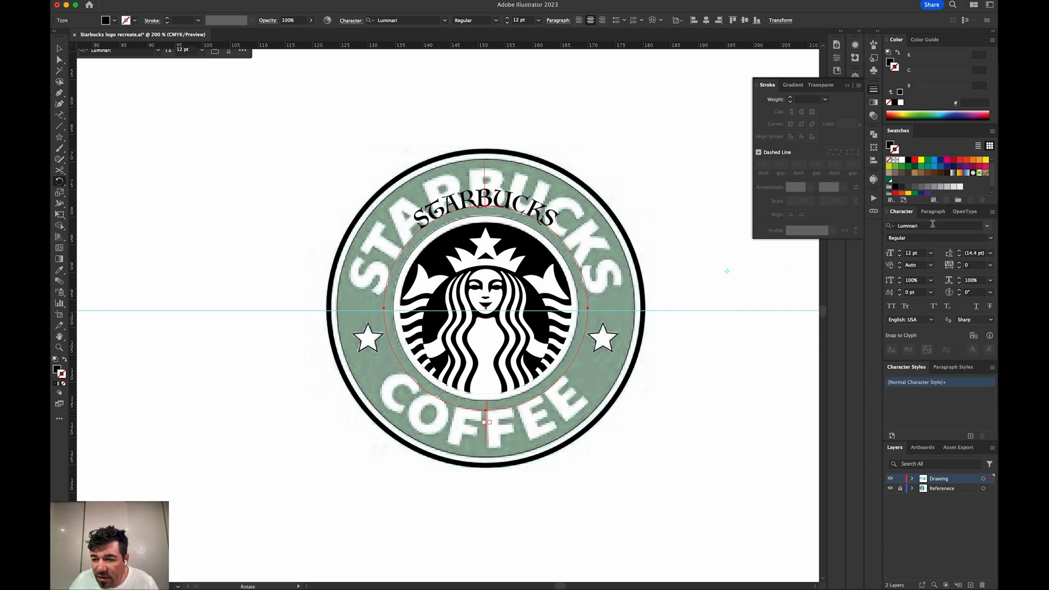
left_click(976, 224)
type("GOTH")
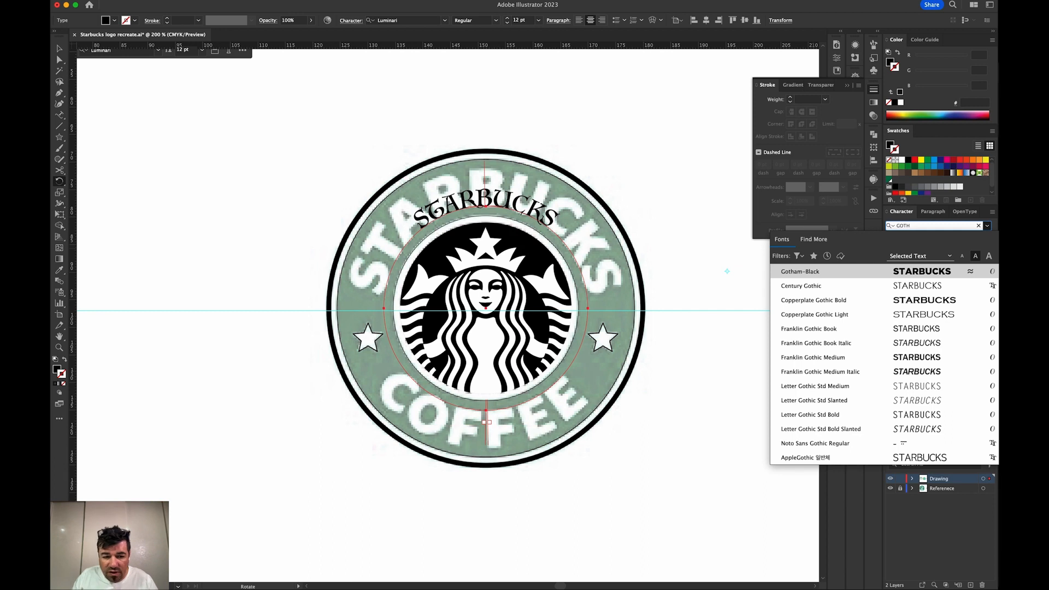
key("Return")
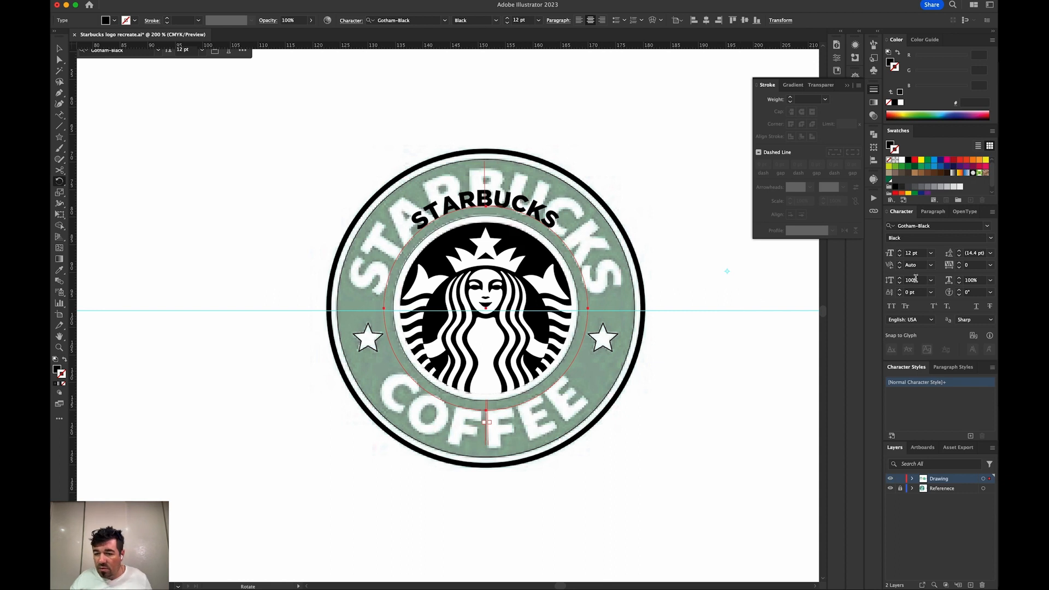
- Set the STARBUCKS path text's size to 26 pt, trying 30, 20 and 27 pt against the reference lettering
left_click(913, 253)
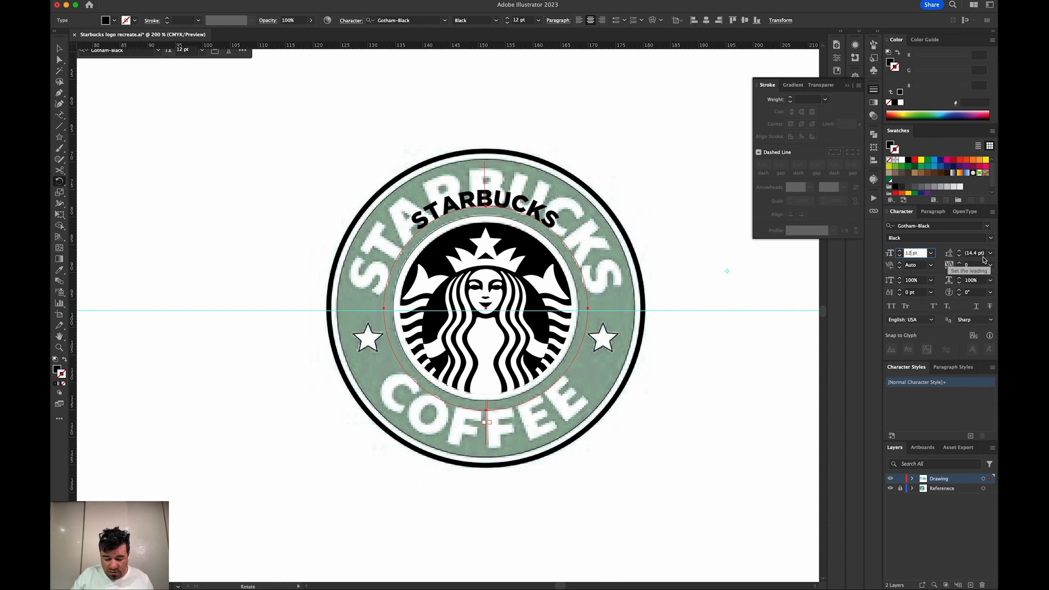
type("30")
key("Return")
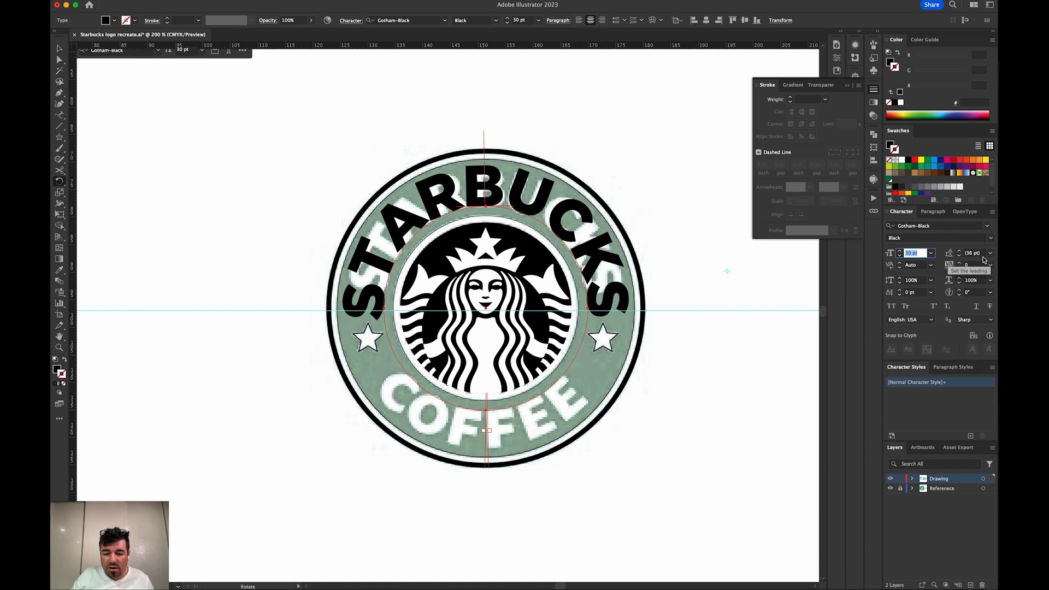
type("20")
key("Return")
key("Up")
key("Up")
key("Up")
key("Up")
key("Up")
key("Up")
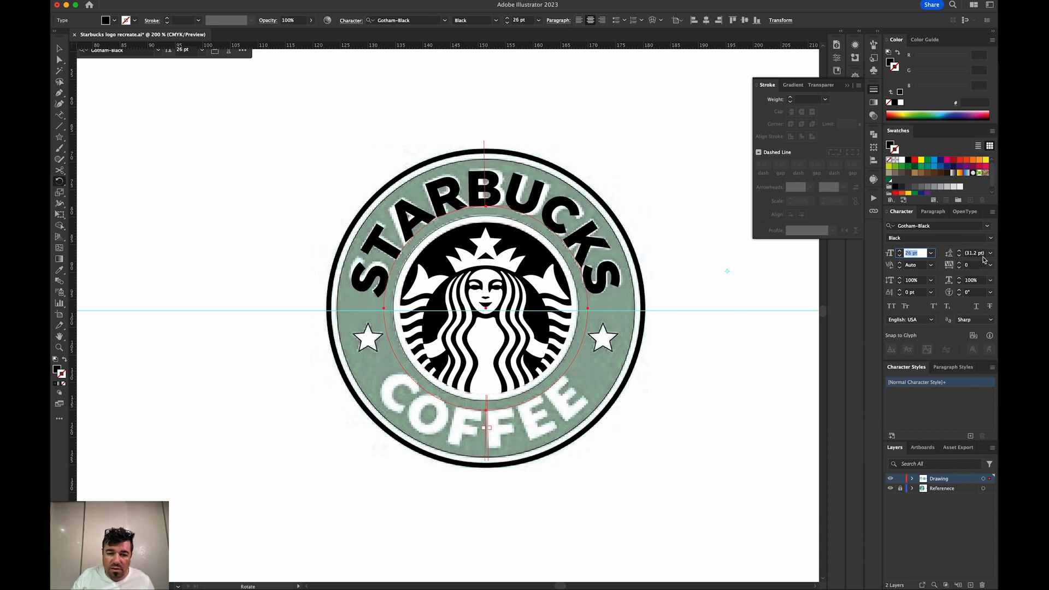
key("Up")
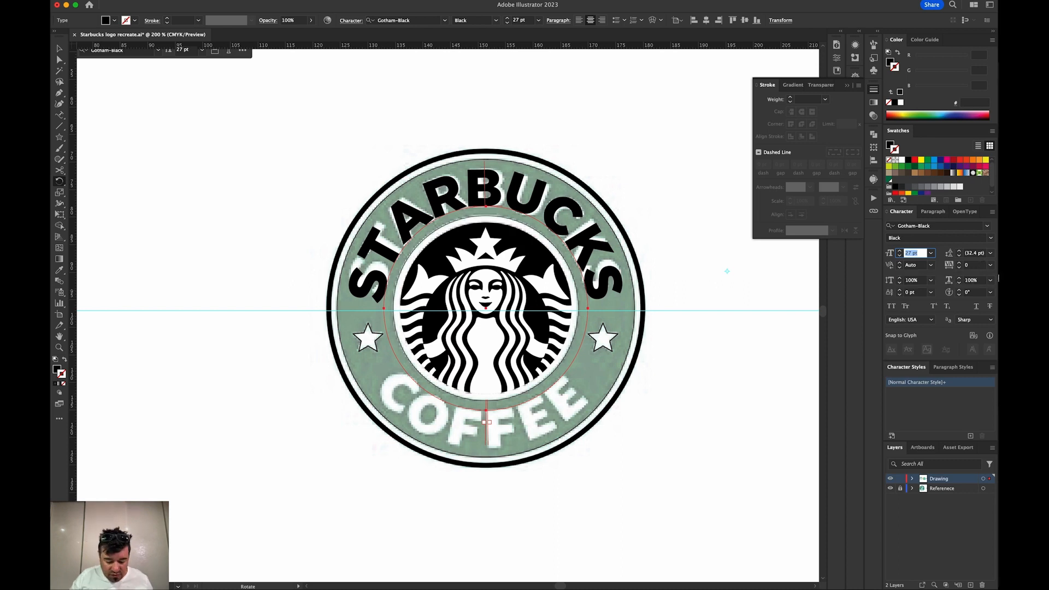
left_click(906, 253)
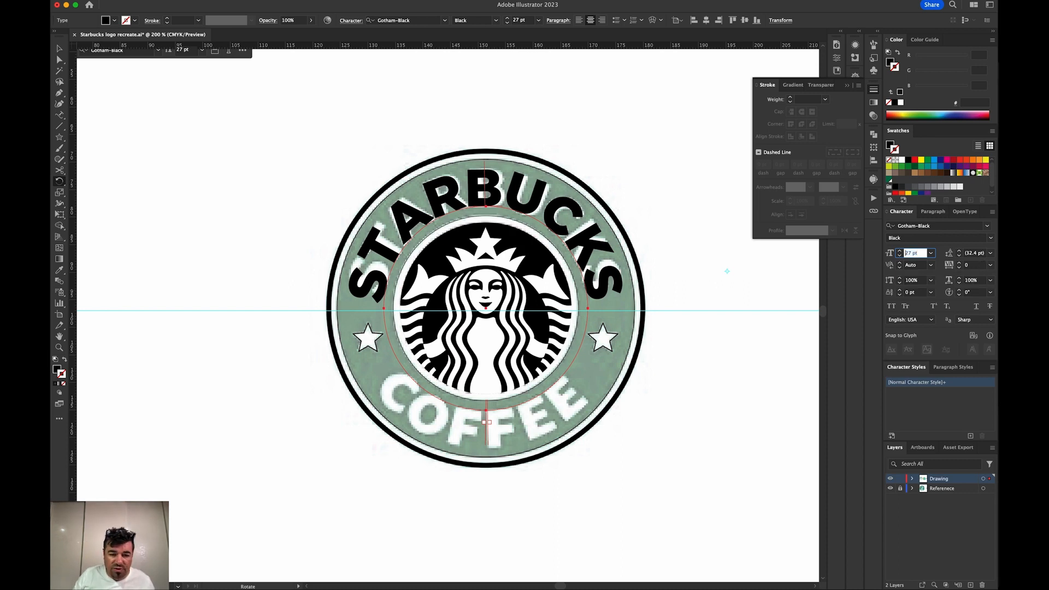
key("Down")
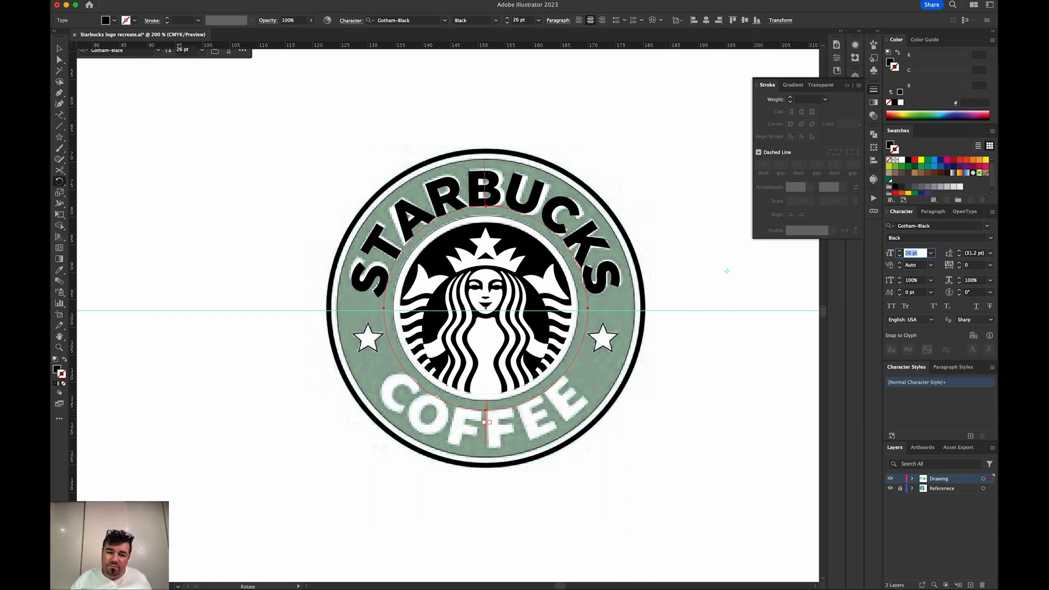
- Start editing the STARBUCKS text and tighten the kerning between its T and A to -60
left_click(470, 197)
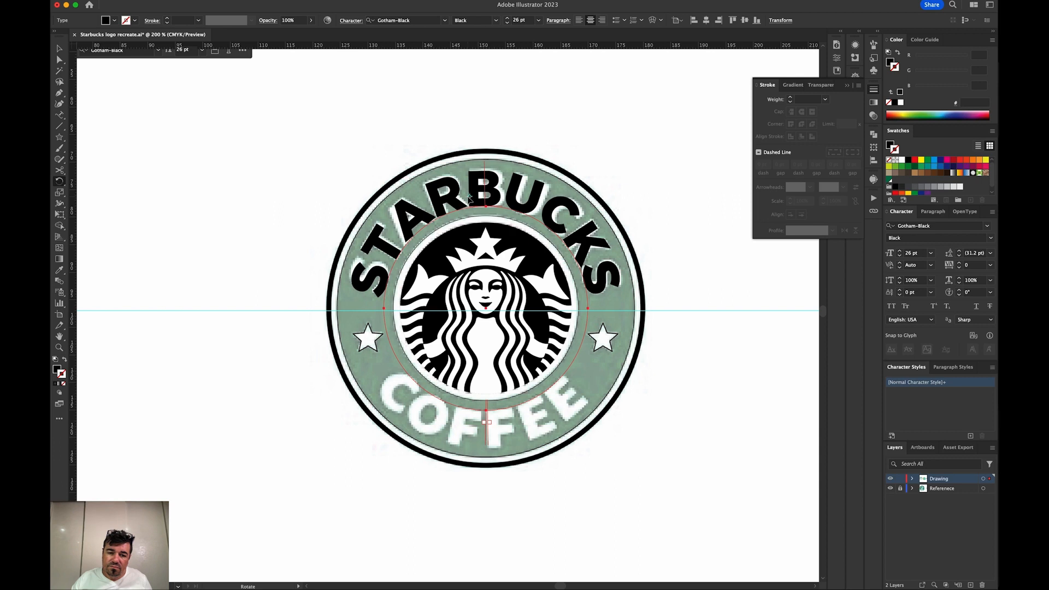
key("t")
left_click(497, 184)
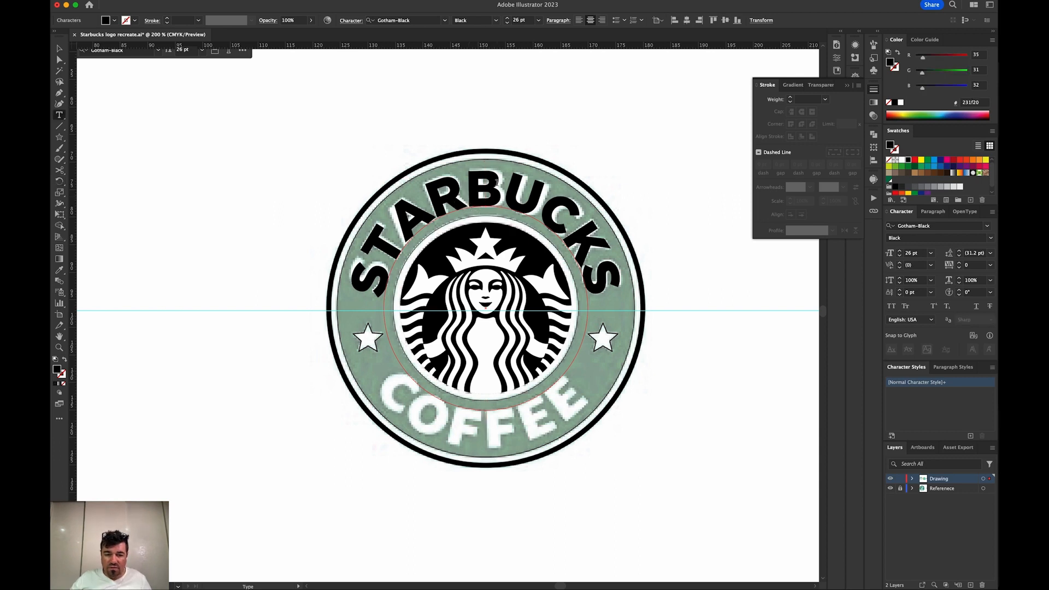
key("alt+Right")
key("Left")
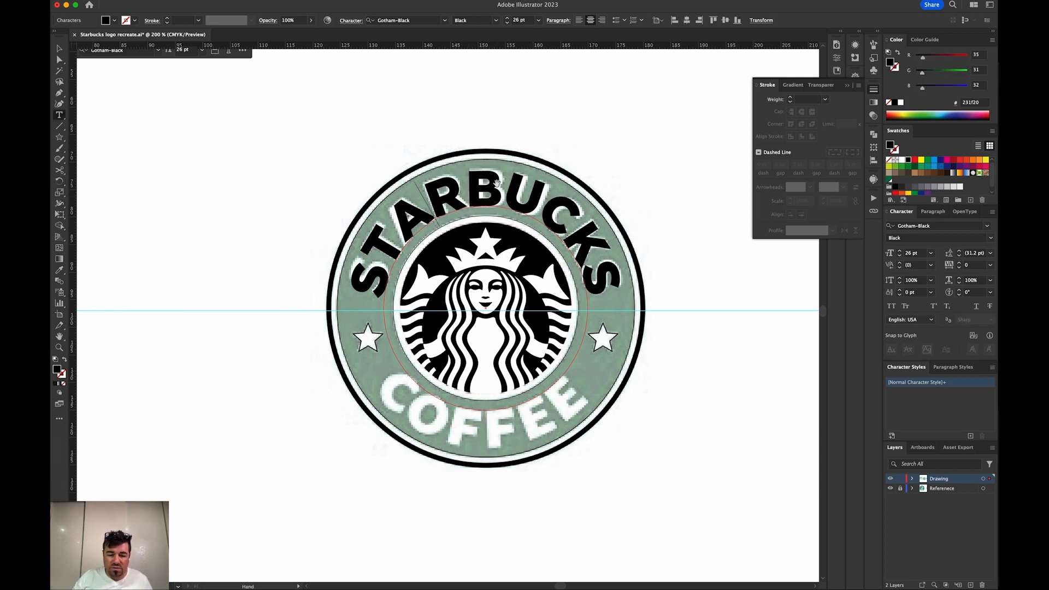
key("Left")
key("alt+Left")
key("alt+Left")
key("alt+Left")
key("alt+Left")
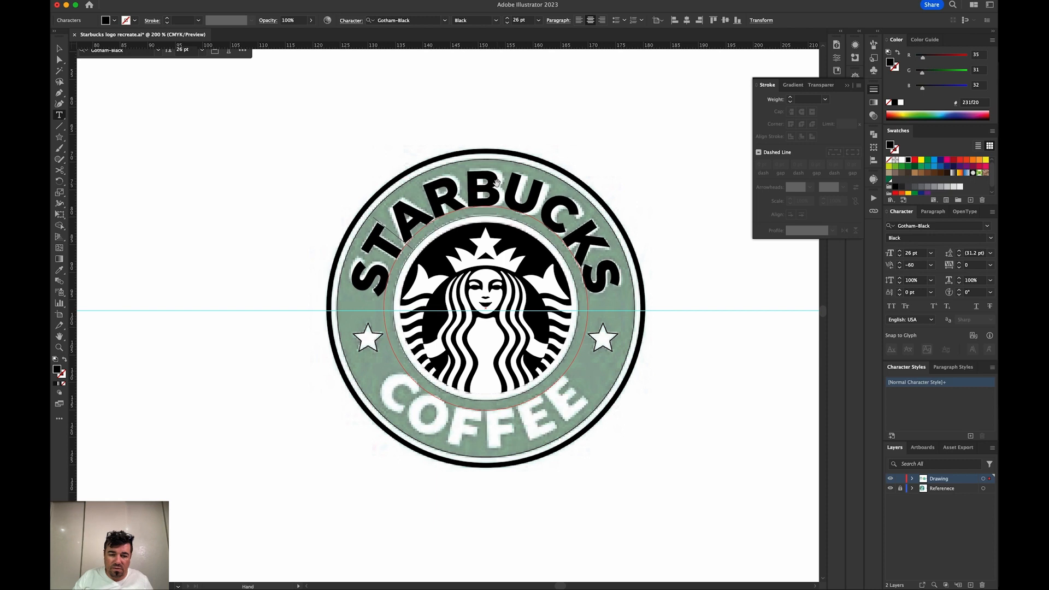
key("alt+Right")
key("alt+Right")
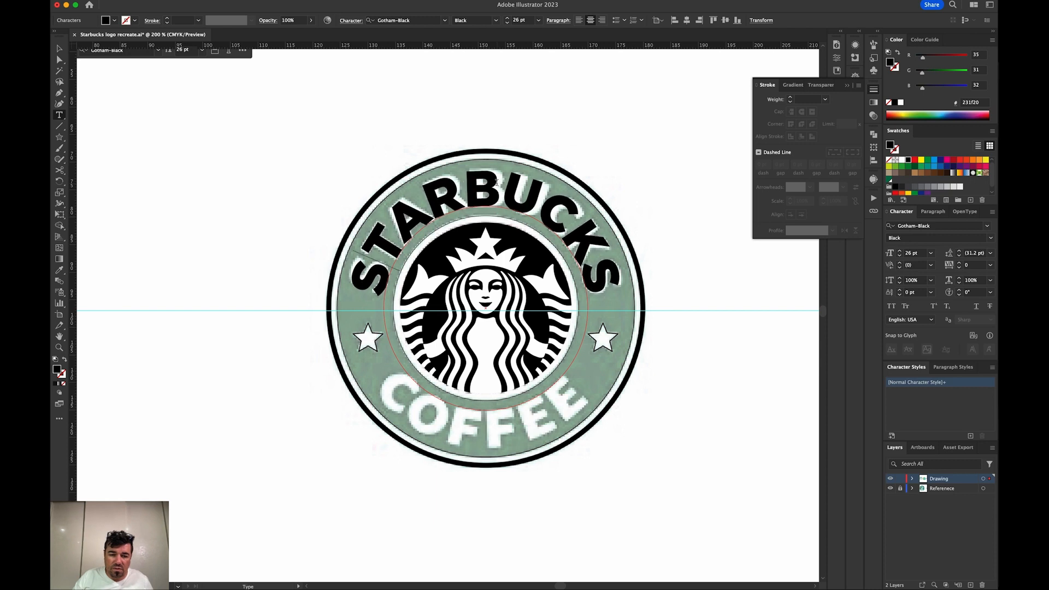
- Tighten the kerning in STARBUCKS to -80 between T and A and to -40 between S and T
key("Down")
key("Left")
key("Left")
key("Left")
key("Left")
key("Left")
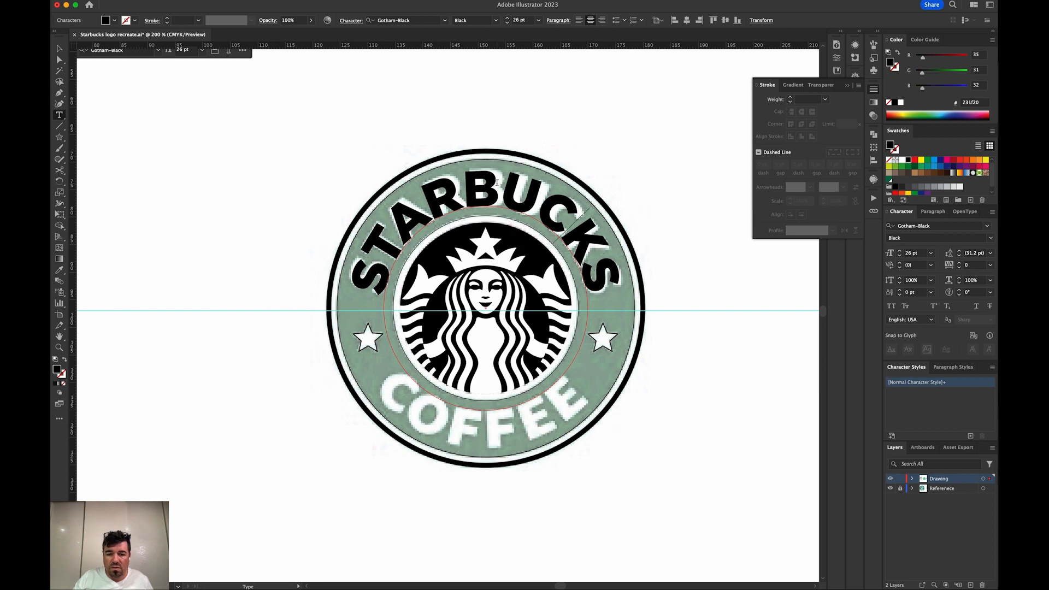
key("Left")
key("Left")
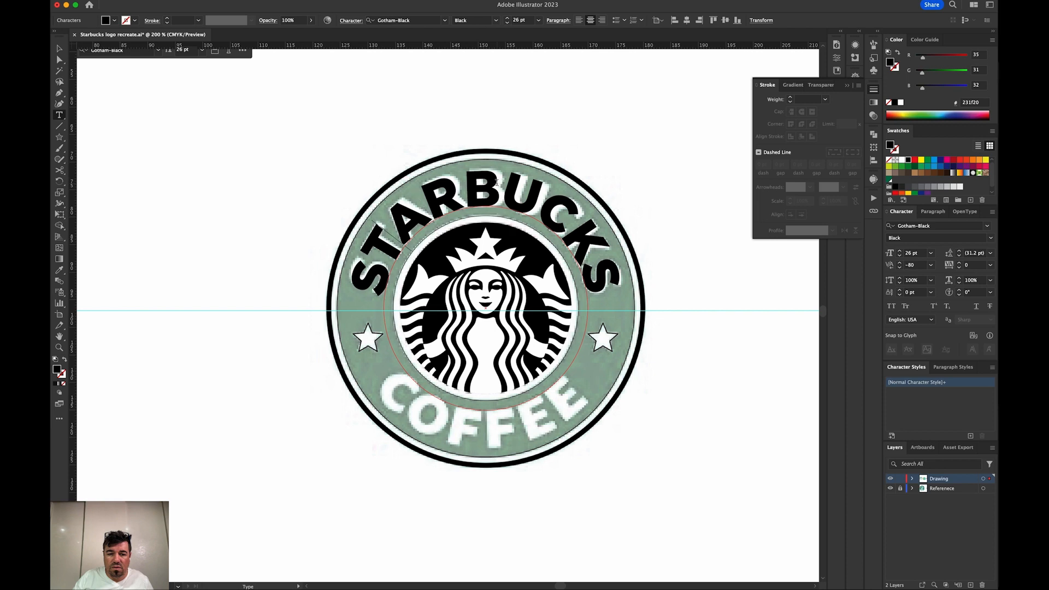
key("Left")
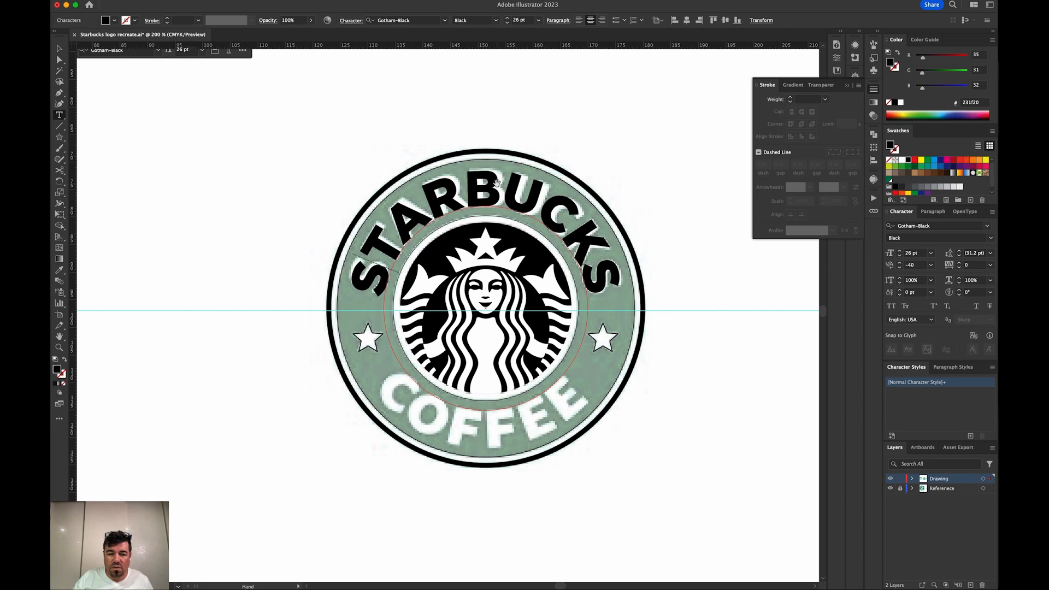
- Tighten the kerning between the U and C of STARBUCKS to -60
key("Right")
key("Right")
key("Right")
key("Right")
key("Right")
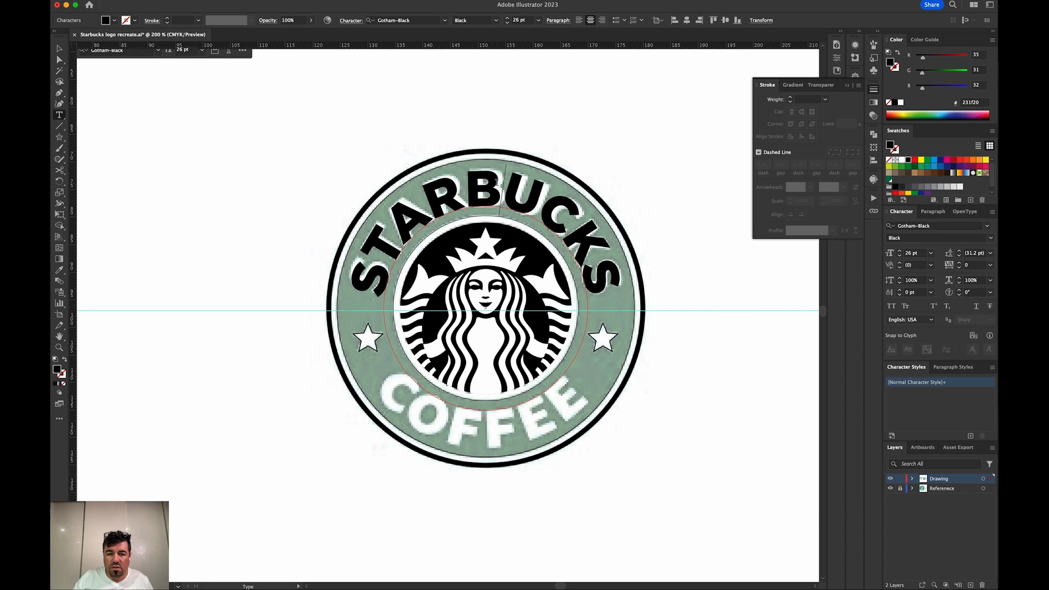
key("alt+Left")
key("alt+Left")
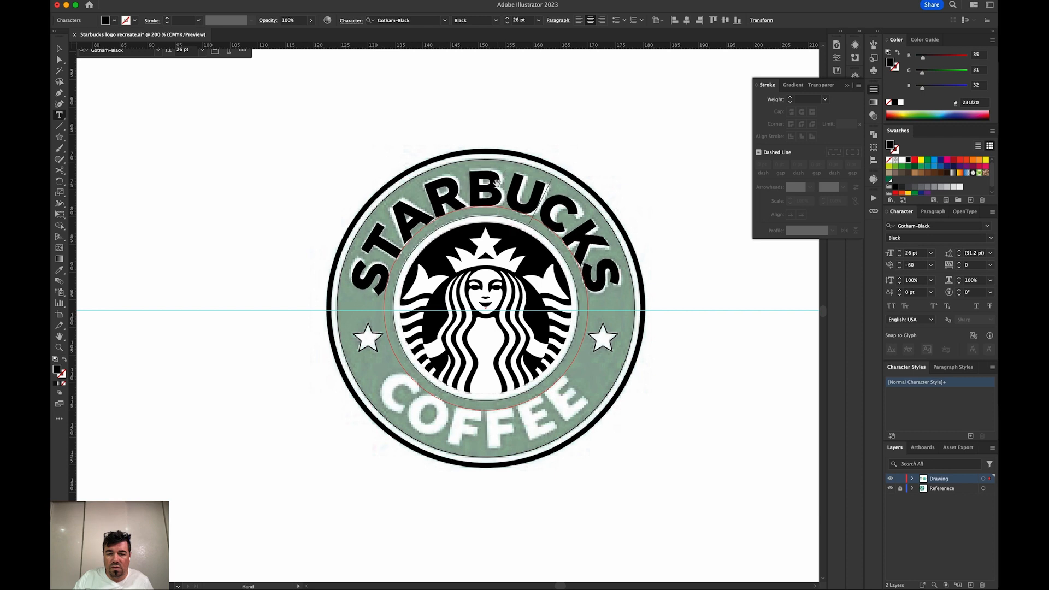
- Widen the kerning between the R and B of STARBUCKS to 60
key("Right")
key("alt+Left")
key("Left")
key("Left")
key("Left")
key("alt+Right")
key("Right")
key("alt+Right")
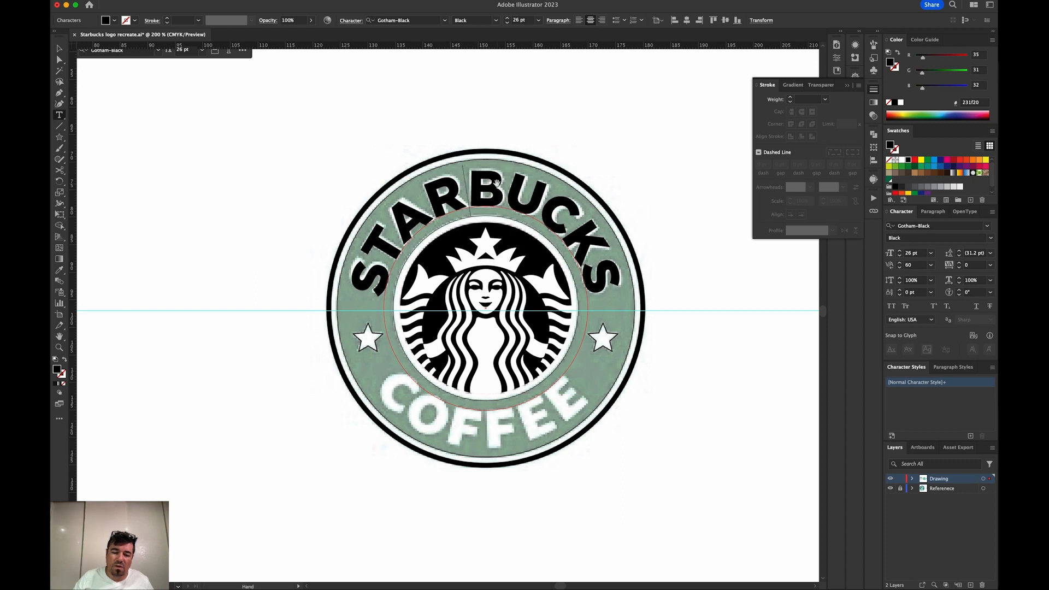
- Fine-tune the kerning of the first STARBUCKS letters with S and T at -40, finish text editing and deselect the text
key("Left")
key("Left")
key("Left")
key("Right")
key("Left")
key("alt")
key("alt+Left")
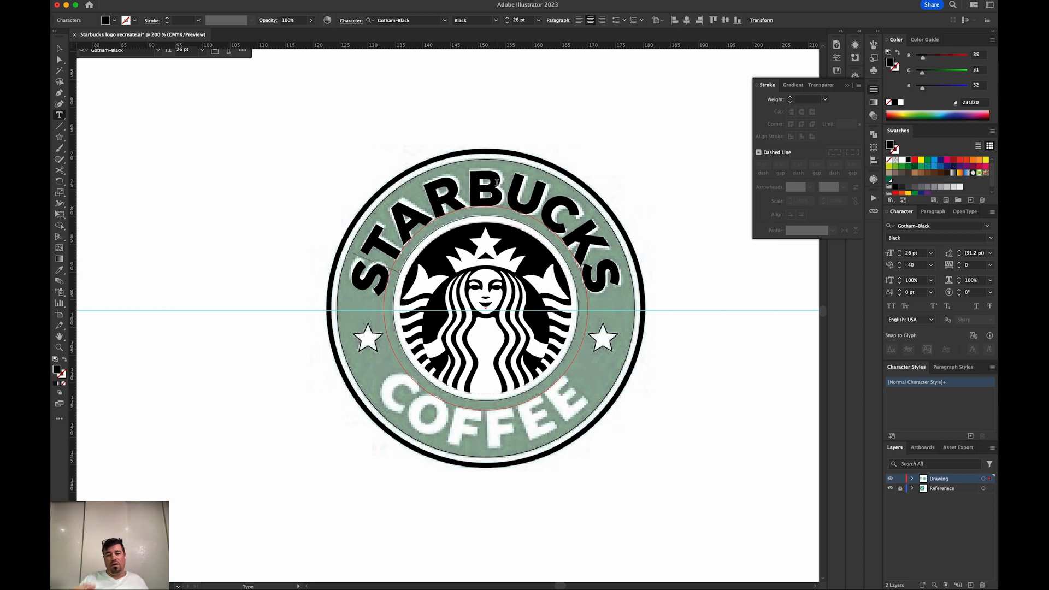
key("super")
key("Escape")
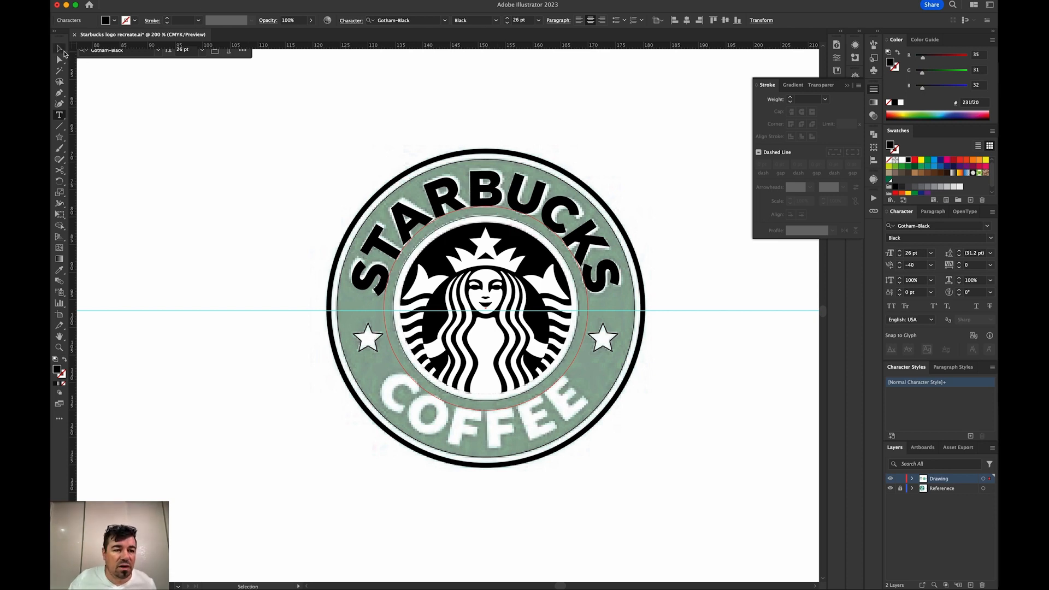
left_click(692, 344)
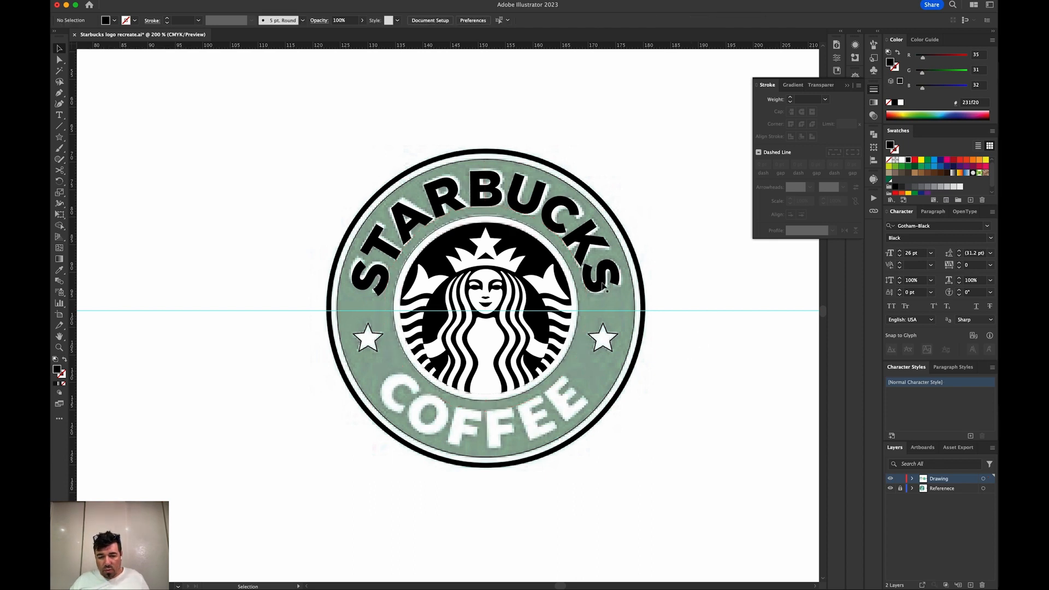
left_click(602, 284)
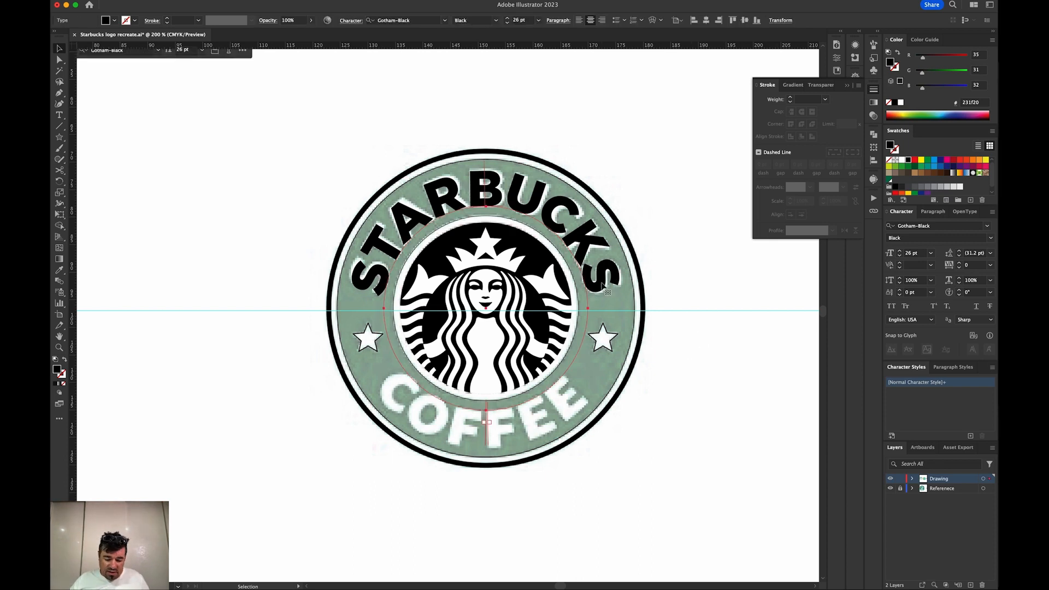
key("s")
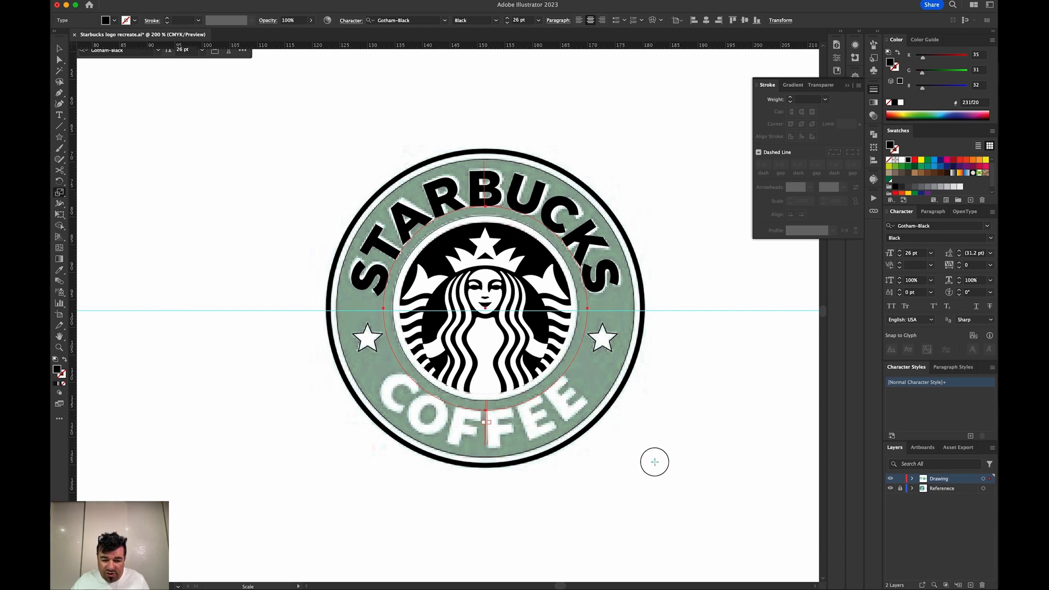
left_click(669, 480, "alt")
key("Escape")
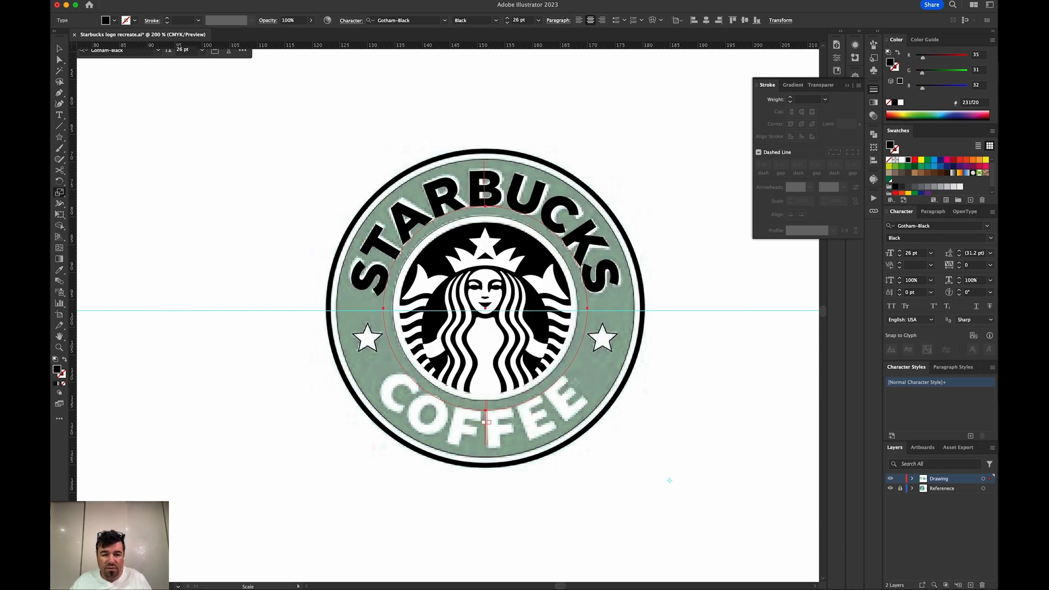
key("v")
key("s")
left_click_drag(599, 480, 613, 491)
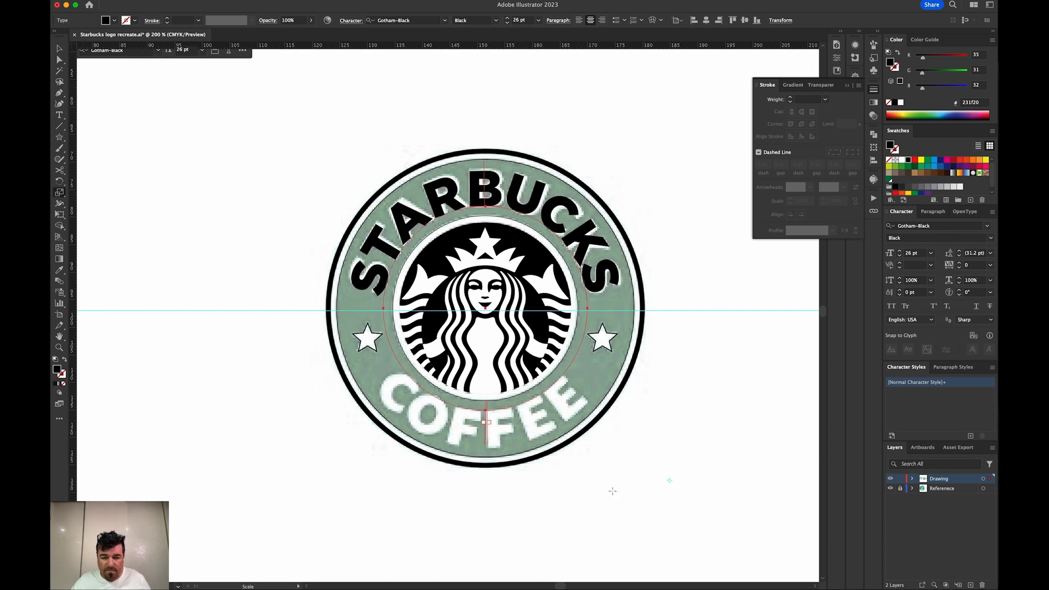
left_click_drag(641, 440, 646, 445)
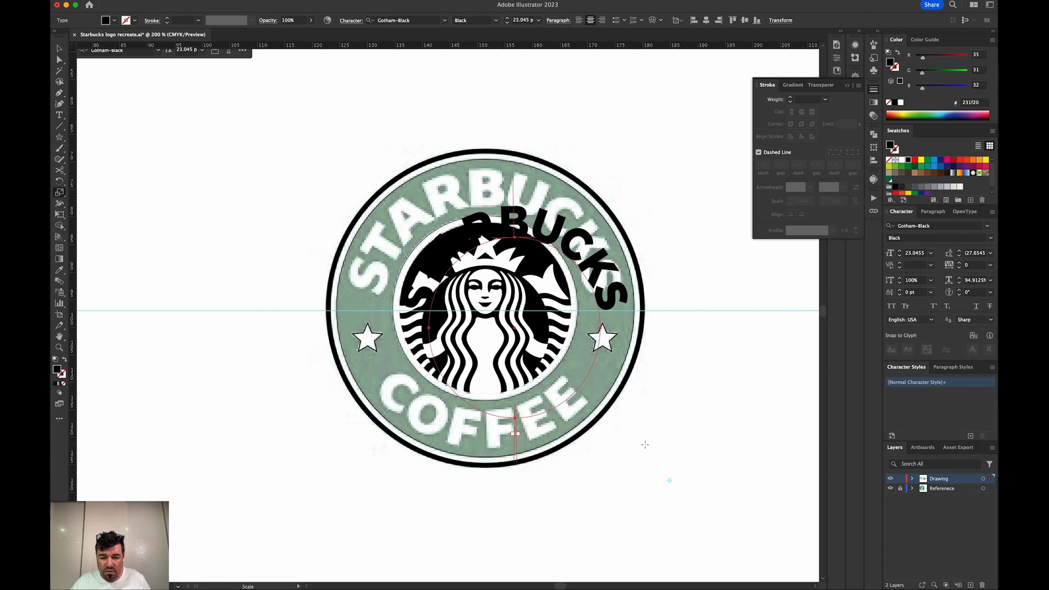
key("super+z")
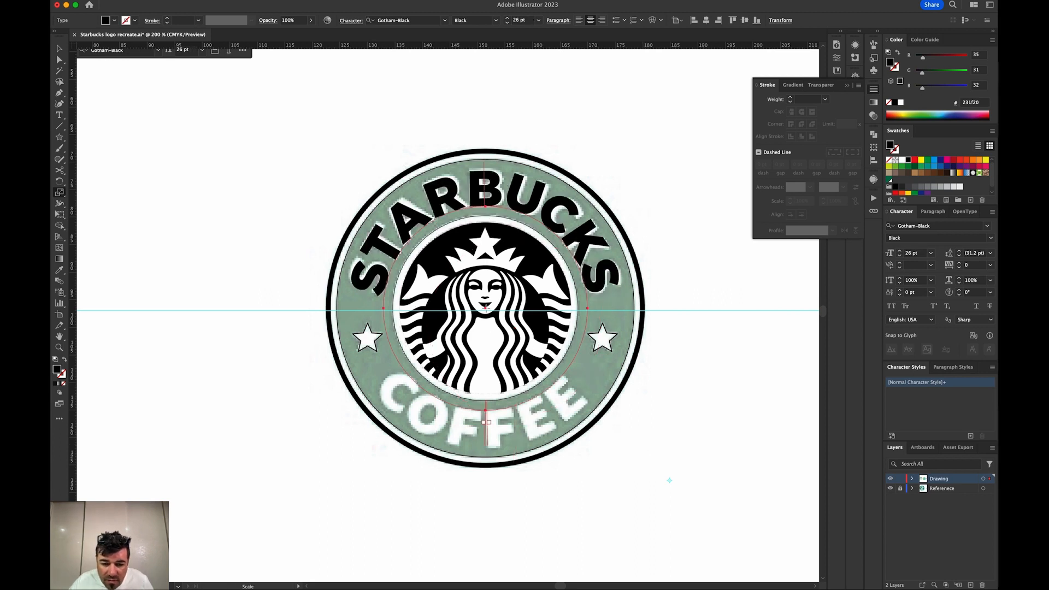
left_click_drag(653, 453, 685, 469)
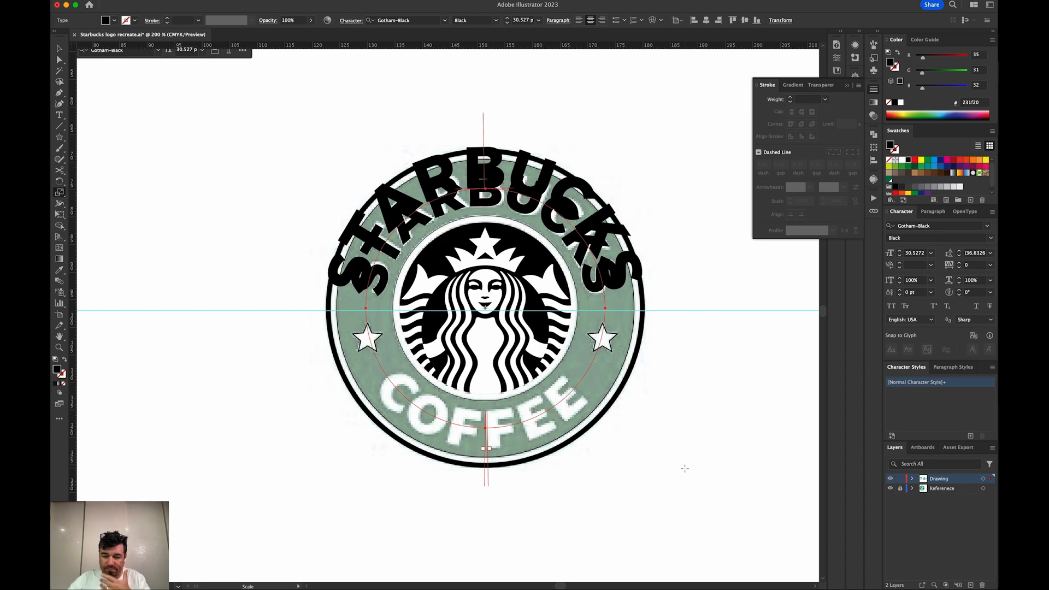
key("super+z")
key("v")
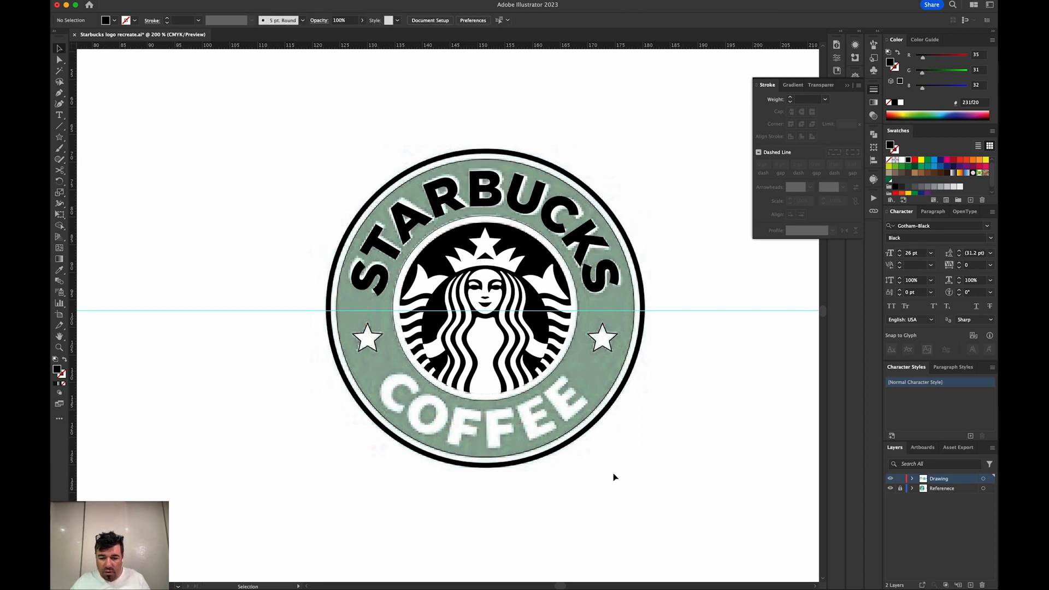
- Make a concentric copy of the larger thin ring circle, scaled down to about 50.55 mm in diameter, level with the COFFEE baseline
left_click(566, 437)
key("s")
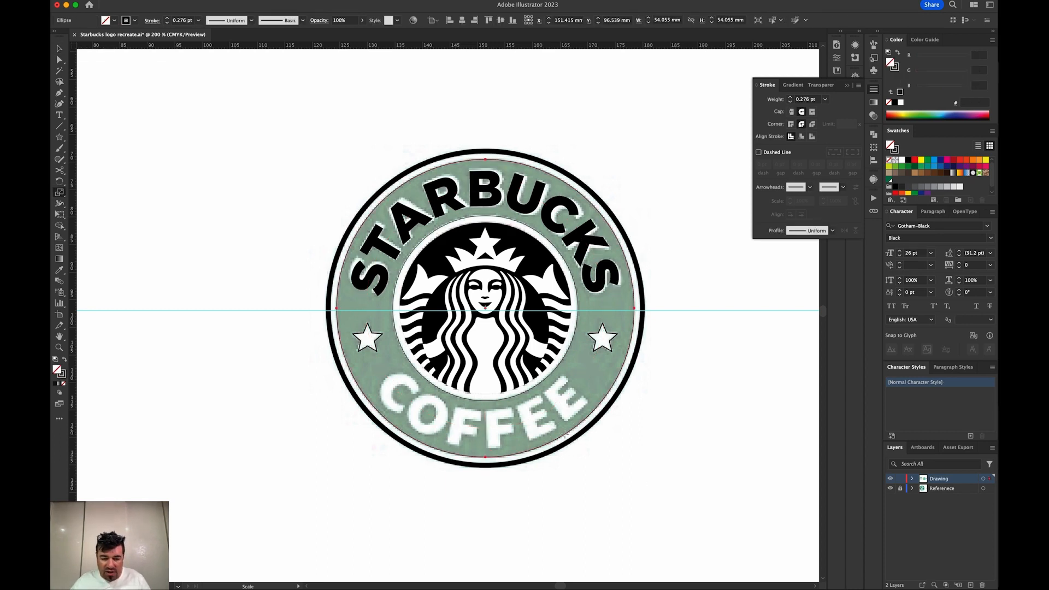
left_click_drag(663, 520, 654, 507)
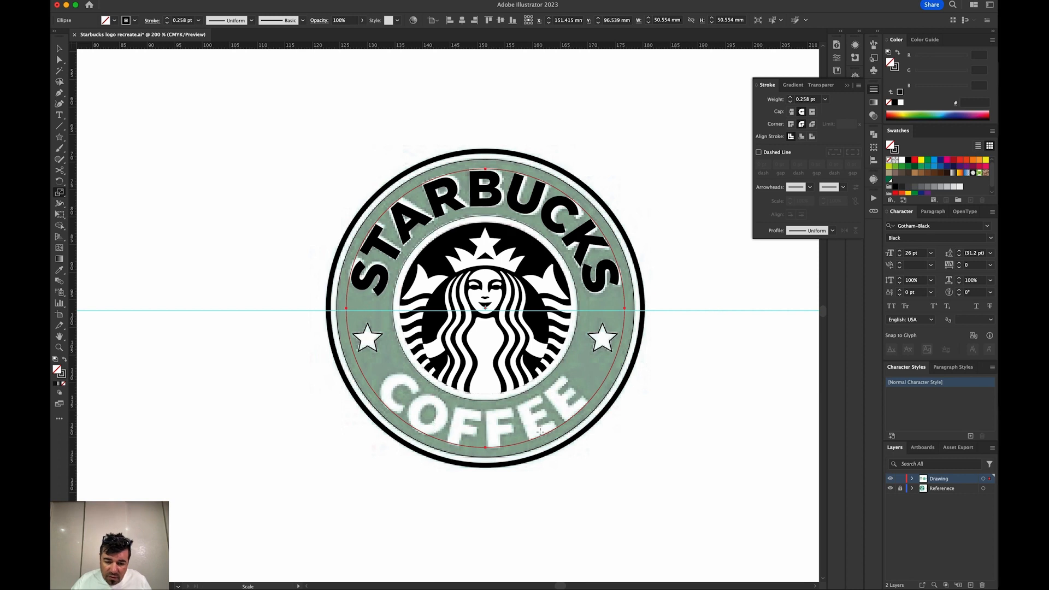
- Add the word COFFEE as type on a path along the new circle
left_click_drag(59, 115, 108, 140)
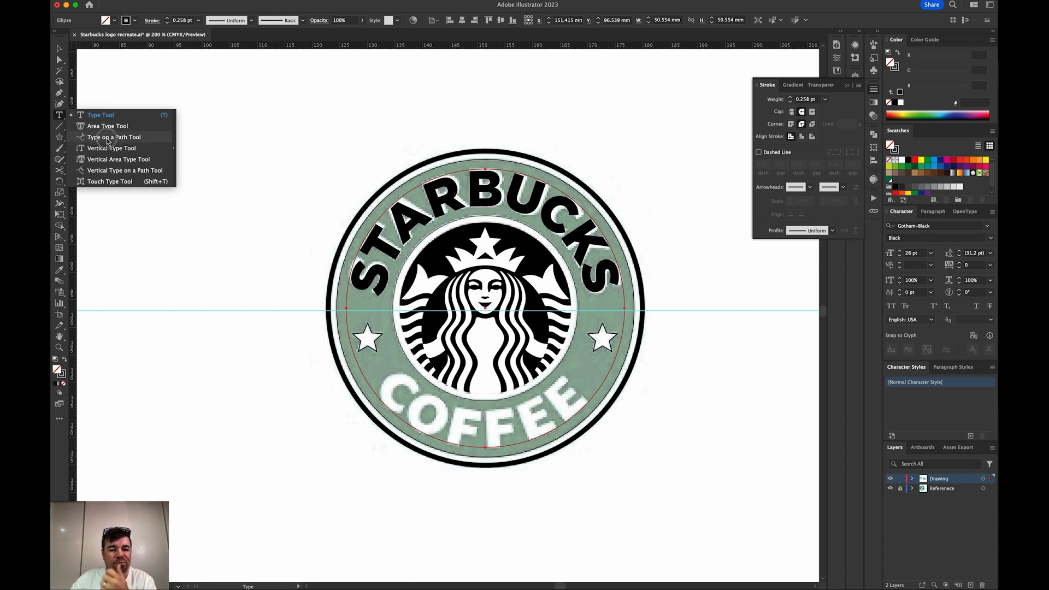
left_click_drag(108, 141, 108, 141)
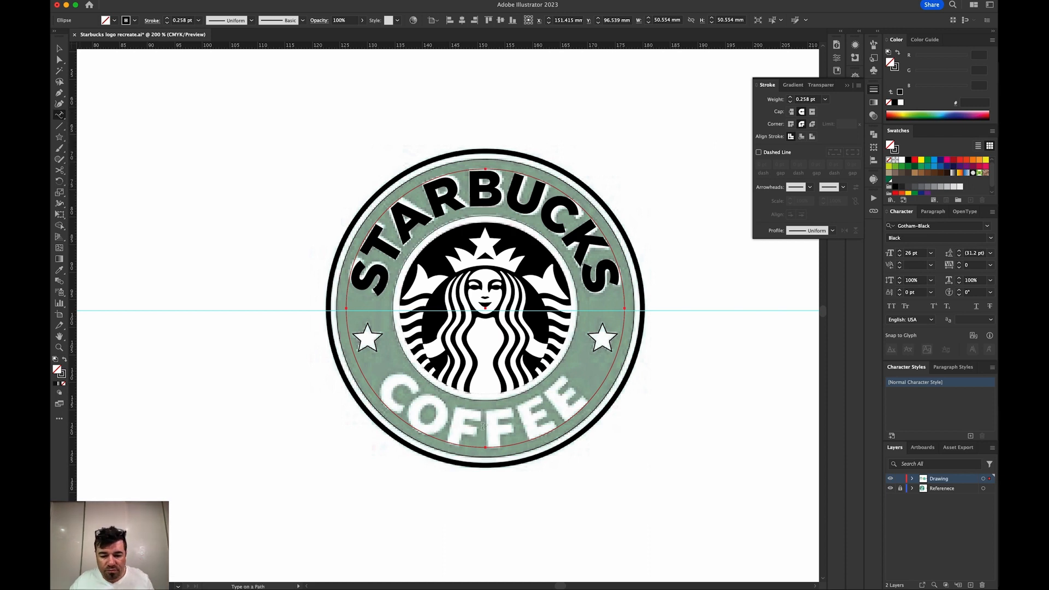
left_click(502, 448)
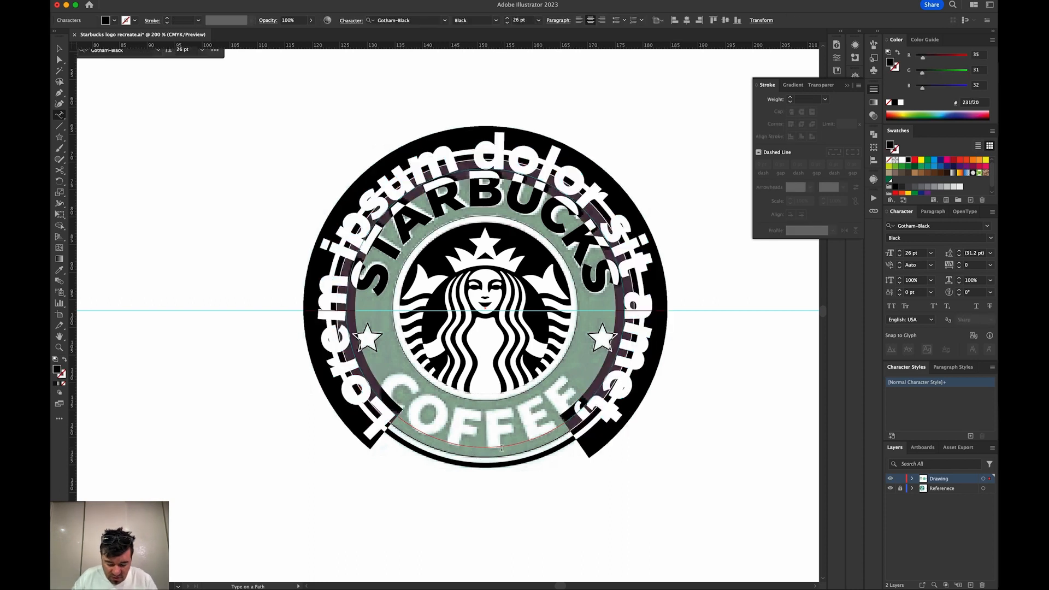
type("COFFEE")
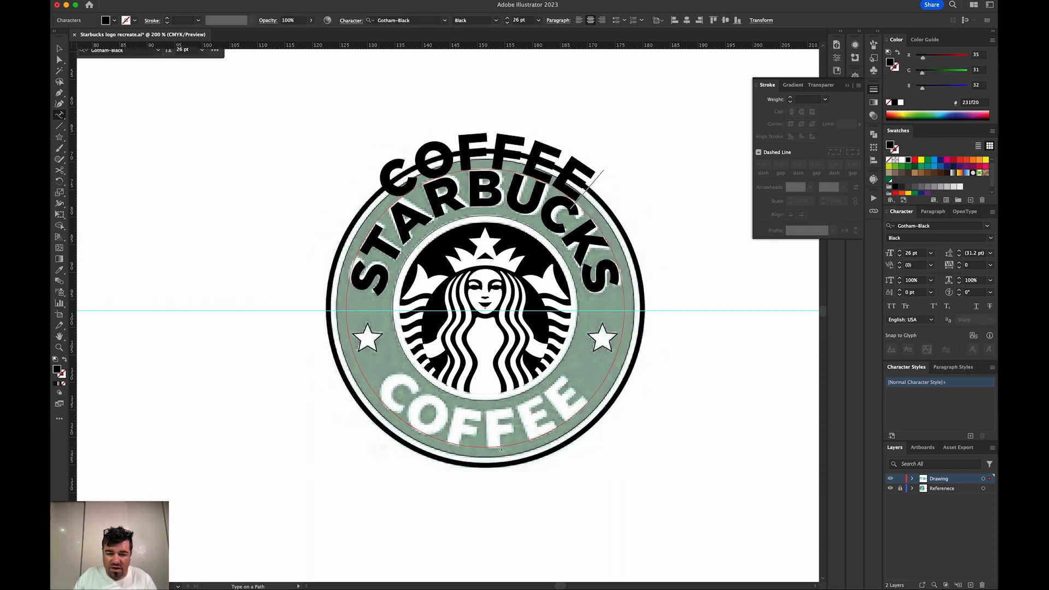
left_click(59, 49)
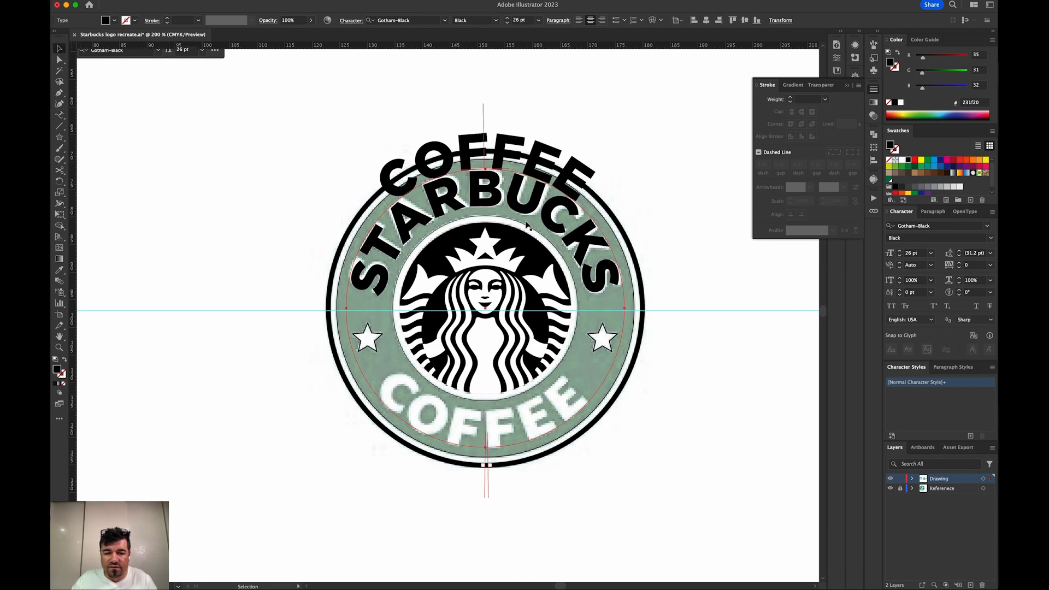
- Flip COFFEE to the inside of its circle and centre it on the lower arc over the reference lettering
key("a")
left_click_drag(482, 117, 486, 447)
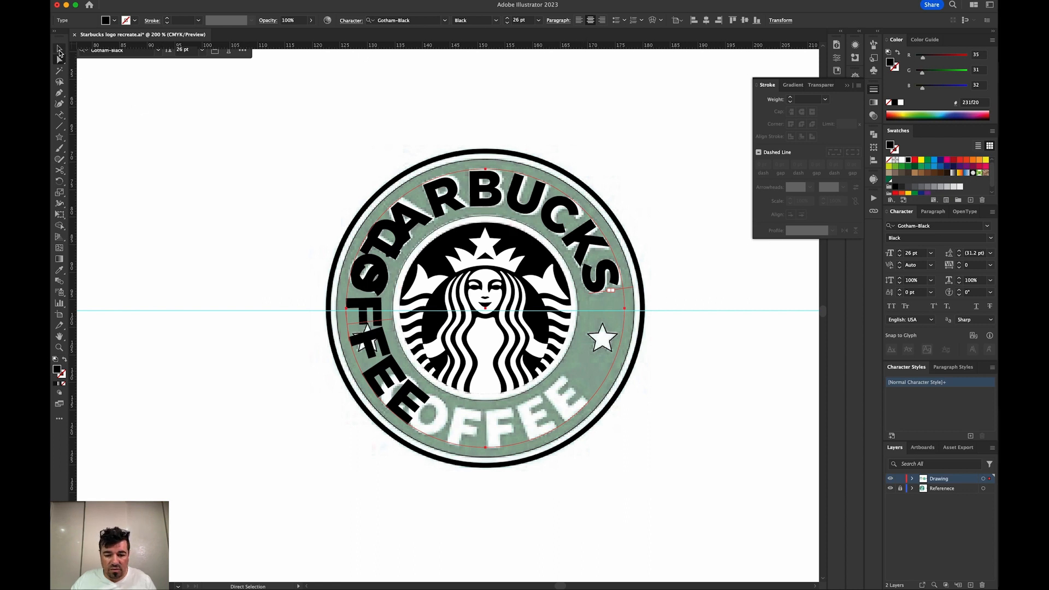
key("r")
left_click_drag(313, 322, 483, 409)
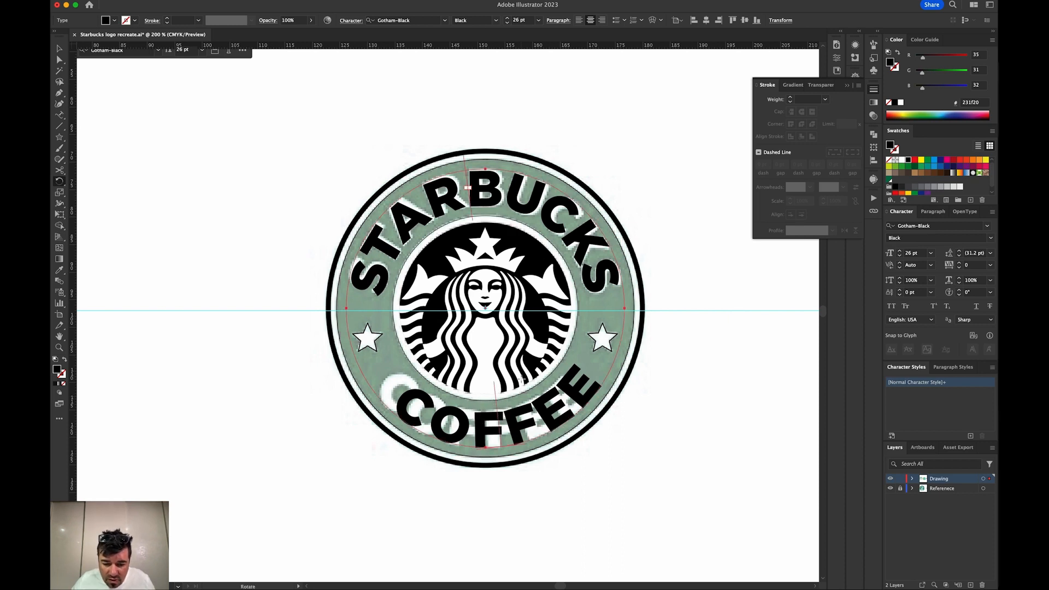
key("a")
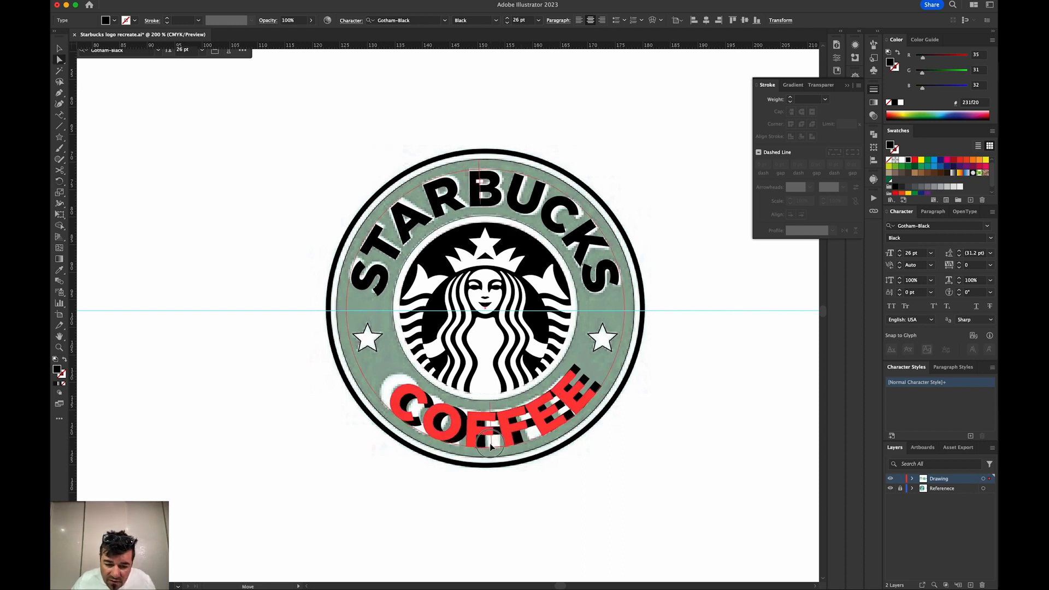
left_click(491, 447)
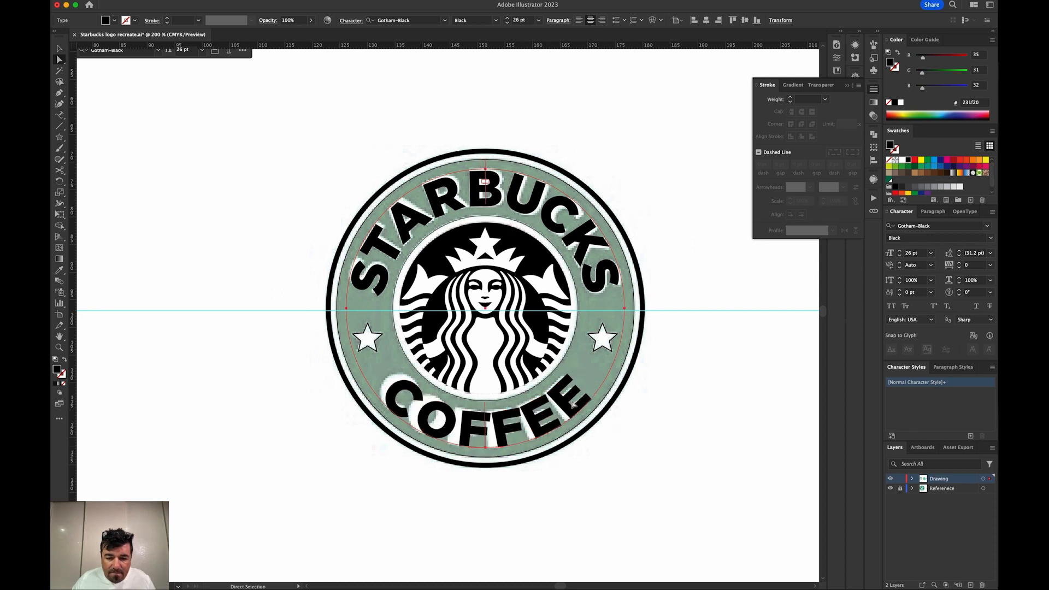
- Shift COFFEE along its path onto the reference by setting the kerning in front of the C to -280
double_click(414, 416)
key("shift+Left")
key("Left")
key("alt+Left")
key("alt+Left")
key("alt+Left")
key("alt+Left")
key("alt+Left")
key("alt+Left")
key("alt+Left")
key("alt+Left")
key("alt+Left")
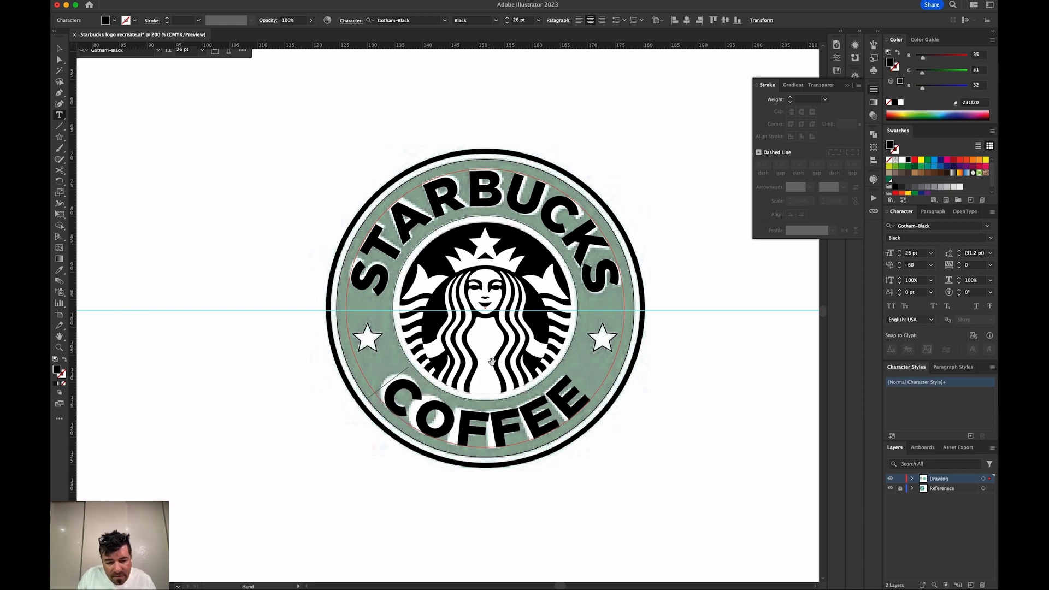
key("alt+Right")
key("alt+Right")
key("alt+Right")
key("alt+Right")
key("alt+Right")
key("alt+Right")
key("alt+Right")
key("alt+Right")
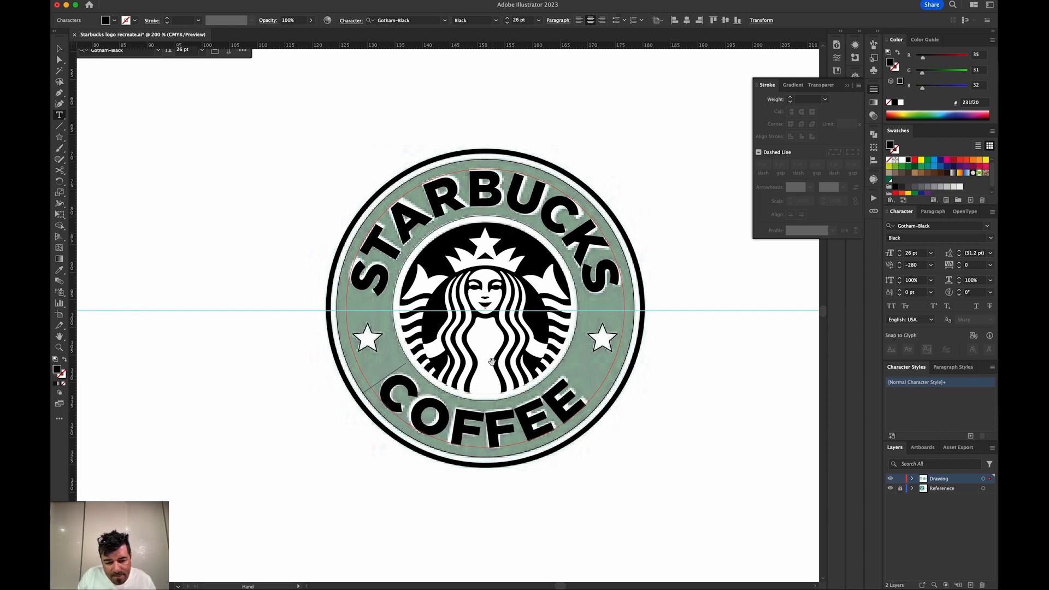
- Tighten the kerning between the C and O of COFFEE to -60
key("alt+Left")
key("alt+Left")
key("alt+Left")
key("alt+Left")
key("alt+Left")
key("alt+Left")
key("alt+Left")
key("alt+Left")
key("alt+Left")
key("alt+Left")
key("alt+Left")
key("alt+Left")
key("alt+Left")
key("alt+Left")
key("alt+Left")
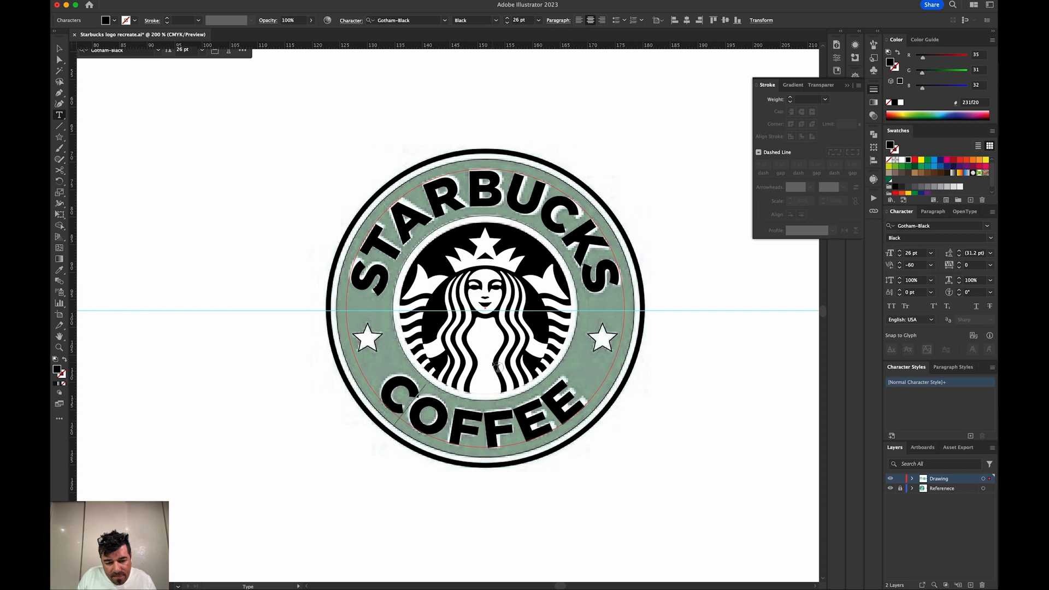
- Fine-tune the kerning in front of COFFEE's C, trying -320 and settling on -280
key("Right")
key("Right")
key("Right")
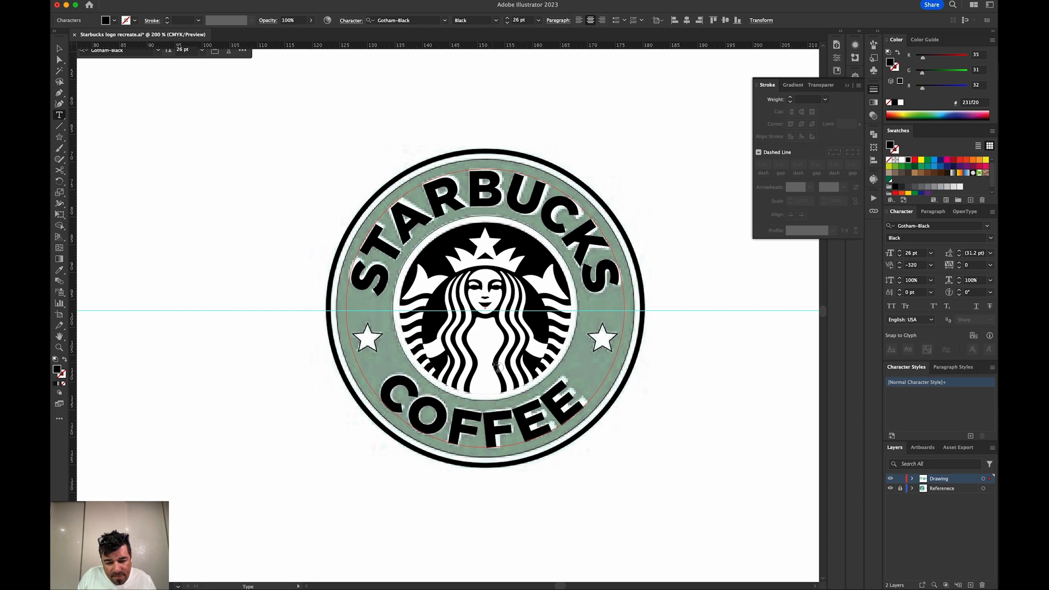
key("Right")
key("Left")
key("Left")
key("Left")
key("Left")
key("alt+Right")
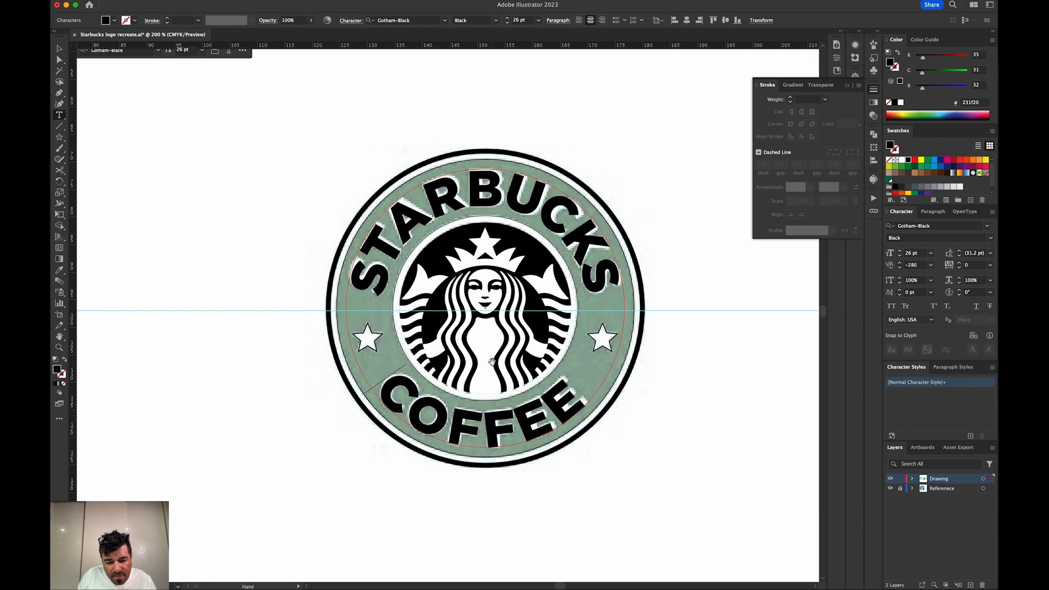
- Check the kerning within COFFEE, keeping 20 in the middle letters and -280 before the C, and finish text editing with nothing selected
key("Right")
key("Right")
key("Right")
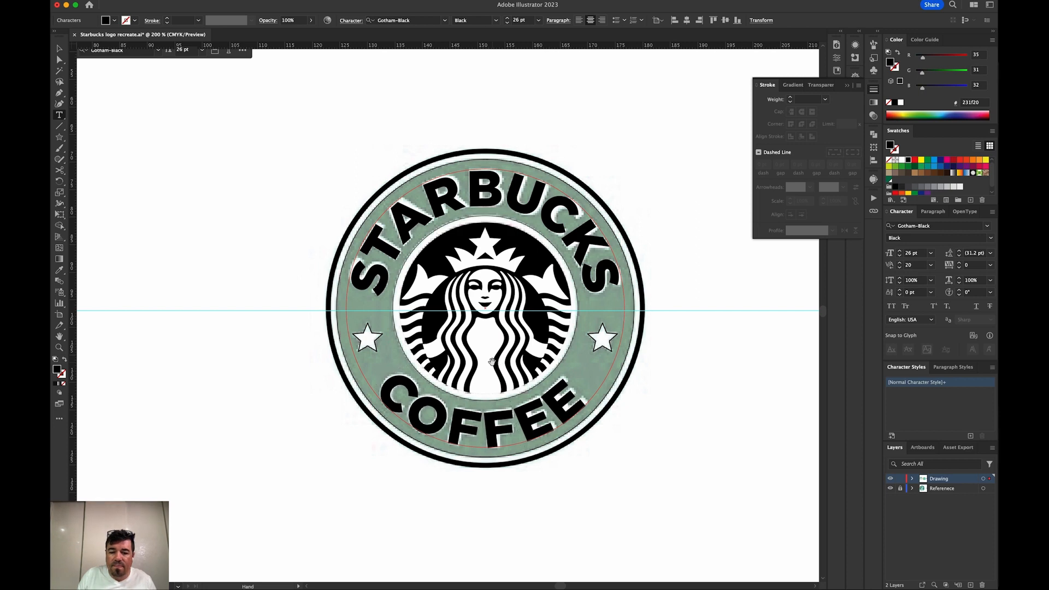
key("Left")
key("Left")
key("Left")
key("Left")
key("Left")
key("alt+Right")
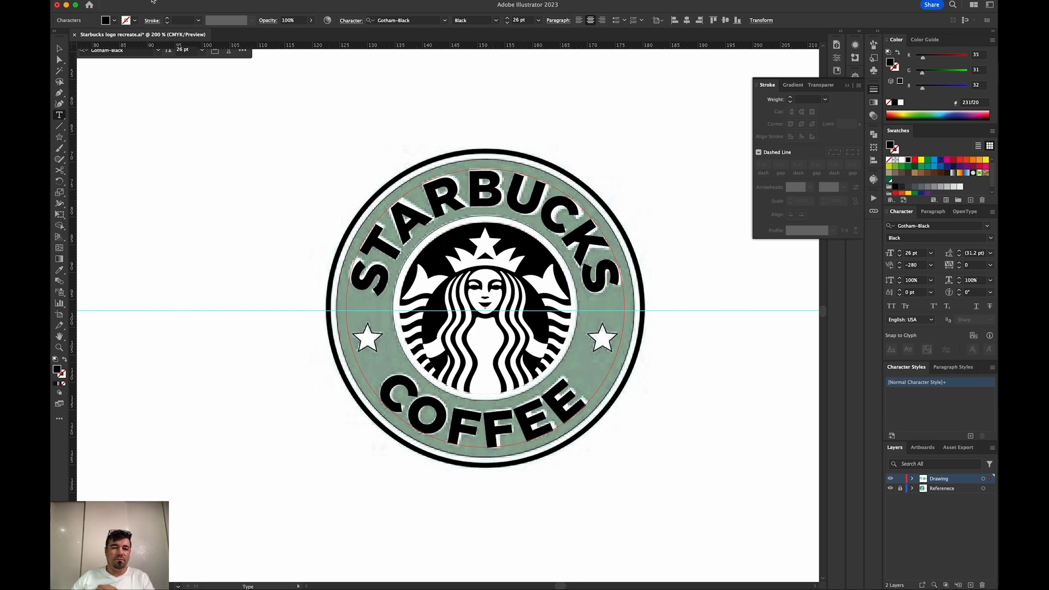
key("Escape")
left_click(338, 118)
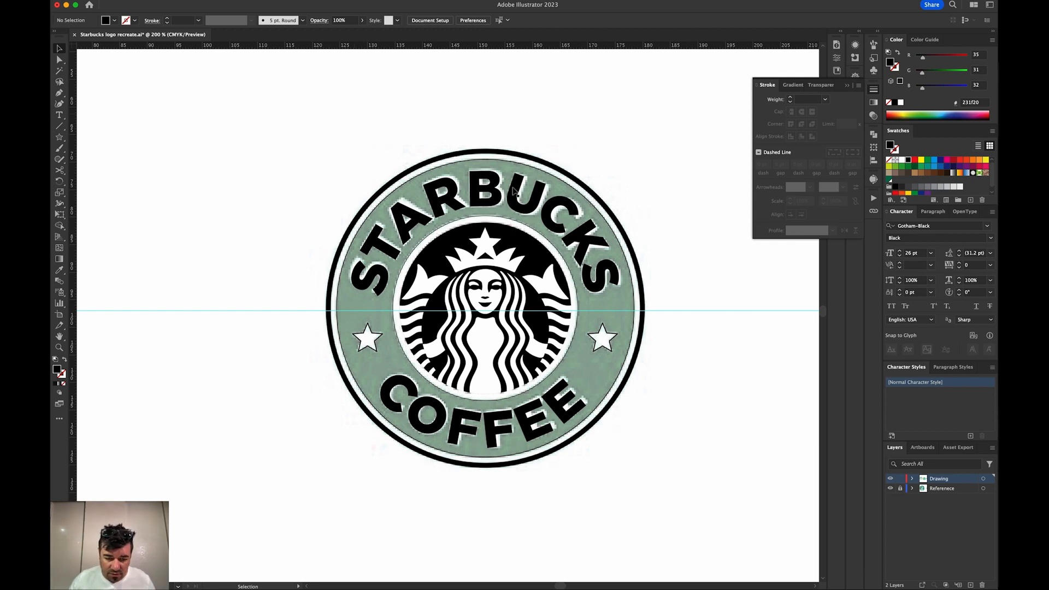
- Group the entire traced logo and place a copy about 100 mm to the right of the reference image
key("super+minus")
key("super+minus")
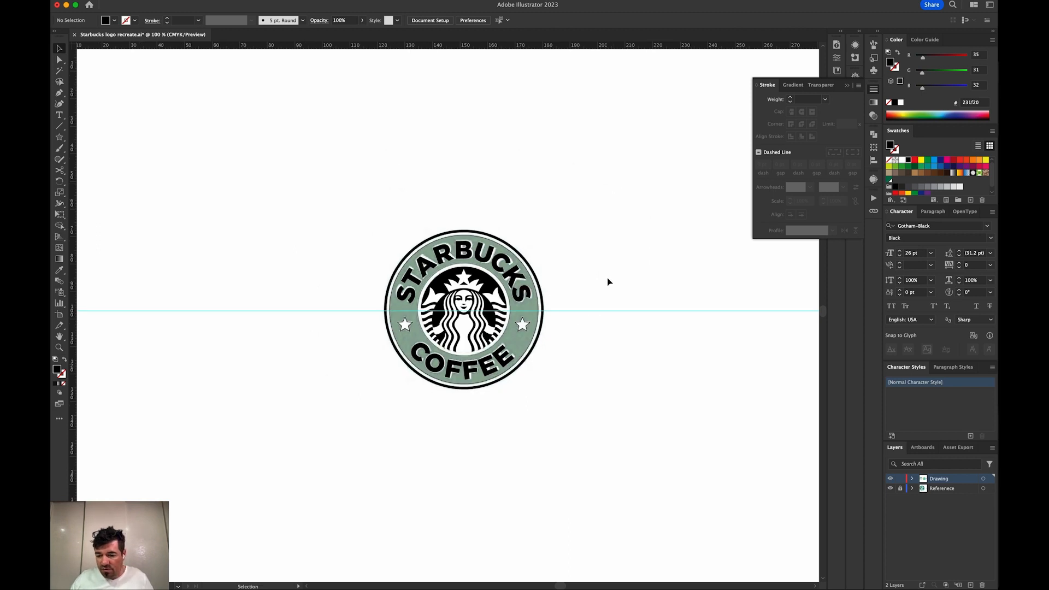
left_click_drag(608, 278, 520, 291)
left_click_drag(271, 218, 513, 459)
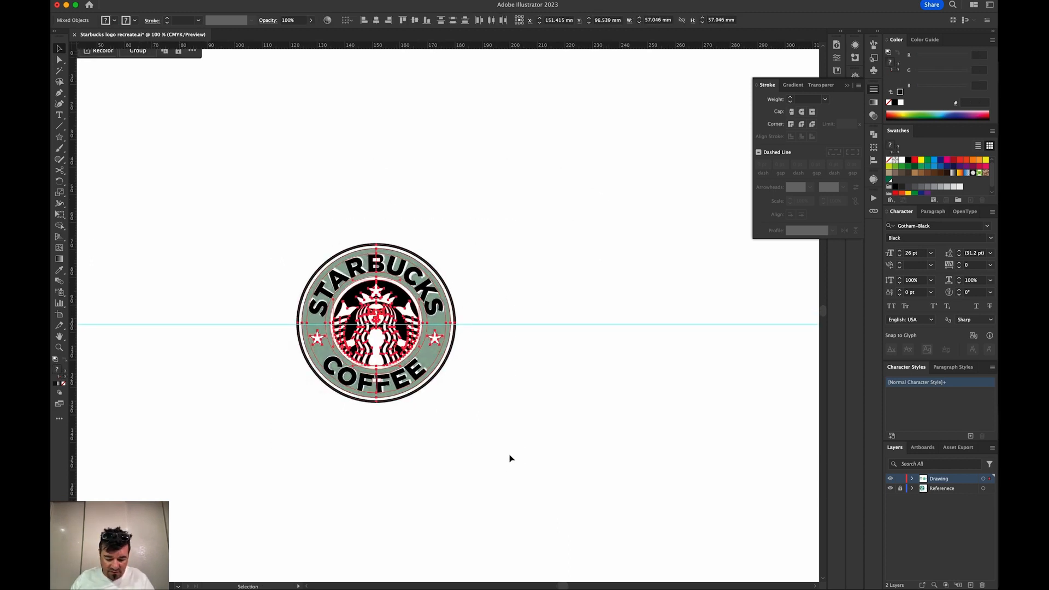
key("super+g")
key("super+h")
key("super+h")
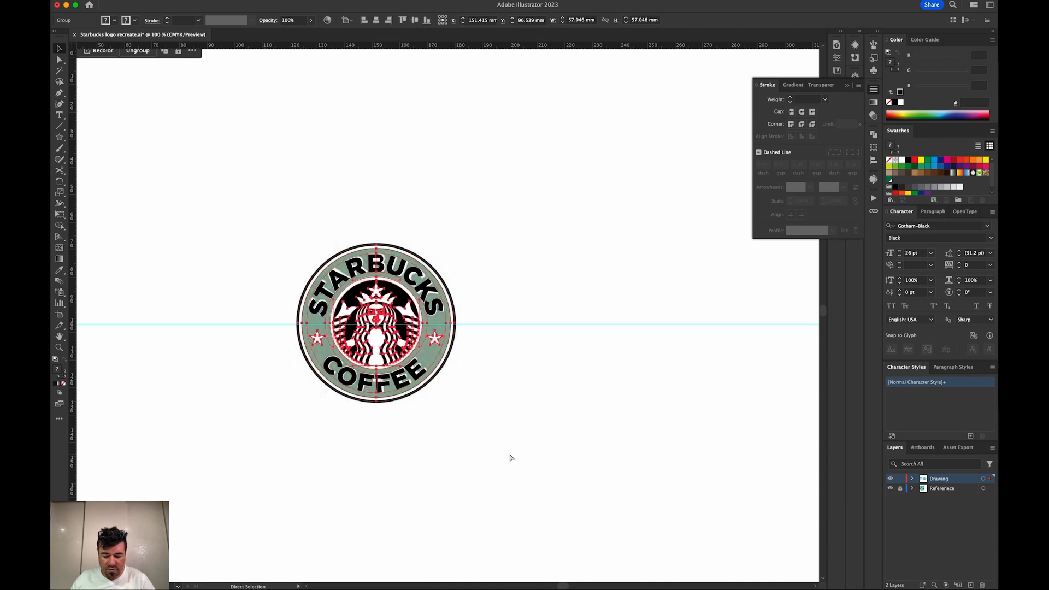
key("super+h")
key("super+h")
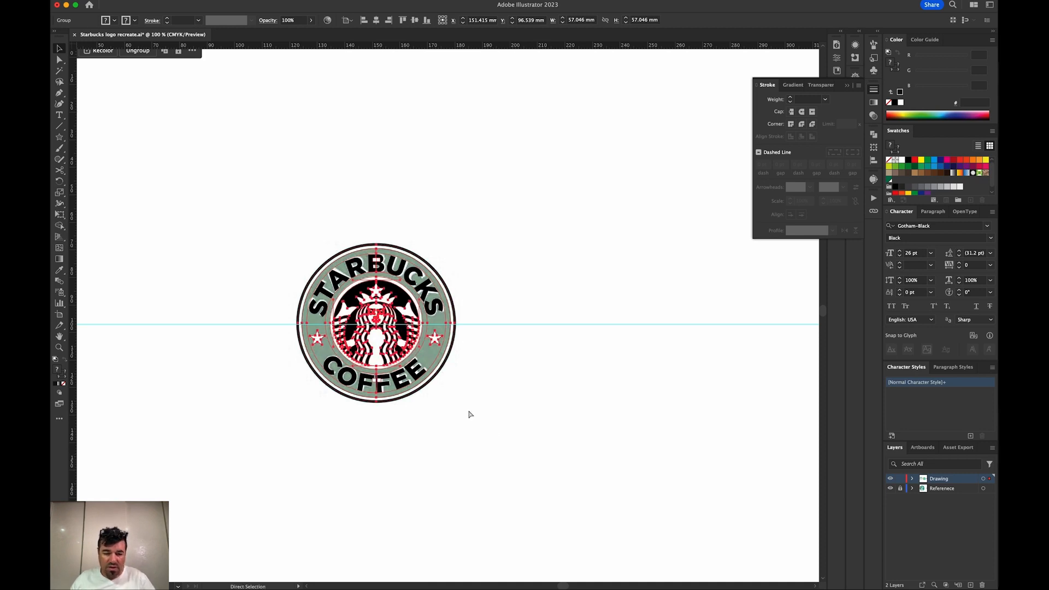
left_click_drag(377, 406, 654, 421)
left_click(653, 435)
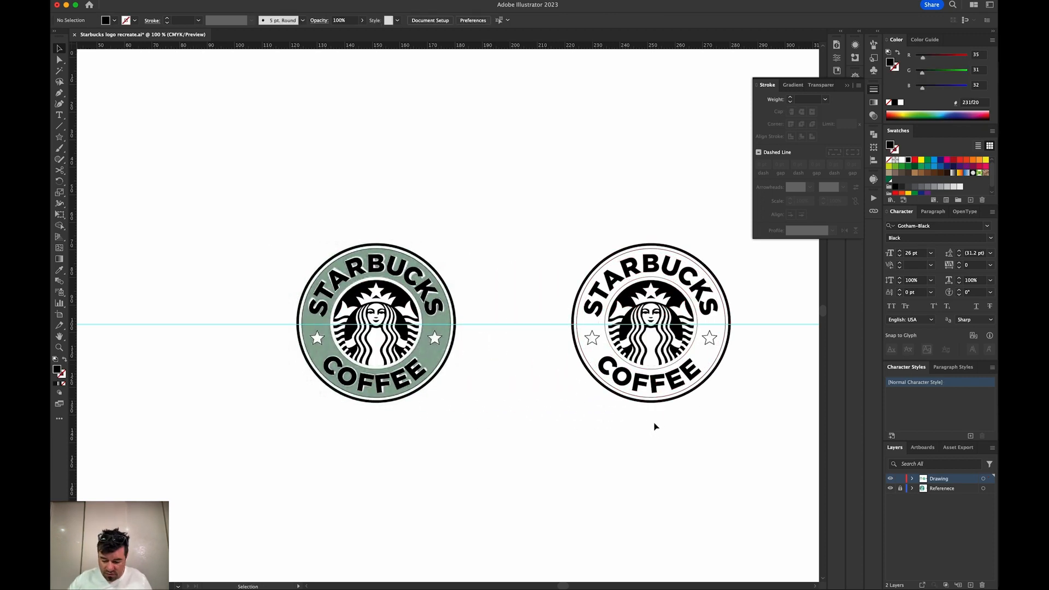
- Ungroup the copied logo and deselect its parts
key("super+equal")
key("super+equal")
left_click_drag(508, 369, 194, 371)
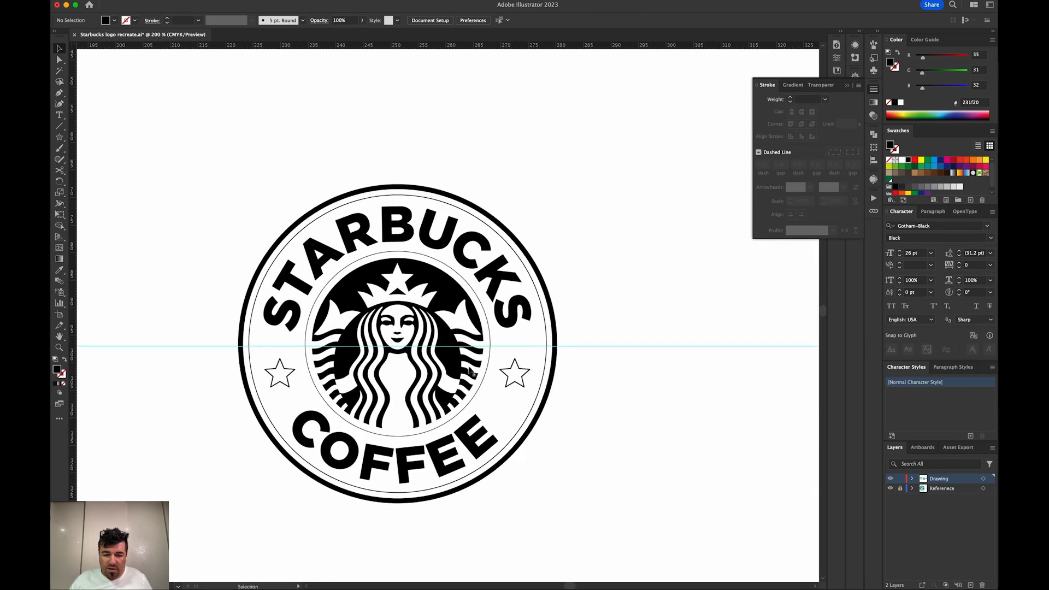
left_click(513, 381)
key("shift+super+g")
left_click(581, 438)
- Give both side stars and the STARBUCKS and COFFEE lettering a red fill with no stroke, and leave them deselected
left_click(504, 386)
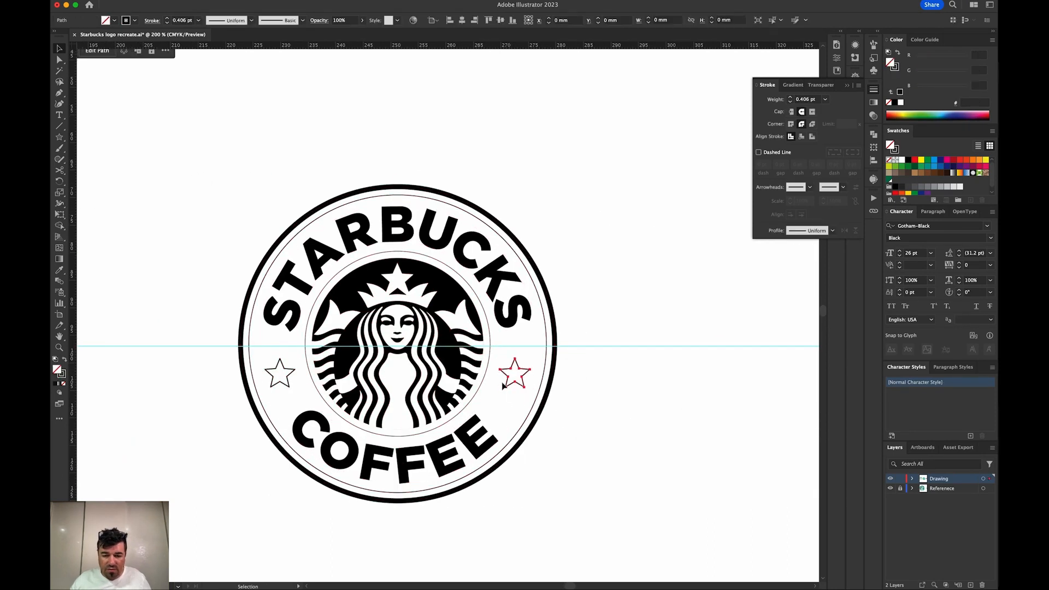
left_click(282, 386, "shift")
left_click(307, 388, "shift")
left_click(337, 460, "shift")
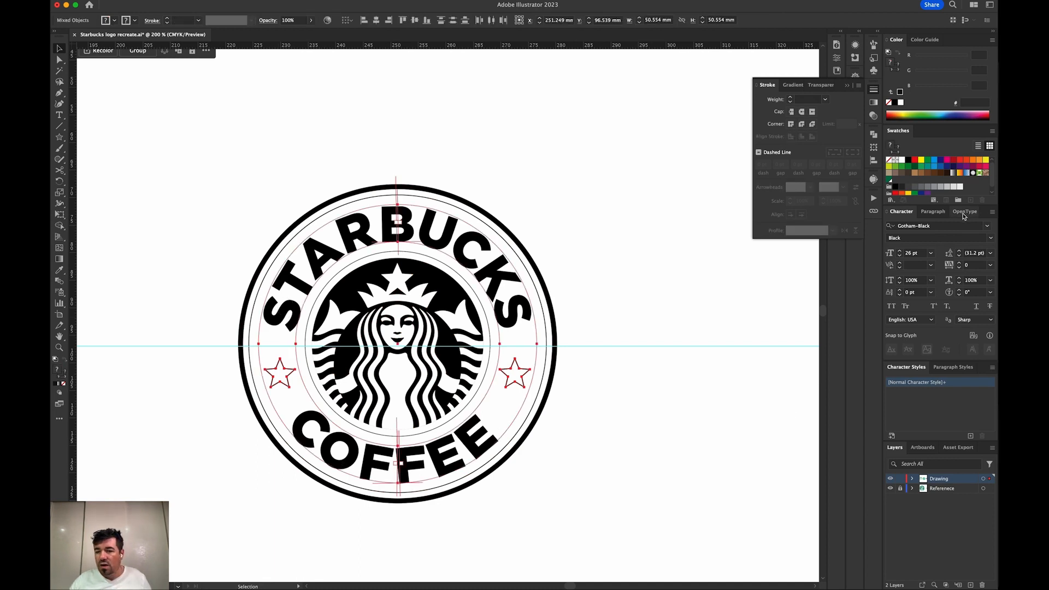
left_click(915, 160)
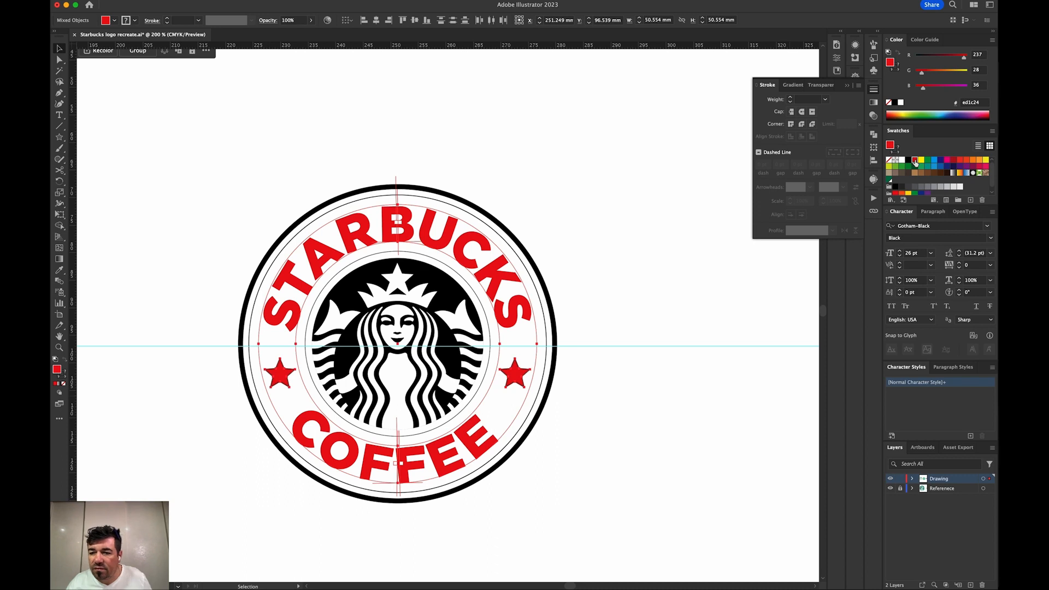
left_click(899, 153)
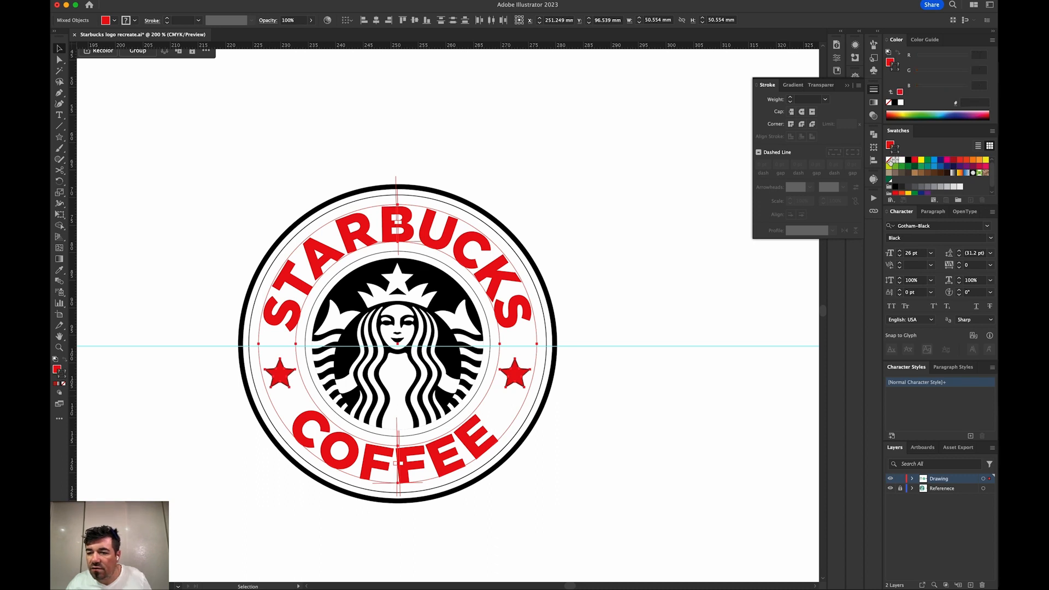
left_click(637, 219)
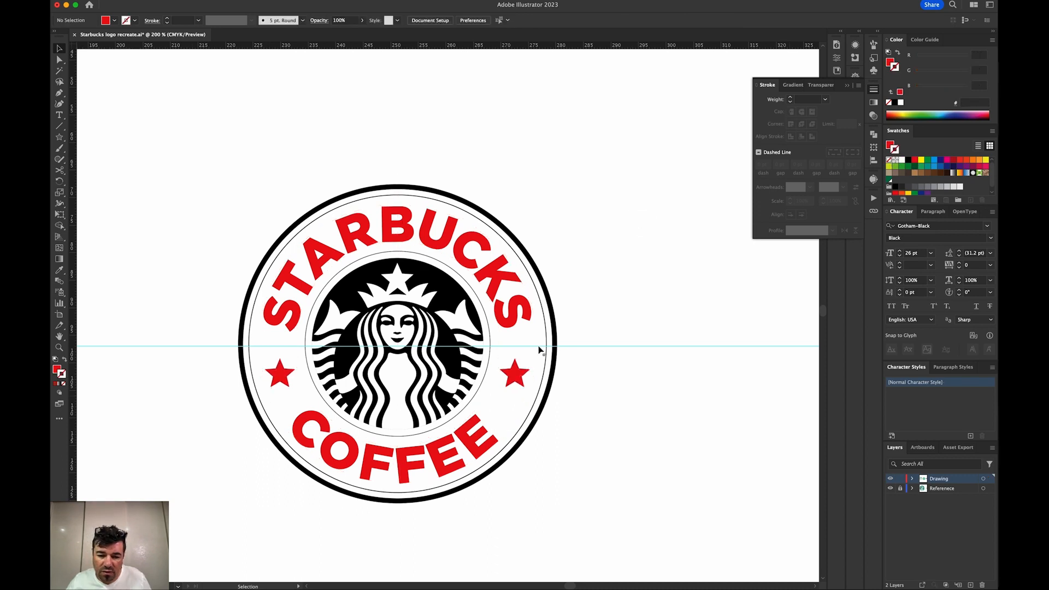
- Turn the thin circle just inside the outer ring into a solid black disc without stroke, send it to the back, and cut it
left_click(490, 358)
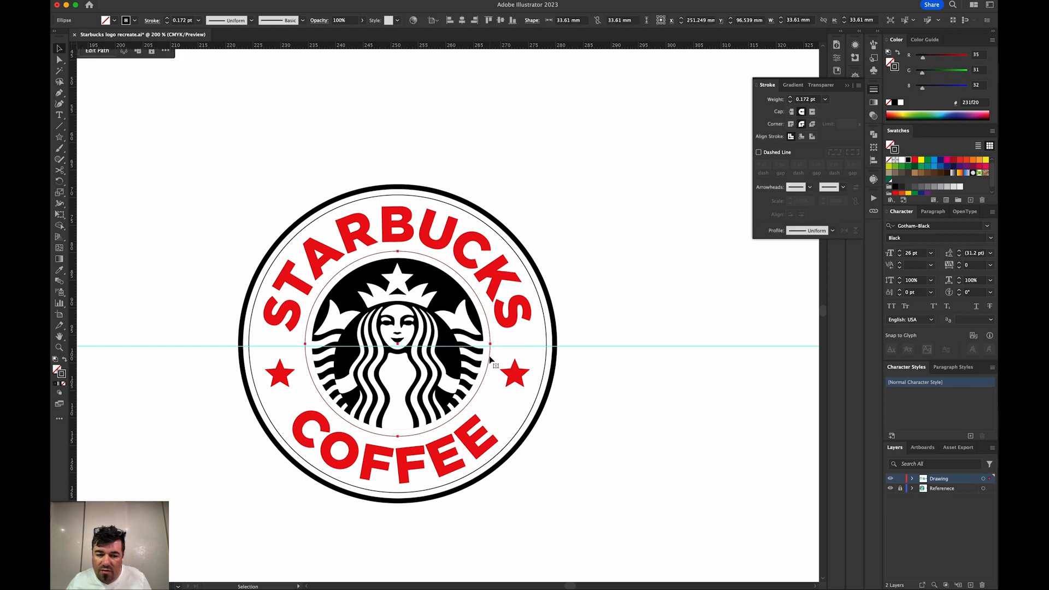
left_click_drag(491, 359, 548, 346)
left_click(923, 163)
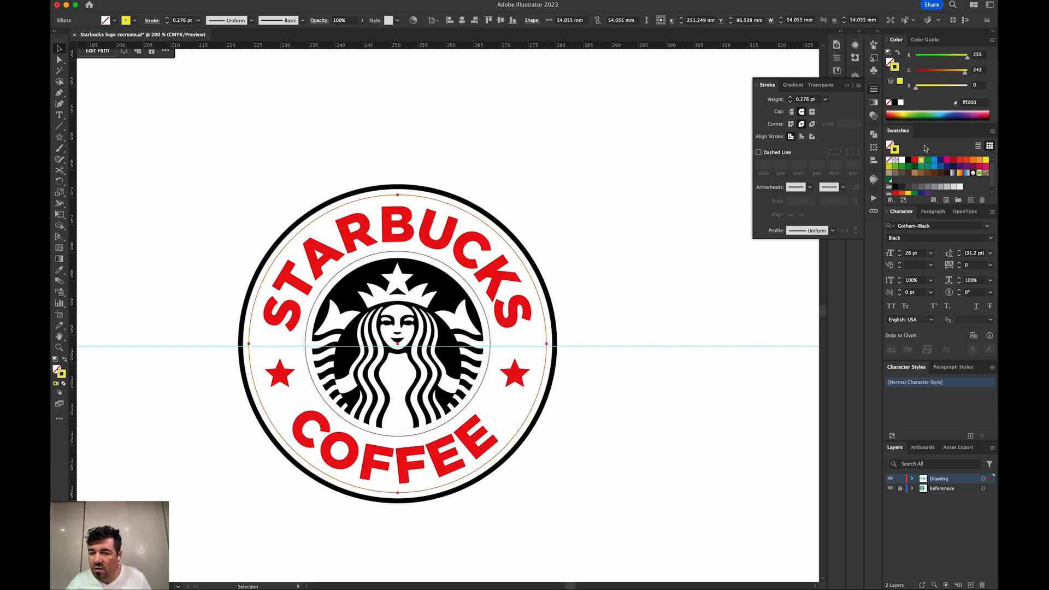
left_click(908, 160)
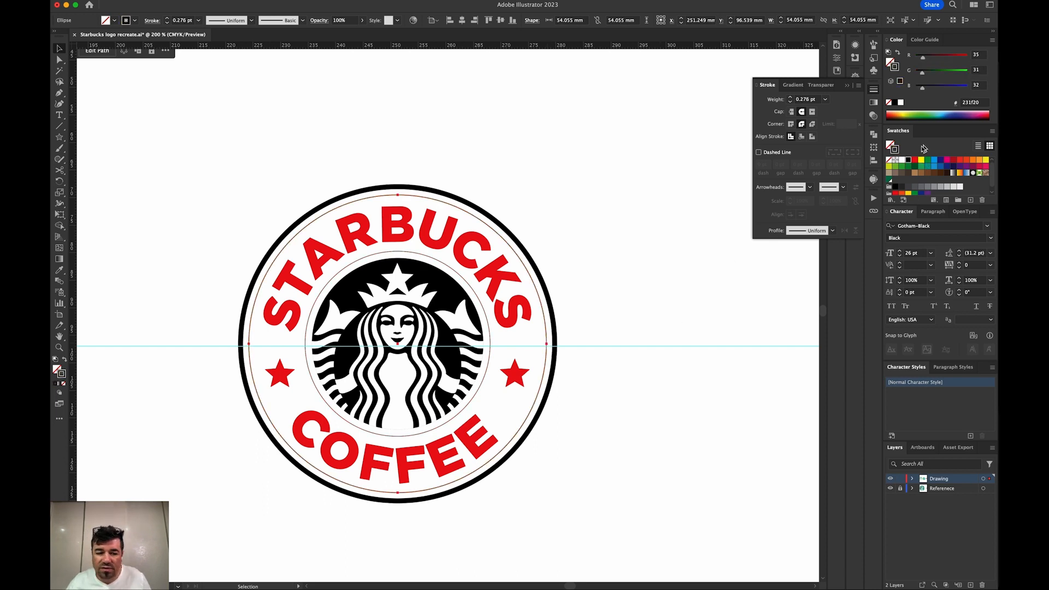
left_click(64, 360)
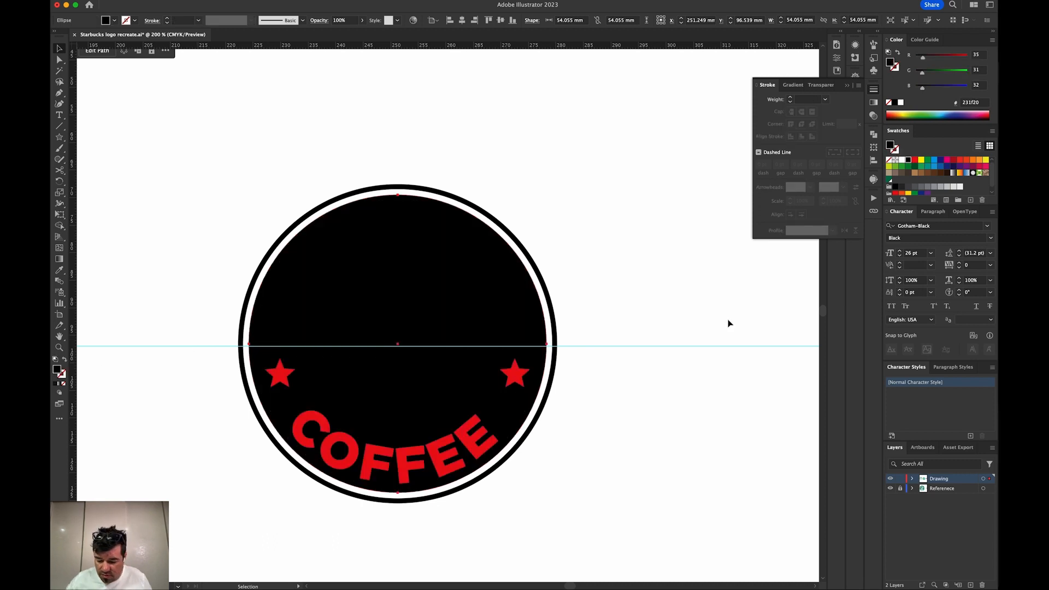
key("super+shift+bracketleft")
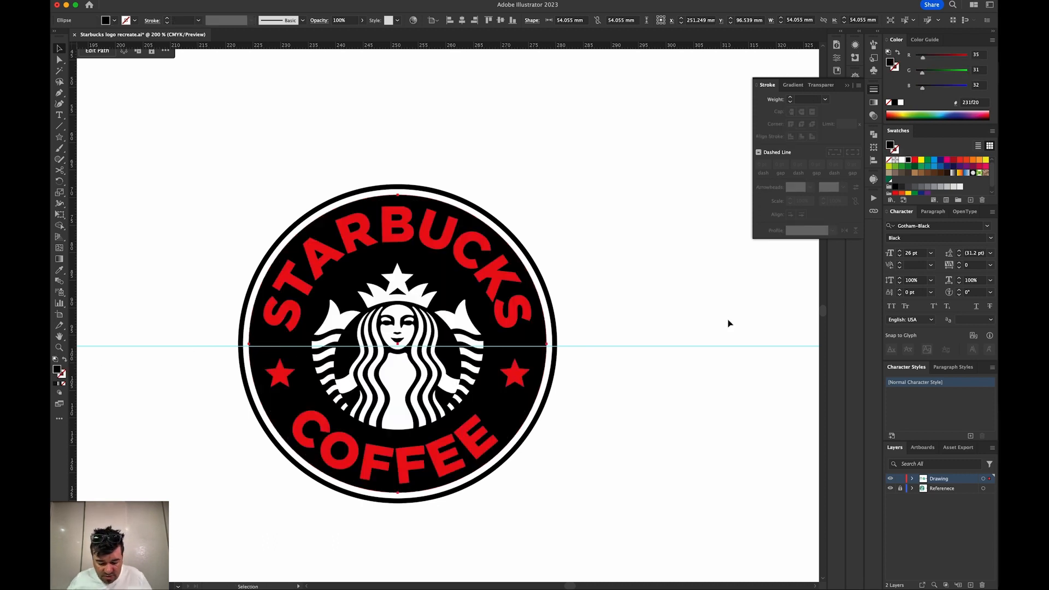
key("Delete")
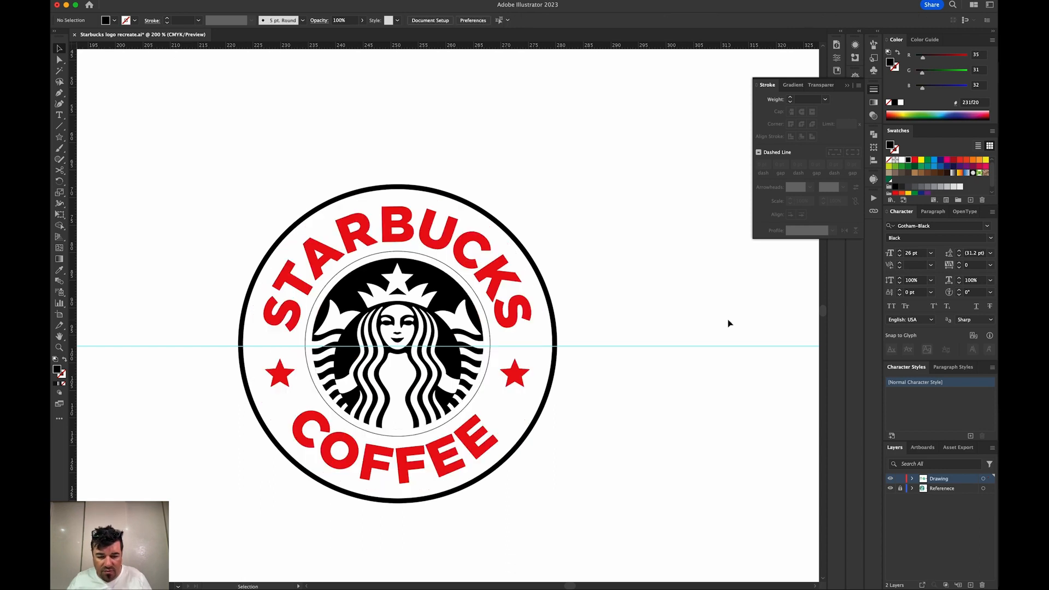
- Turn the thin circle around the siren into a solid light blue disc with no stroke
left_click(482, 385)
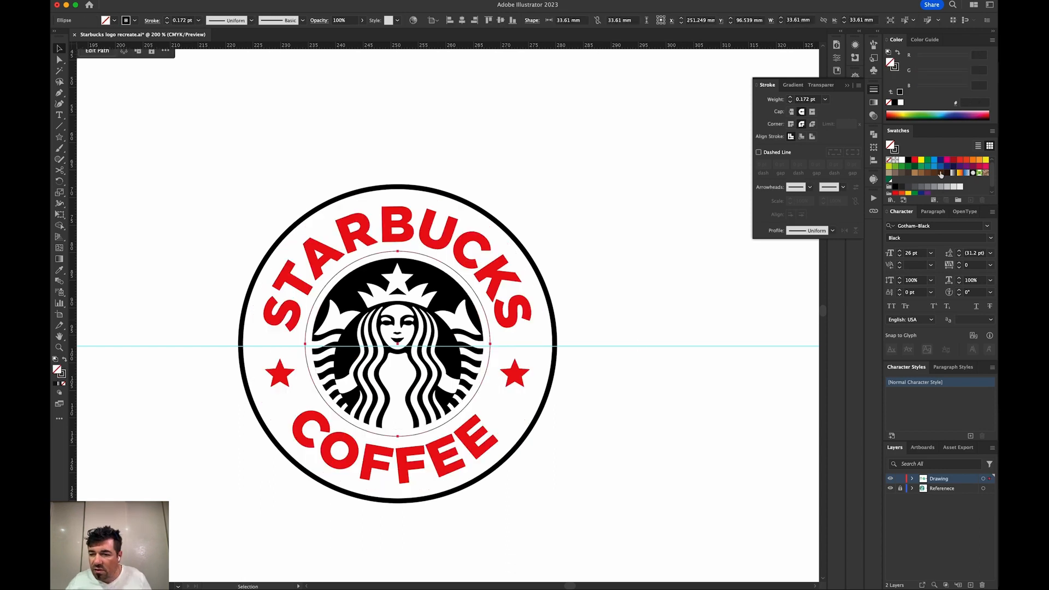
left_click(895, 149)
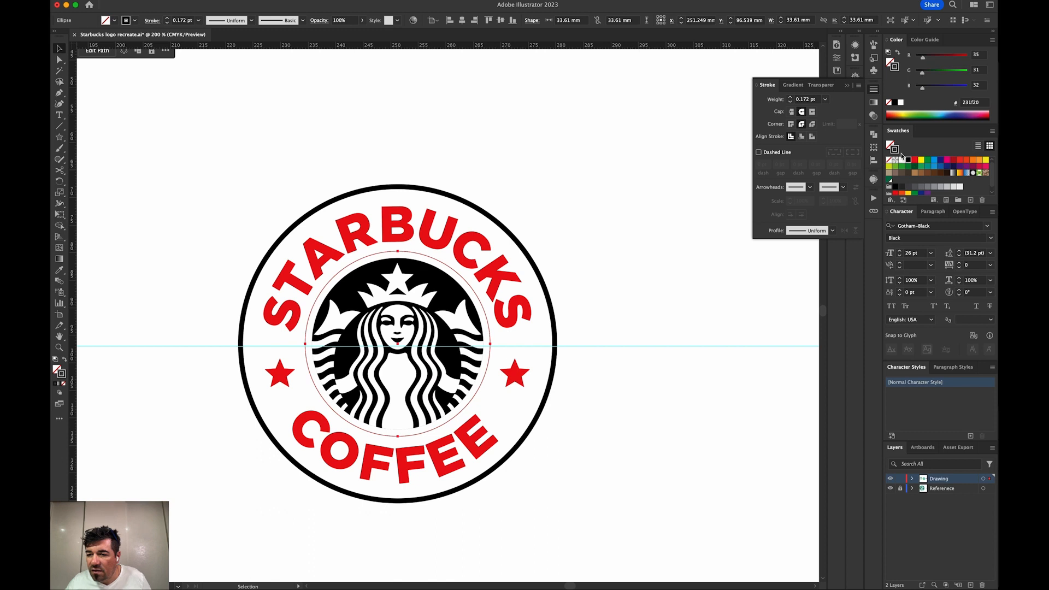
left_click(934, 160)
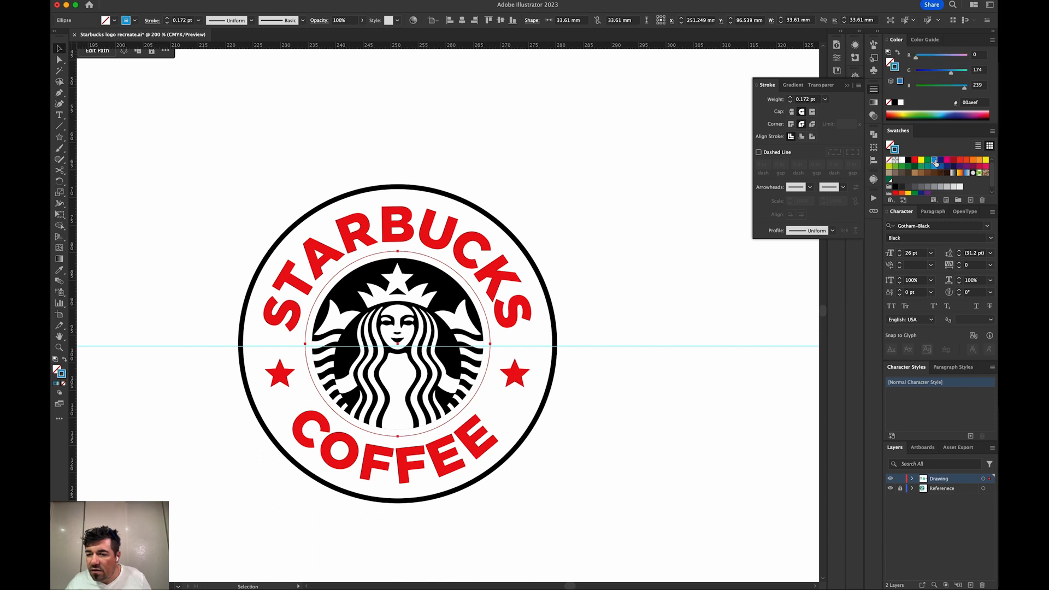
left_click(890, 160)
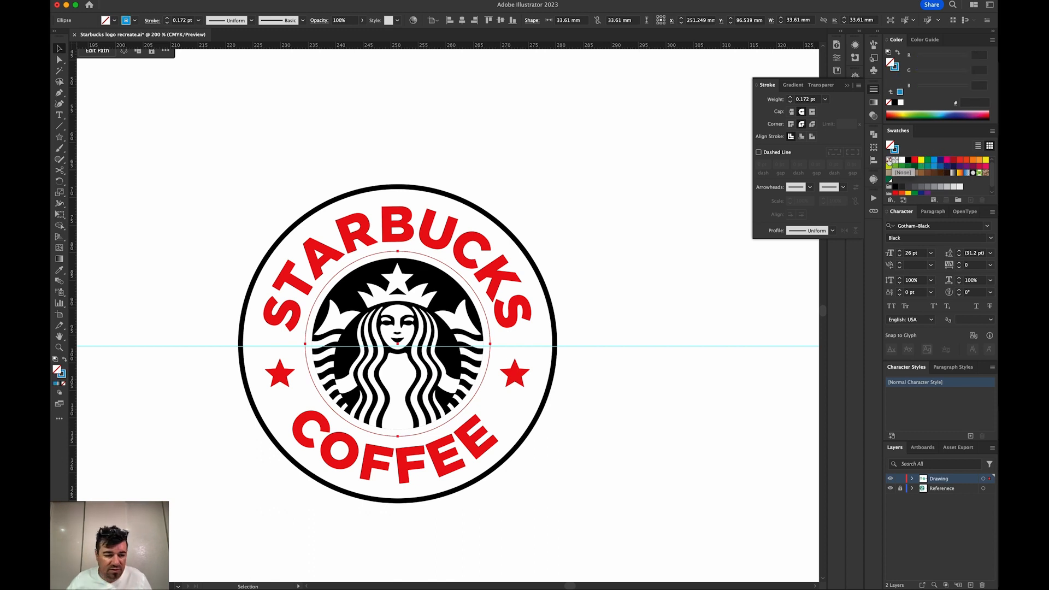
key("shift+x")
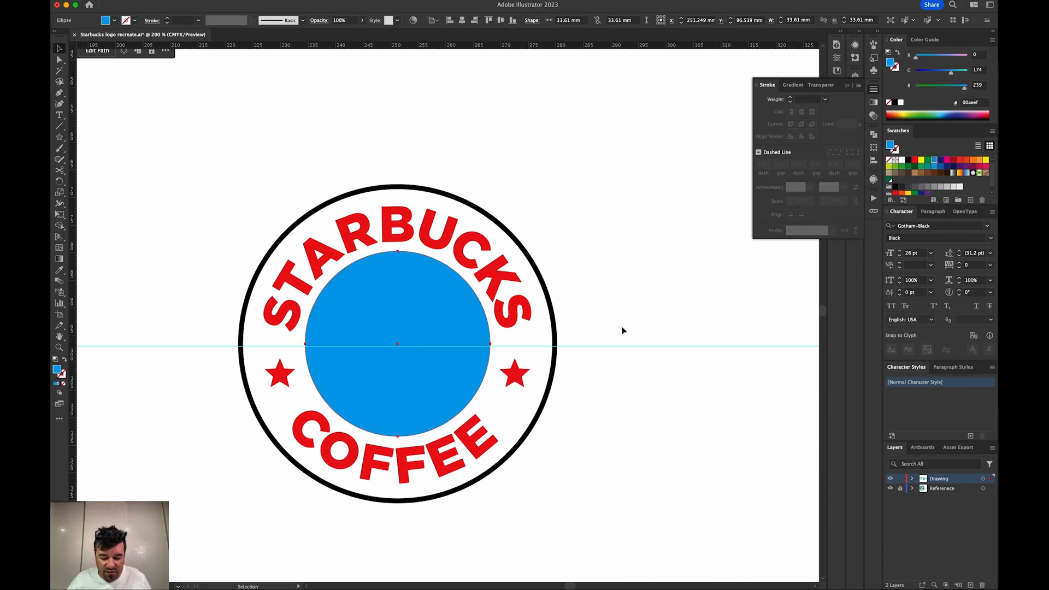
- Paste the black disc in back, combine it with the blue disc using Pathfinder Exclude, and fill the band with the green swatch
key("super+b")
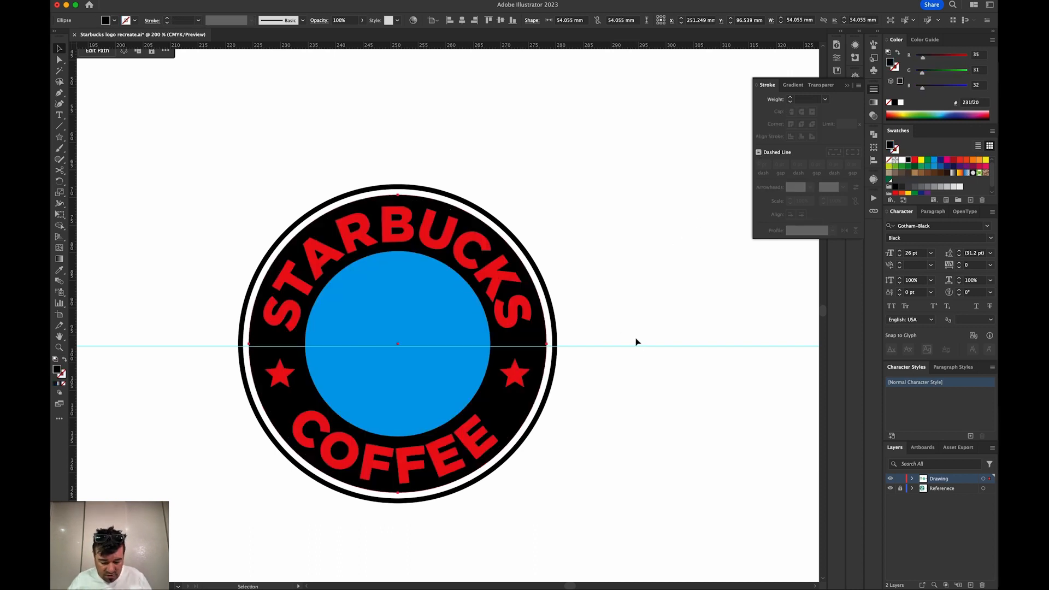
left_click(451, 343, "shift")
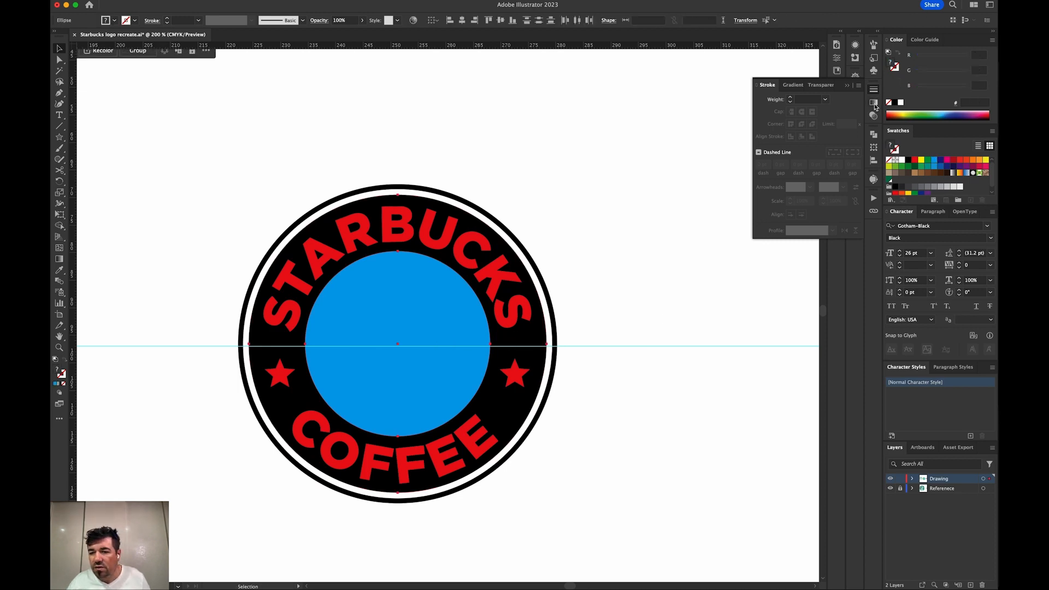
left_click(875, 135)
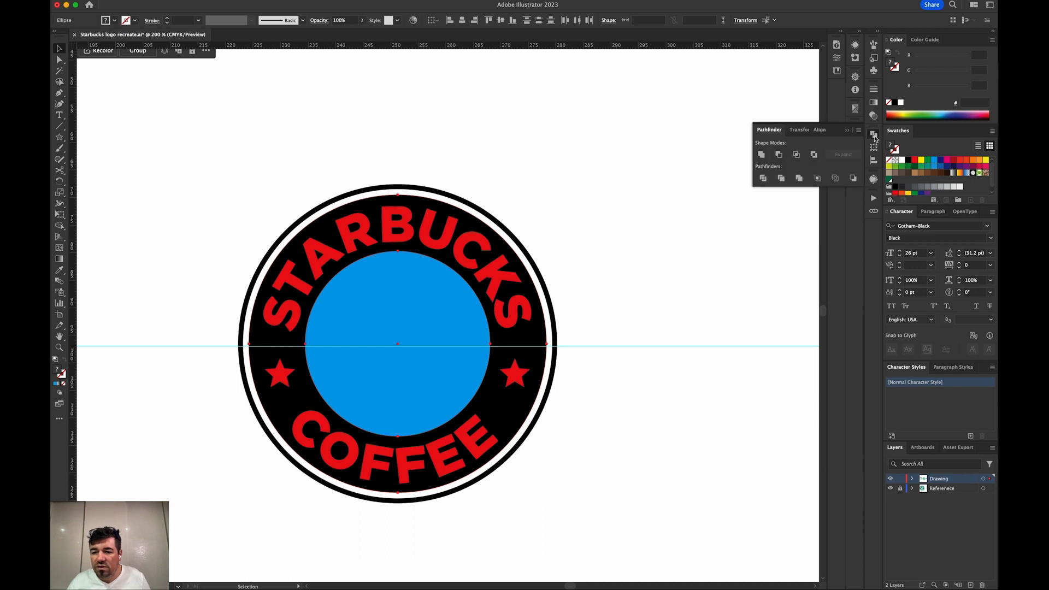
left_click(814, 156)
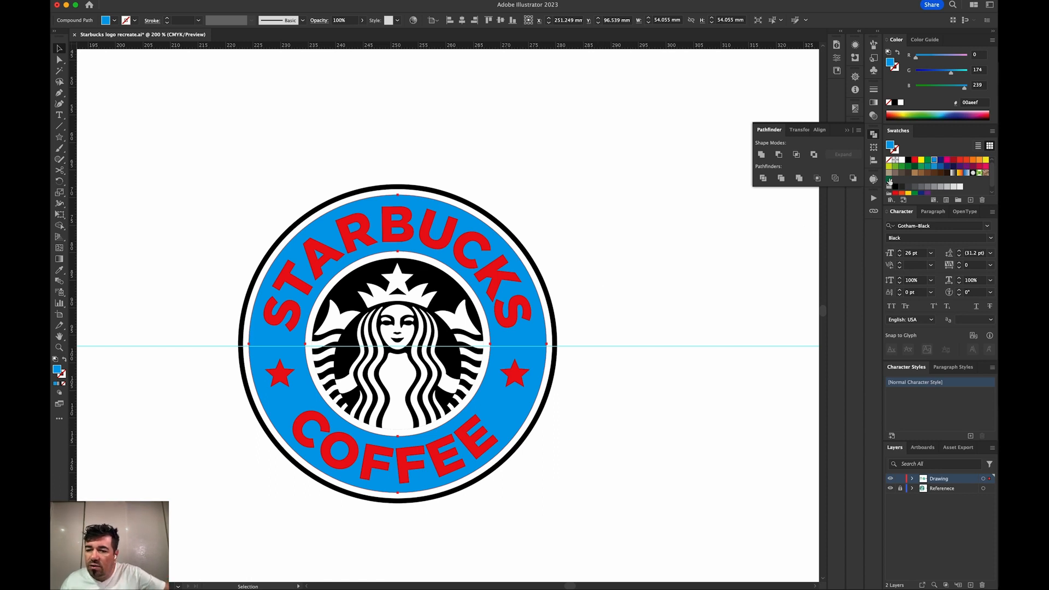
left_click(890, 181)
left_click(582, 403)
- Fill the two side stars and both the COFFEE and STARBUCKS lettering with white
key("c")
left_click(511, 377)
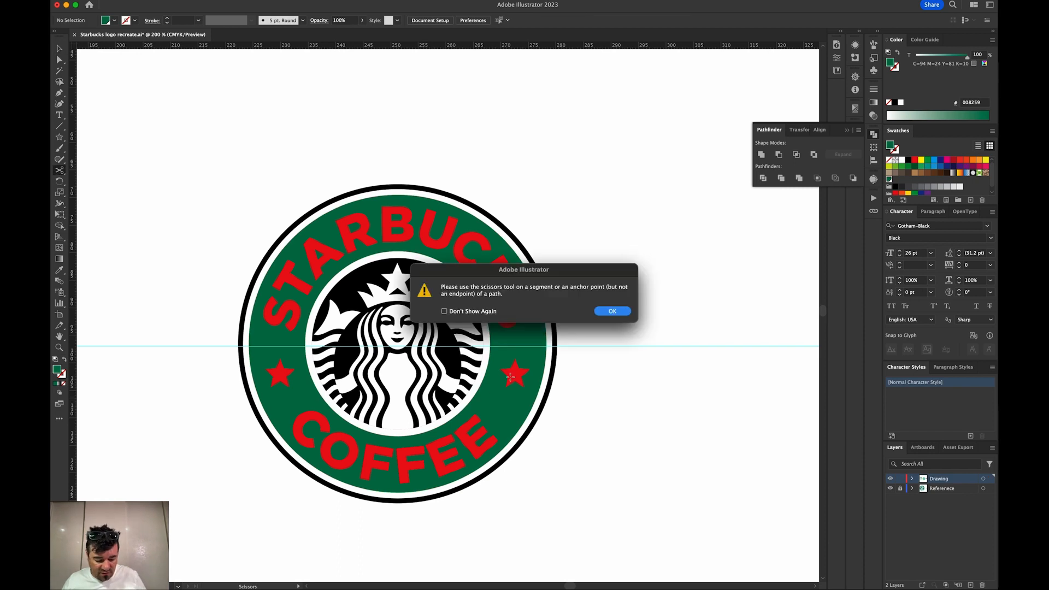
key("Return")
key("v")
left_click(511, 377)
left_click(281, 378, "shift")
left_click(316, 426, "shift")
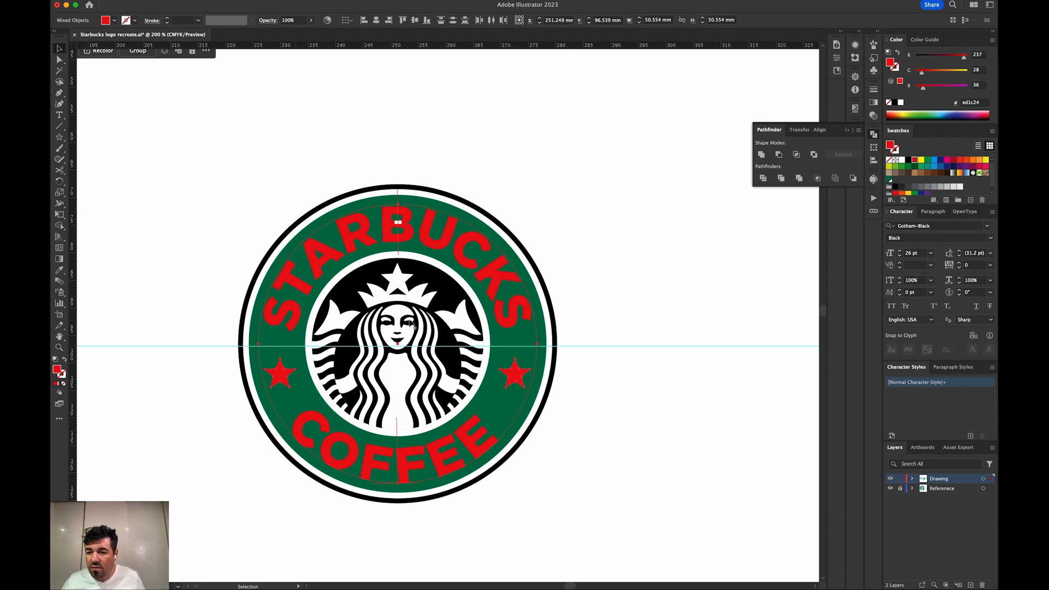
left_click(902, 160)
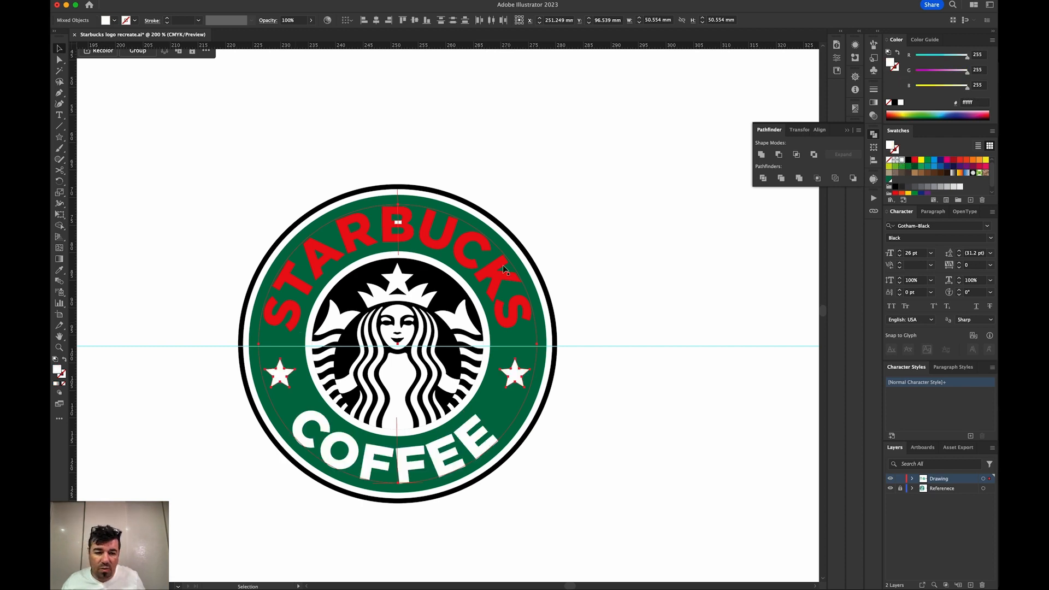
left_click(505, 289)
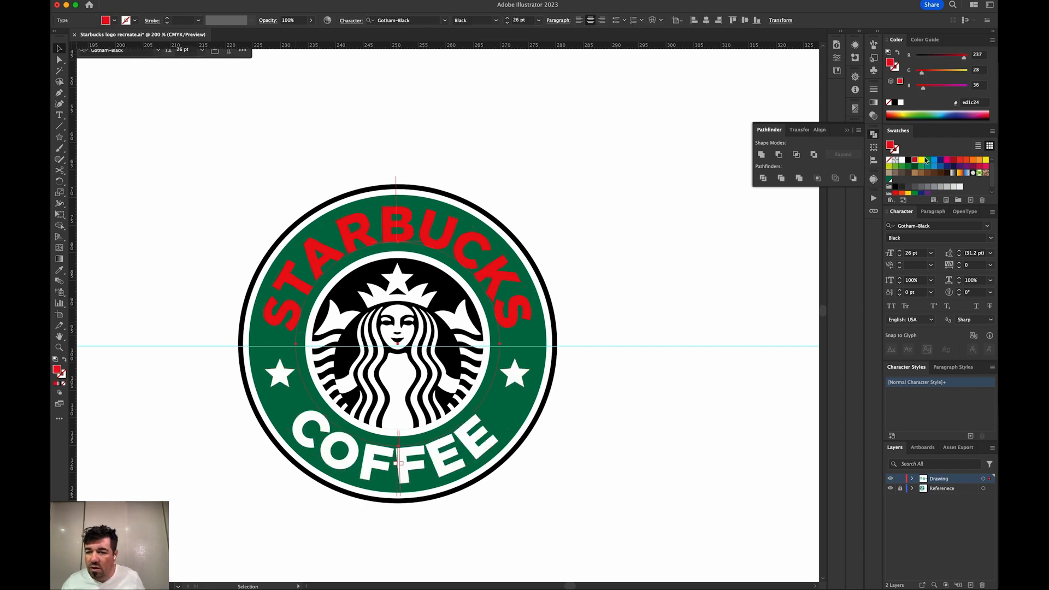
left_click(901, 160)
left_click(678, 202)
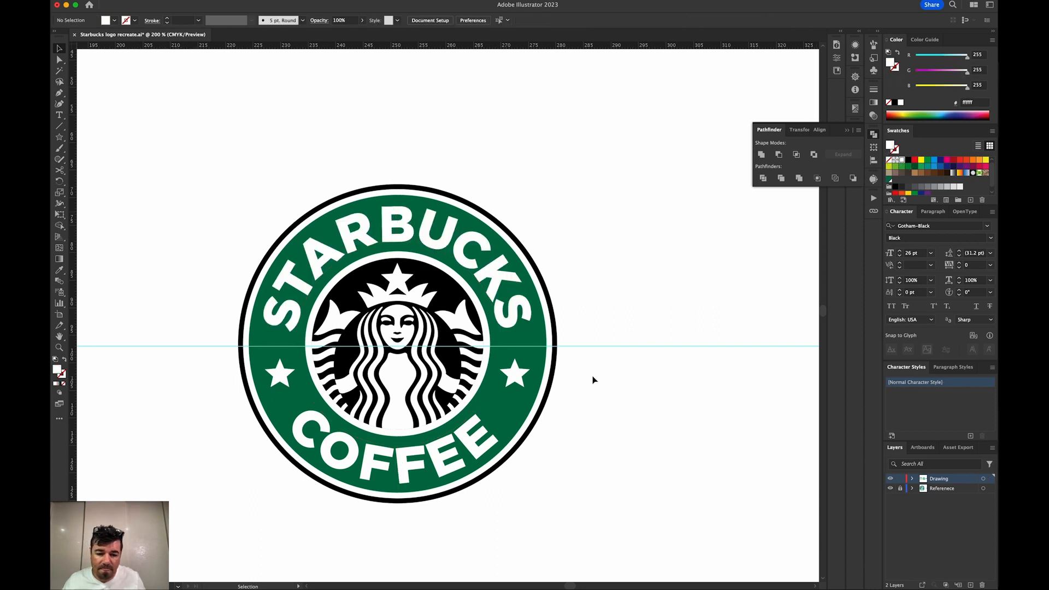
- Recolour the outermost ring's stroke with the same green swatch as the band and deselect it
left_click(554, 367)
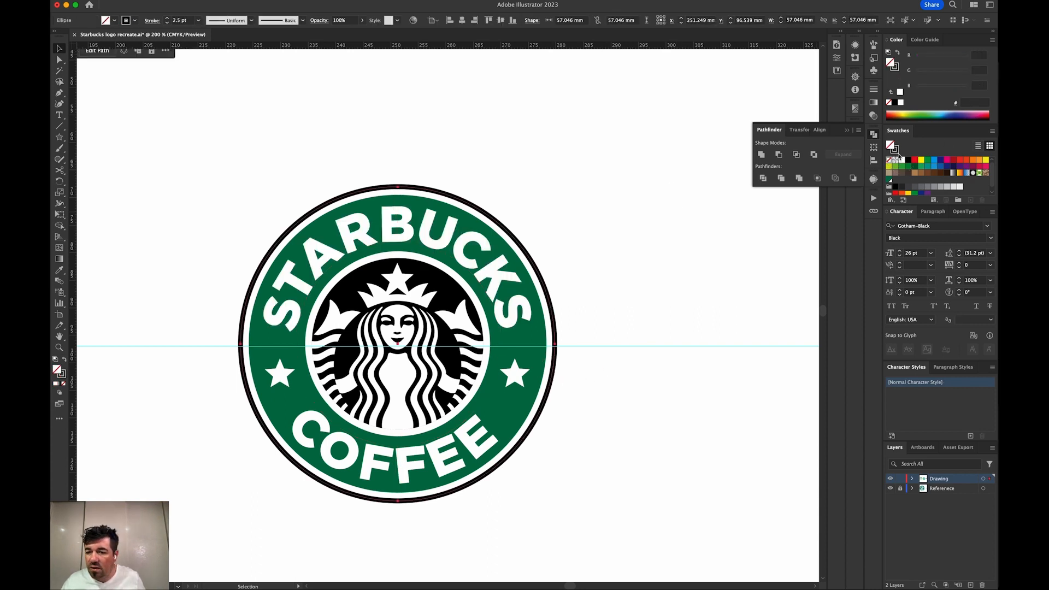
left_click(890, 181)
left_click(715, 267)
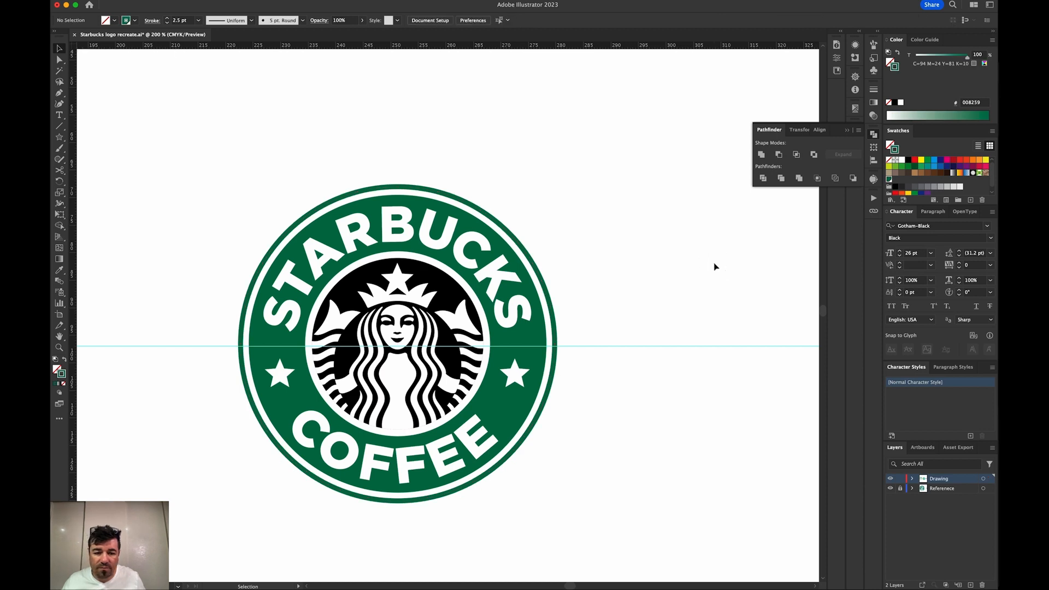
- Edit the COFFEE lettering and set the kerning in front of its C to 0
key("super+minus")
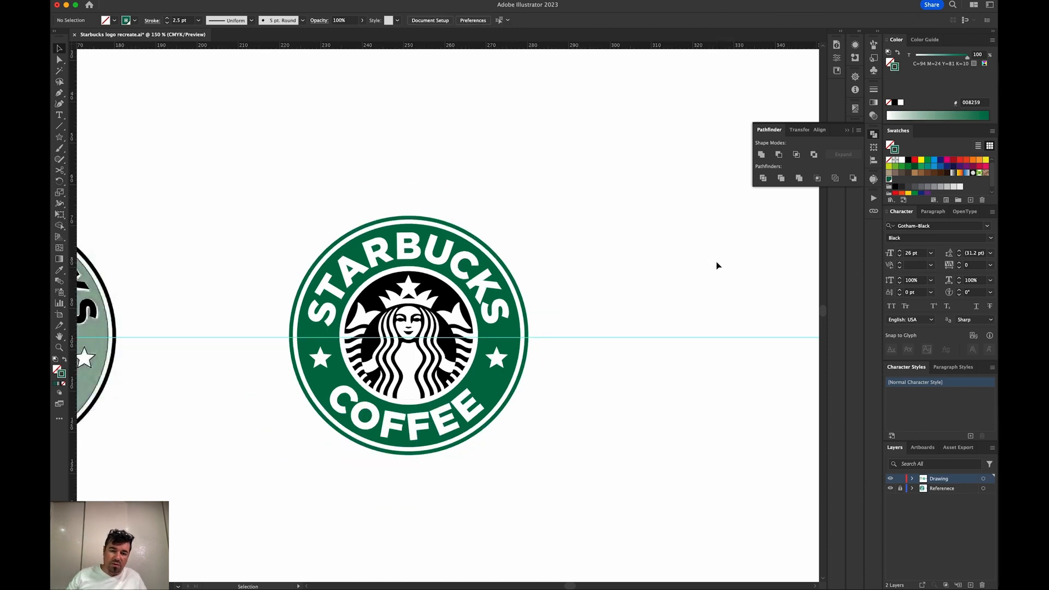
left_click_drag(641, 308, 680, 279)
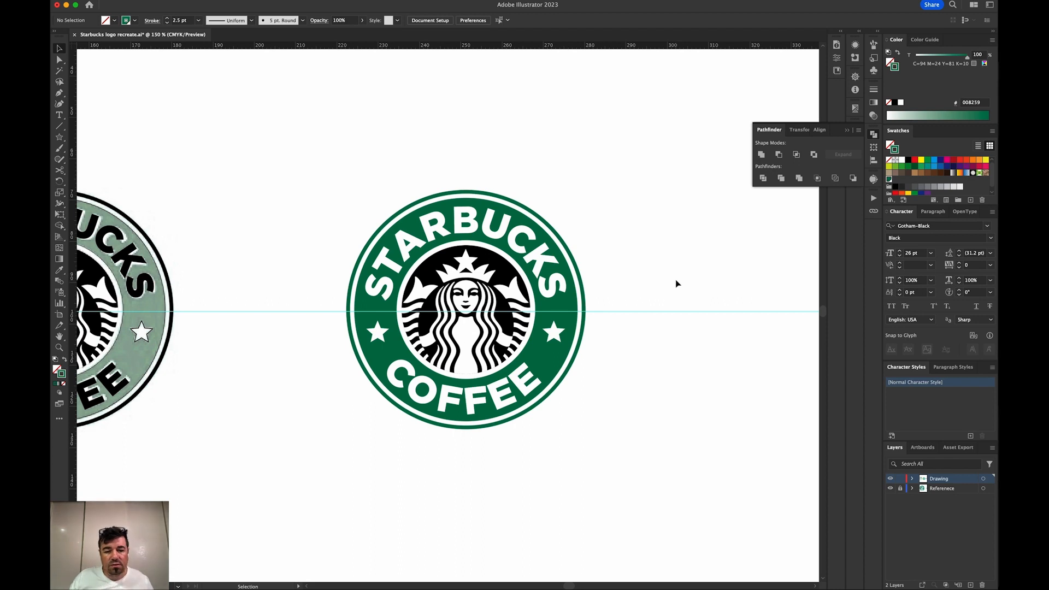
left_click(508, 396)
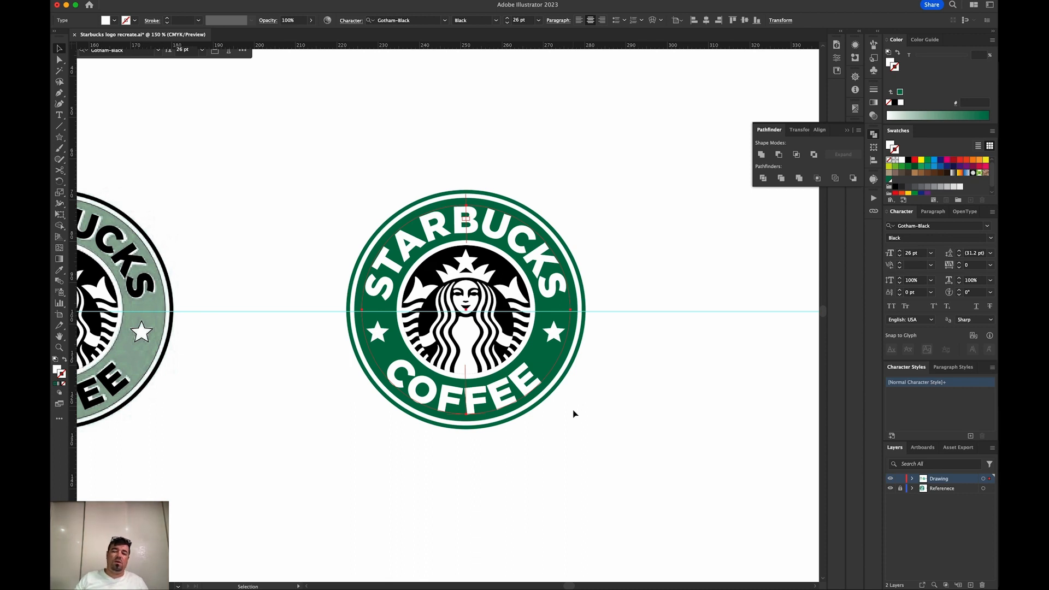
double_click(510, 415)
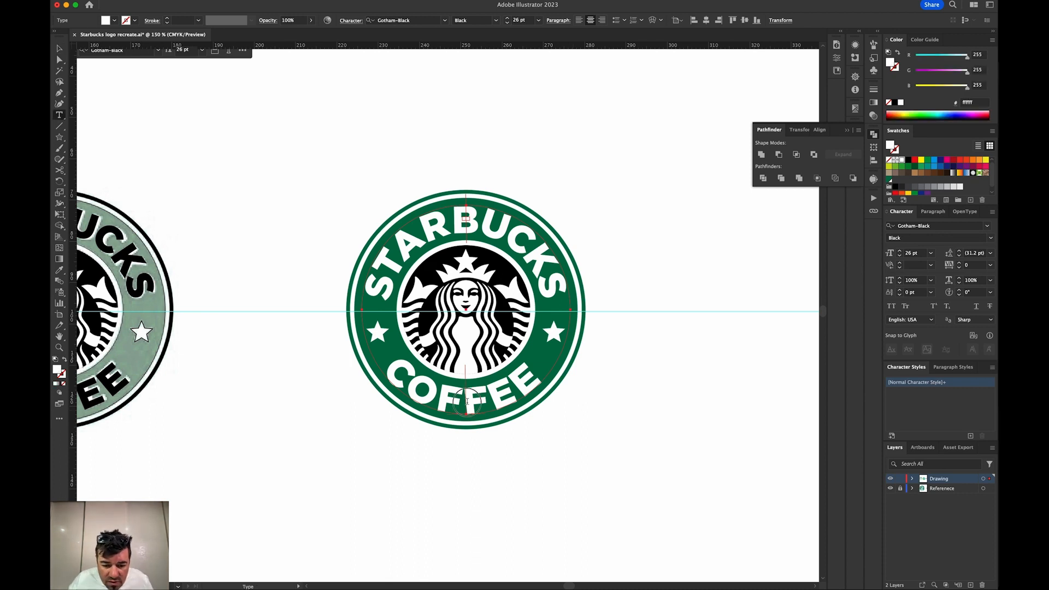
key("alt+Right")
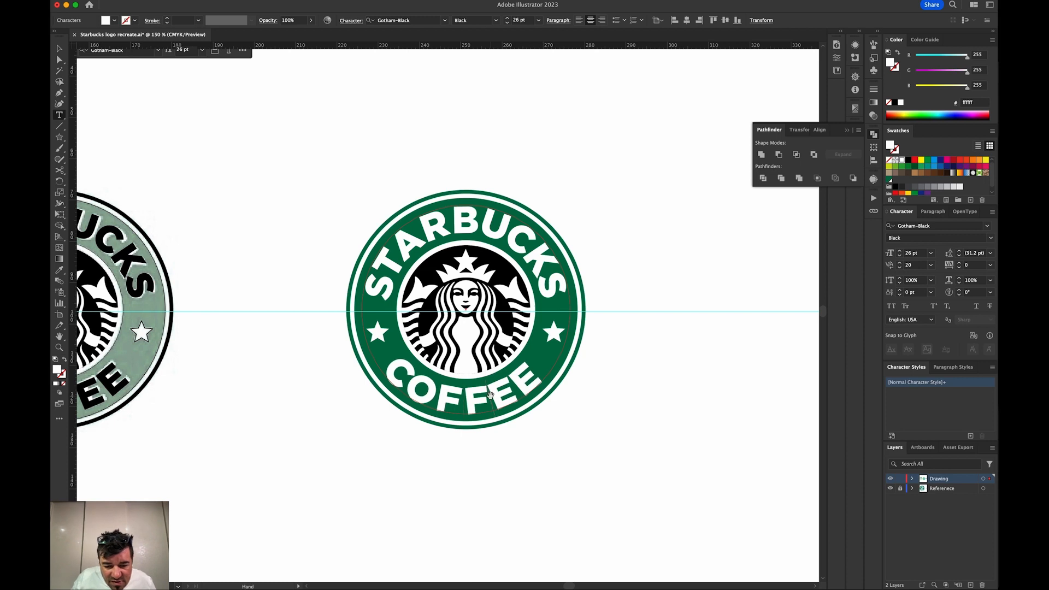
key("alt+Left")
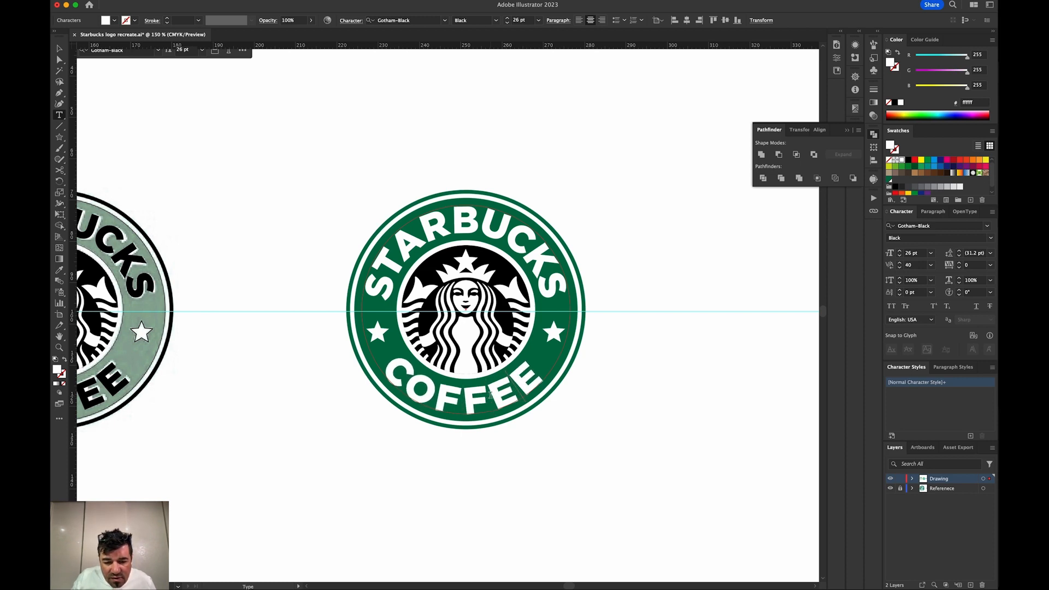
key("alt+Right")
key("alt+Right")
key("alt+Right")
key("alt+Right")
key("alt+Right")
key("alt+Right")
key("alt+Right")
key("alt+Right")
key("alt+Right")
key("alt+Right")
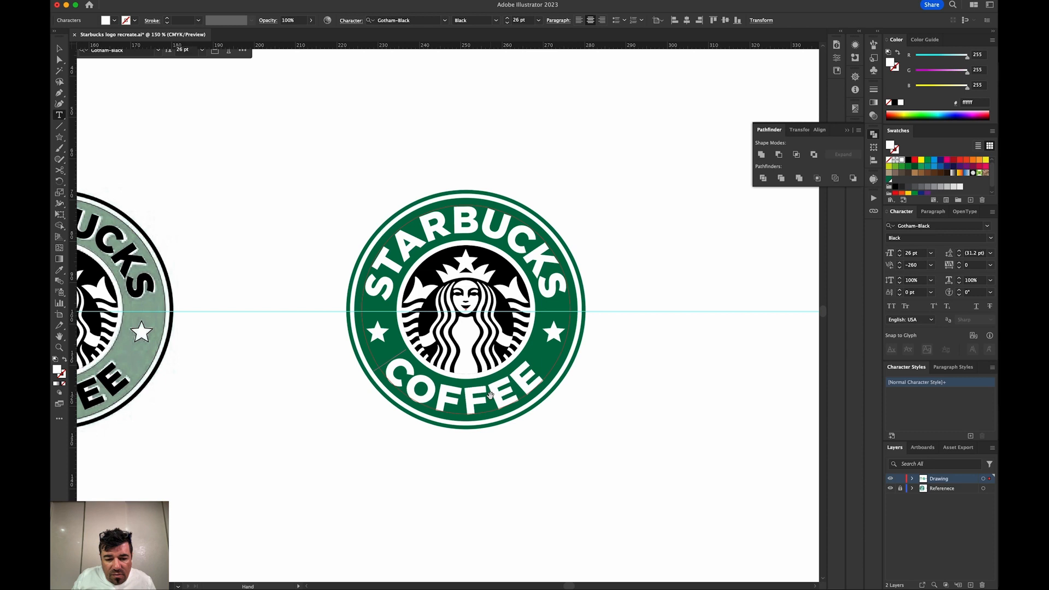
key("alt+Right")
key("alt+Right")
key("alt+Right")
key("alt+Right")
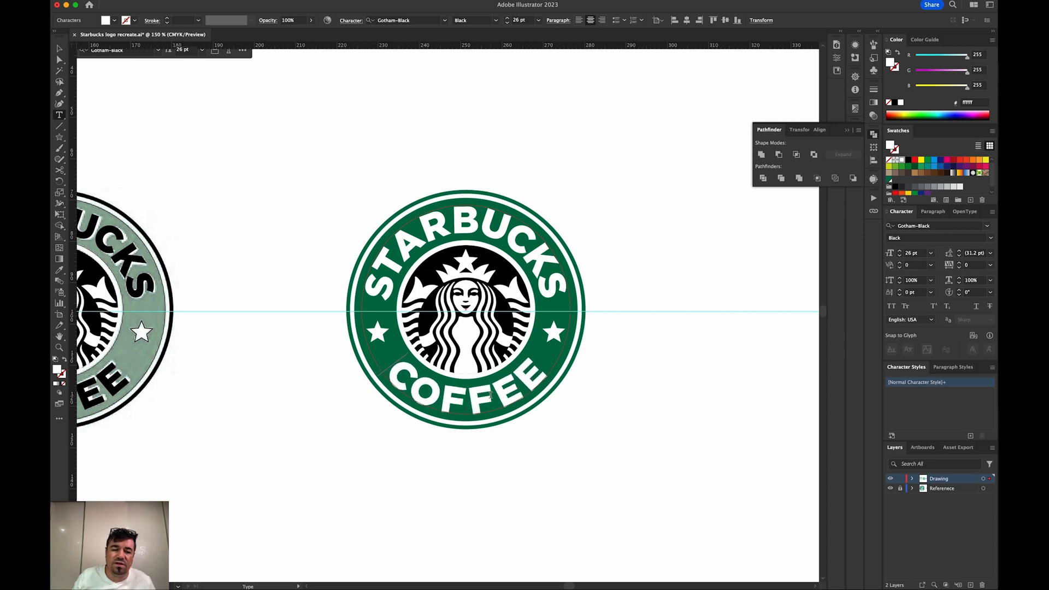
- Set the kerning at the cursor in the COFFEE lettering to -20 and the text's tracking to 20
key("alt+Right")
key("alt+Right")
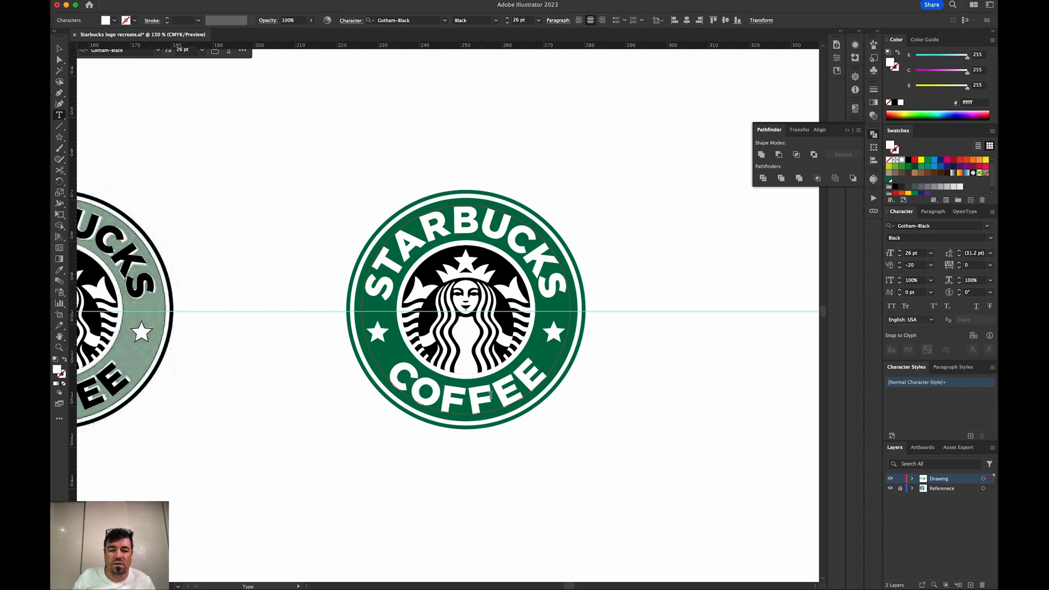
left_click(65, 61)
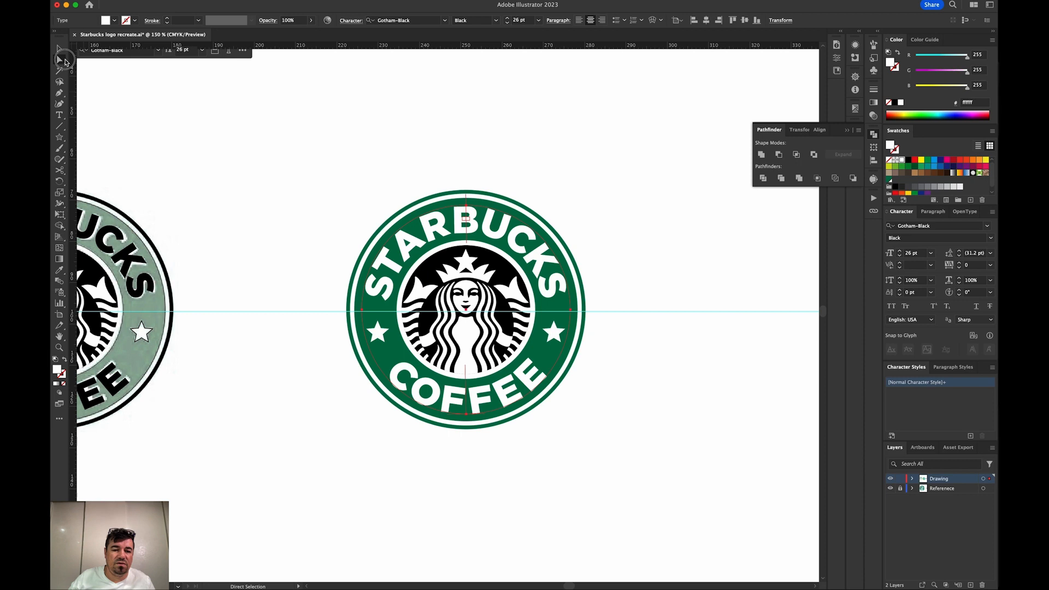
key("alt+Right")
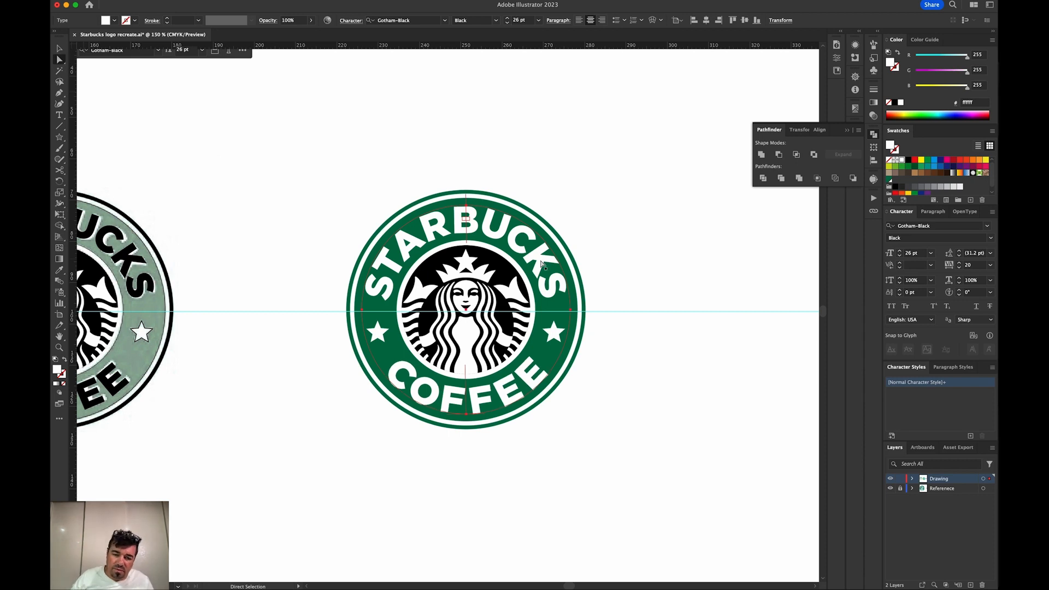
left_click(637, 328)
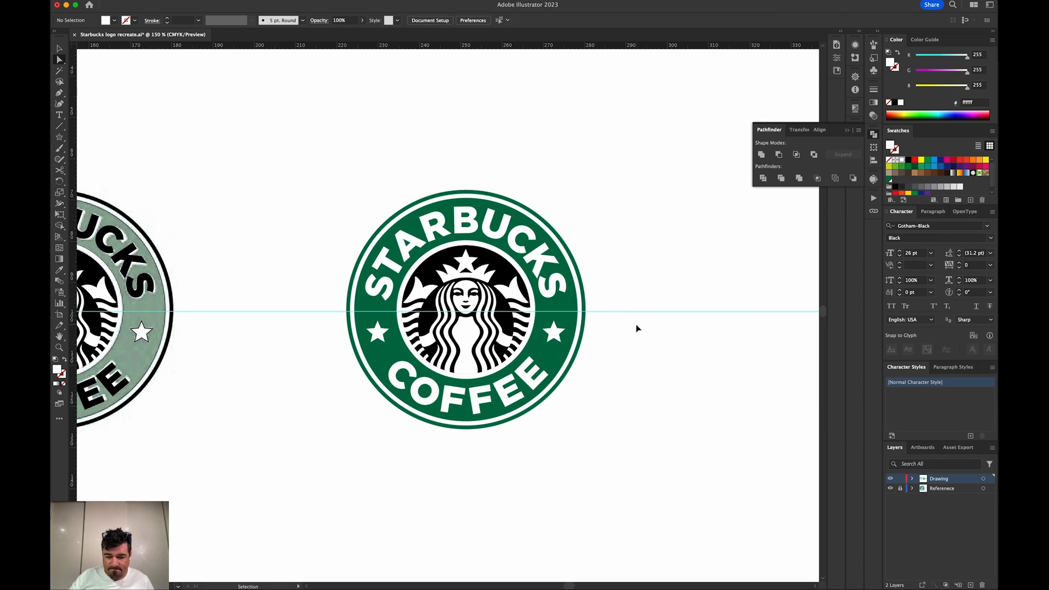
- Save a copy of the document on the Desktop as Starbucks logo recreate_02.ai
key("super+minus")
key("super+minus")
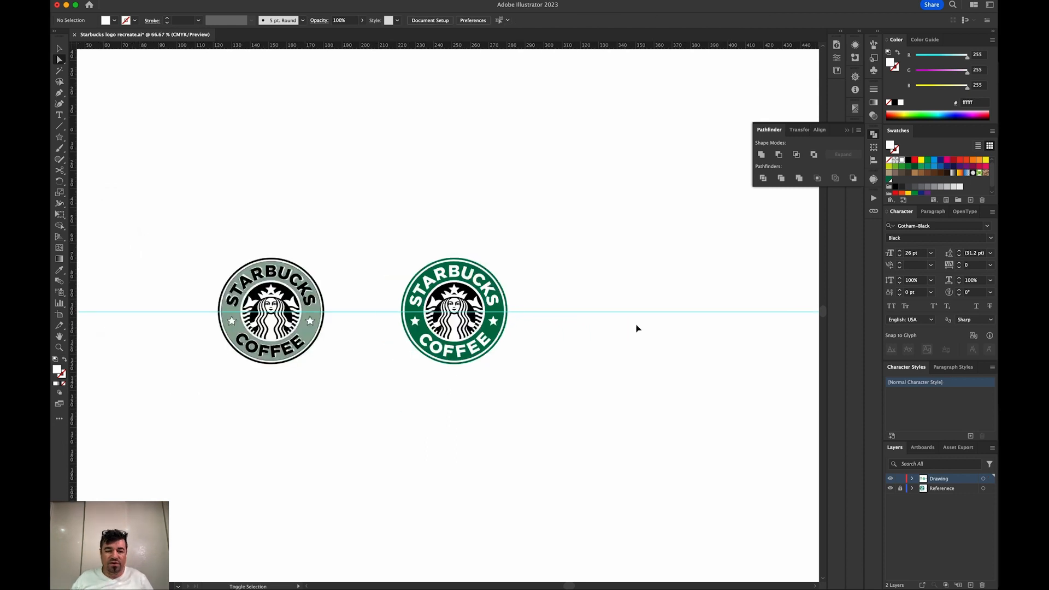
key("super+shift+s")
key("Right")
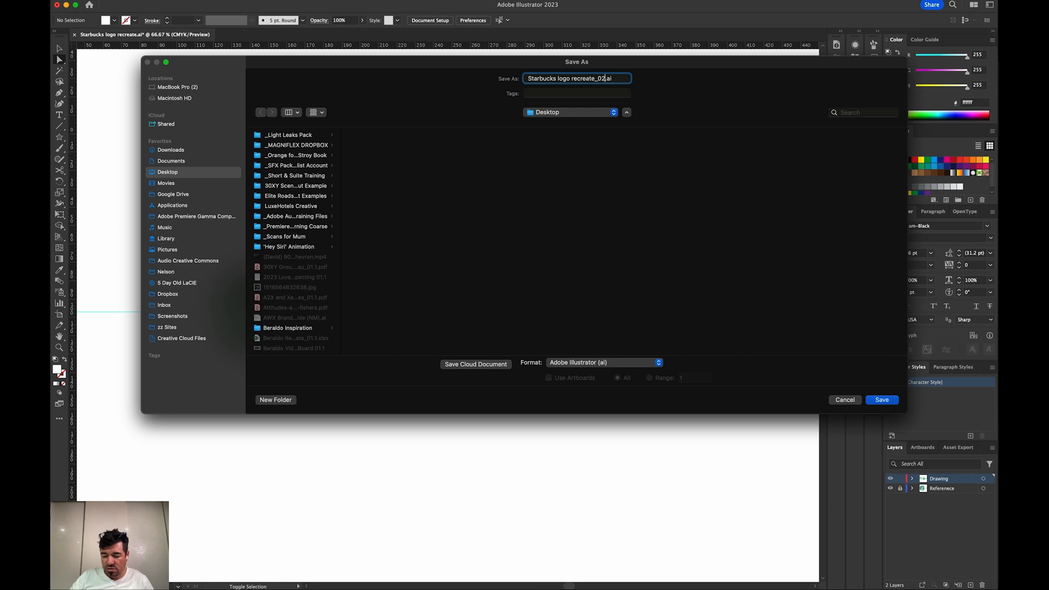
type("_02")
key("Return")
key("Return")
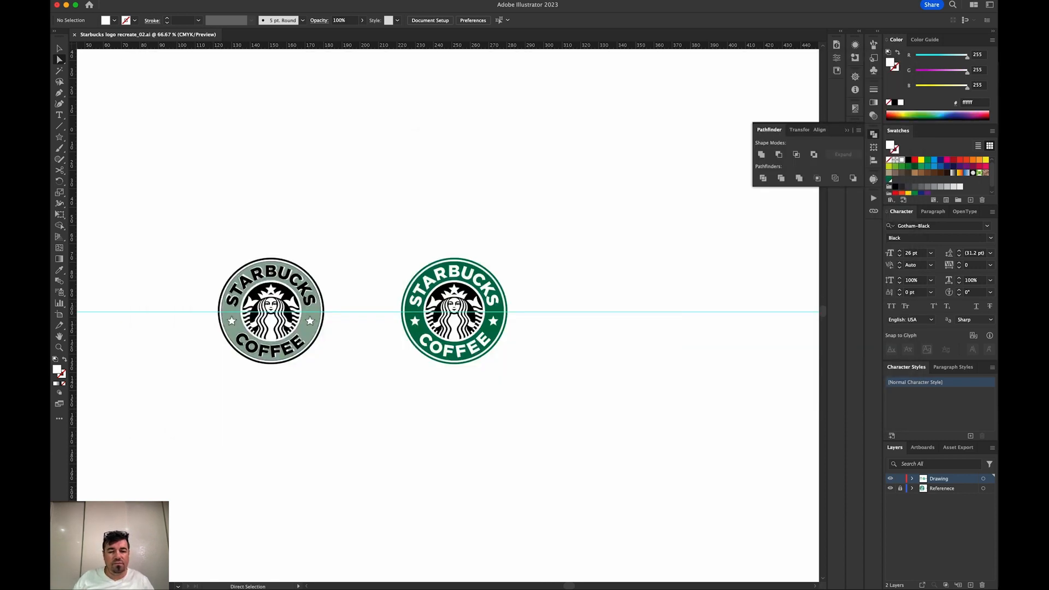
- Delete the large green siren drawing and the yellow tracing over the large reference logo
key("v")
key("super+minus")
key("super+minus")
key("super+minus")
key("super+minus")
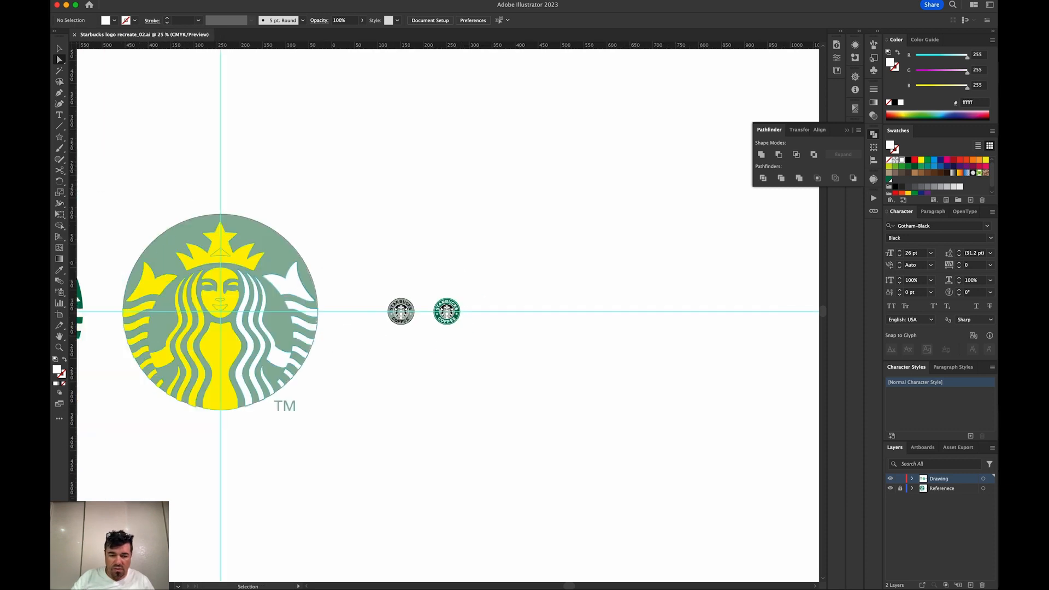
key("super+minus")
left_click_drag(422, 368, 611, 368)
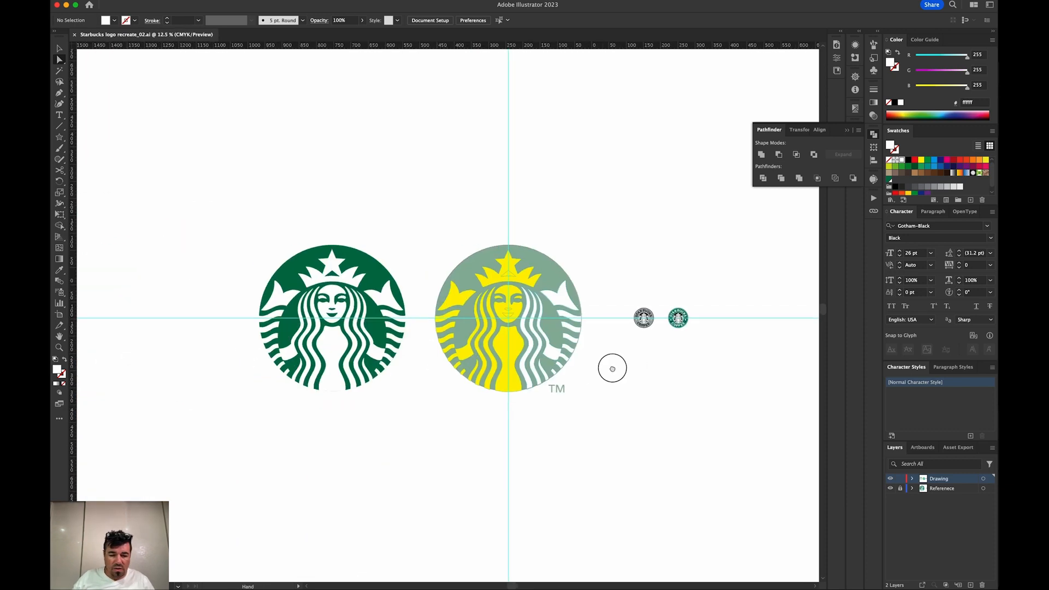
key("v")
left_click_drag(222, 205, 593, 466)
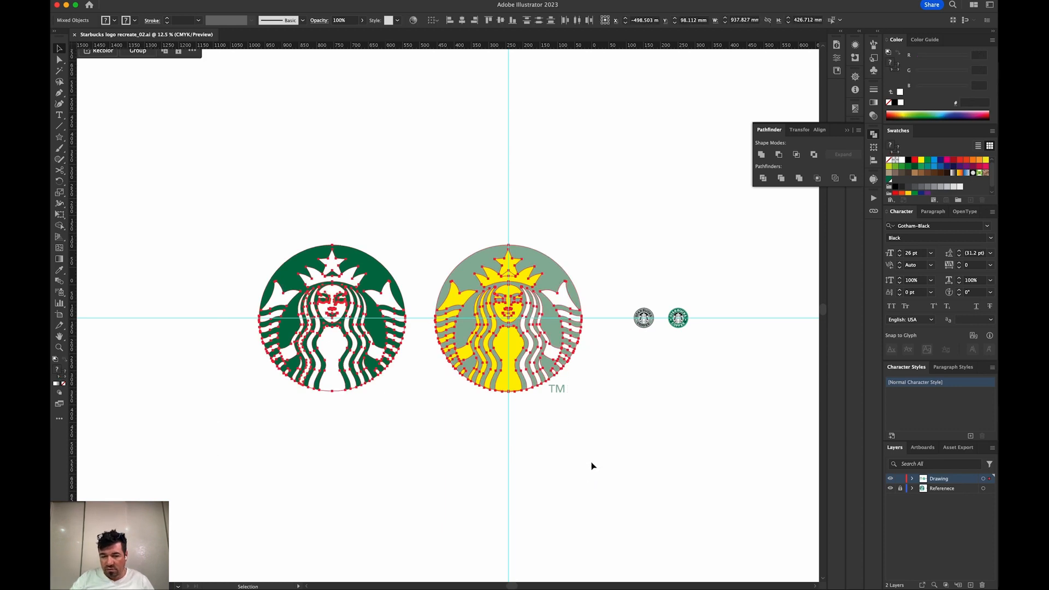
key("Delete")
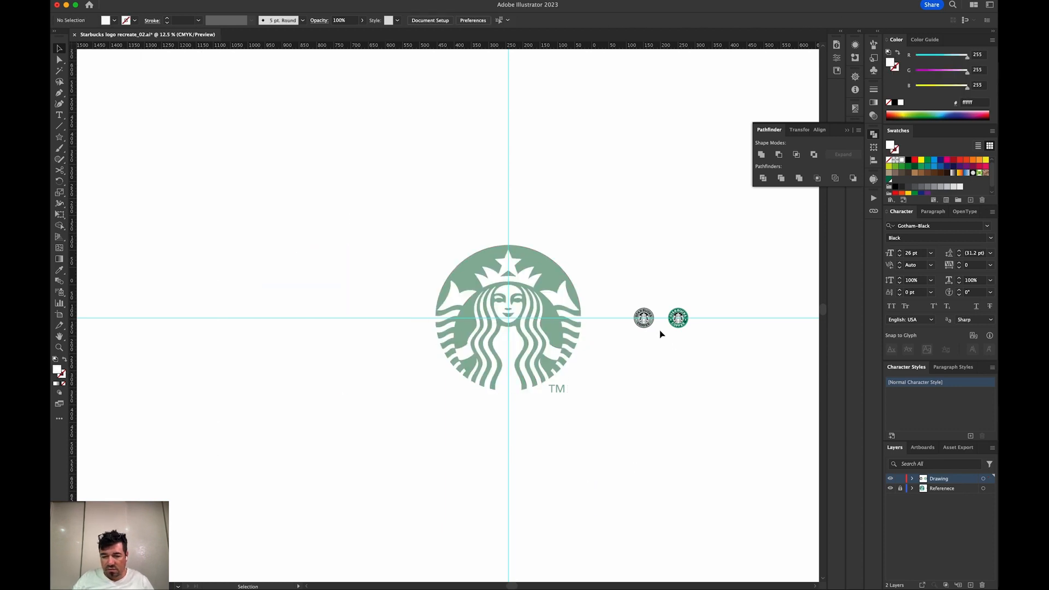
- Delete the drawn group over the small grey reference logo and hide the reference layer
left_click_drag(622, 296, 660, 358)
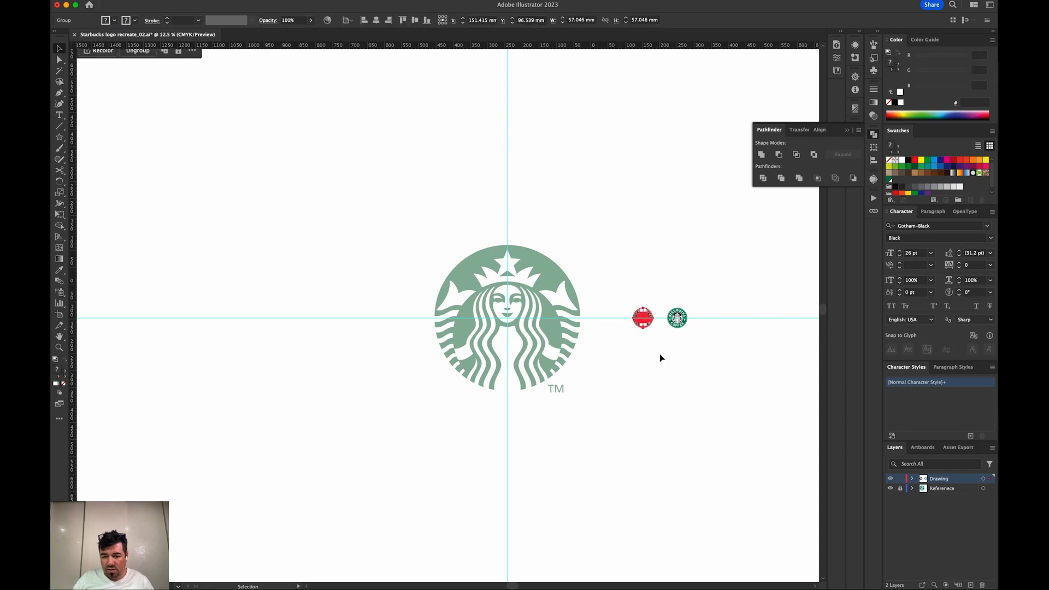
left_click(661, 358)
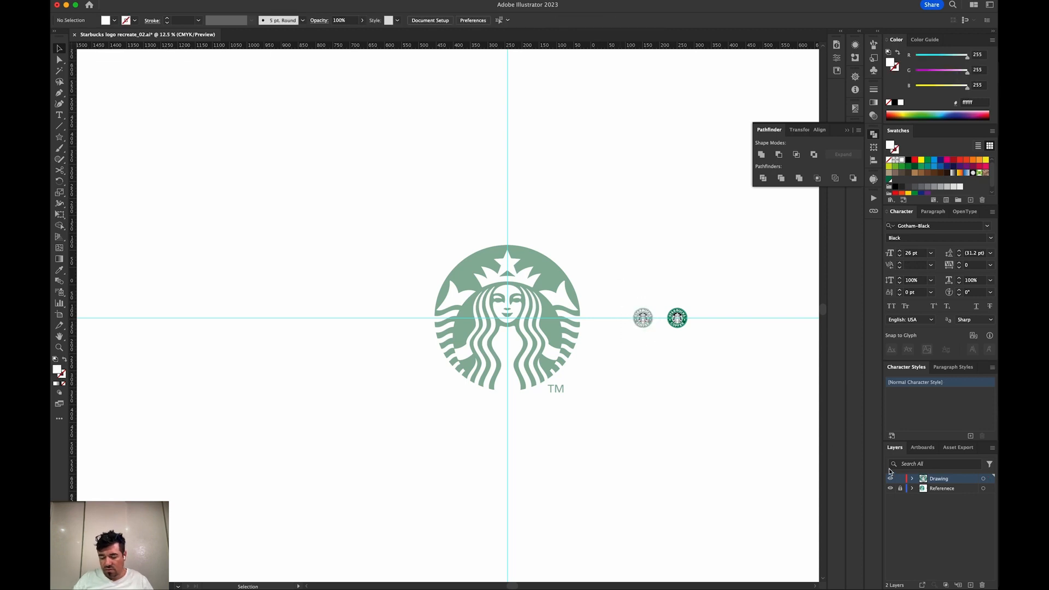
left_click(890, 489)
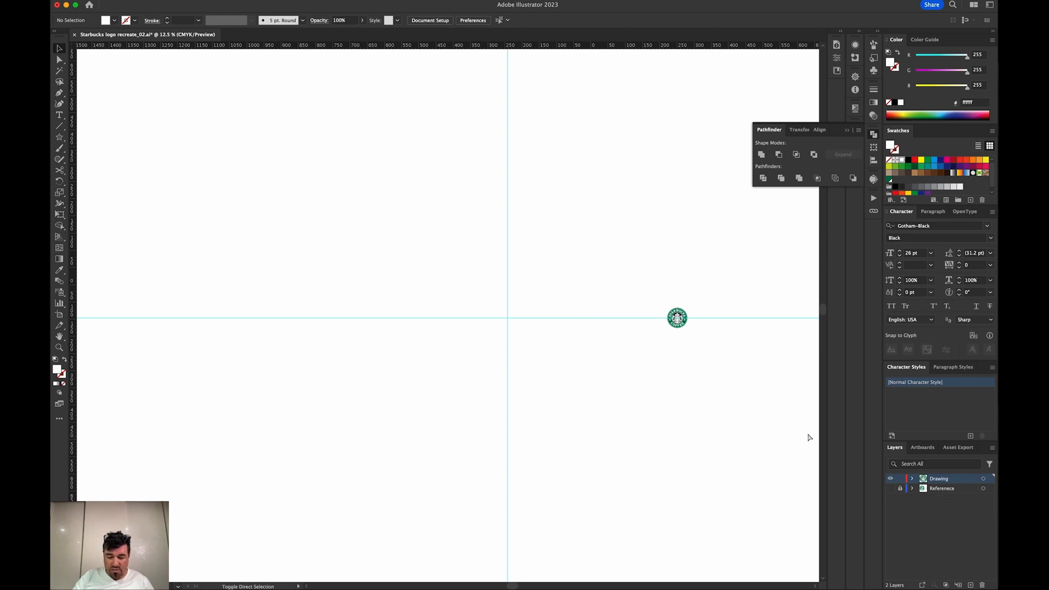
- Show the artboard and delete the crossing horizontal and vertical guides
key("super+shift+h")
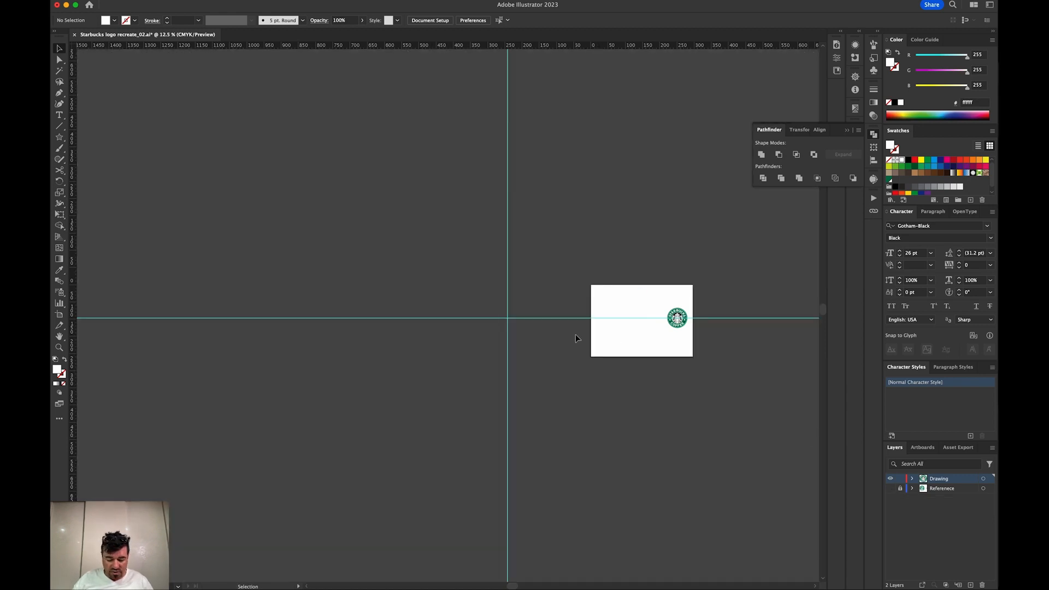
key("a")
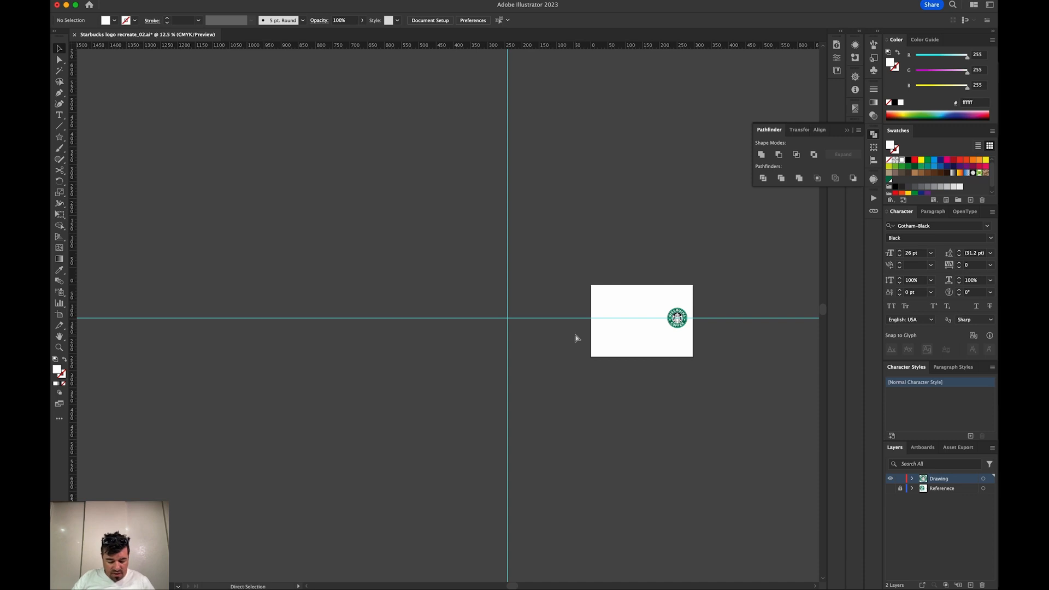
key("v")
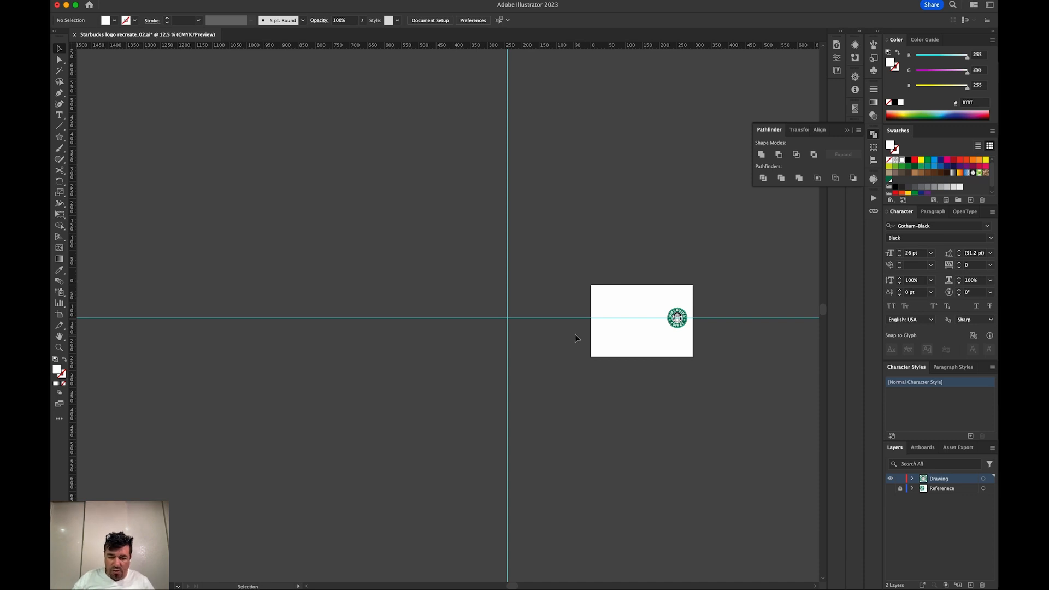
left_click_drag(495, 303, 532, 336)
key("Delete")
key("super+0")
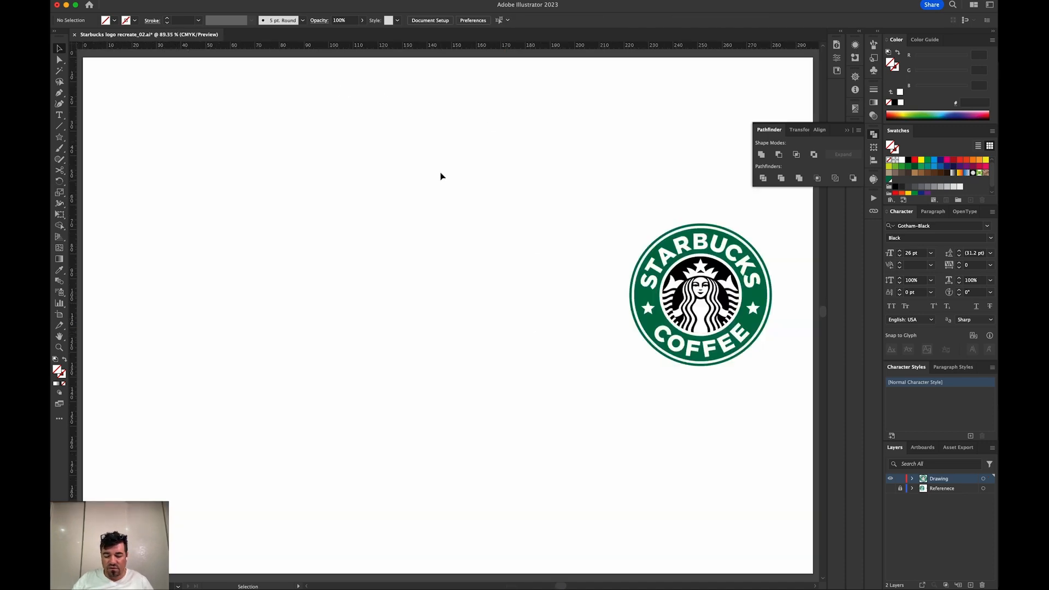
- Cut the whole green round logo and paste it in the centre of the artboard, leaving it deselected
key("super+a")
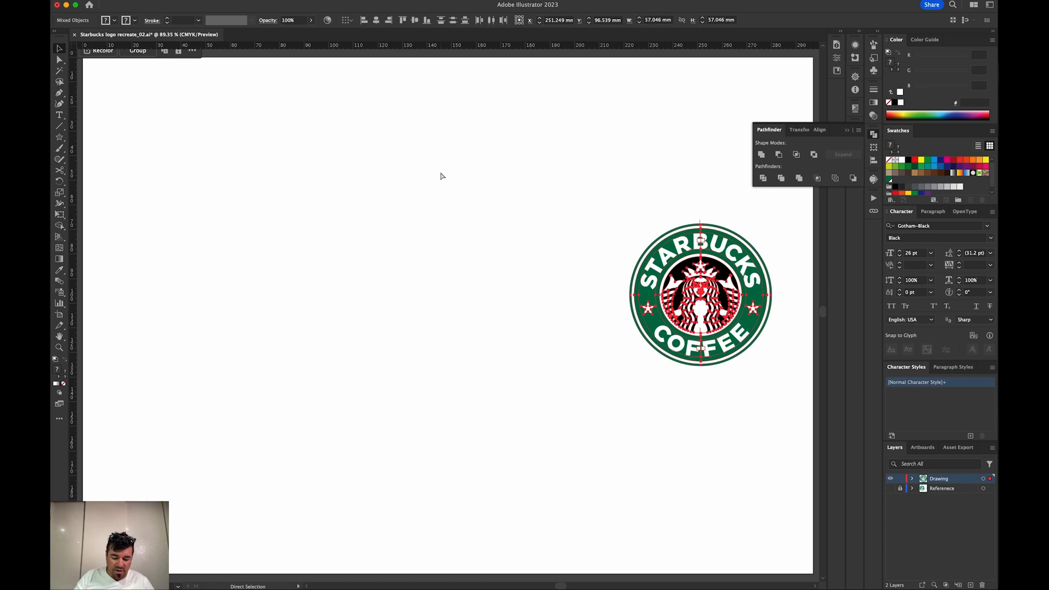
key("Delete")
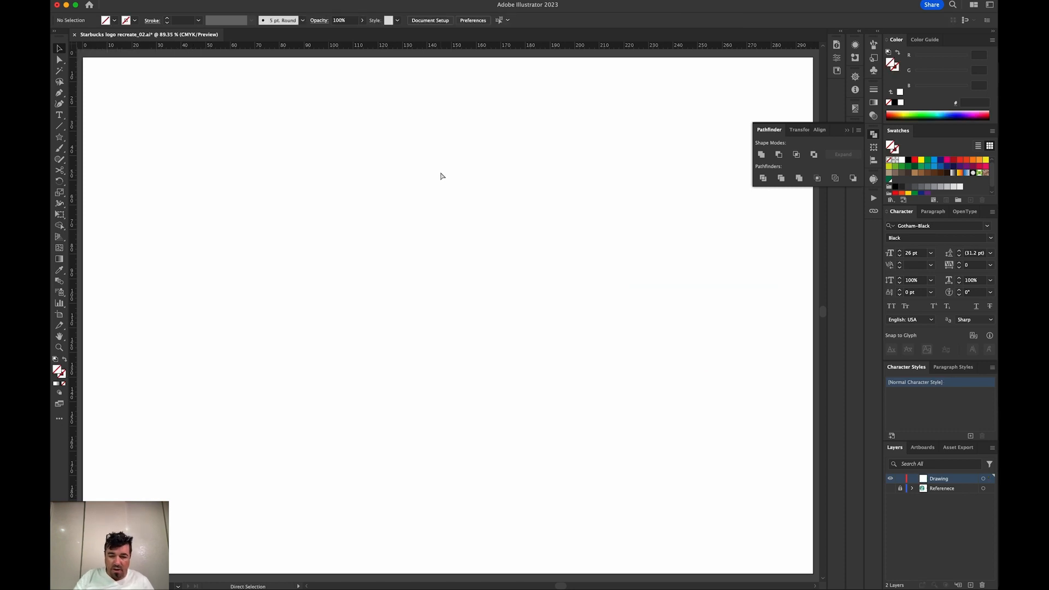
key("super+z")
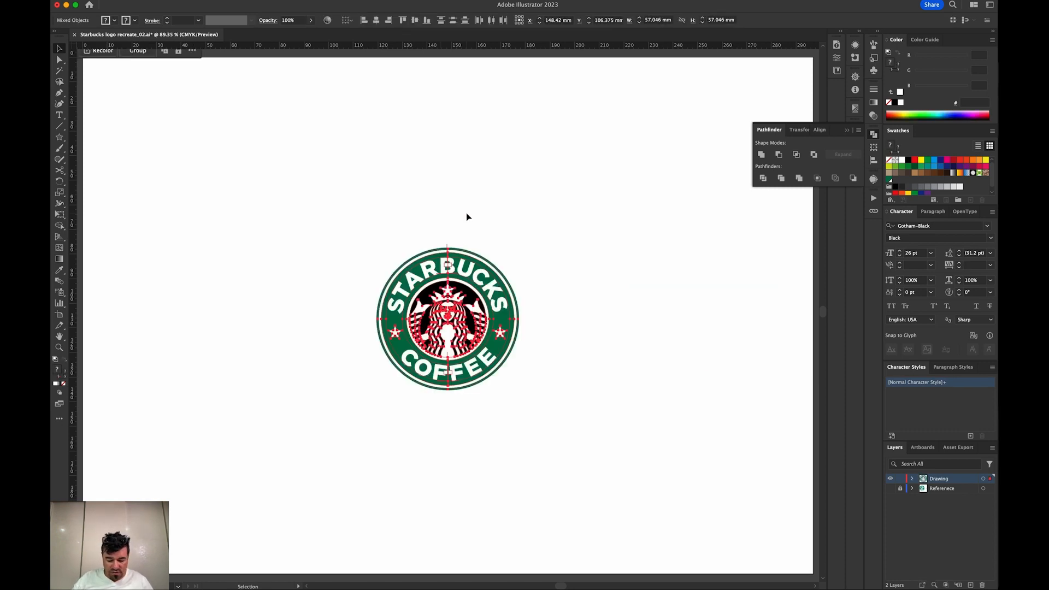
key("z")
left_click_drag(341, 231, 567, 413)
key("v")
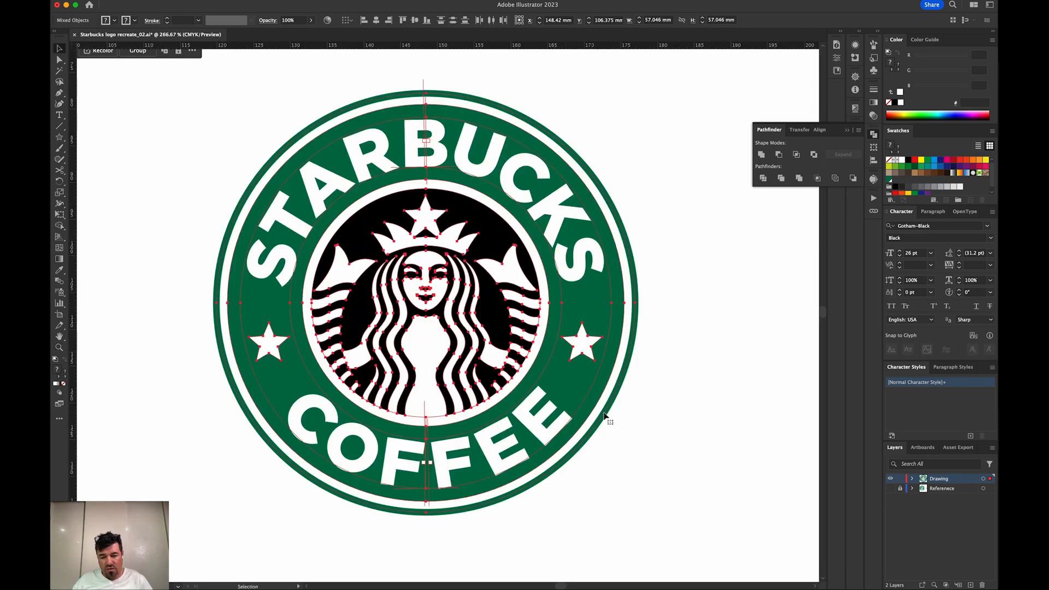
left_click(645, 418)
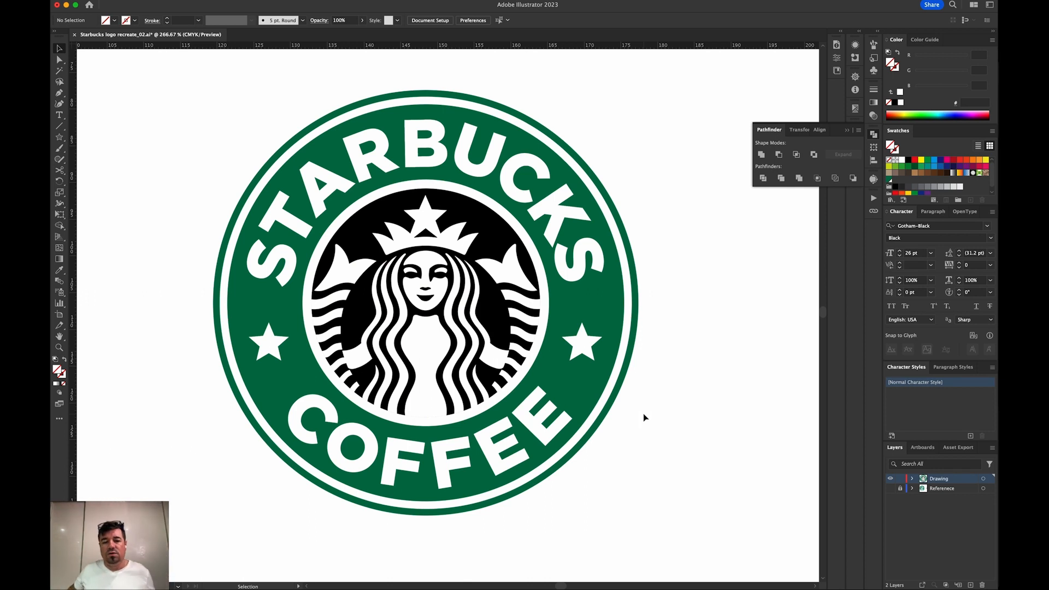
- Put away the Pathfinder options, check the logo's paths in Outline mode and save the document
left_click(874, 135)
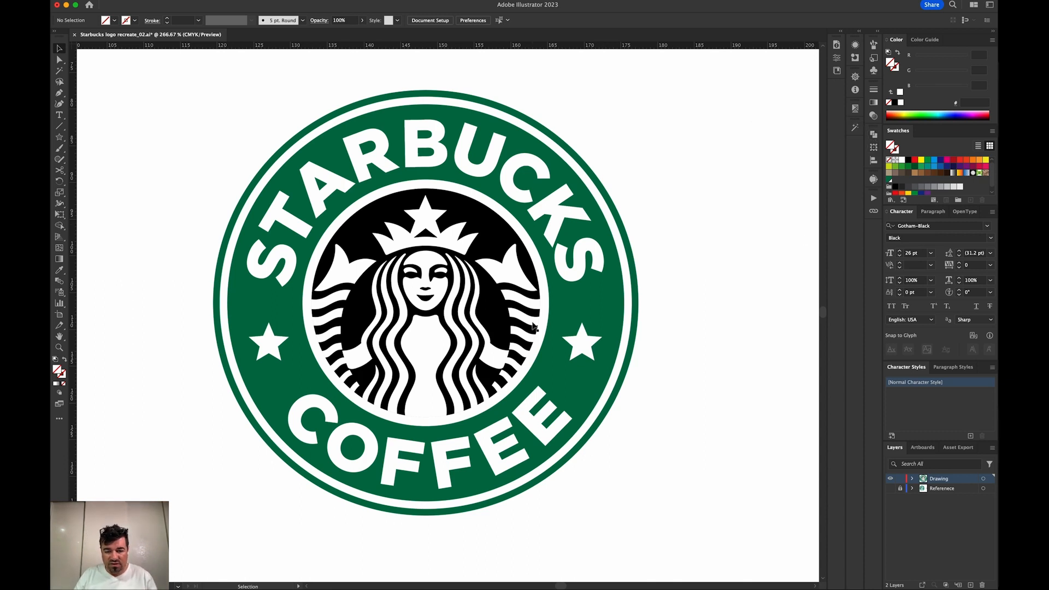
key("a")
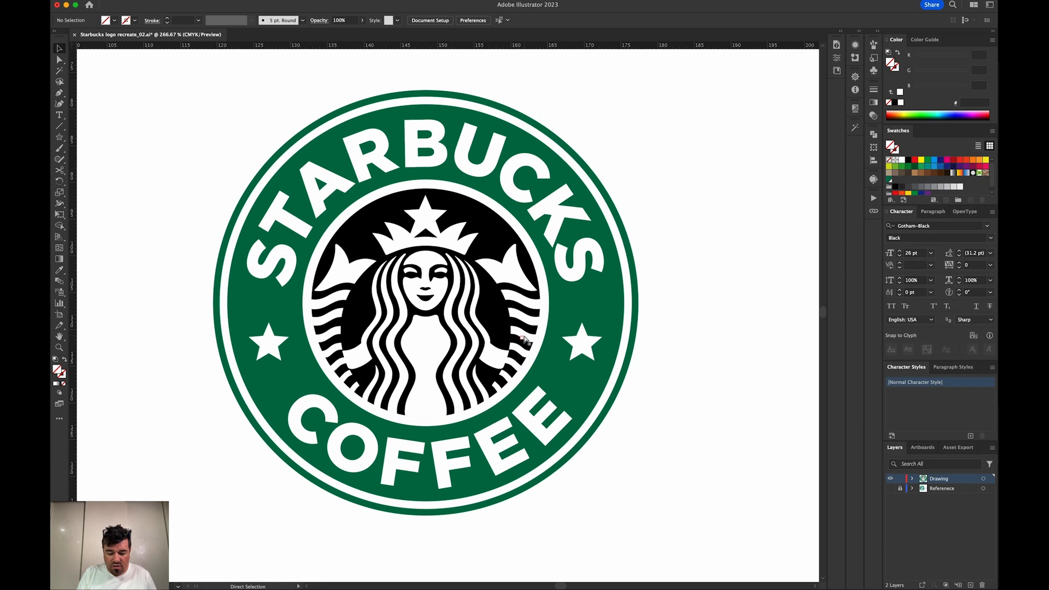
key("super+y")
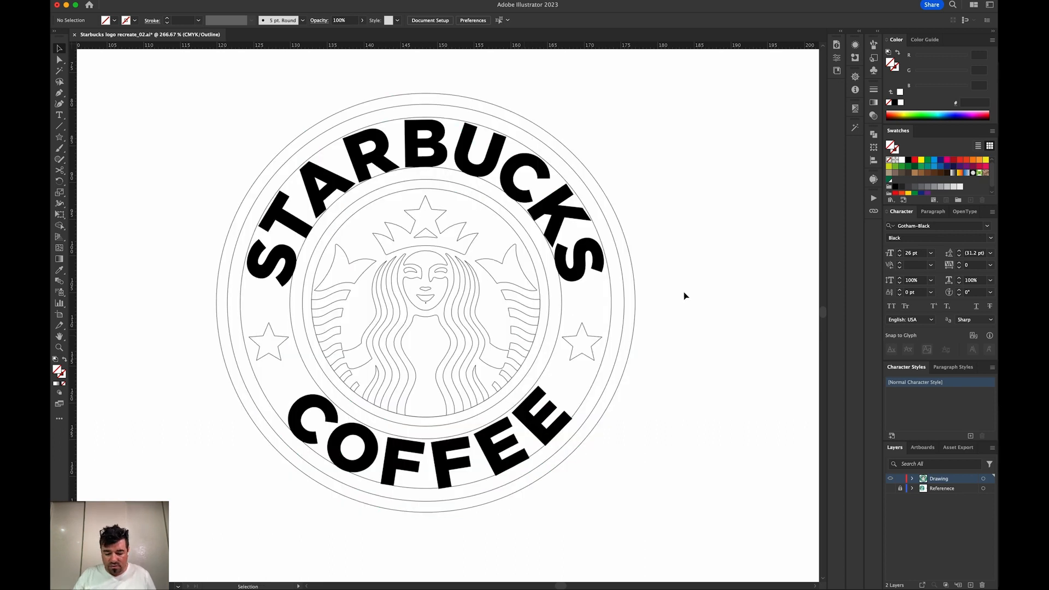
key("super+y")
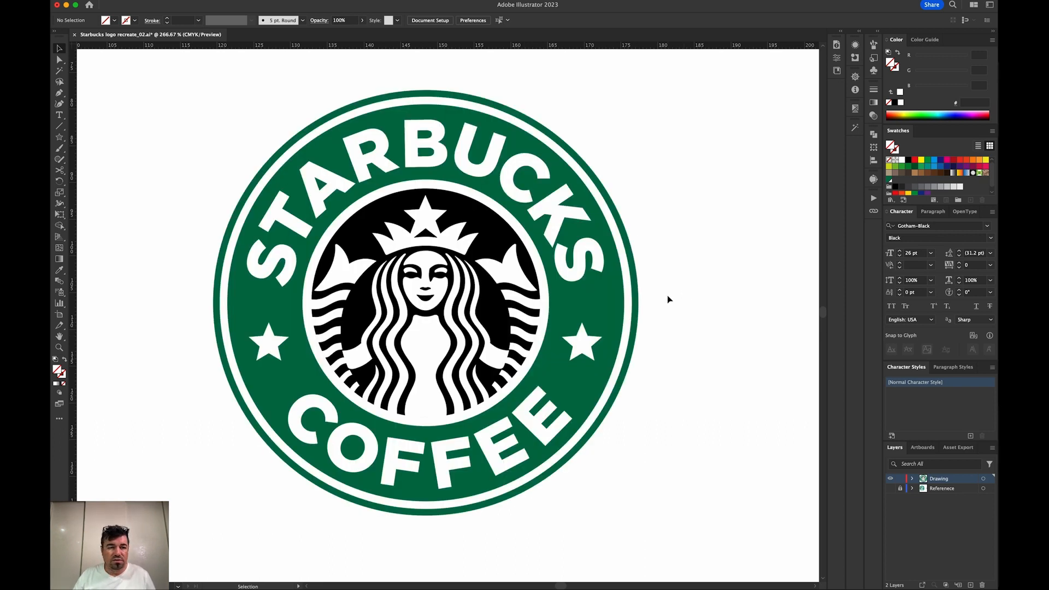
key("a")
key("super+s")
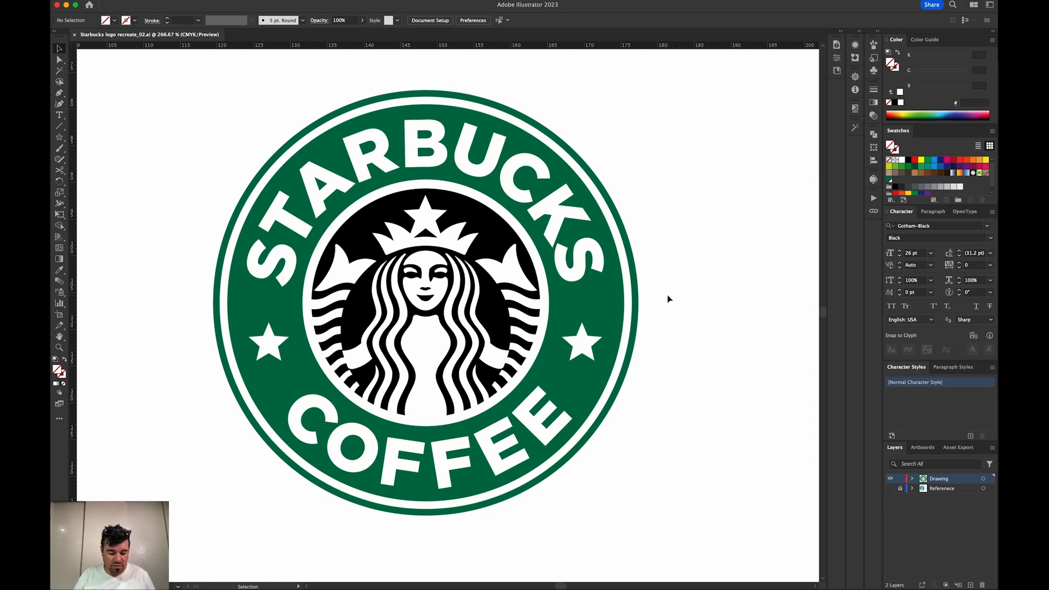
- Convert the STARBUCKS and COFFEE lettering to outlines and check their paths in Outline mode
key("v")
left_click(587, 277)
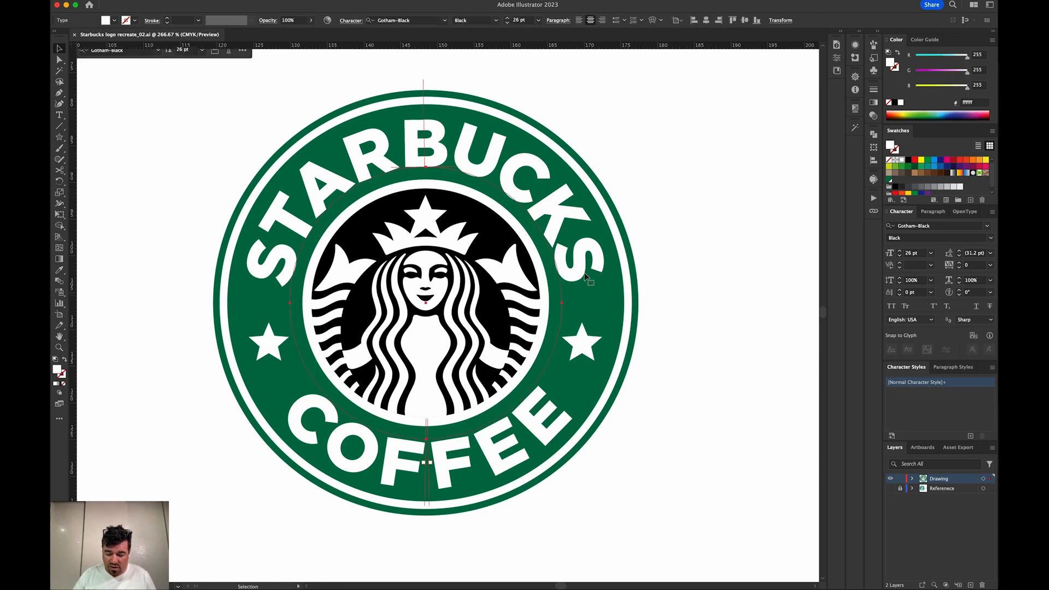
key("a")
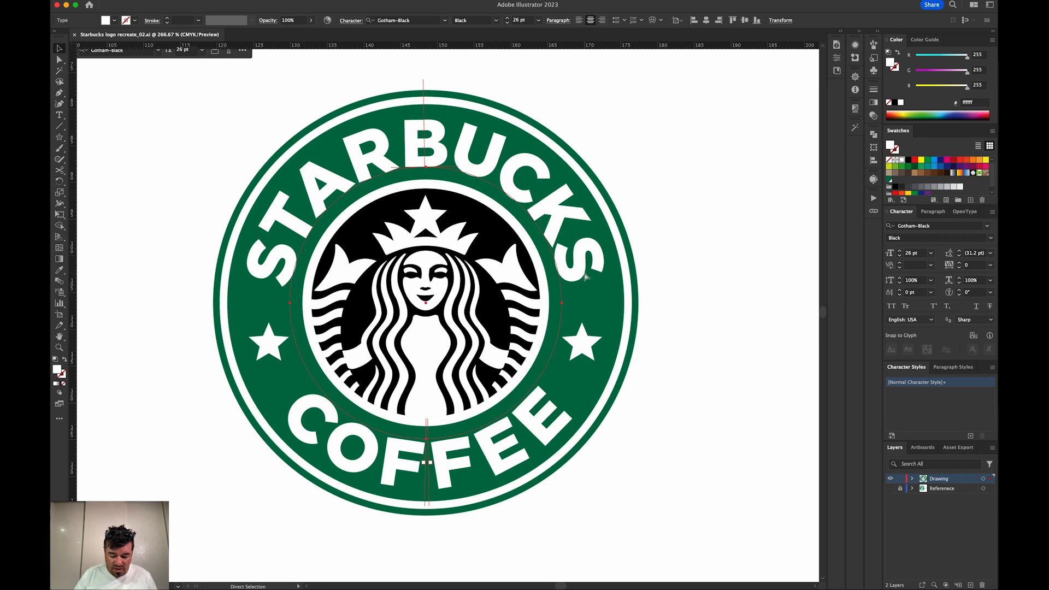
key("shift+super+o")
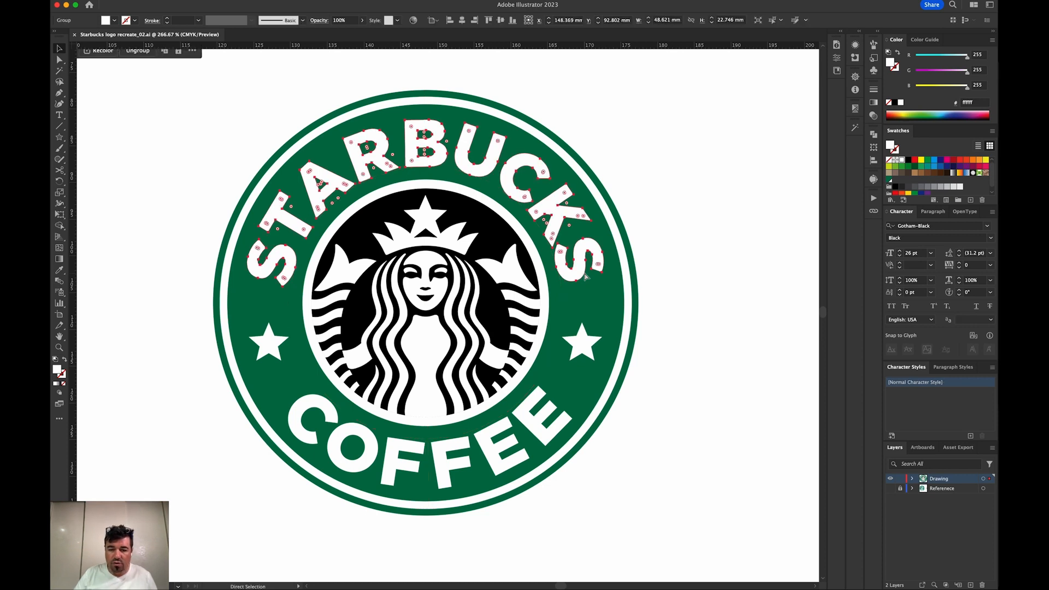
left_click(510, 470)
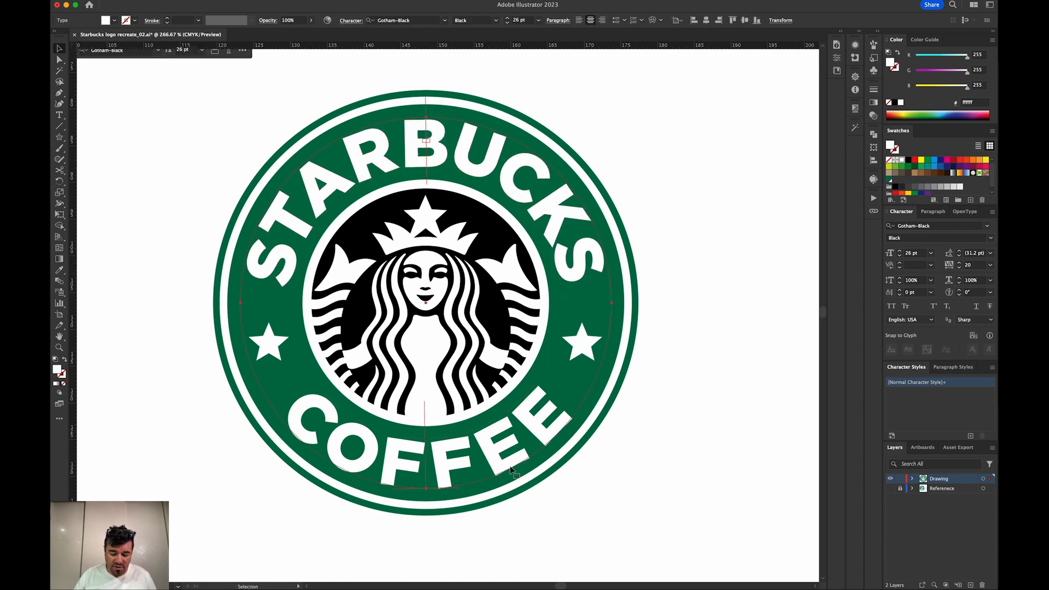
key("shift+super+o")
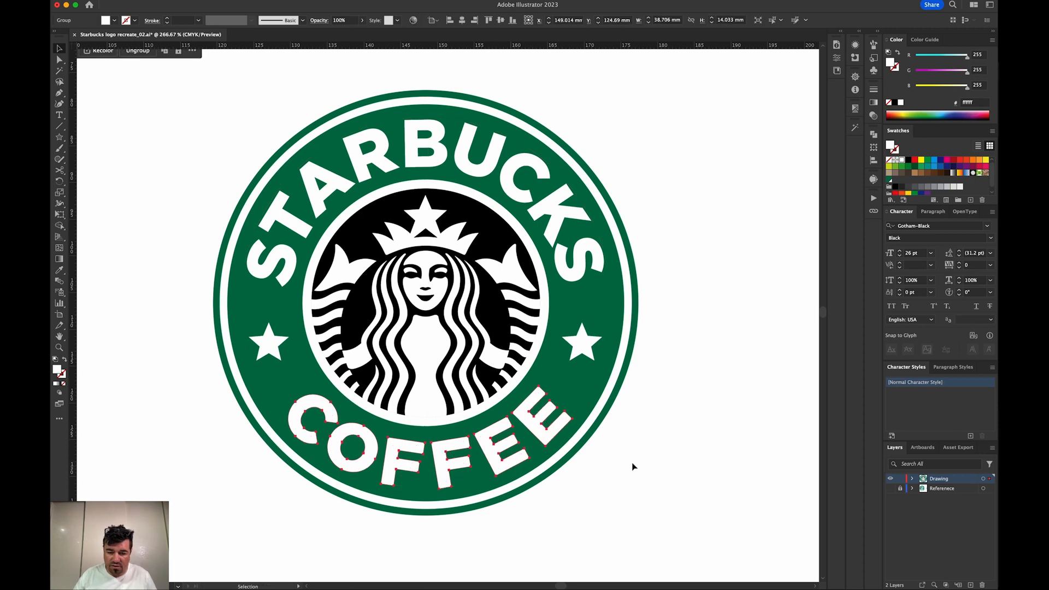
left_click(681, 468)
key("super+y")
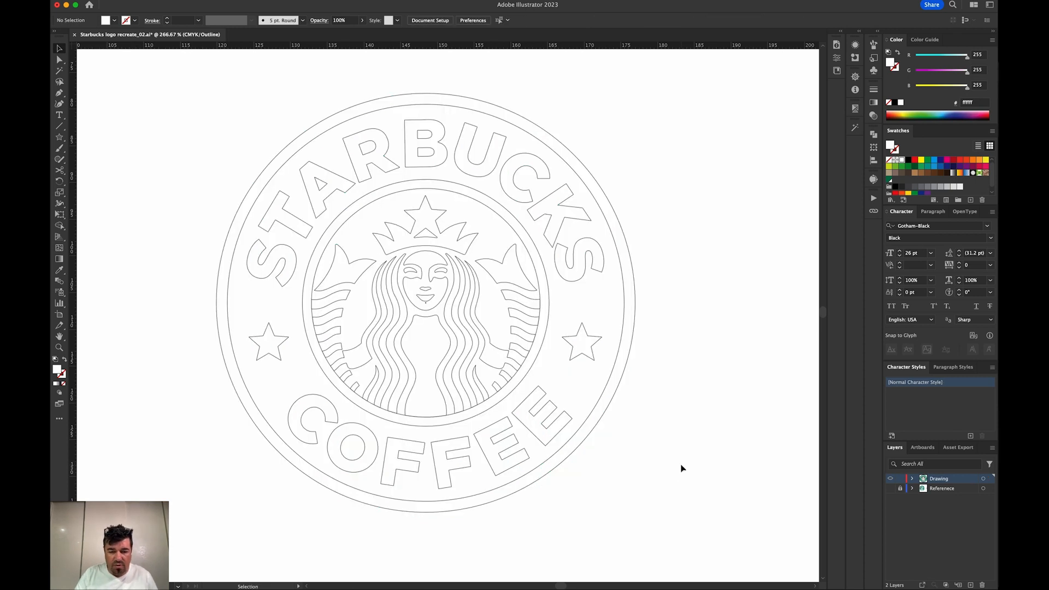
key("super+y")
key("super+y")
key("super+y")
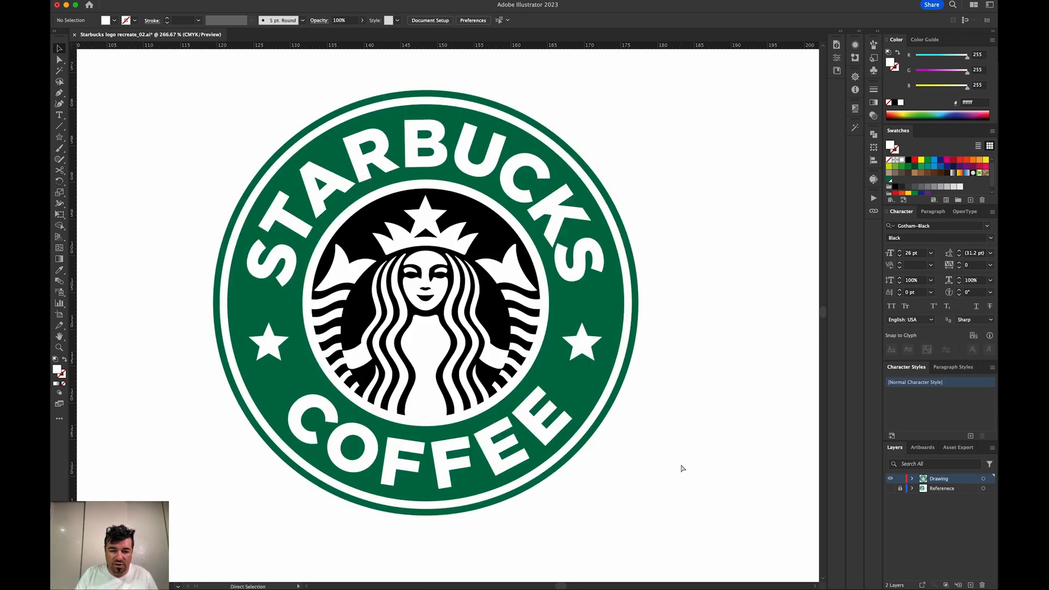
- Examine the finished round logo, checking the lettering ring and the siren's details up close and the whole design at a smaller scale
key("v")
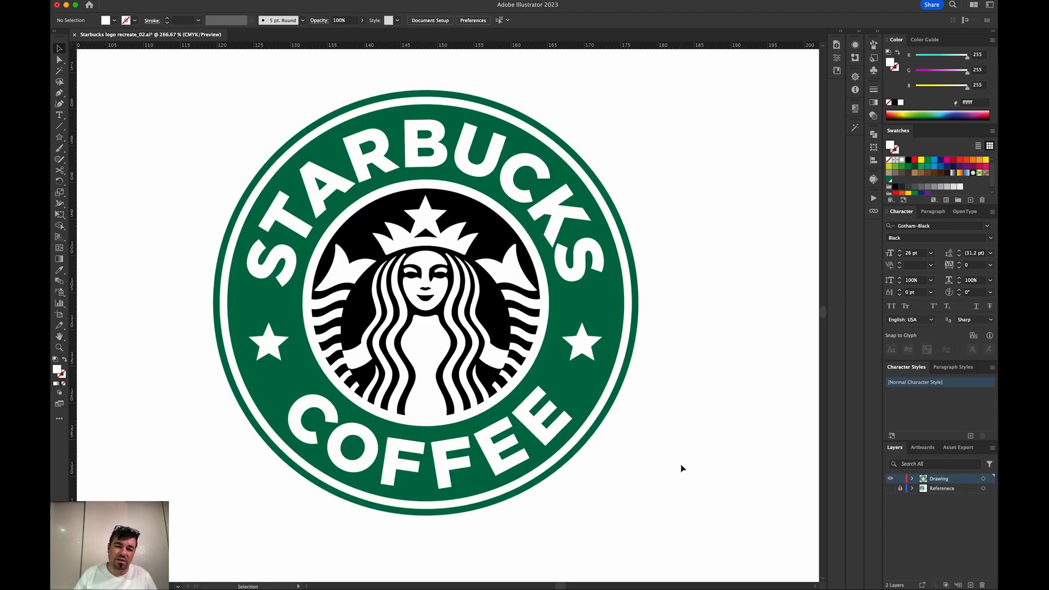
key("z")
left_click_drag(218, 134, 685, 495)
left_click_drag(557, 409, 612, 448)
key("super+minus")
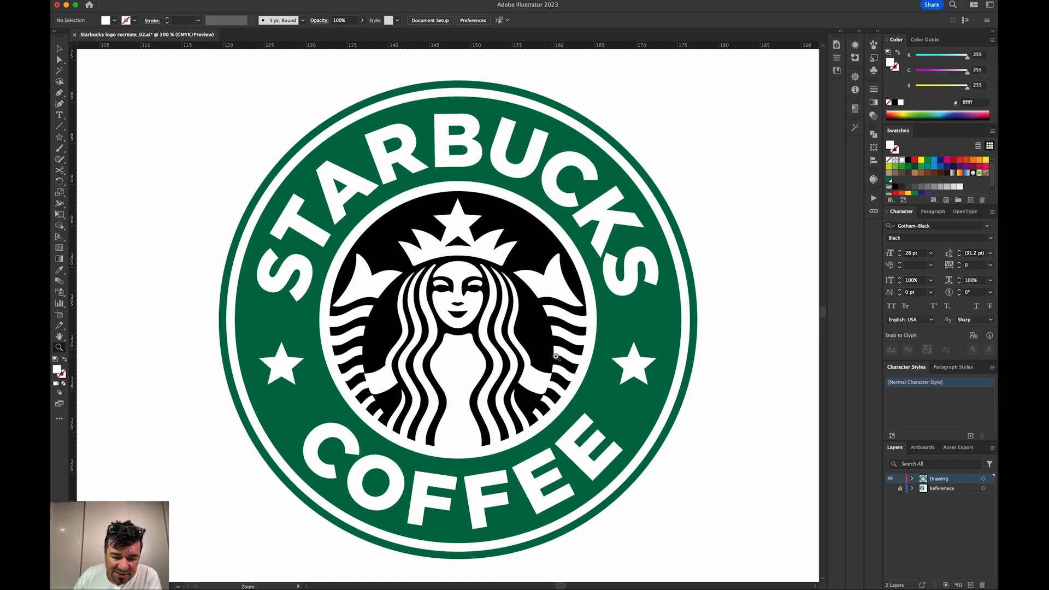
left_click_drag(367, 191, 592, 453)
left_click_drag(544, 383, 572, 357)
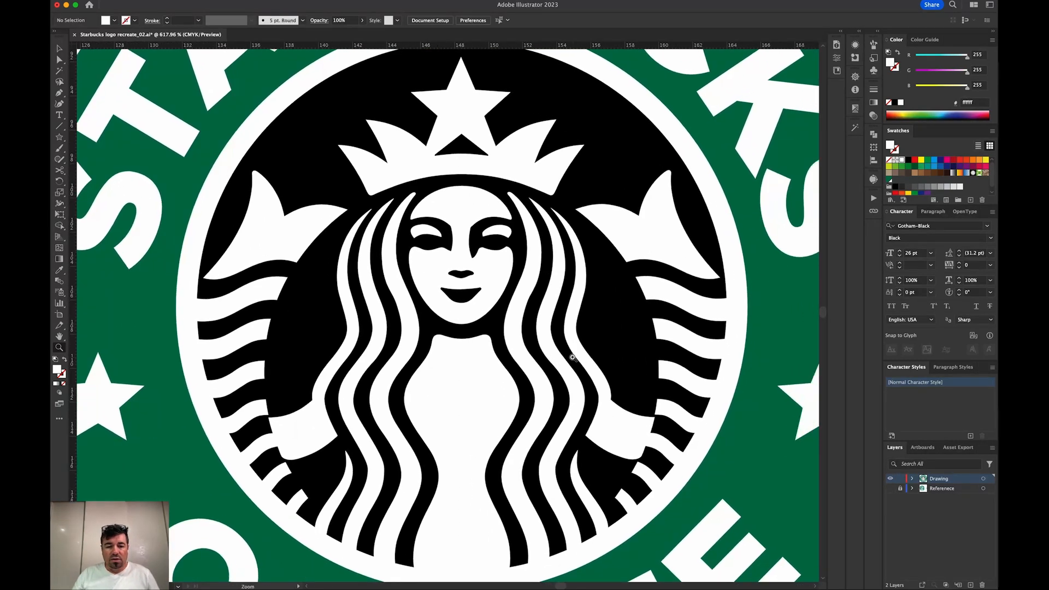
key("super+minus")
key("super+minus")
key("super+minus")
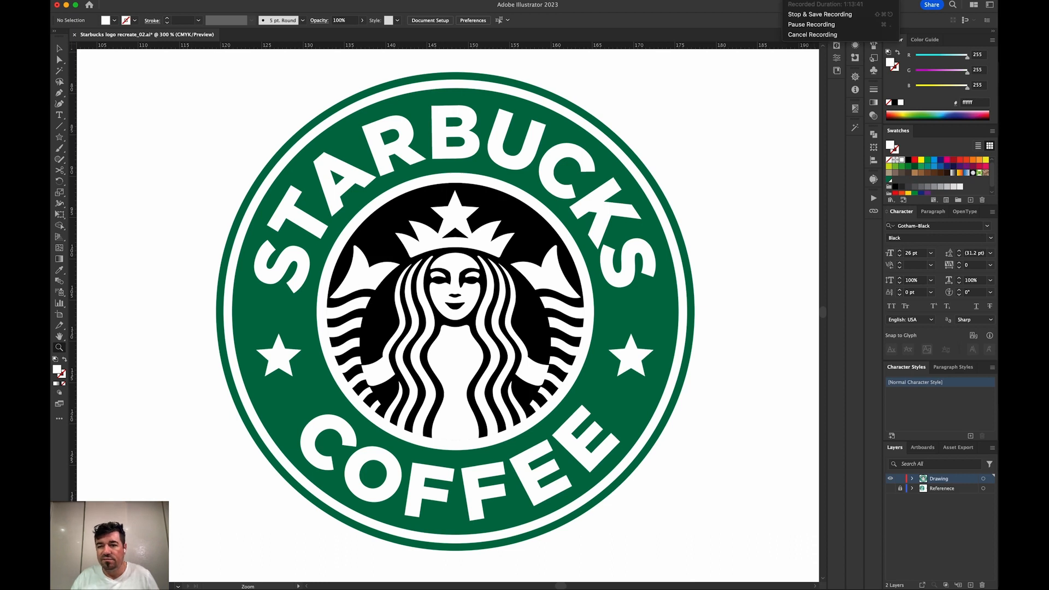
key("Escape")
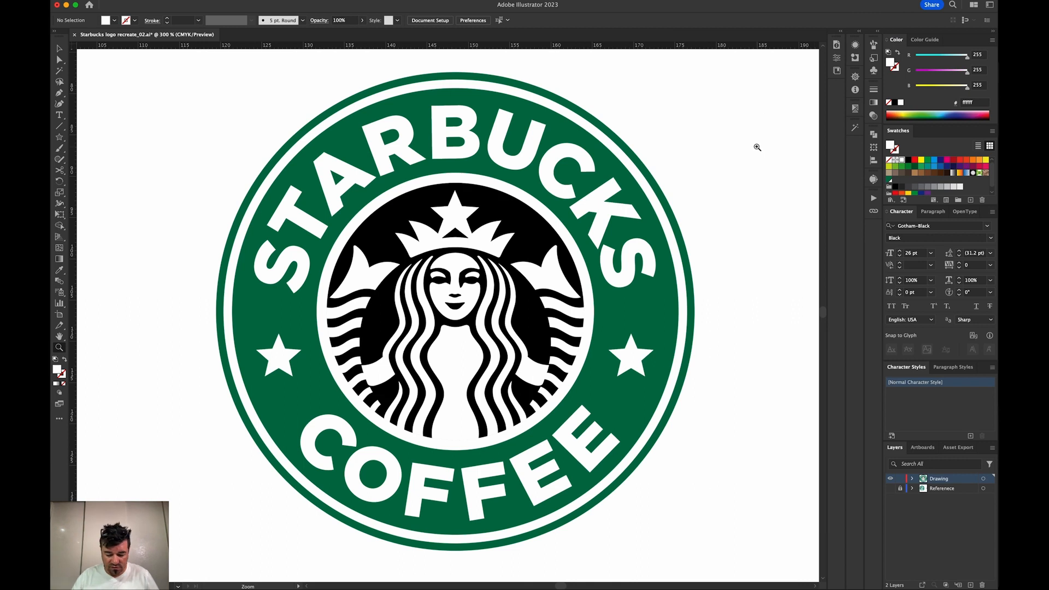
key("super+minus")
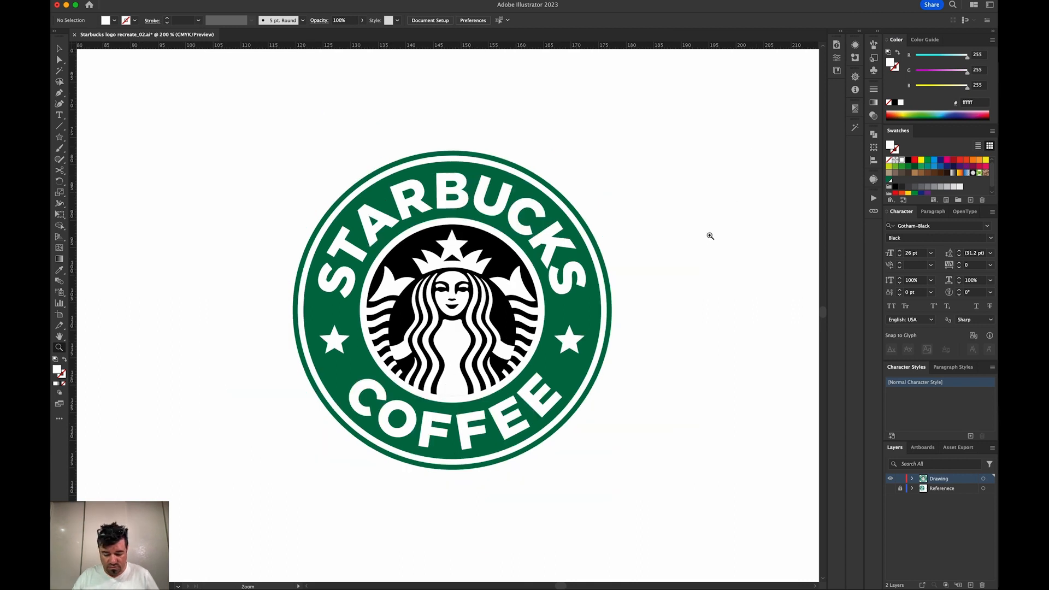
key("v")
mouse_move(709, 235)
left_mouse_down()
mouse_move(710, 249)
mouse_move(705, 229)
left_mouse_up()
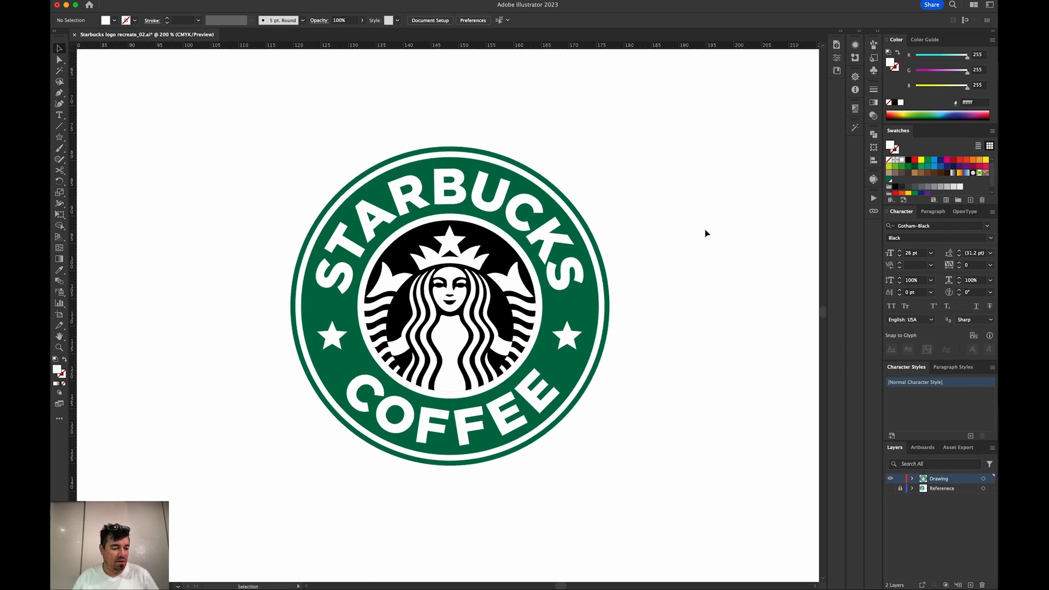